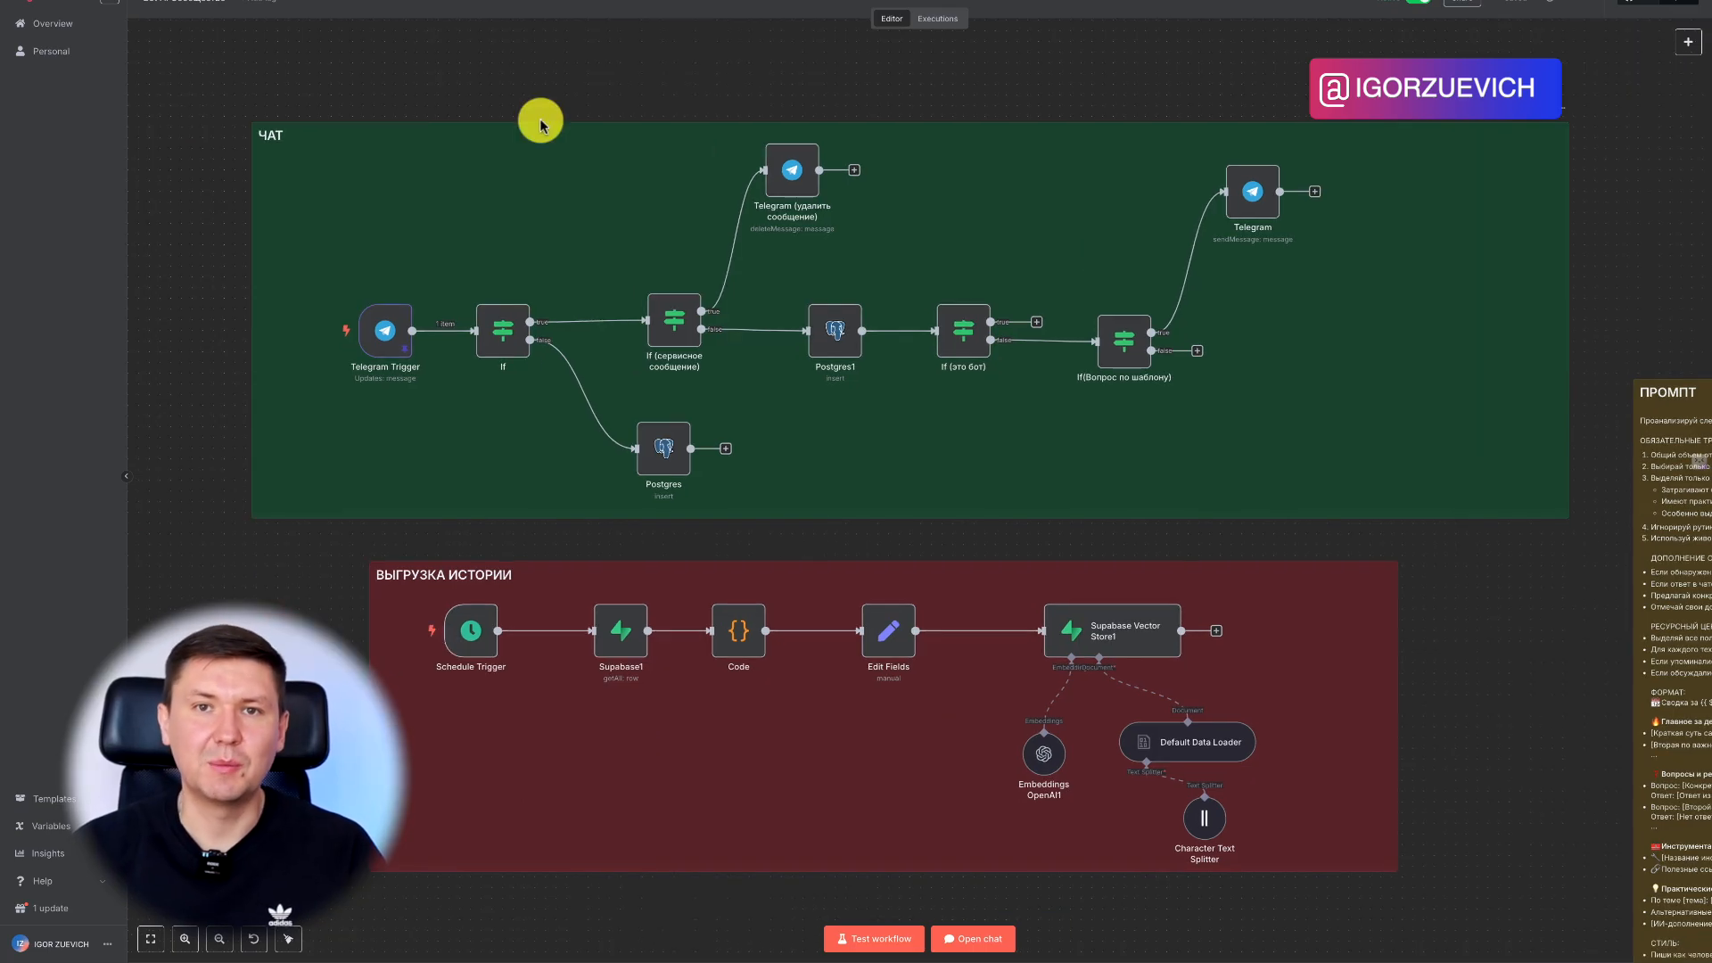
# Examine the ЧАТ, ВЫГРУЗКА ИСТОРИИ and ИТОГИ ДНЯ blocks of the finished workflow
pyautogui.scroll(-1, 540, 126)
pyautogui.hscroll(-1, 541, 126)
pyautogui.hscroll(1, 540, 126)
pyautogui.scroll(1, 541, 126)
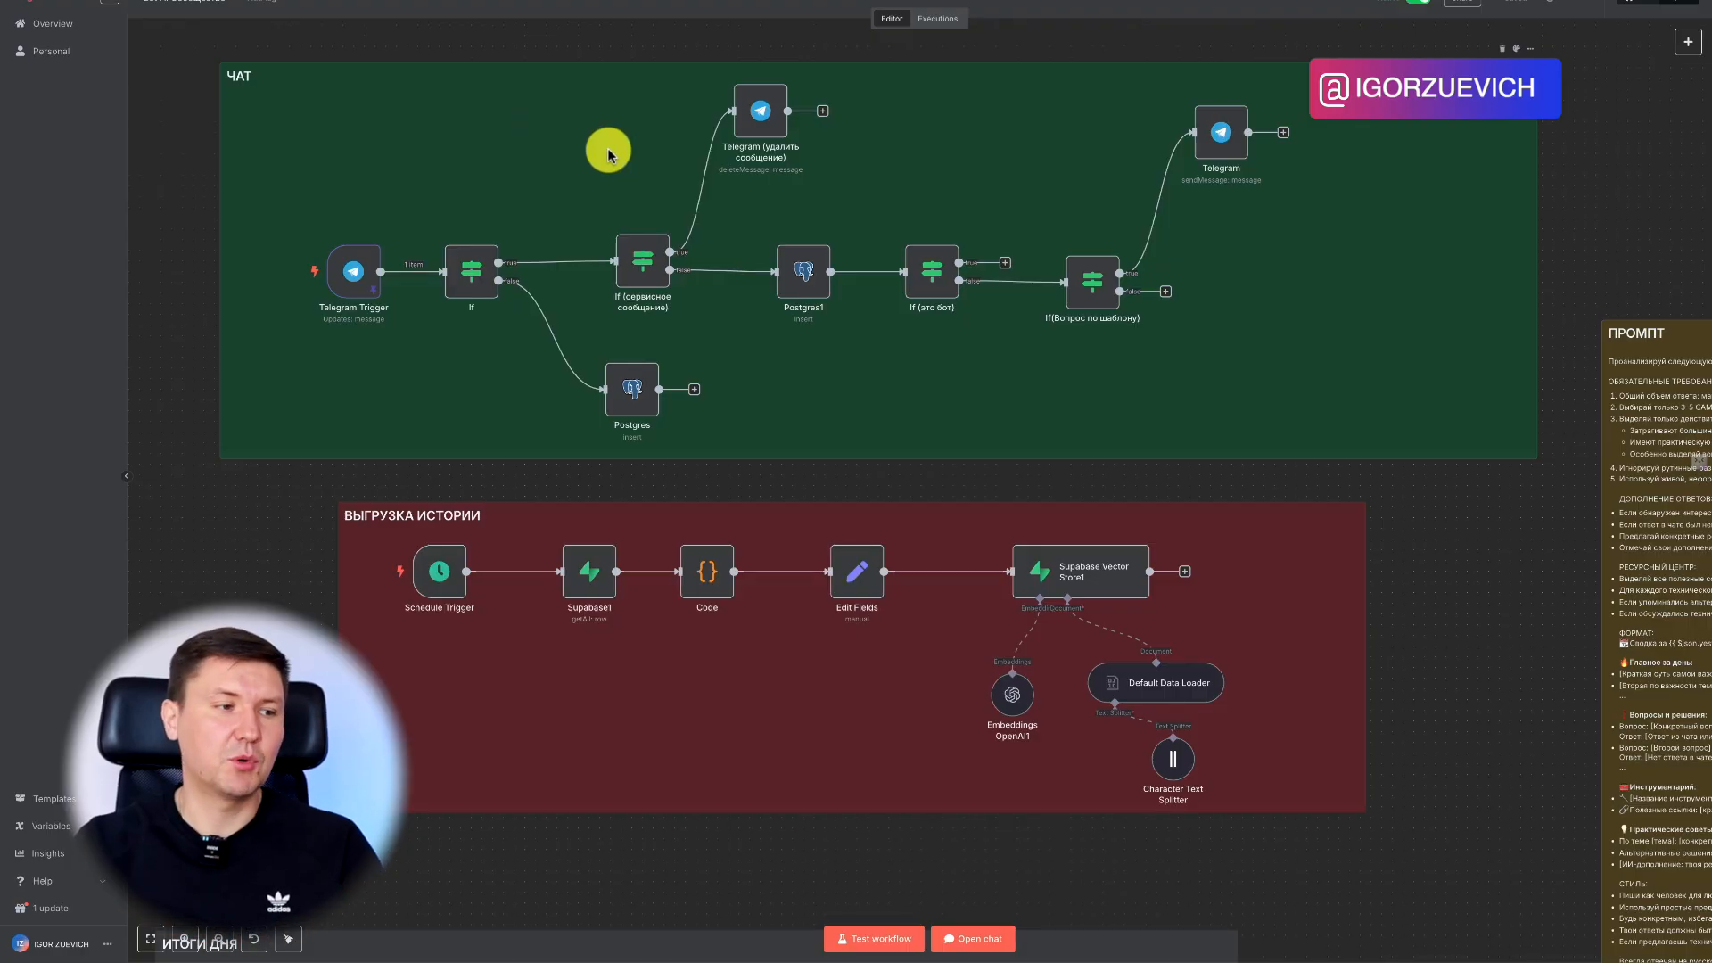
pyautogui.hscroll(-2, 817, 147)
pyautogui.hscroll(1, 819, 147)
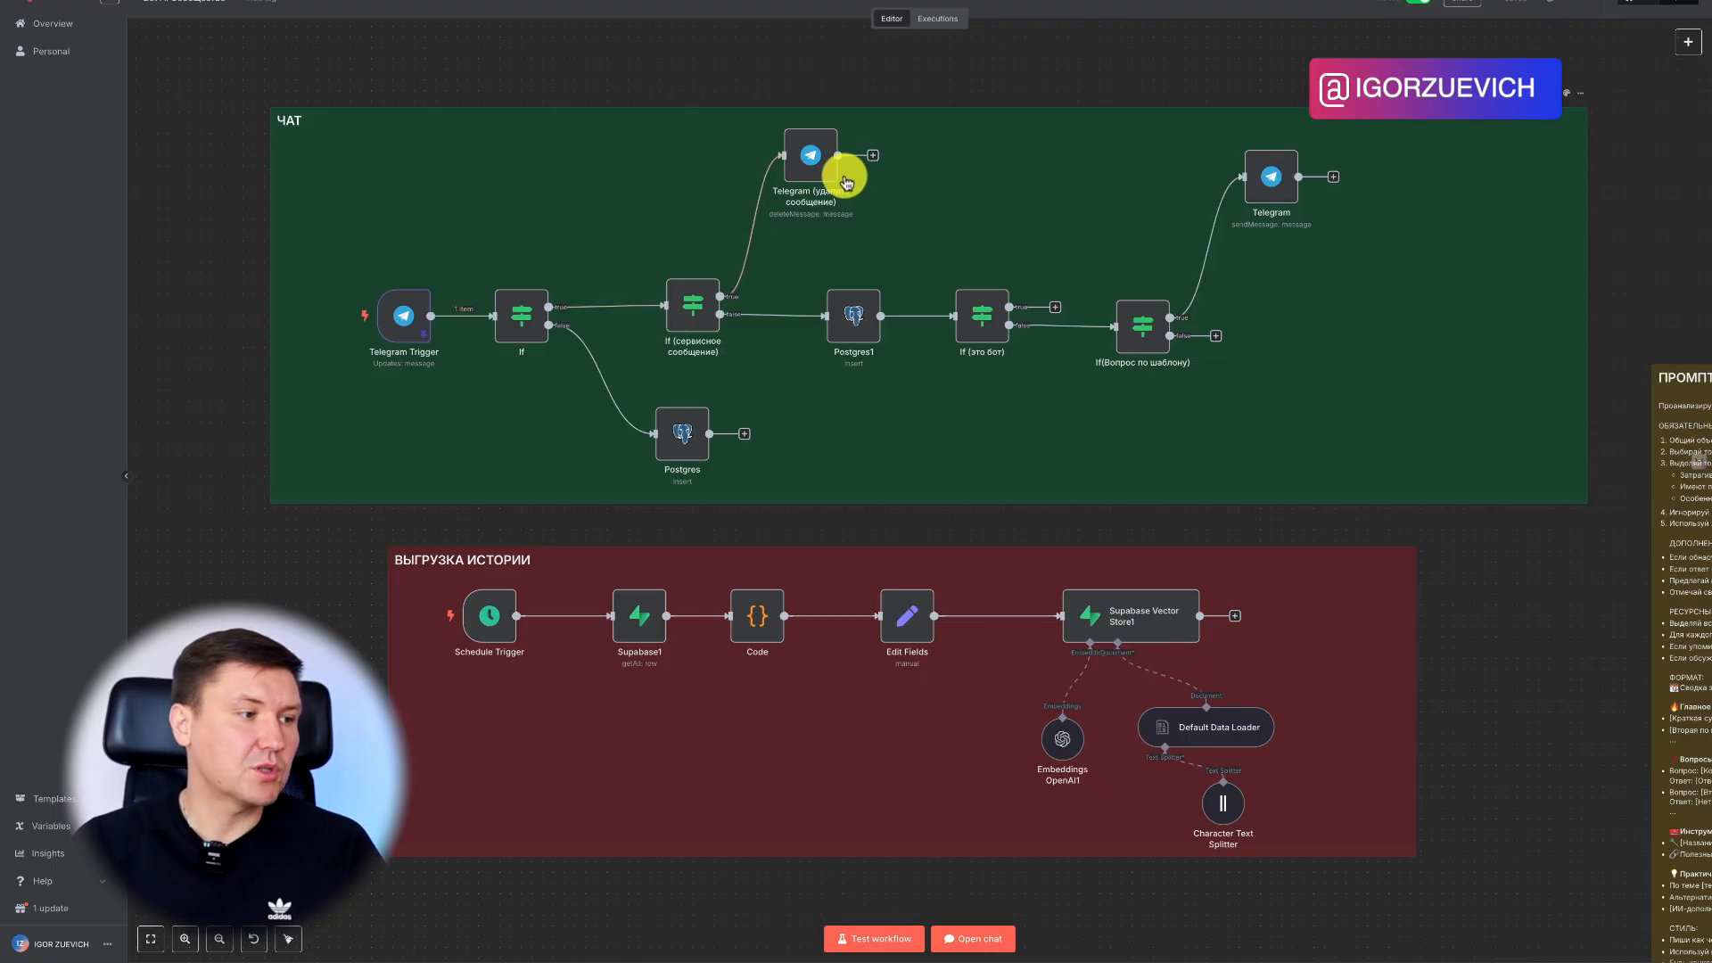
pyautogui.moveTo(856, 164)
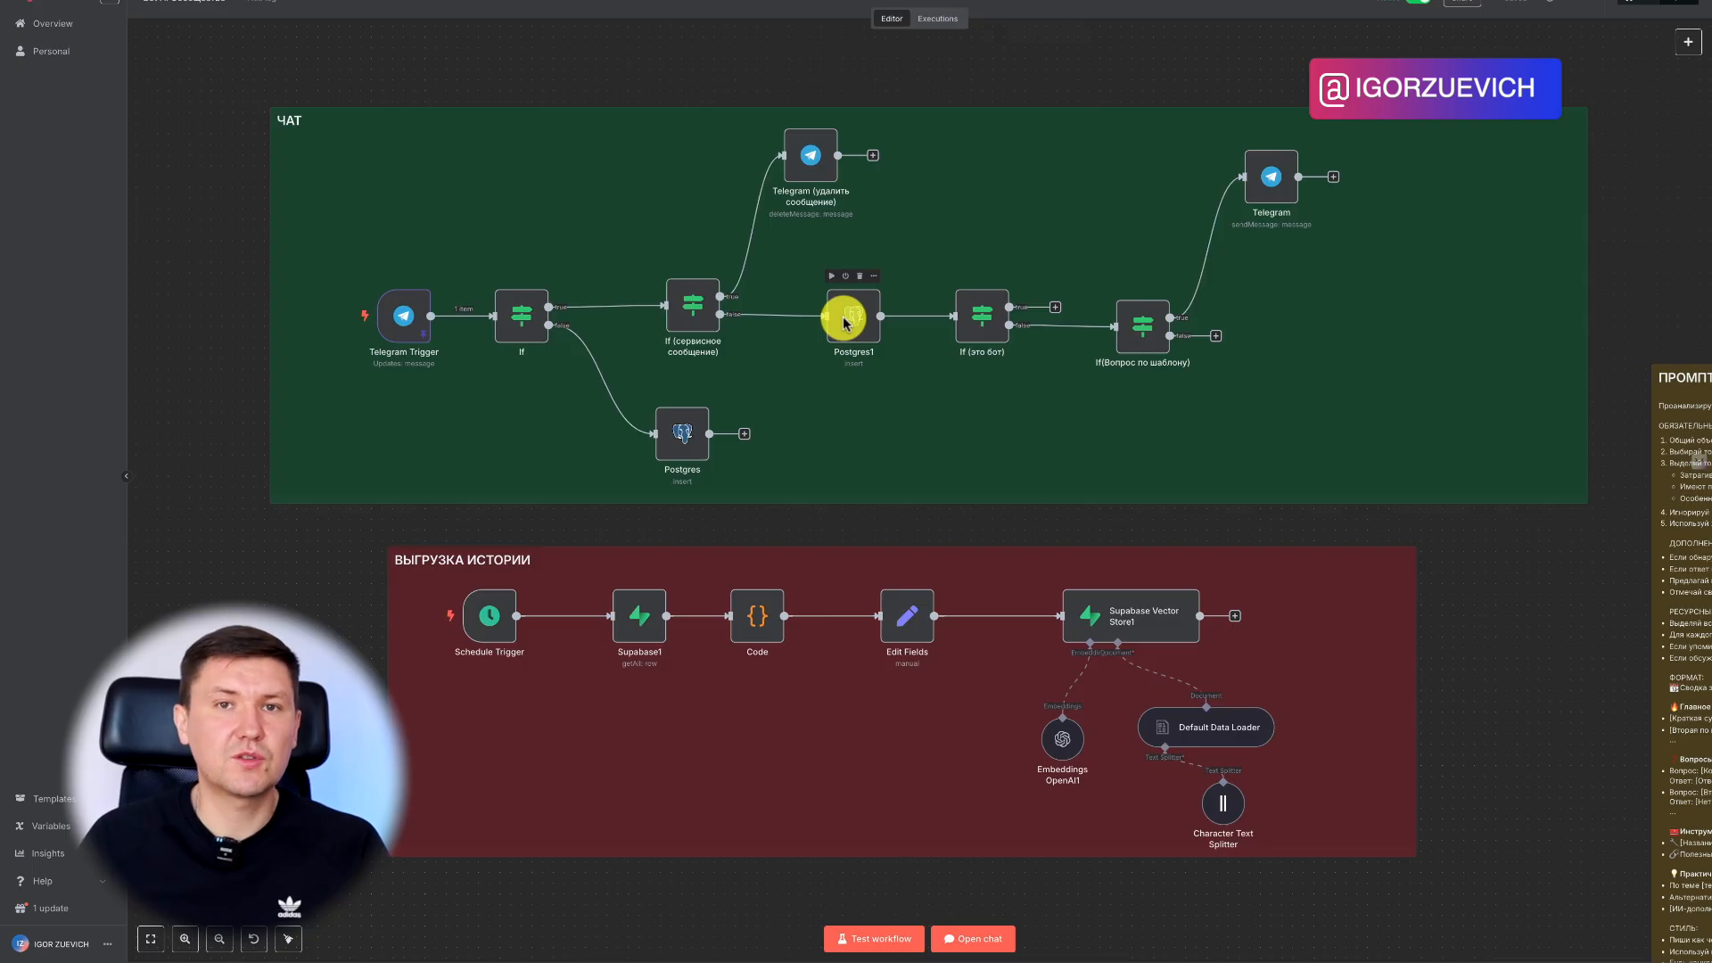
pyautogui.scroll(-3, 843, 321)
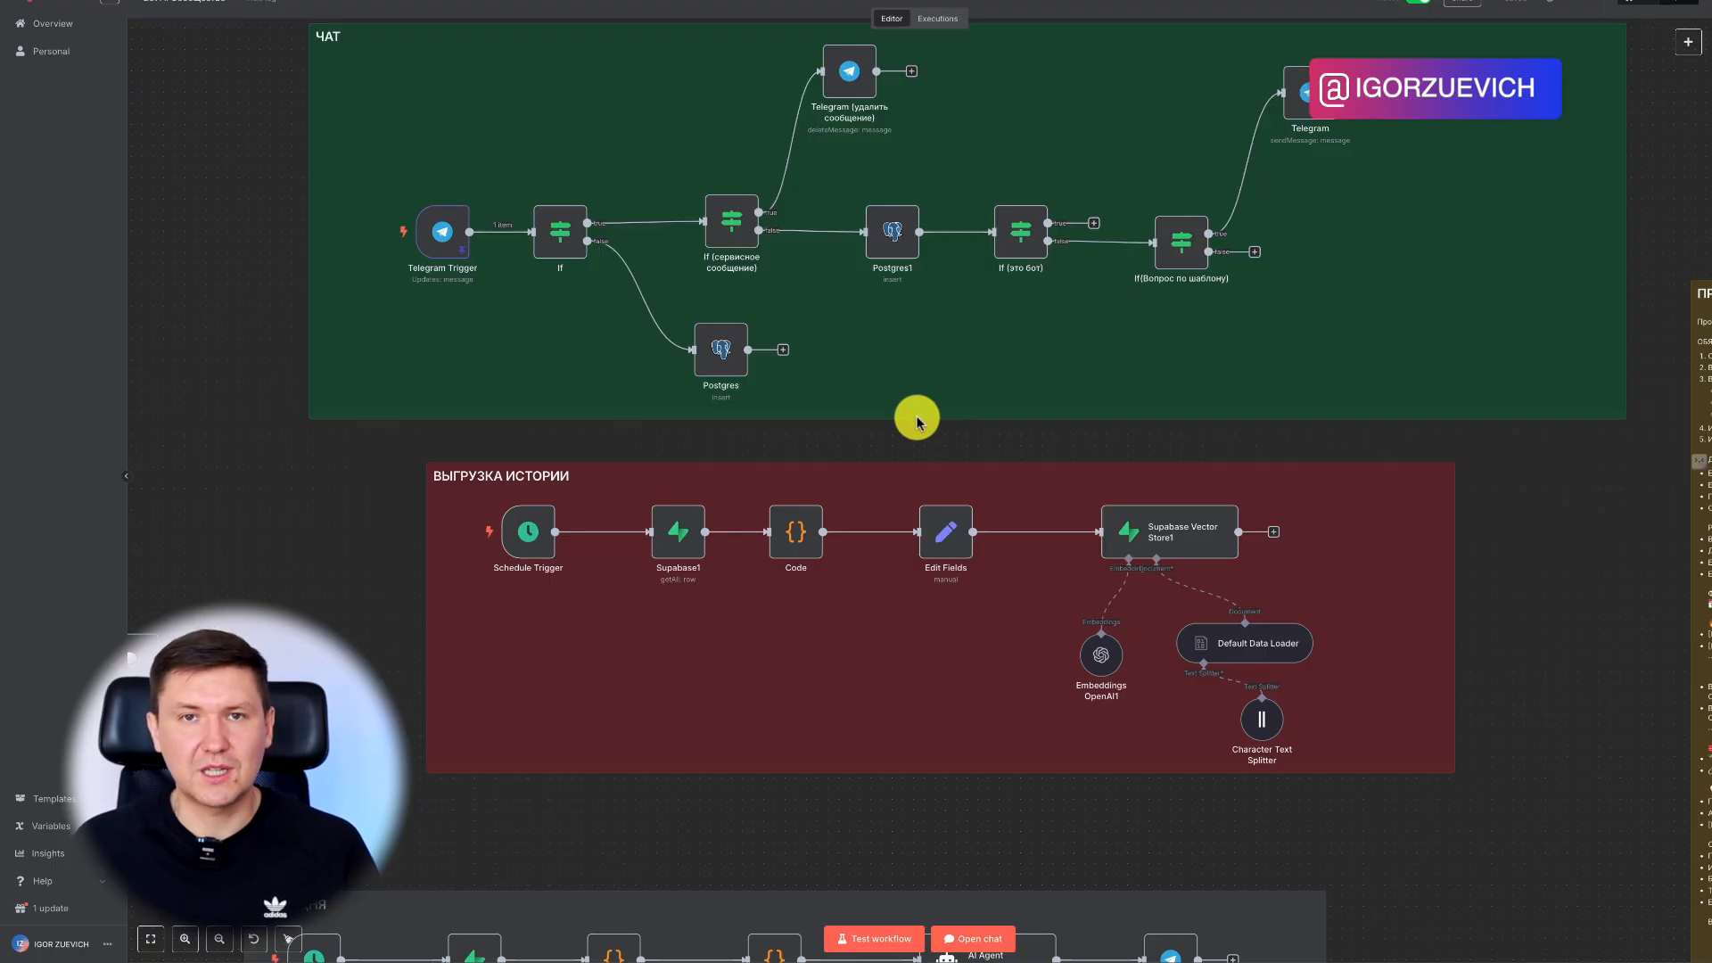
pyautogui.scroll(-10, 917, 421)
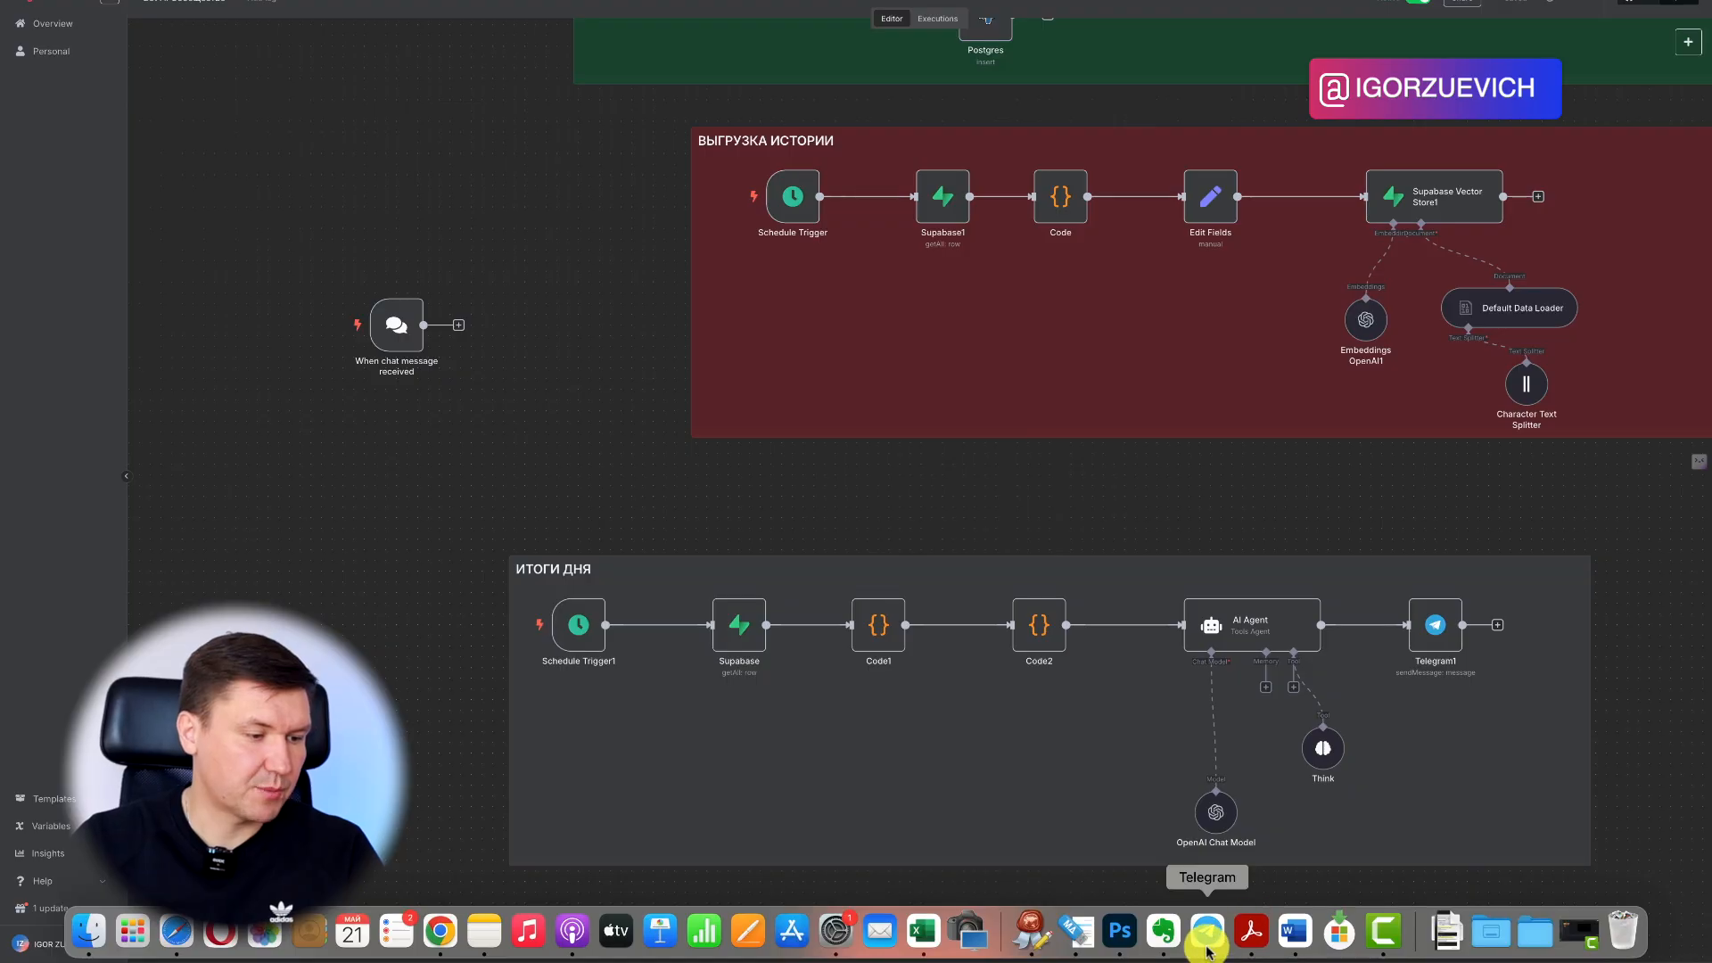
# Switch to Telegram, open the community's "Чат для общения" topic and find the AI bot's summary for 20 May
pyautogui.click(1207, 950)
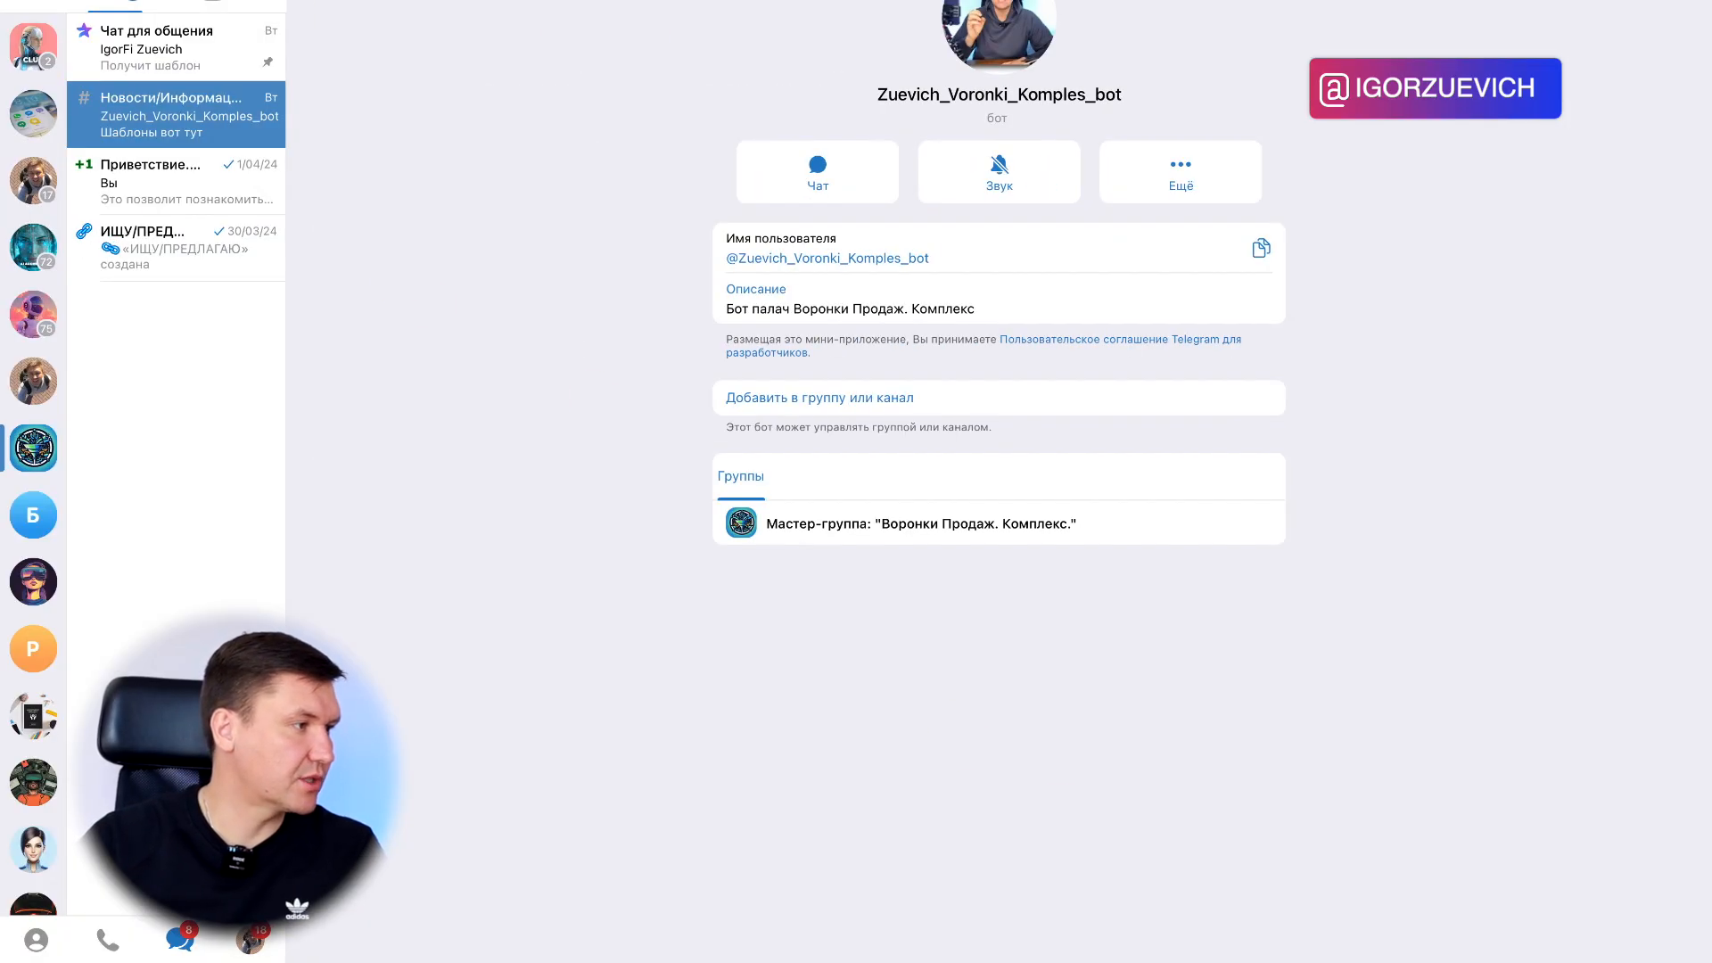
pyautogui.click(268, 60)
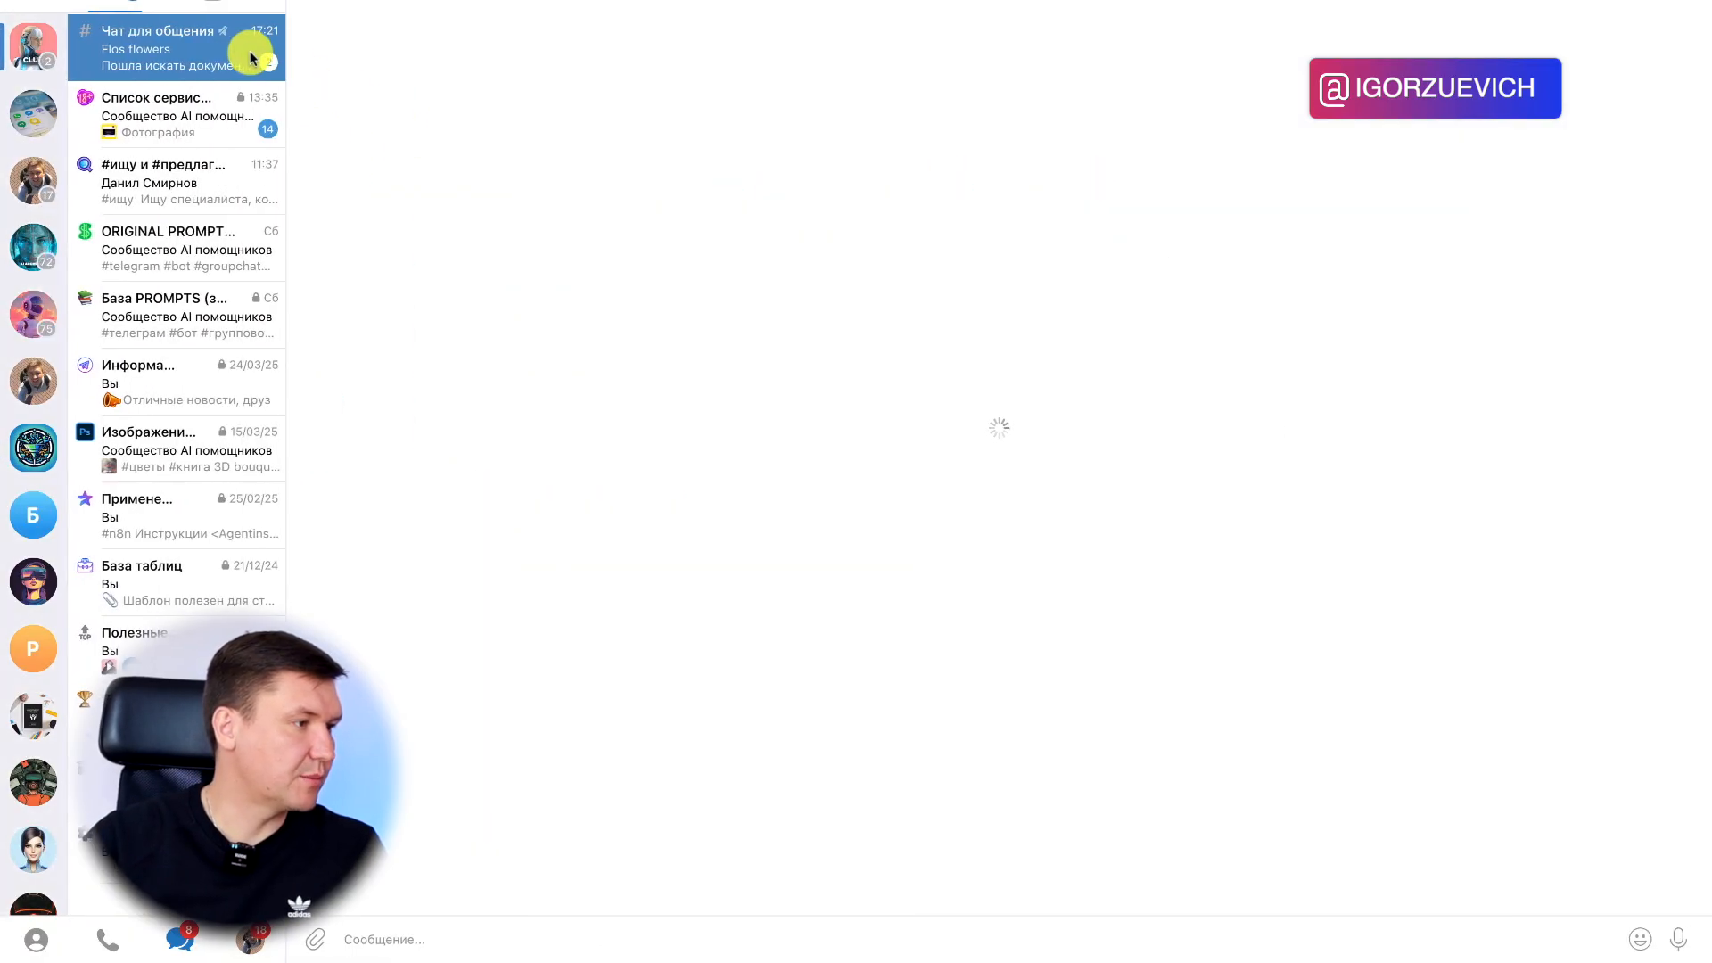
pyautogui.scroll(20, 774, 324)
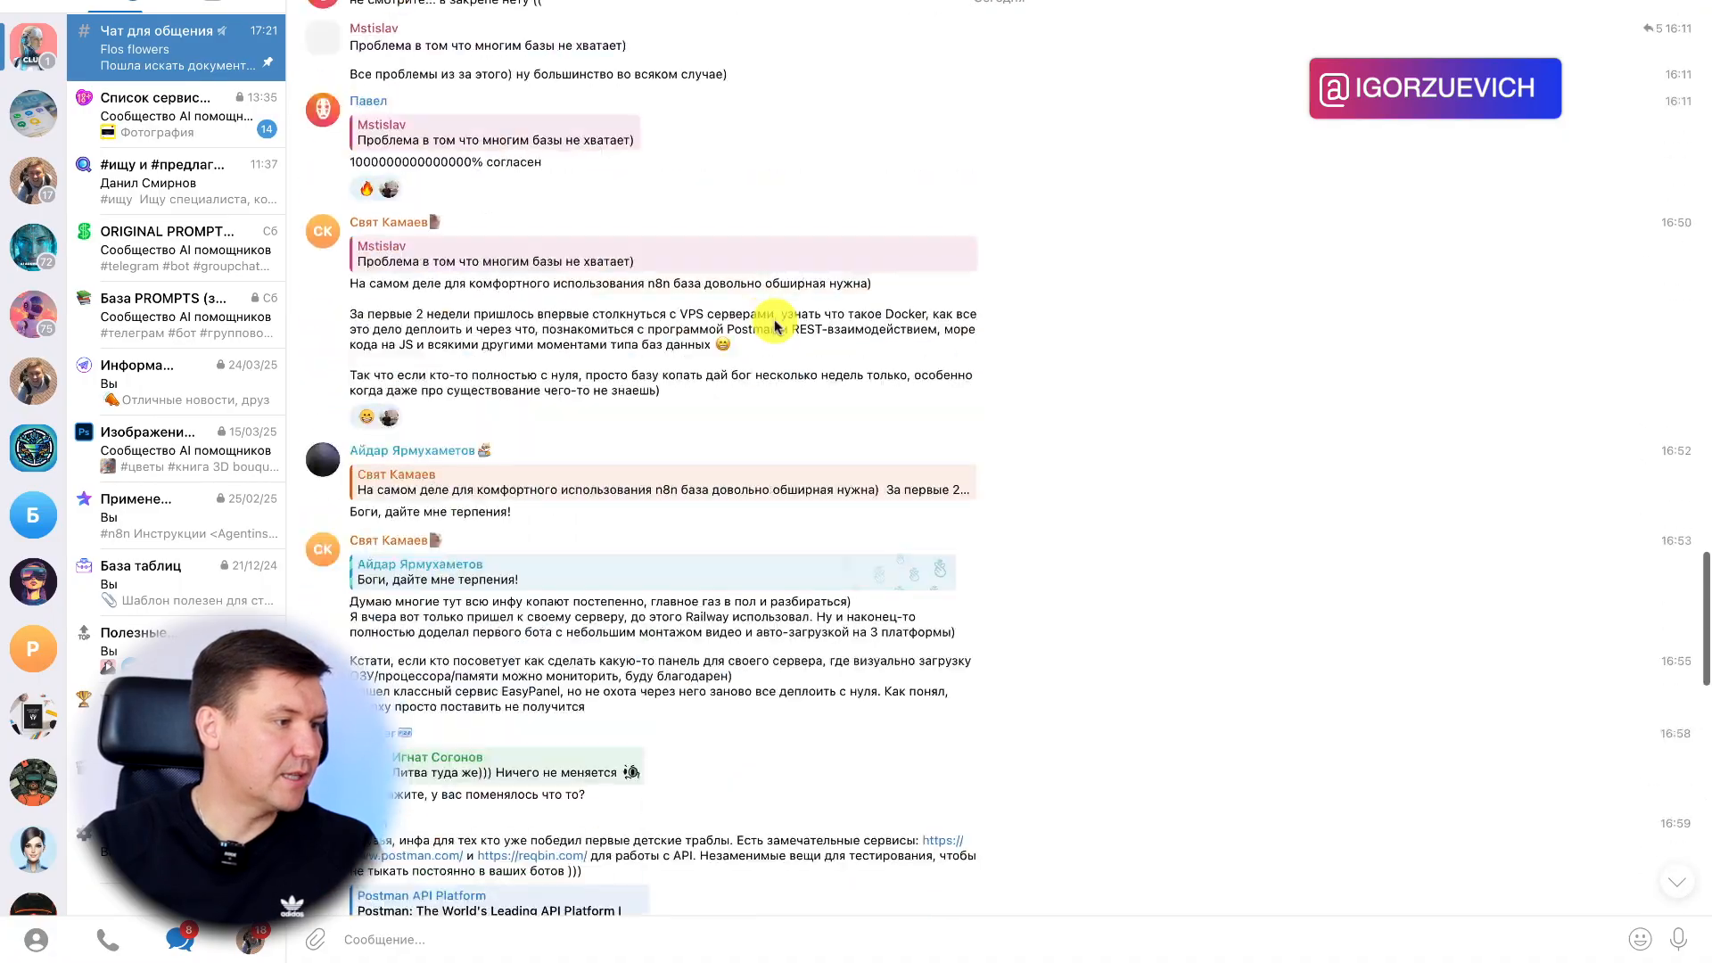
pyautogui.scroll(20, 774, 325)
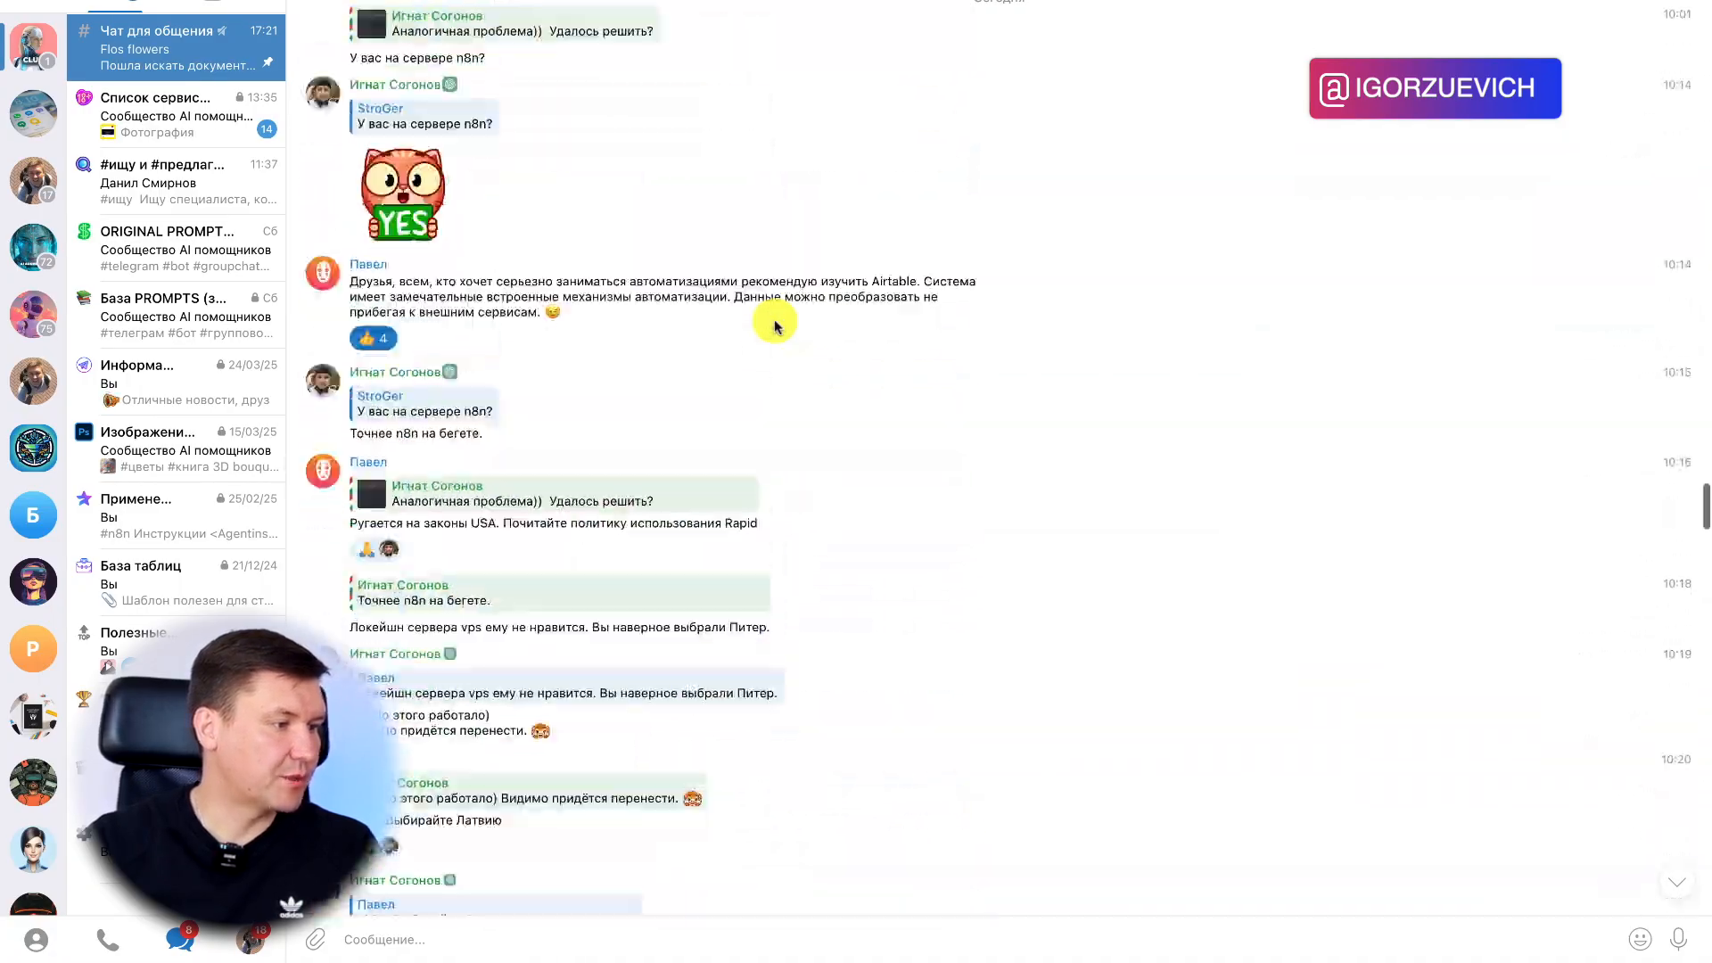
pyautogui.scroll(20, 775, 325)
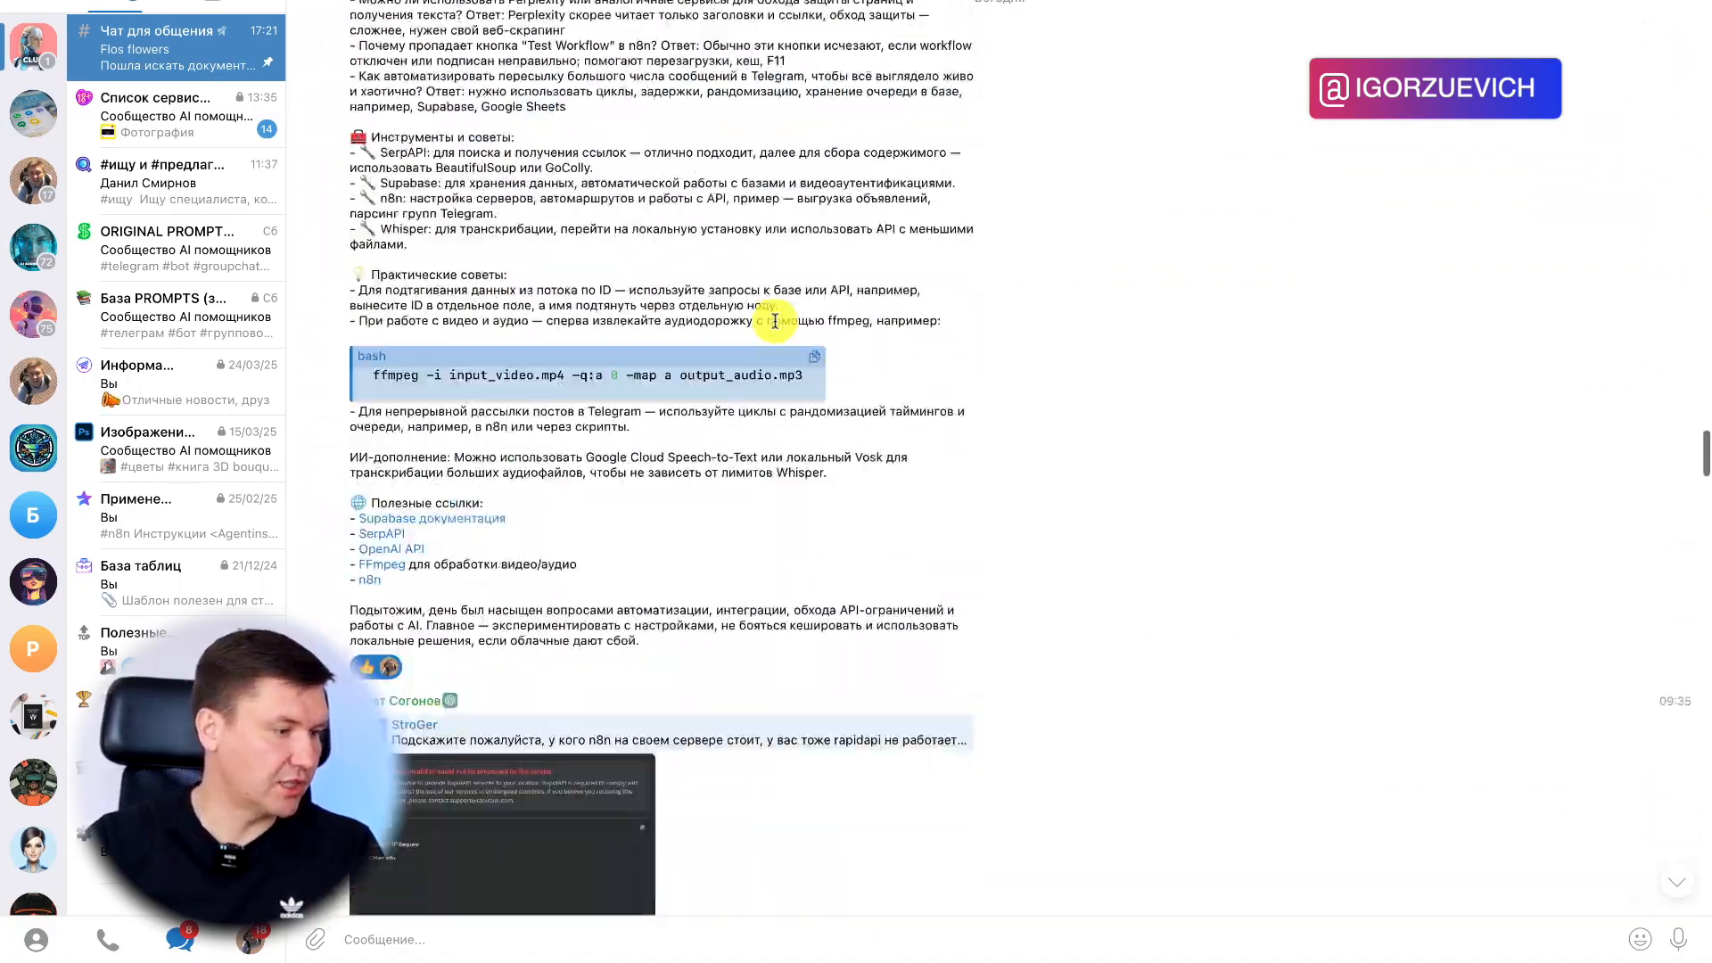
pyautogui.scroll(10, 775, 321)
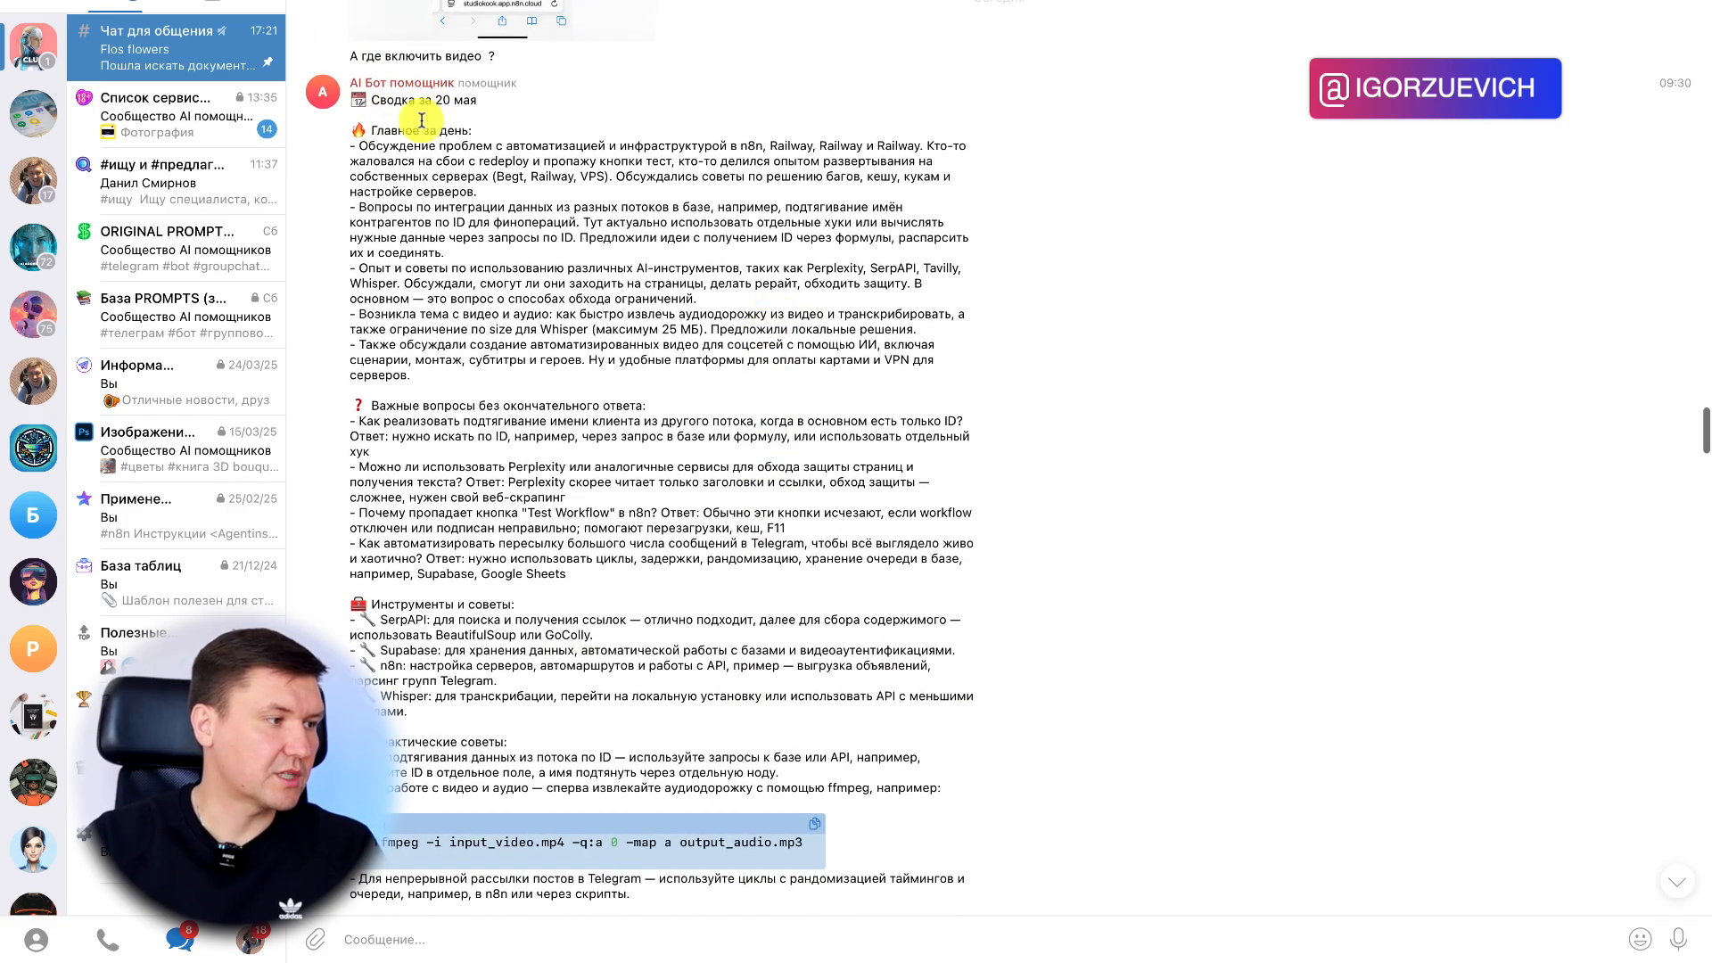
# Read the bot's summary for 20 May, from the day's highlights through the open questions to the tools and tips
pyautogui.scroll(-1, 412, 142)
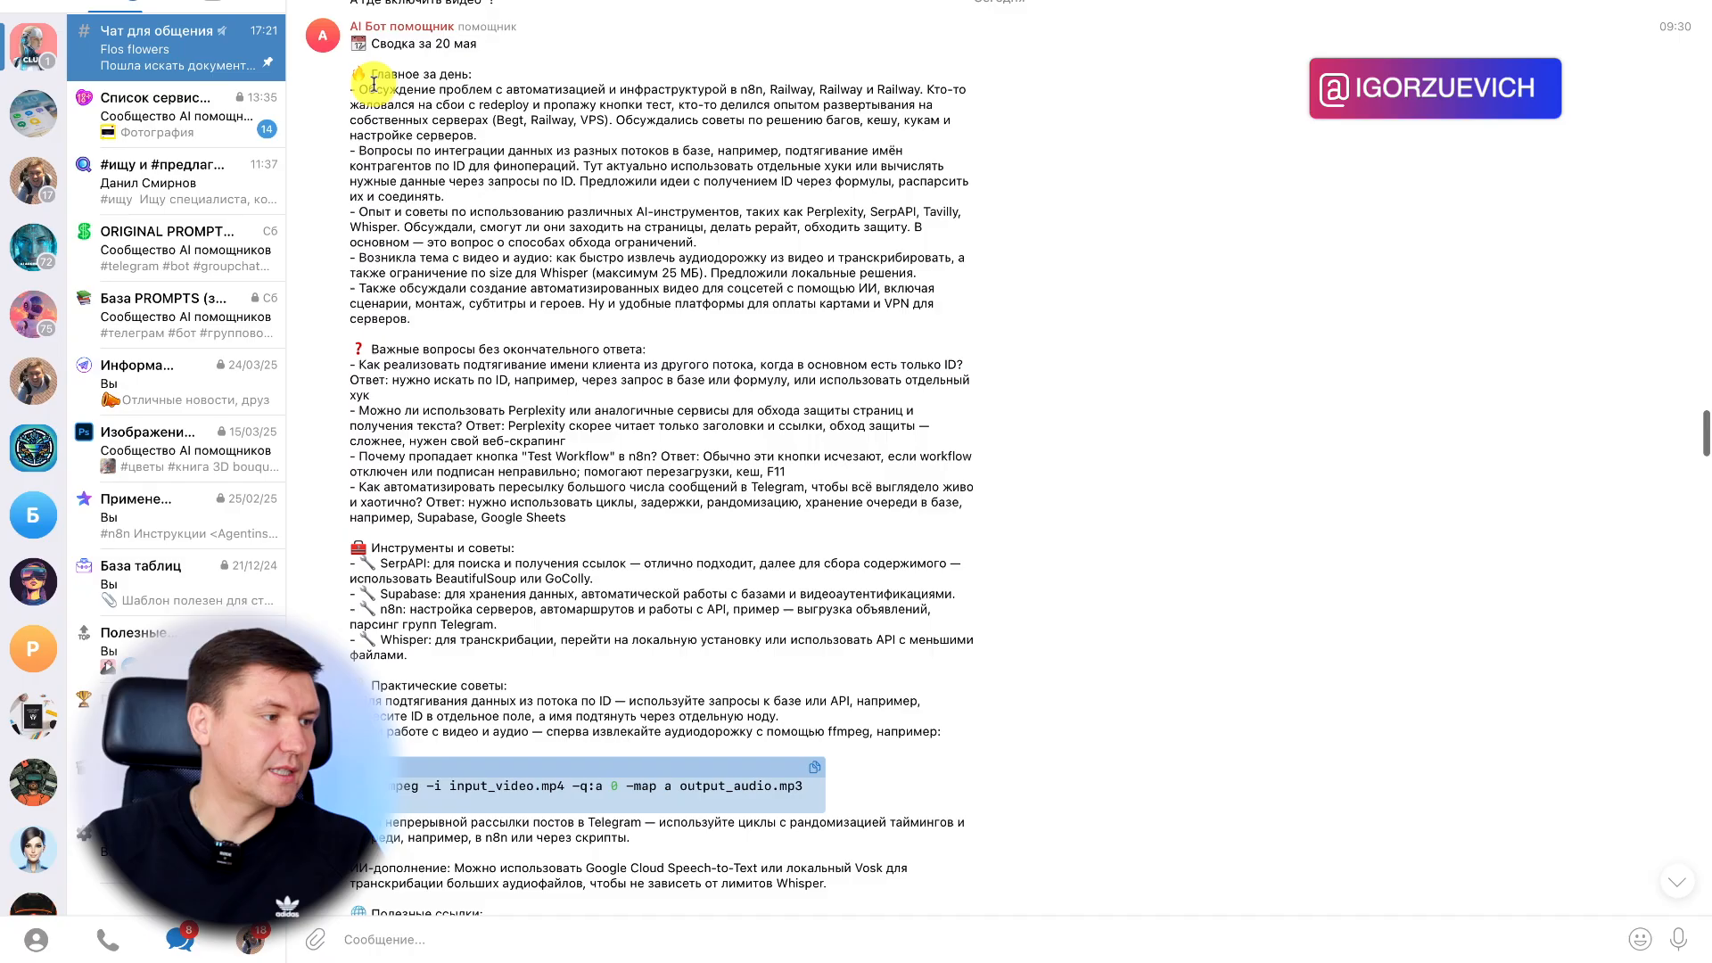
pyautogui.moveTo(374, 85); pyautogui.dragTo(508, 132)
pyautogui.scroll(-3, 545, 268)
pyautogui.click(415, 207)
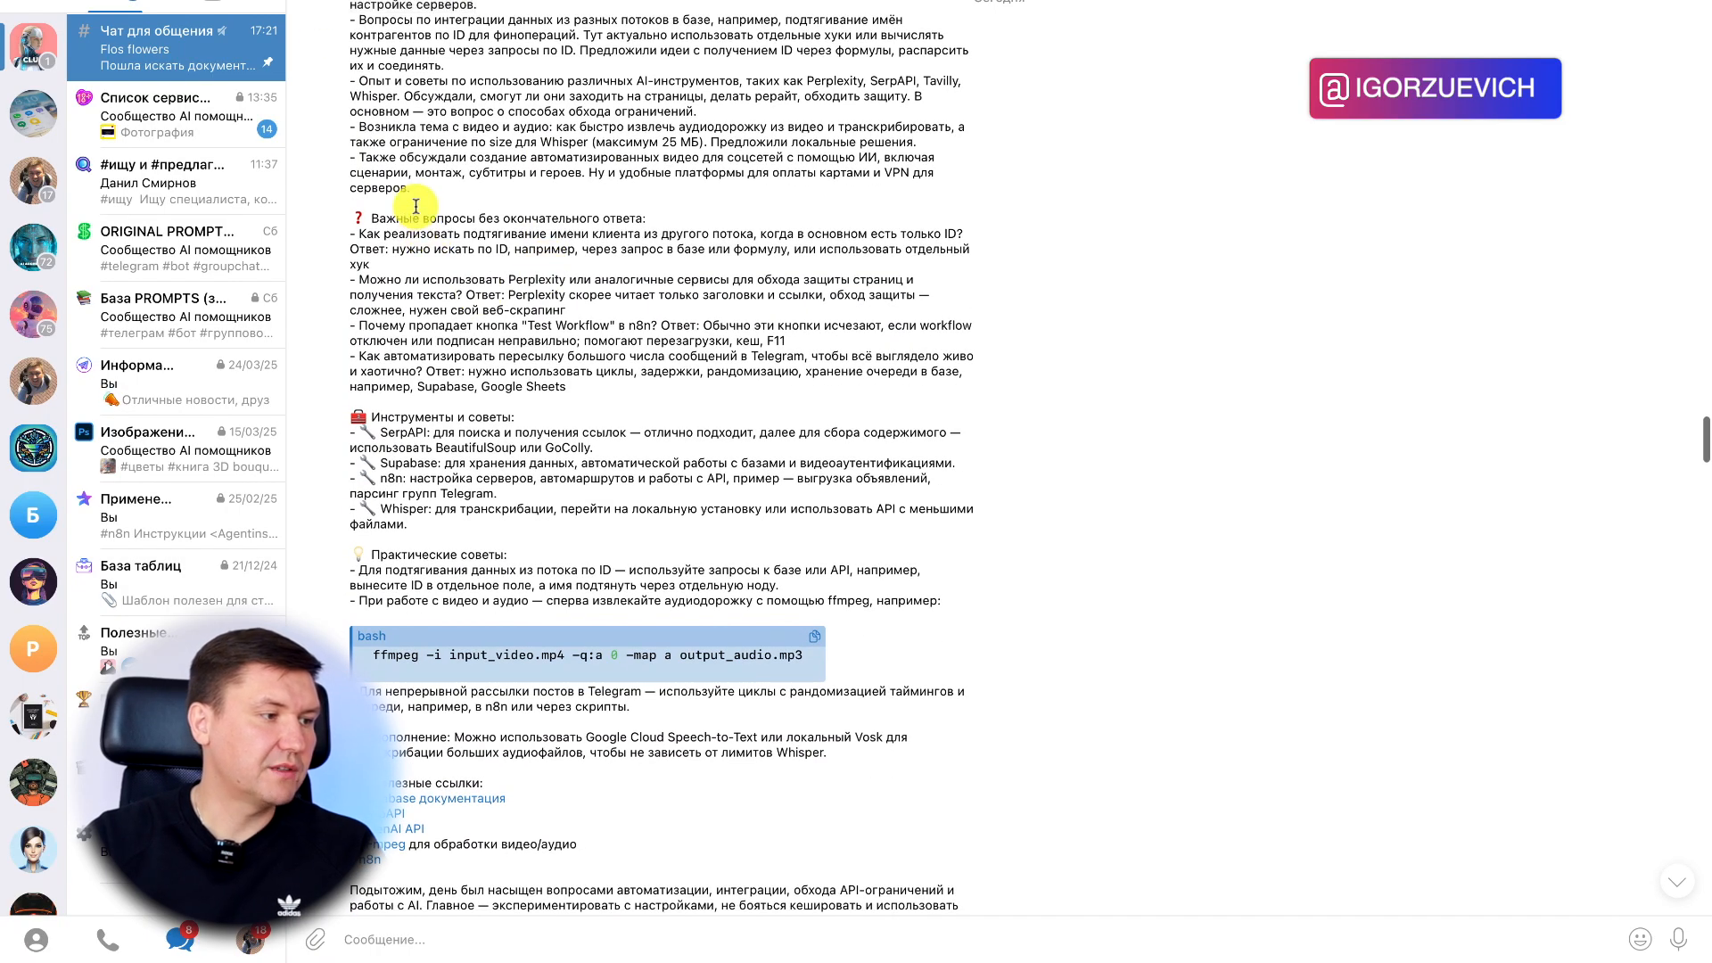
pyautogui.moveTo(416, 207); pyautogui.dragTo(571, 219)
pyautogui.scroll(-2, 451, 333)
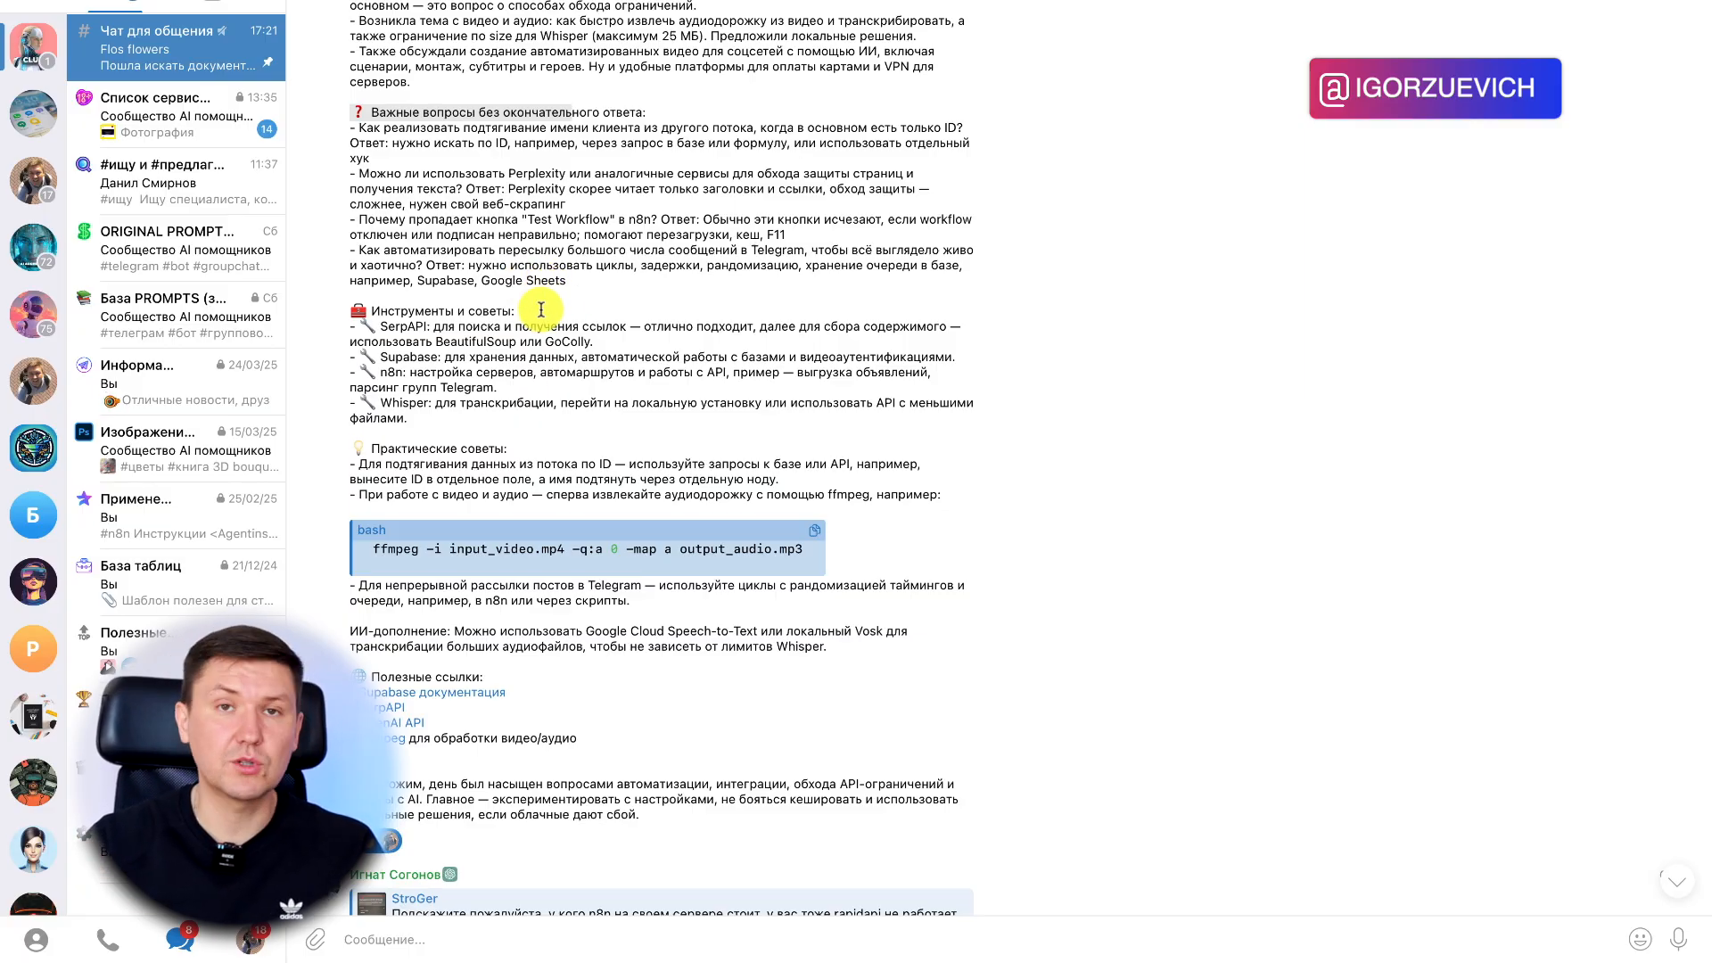
pyautogui.tripleClick(430, 335)
pyautogui.click(407, 348)
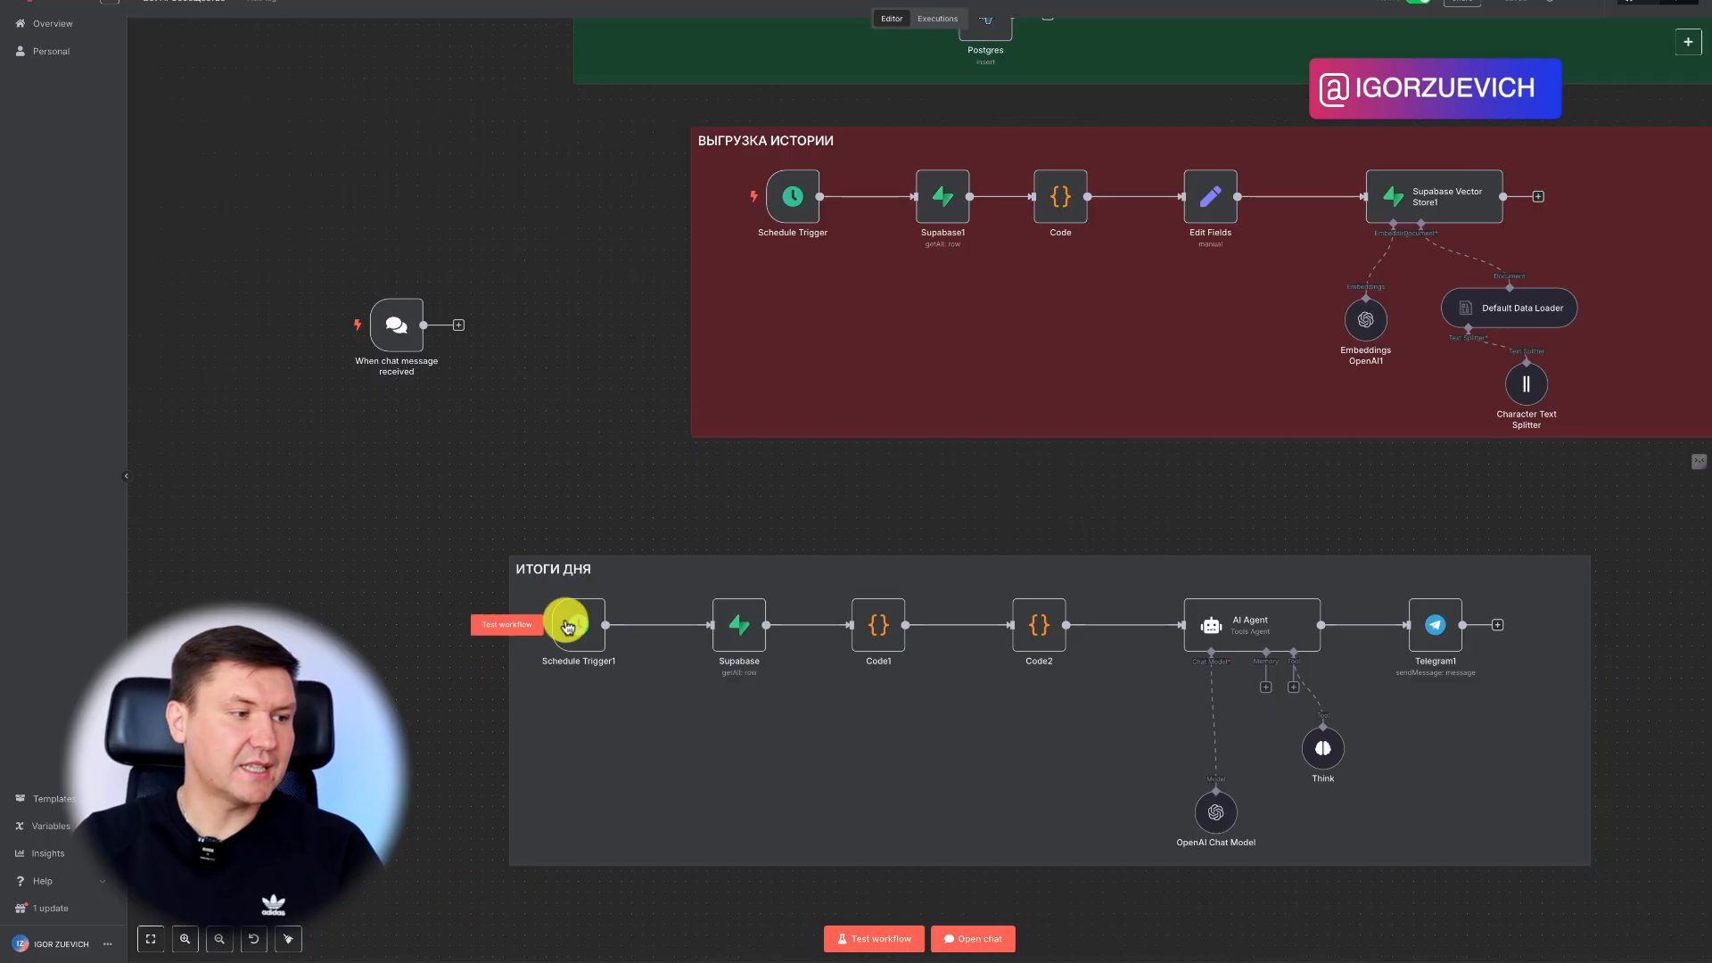
# Switch back to the n8n workflow and review its blocks from ИТОГИ ДНЯ back to ЧАТ
pyautogui.hscroll(10, 700, 511)
pyautogui.scroll(2, 699, 511)
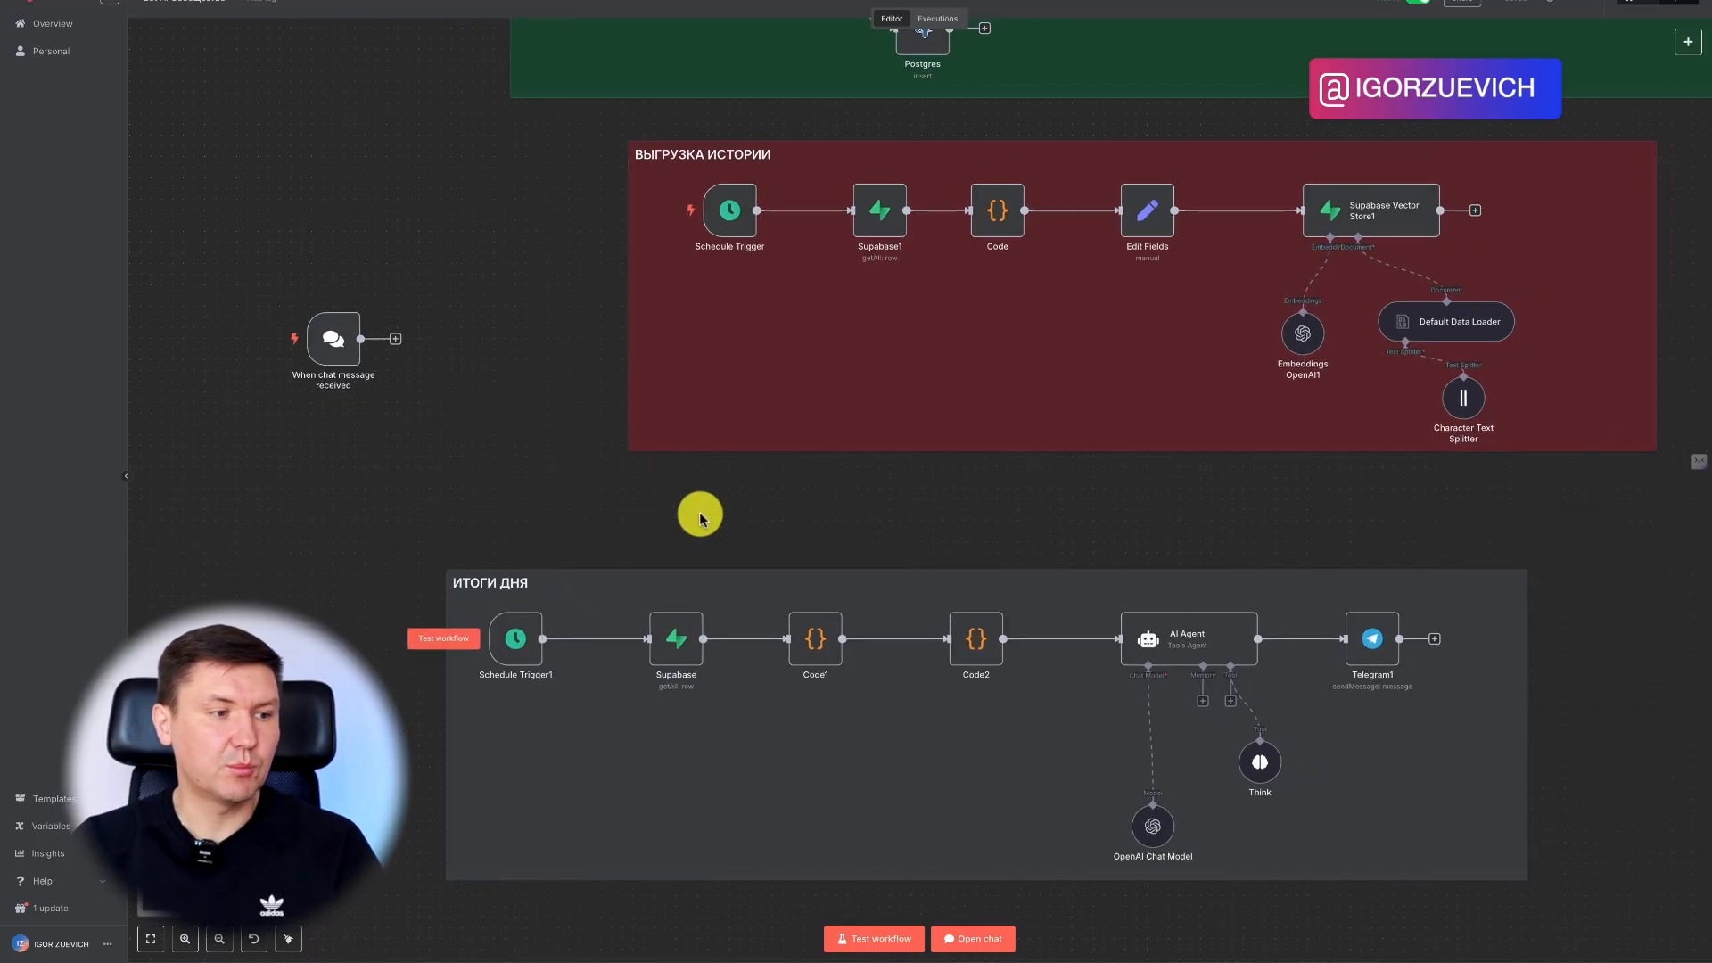
pyautogui.hscroll(3, 699, 517)
pyautogui.scroll(2, 699, 518)
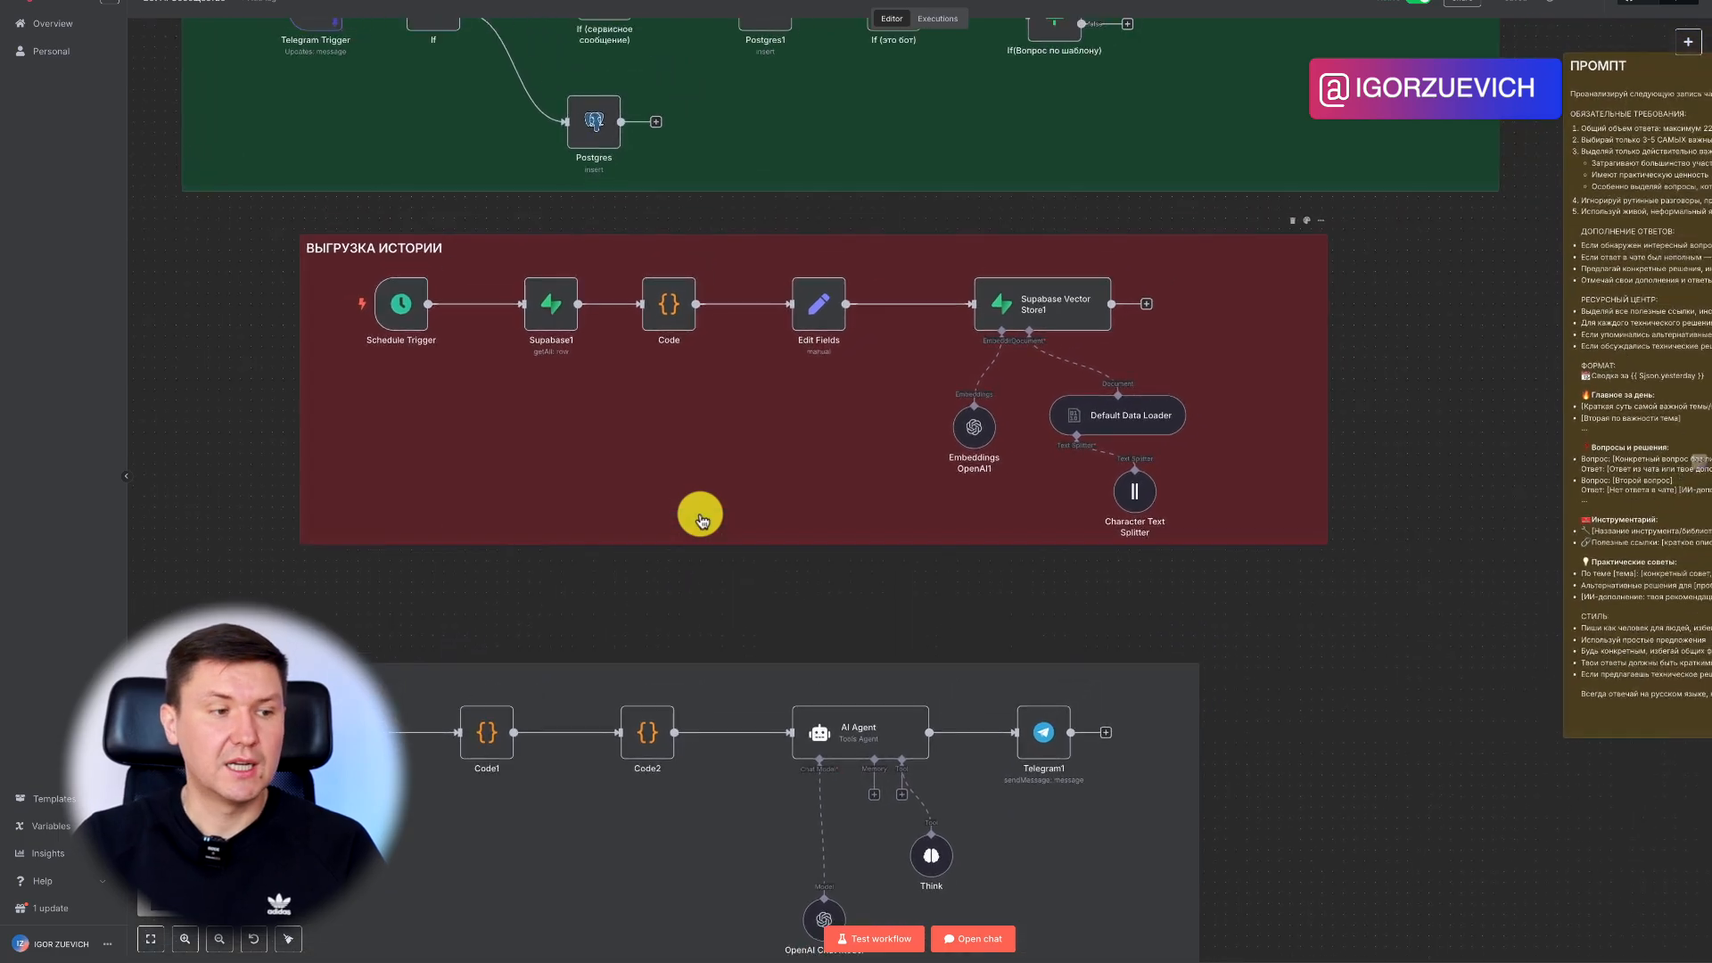
pyautogui.scroll(8, 701, 519)
pyautogui.hscroll(-2, 702, 519)
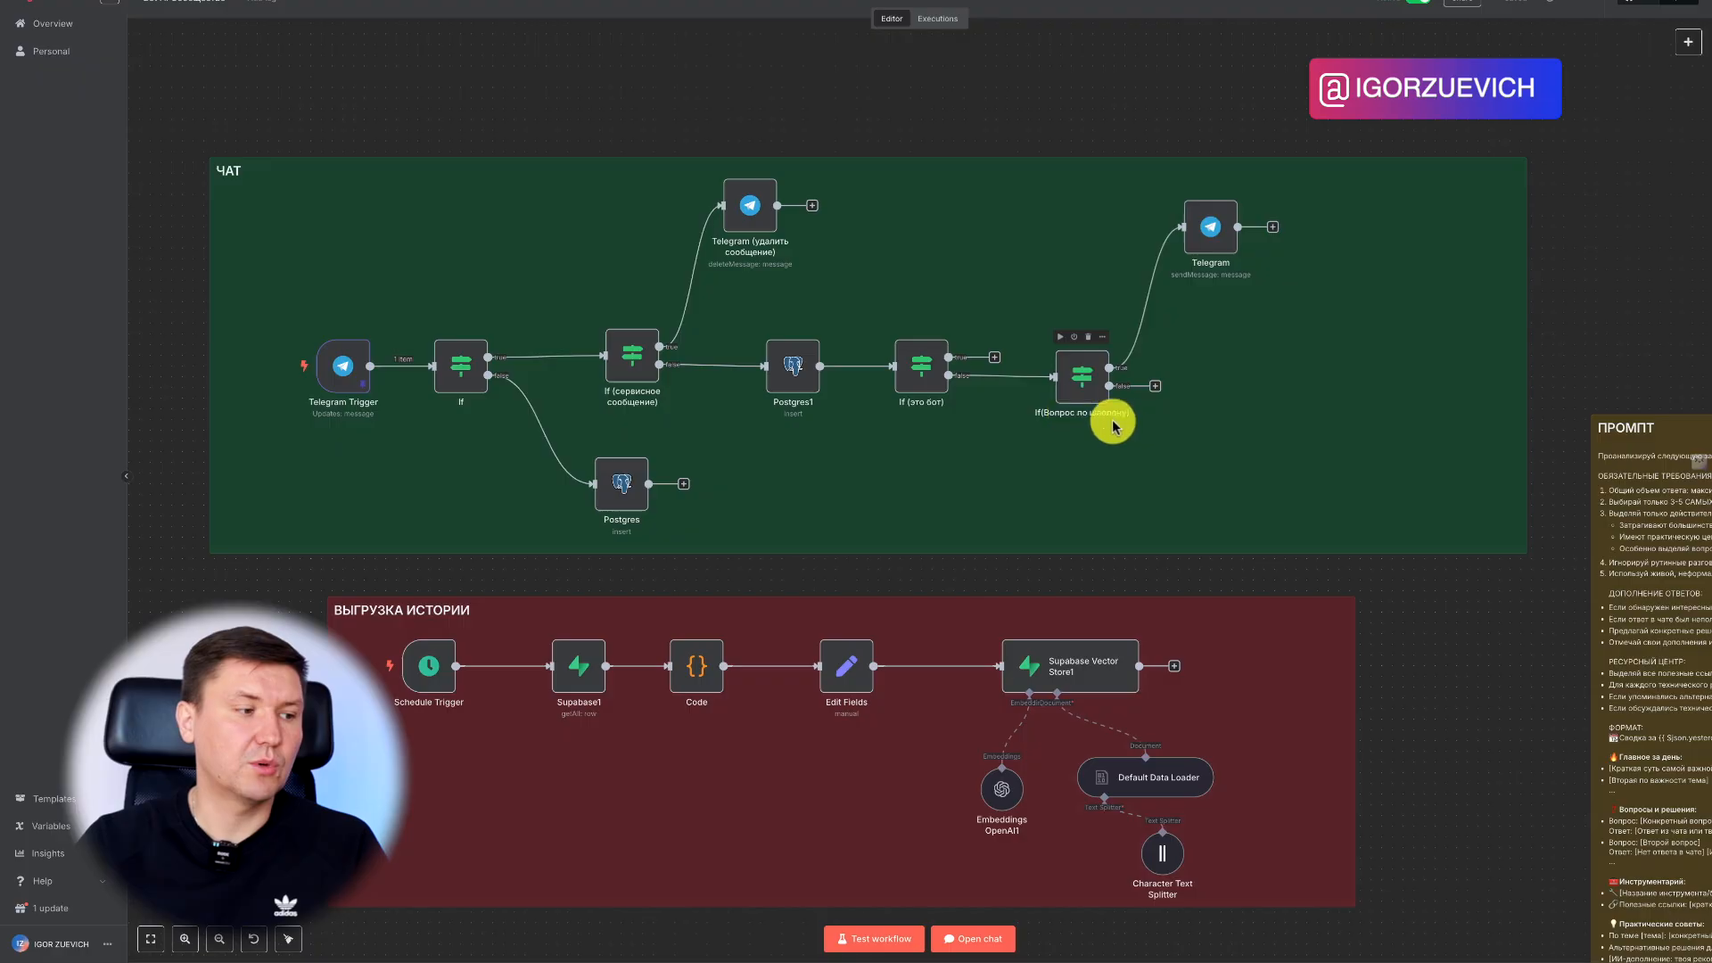
pyautogui.scroll(-3, 1179, 444)
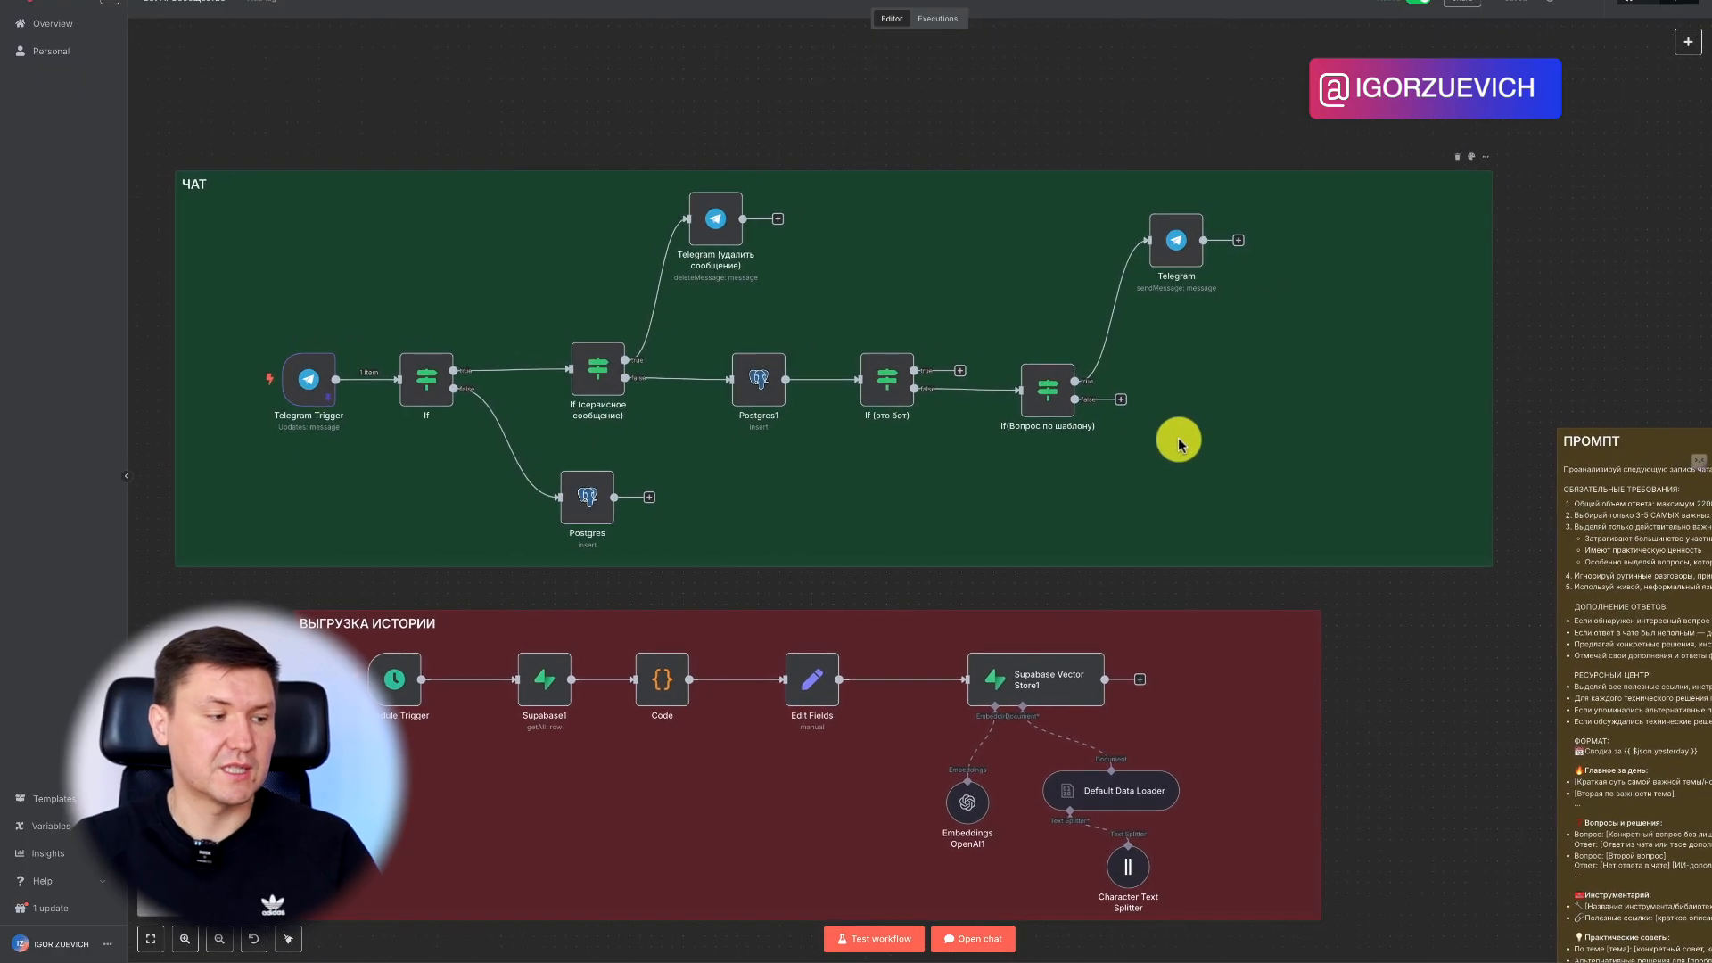
pyautogui.hscroll(2, 1179, 444)
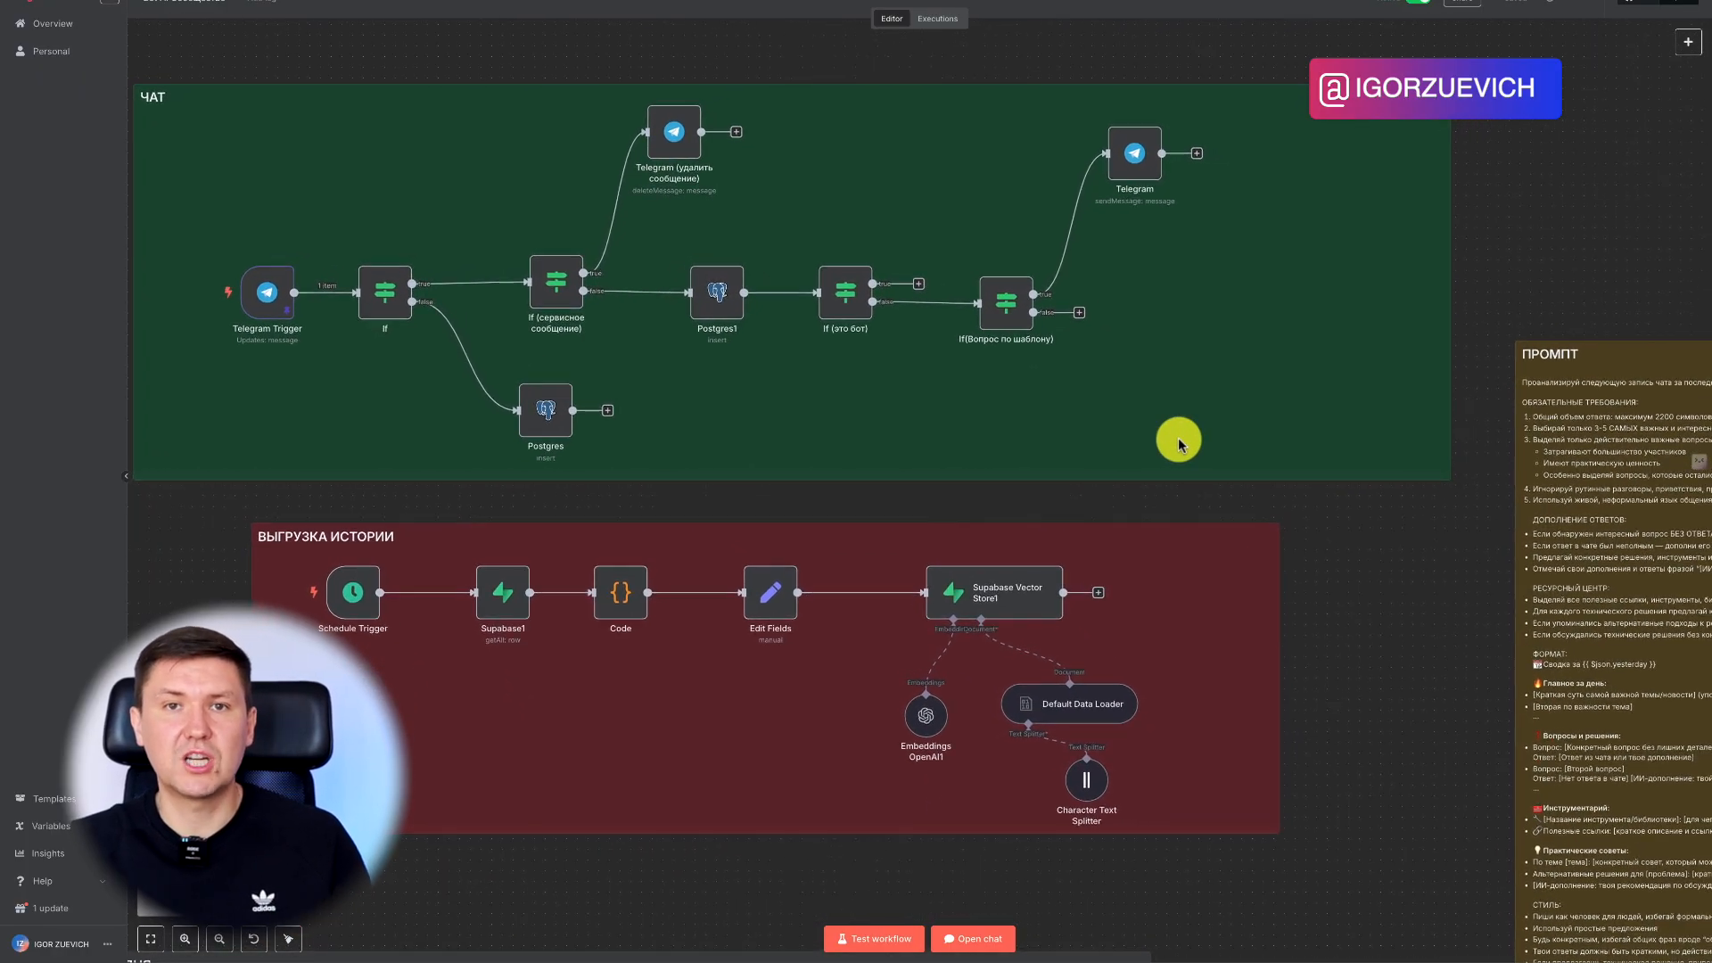
pyautogui.hscroll(-3, 1179, 437)
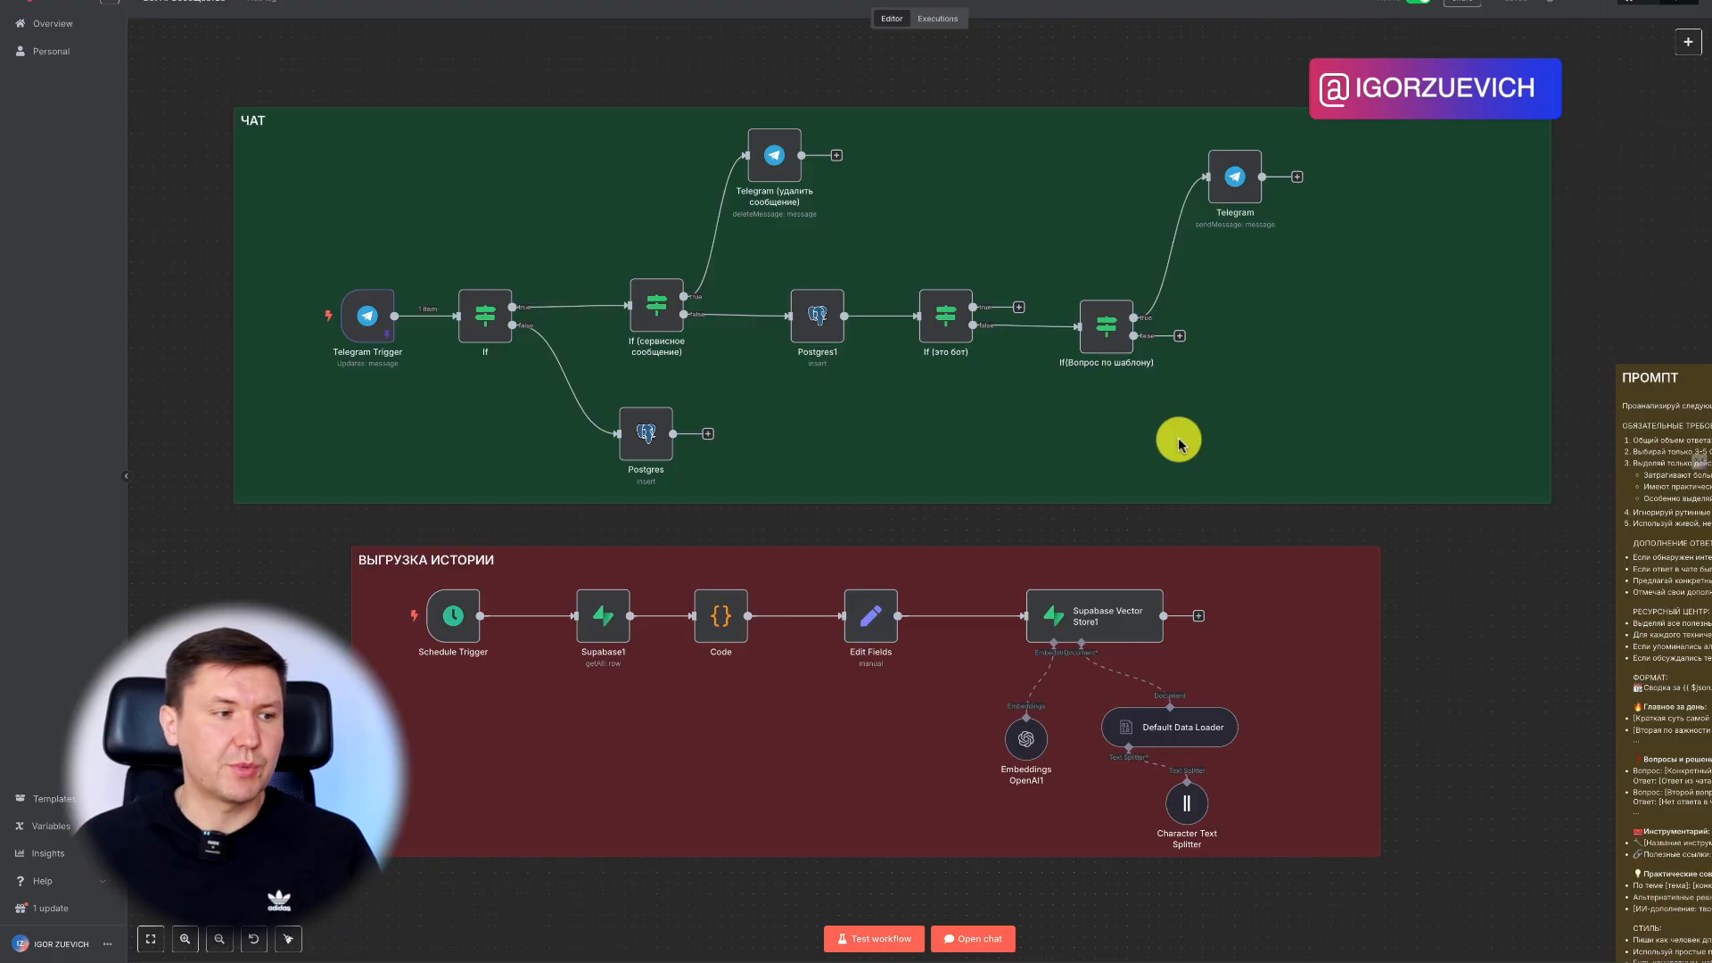
pyautogui.scroll(1, 1179, 437)
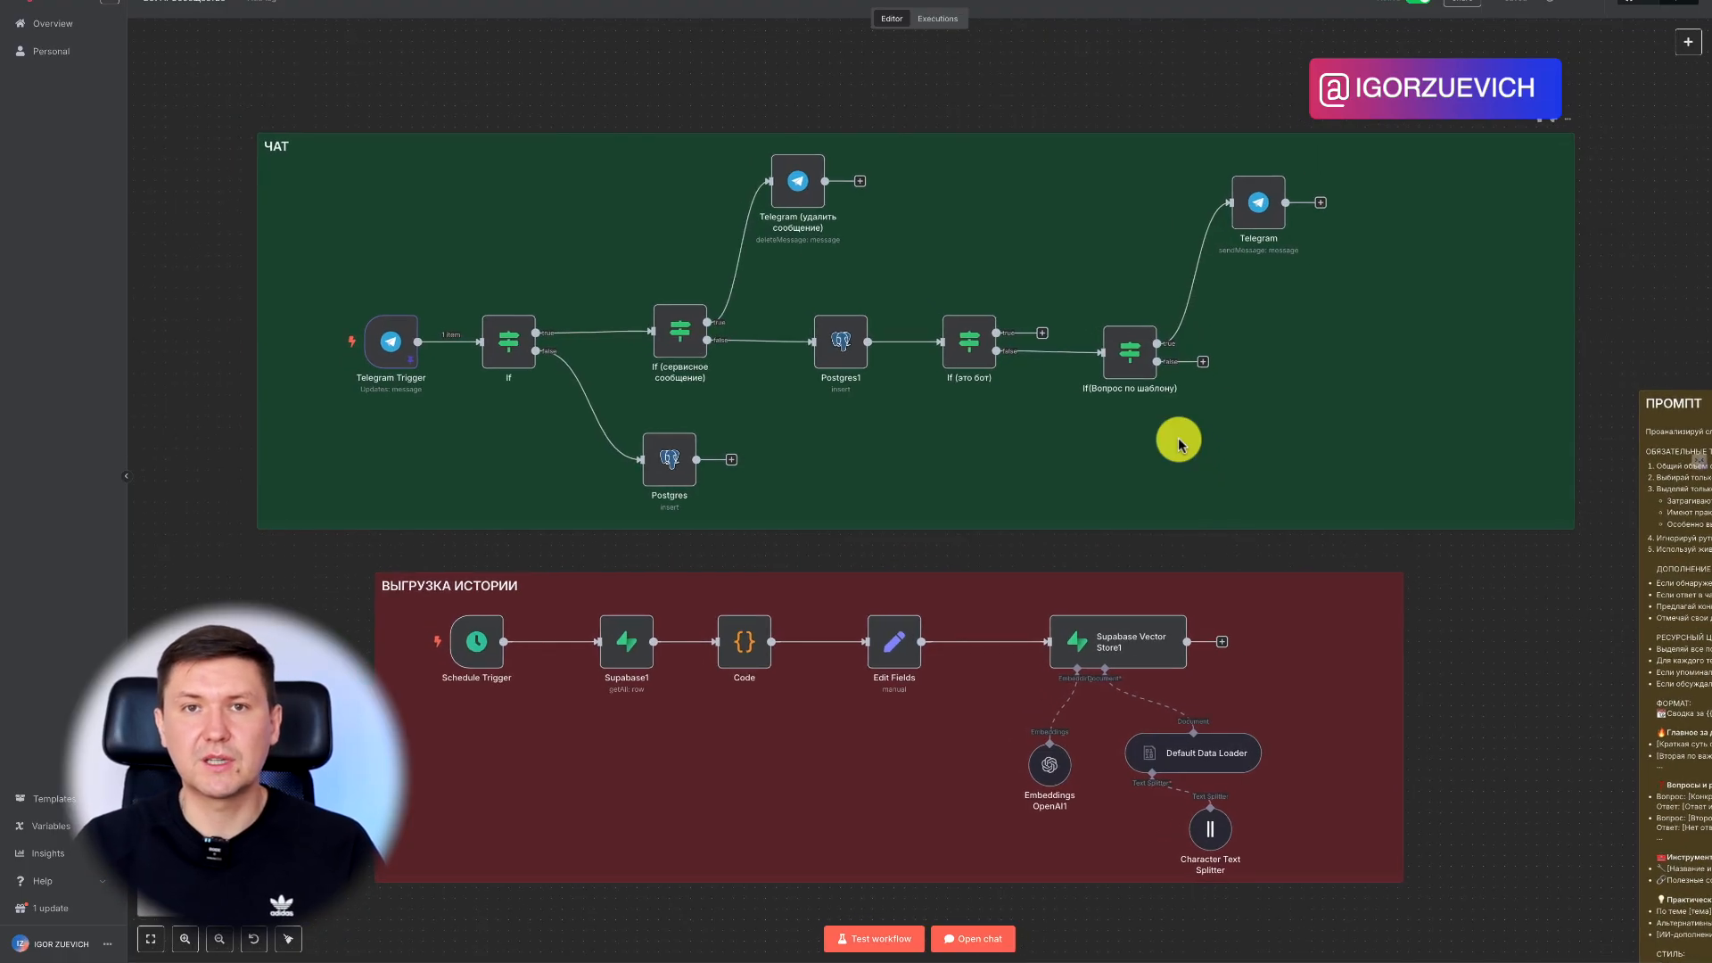
pyautogui.hscroll(-1, 1179, 437)
pyautogui.scroll(-1, 1180, 437)
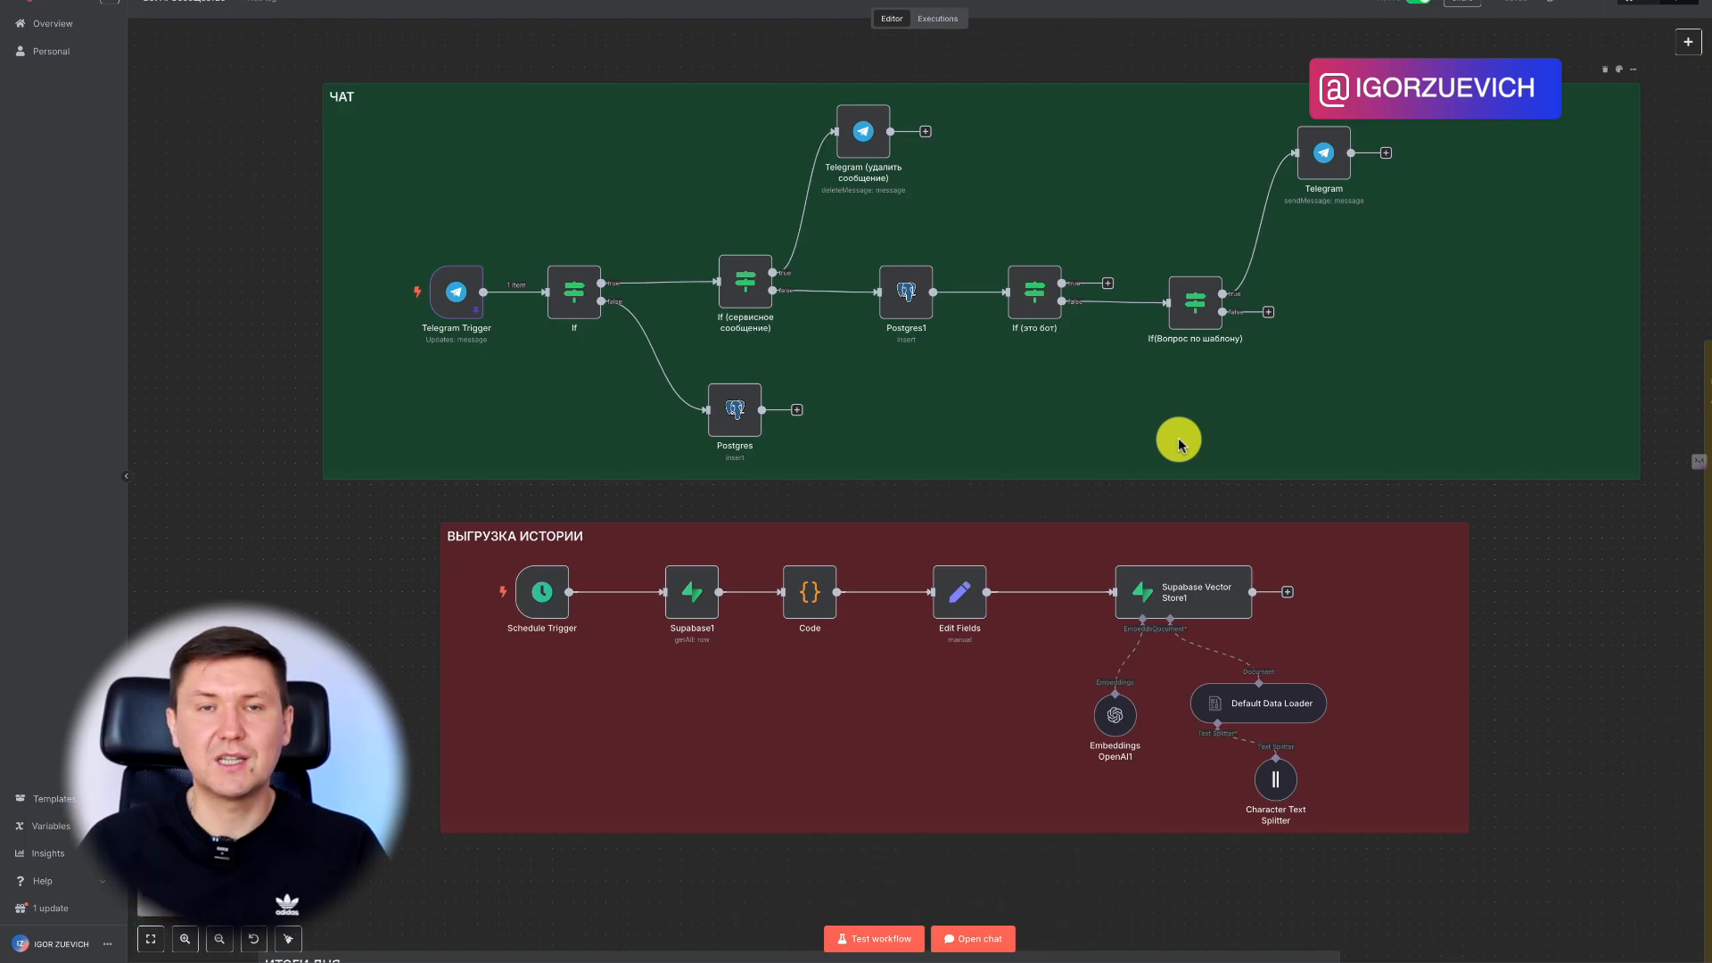
pyautogui.click(1270, 313)
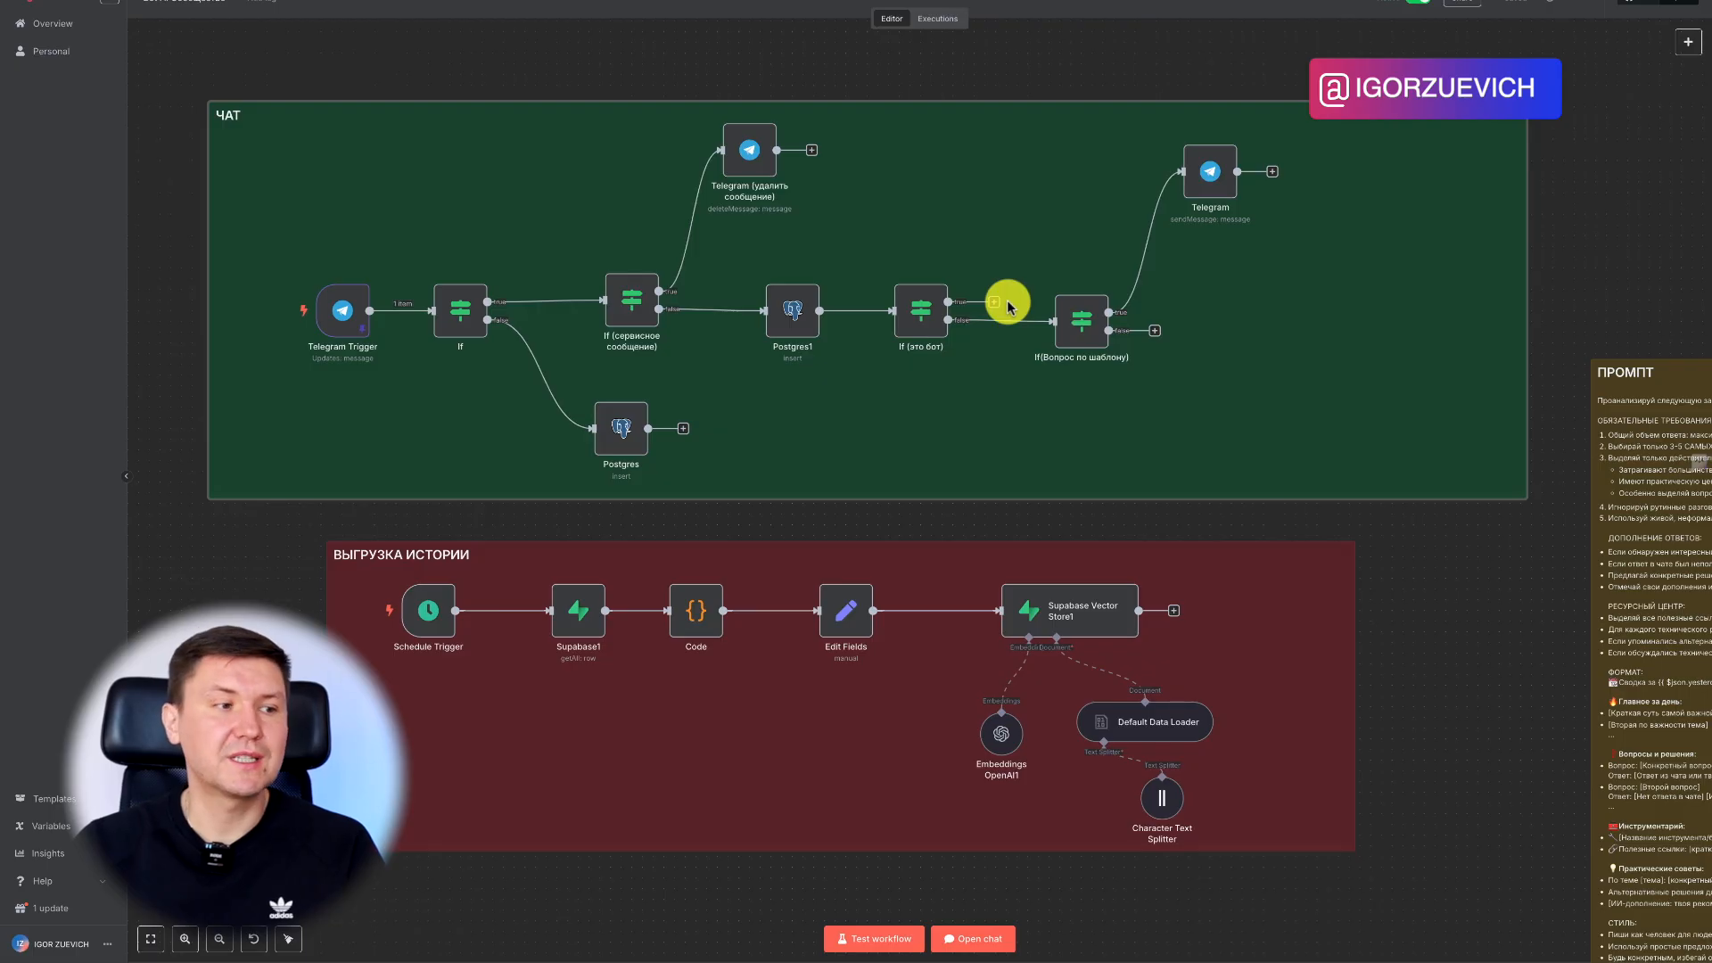
# Review the whole workflow with its ПРОМПТ note, and view the parameters of the Telegram Trigger node in the ЧАТ block
pyautogui.scroll(-5, 1009, 308)
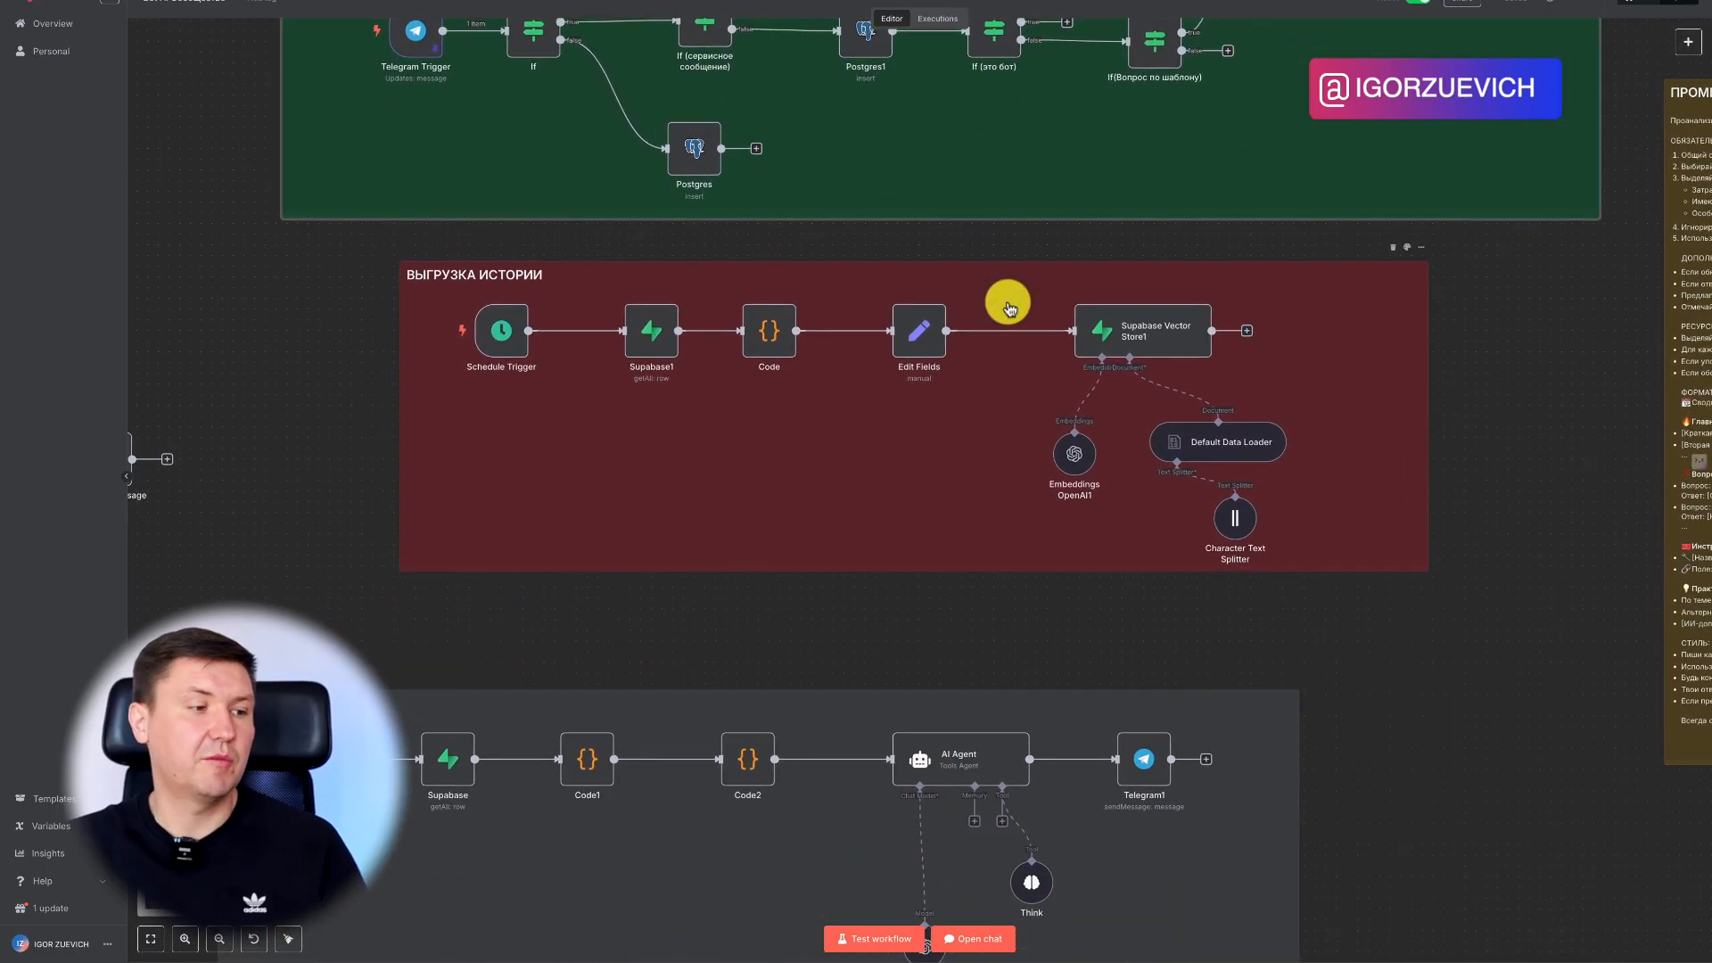
pyautogui.scroll(-4, 1010, 308)
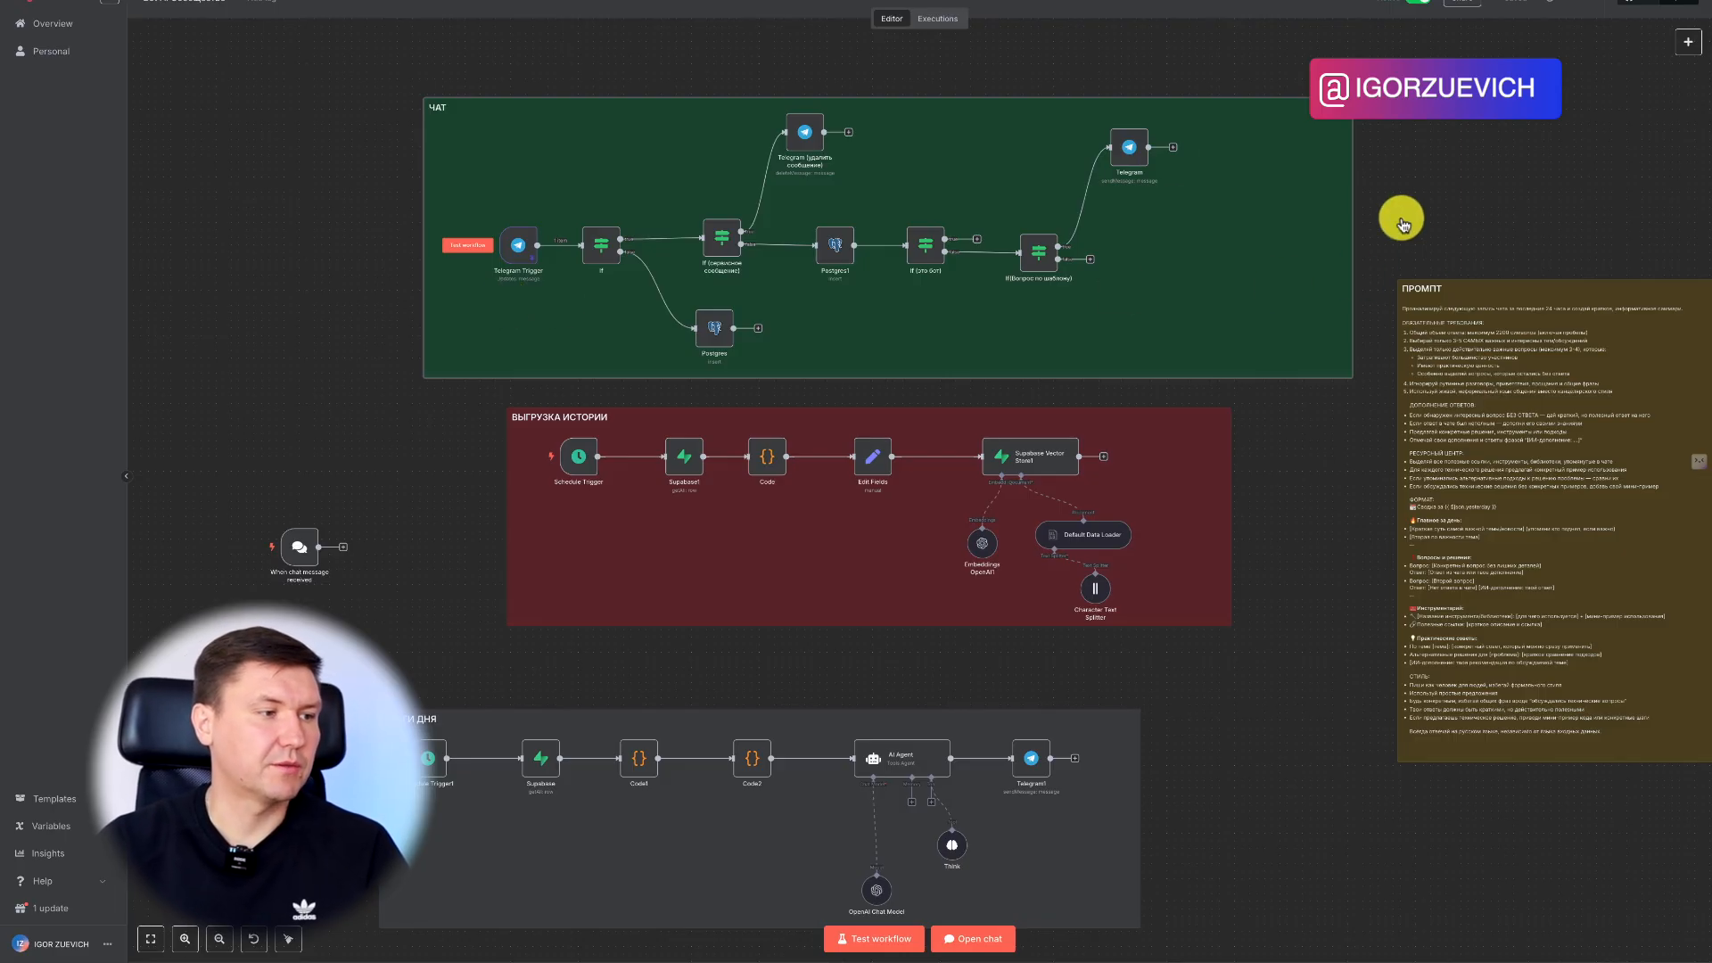
pyautogui.scroll(-3, 1042, 605)
pyautogui.scroll(5, 1039, 600)
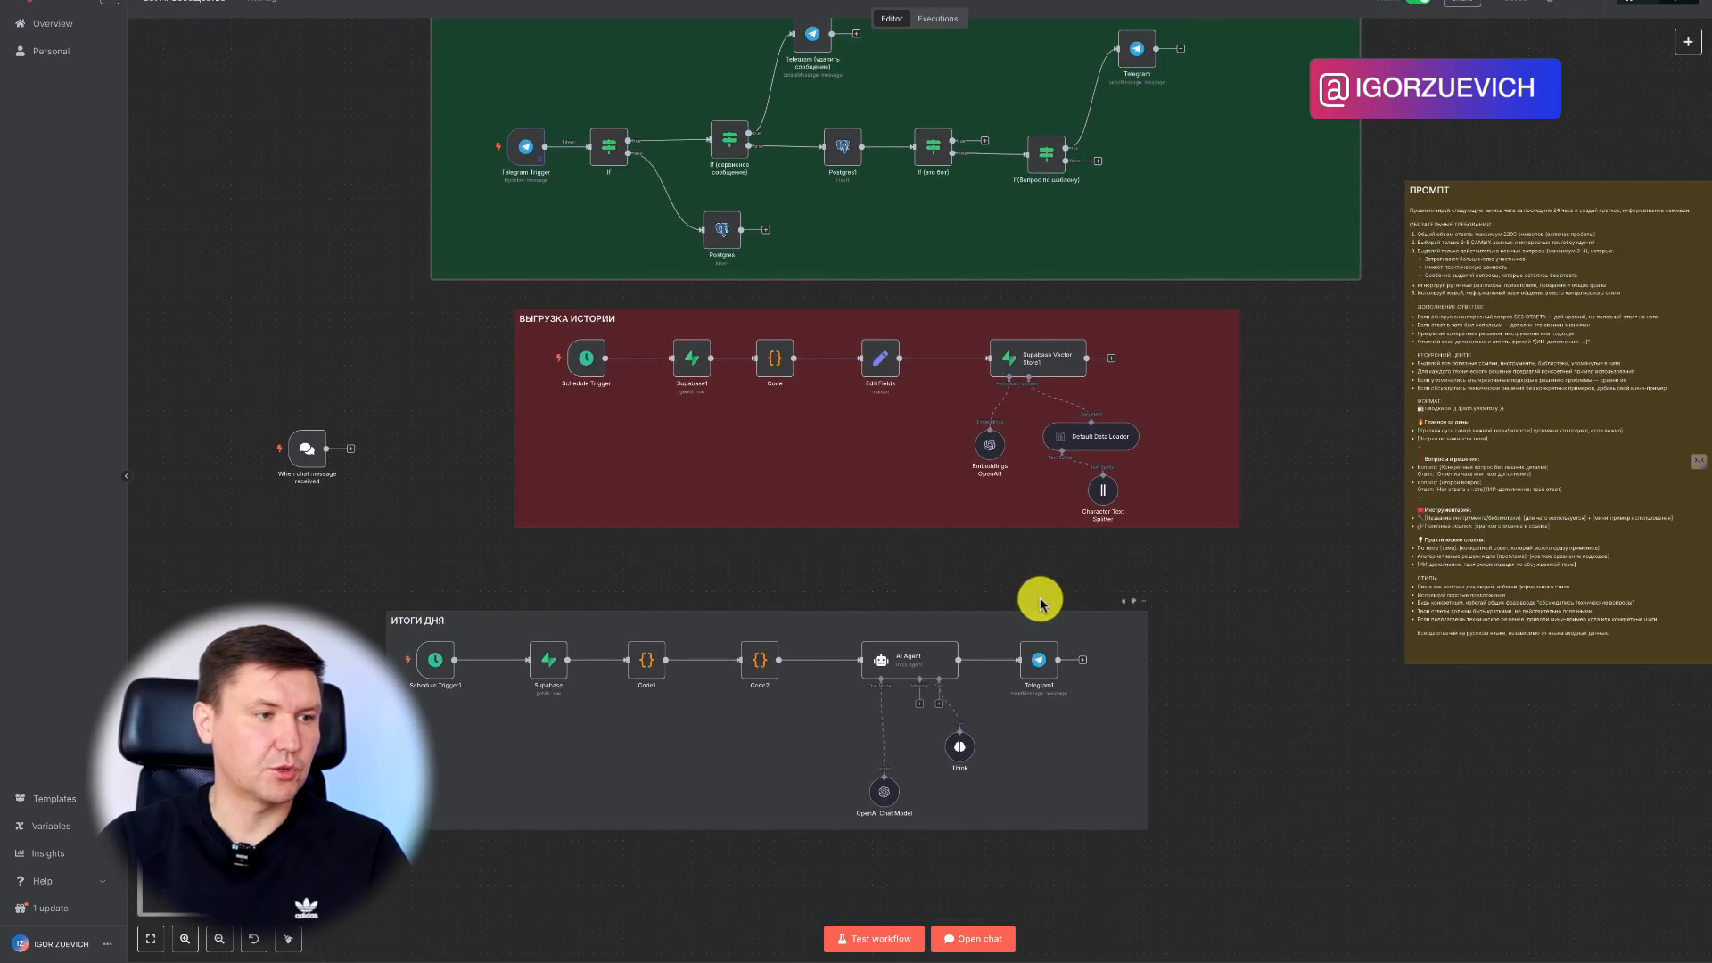
pyautogui.doubleClick(548, 341)
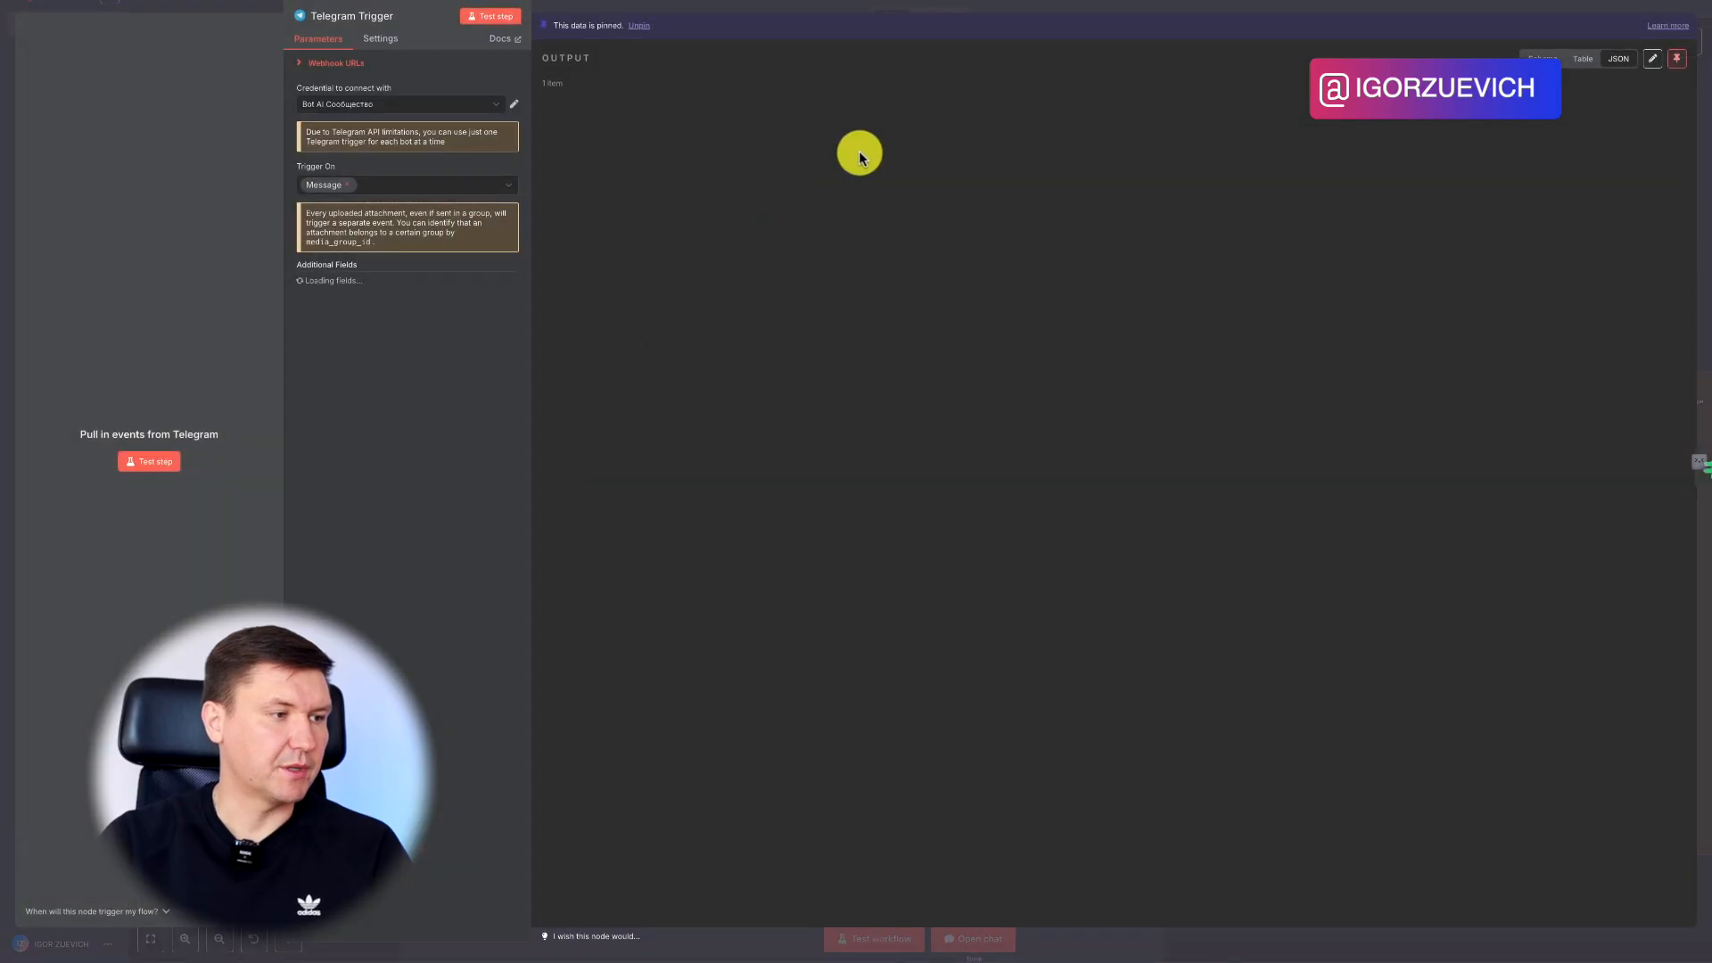
pyautogui.click(1043, 12)
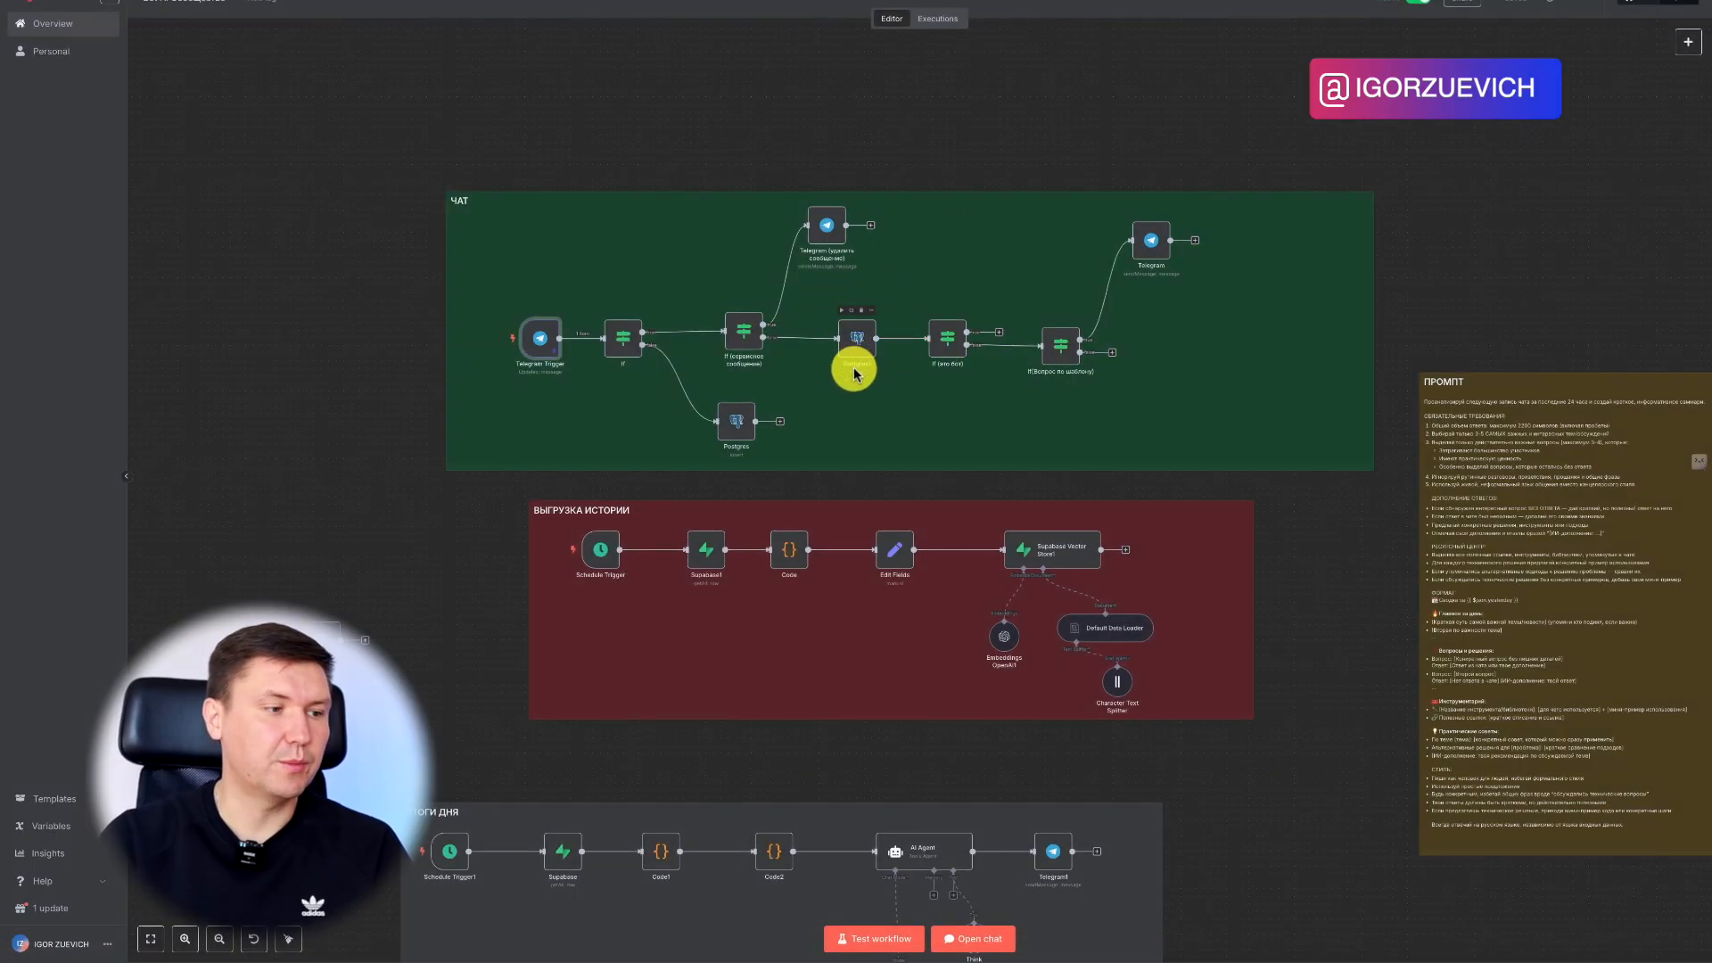
pyautogui.scroll(-3, 1224, 470)
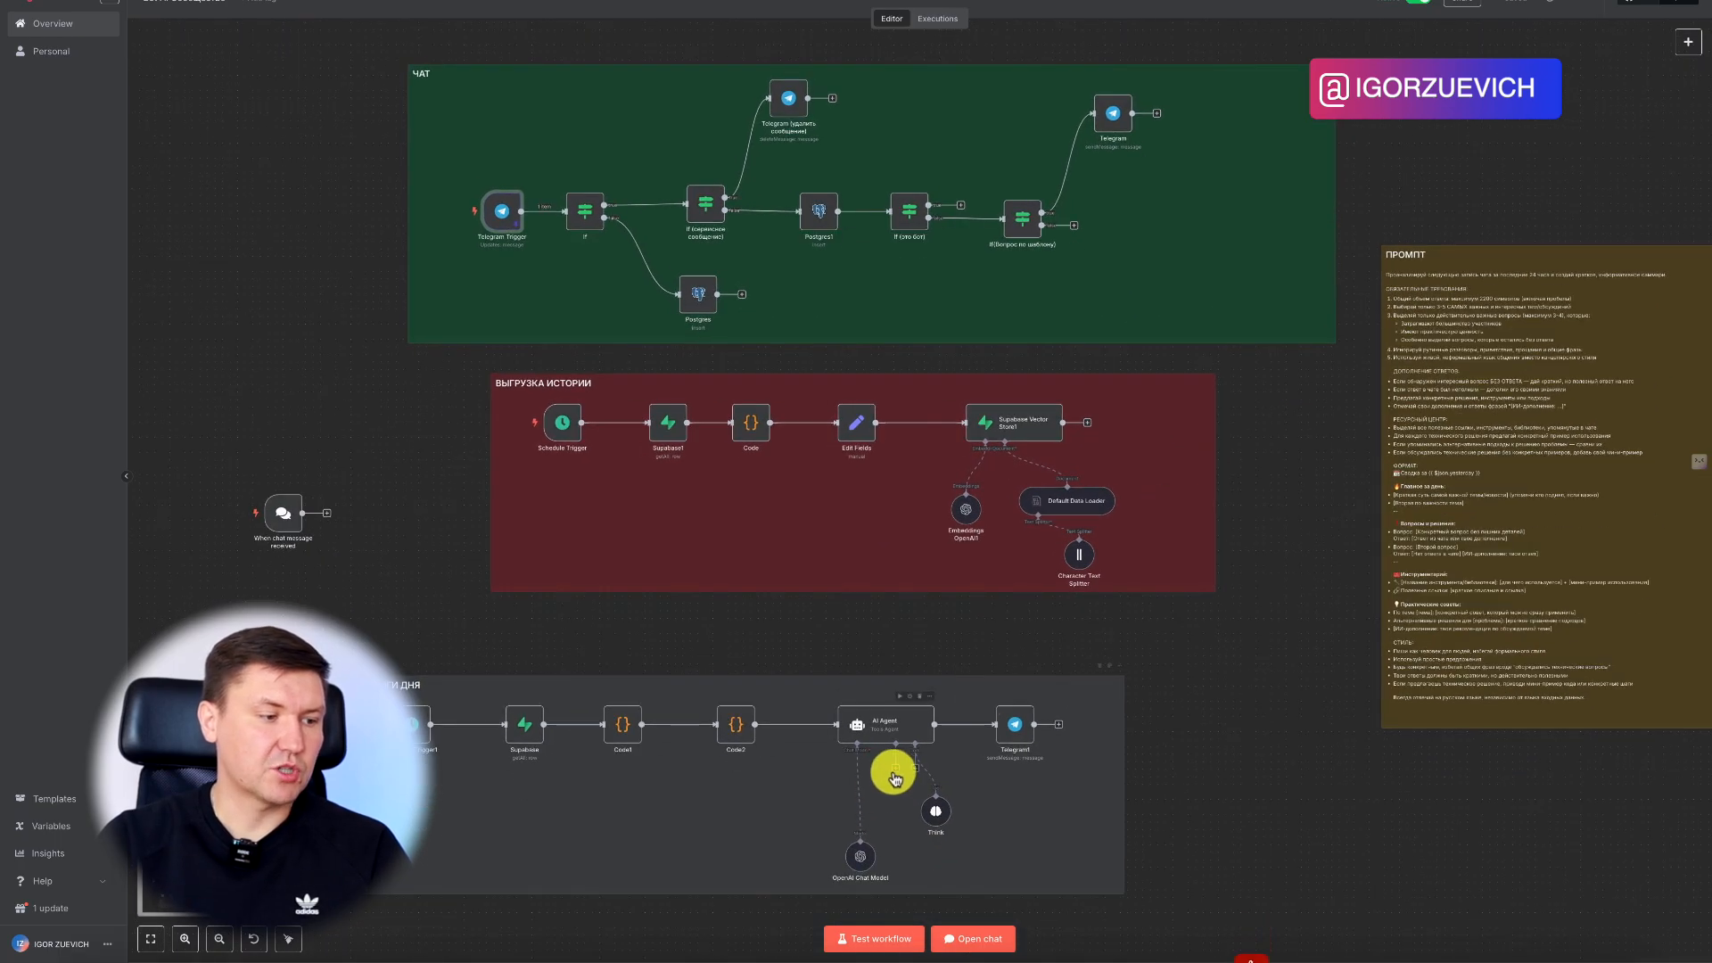
pyautogui.hscroll(3, 1057, 653)
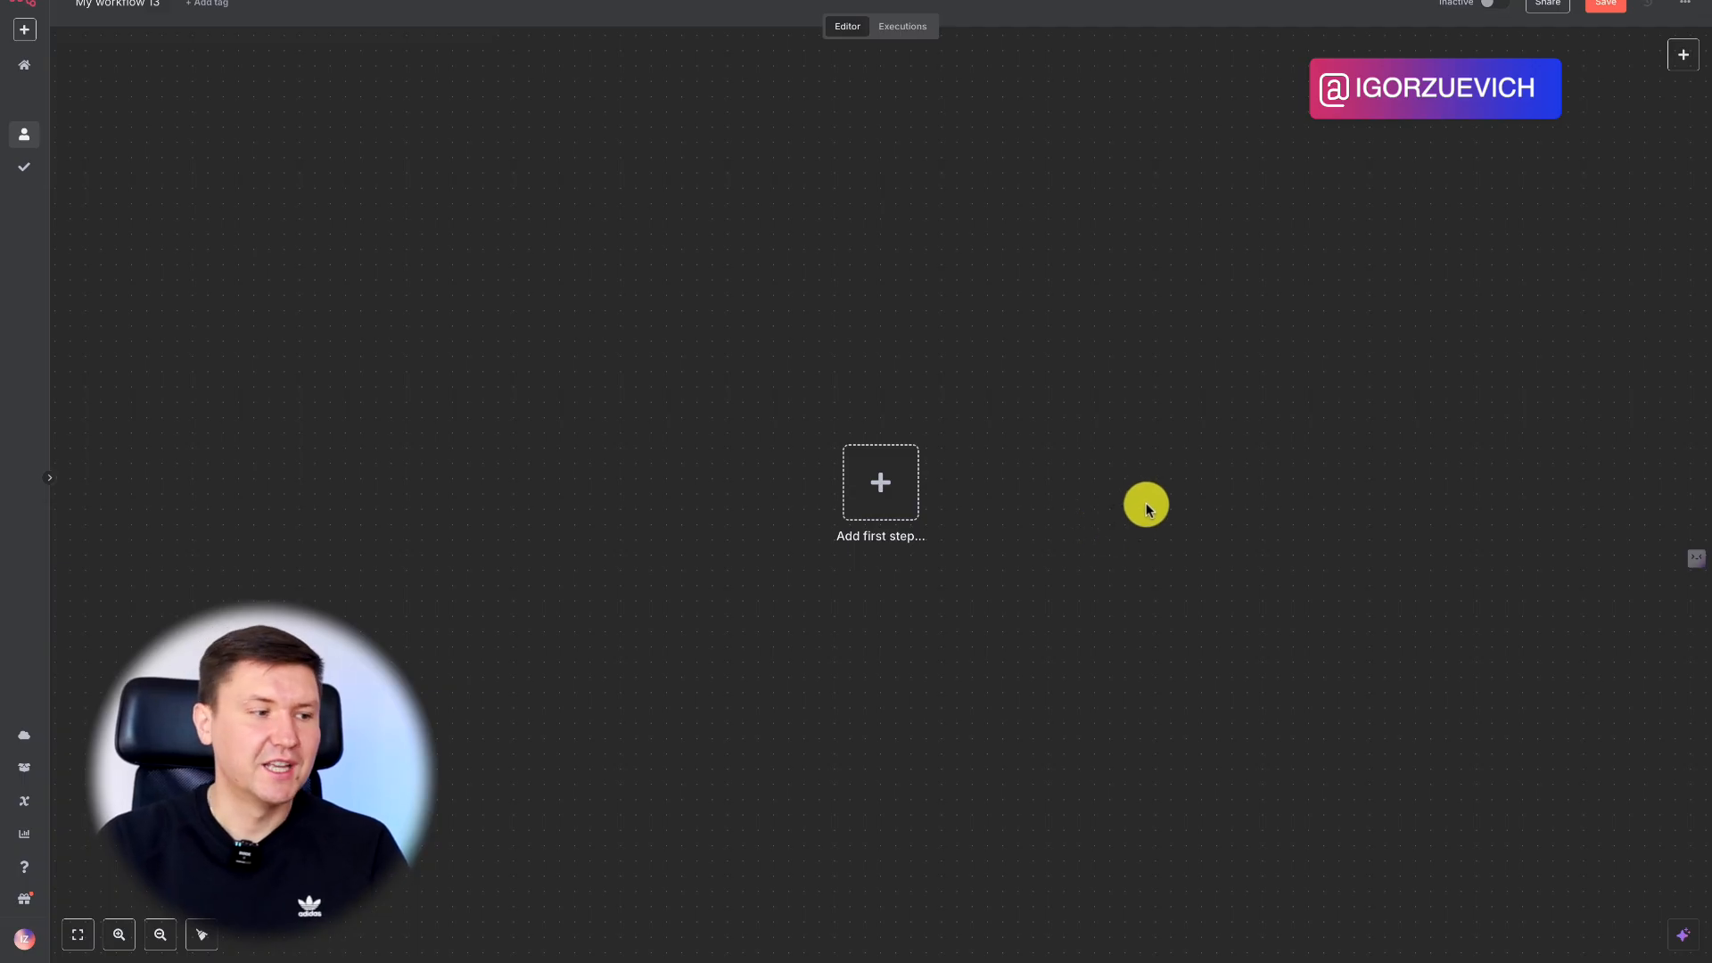
# Add a Telegram "On message" trigger as the first step of the empty workflow
pyautogui.click(881, 483)
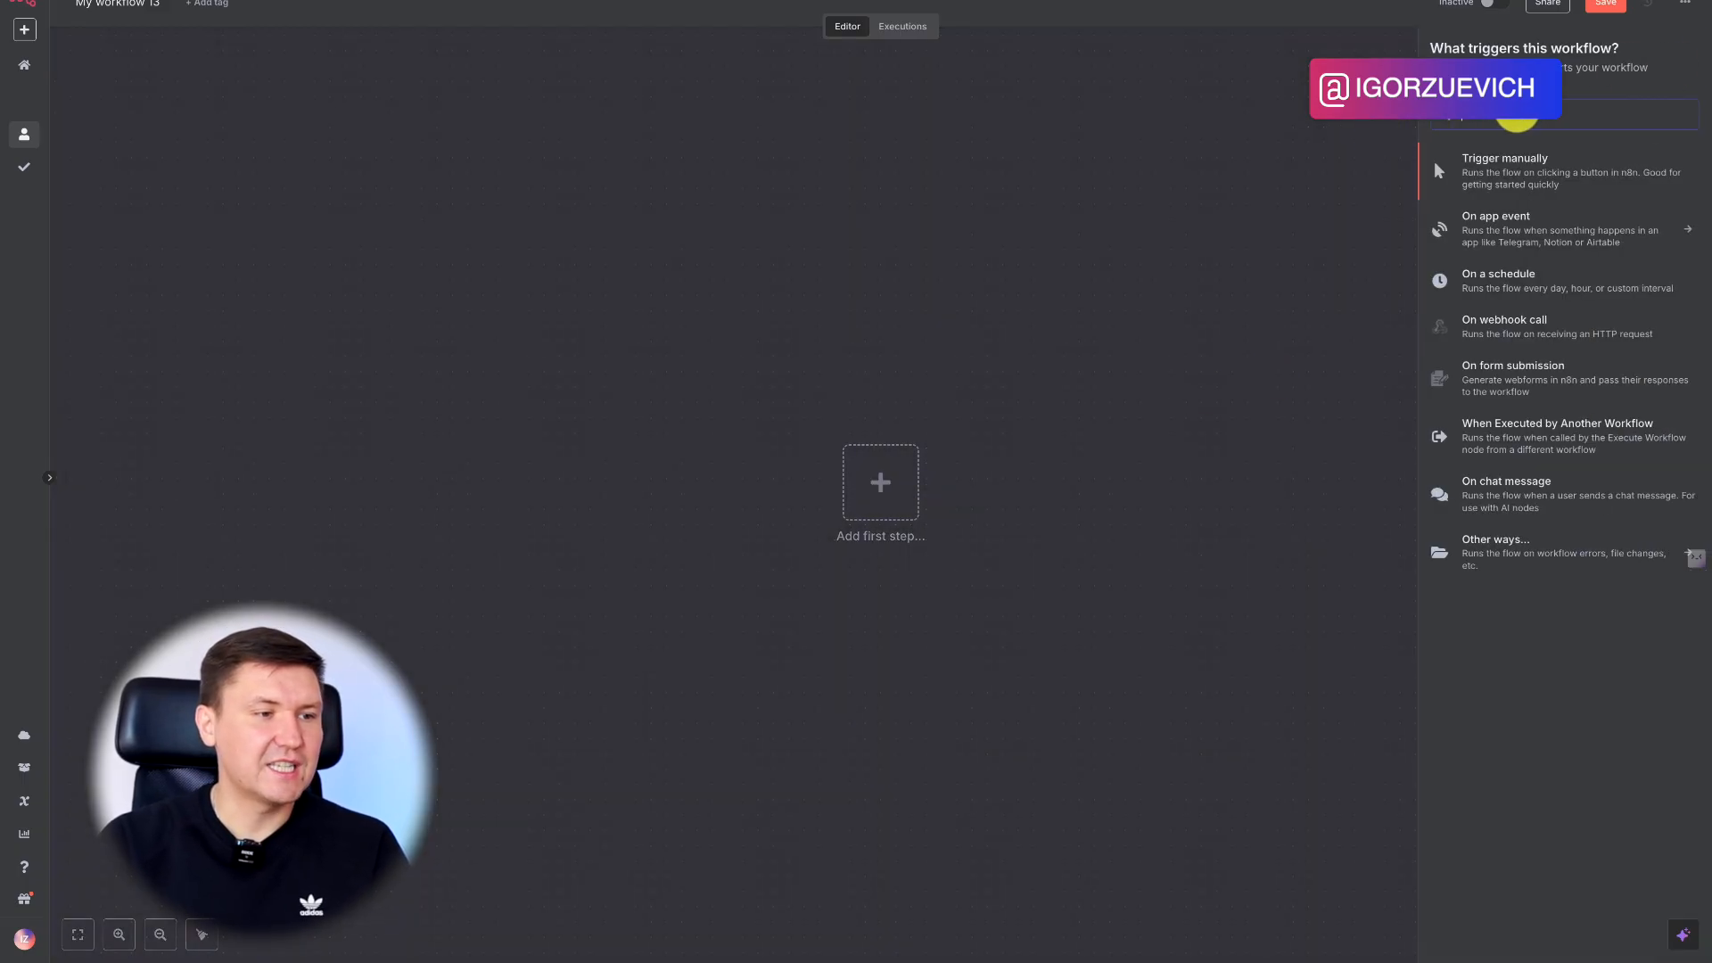
pyautogui.write('te')
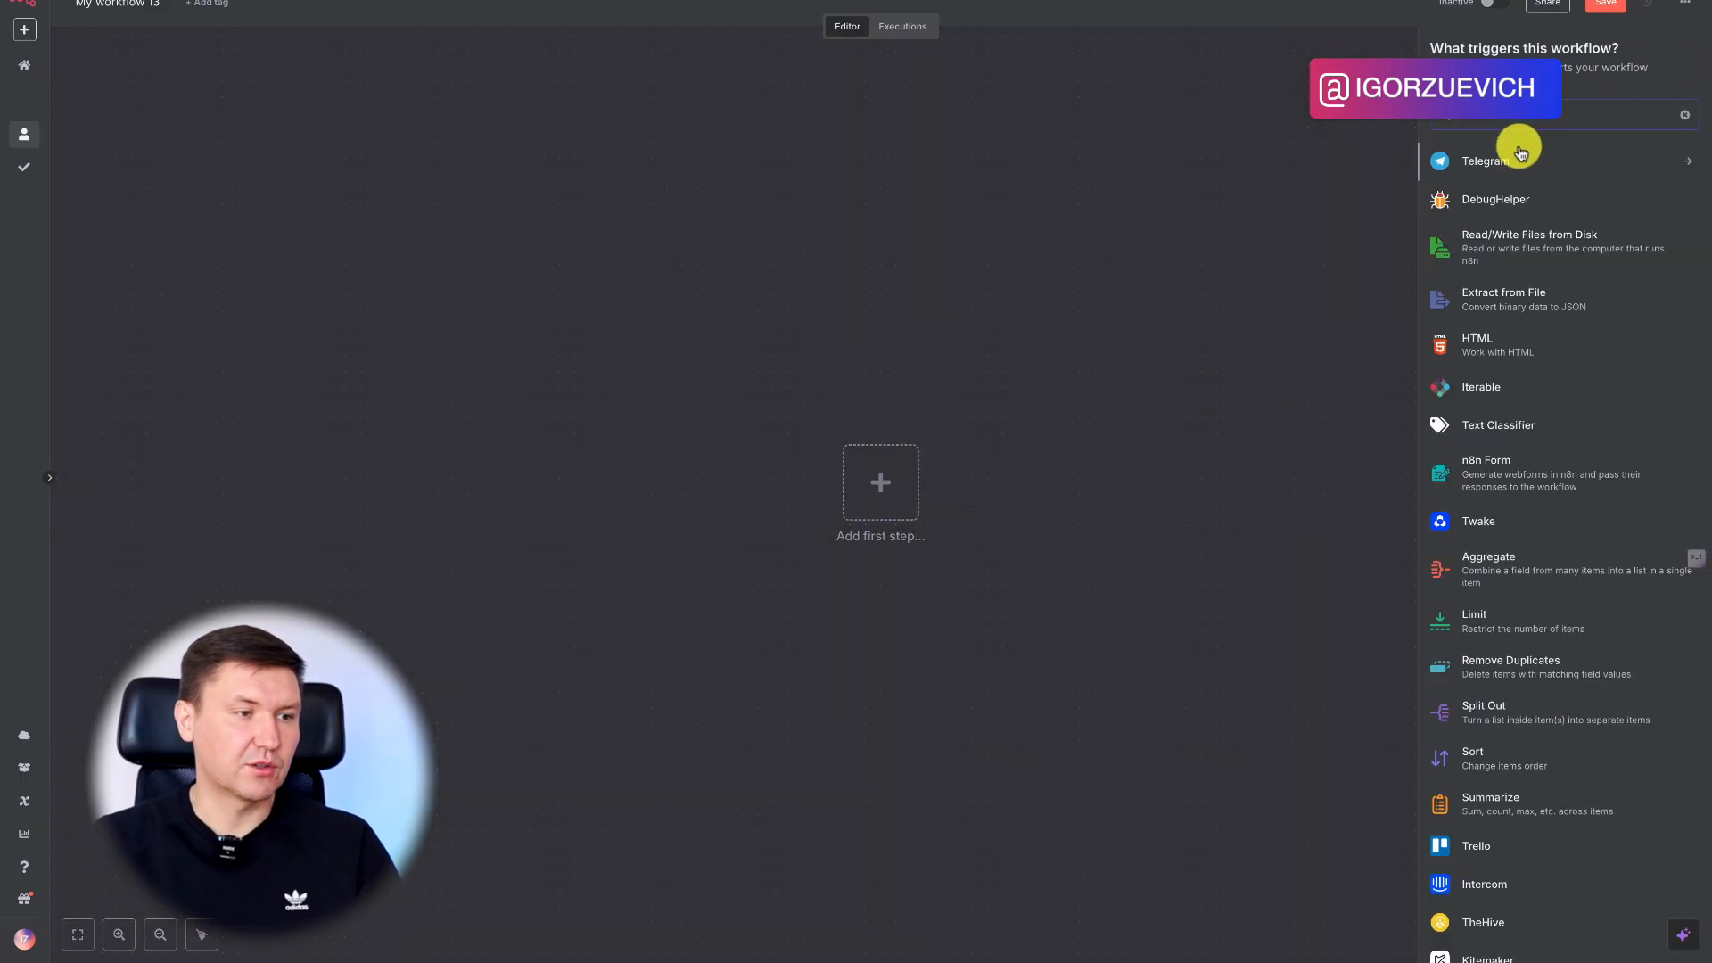
pyautogui.click(1520, 157)
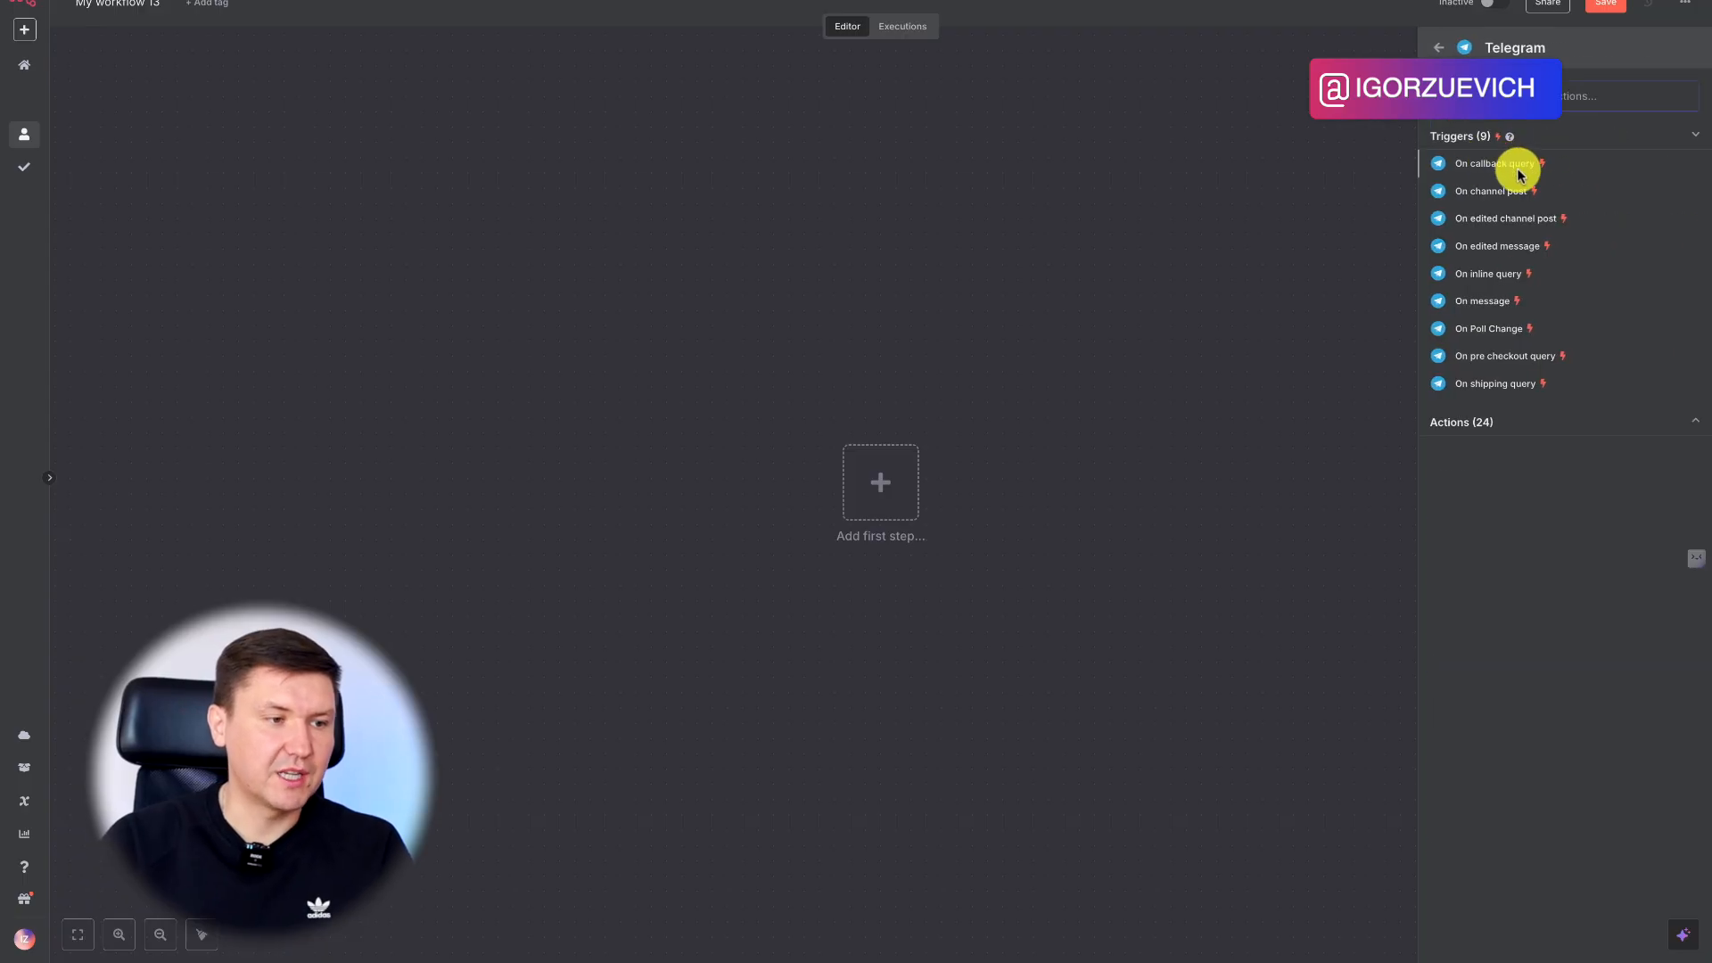
pyautogui.click(1502, 305)
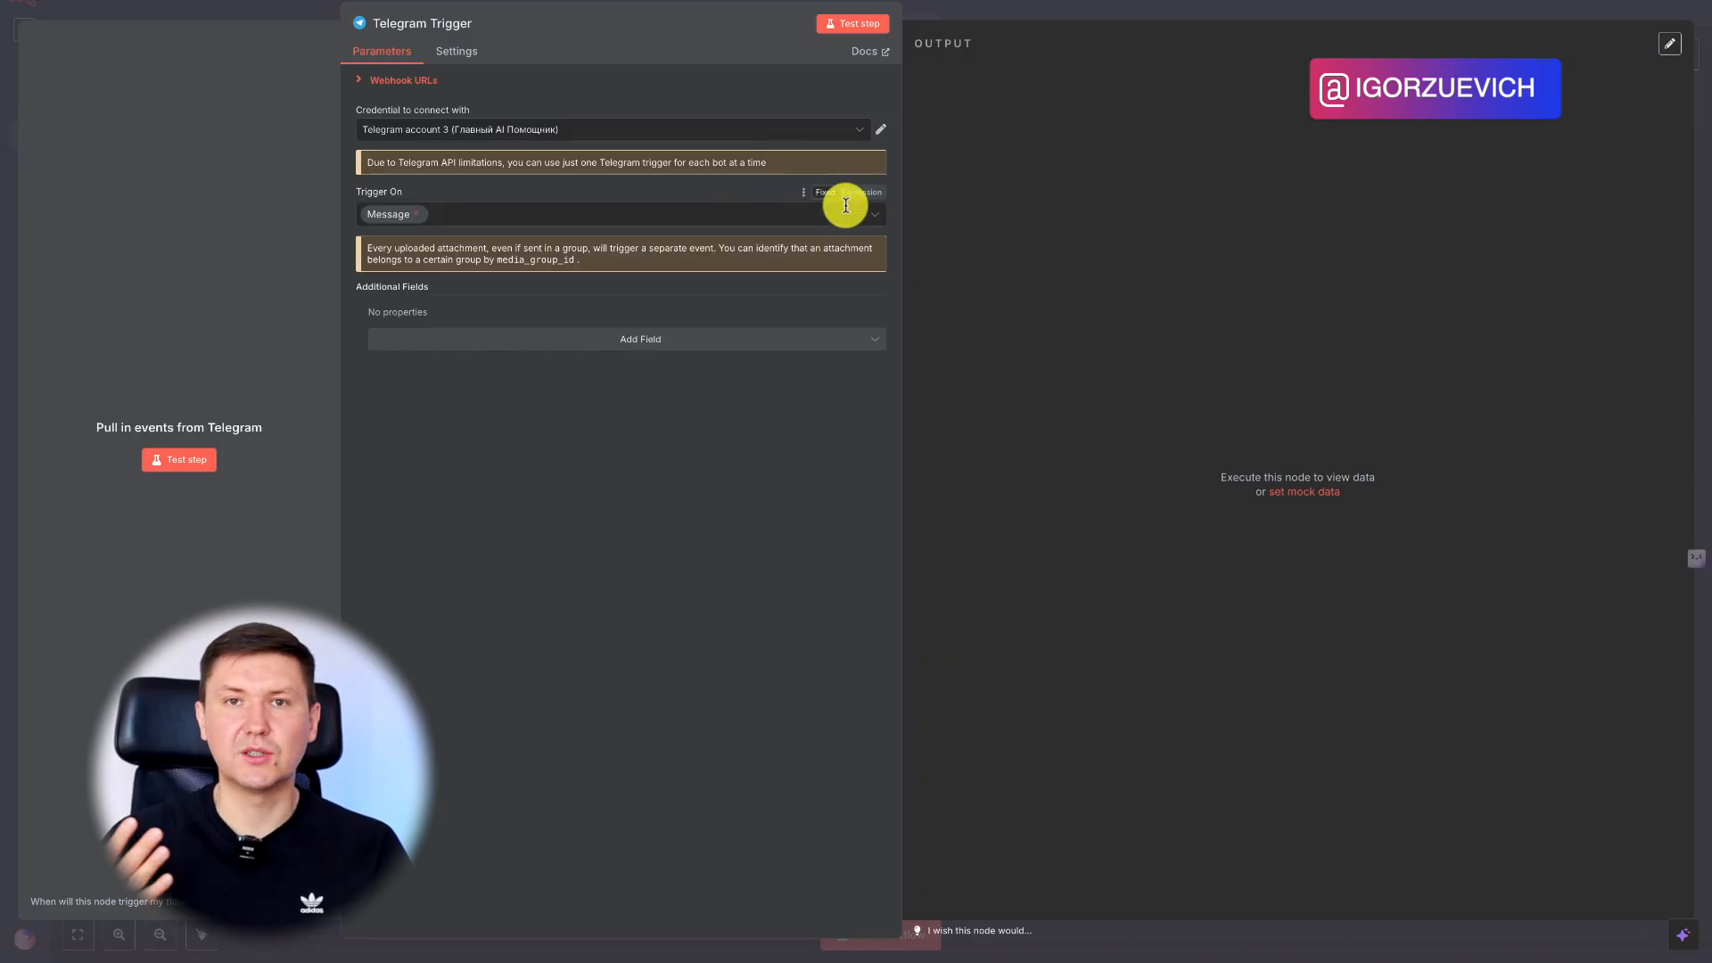
# Start a new credential for the Telegram Trigger, and switch to Telegram to copy the bot's username from its profile
pyautogui.click(463, 130)
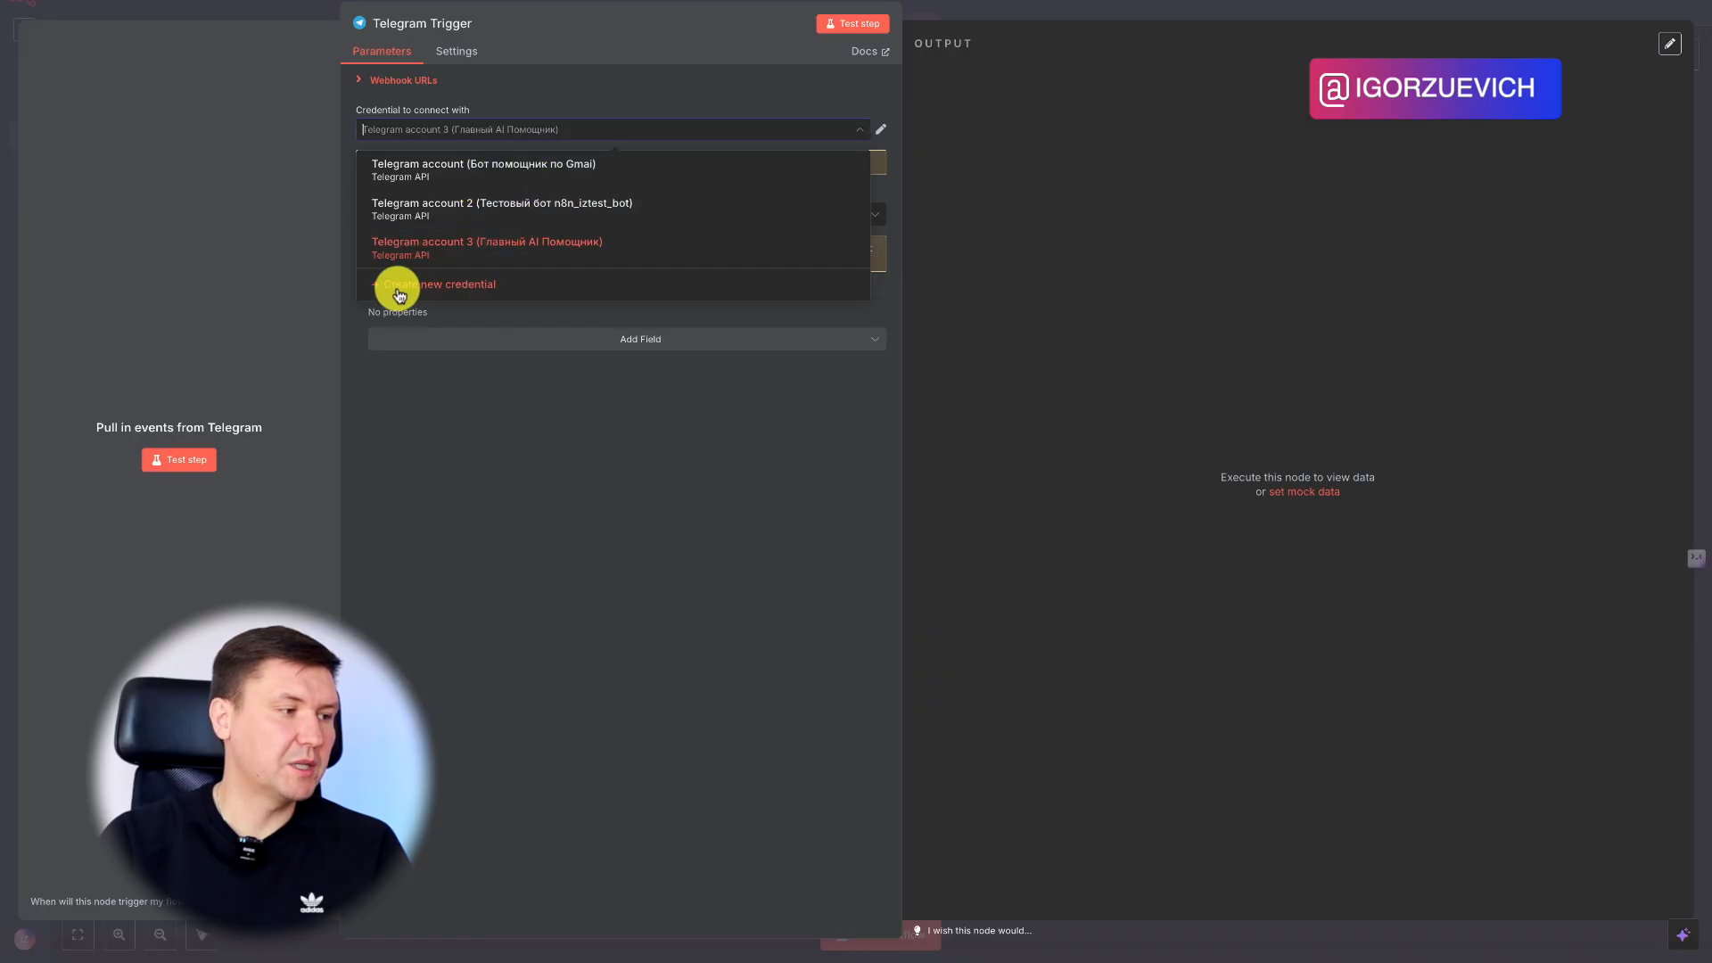
pyautogui.click(472, 291)
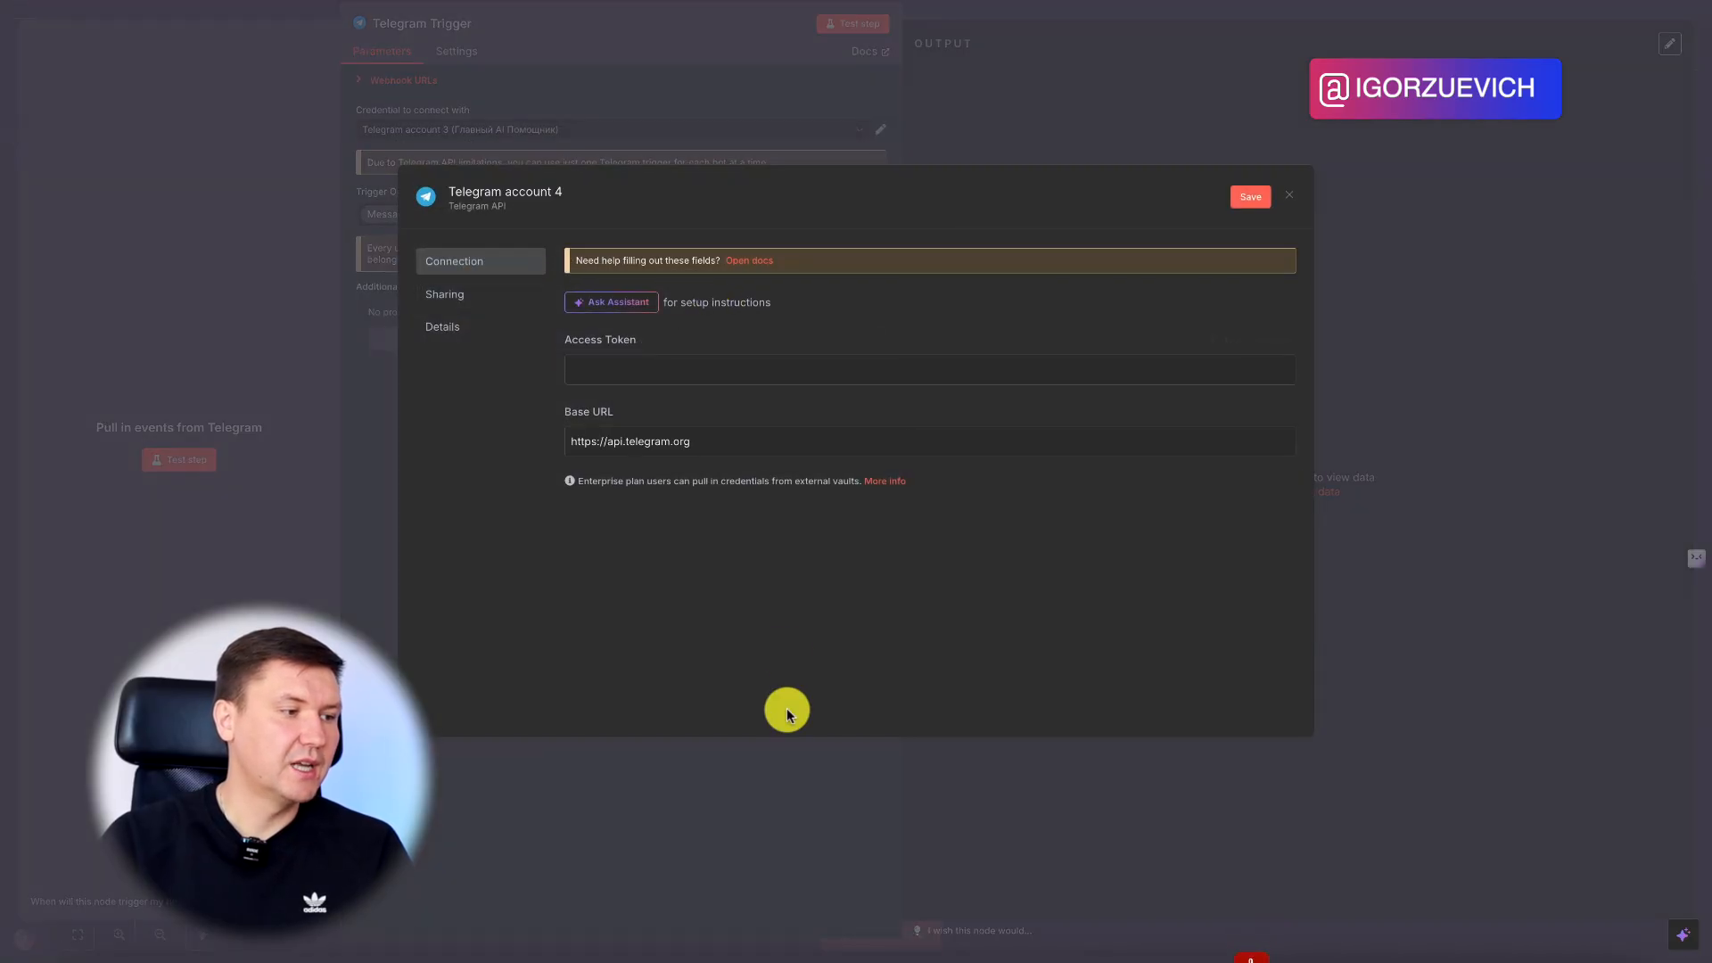
pyautogui.moveTo(723, 958)
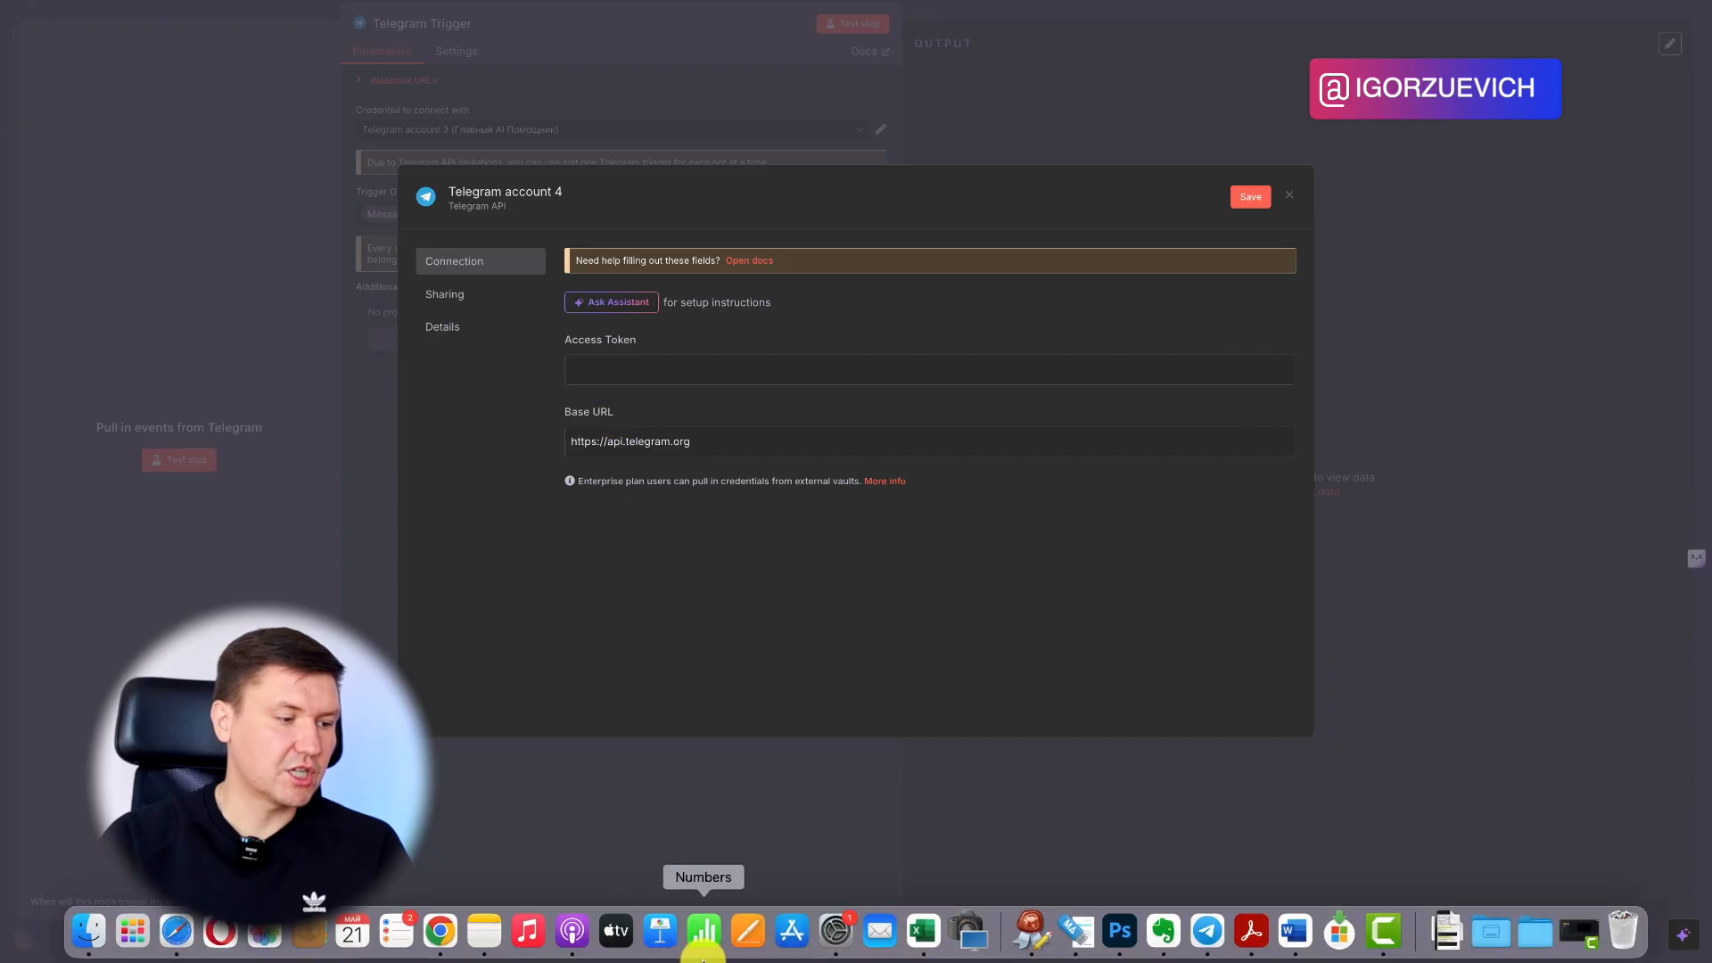
pyautogui.click(1208, 930)
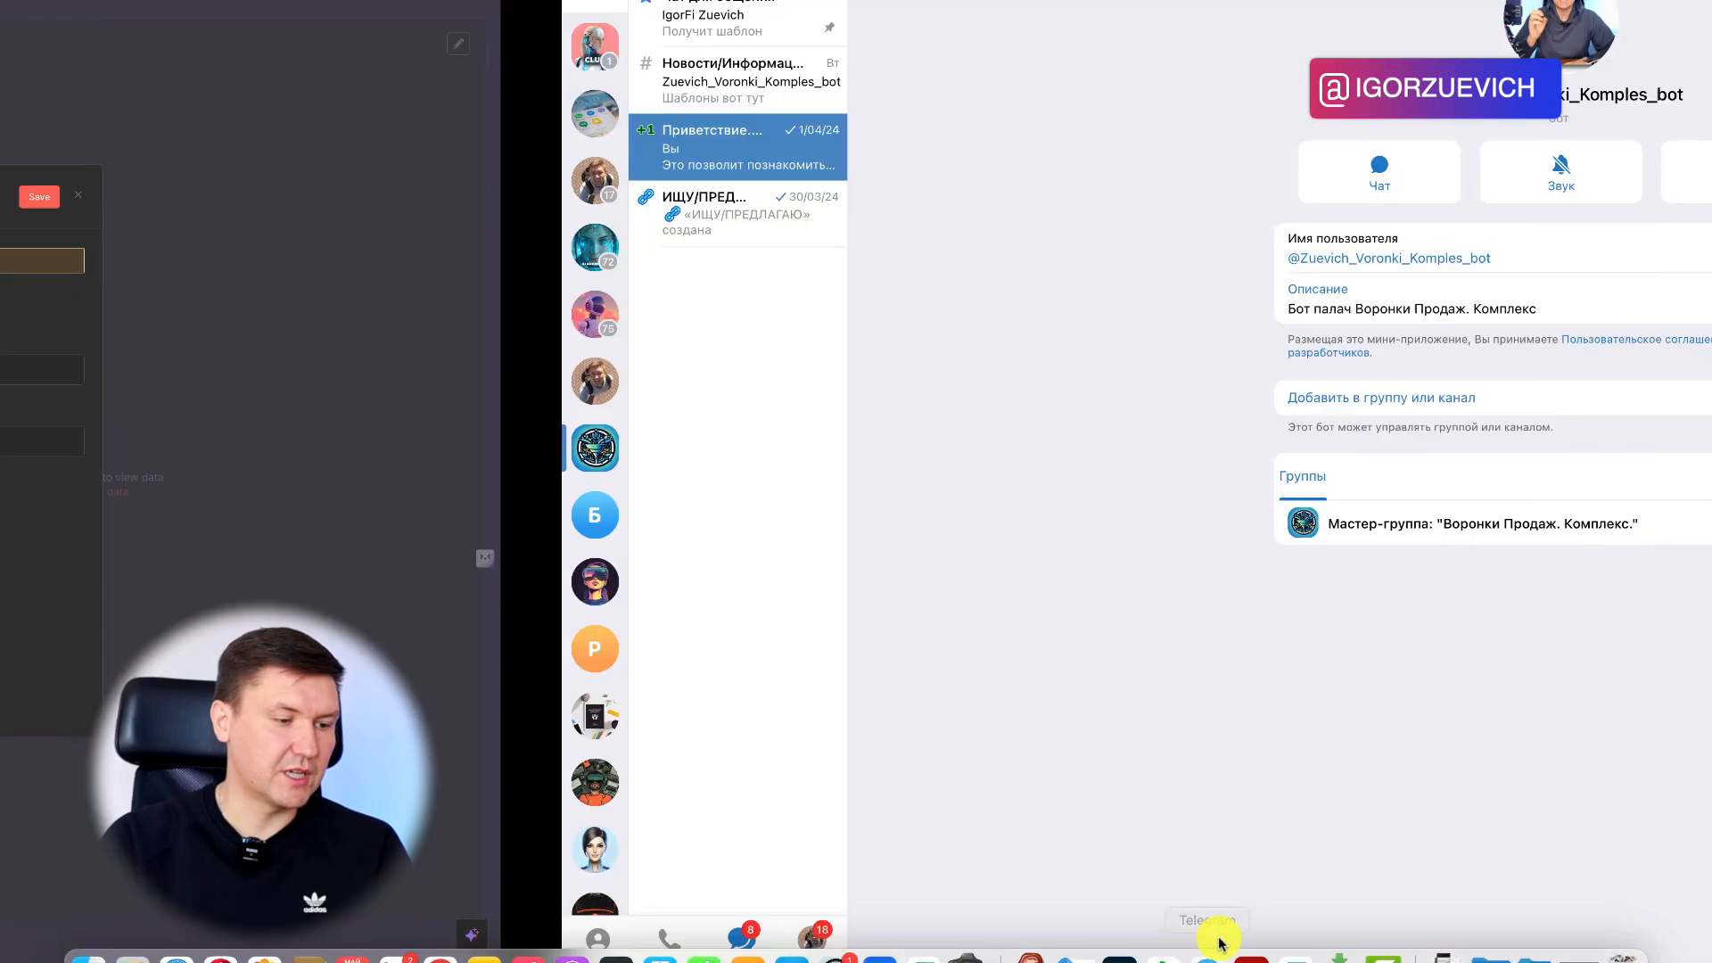
pyautogui.click(1260, 249)
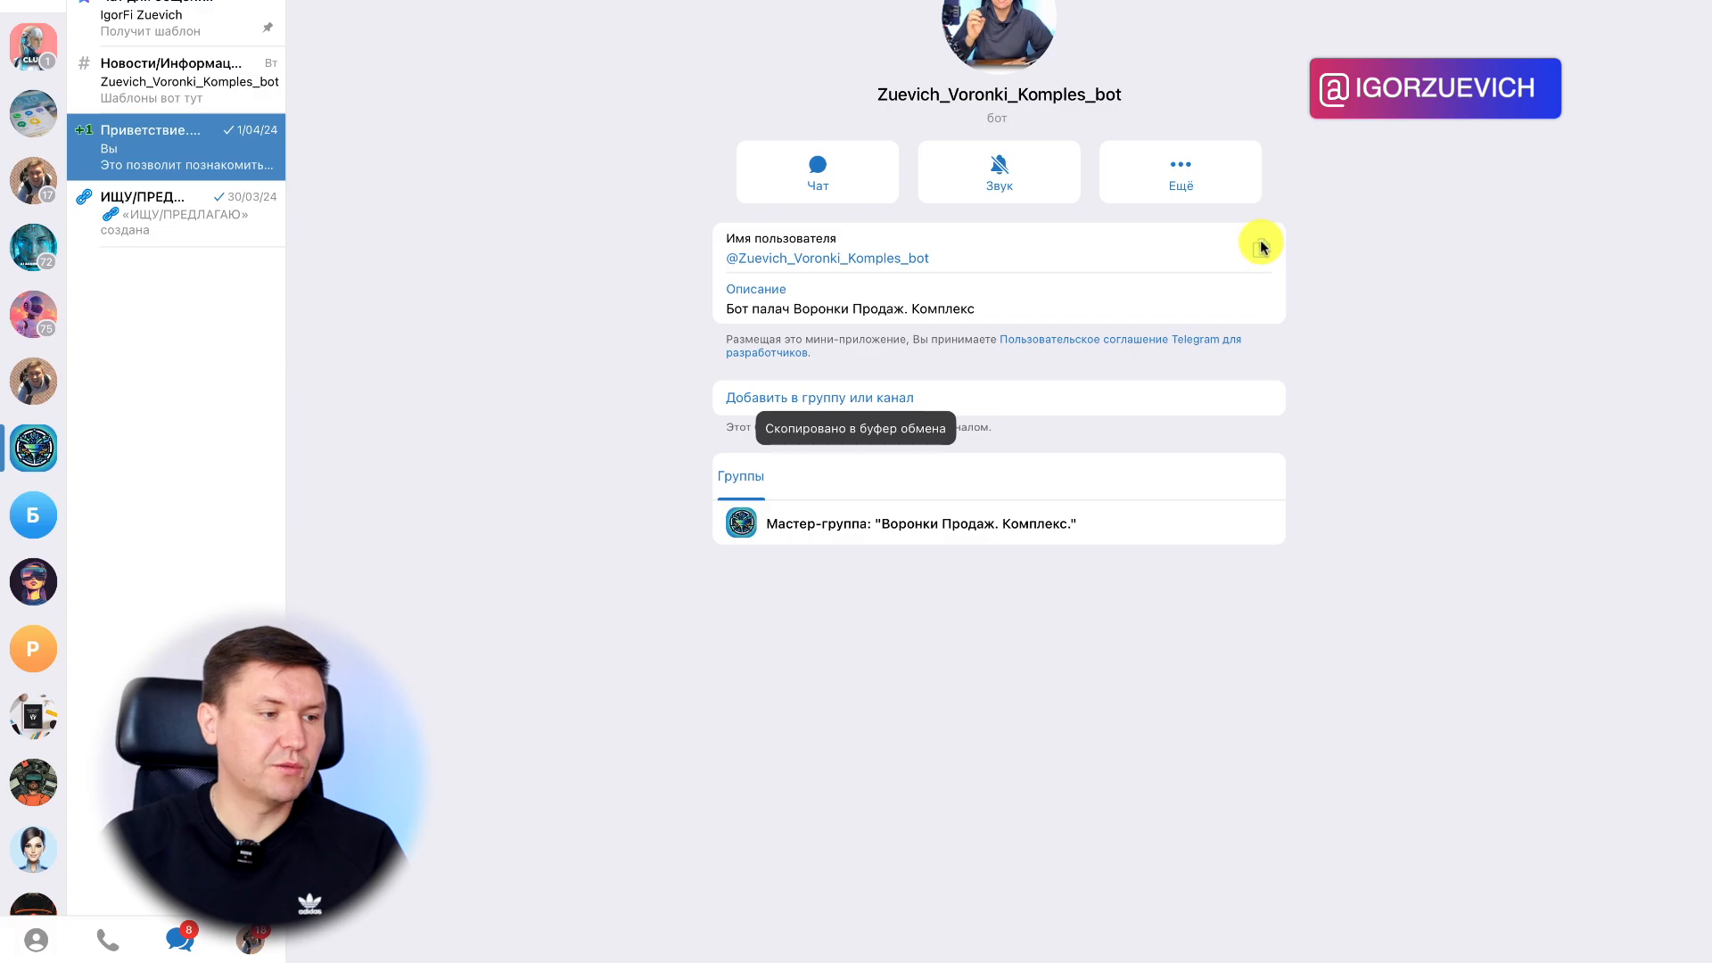
pyautogui.click(1263, 249)
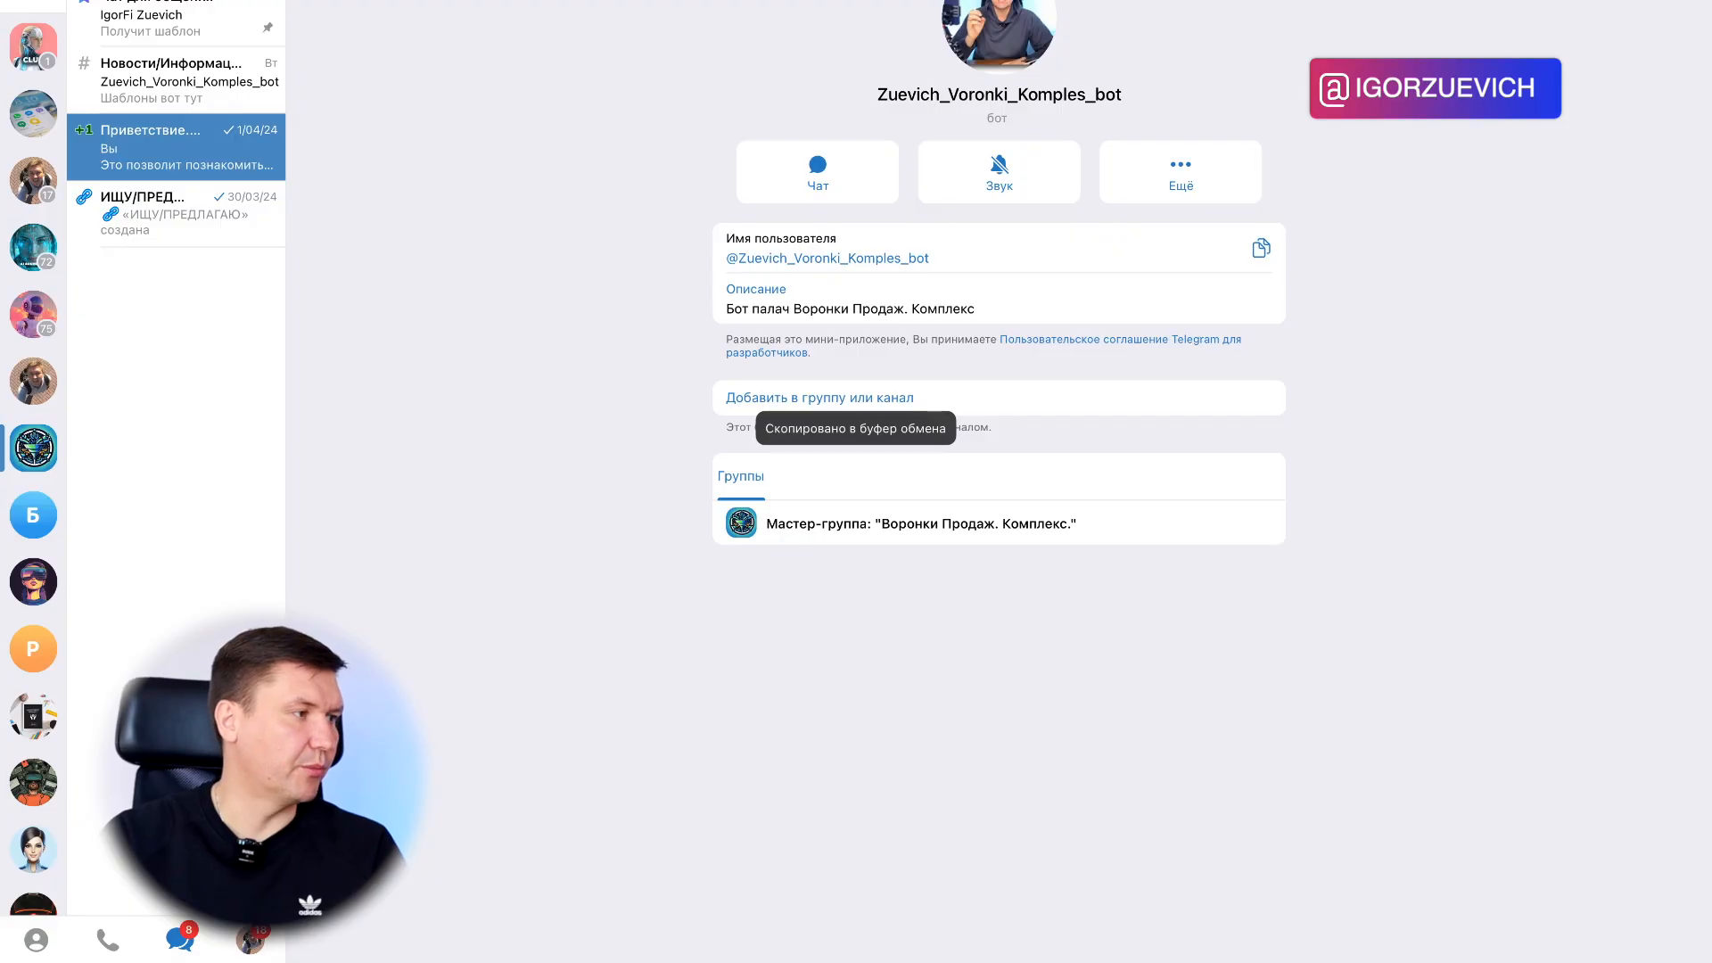
# Open the BotFather chat and read through its commands for creating bots, generating tokens and setting group privacy
pyautogui.click(85, 2)
pyautogui.click(116, 0)
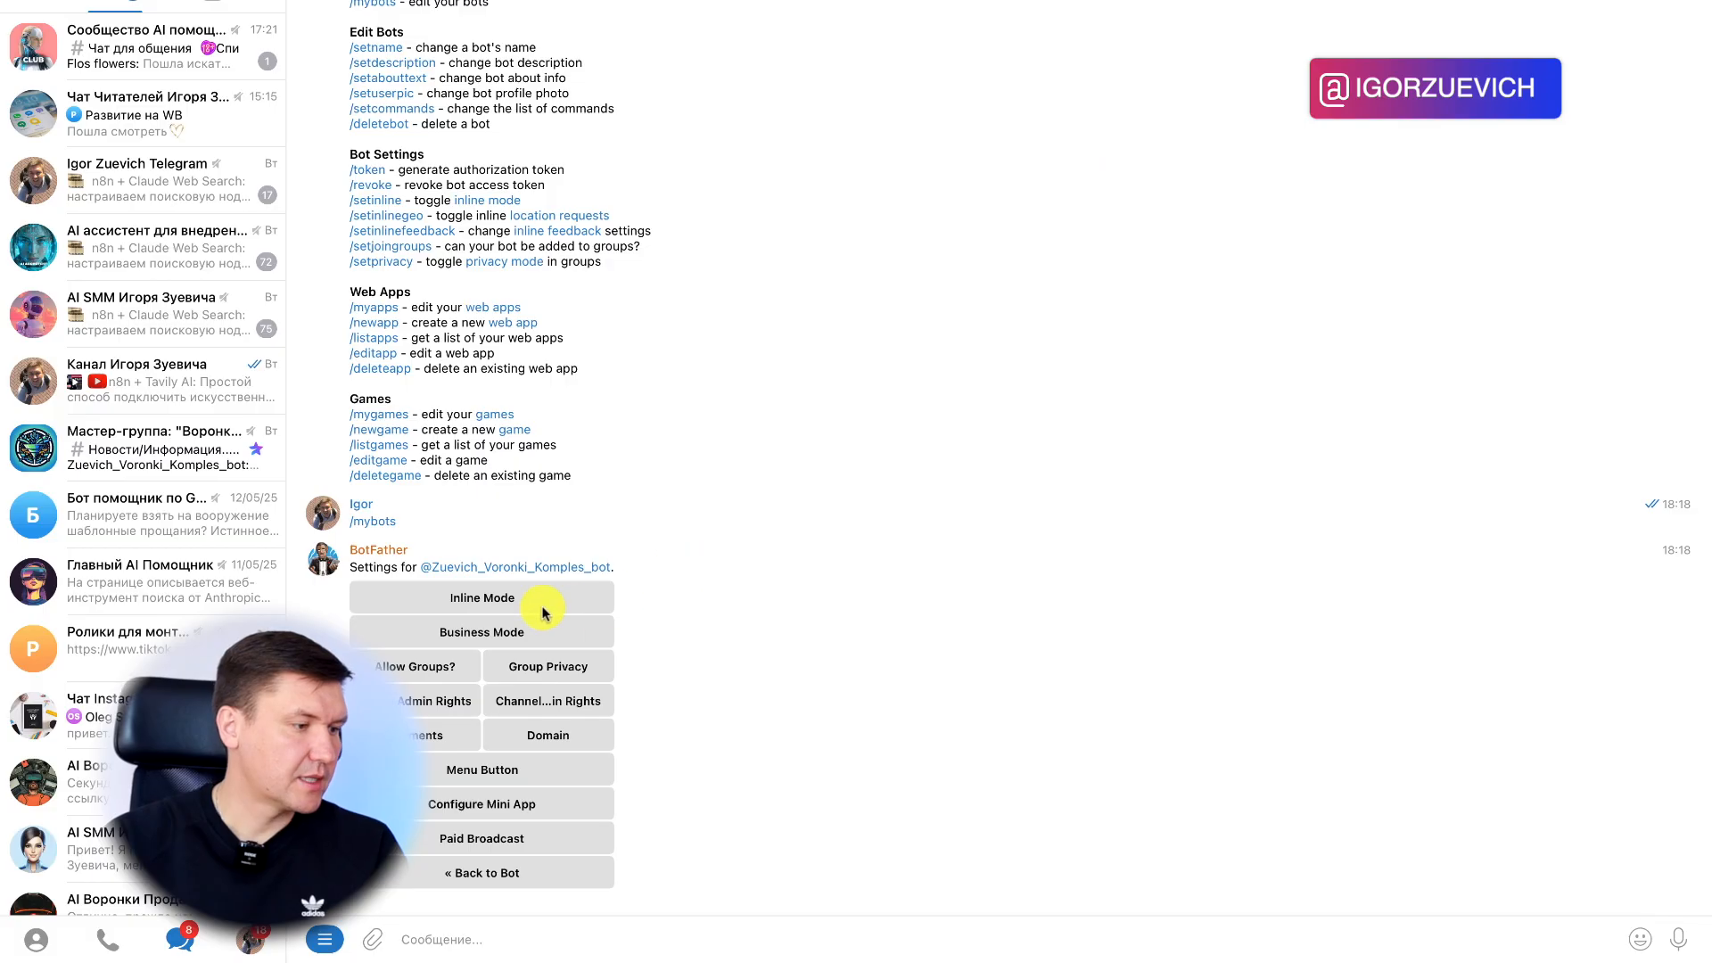
pyautogui.click(493, 562)
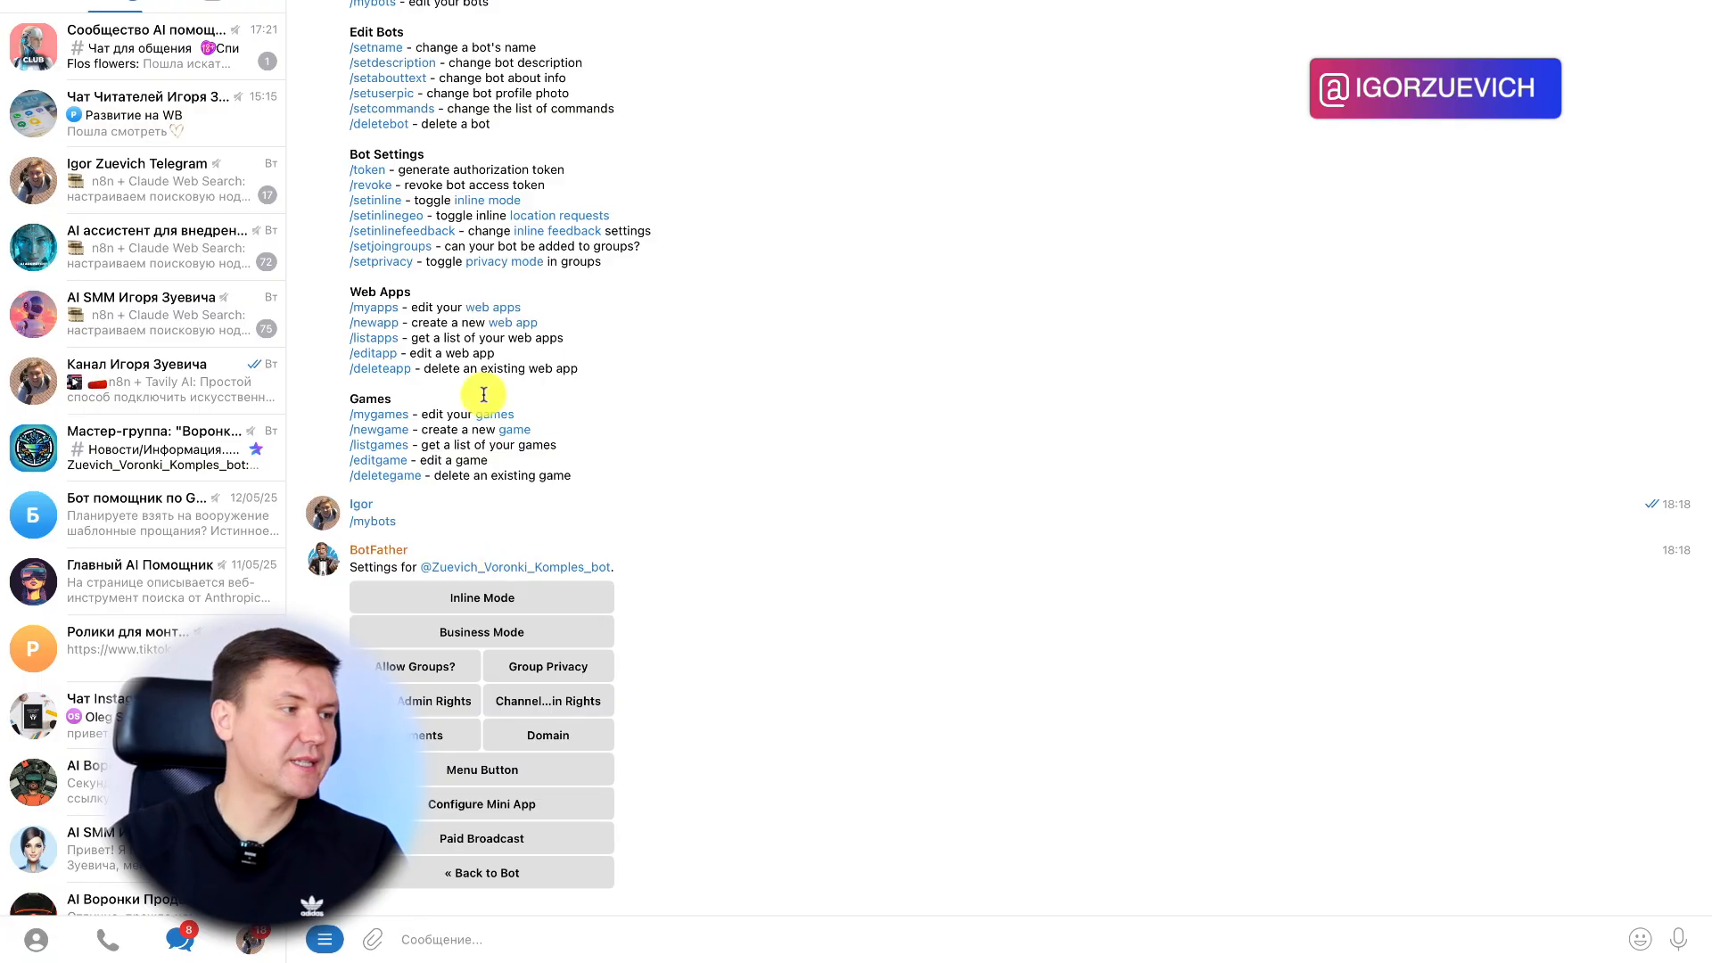
pyautogui.scroll(3, 532, 202)
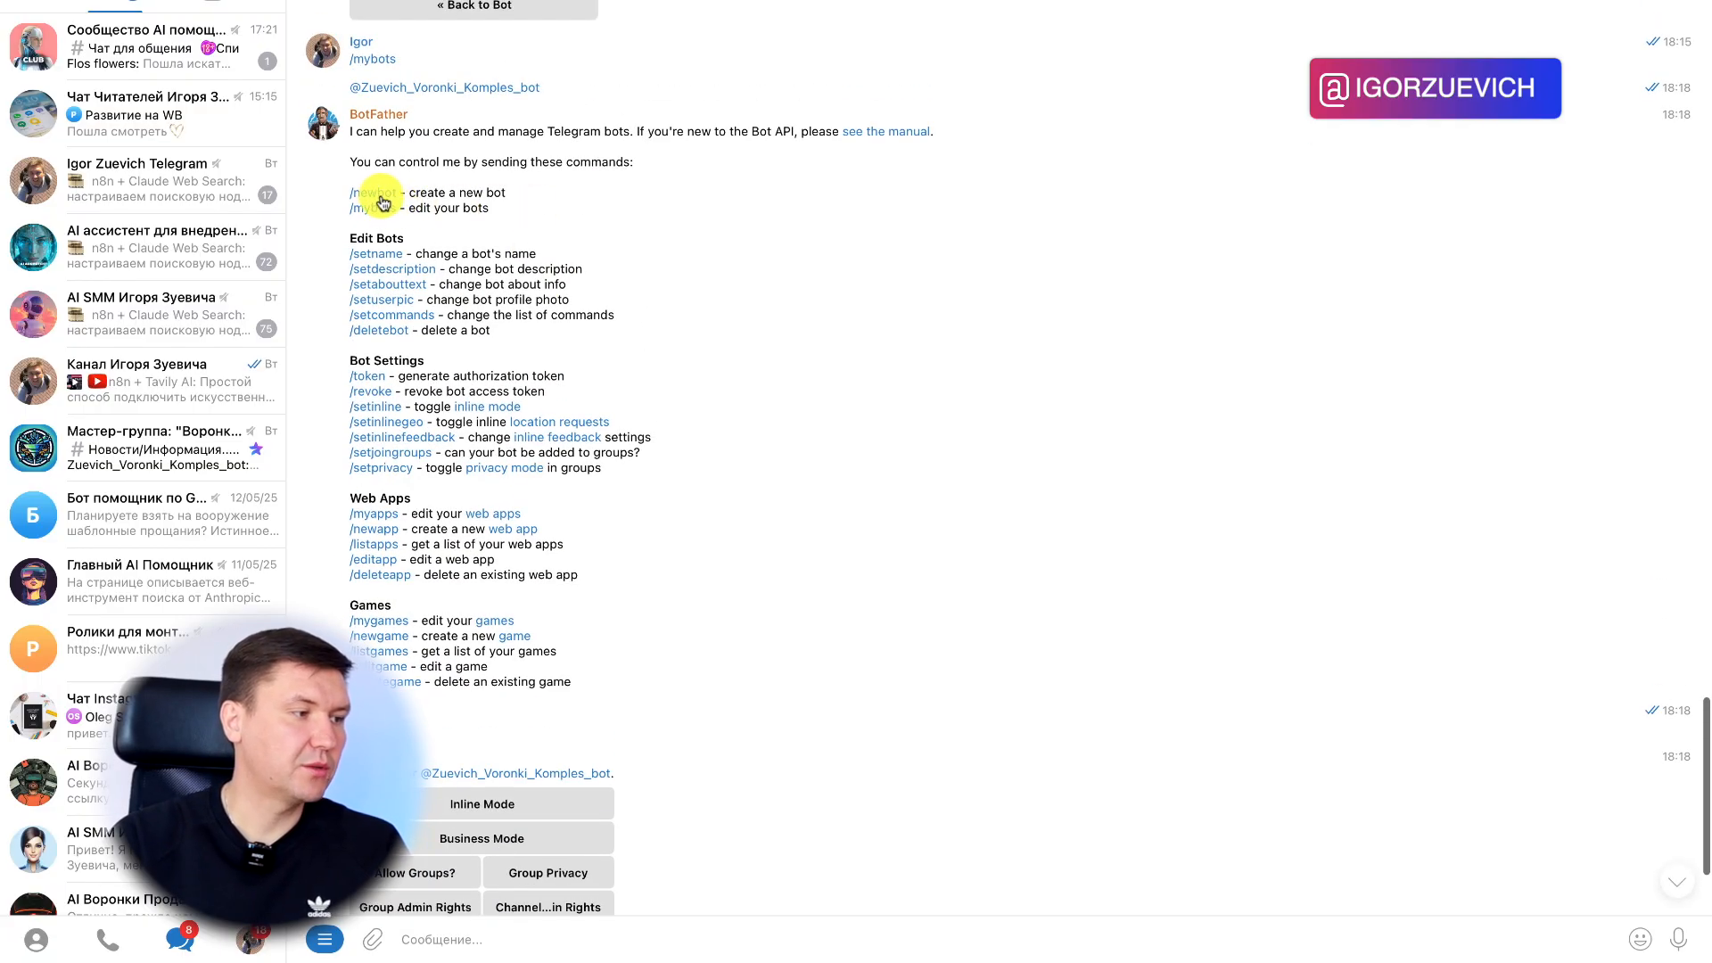
pyautogui.scroll(-3, 428, 228)
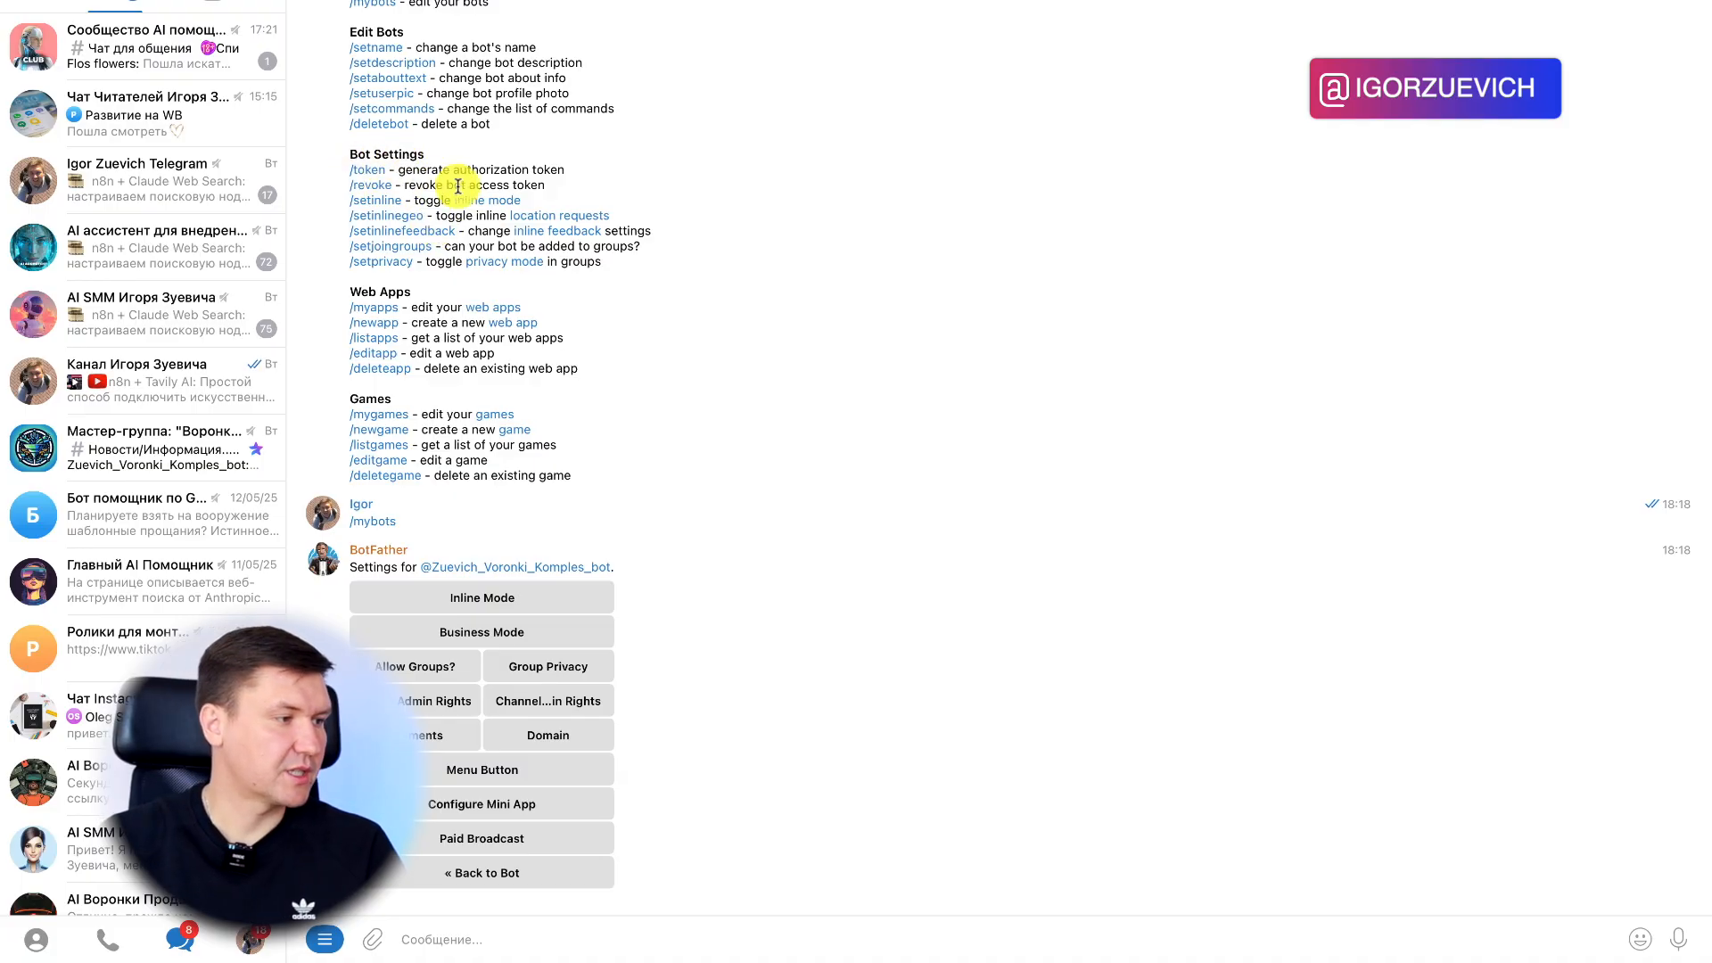
pyautogui.scroll(3, 535, 228)
pyautogui.scroll(-2, 540, 226)
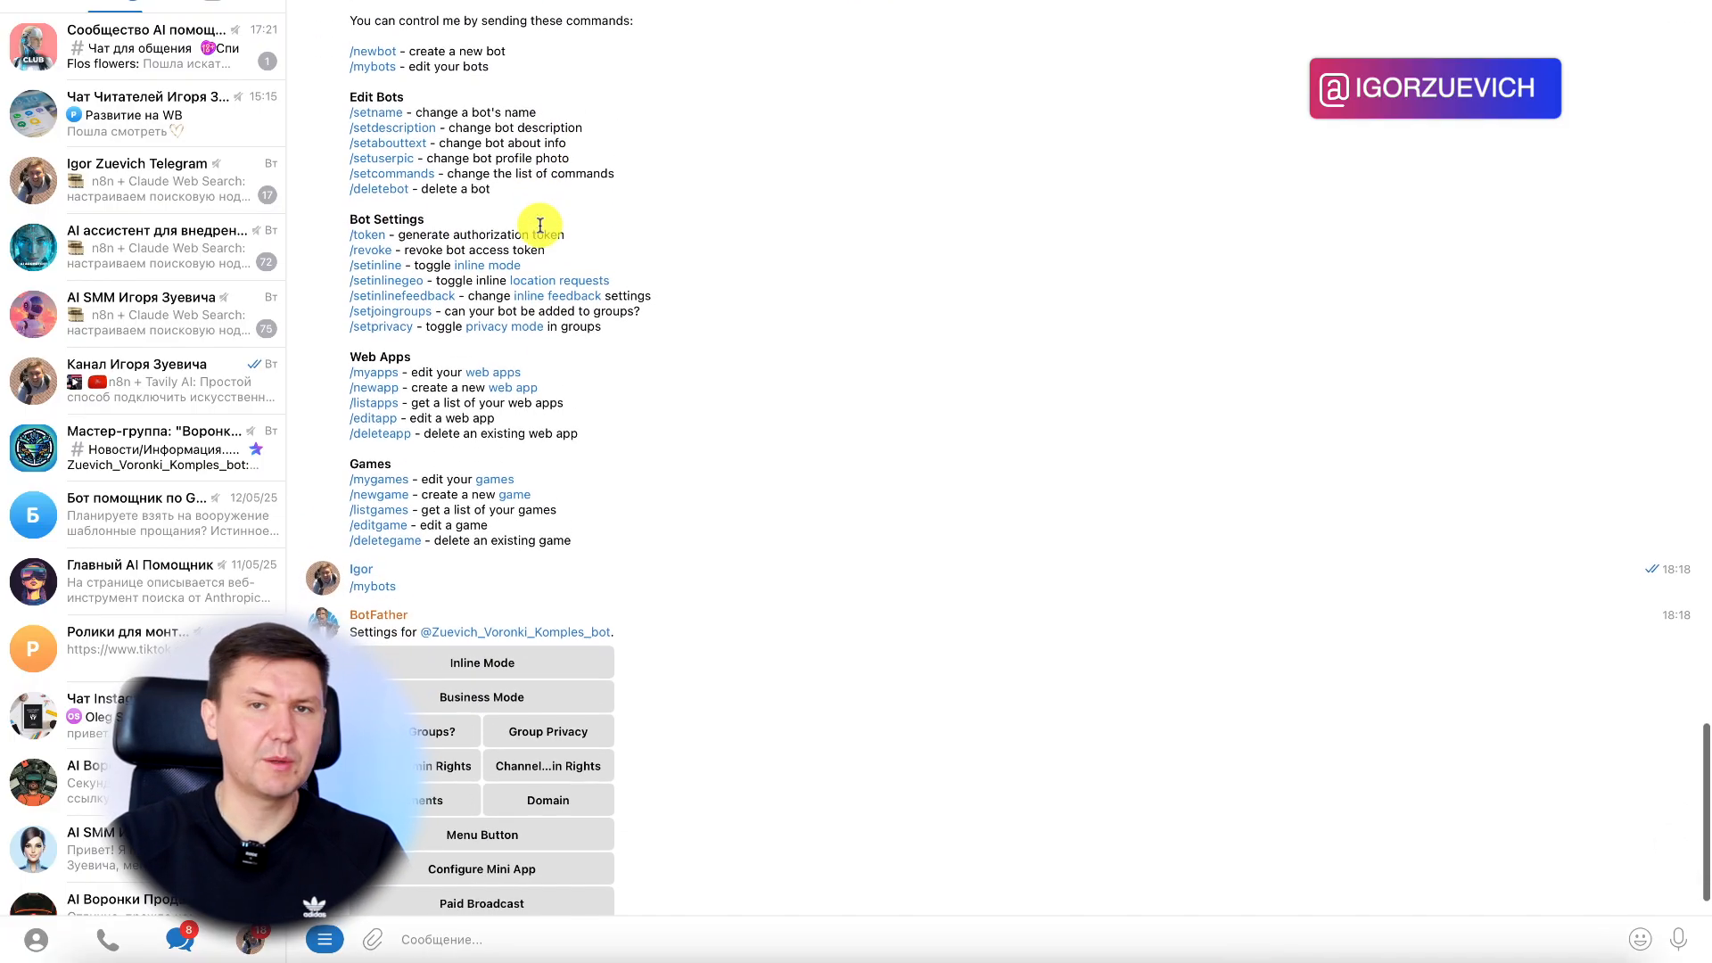
pyautogui.scroll(-2, 539, 225)
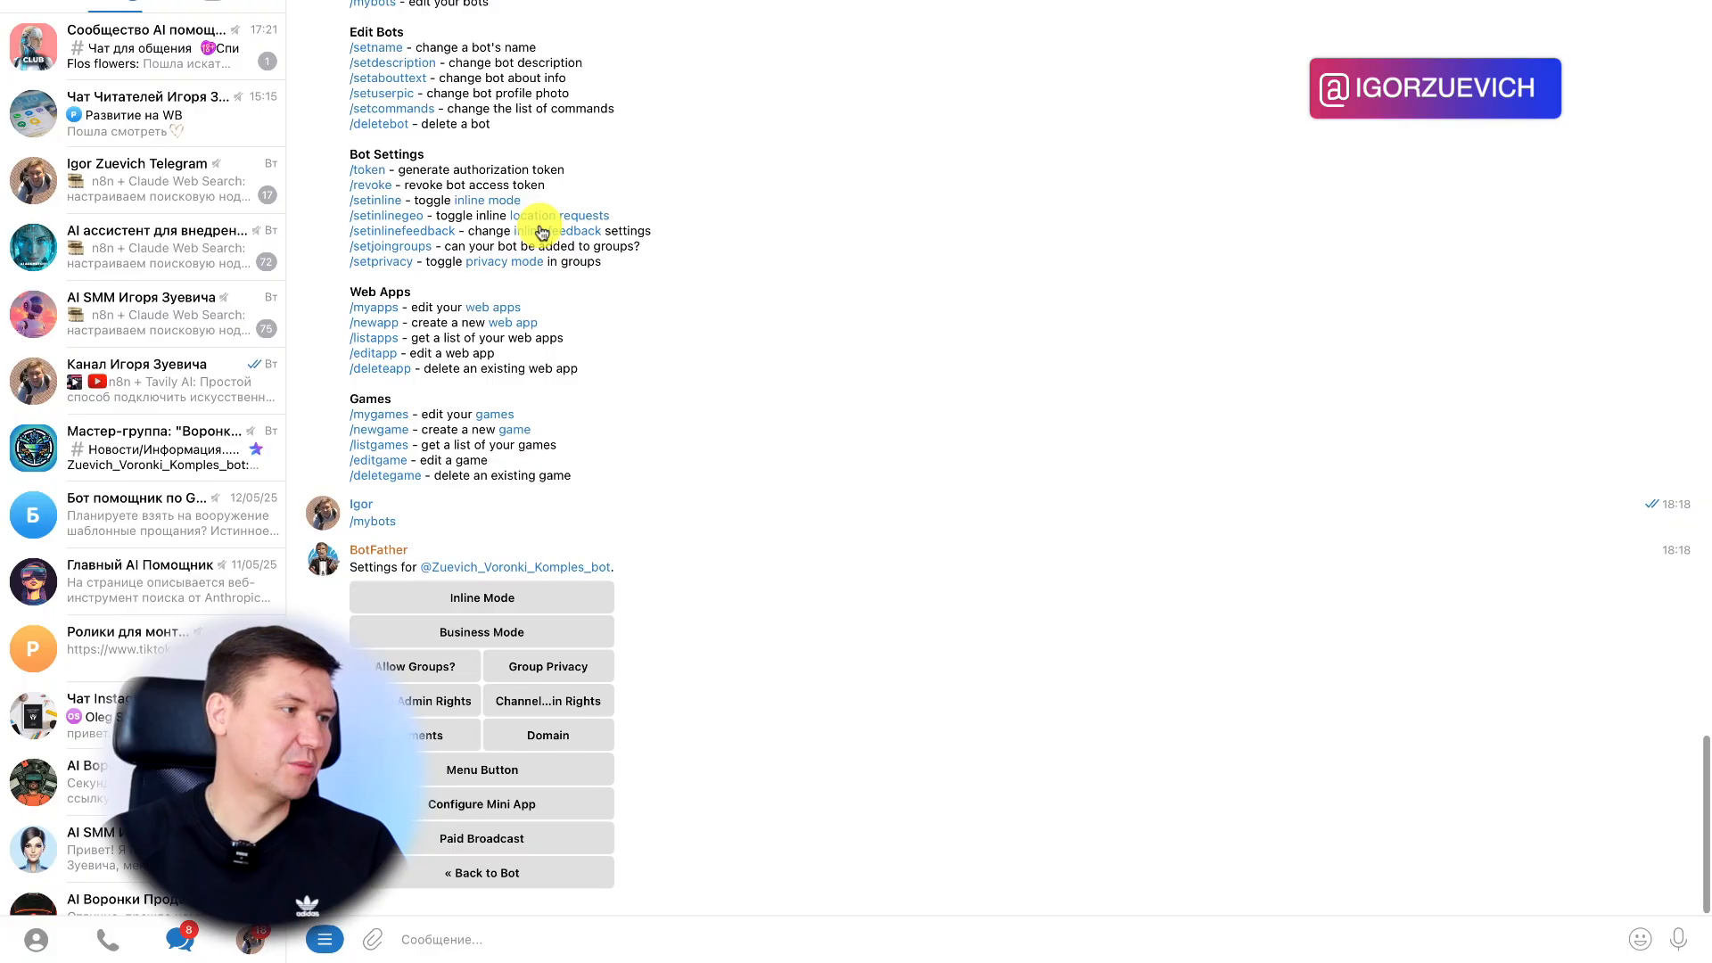
pyautogui.scroll(-1, 541, 230)
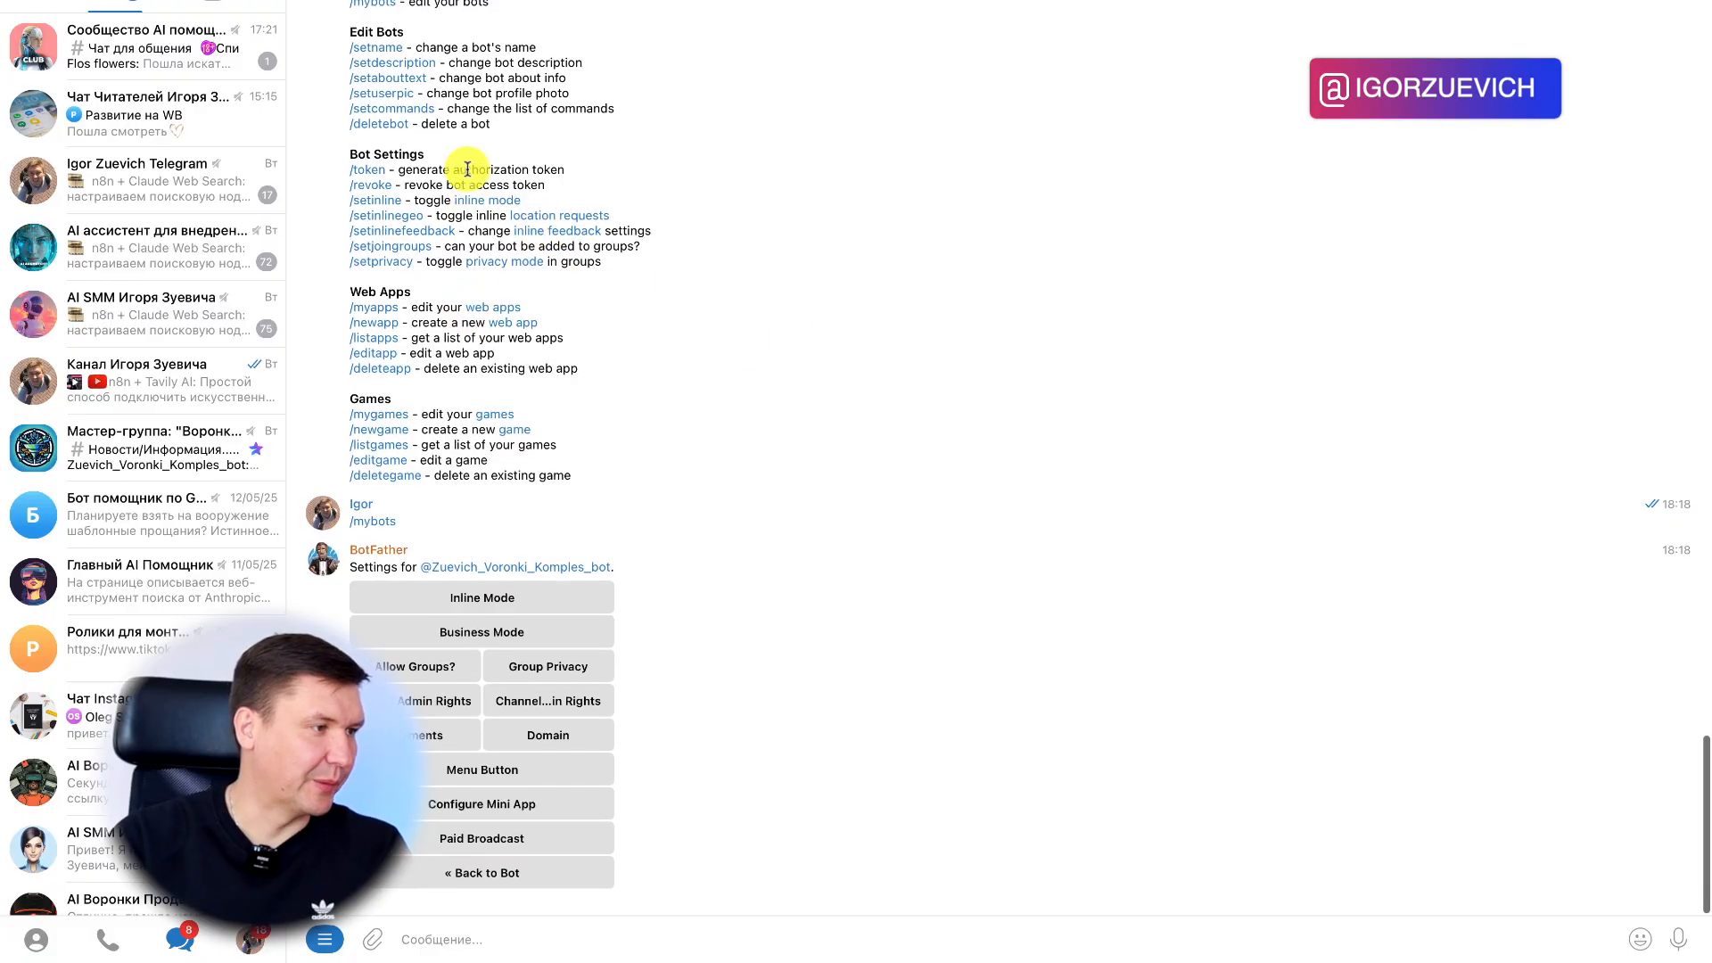
pyautogui.scroll(2, 409, 88)
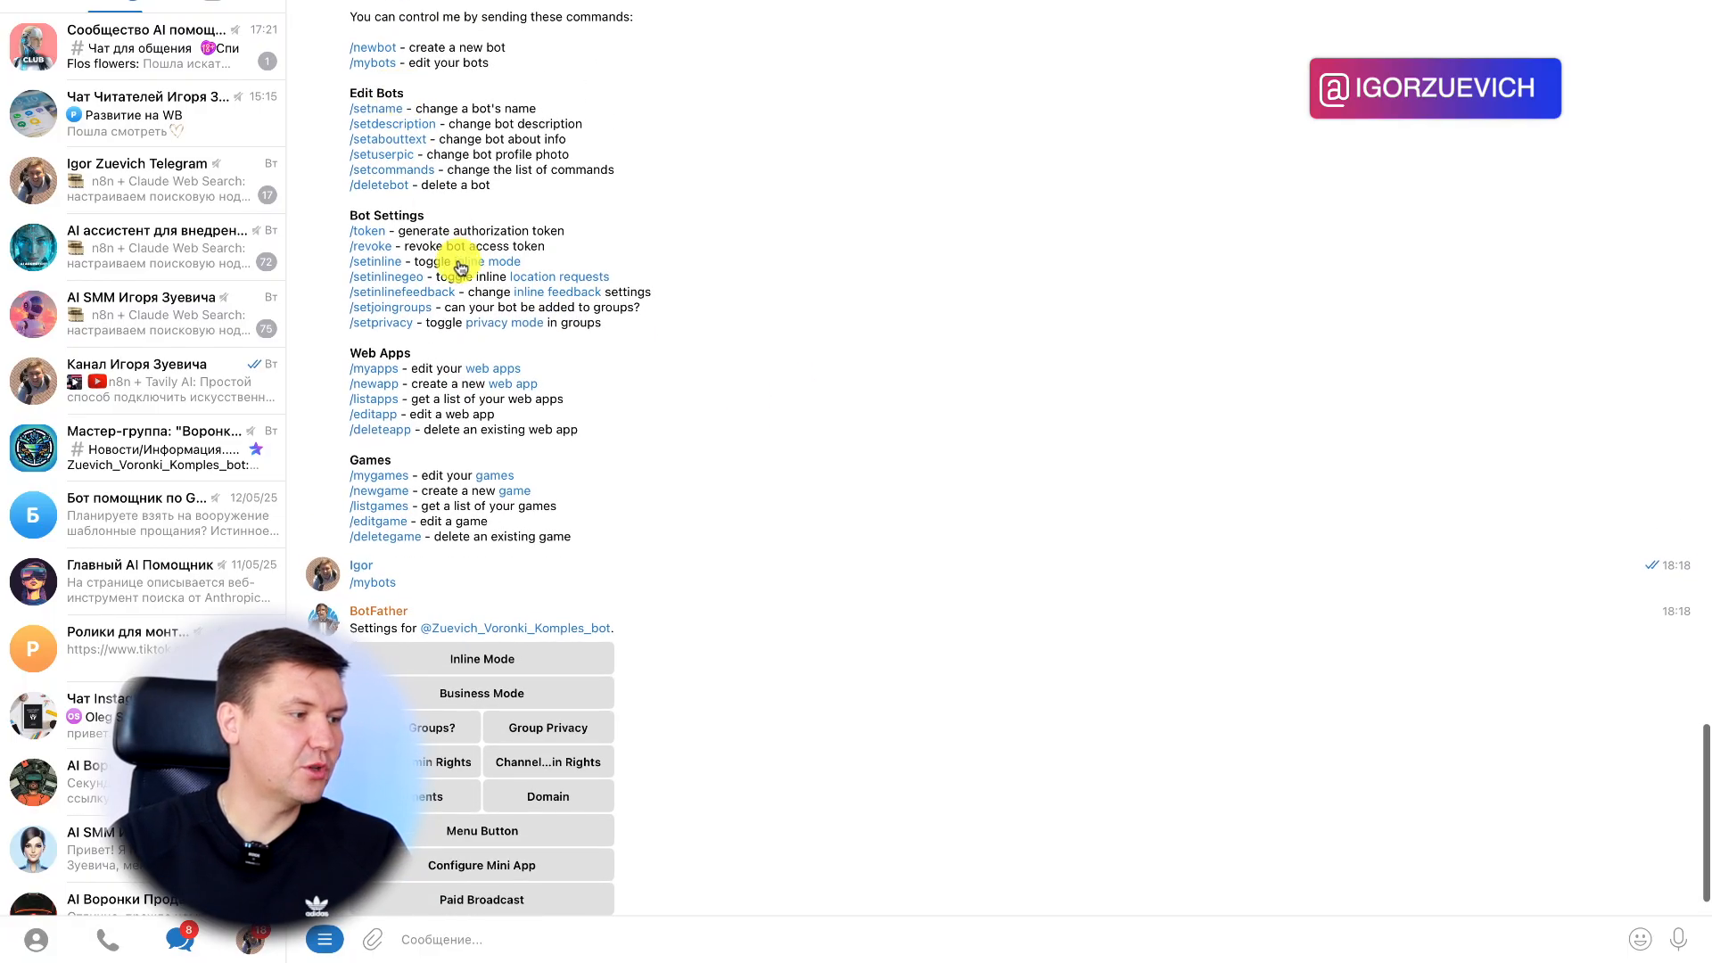
pyautogui.scroll(-2, 782, 524)
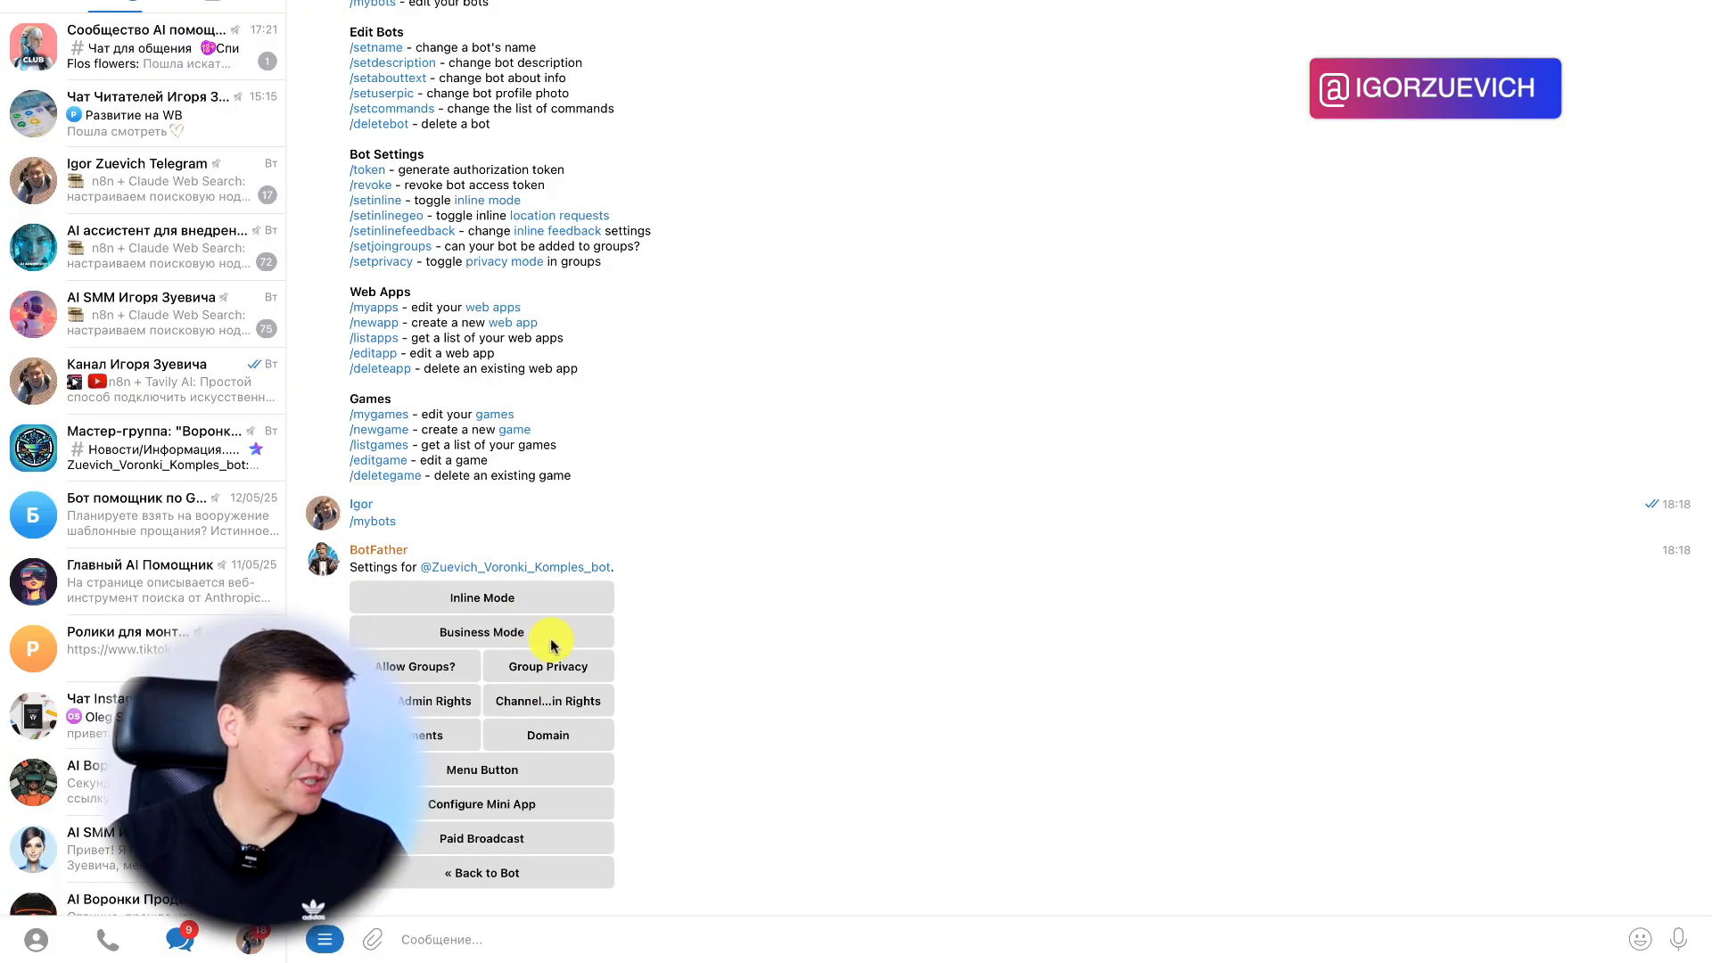
# View the bot's own chat and return to BotFather to show the bot's main menu with the API Token option
pyautogui.click(571, 568)
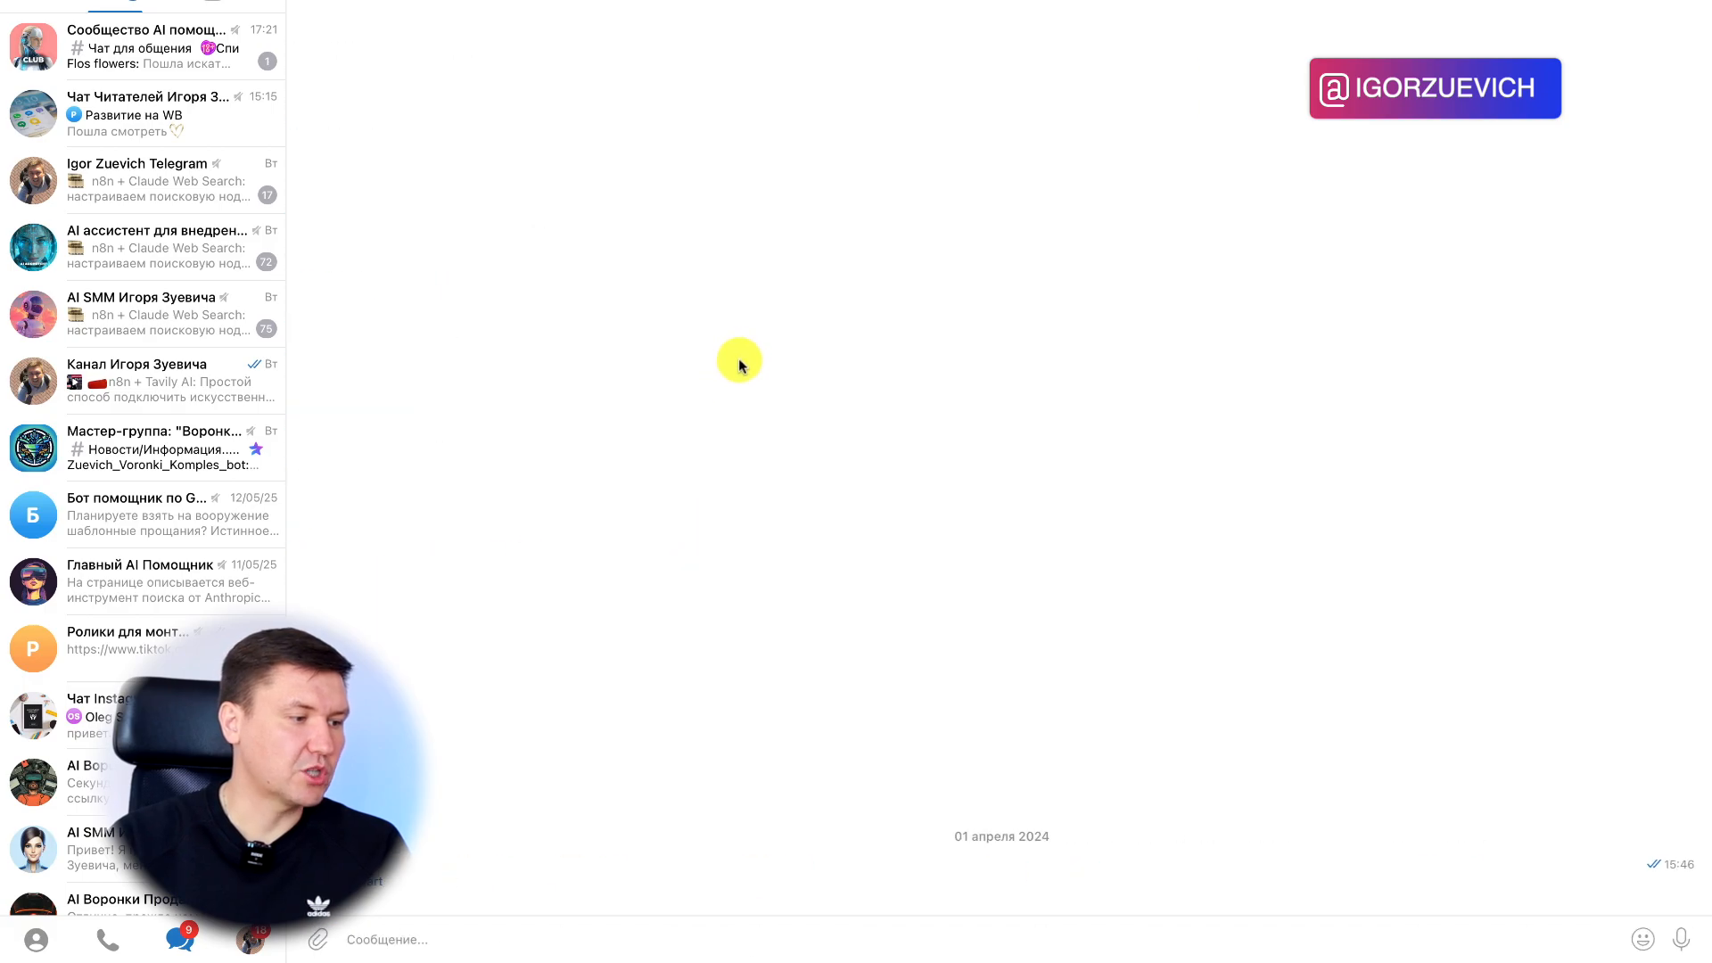
pyautogui.click(367, 889)
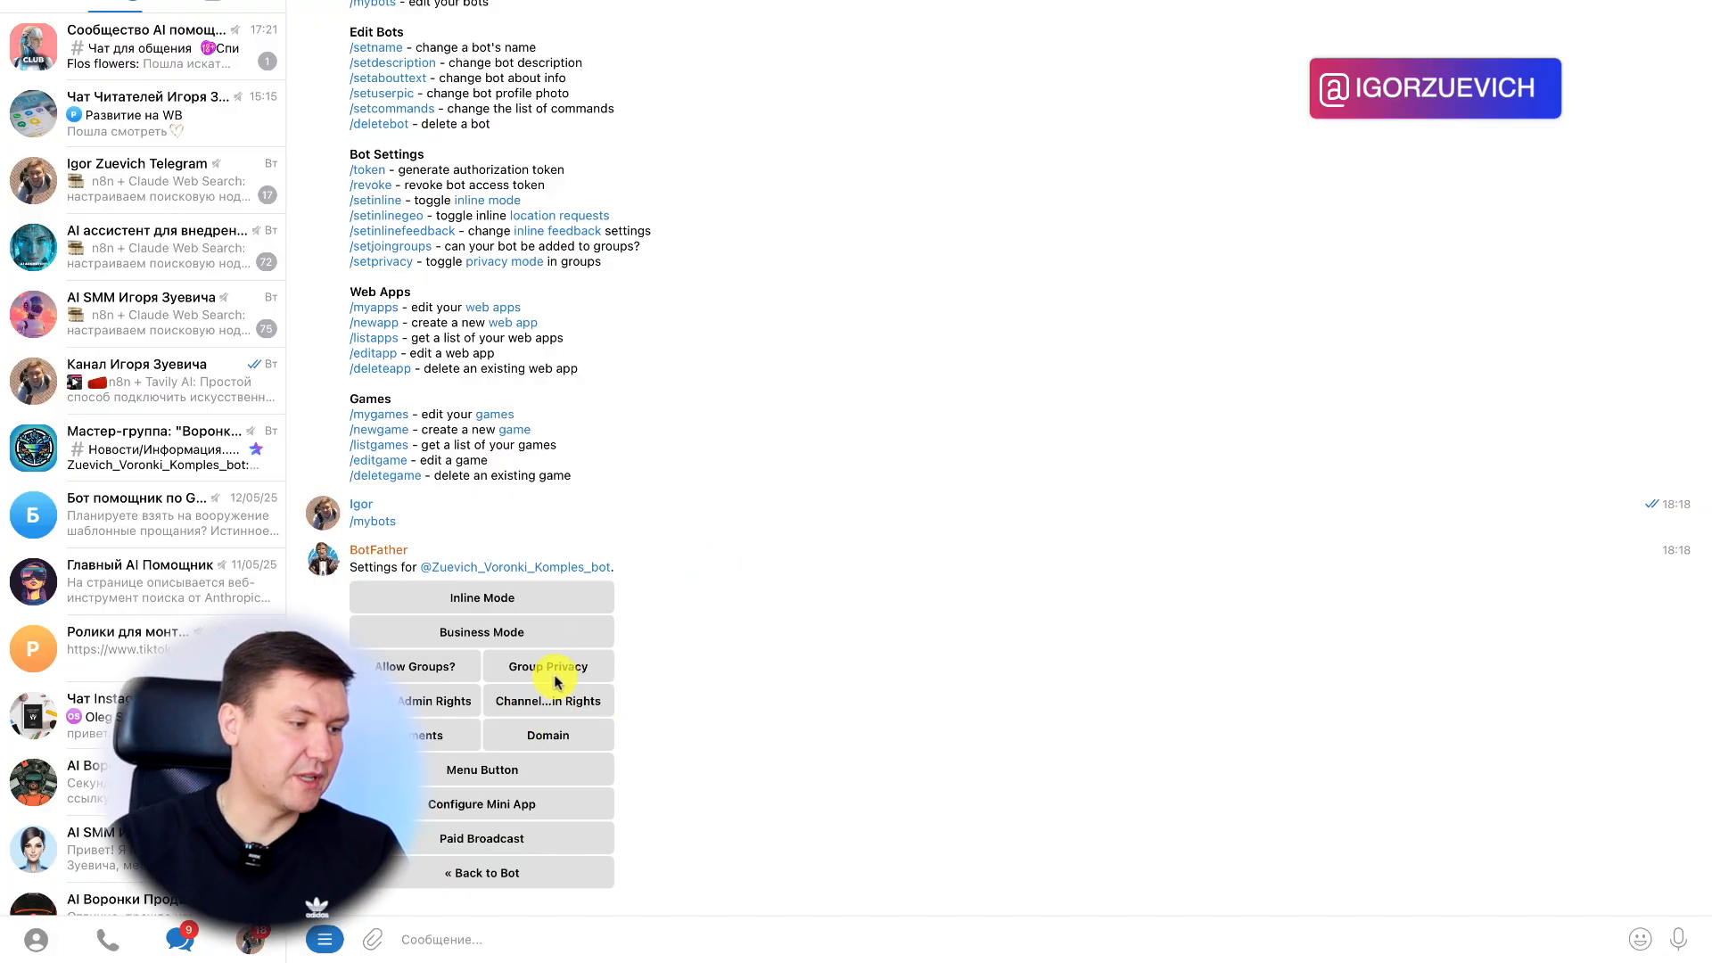
pyautogui.click(492, 878)
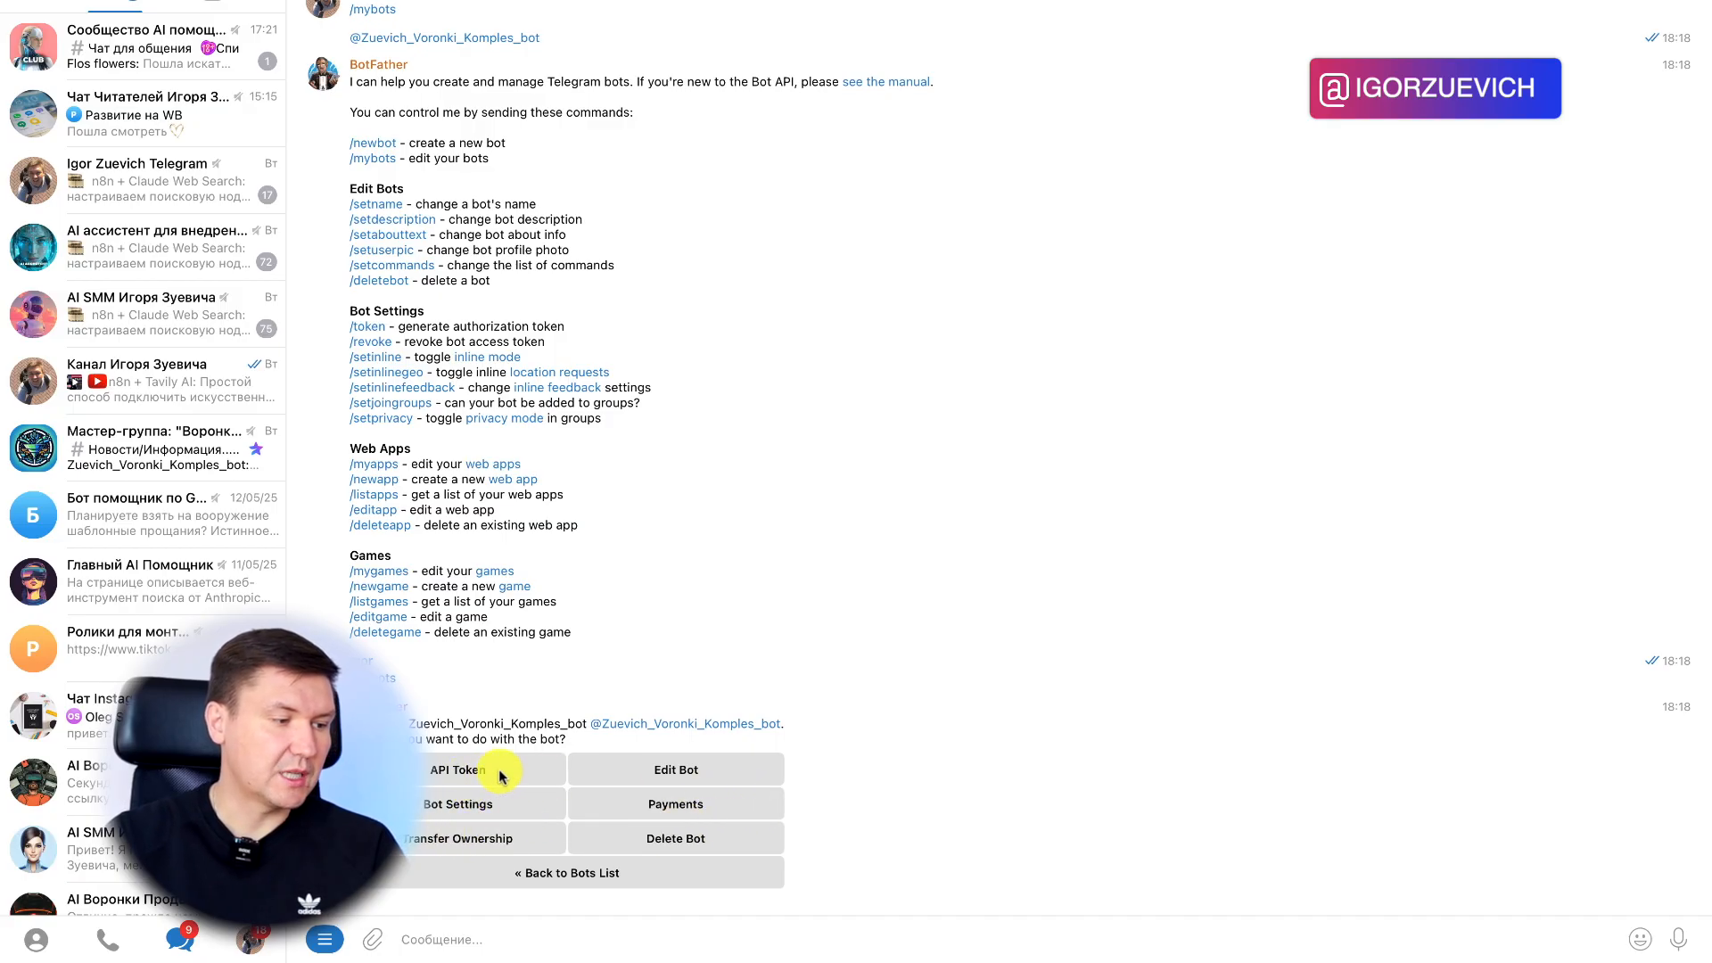
# Open the bot's Group Privacy setting, turn privacy mode on and turn it back off
pyautogui.click(455, 810)
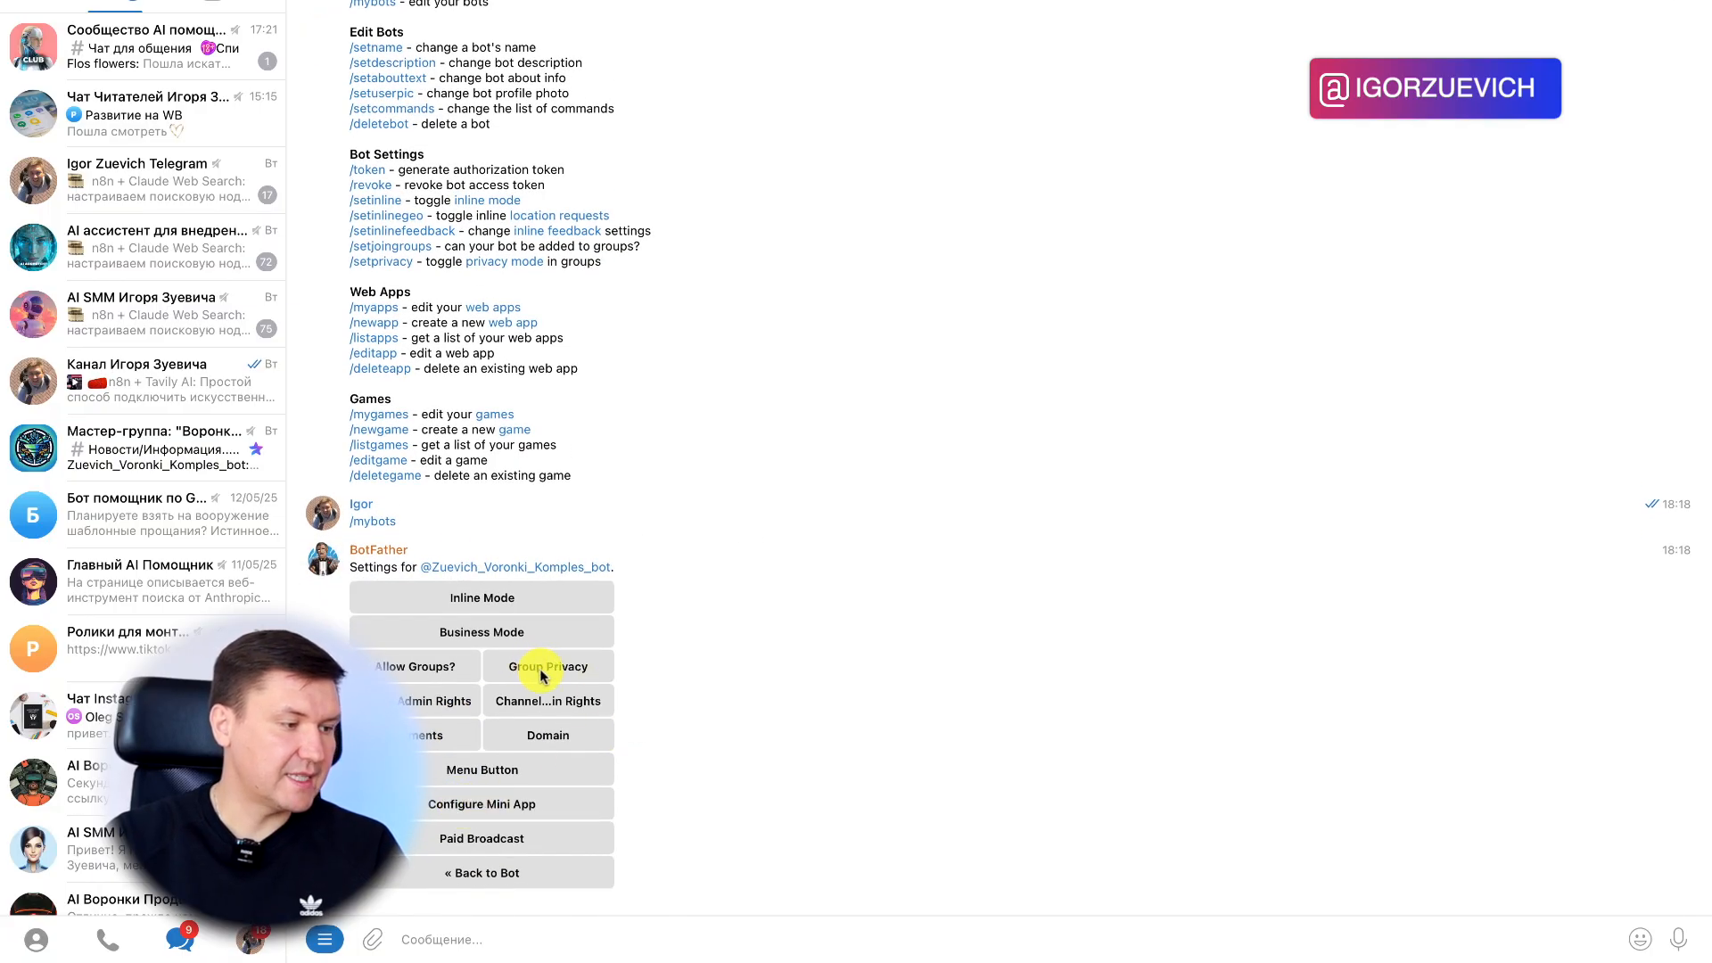
pyautogui.click(575, 674)
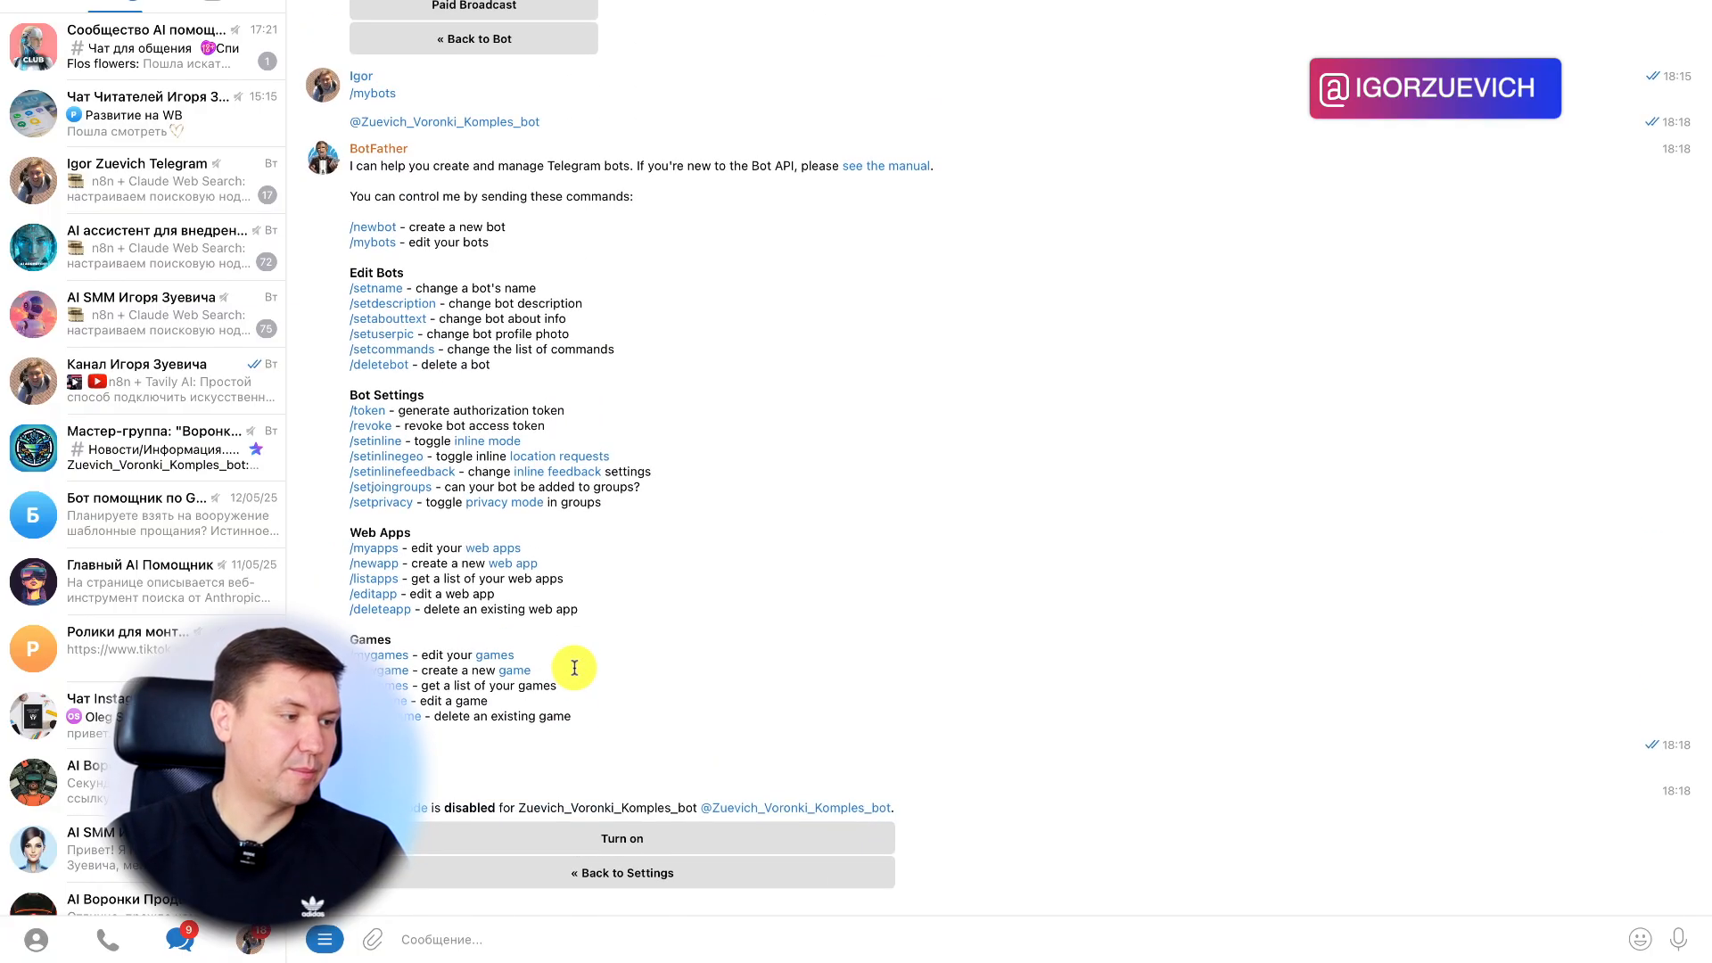
pyautogui.click(627, 842)
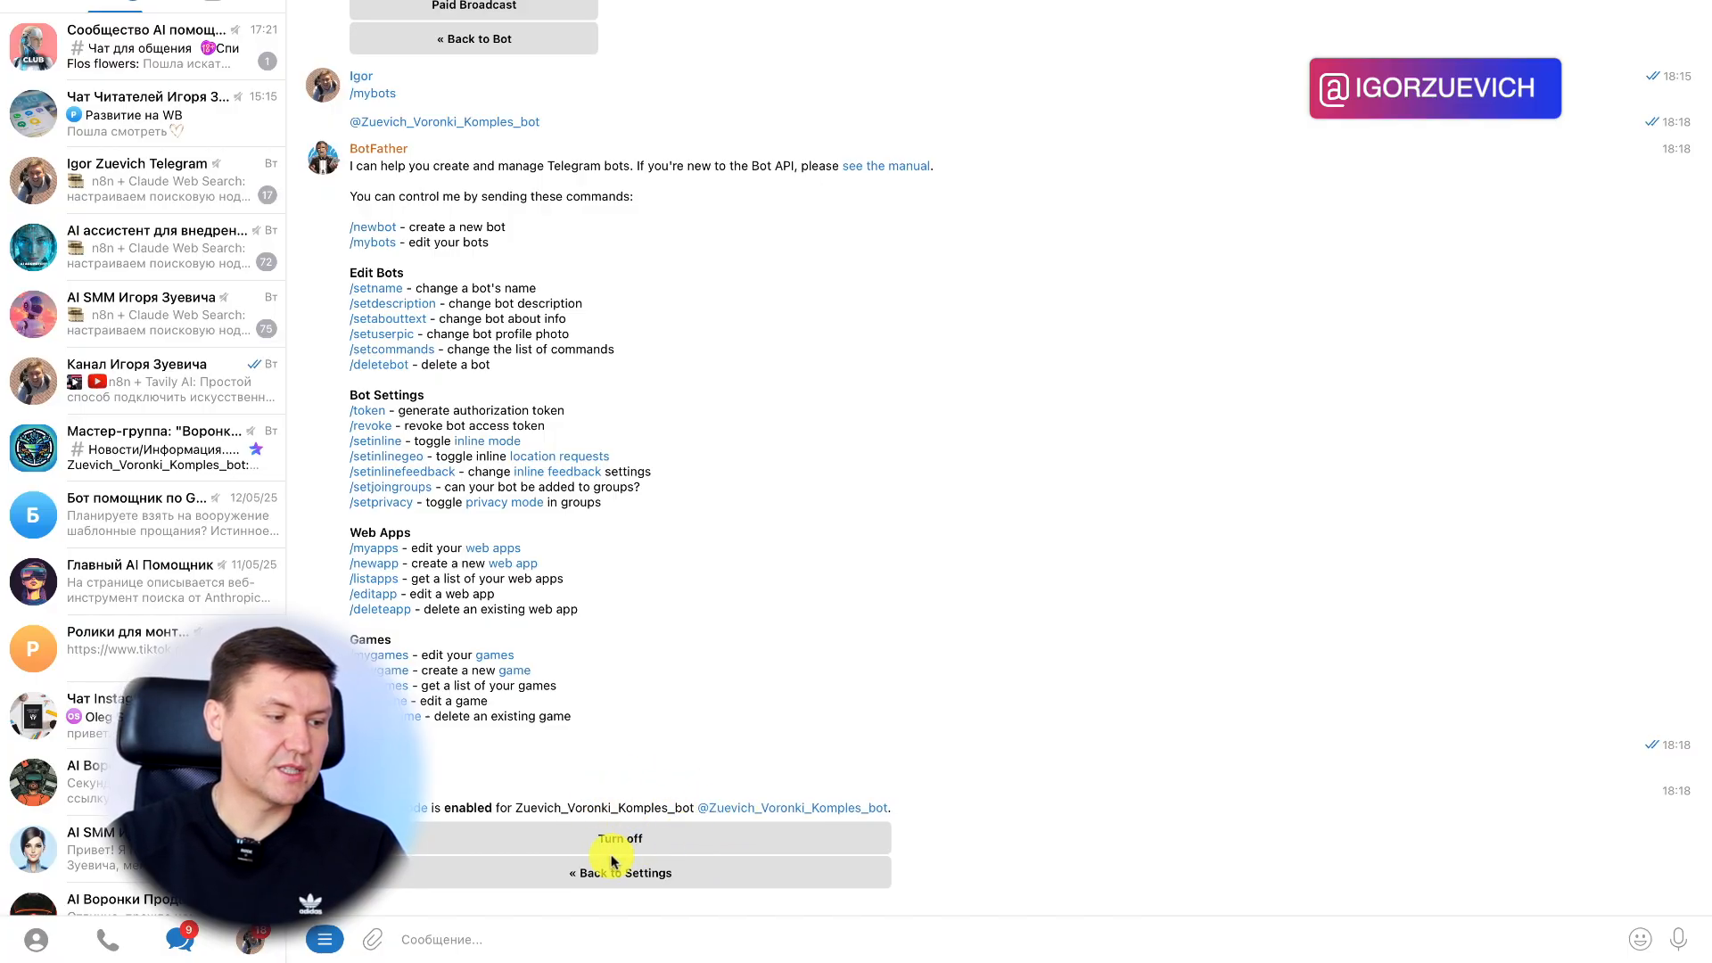
pyautogui.click(633, 842)
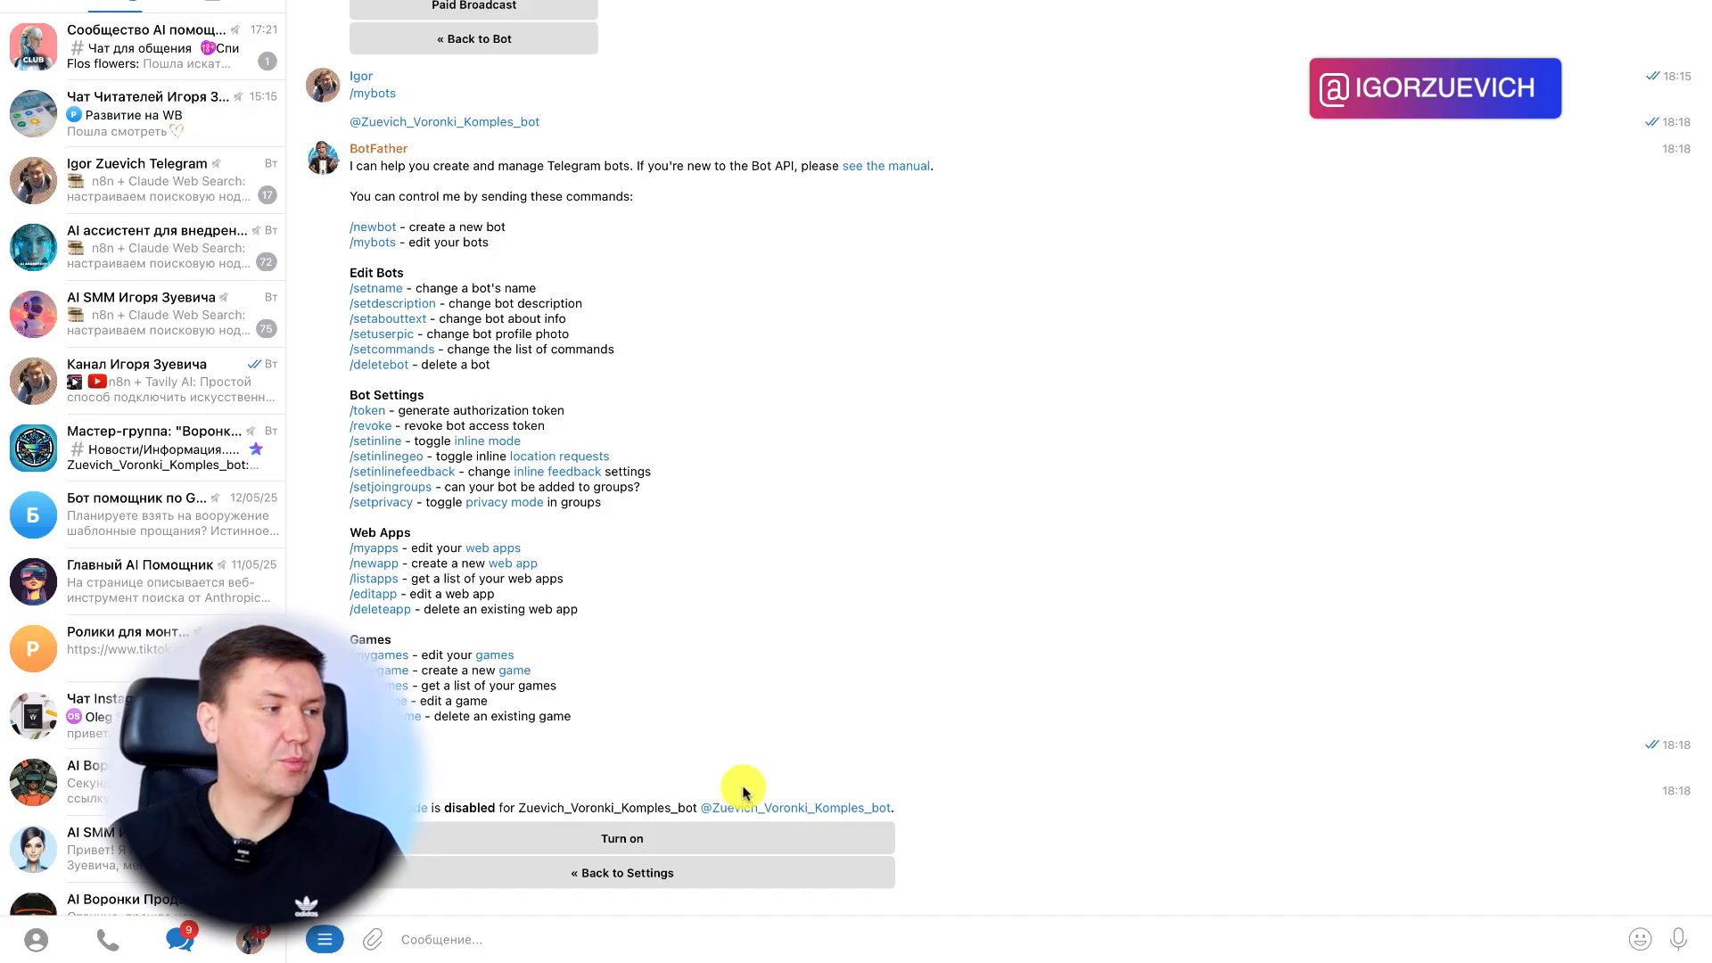
# Go back to the bot's main BotFather menu, switch to n8n, paste the bot's access token into the new credential and save it
pyautogui.click(631, 876)
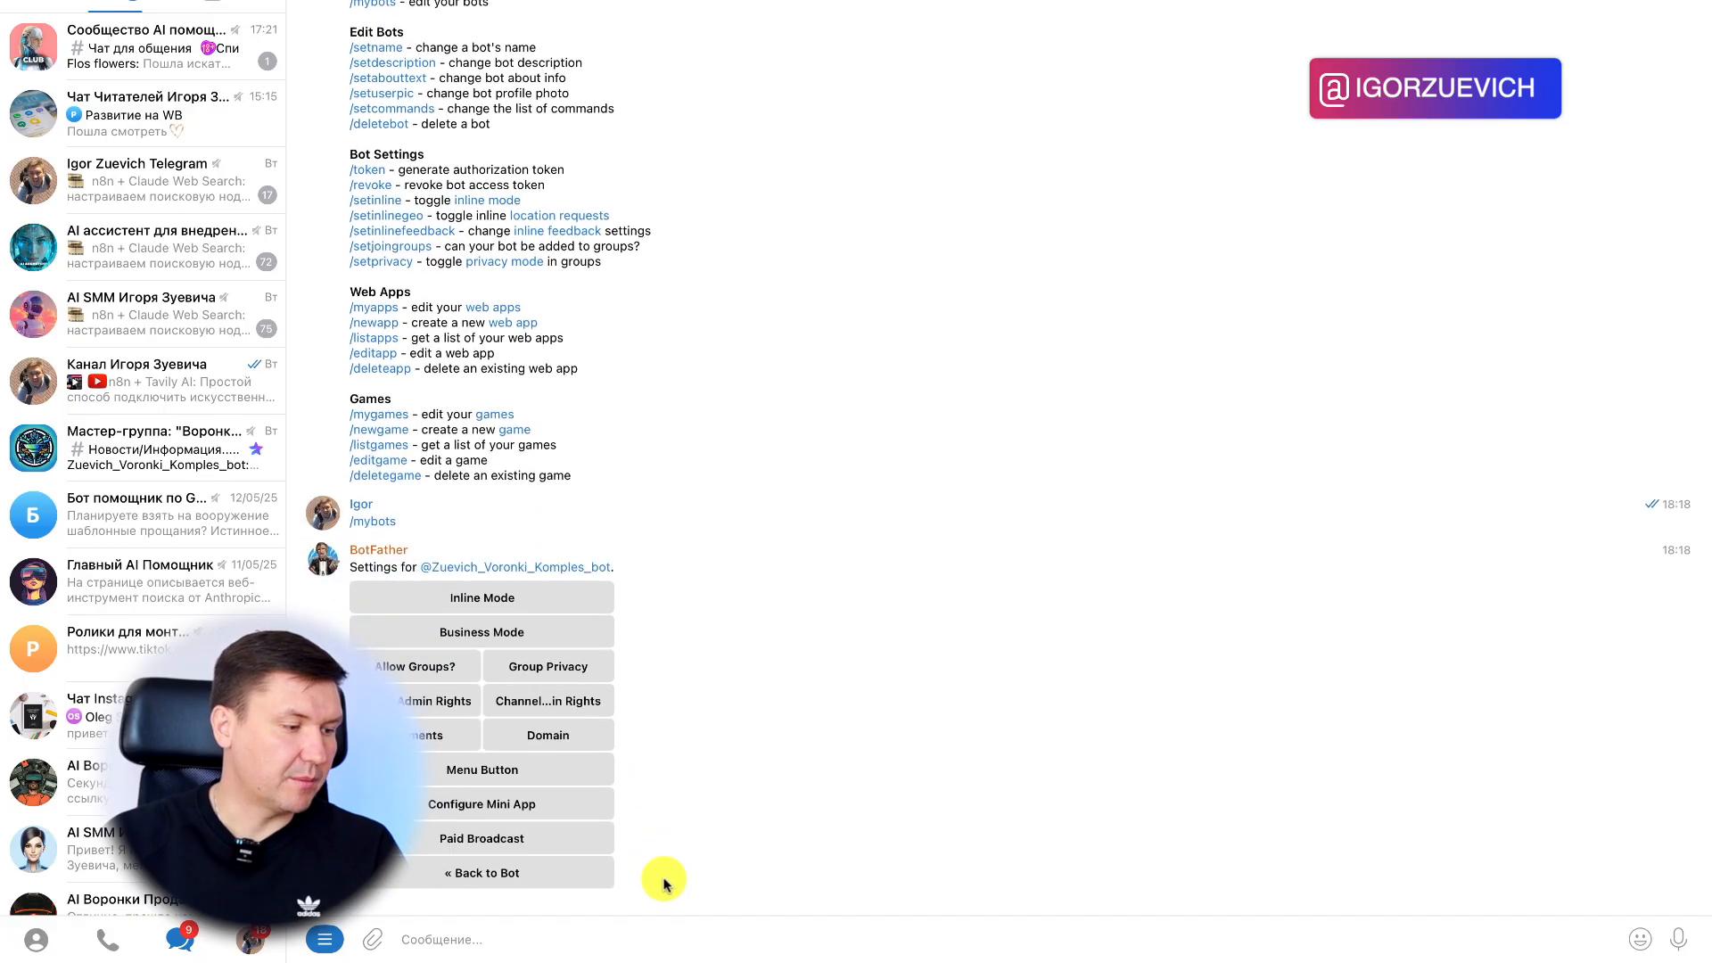
pyautogui.click(569, 870)
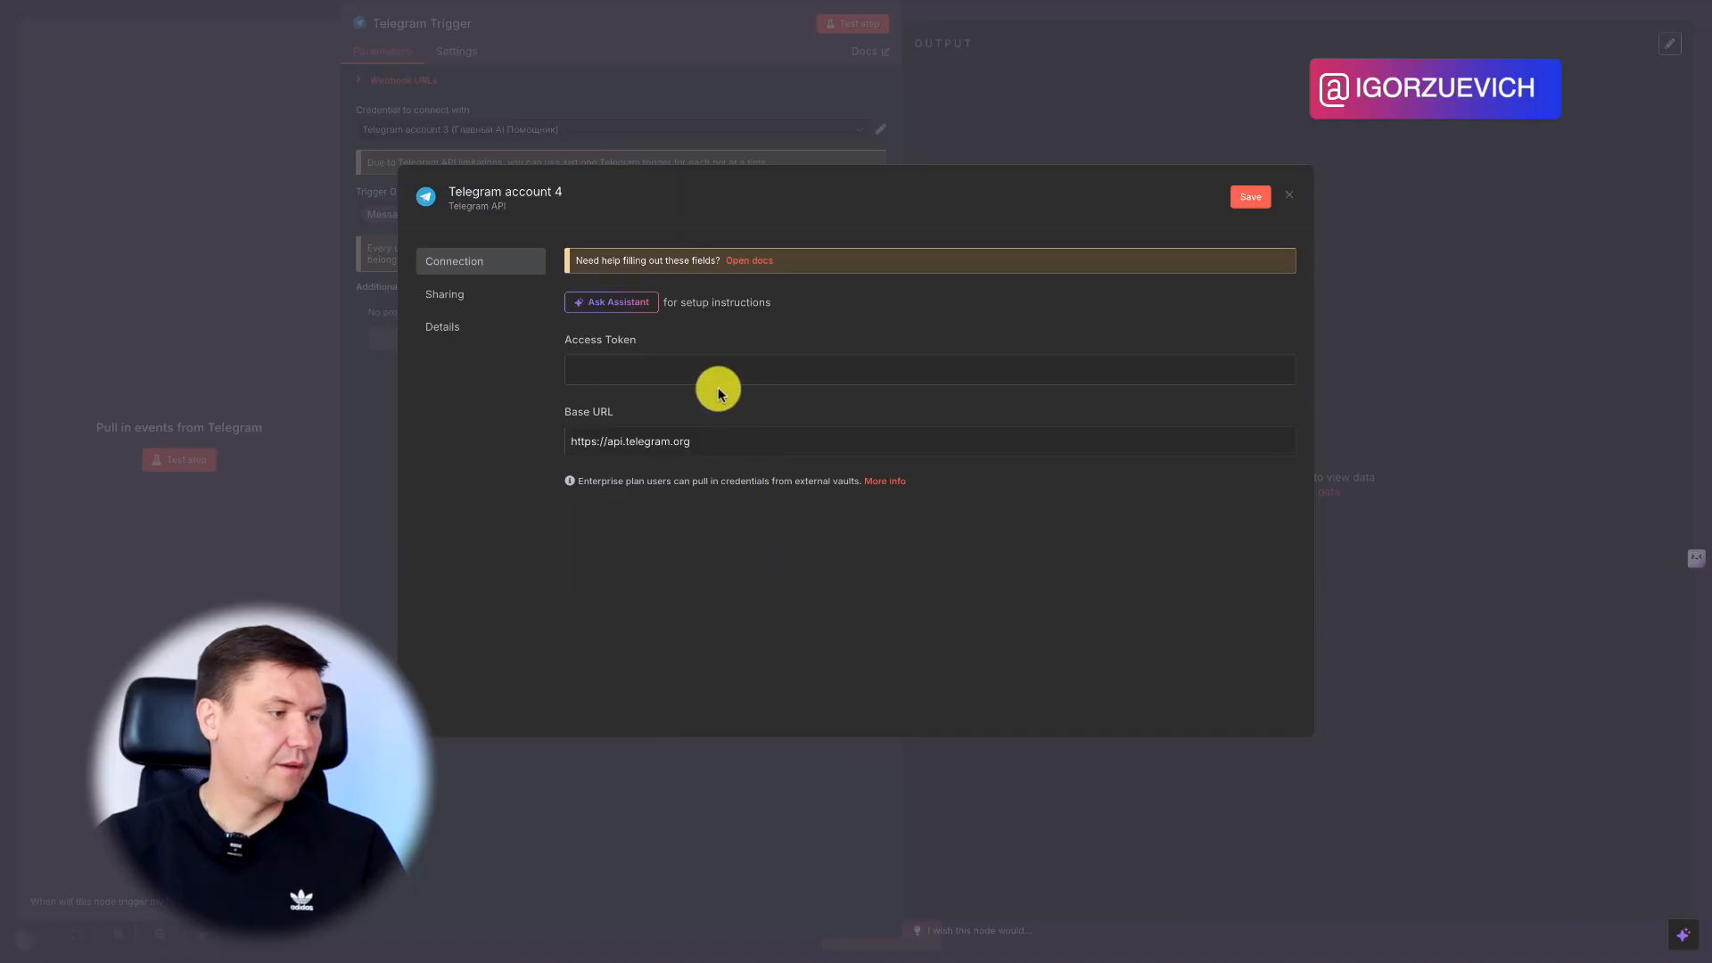
pyautogui.click(629, 367)
pyautogui.hotkey('ctrl', 'v')
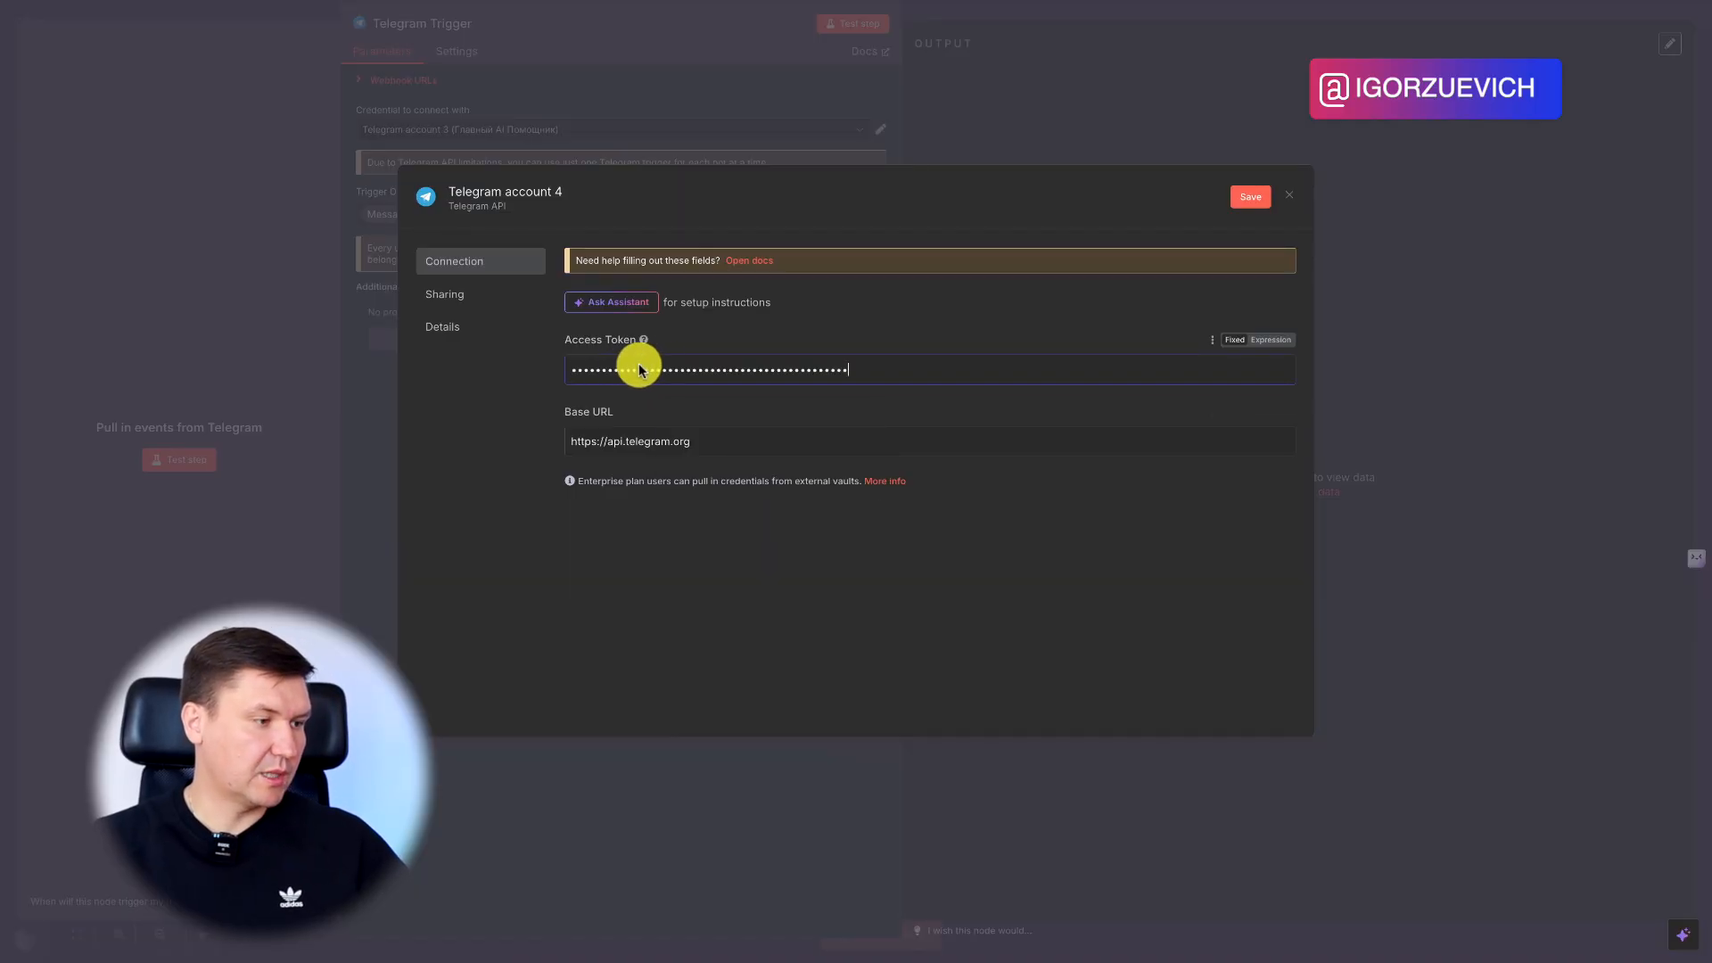
pyautogui.click(1251, 199)
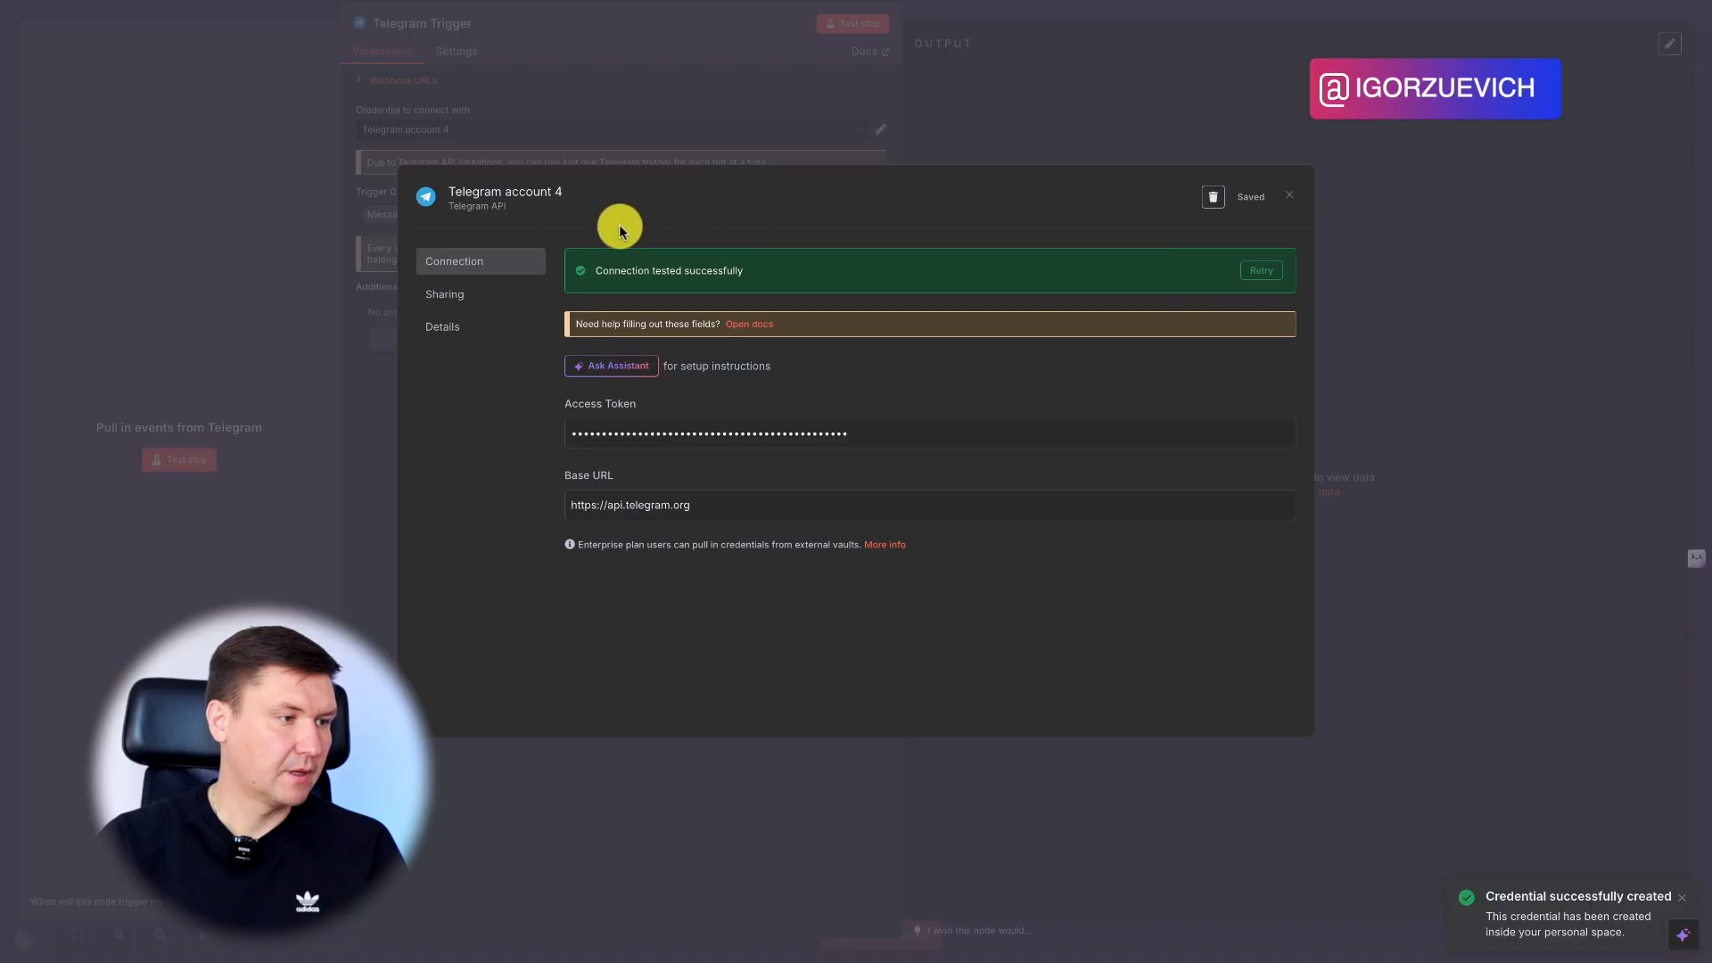
# Rename the new credential to "Telegram" followed by the bot's username, and close the credential window
pyautogui.click(555, 198)
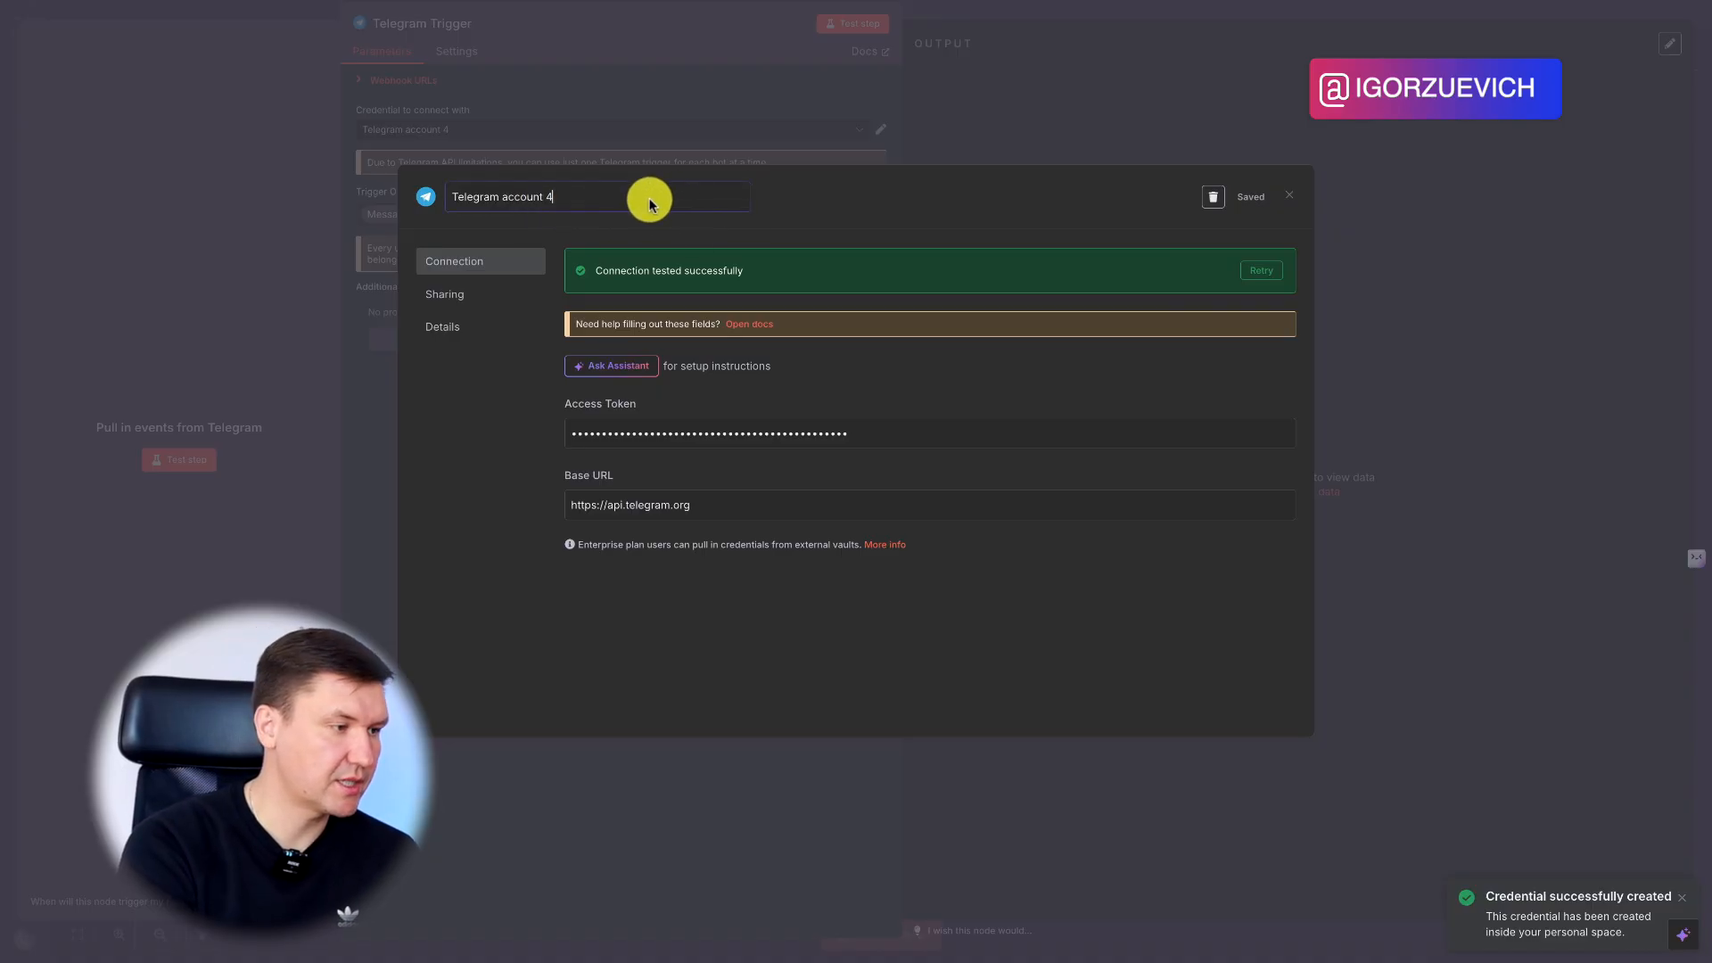
pyautogui.moveTo(650, 199); pyautogui.dragTo(501, 199)
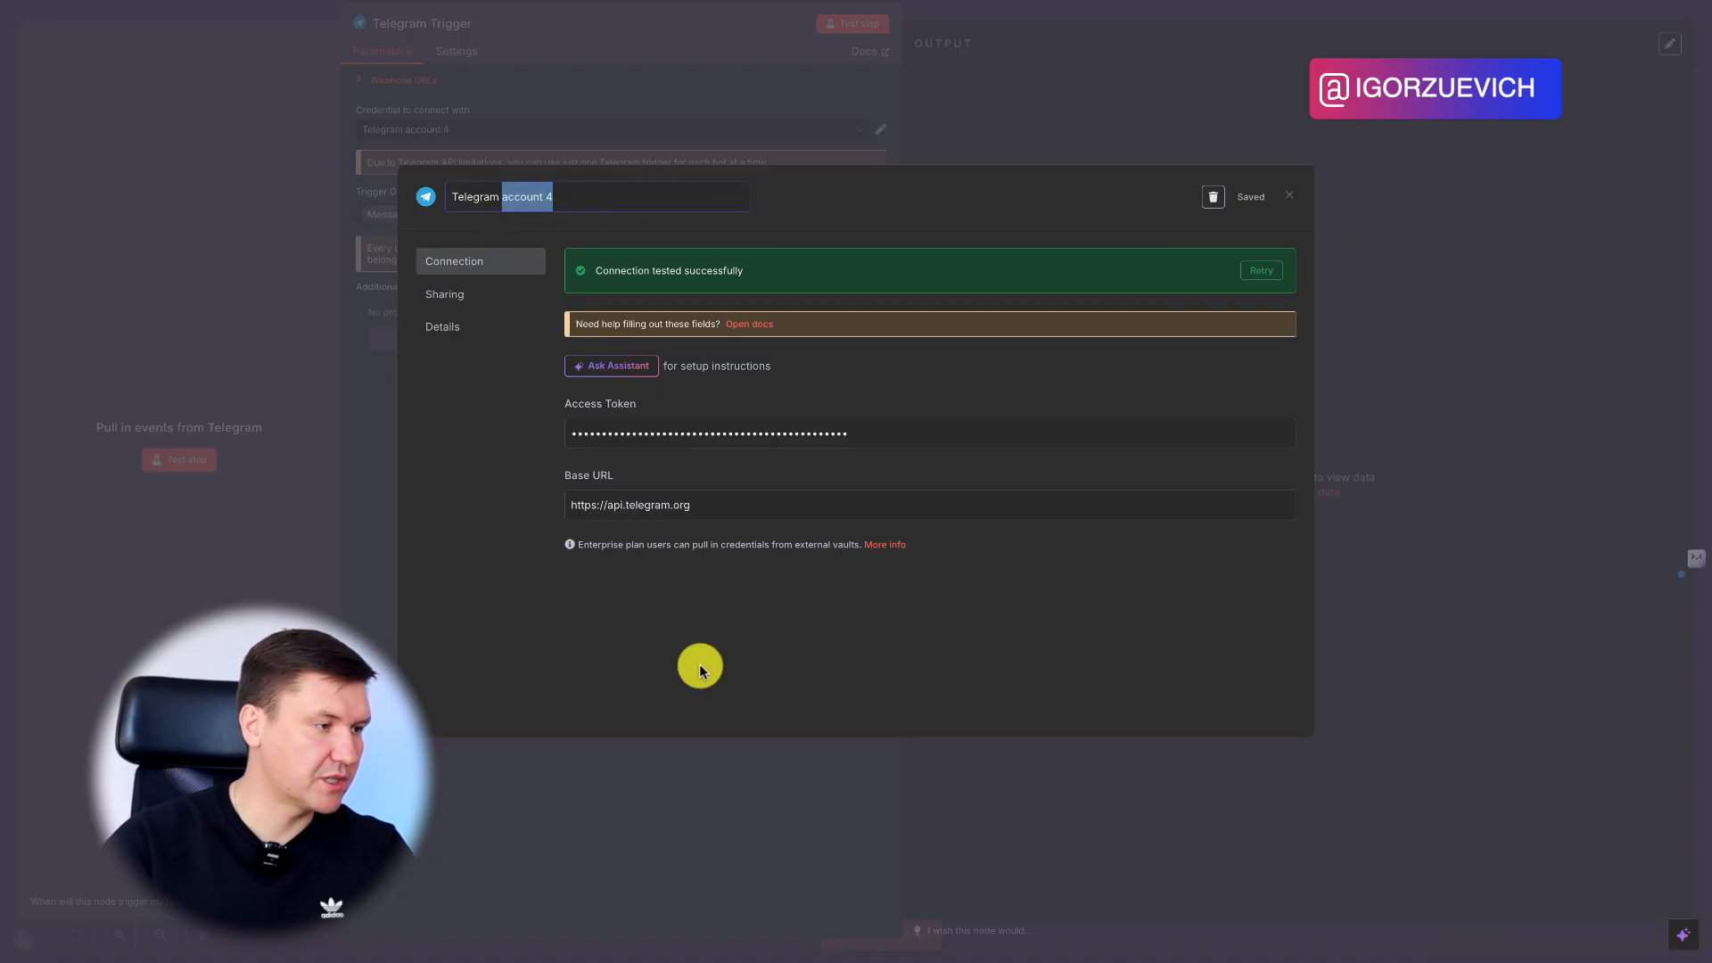
pyautogui.write('@Zuevich_Voronki_Komples_bot')
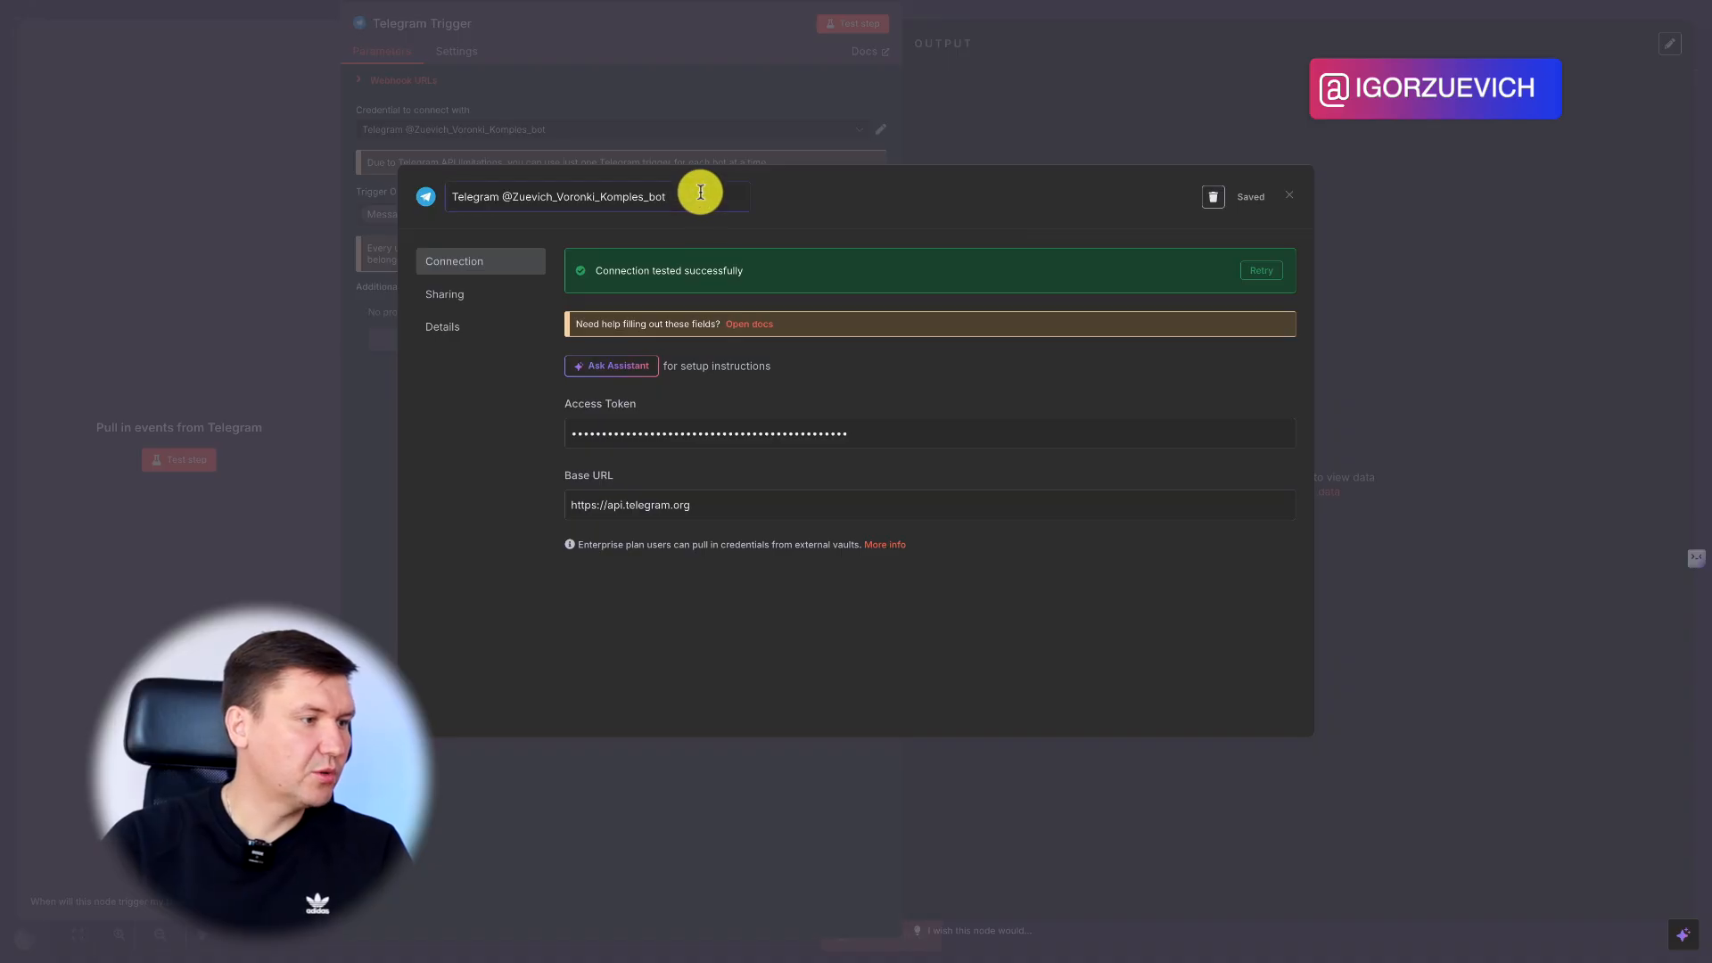
pyautogui.click(845, 202)
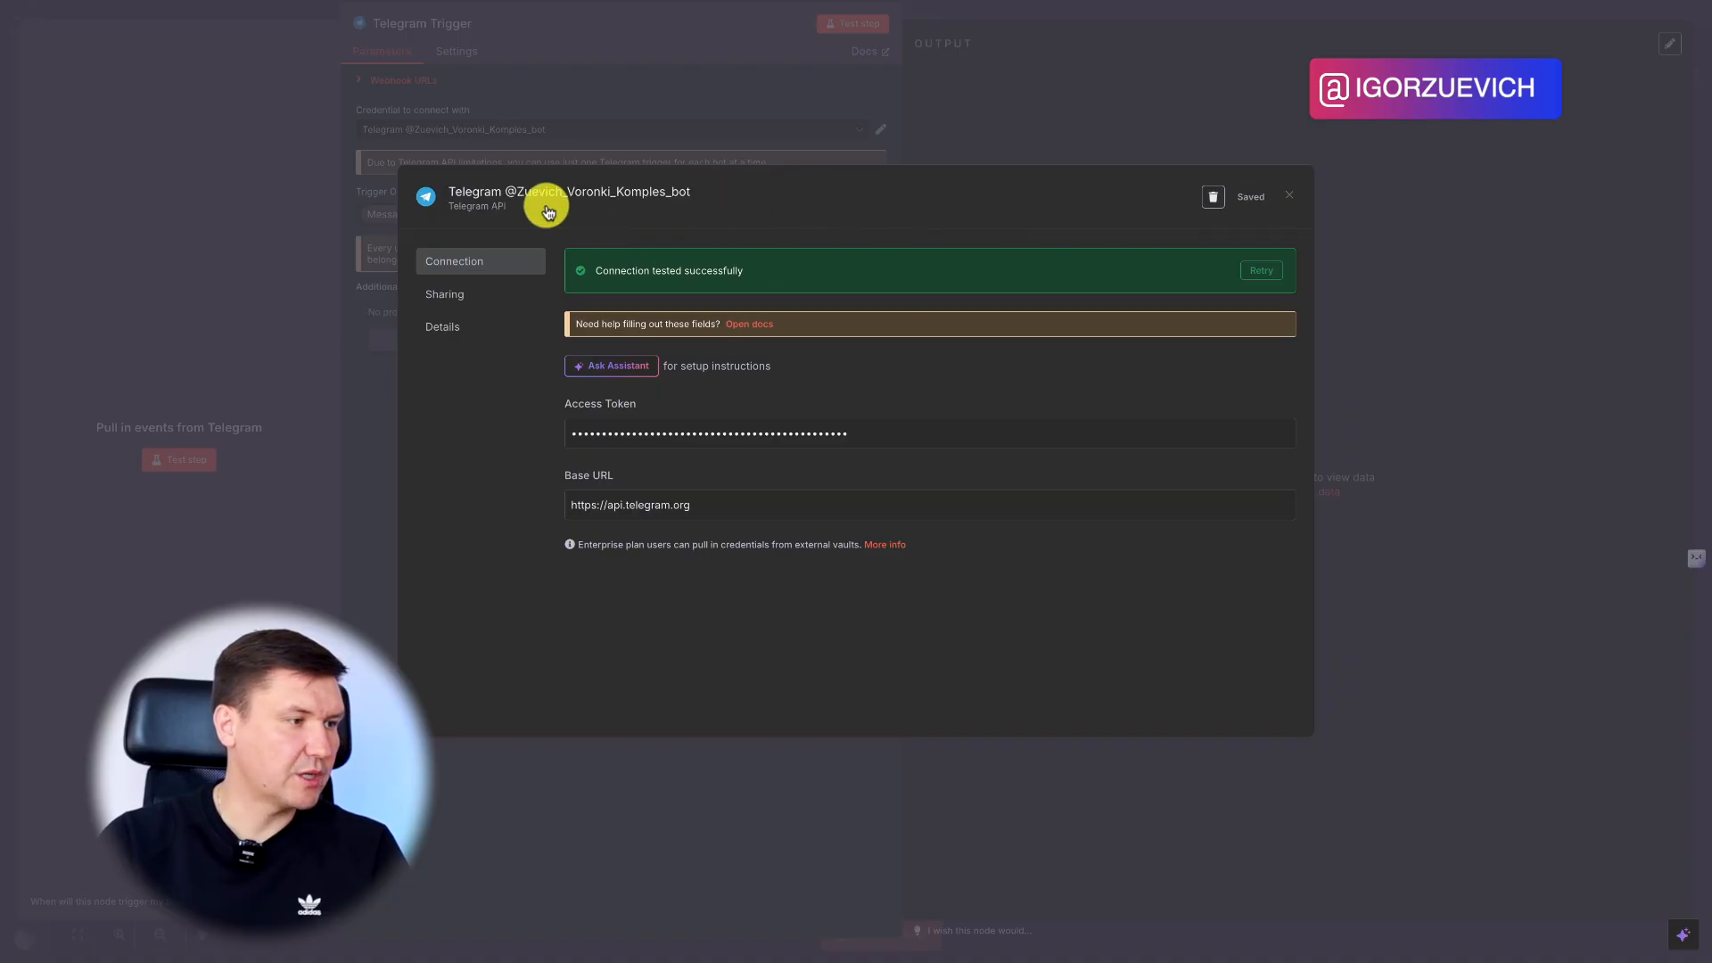
pyautogui.click(1290, 195)
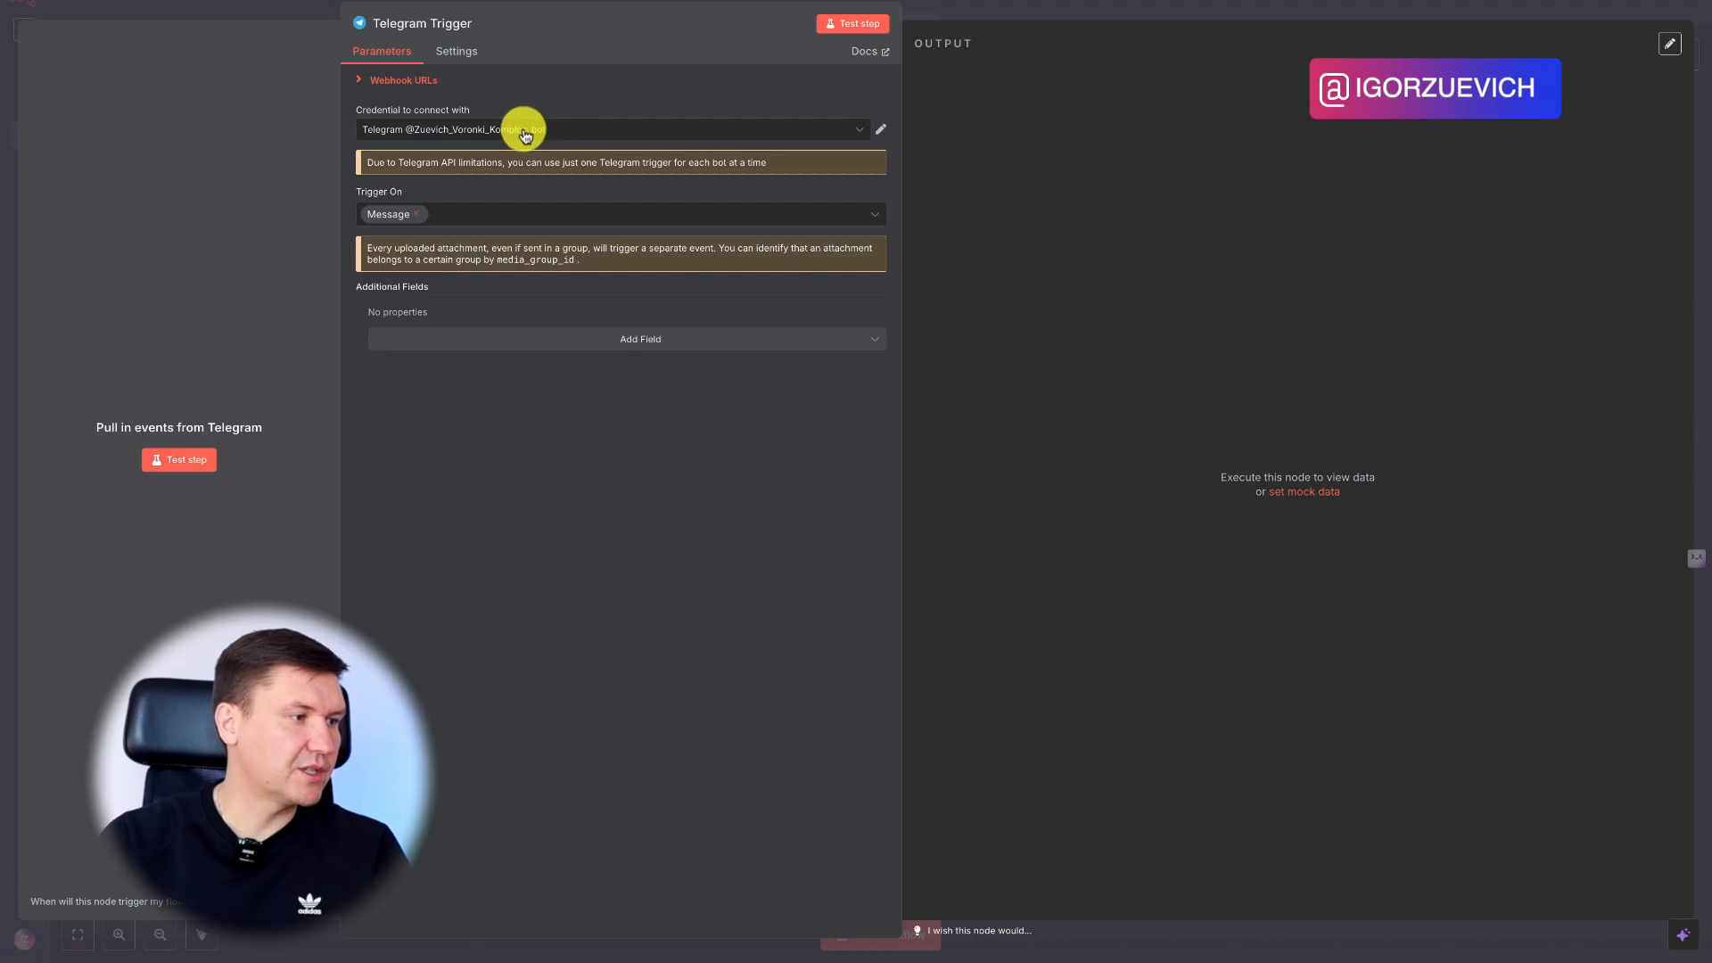
# Leave the Telegram Trigger settings and add an If node after the trigger on the canvas
pyautogui.click(982, 4)
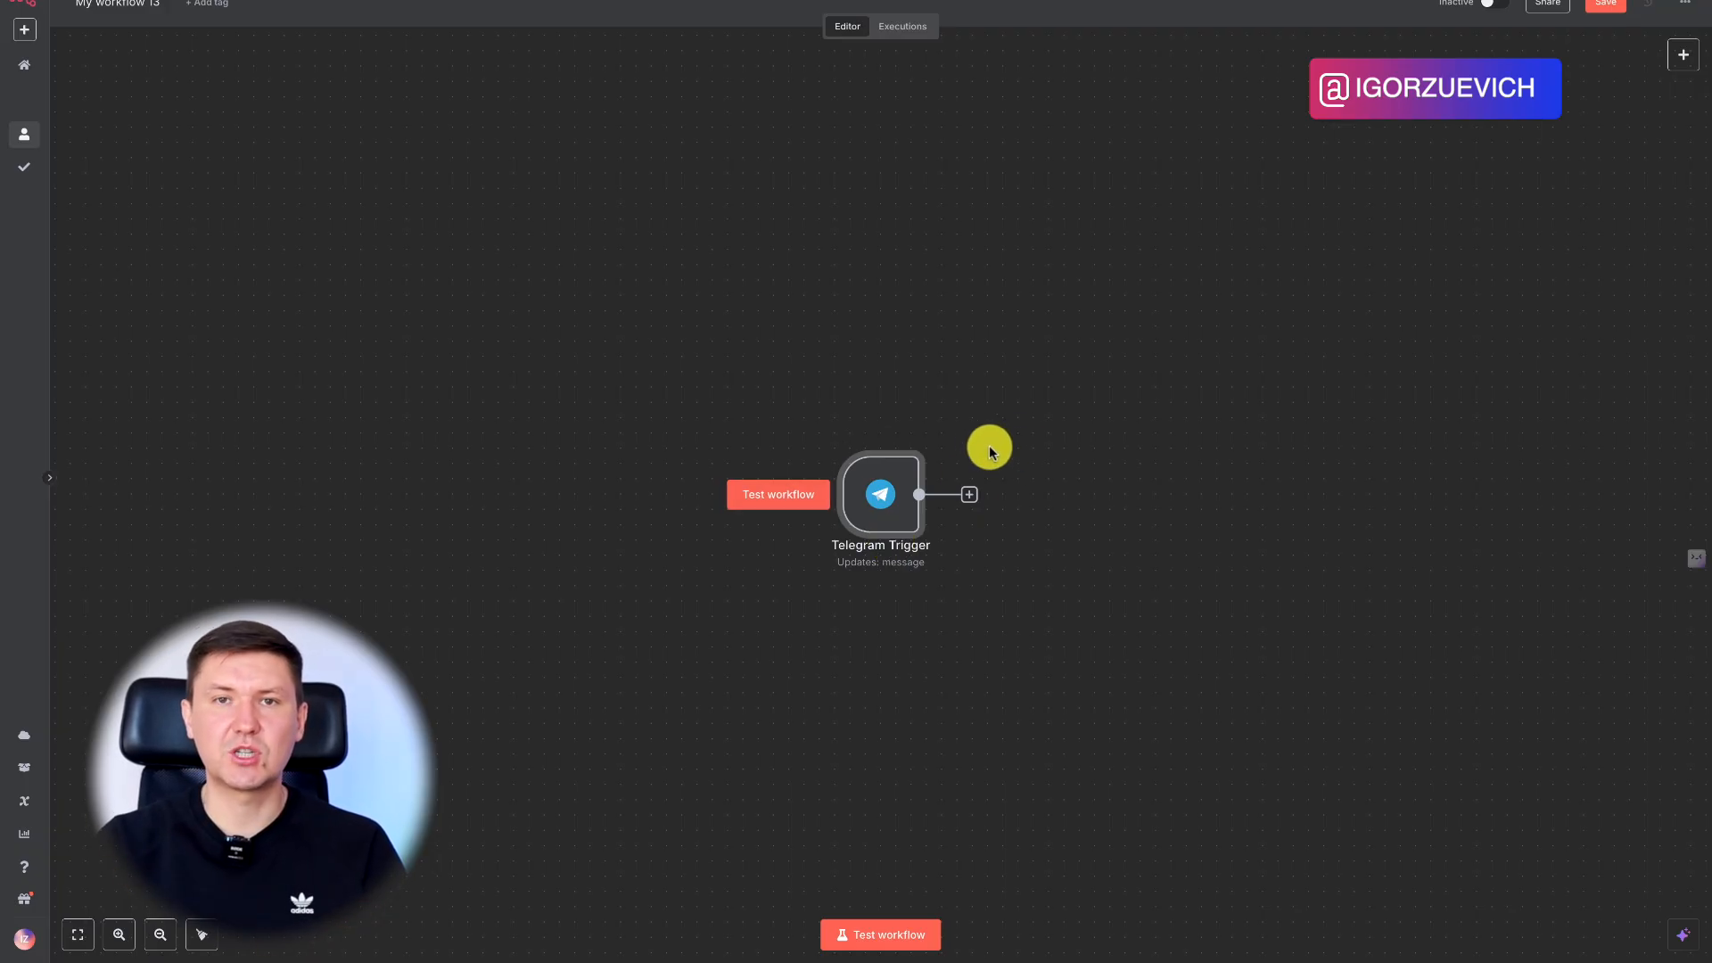
pyautogui.moveTo(887, 486); pyautogui.dragTo(966, 368)
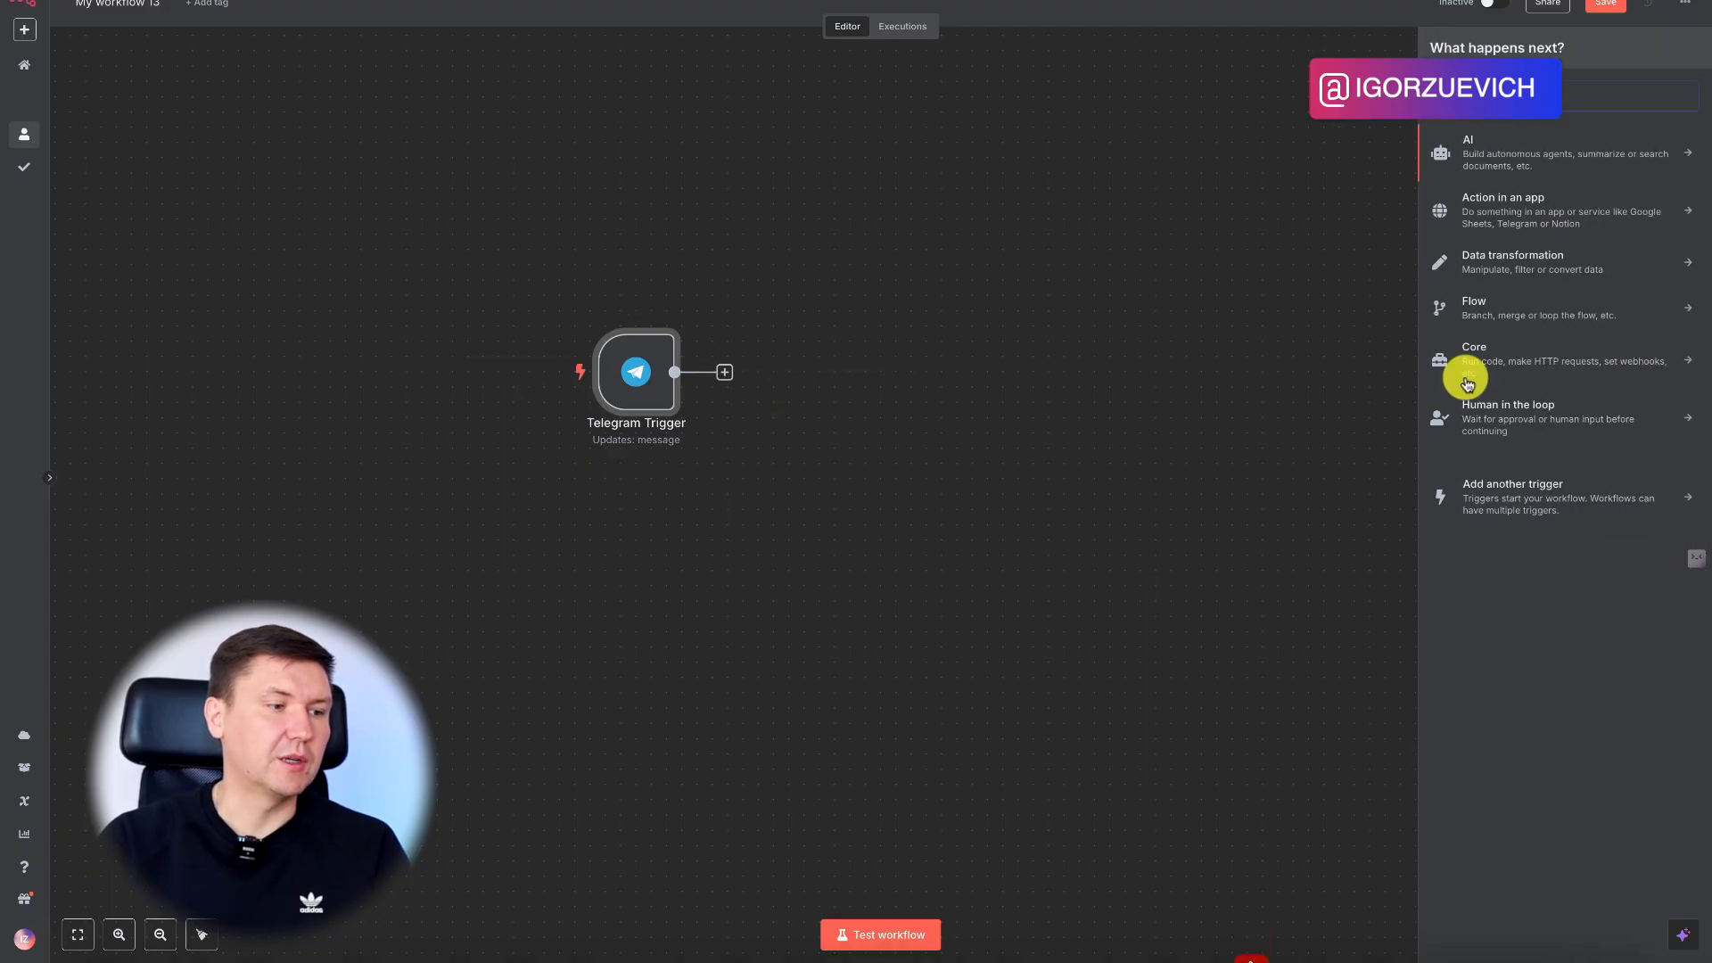
pyautogui.write('if')
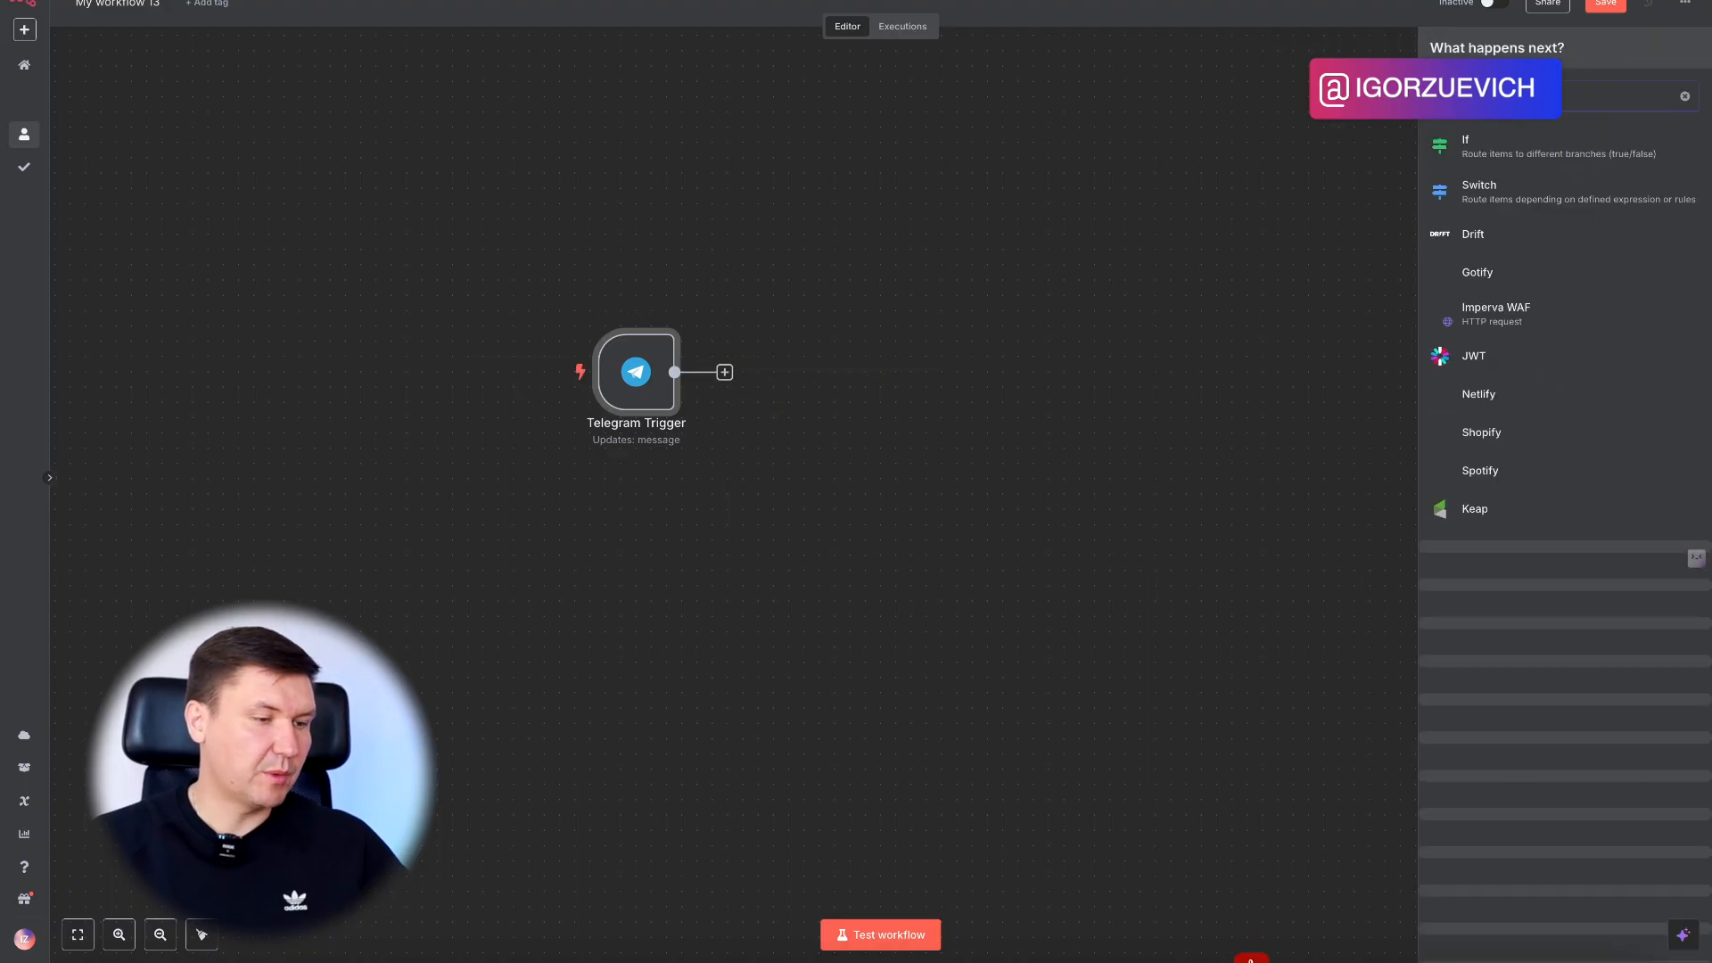
pyautogui.click(1536, 165)
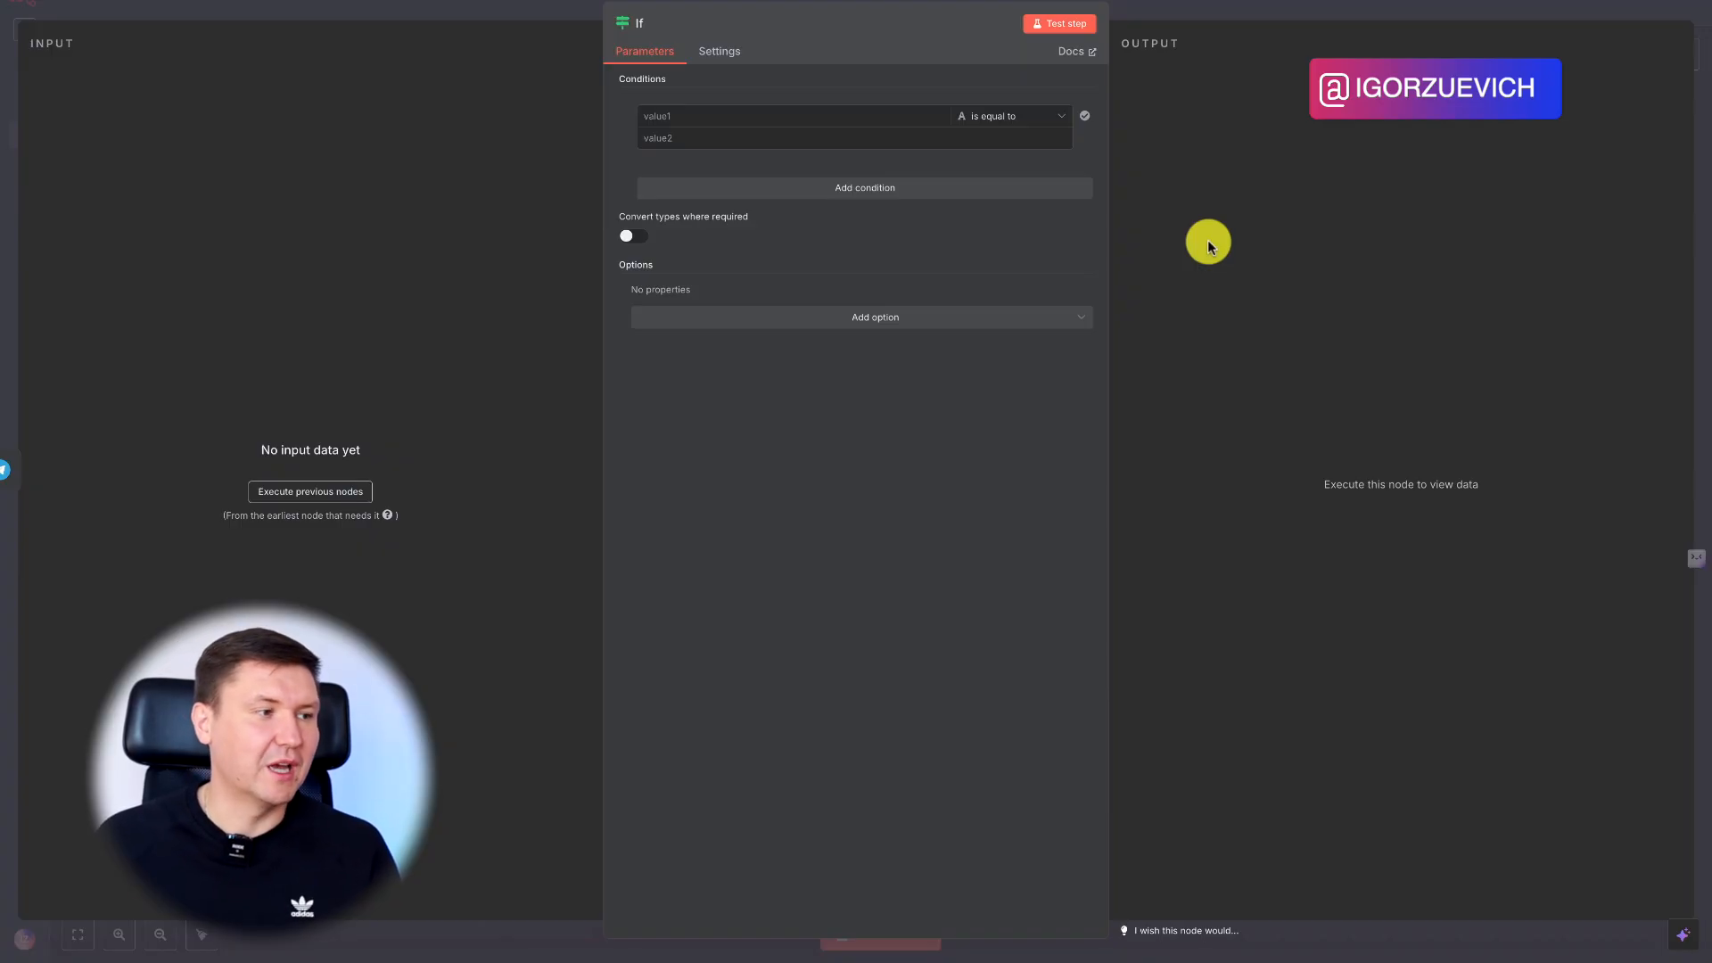
# Switch to Telegram and open the "Новости/Информация" topic of the "Мастер-группа: Воронки Продаж. Комплекс." group
pyautogui.moveTo(1084, 949)
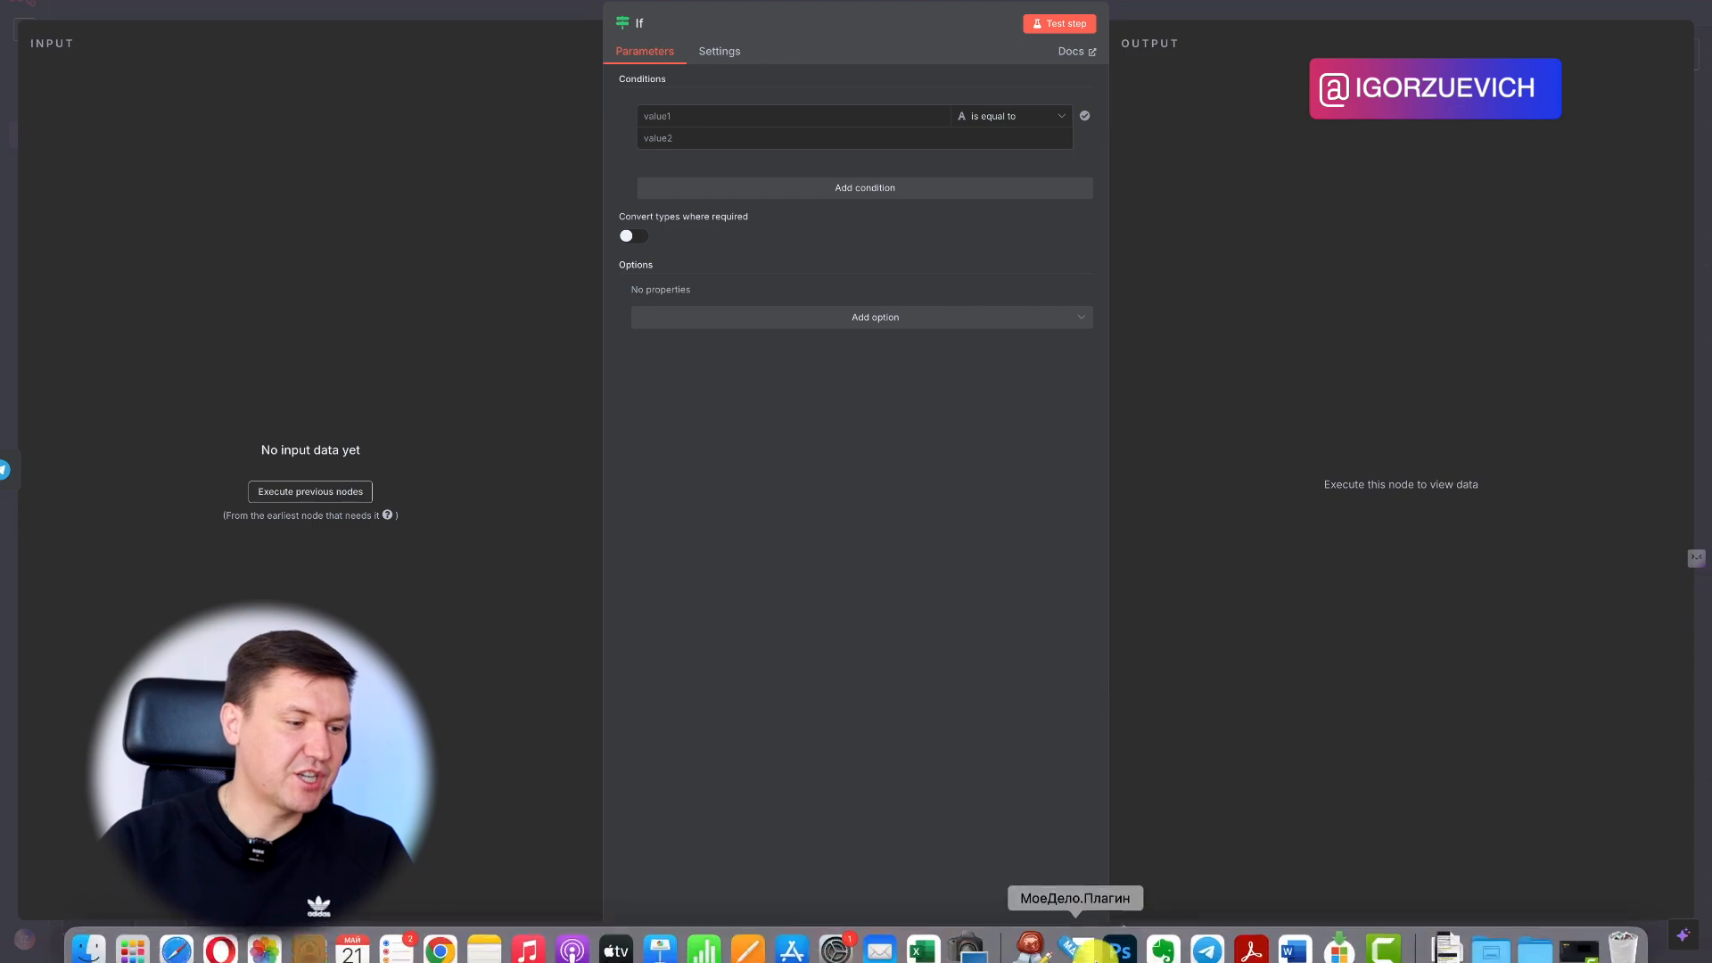
pyautogui.click(1211, 932)
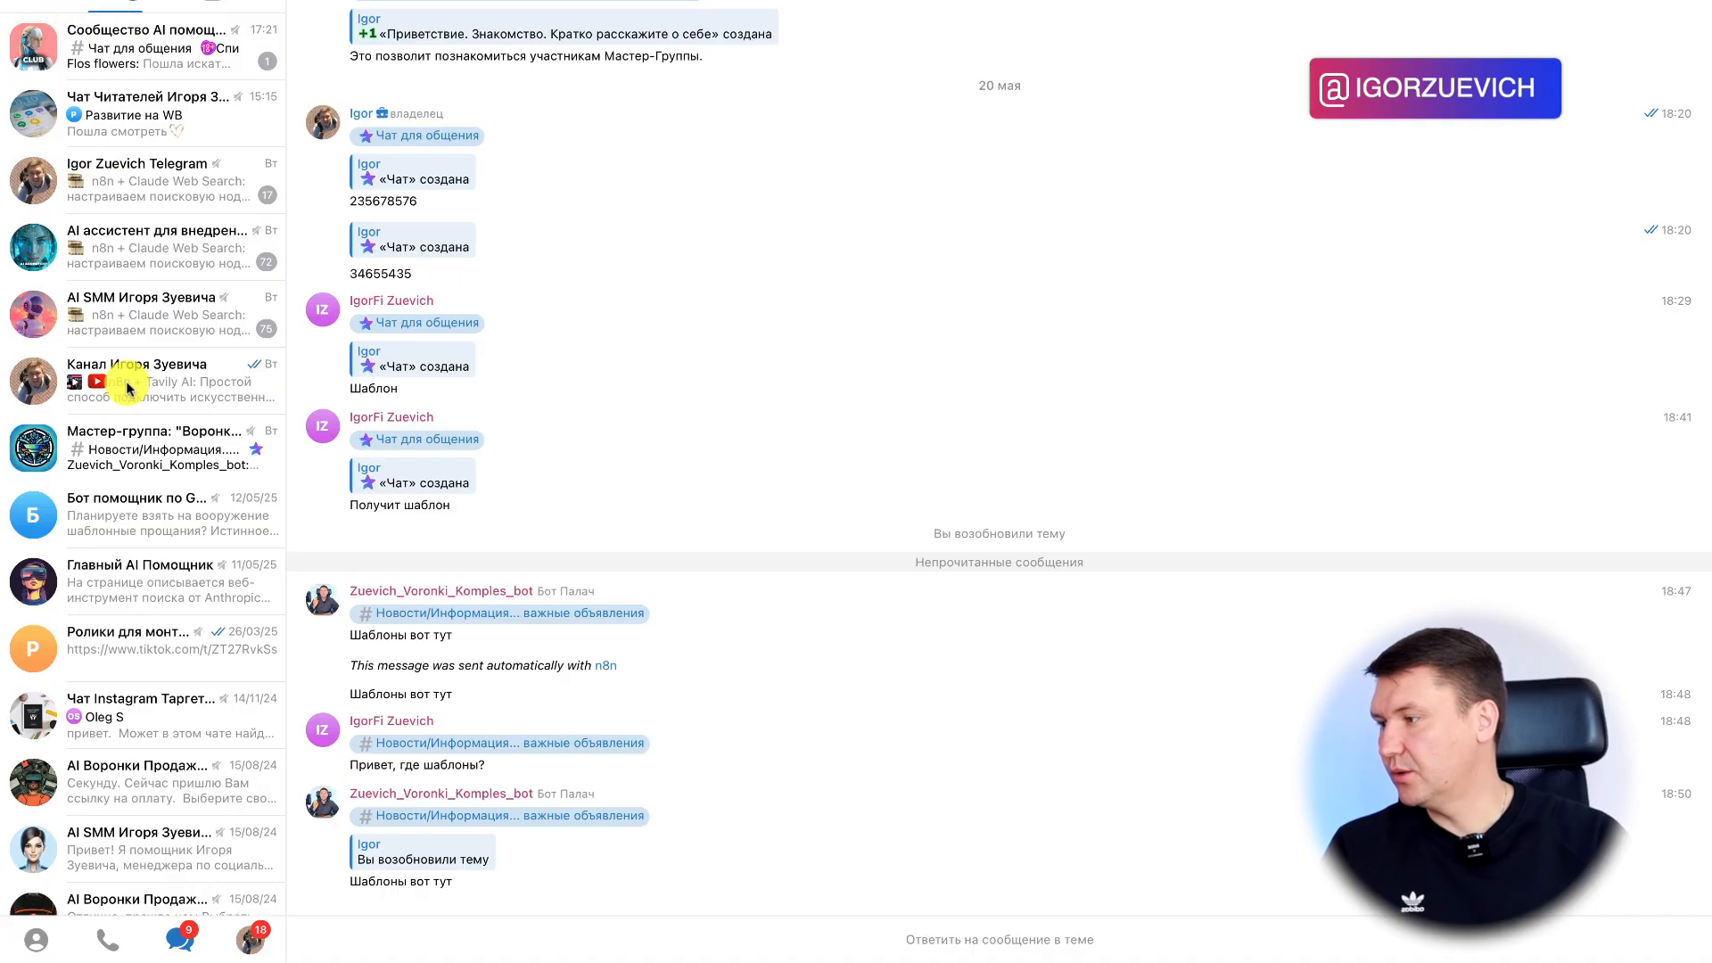
pyautogui.scroll(-1, 134, 374)
pyautogui.scroll(1, 125, 5)
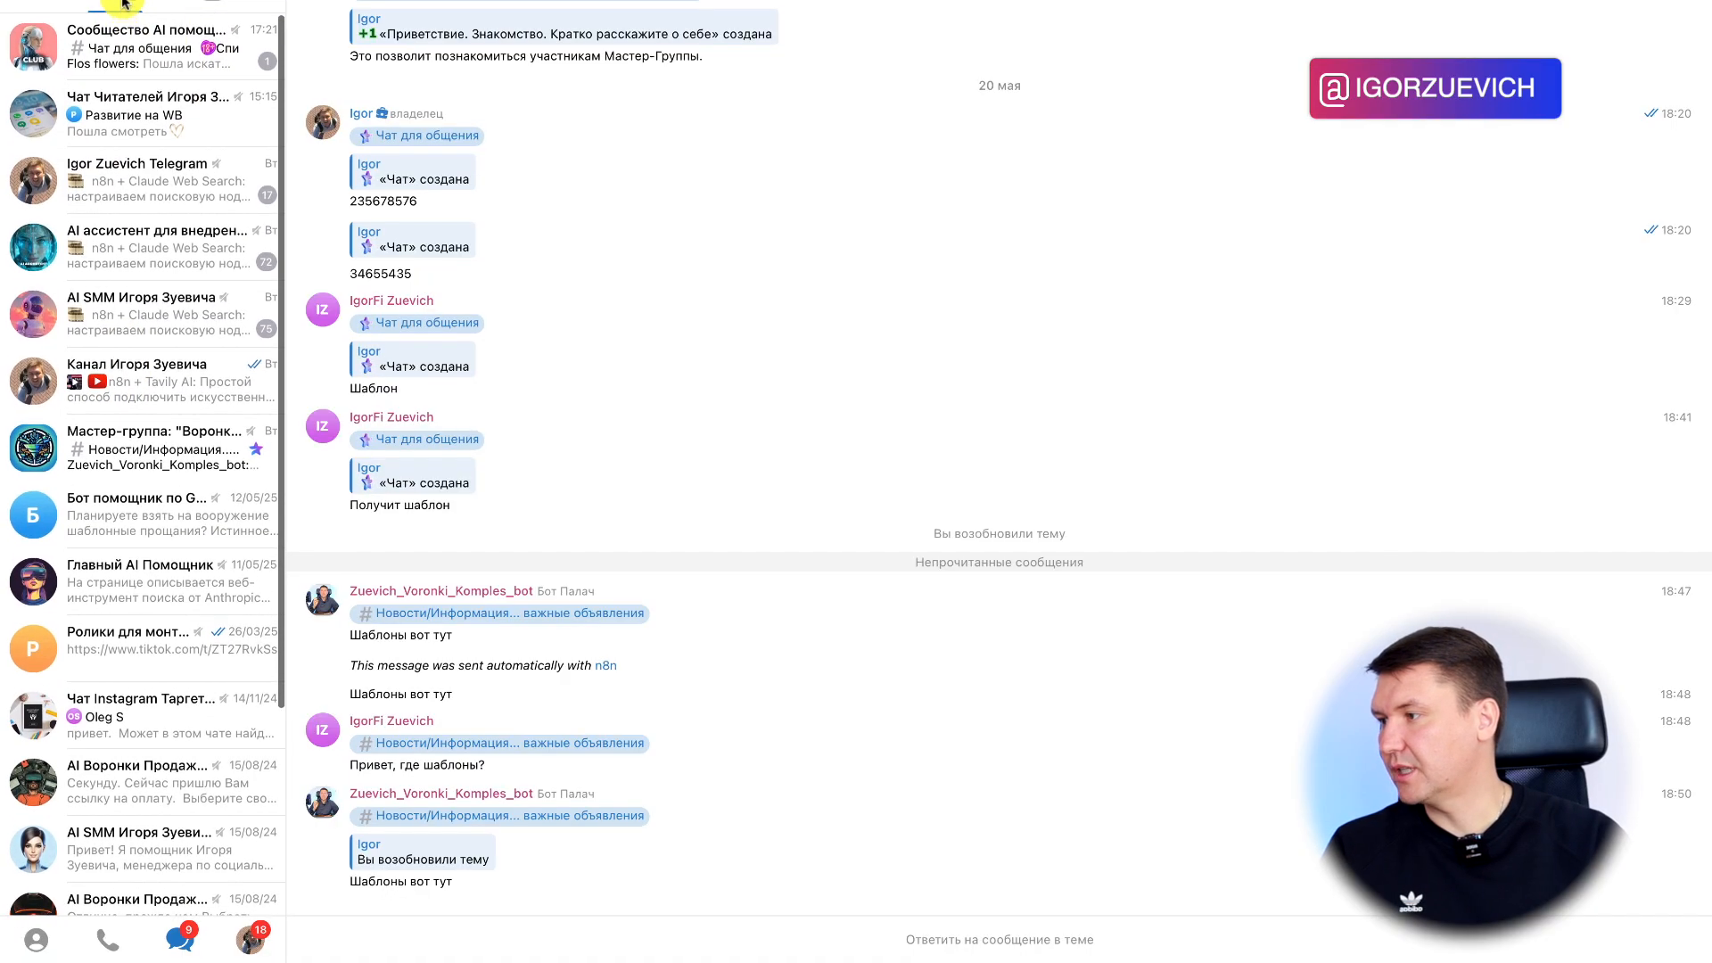
pyautogui.click(120, 252)
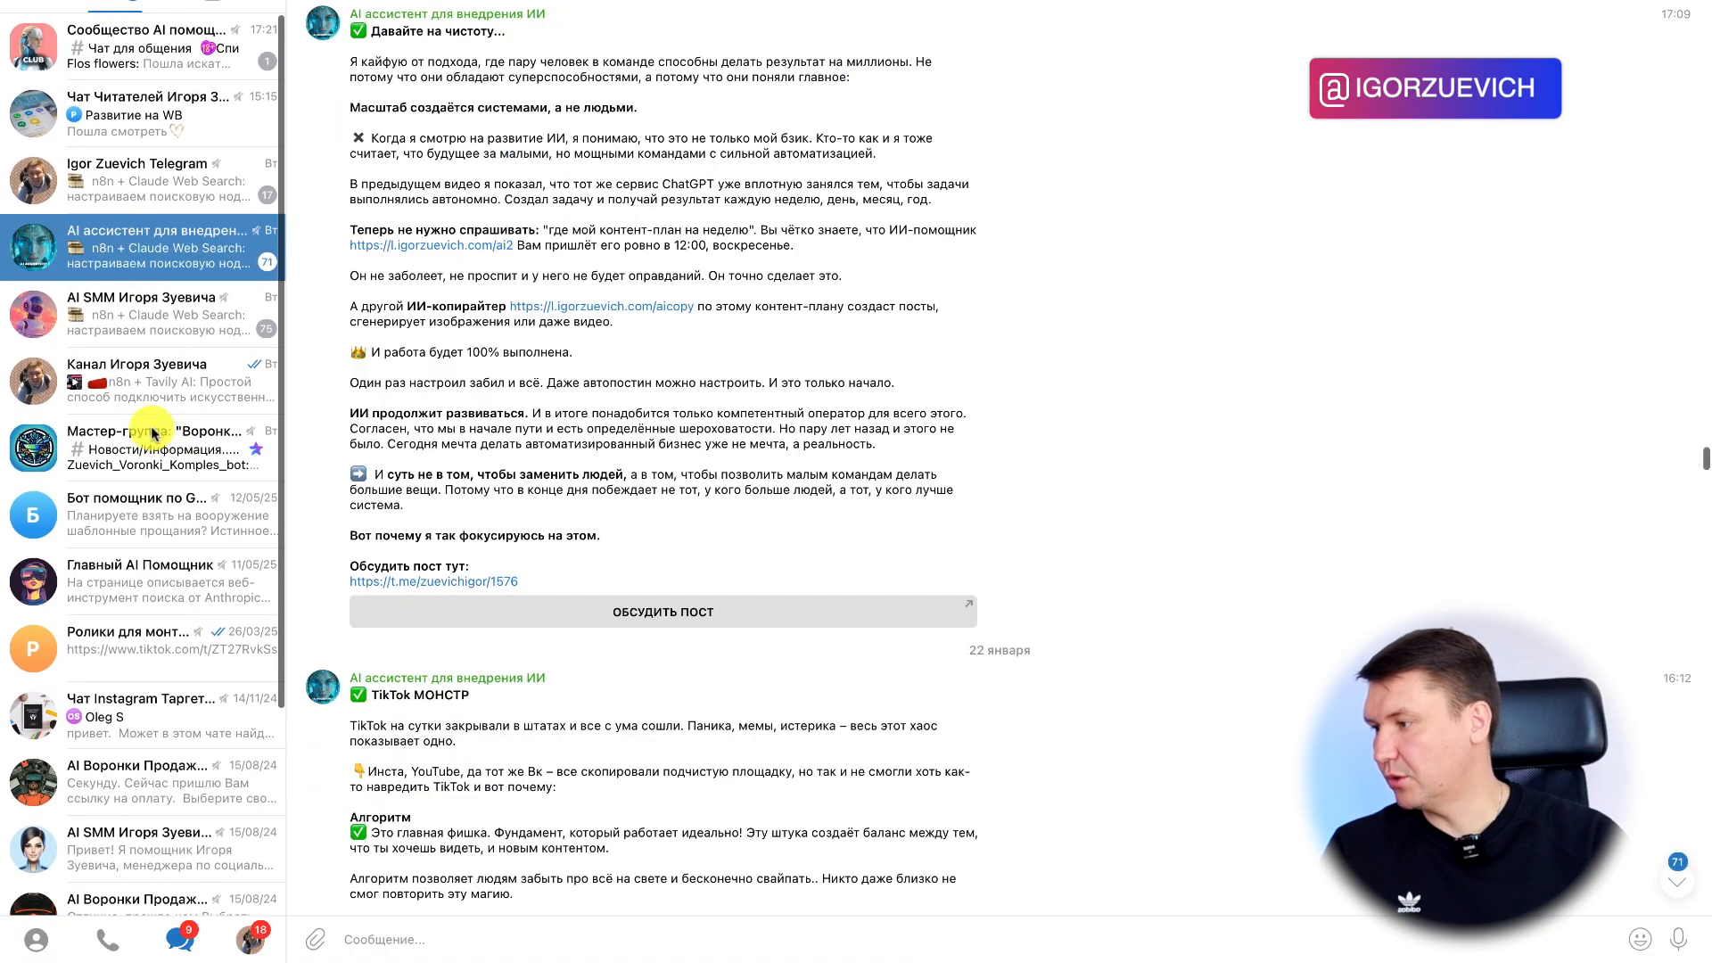
pyautogui.click(214, 446)
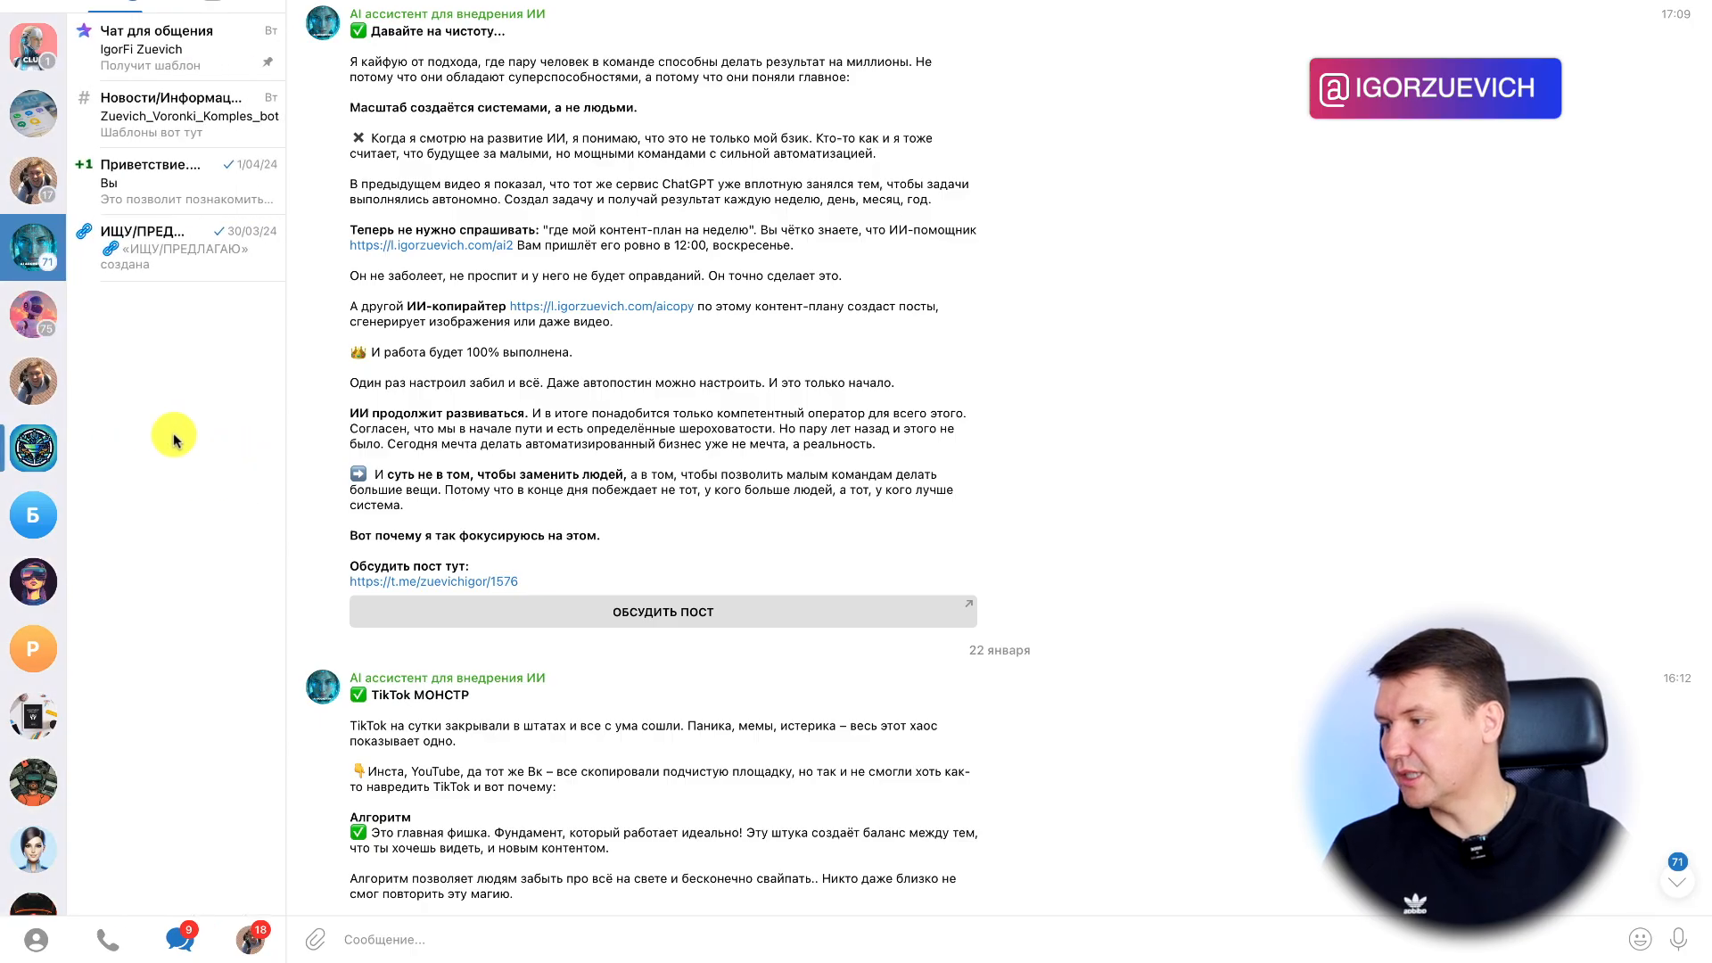
pyautogui.click(155, 62)
pyautogui.click(174, 98)
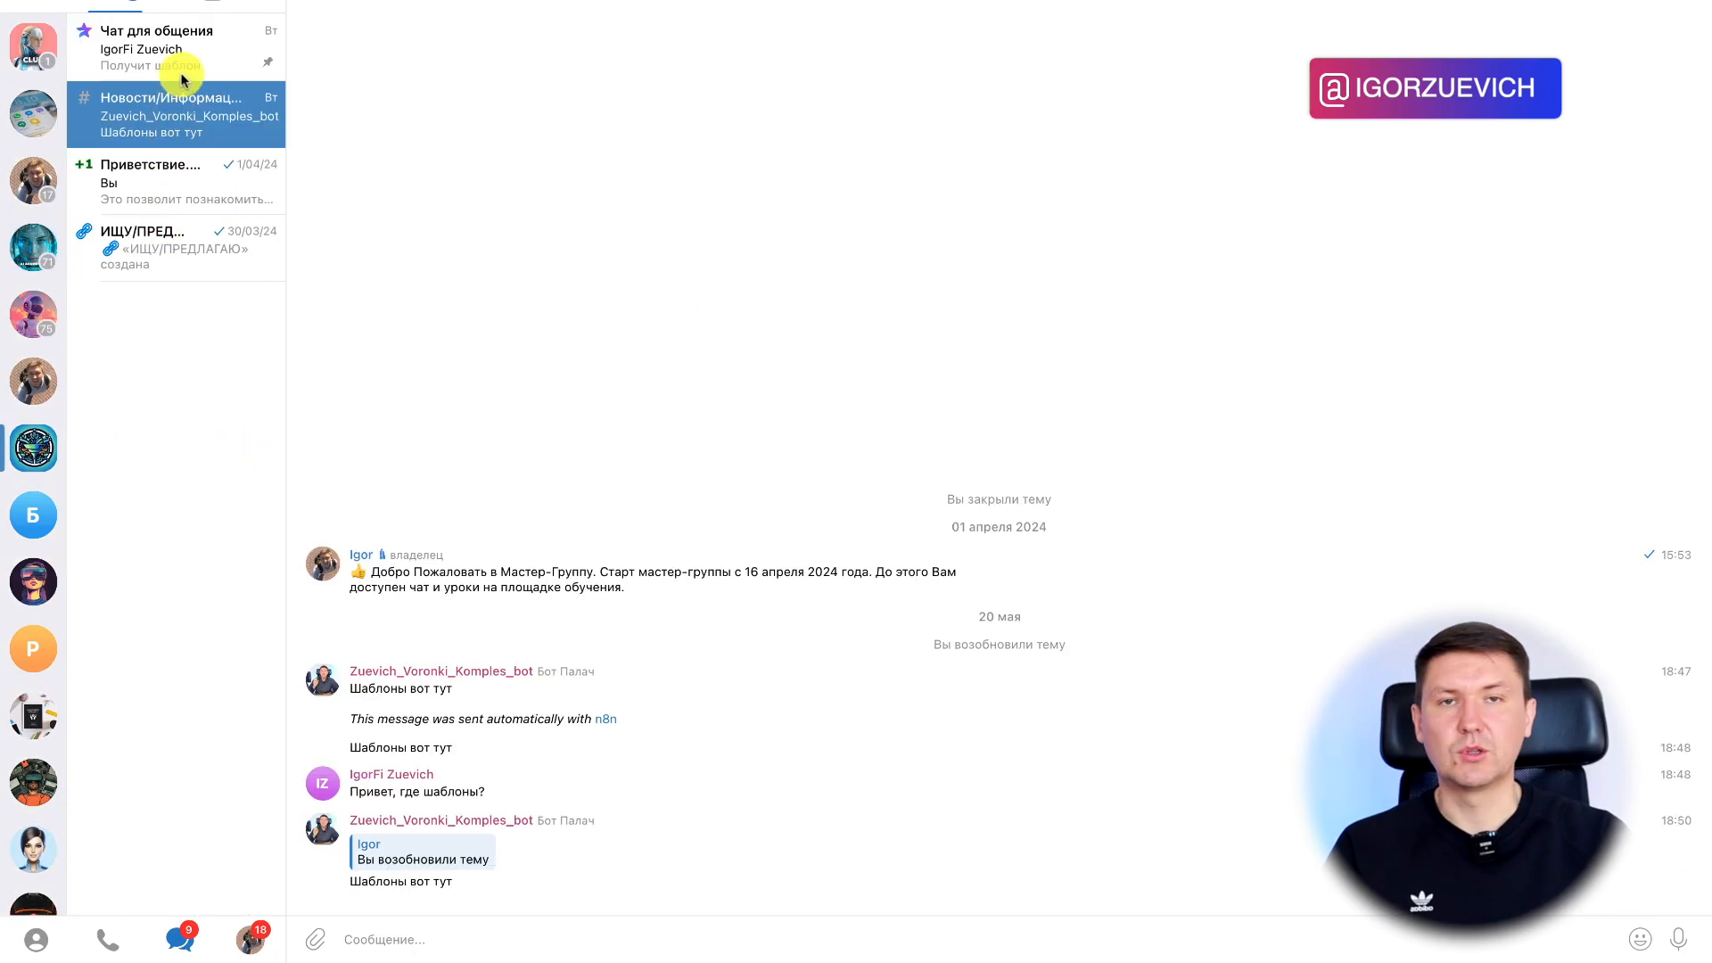
pyautogui.click(180, 72)
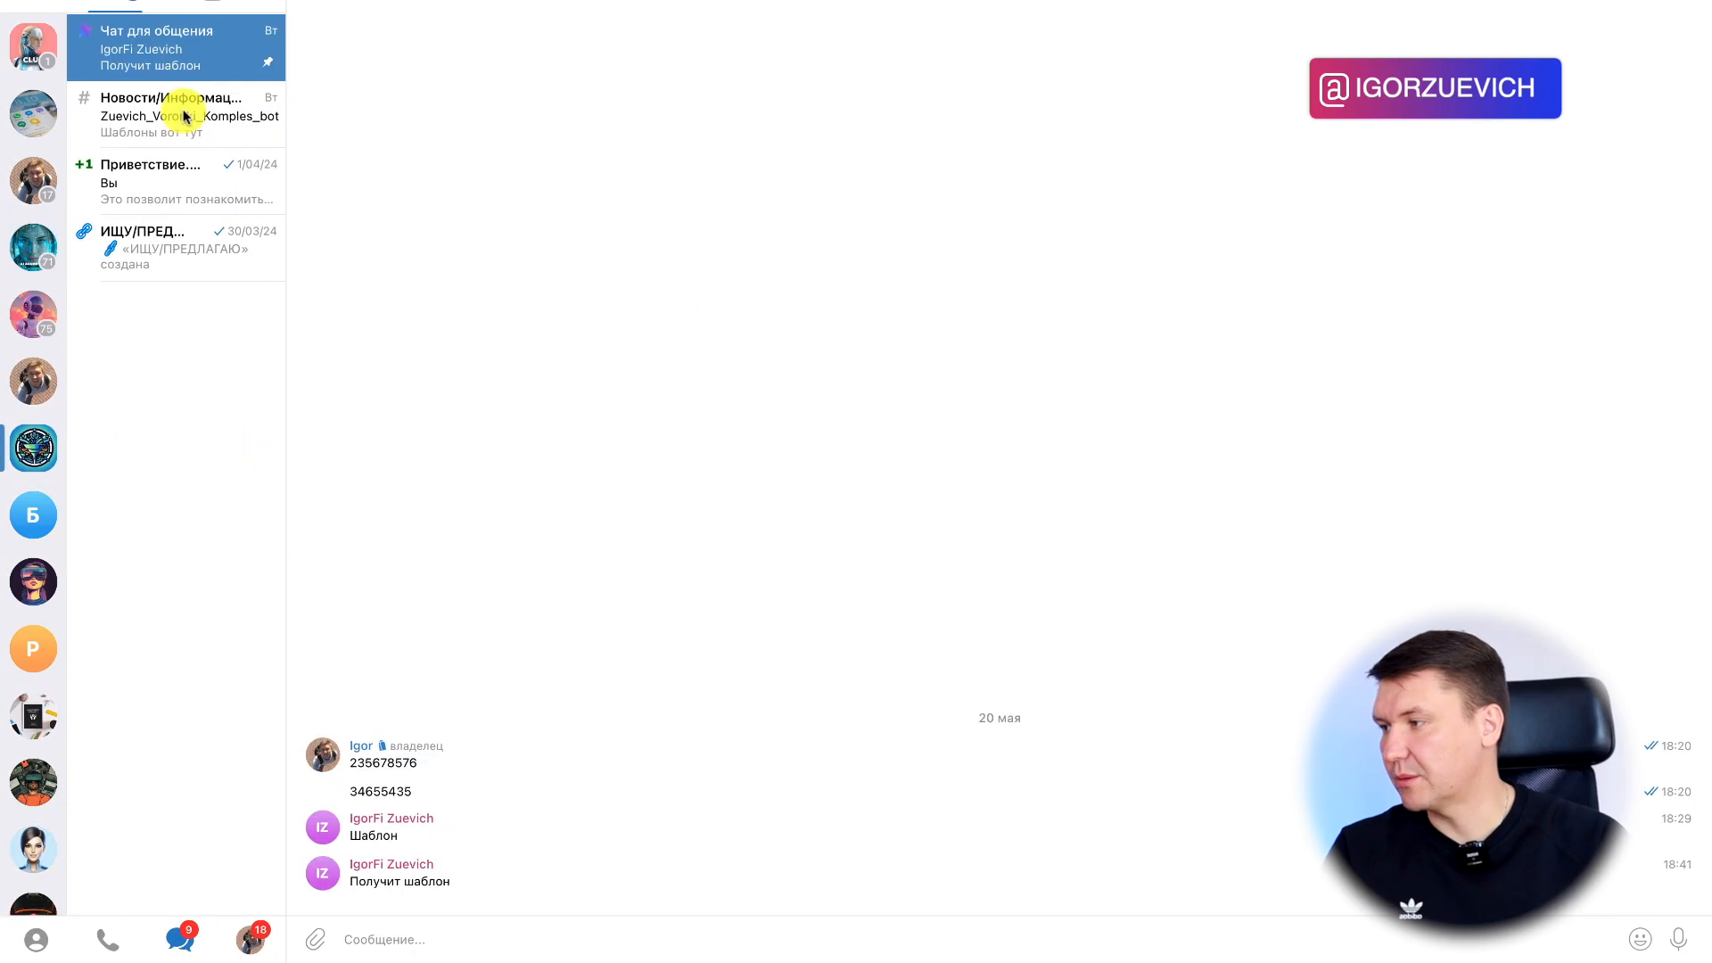
pyautogui.click(184, 116)
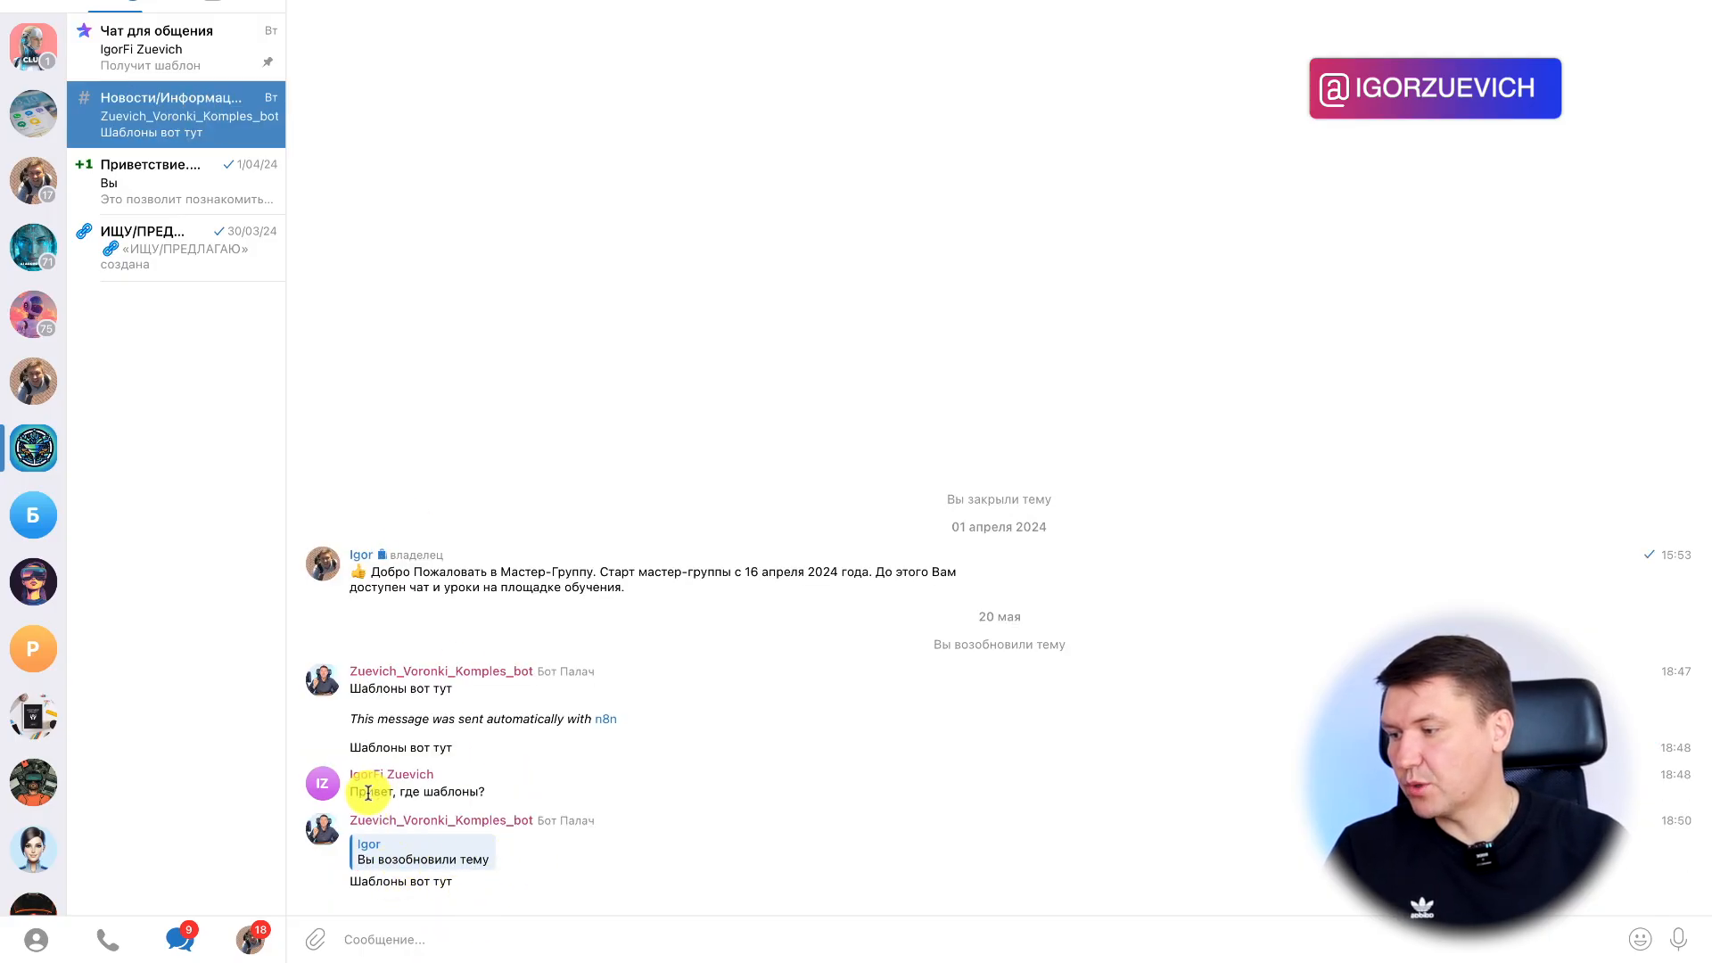
# Reply "Привет вот тут" to the message "Привет, где шаблоны?" in the topic
pyautogui.moveTo(358, 793); pyautogui.dragTo(484, 797)
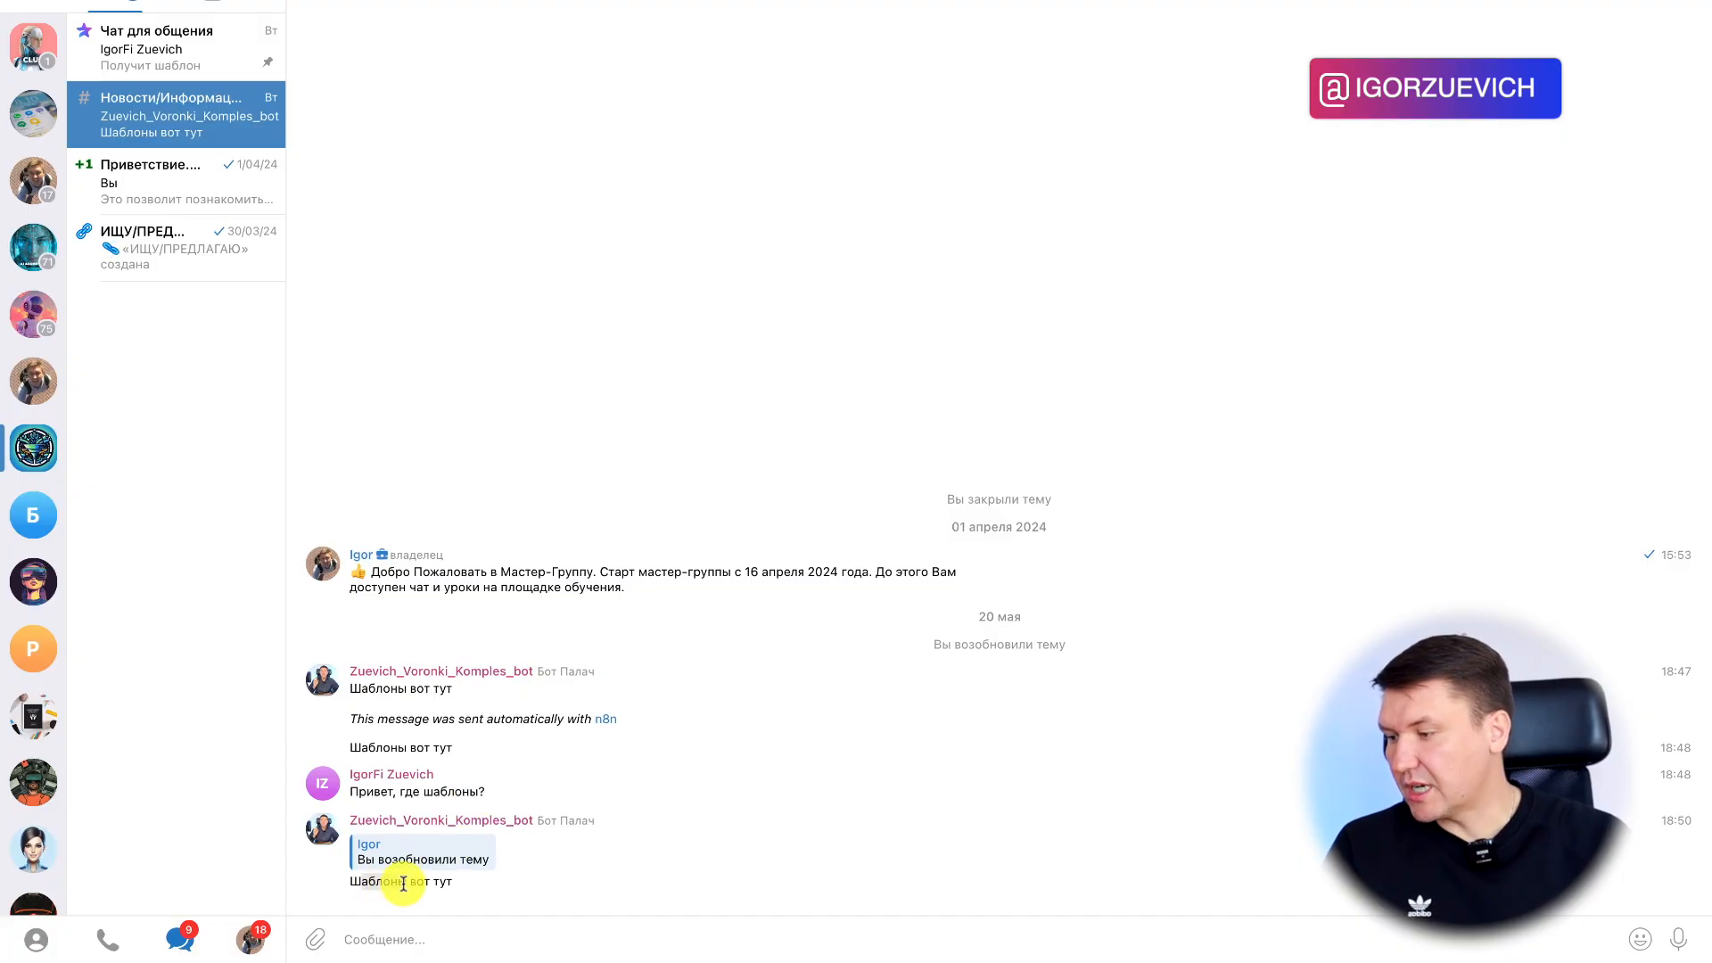
pyautogui.moveTo(443, 883); pyautogui.dragTo(392, 885)
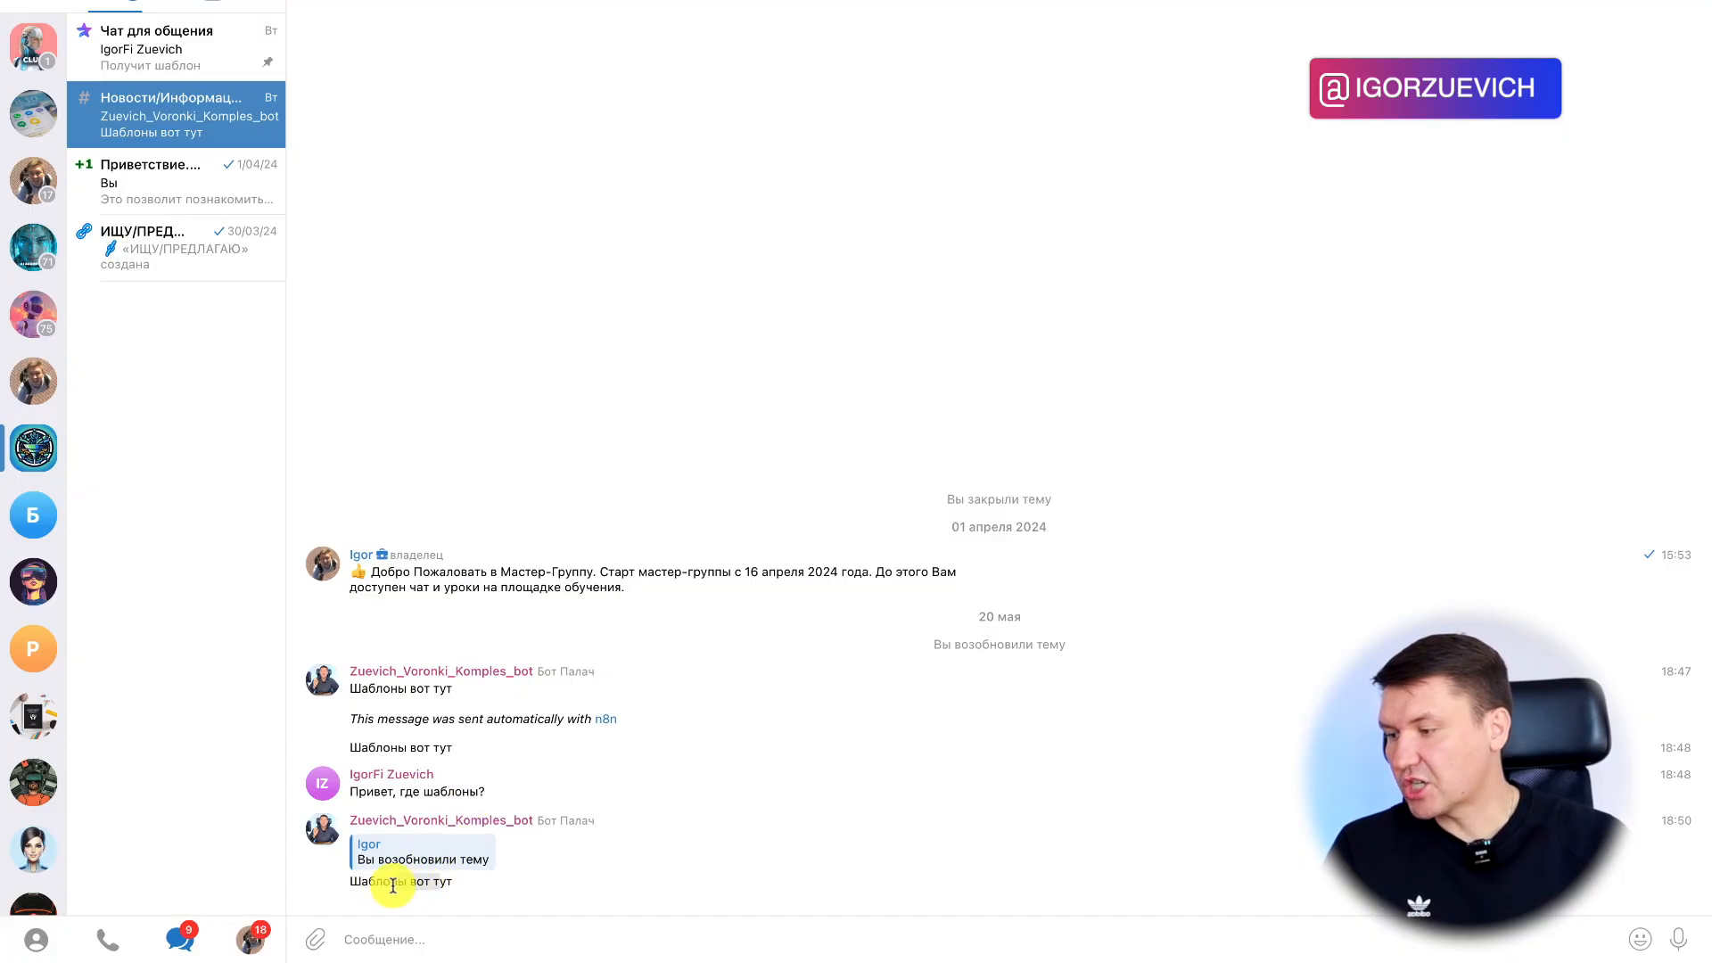
pyautogui.rightClick(515, 789)
pyautogui.click(557, 721)
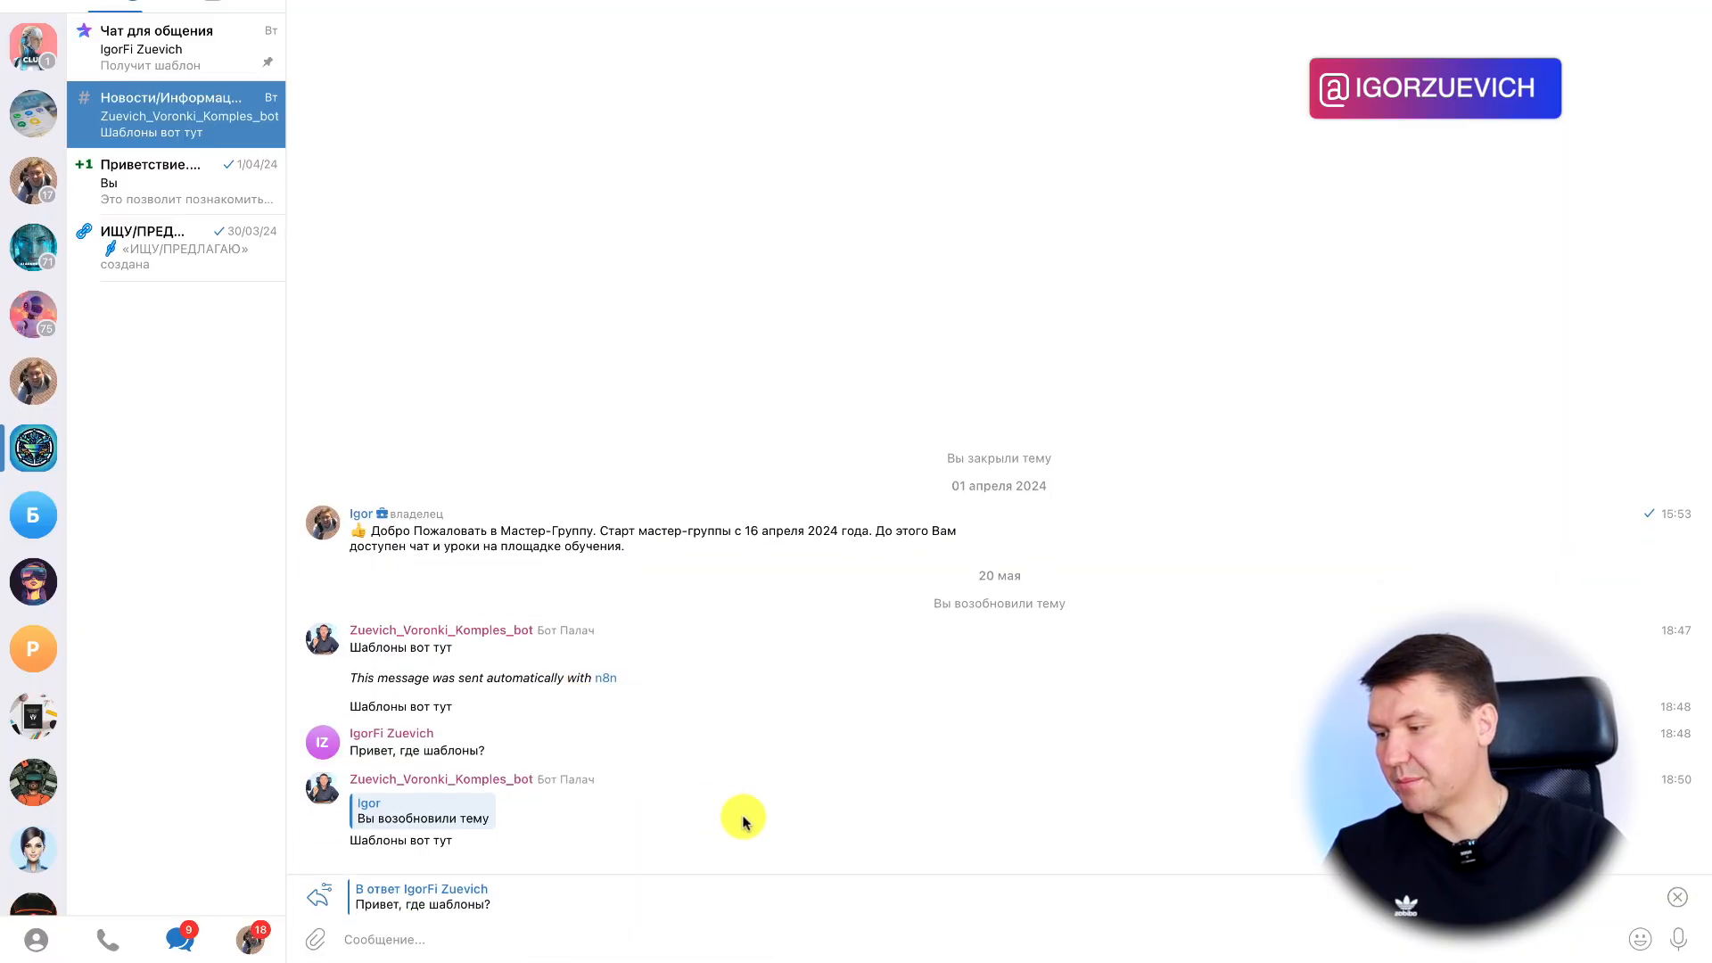
pyautogui.click(408, 933)
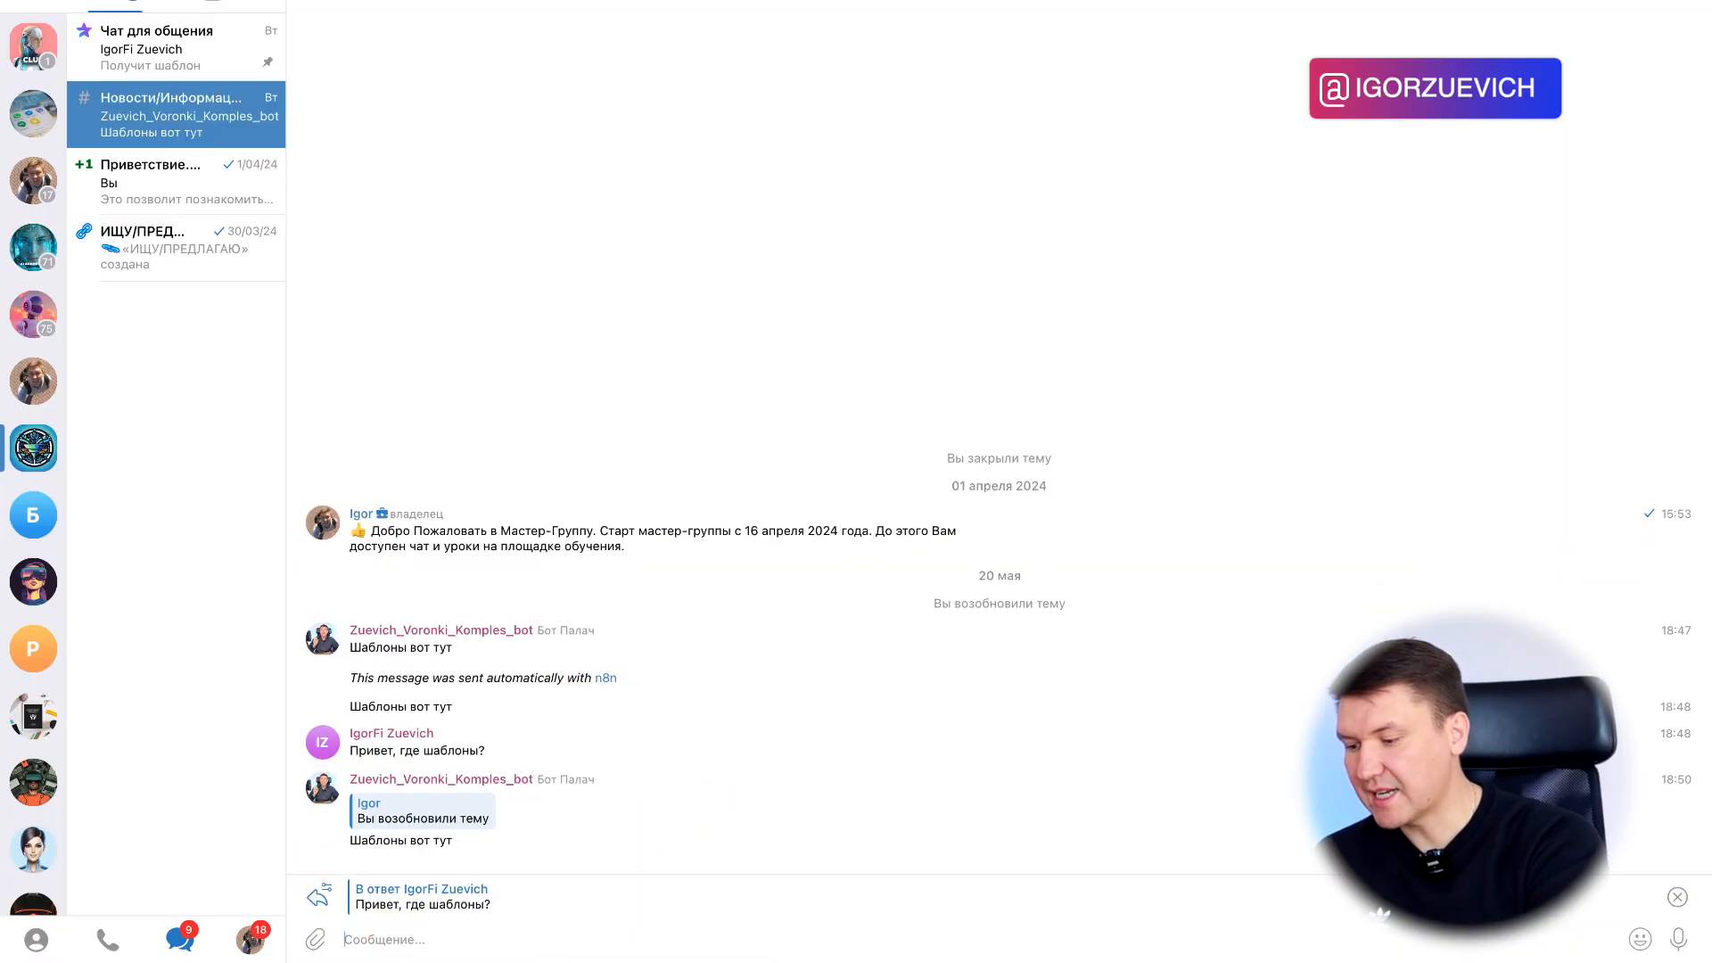
pyautogui.write('Привет вот тут')
pyautogui.press('Return')
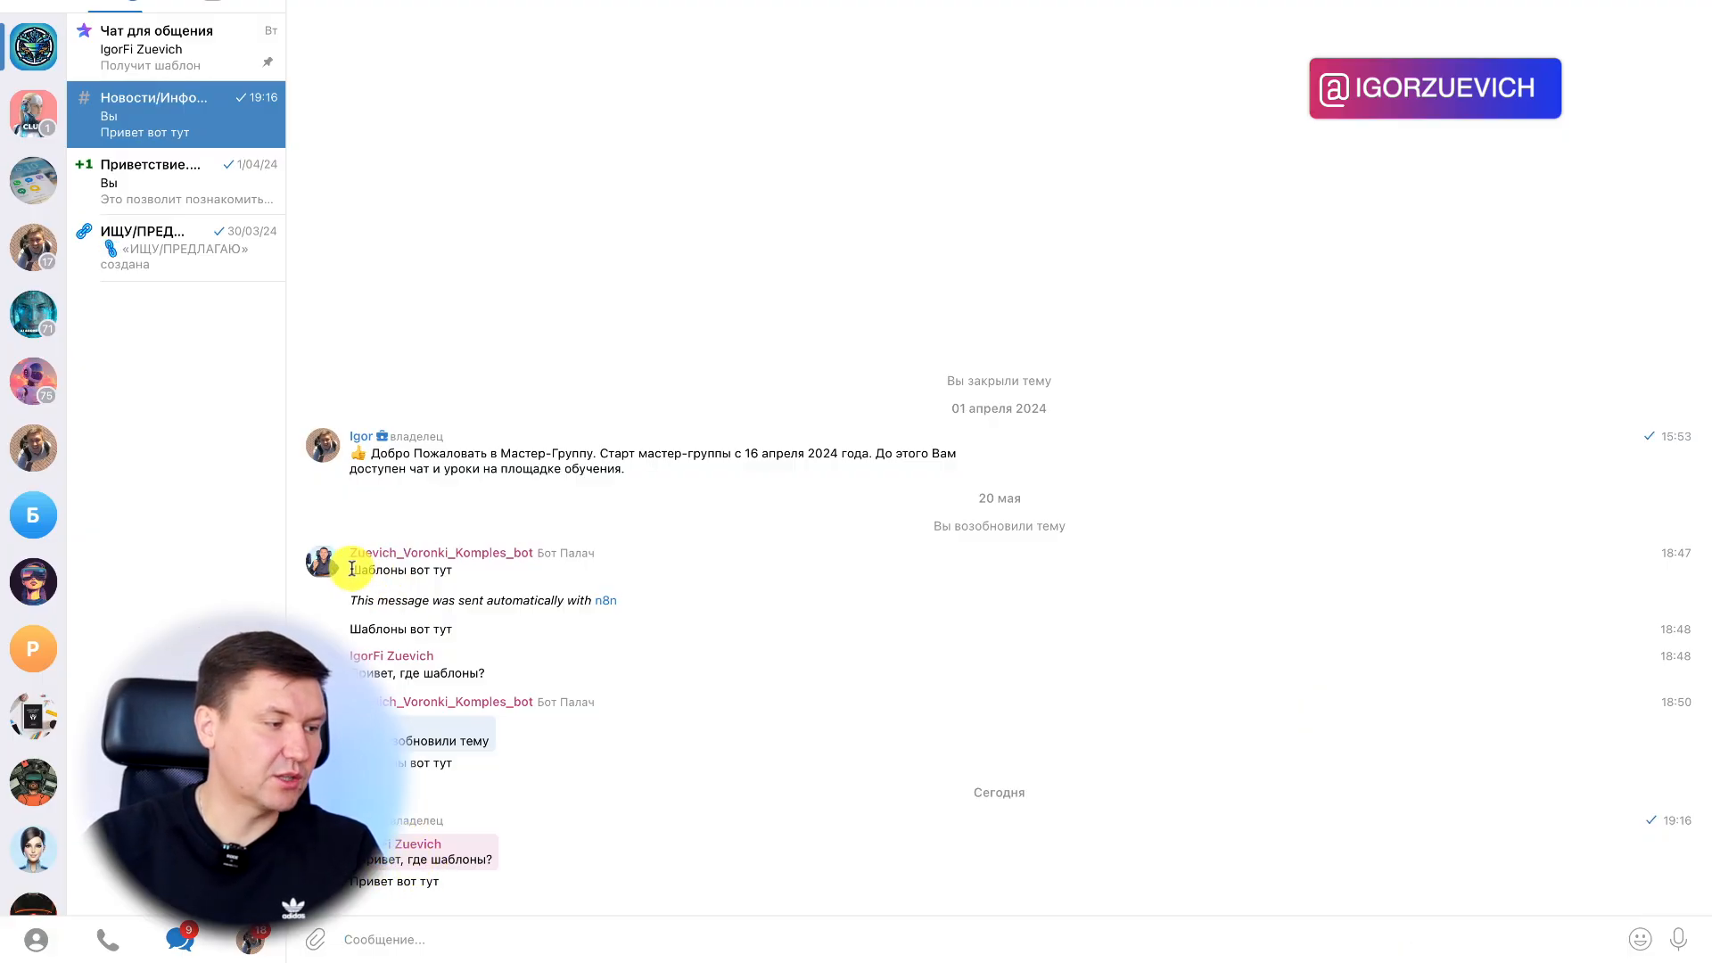
# Switch back to n8n in Chrome, close the If settings, check the workflow's executions list and return to the editor
pyautogui.moveTo(352, 569); pyautogui.dragTo(438, 573)
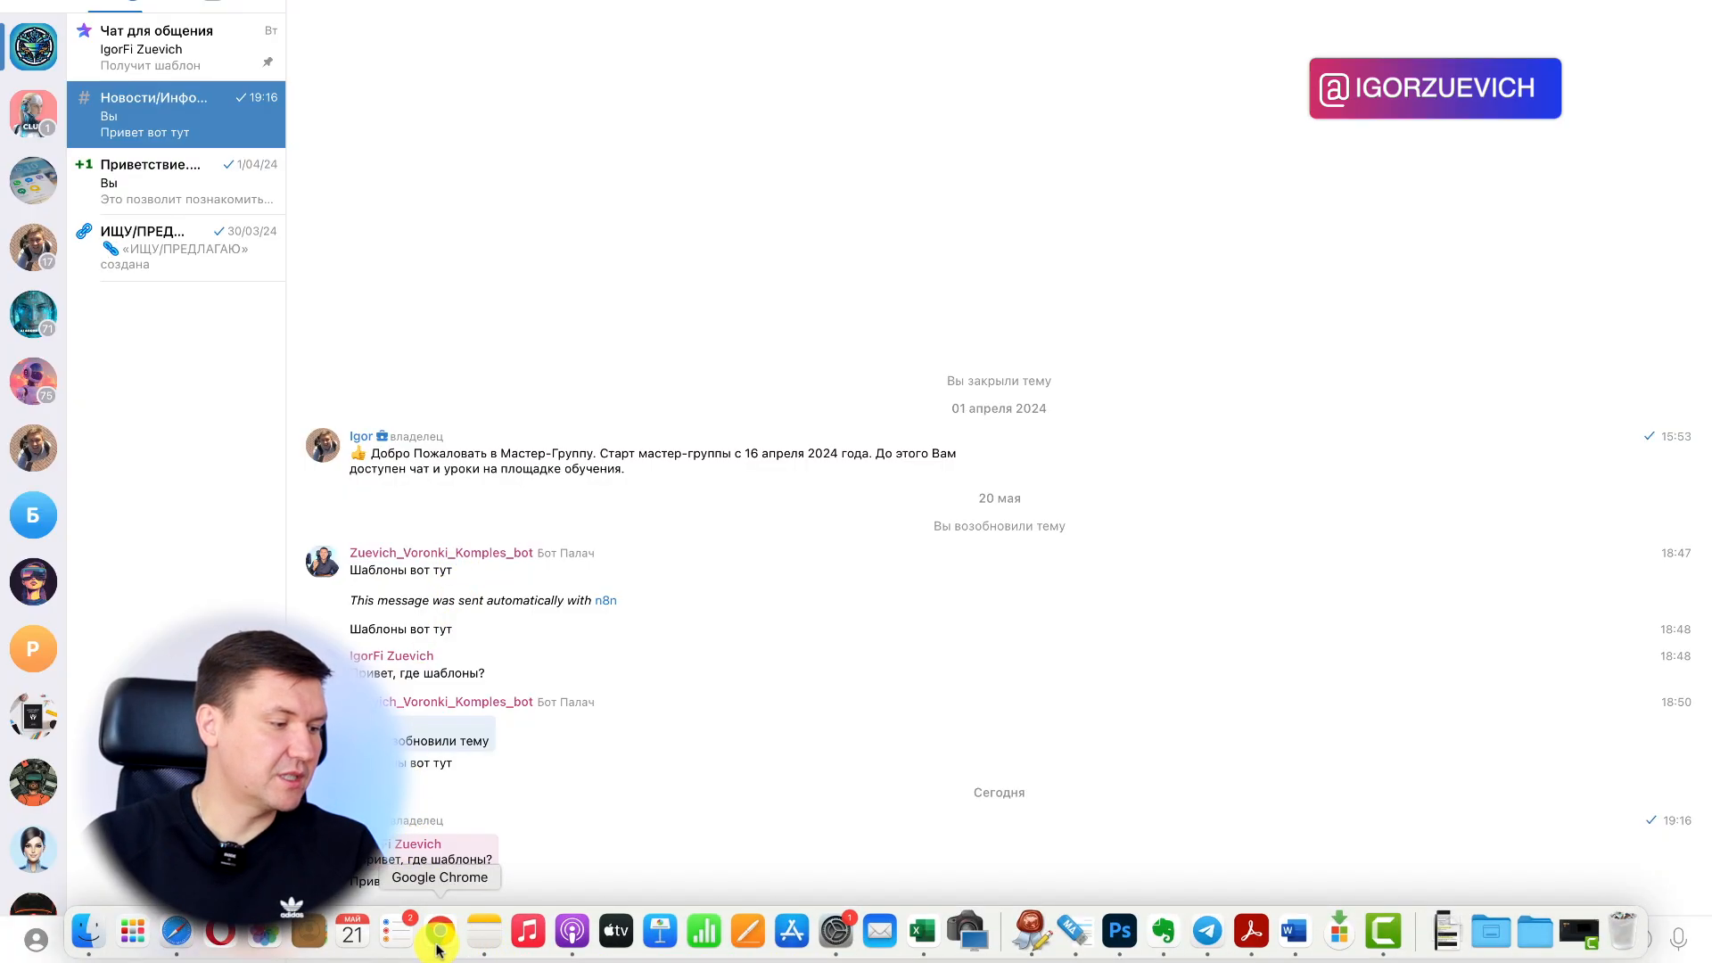
pyautogui.click(438, 941)
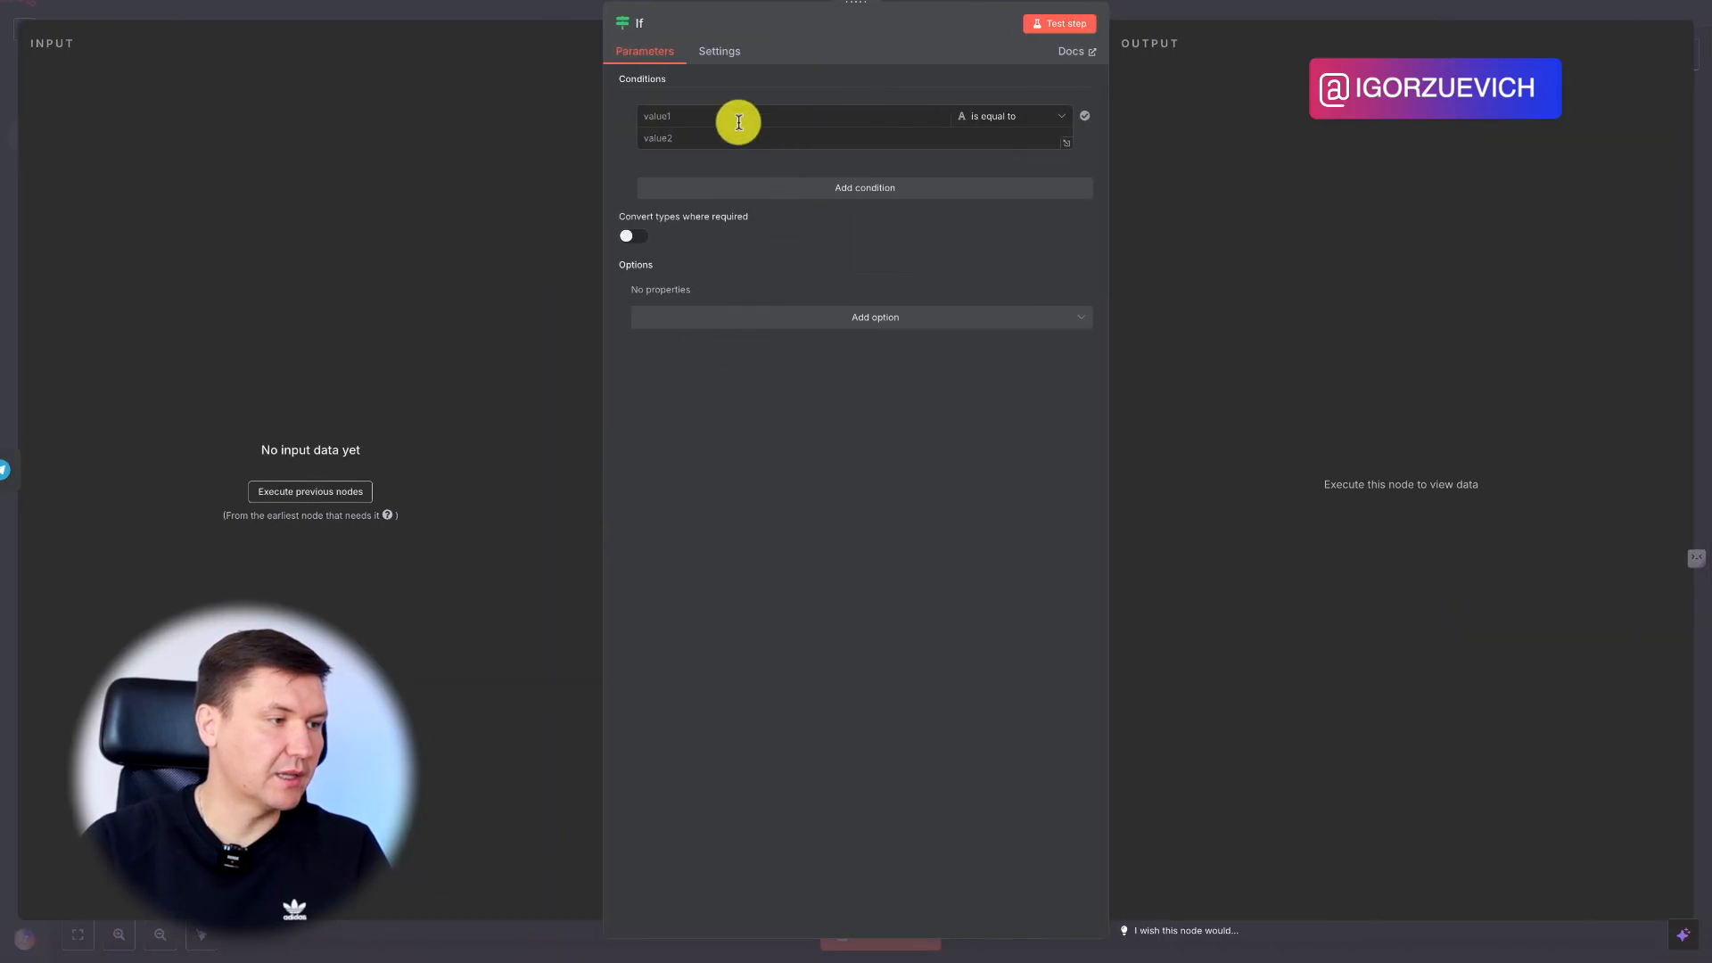
pyautogui.click(760, 120)
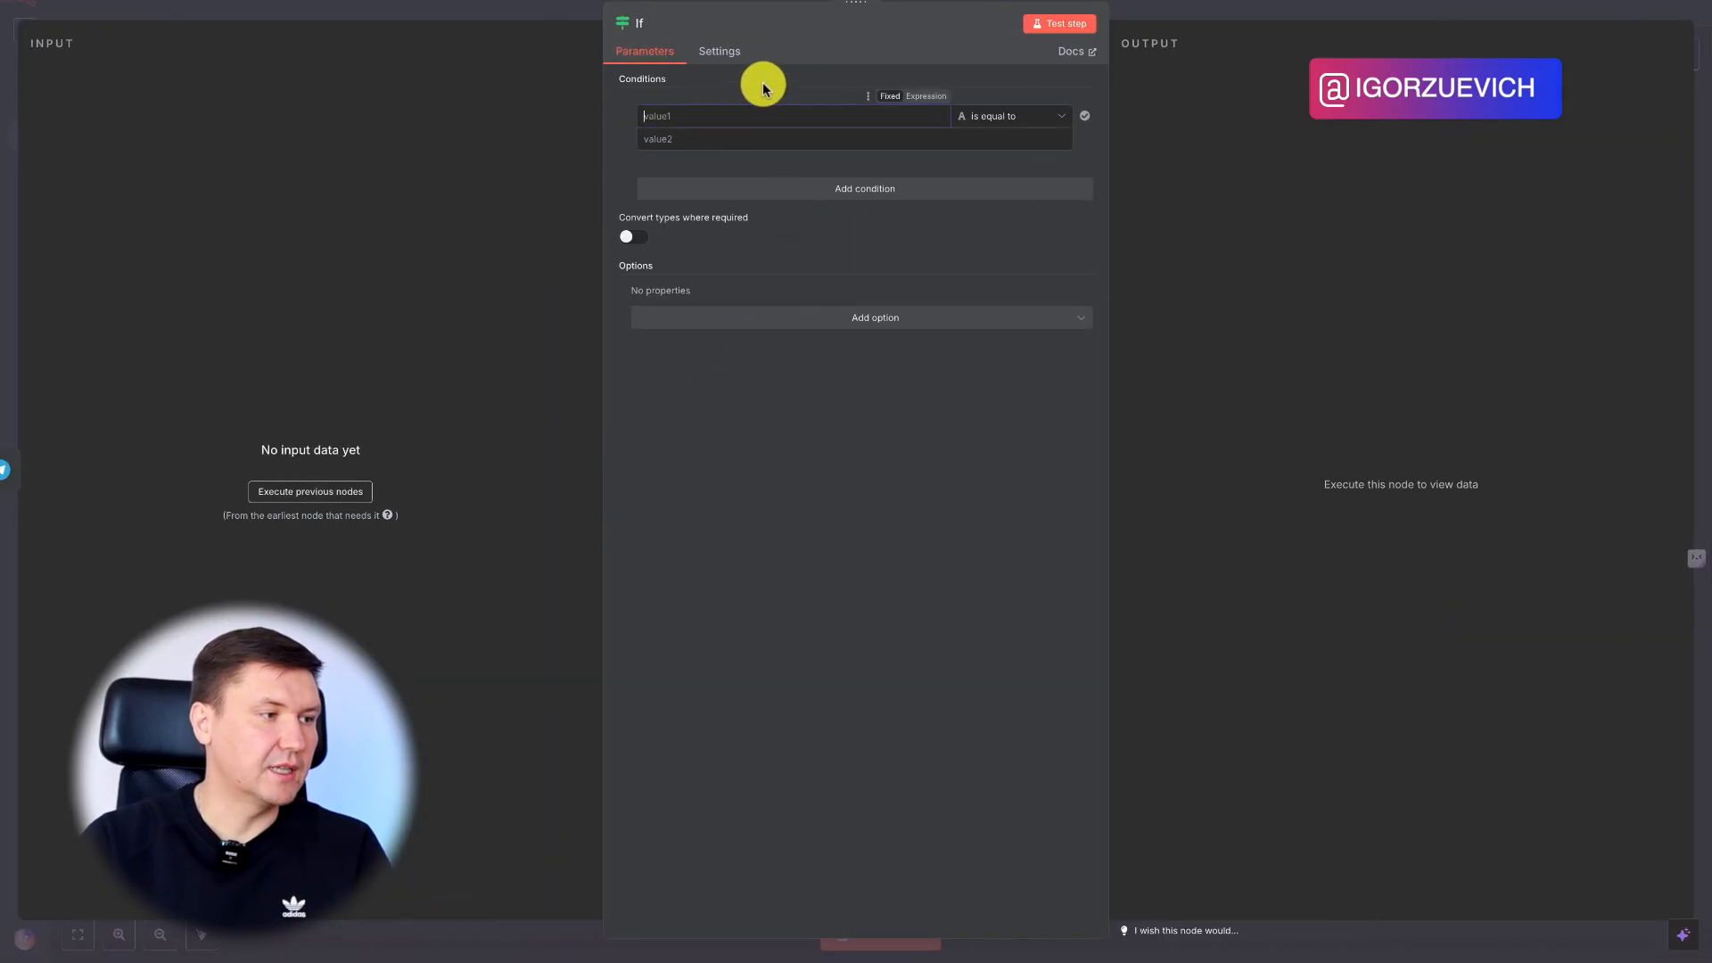
pyautogui.click(1155, 7)
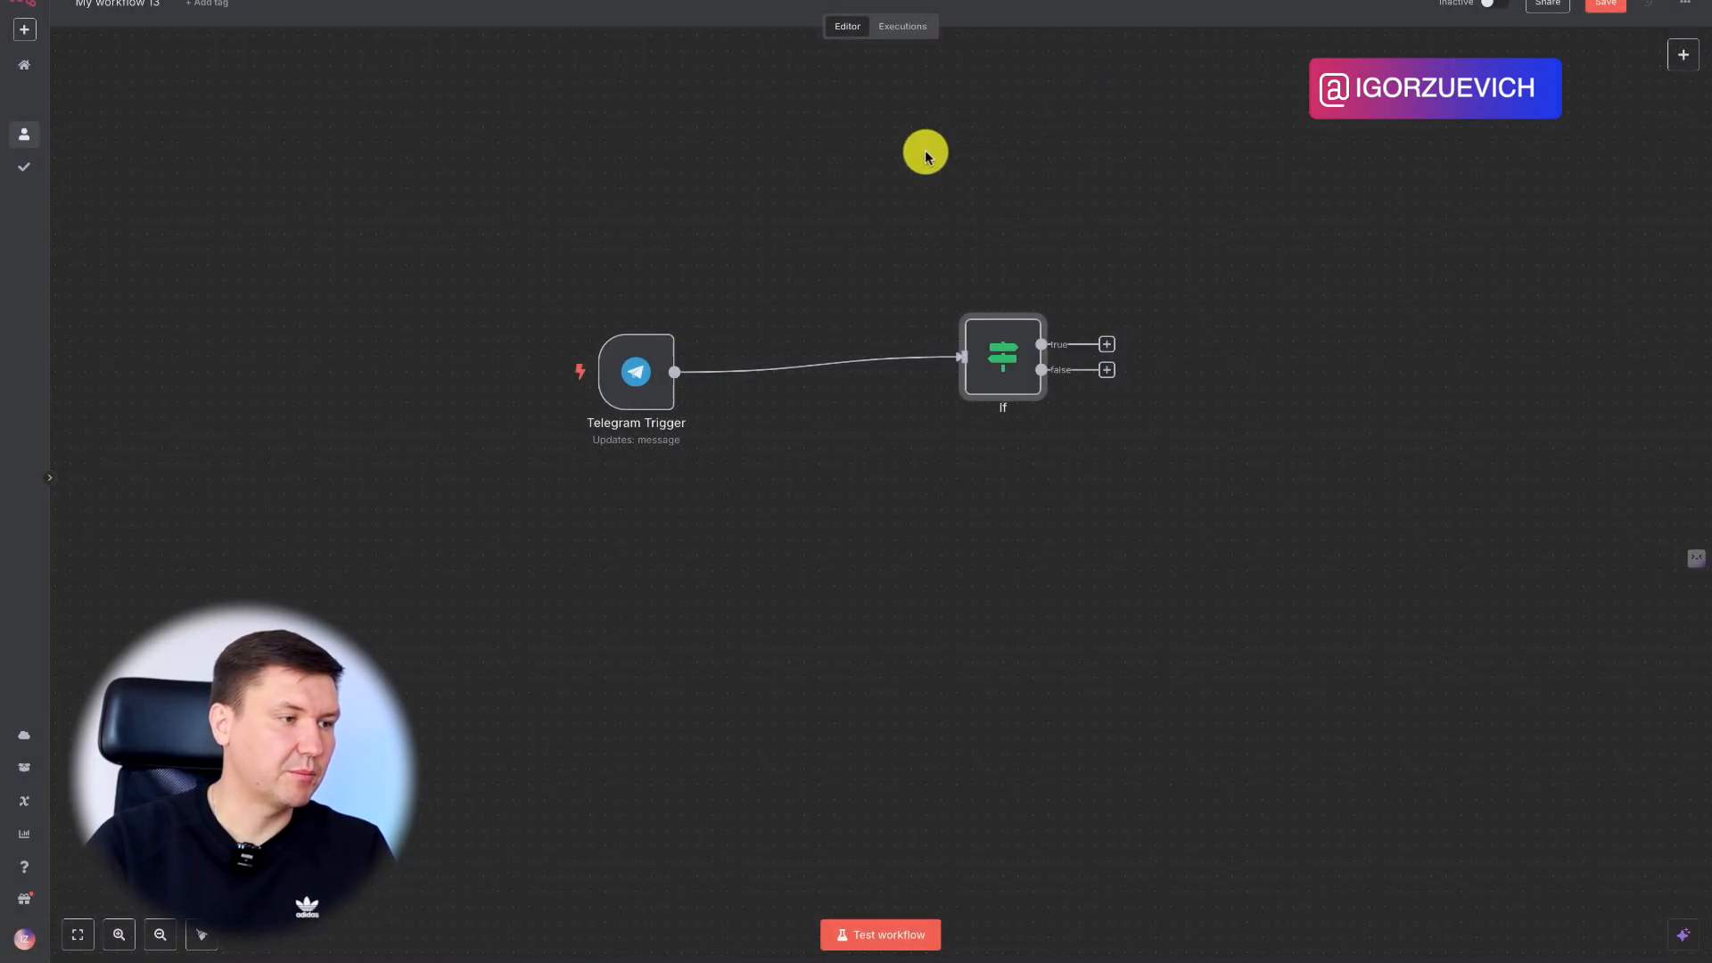
pyautogui.click(902, 26)
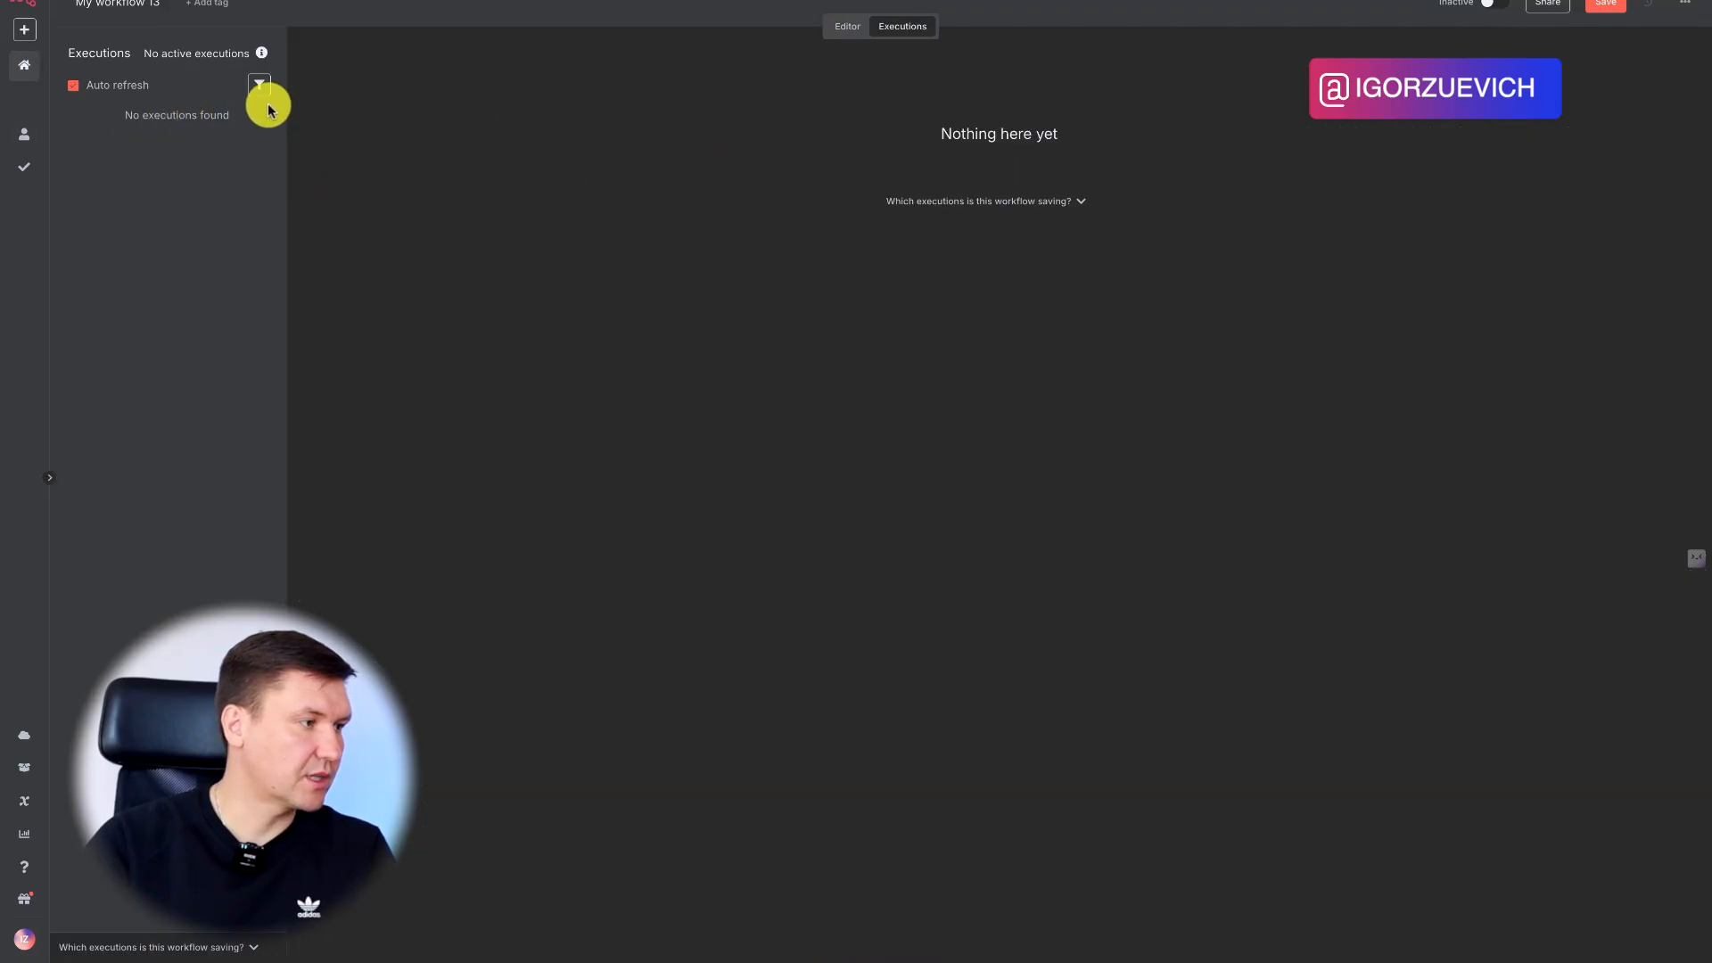
pyautogui.moveTo(226, 58)
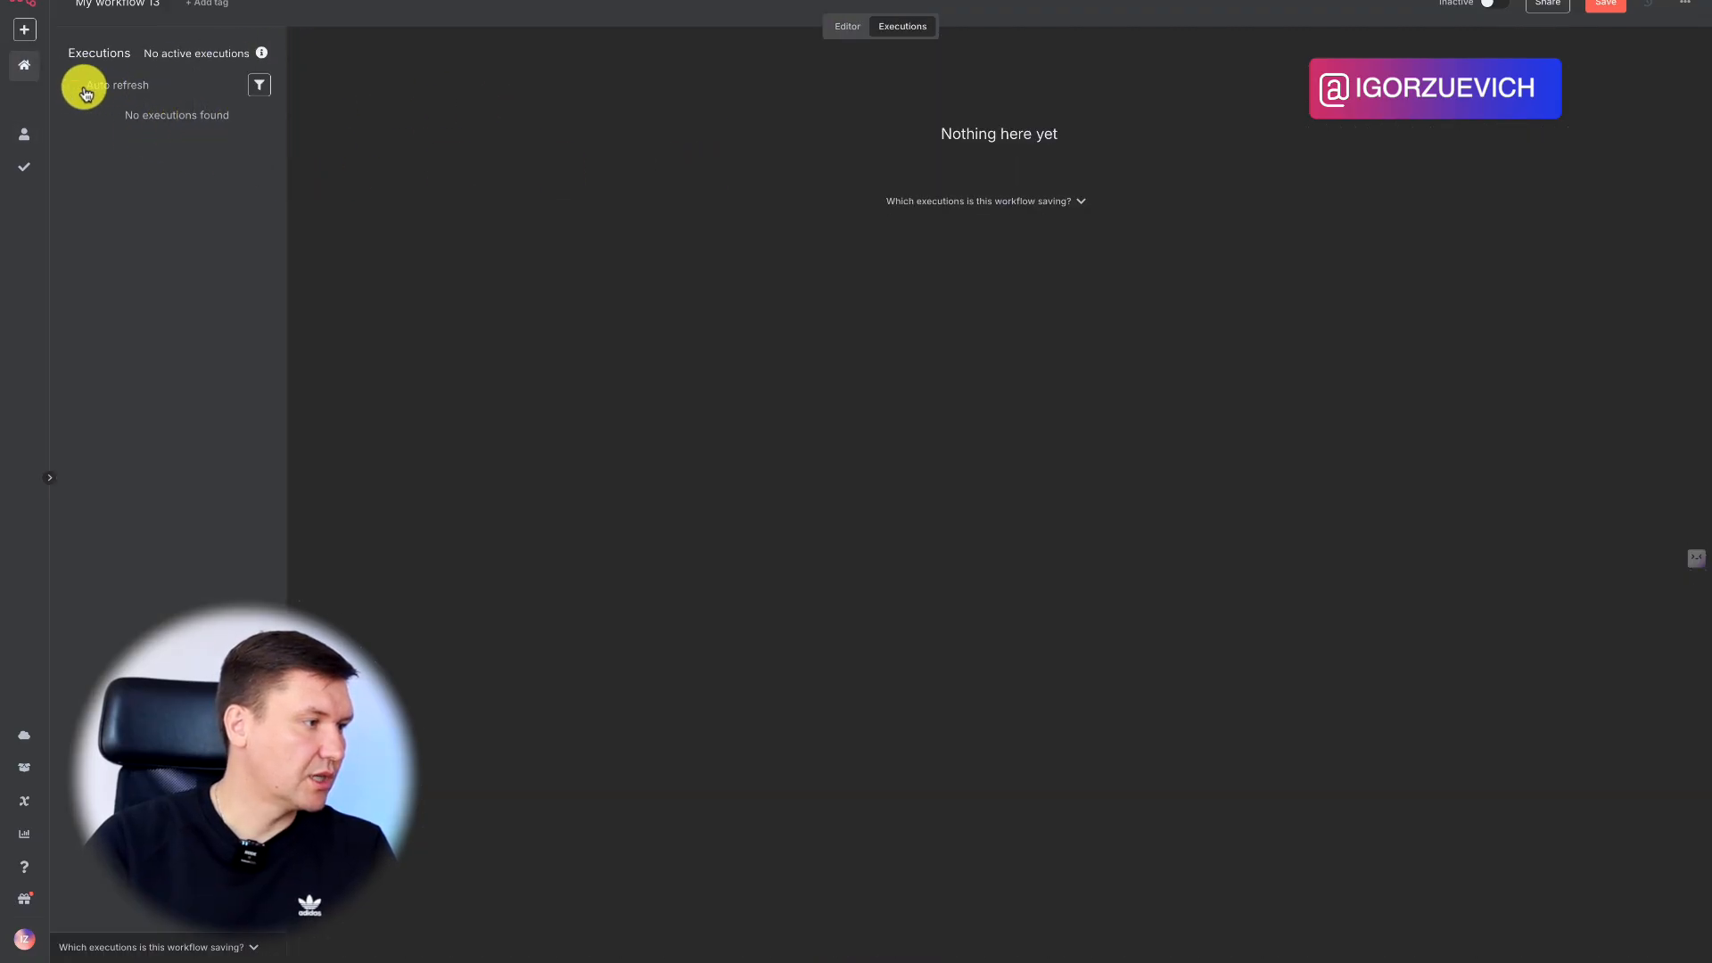
pyautogui.click(845, 25)
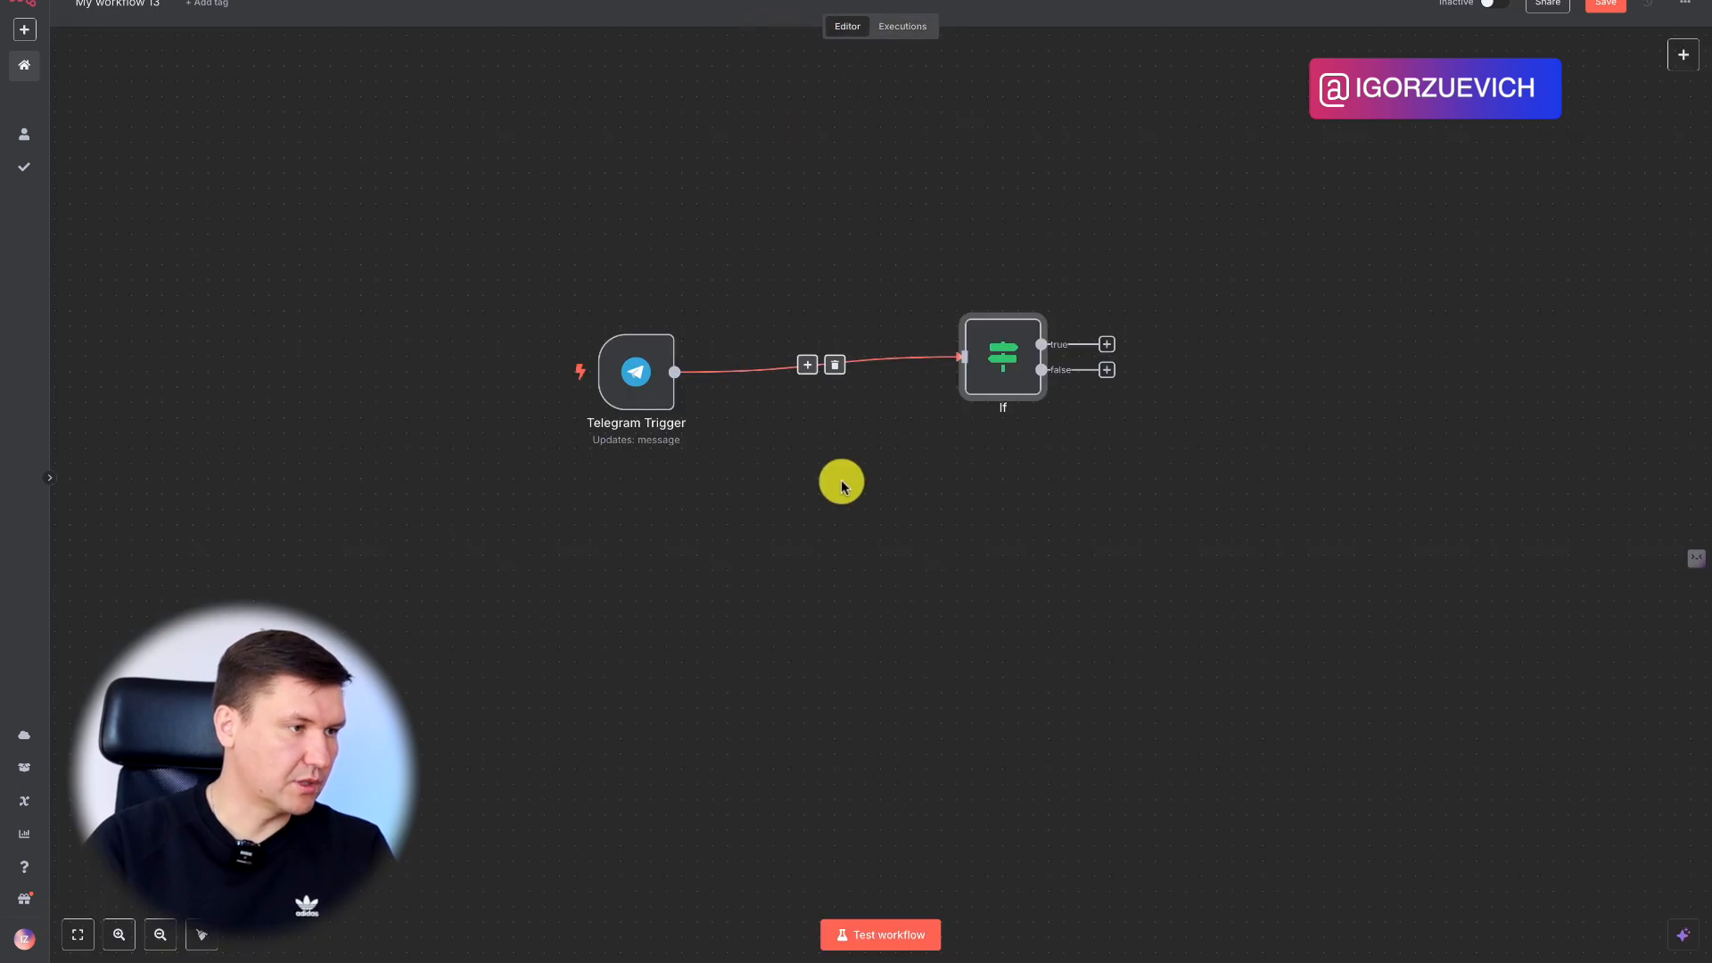
# Test the workflow and examine the Telegram message data received by the Telegram Trigger
pyautogui.hotkey('ctrl', 'Return')
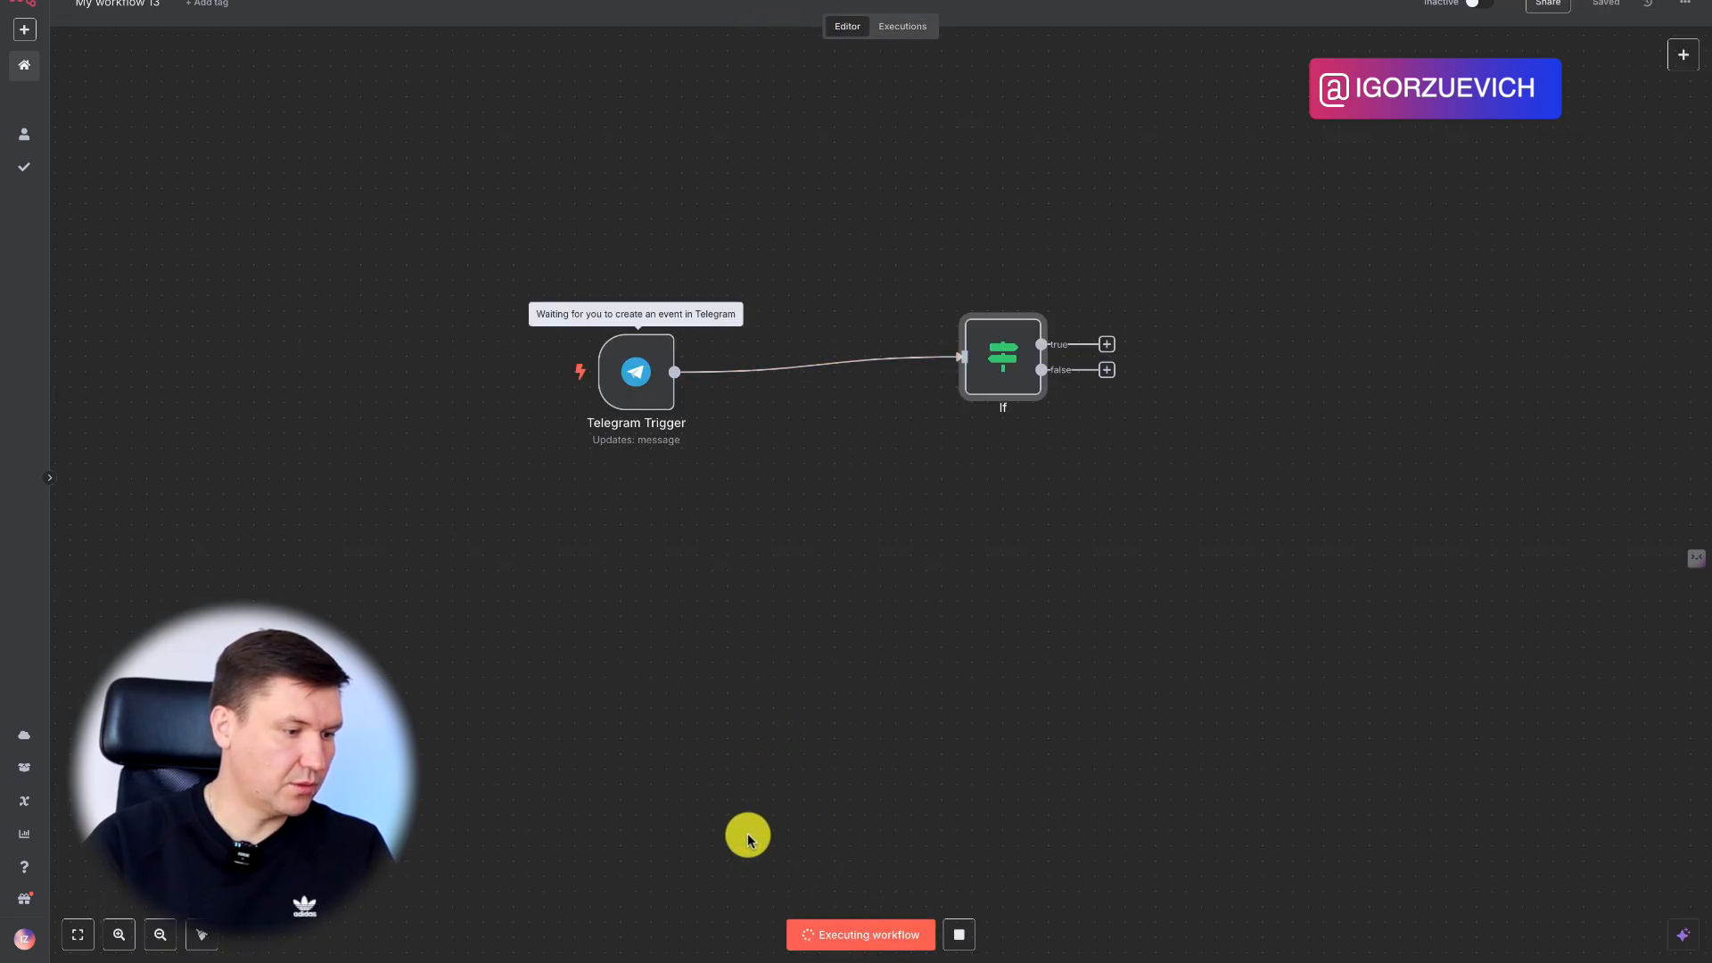
pyautogui.doubleClick(652, 356)
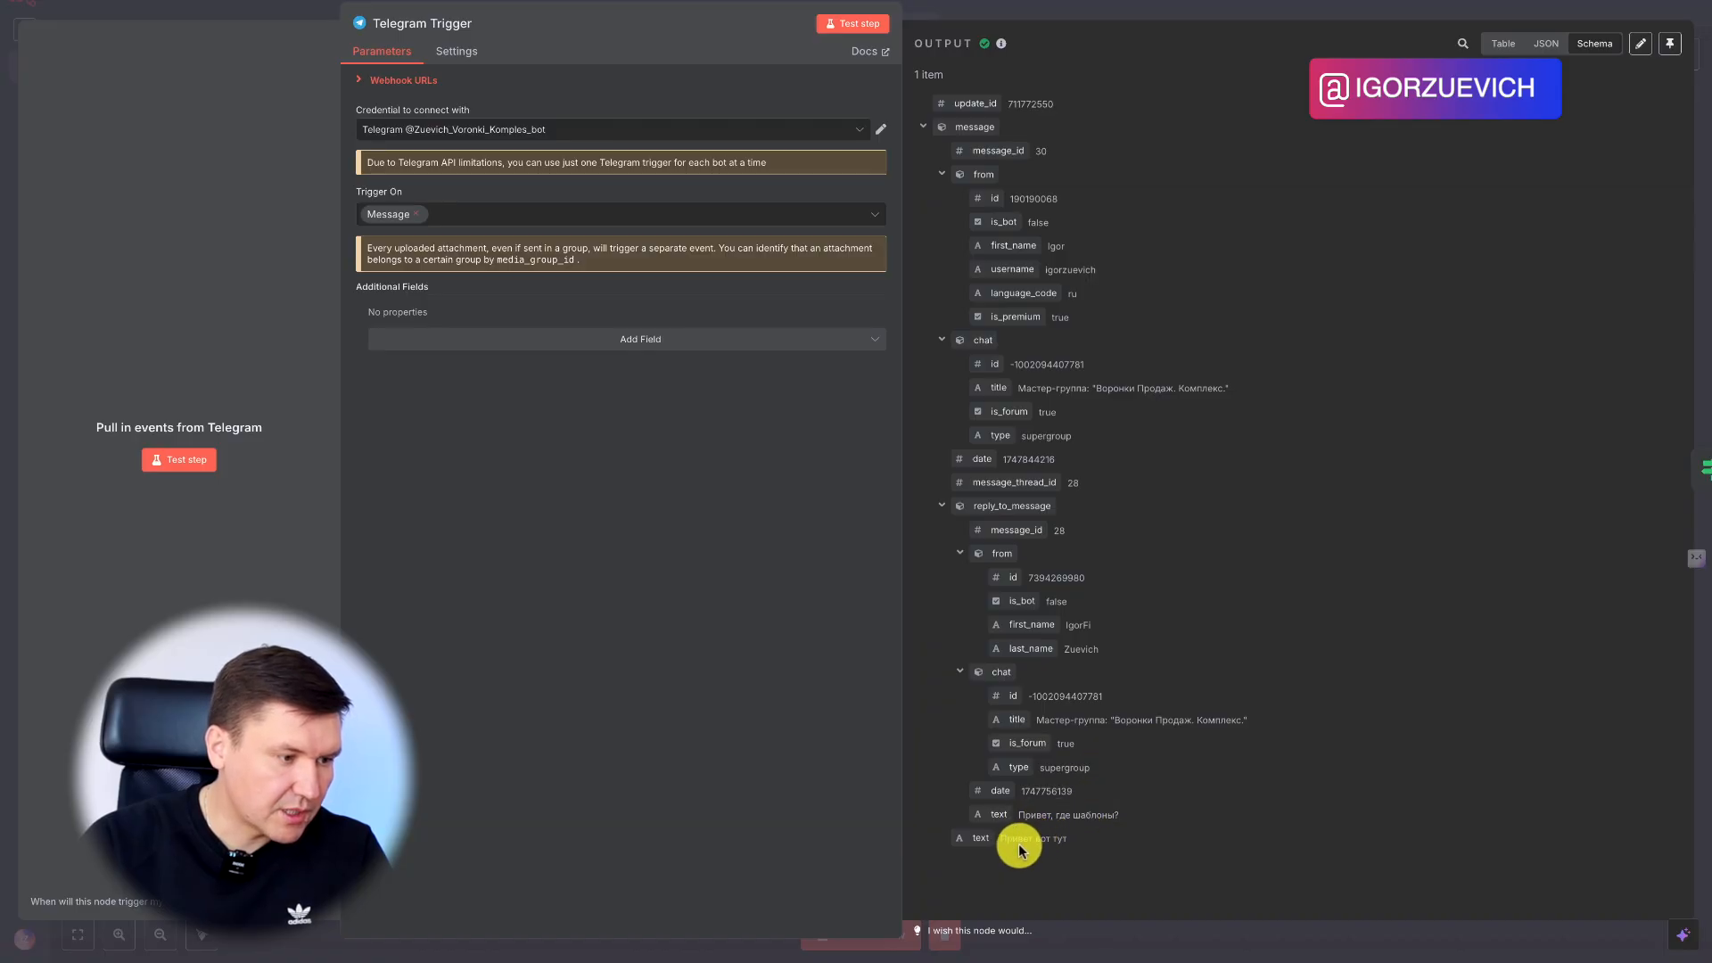
pyautogui.click(1042, 4)
# Open the If node and set its condition to check that {{$json["message"]["message_thread_id"] === undefined}} is true
pyautogui.doubleClick(998, 352)
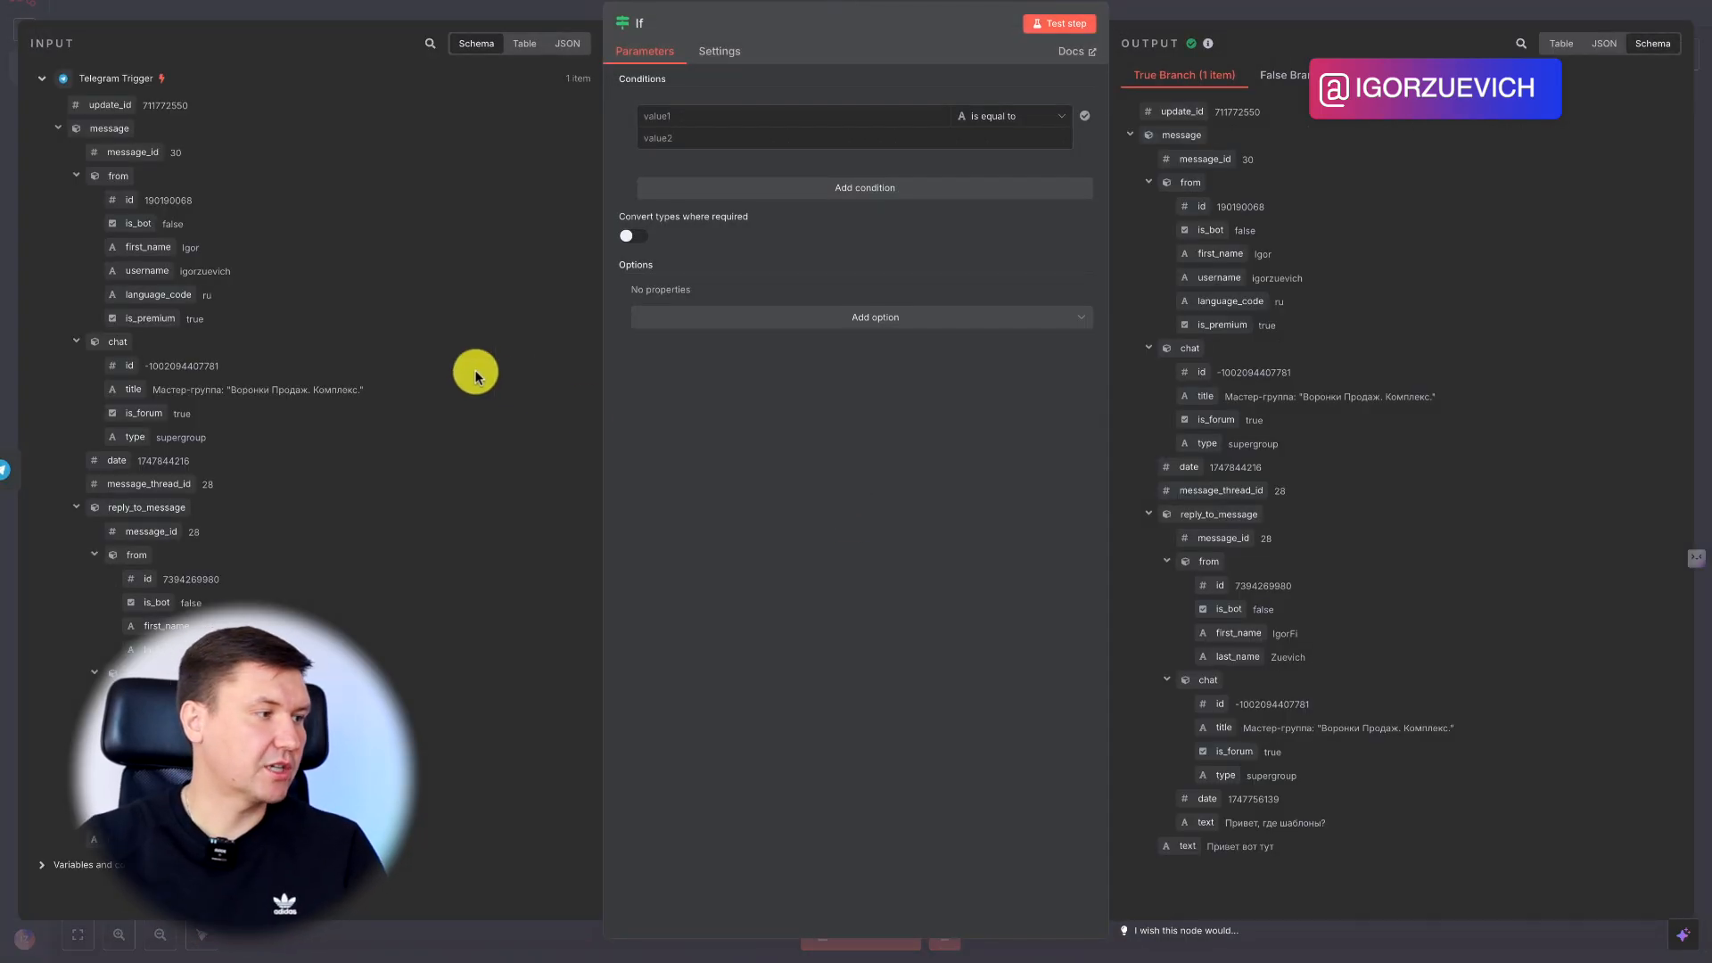
pyautogui.moveTo(174, 390); pyautogui.dragTo(325, 391)
pyautogui.click(325, 390)
pyautogui.moveTo(161, 369); pyautogui.dragTo(189, 368)
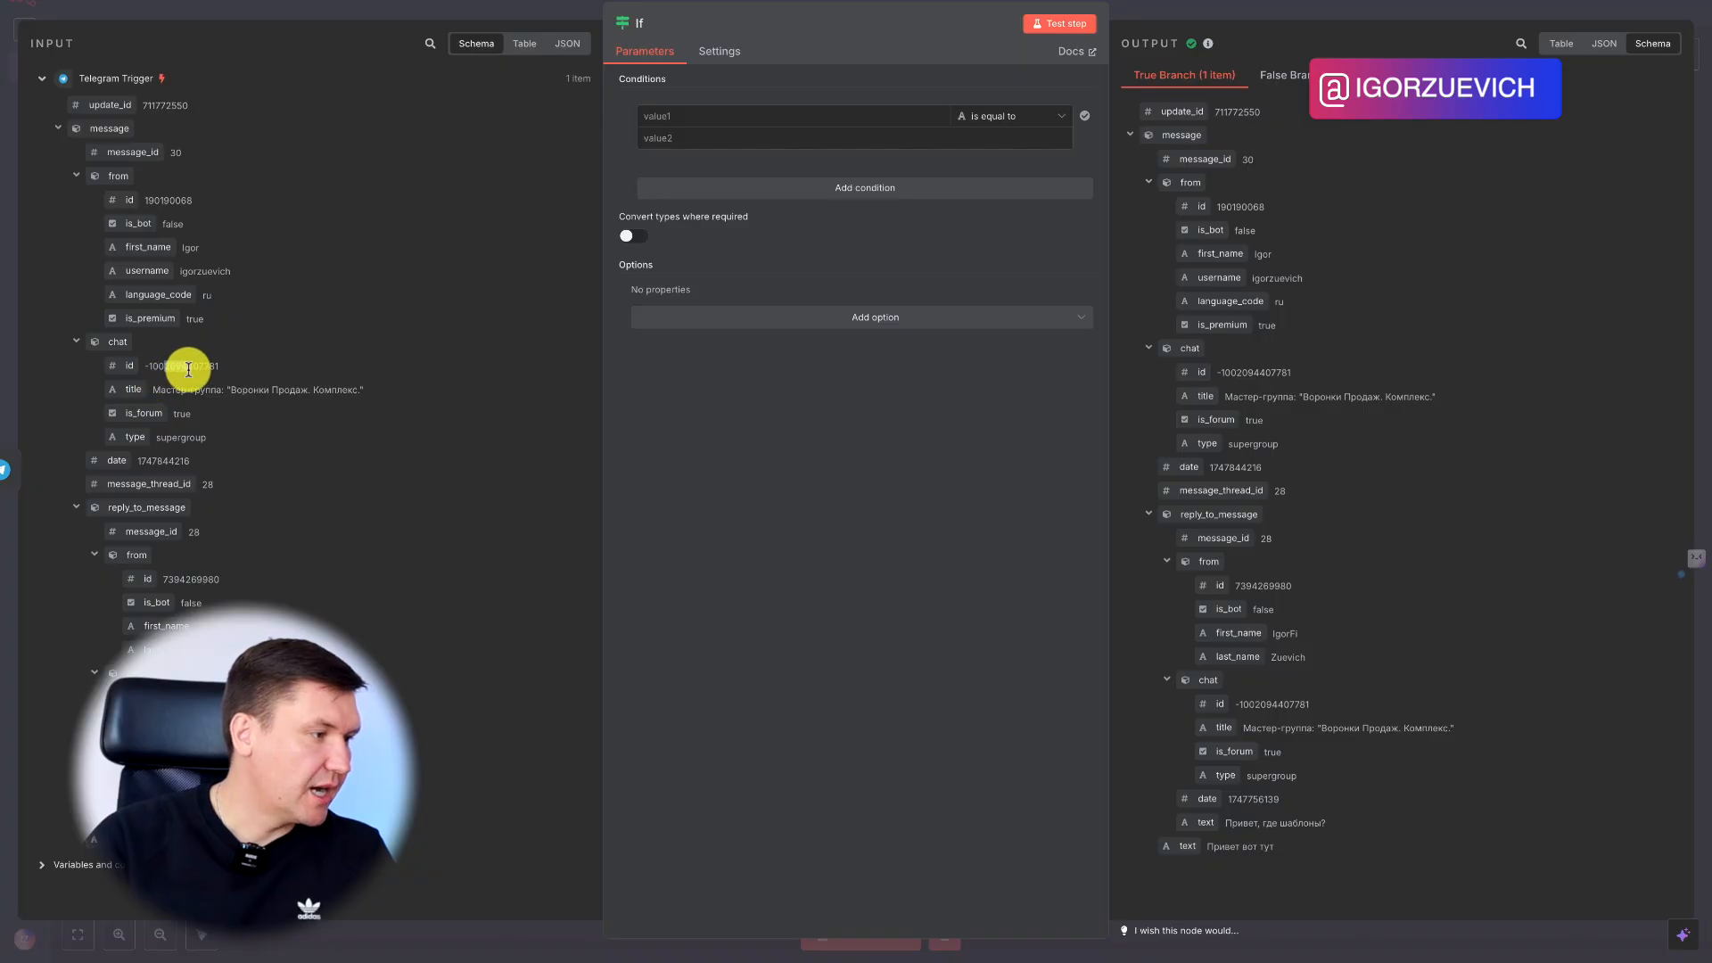
pyautogui.click(194, 368)
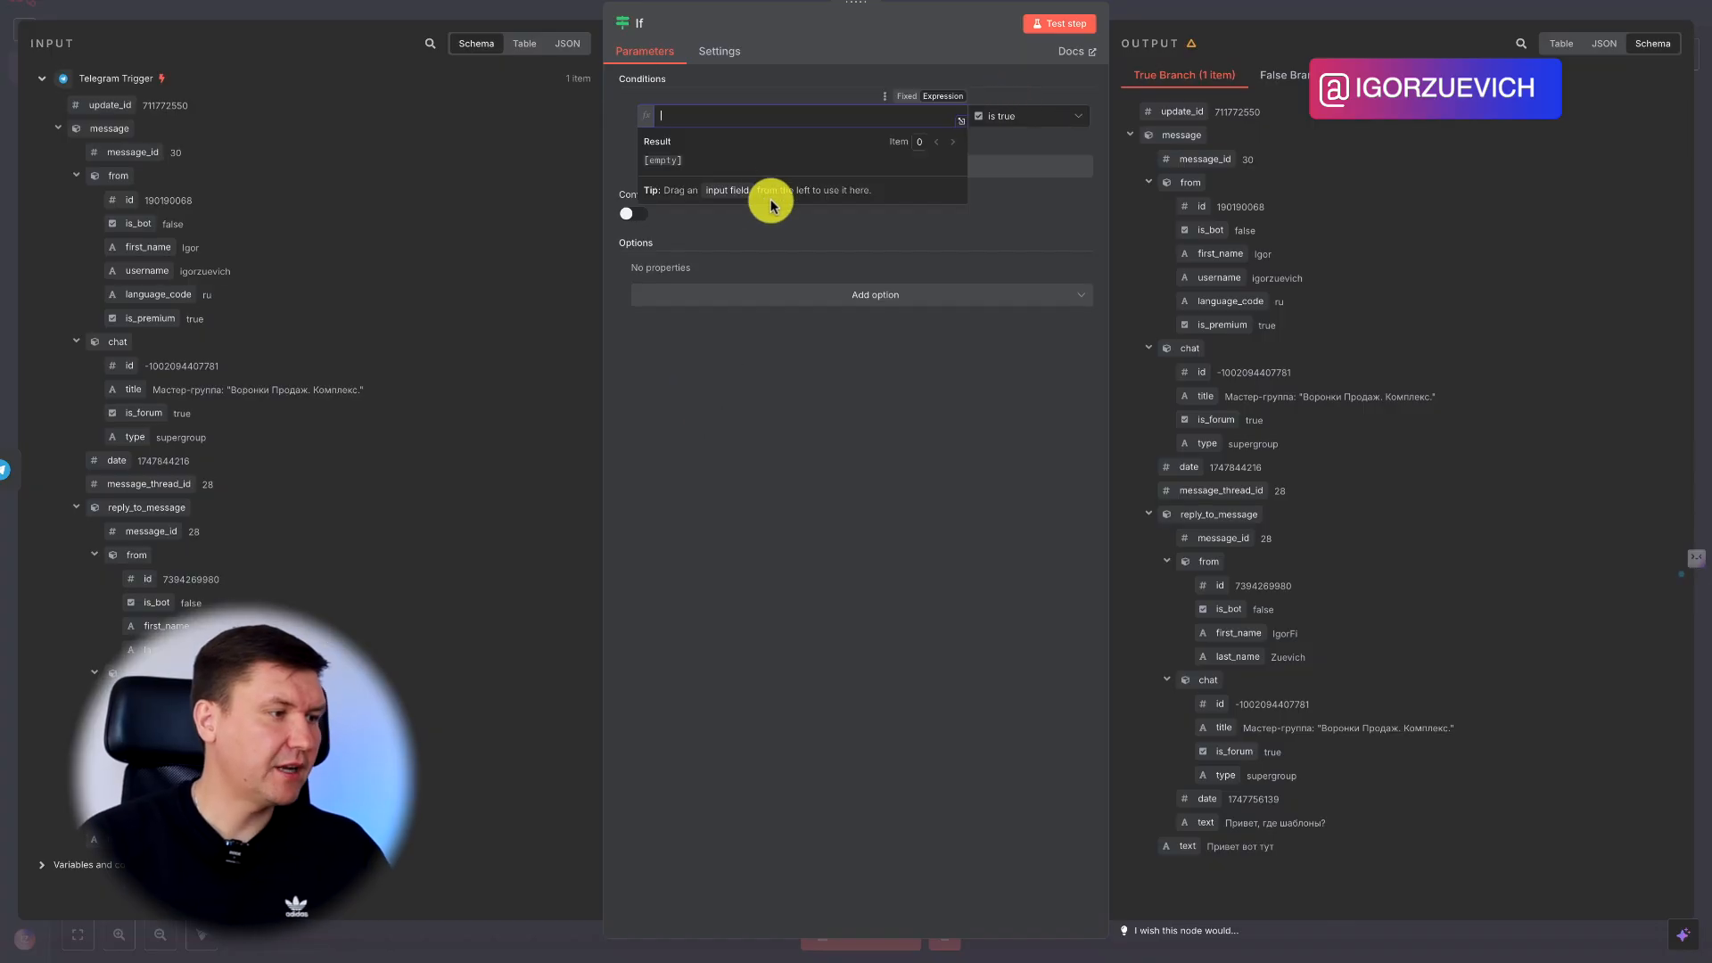
pyautogui.write('{{$json["message"]["message_thread_id"] === undefined}}')
pyautogui.click(831, 436)
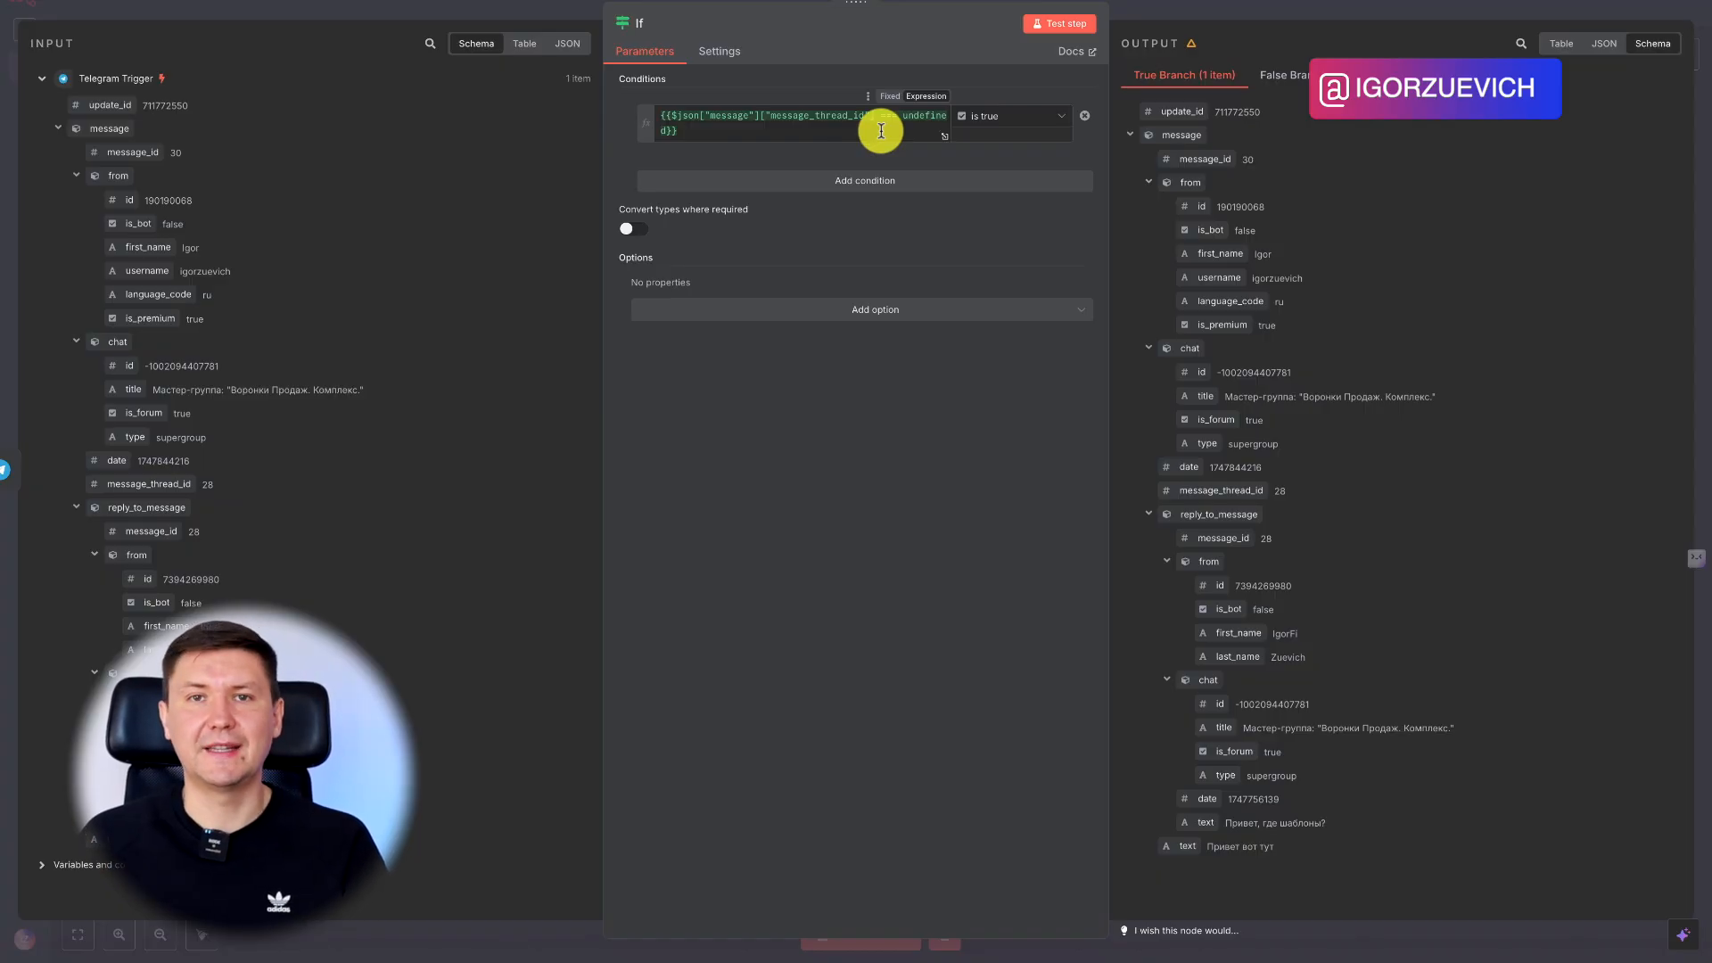
# Test the If node, view its False branch output and close the node settings
pyautogui.click(1066, 25)
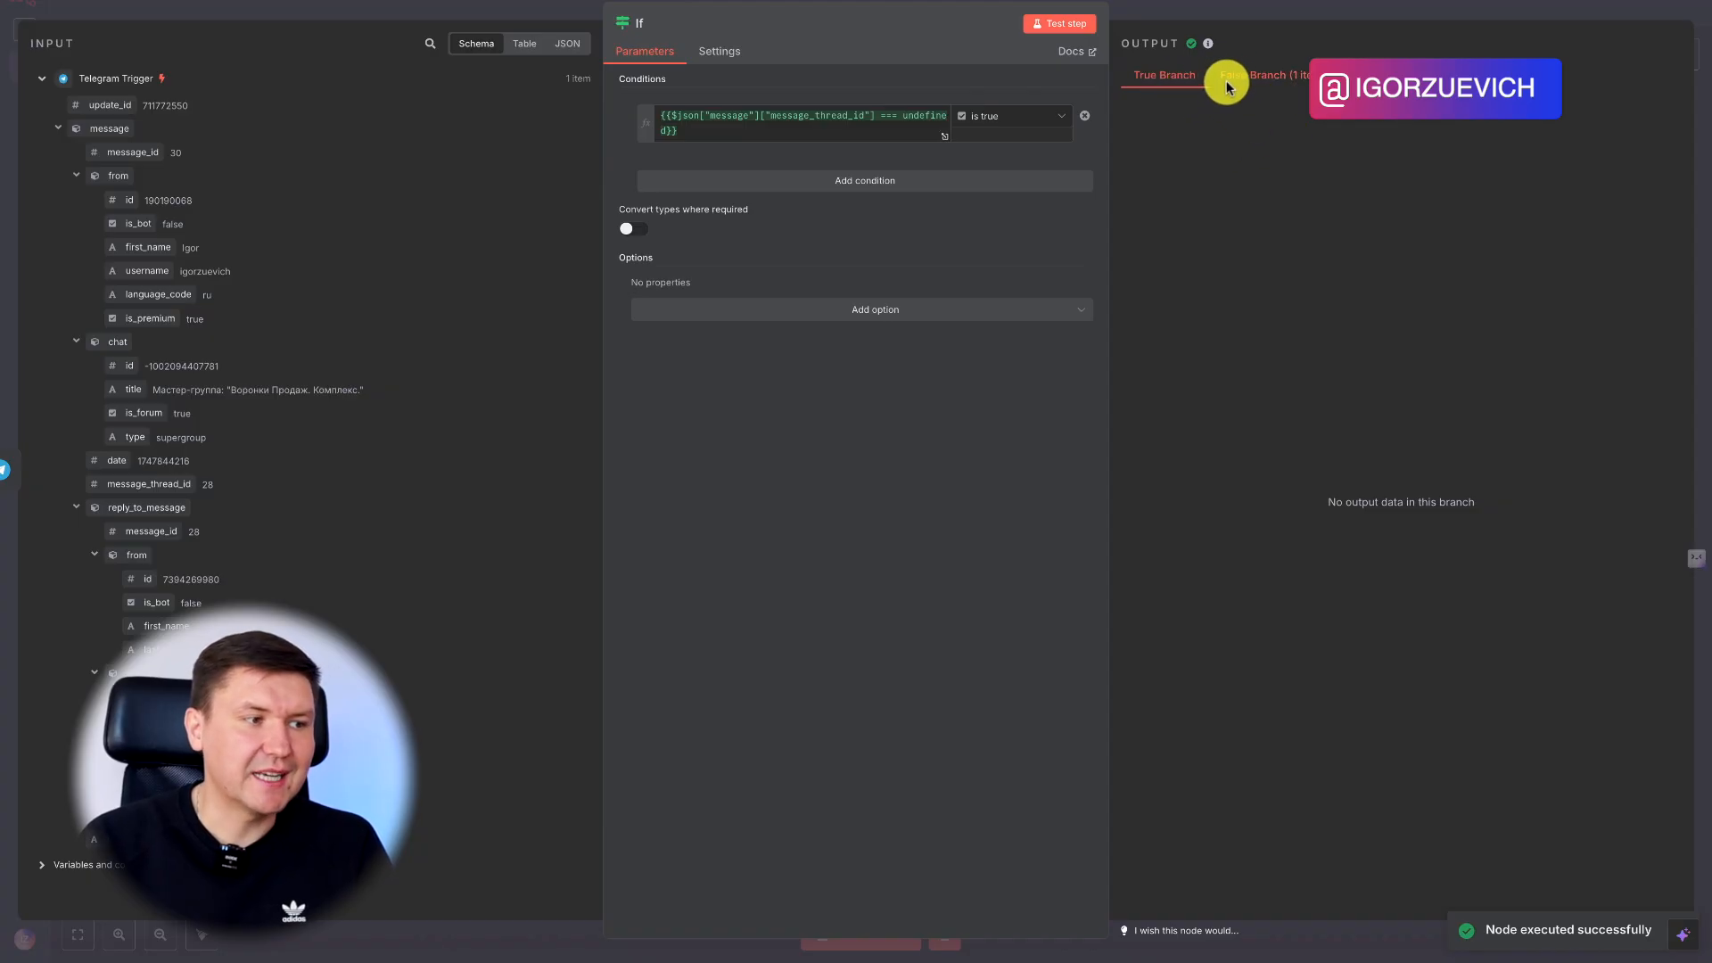
pyautogui.click(1283, 80)
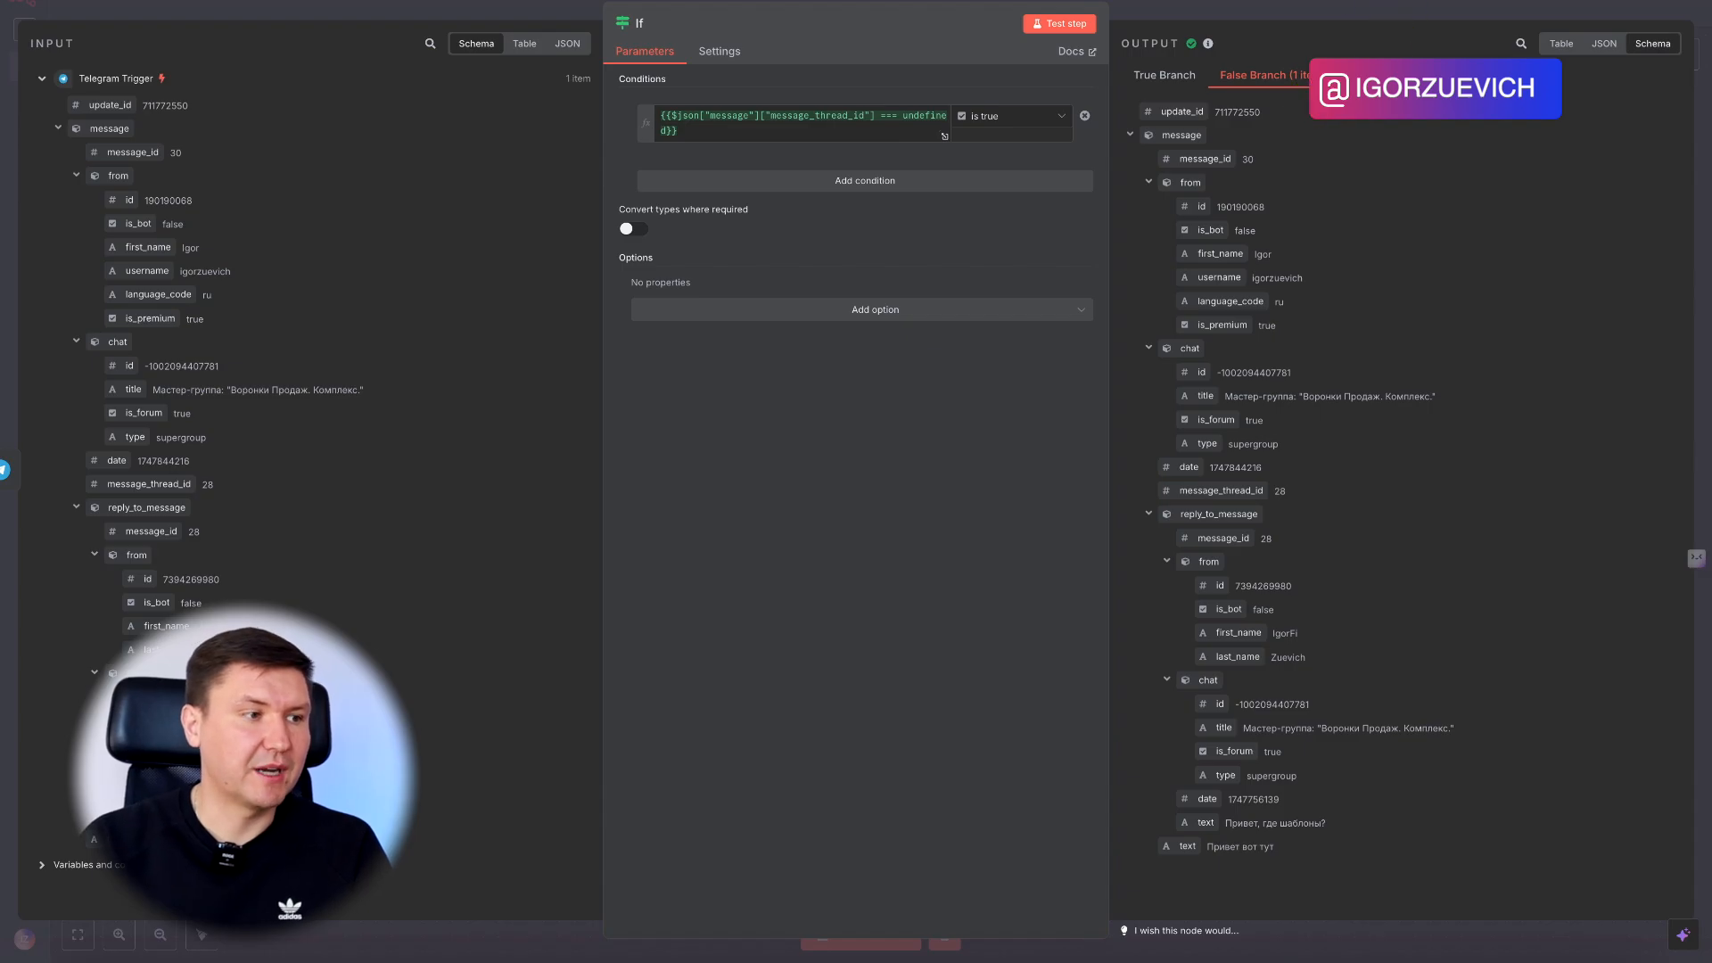
pyautogui.click(1262, 2)
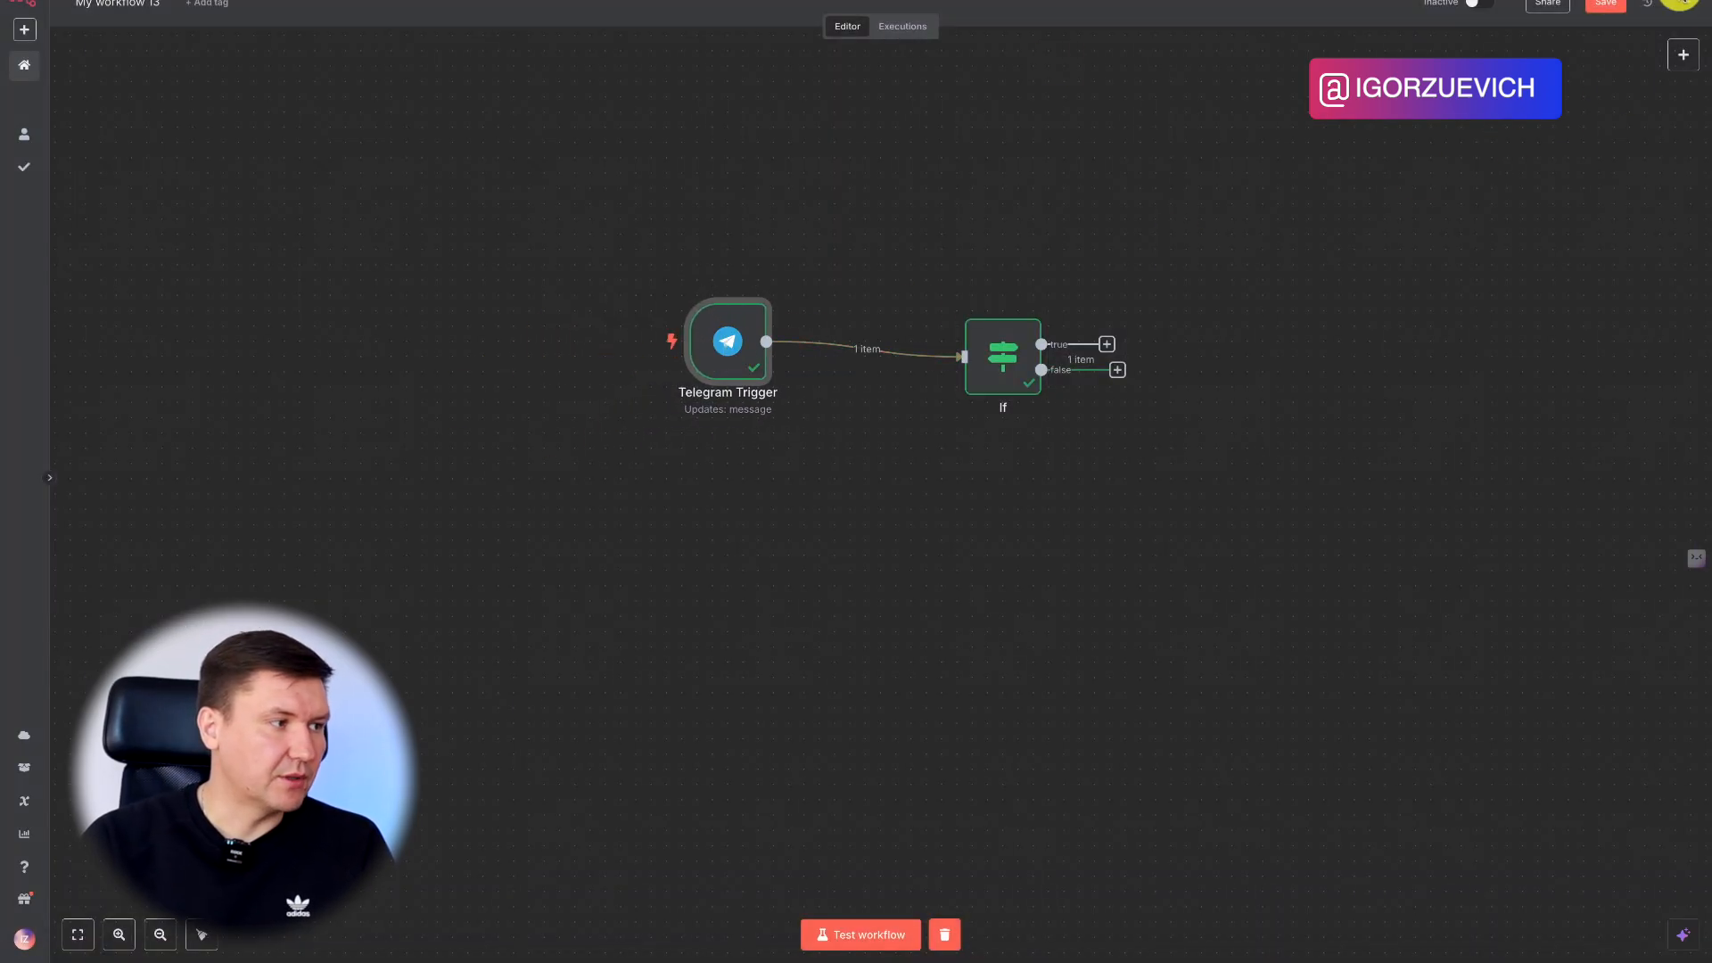
# Save the workflow, start a test run and send "Тест это сообщение?" as an ordinary message in the open Telegram topic
pyautogui.click(1606, 4)
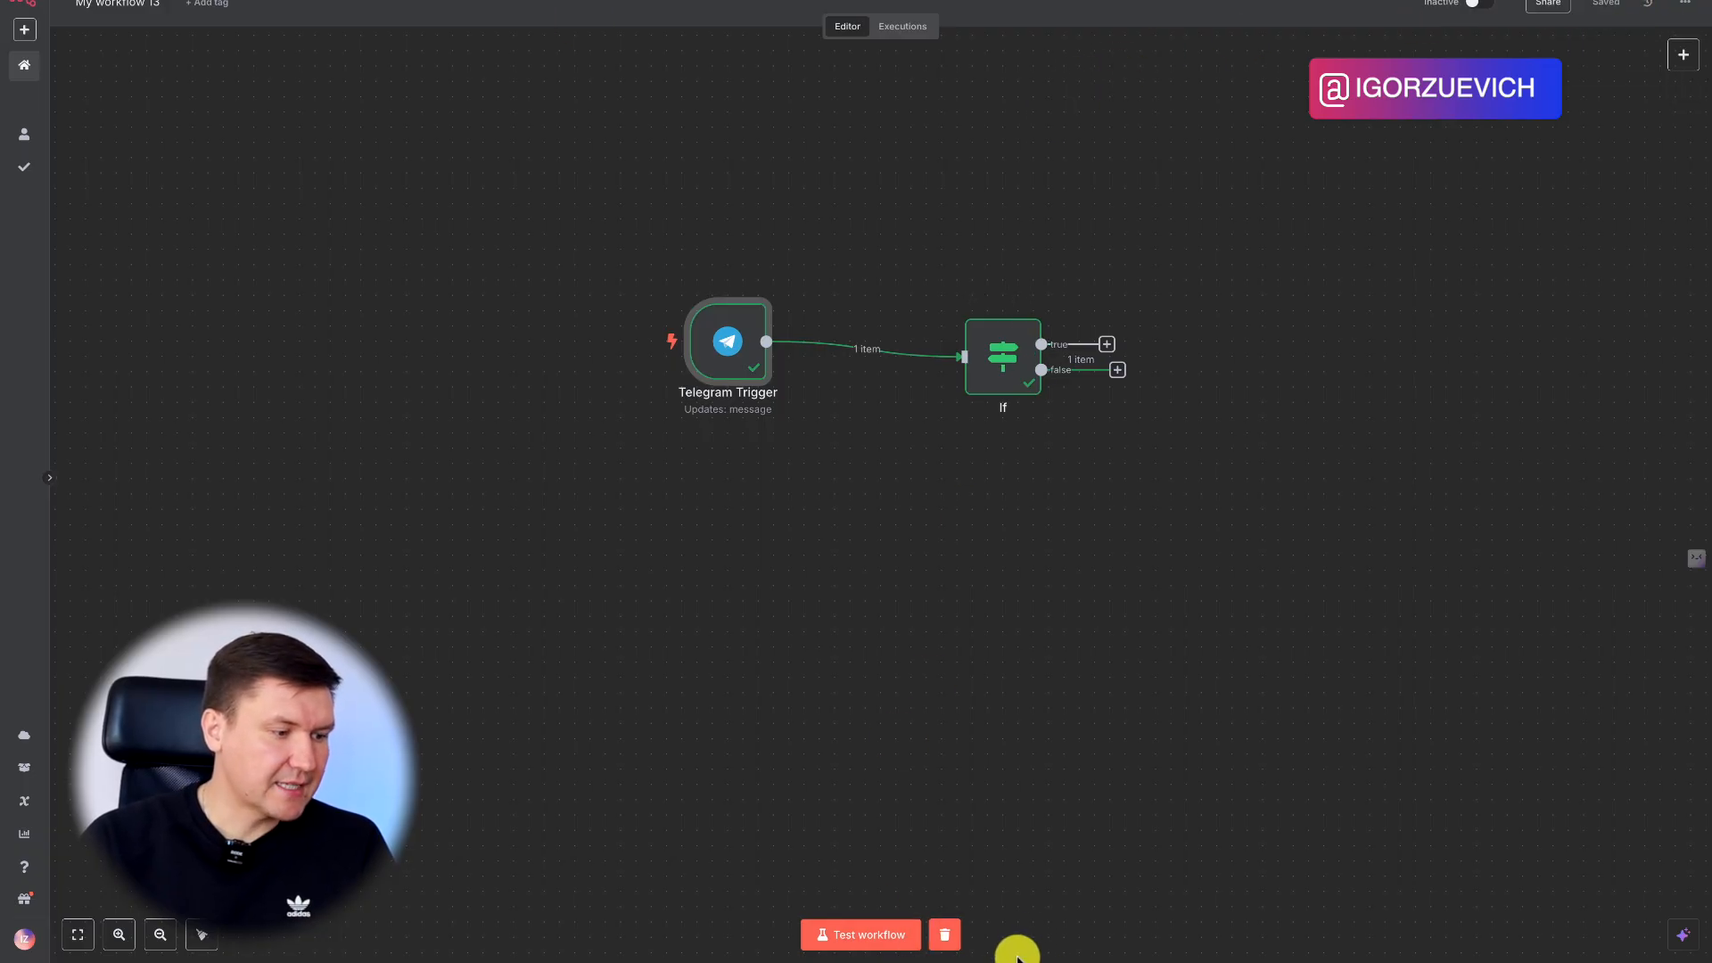
pyautogui.click(857, 933)
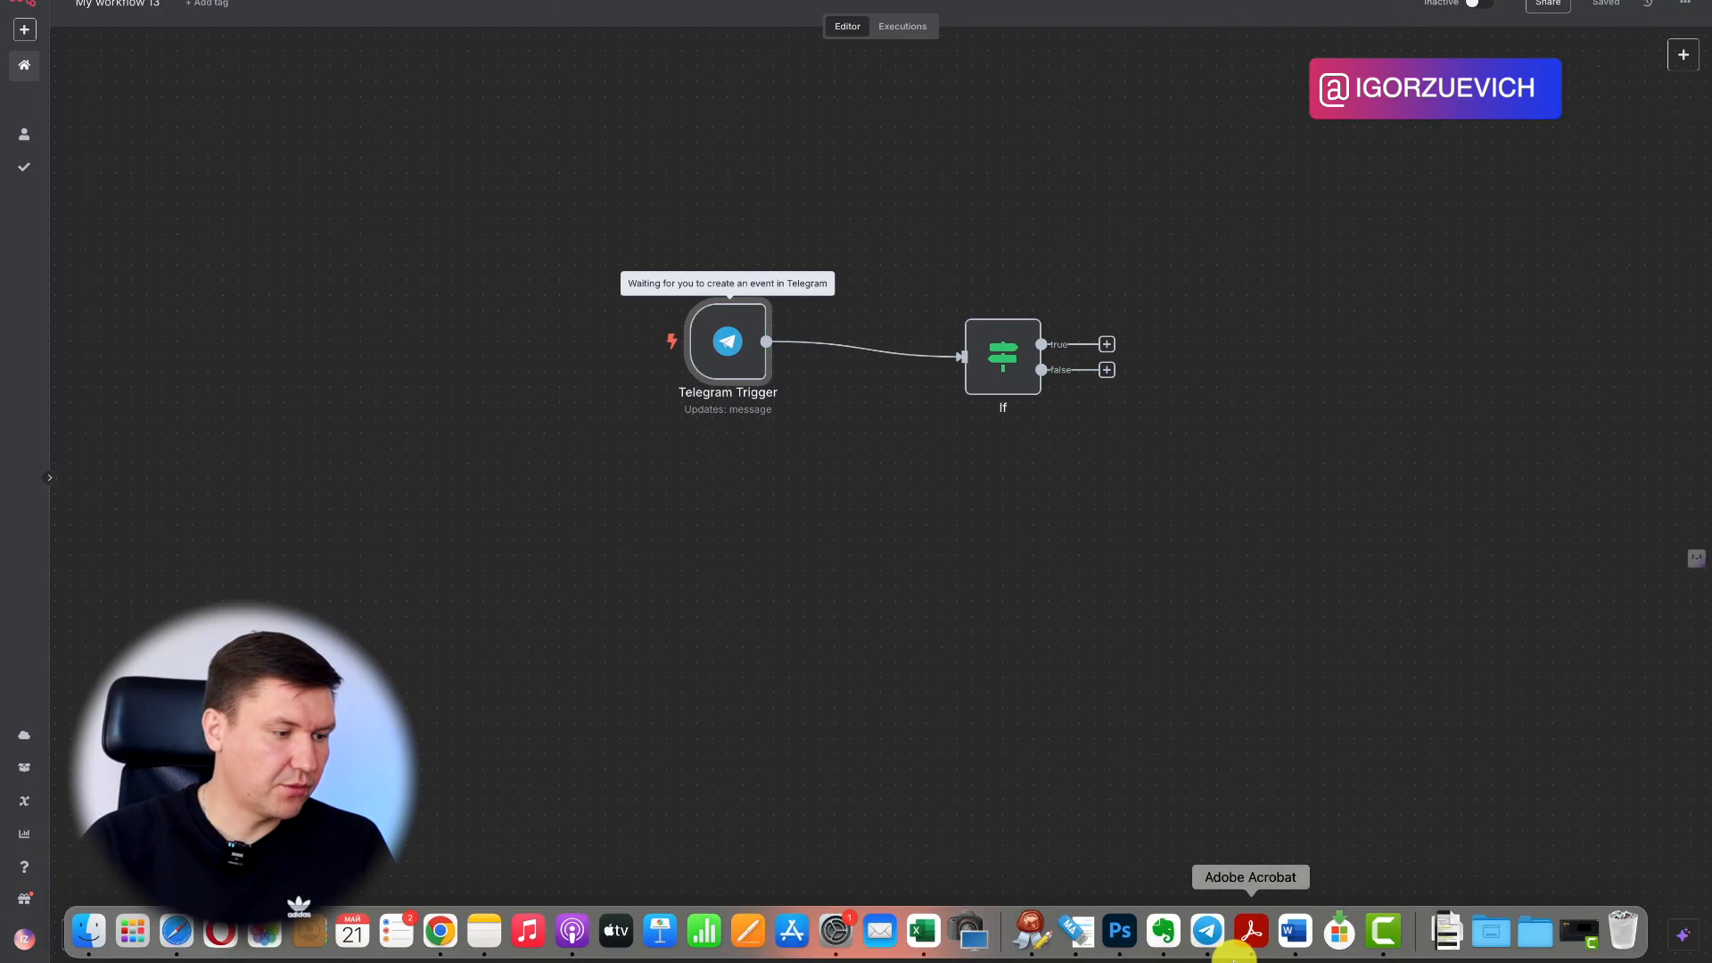
pyautogui.click(1210, 932)
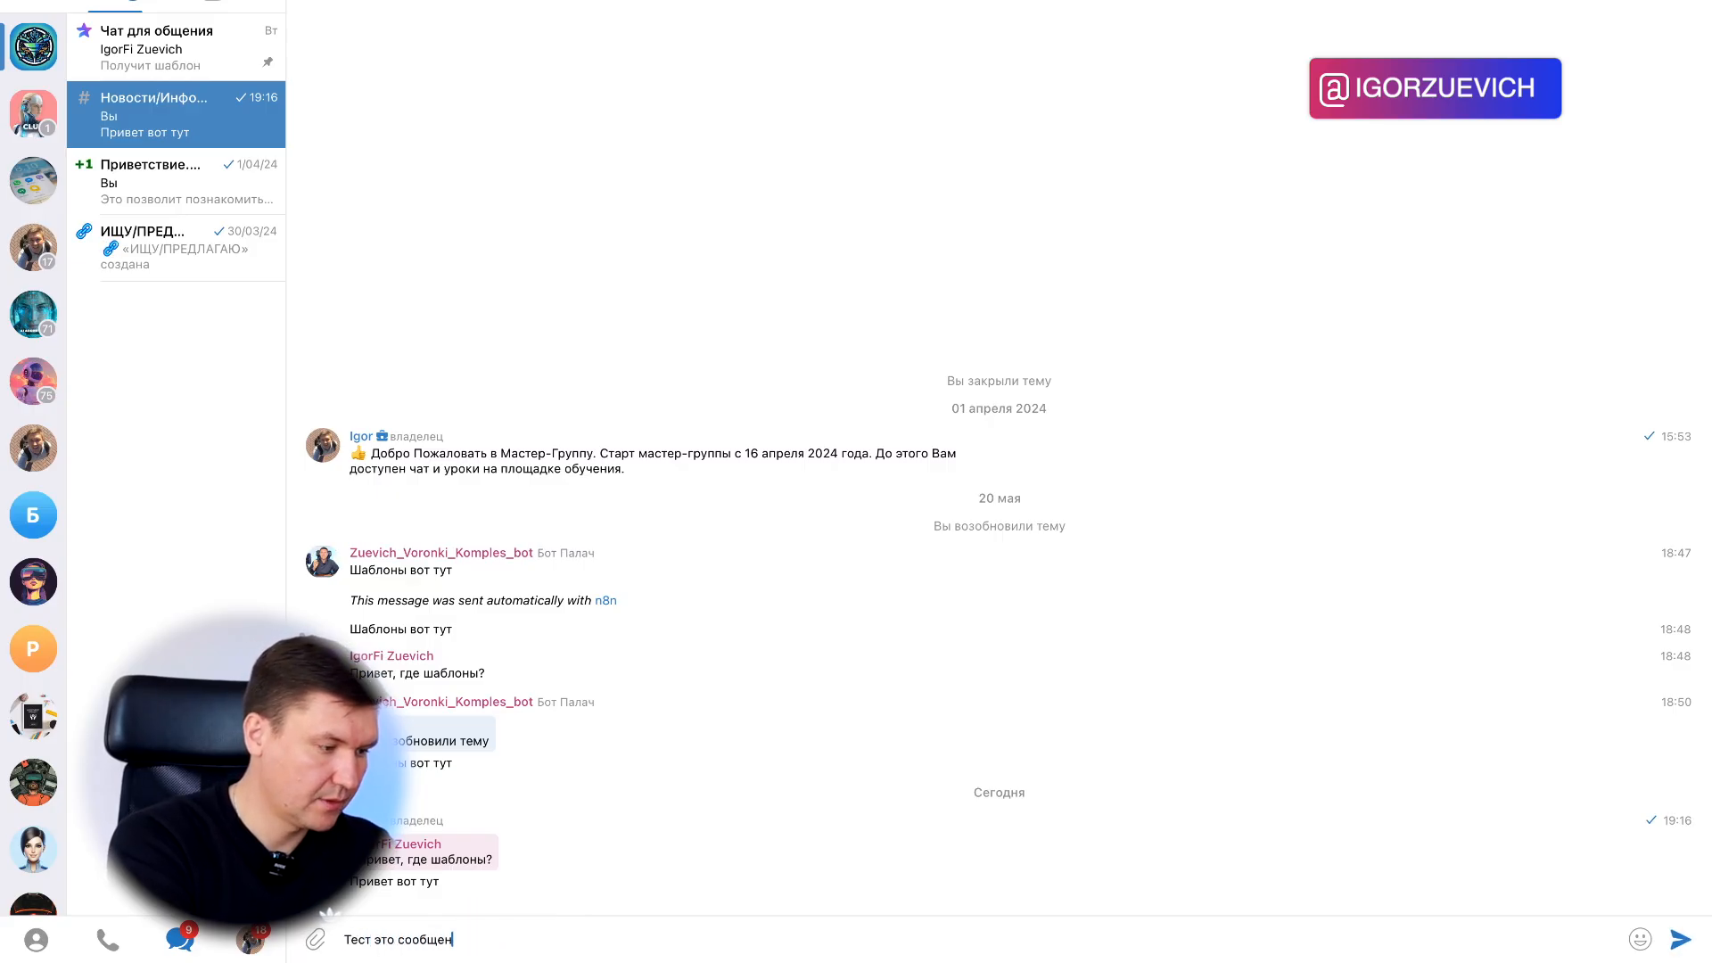
pyautogui.write('Тест это сообщение?')
pyautogui.press('Return')
# Switch back to n8n in Chrome and open the If node to examine its True branch output
pyautogui.moveTo(402, 952)
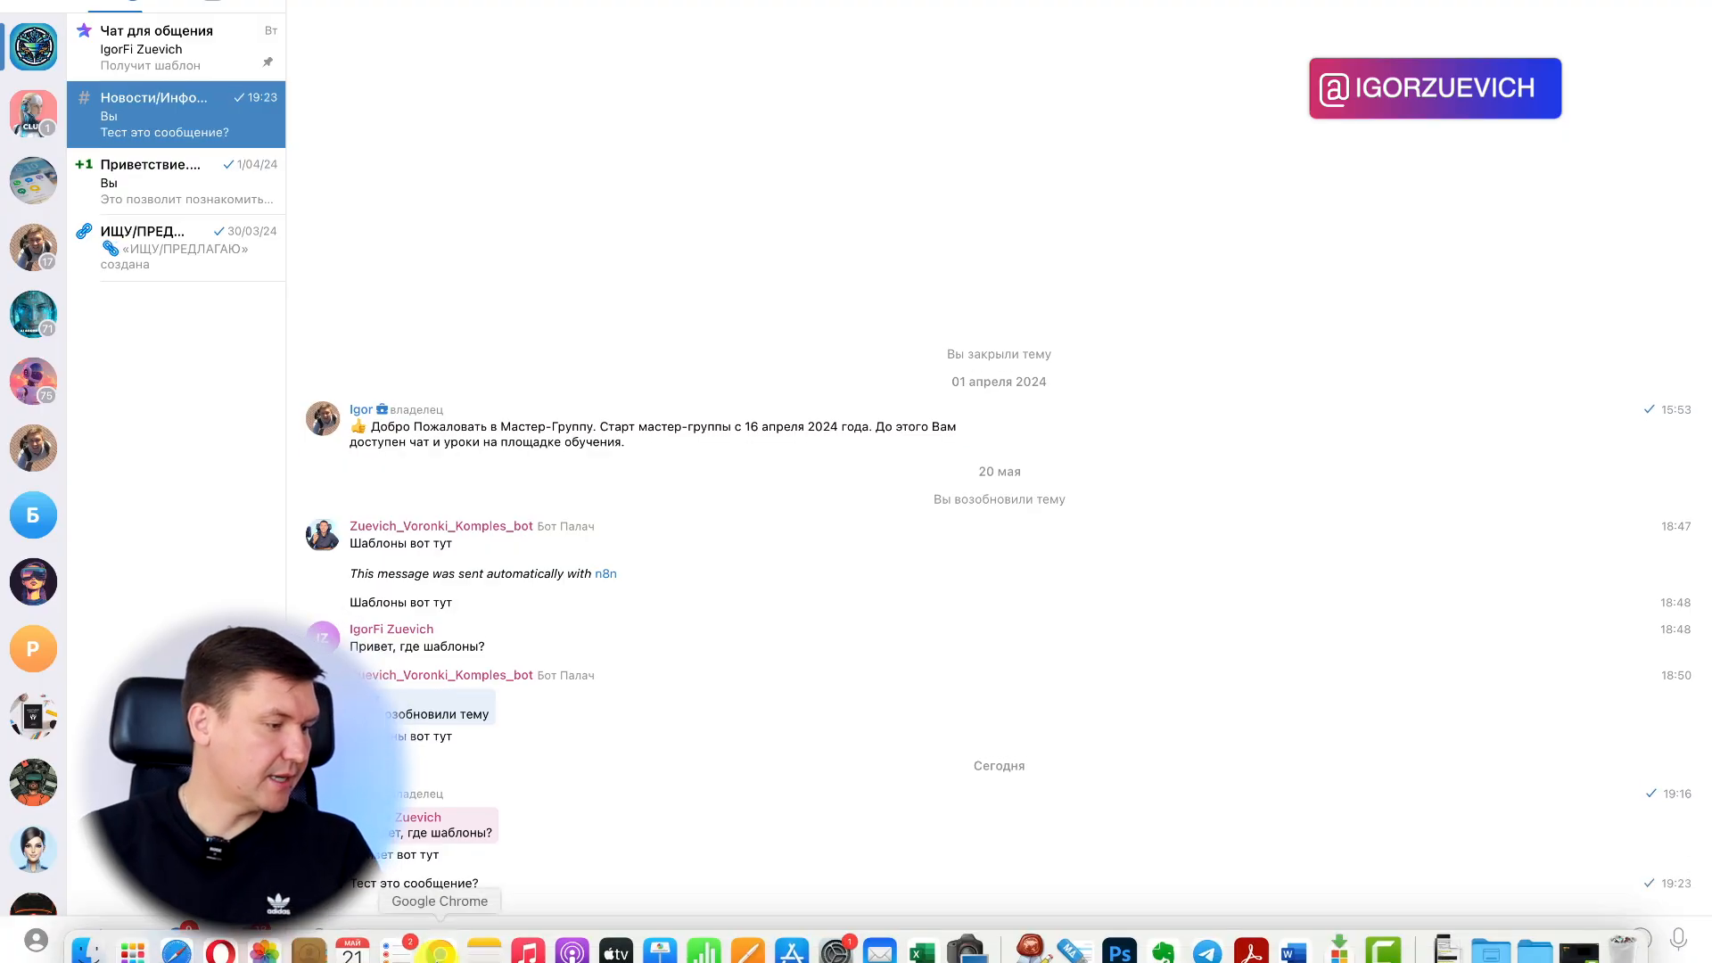
pyautogui.click(439, 931)
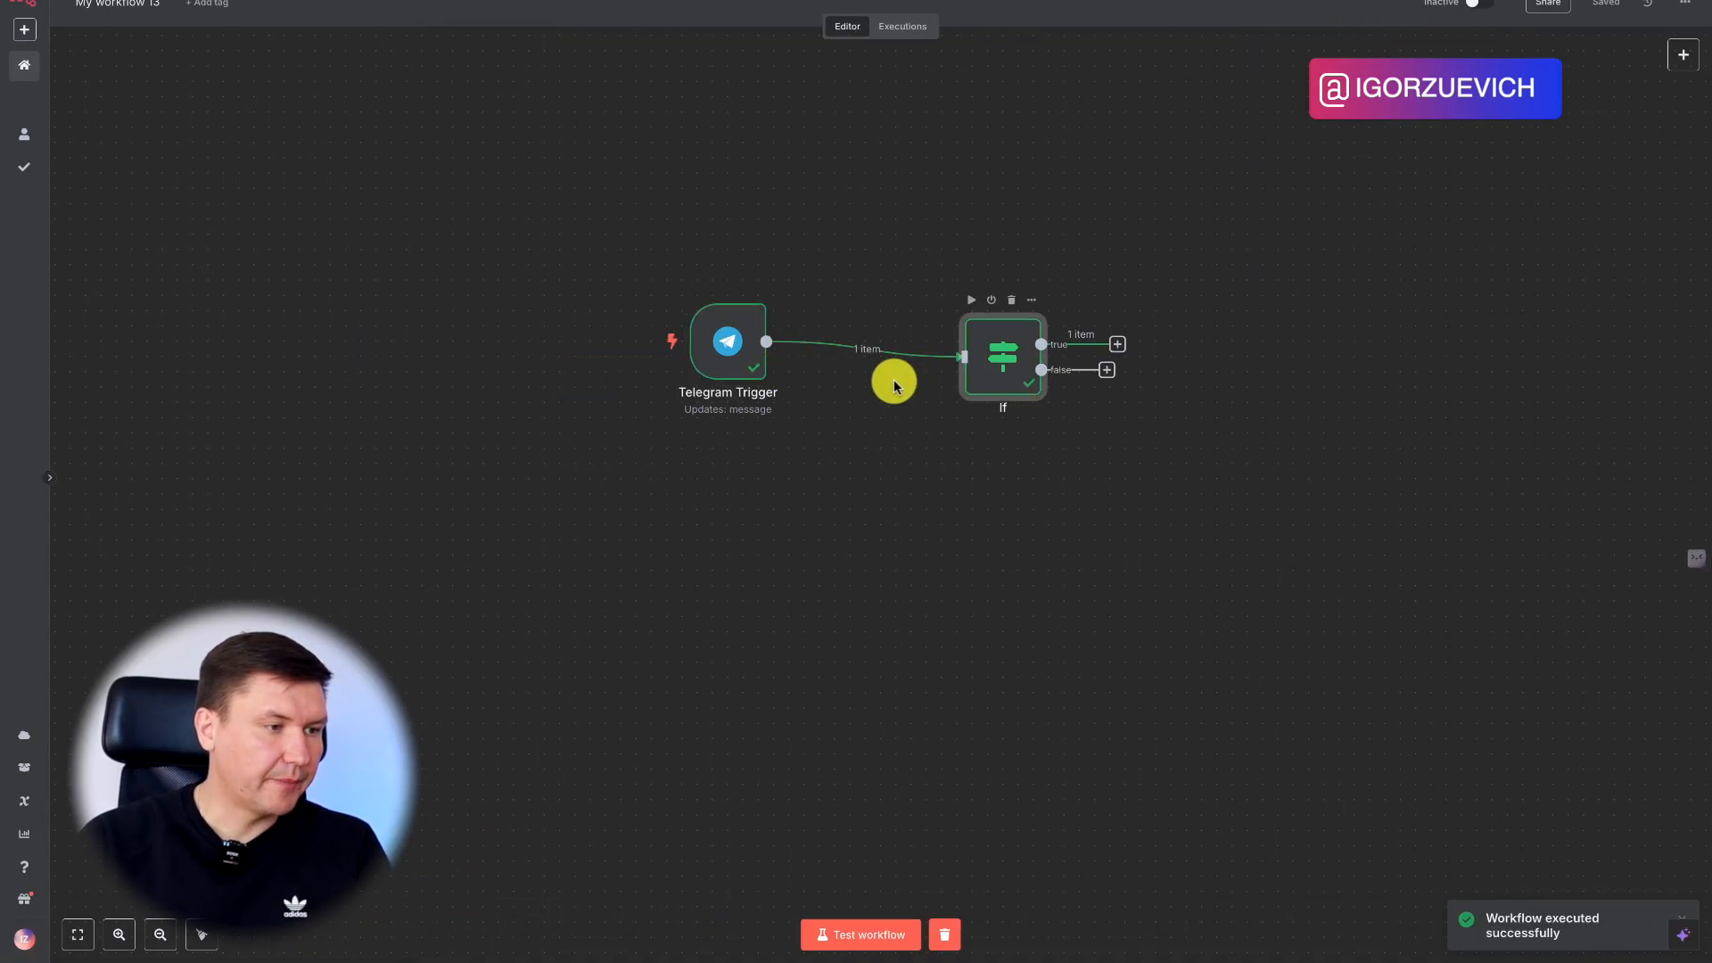
pyautogui.doubleClick(995, 361)
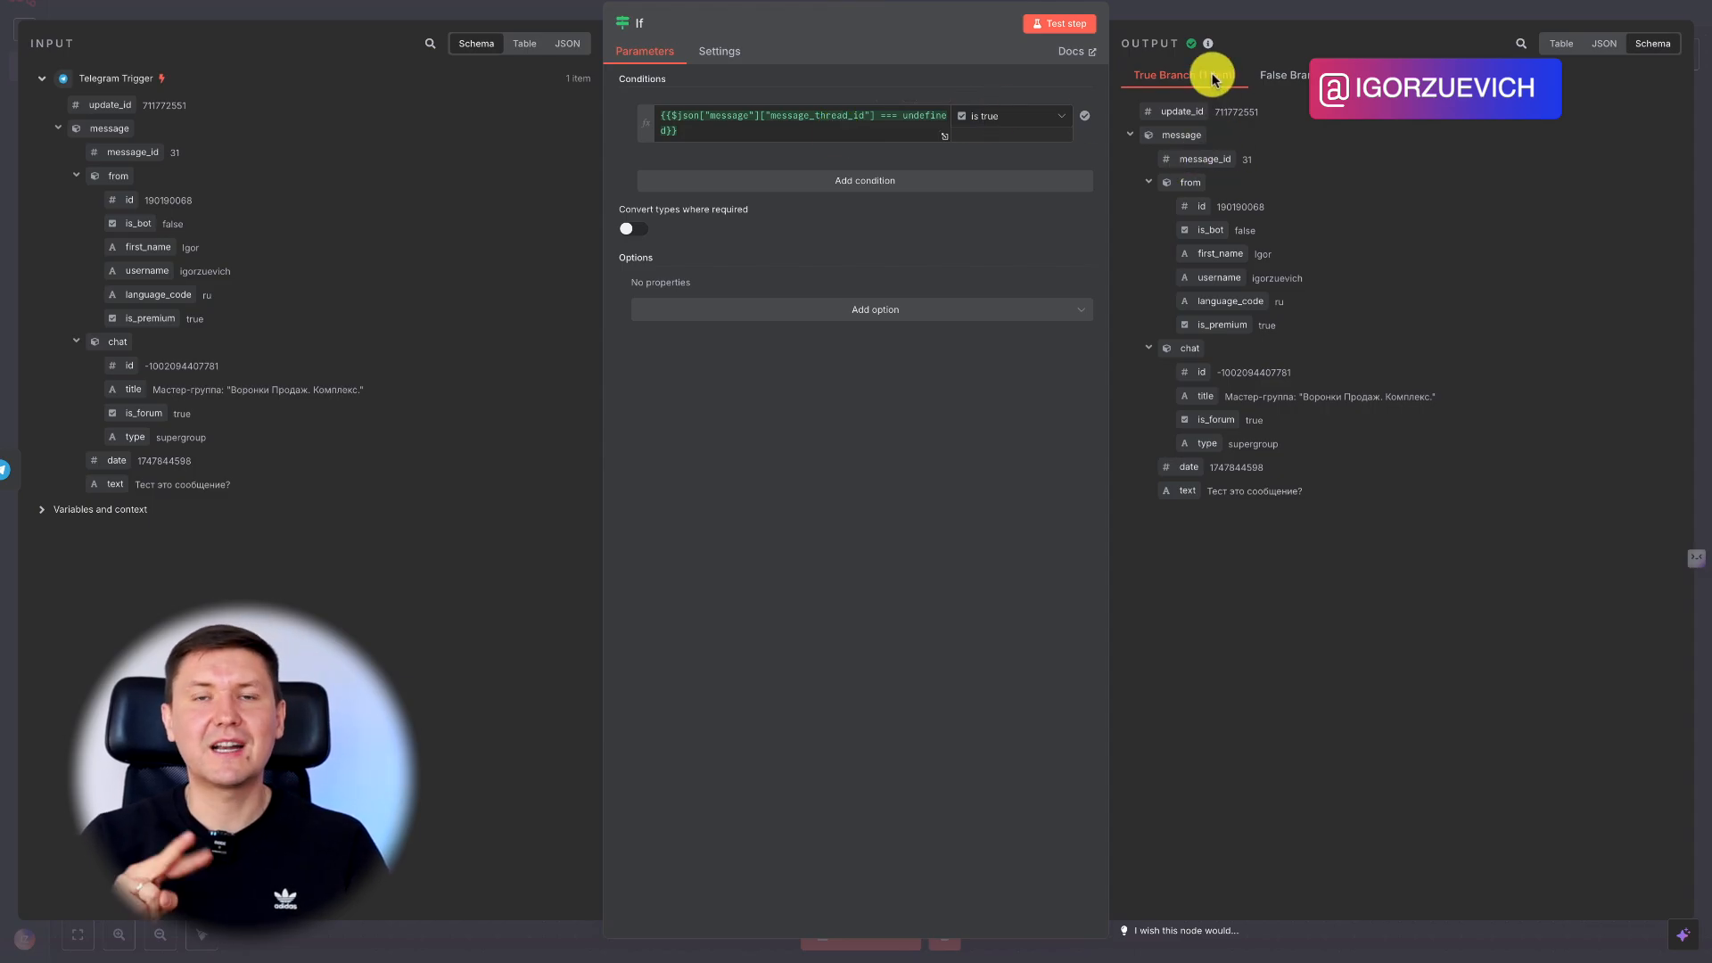
# Close the If node, align the Telegram Trigger with it and add a second If node to its true branch
pyautogui.click(1233, 7)
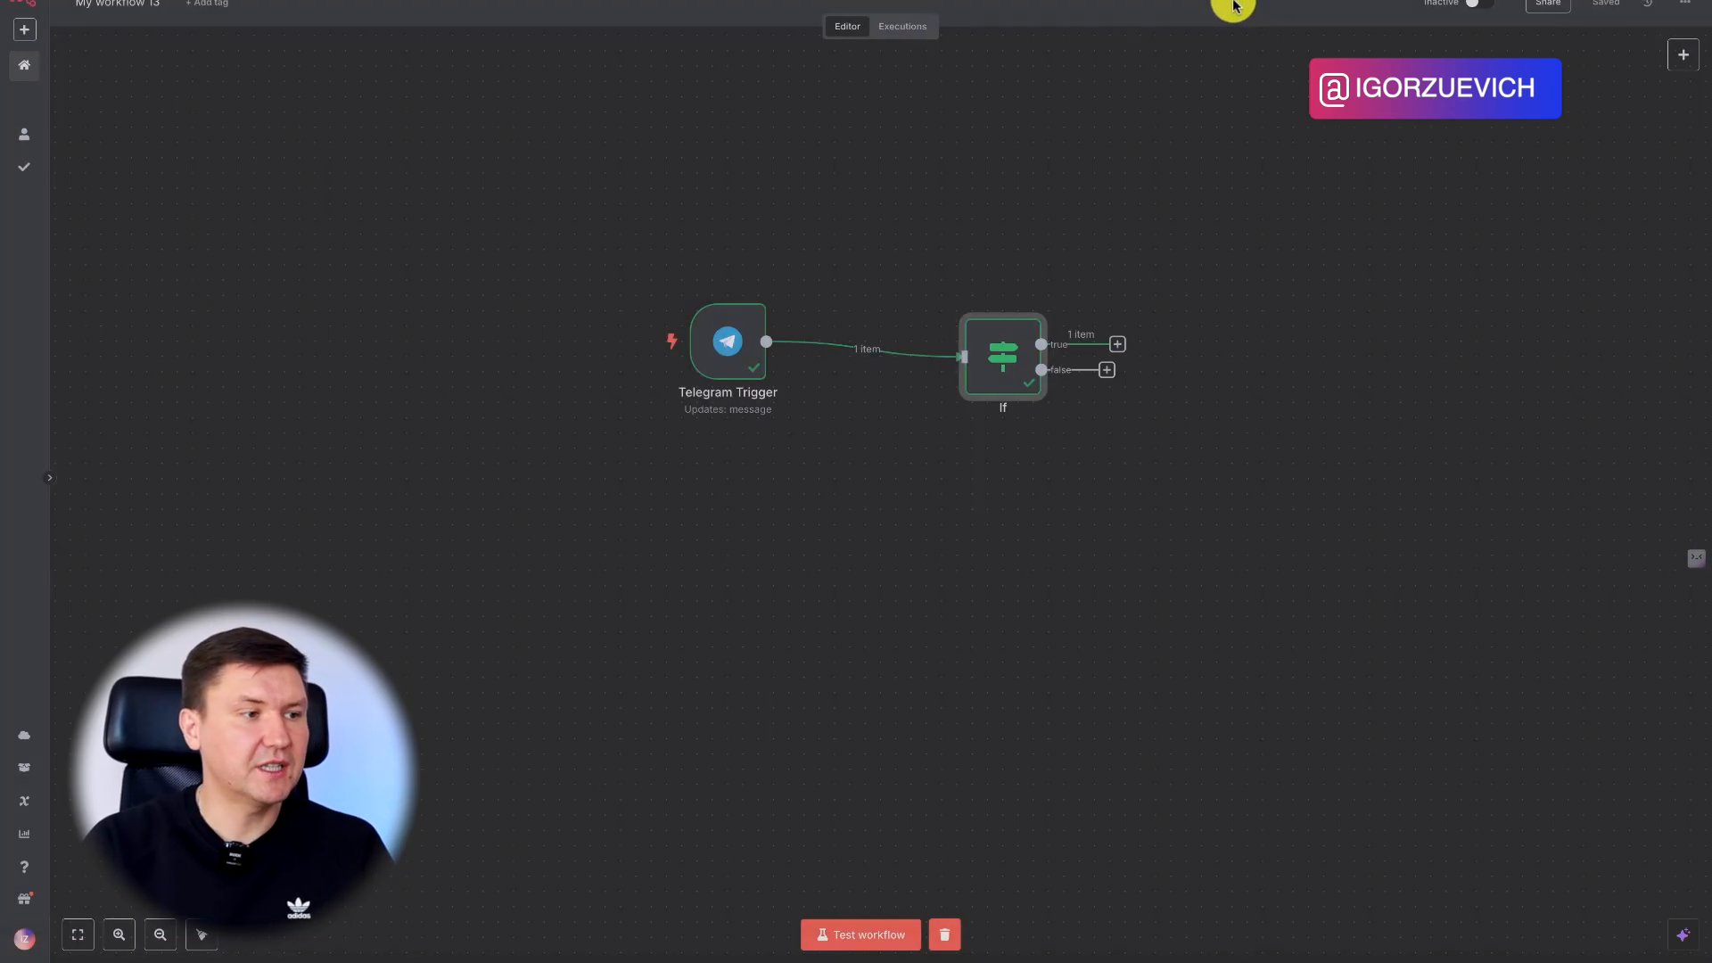
pyautogui.moveTo(749, 398); pyautogui.dragTo(780, 382)
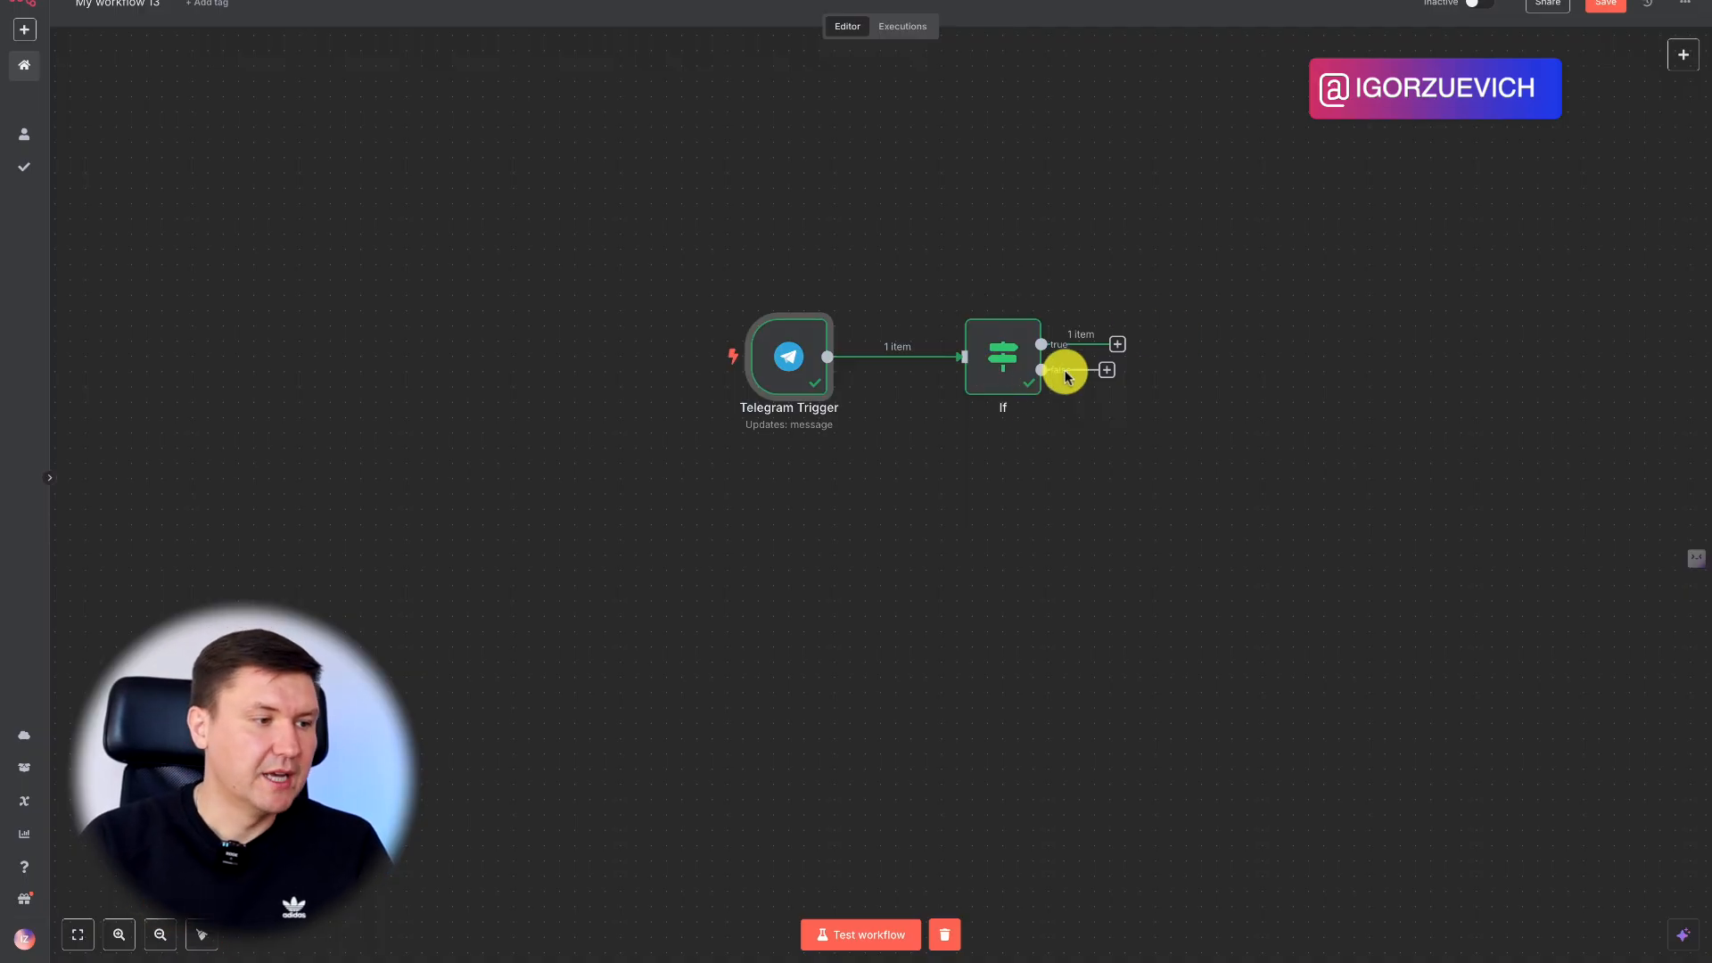
pyautogui.click(1118, 345)
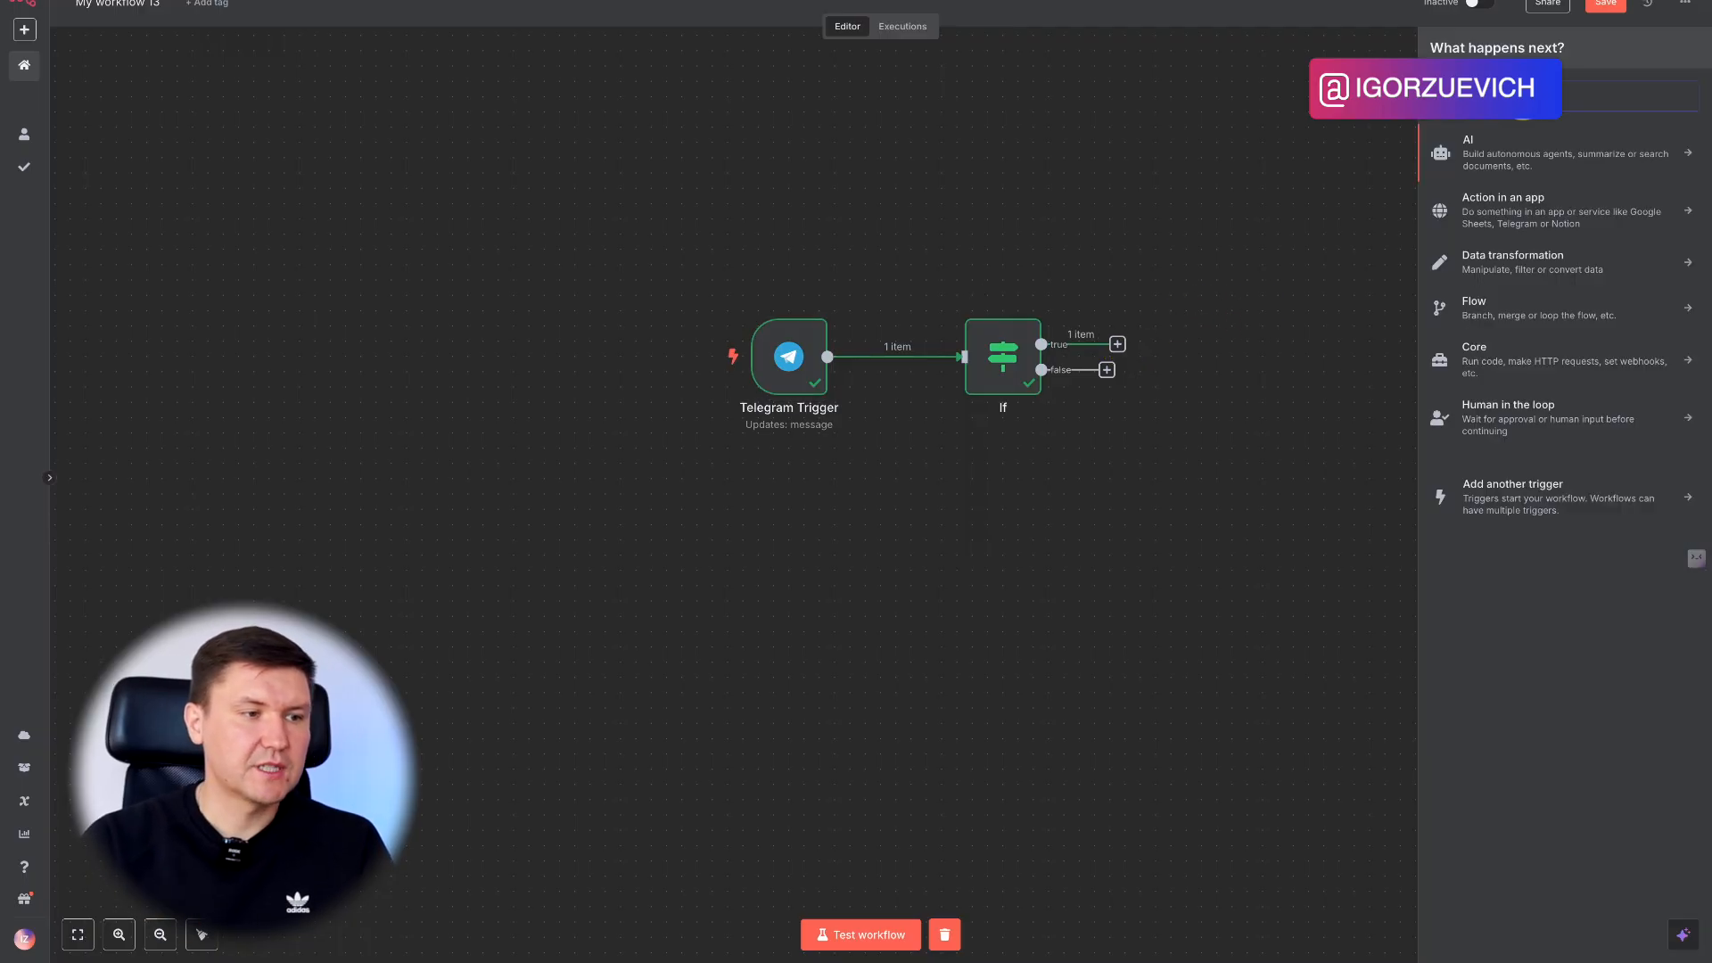
pyautogui.write('if')
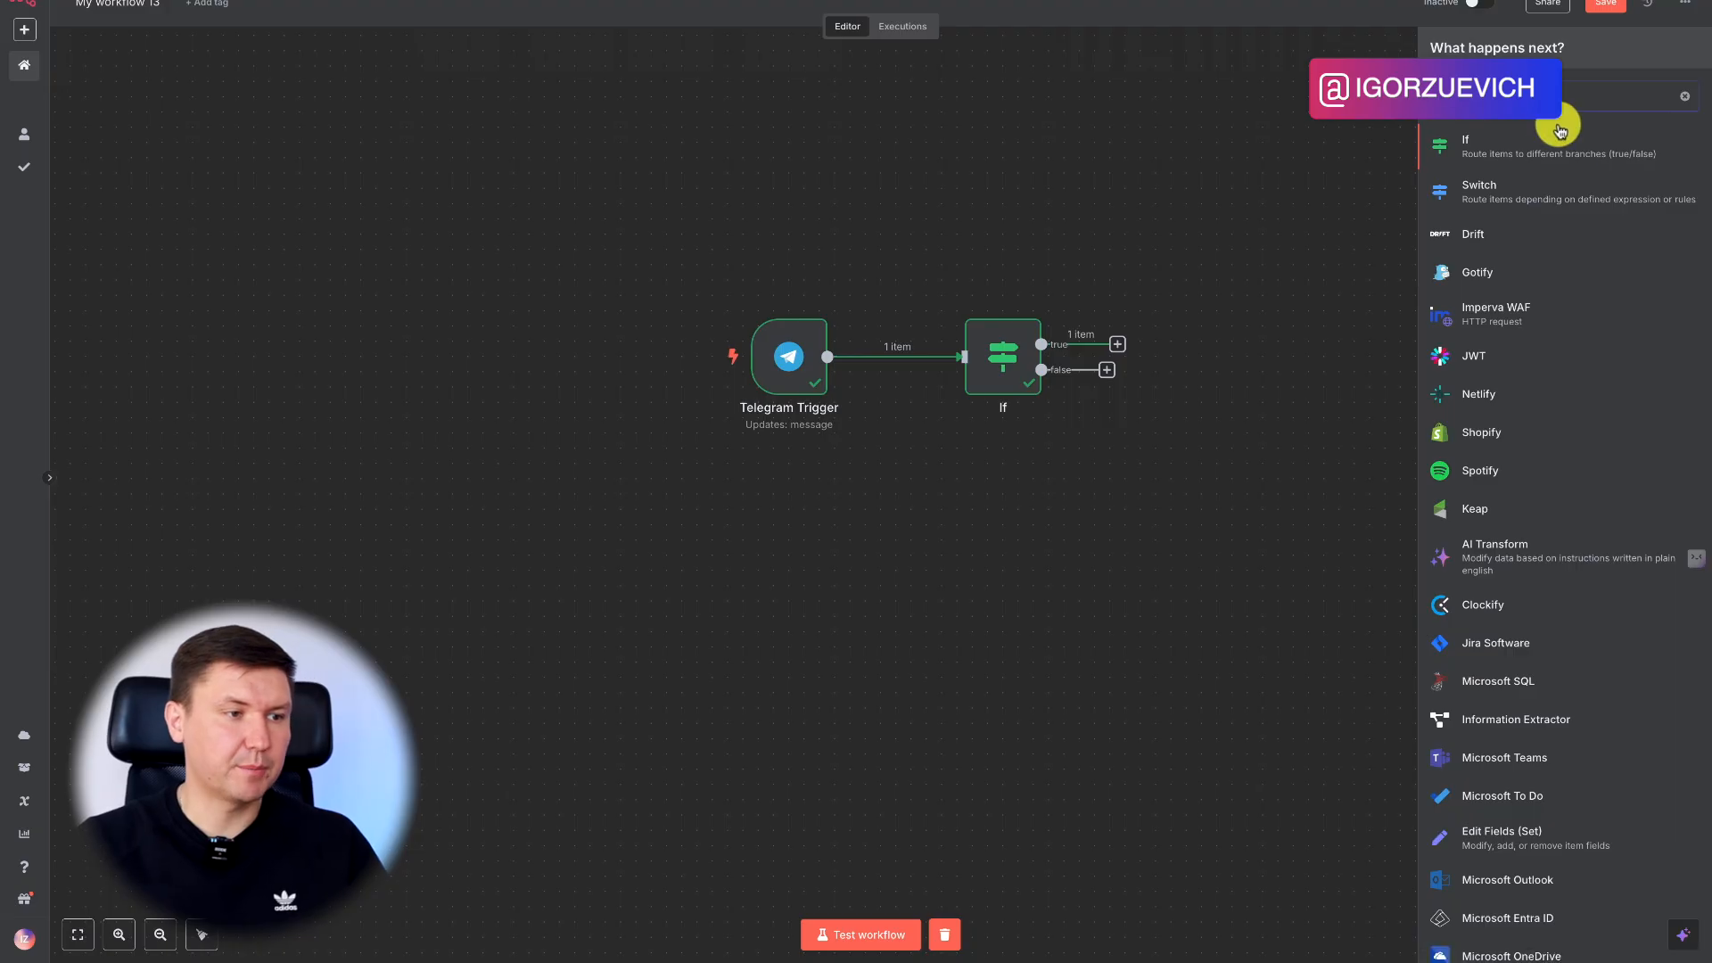
pyautogui.click(1565, 146)
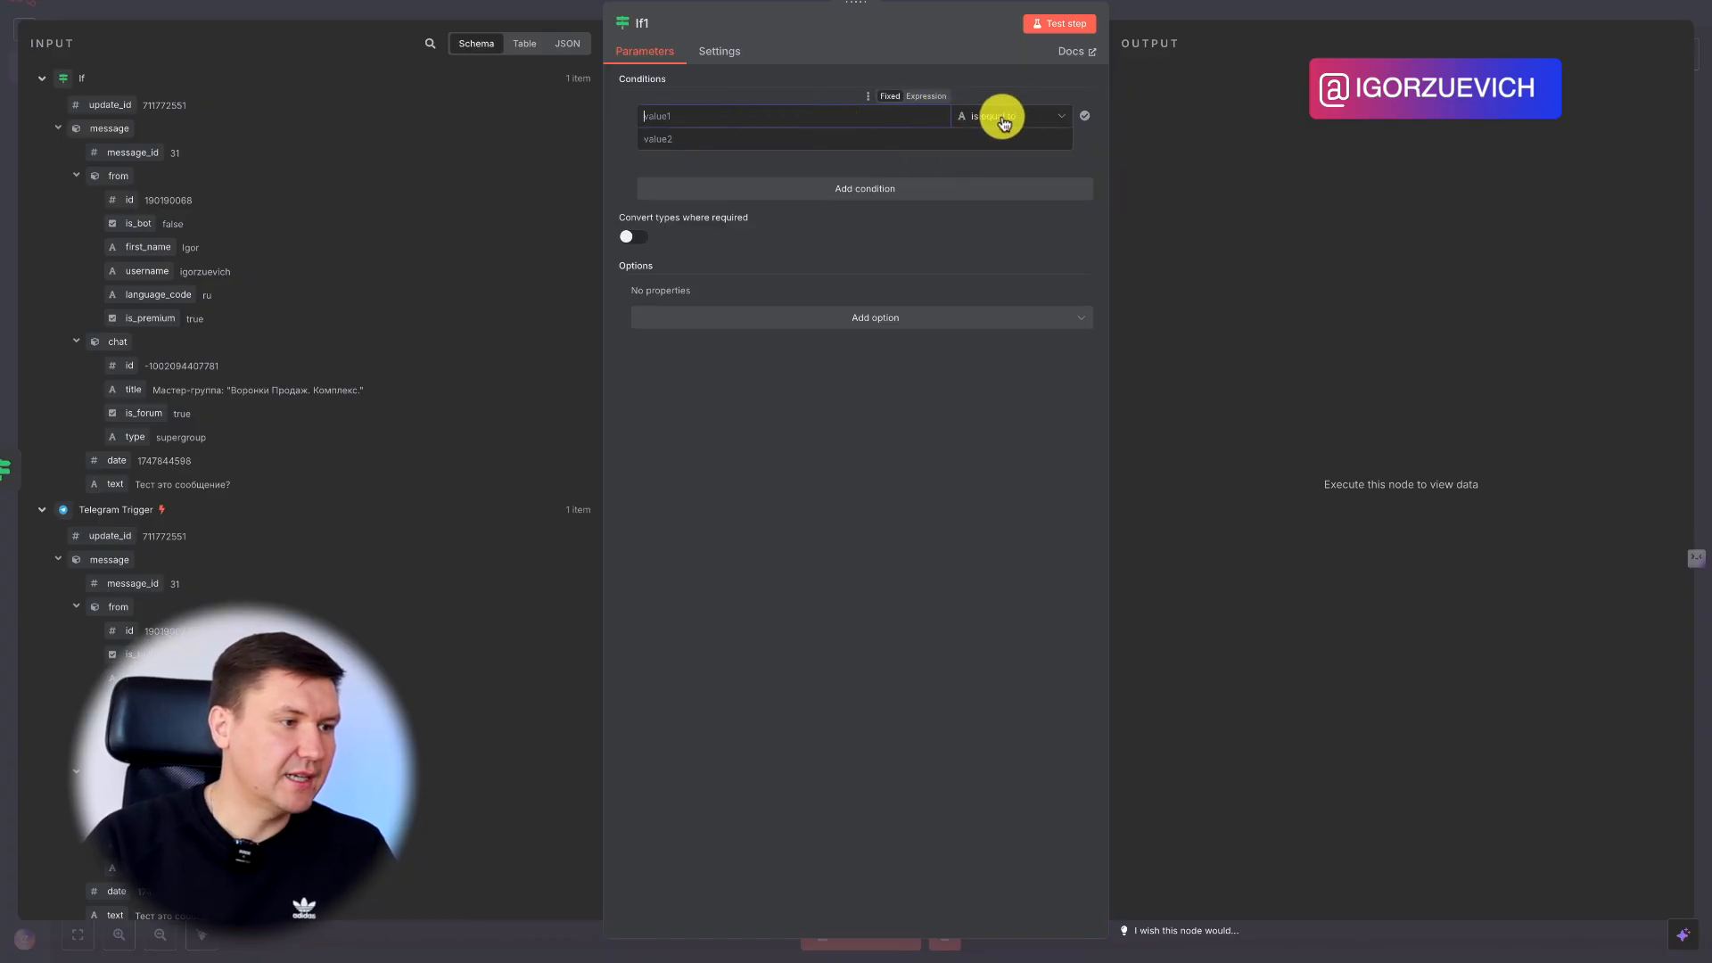
# Set the second If node's condition to check that {{$json["message"]["new_chat_members"] && $json["message"]["new_chat_members"].length > 0}} is true
pyautogui.click(813, 116)
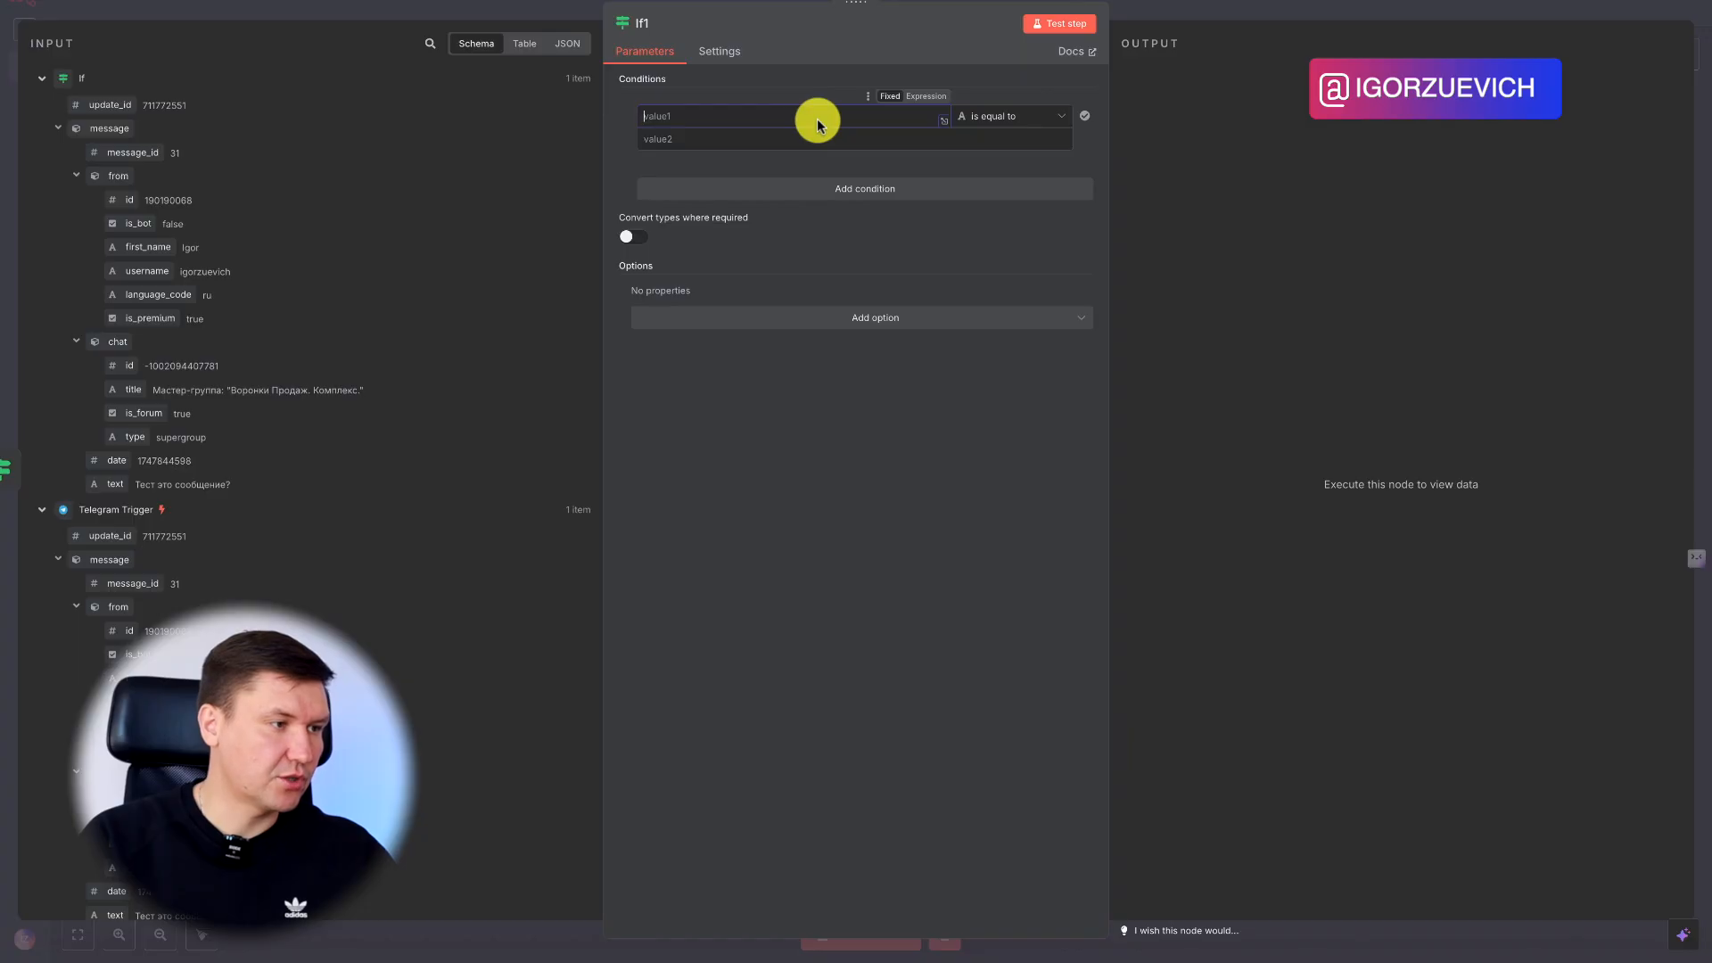
pyautogui.write('{{$json["message"]["new_chat_members"] && $json["message"]["new_chat_members"].length > 0}}')
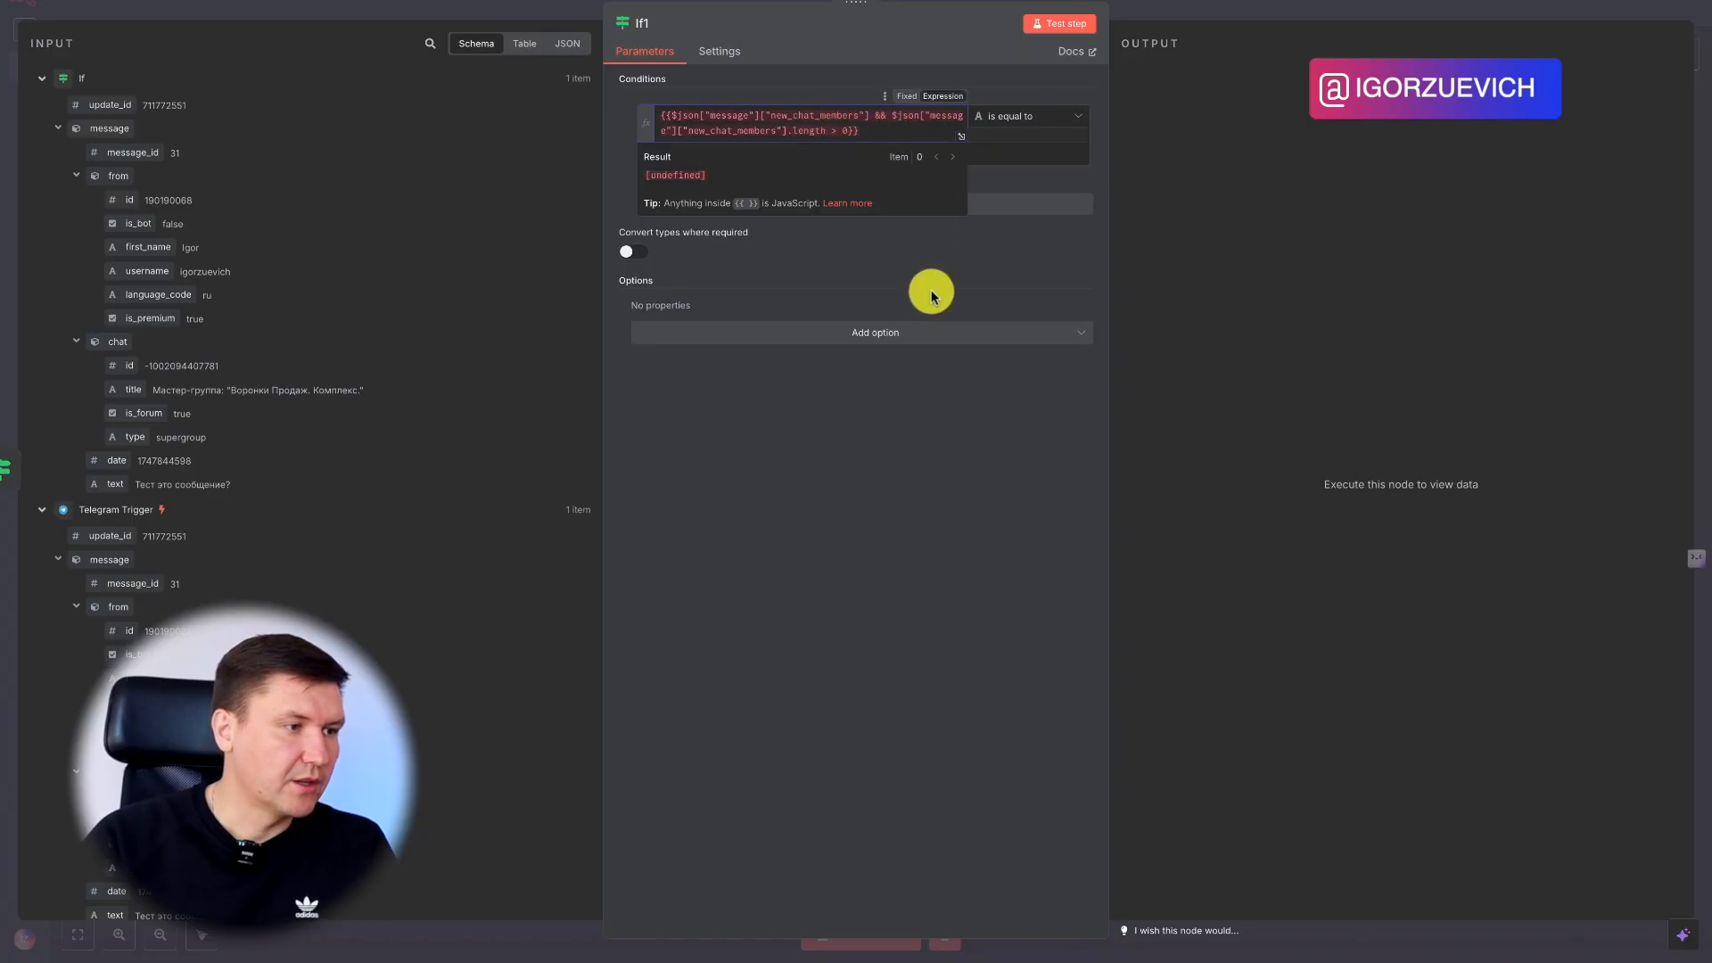
pyautogui.click(965, 469)
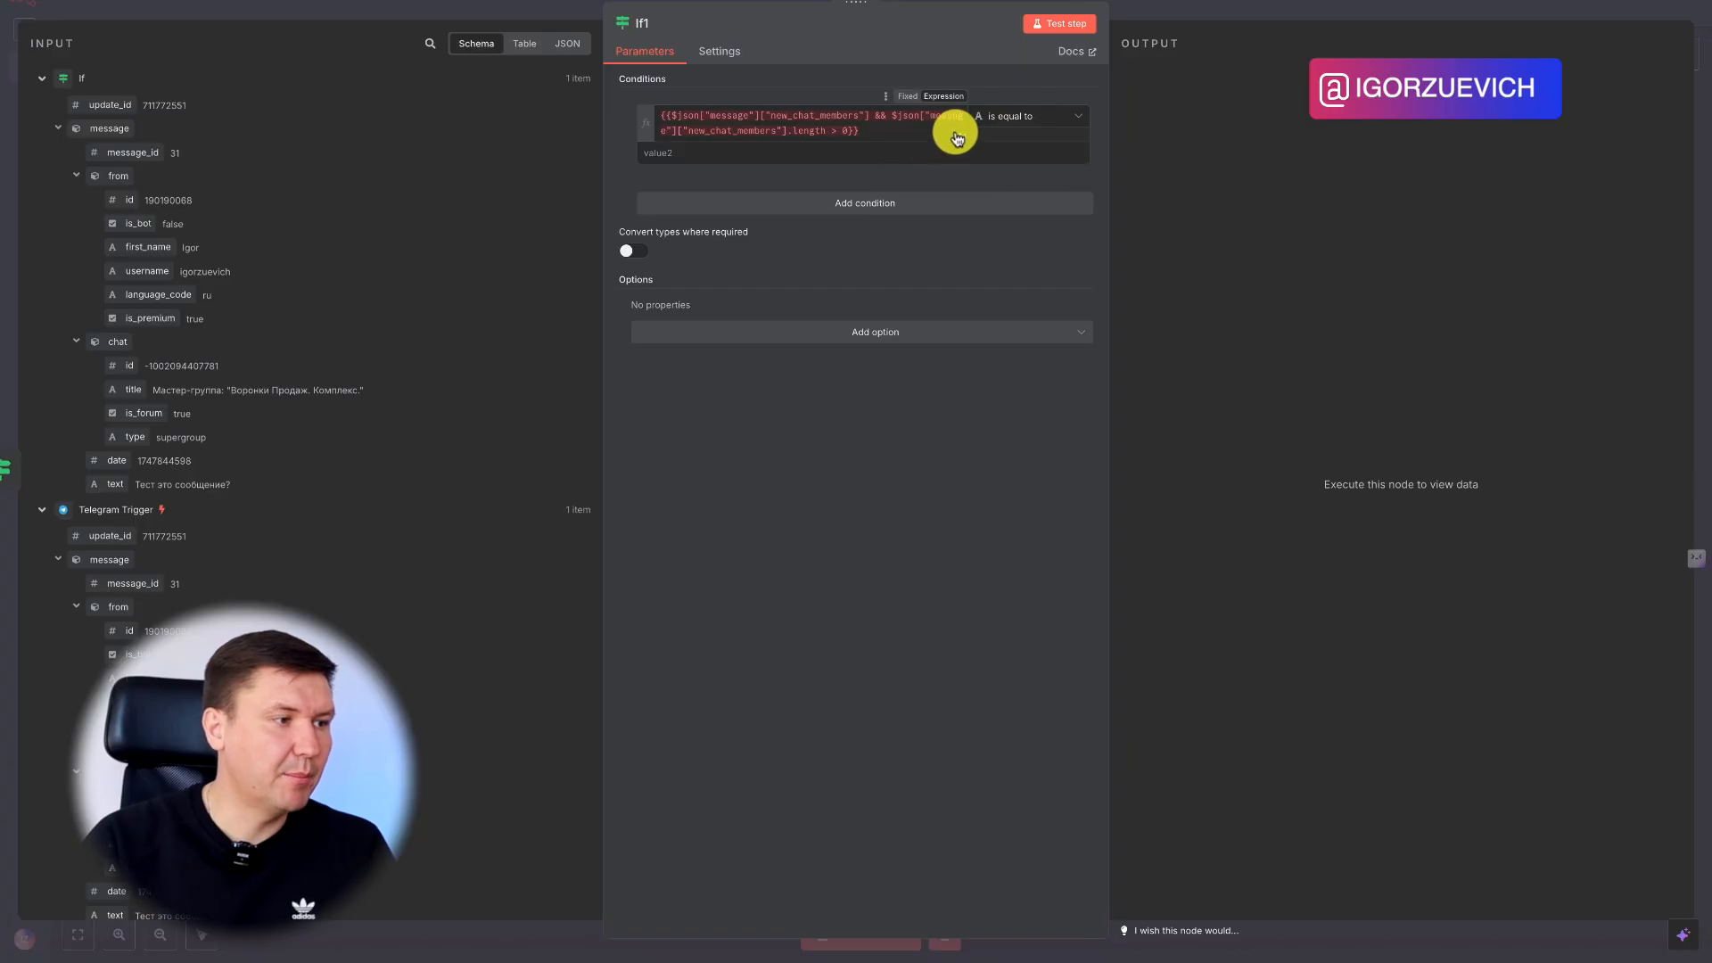
pyautogui.click(1025, 116)
pyautogui.moveTo(1030, 231)
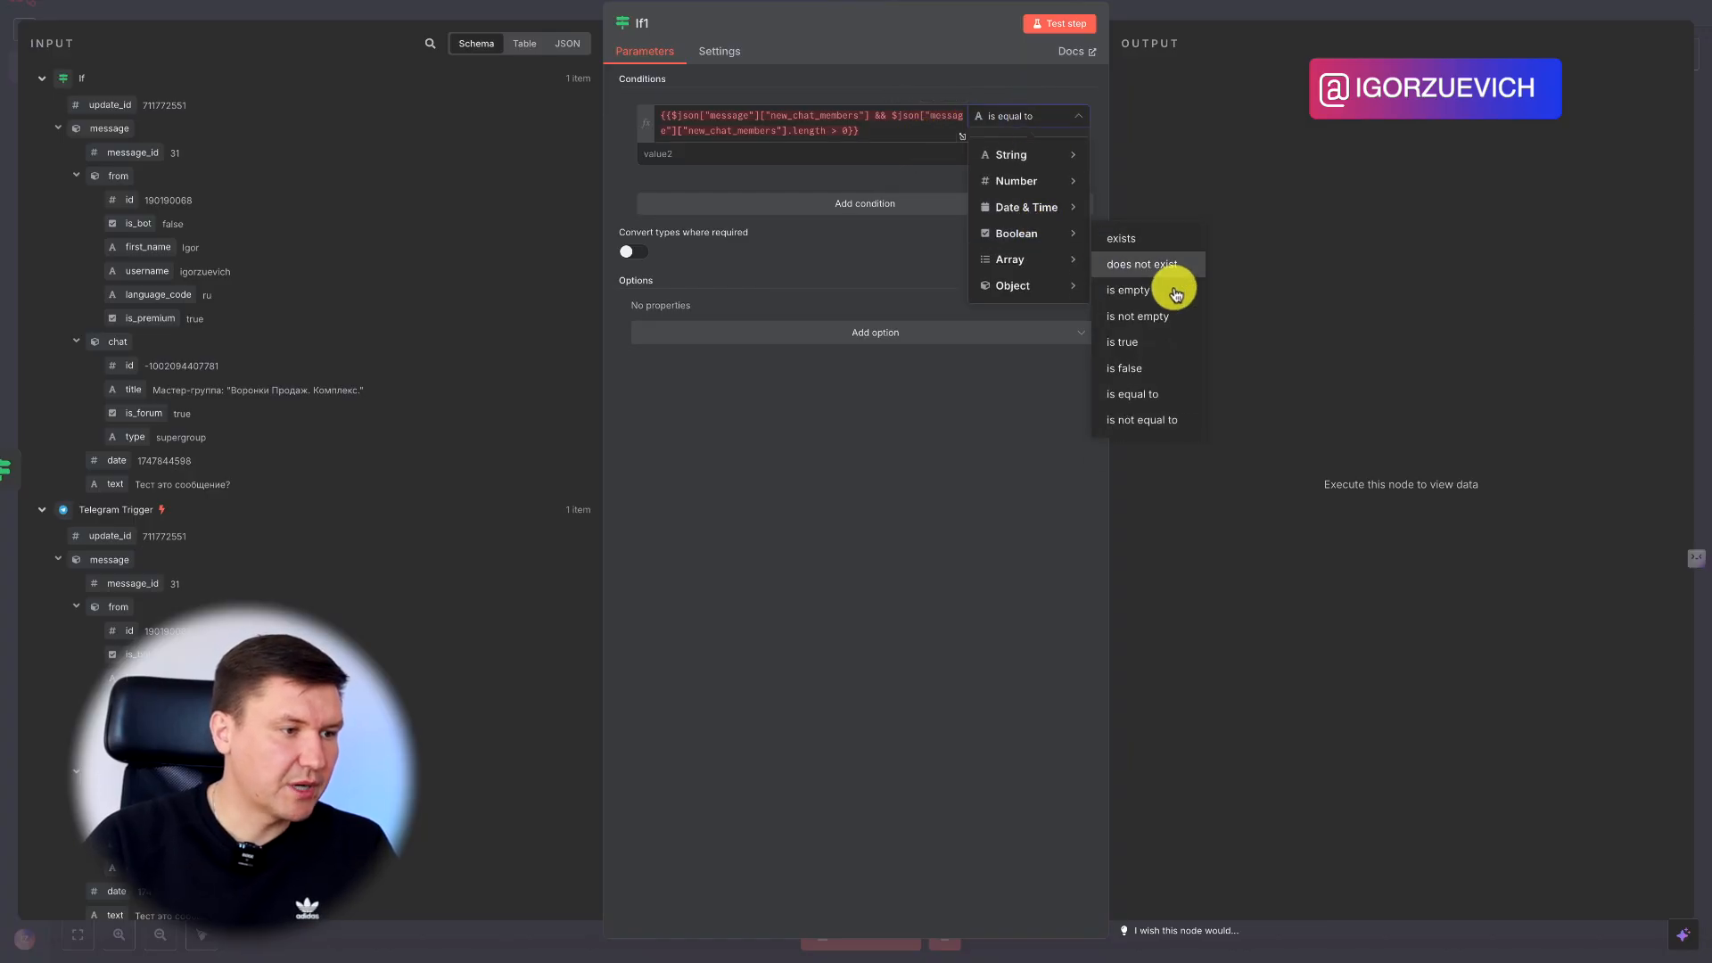
pyautogui.click(1160, 342)
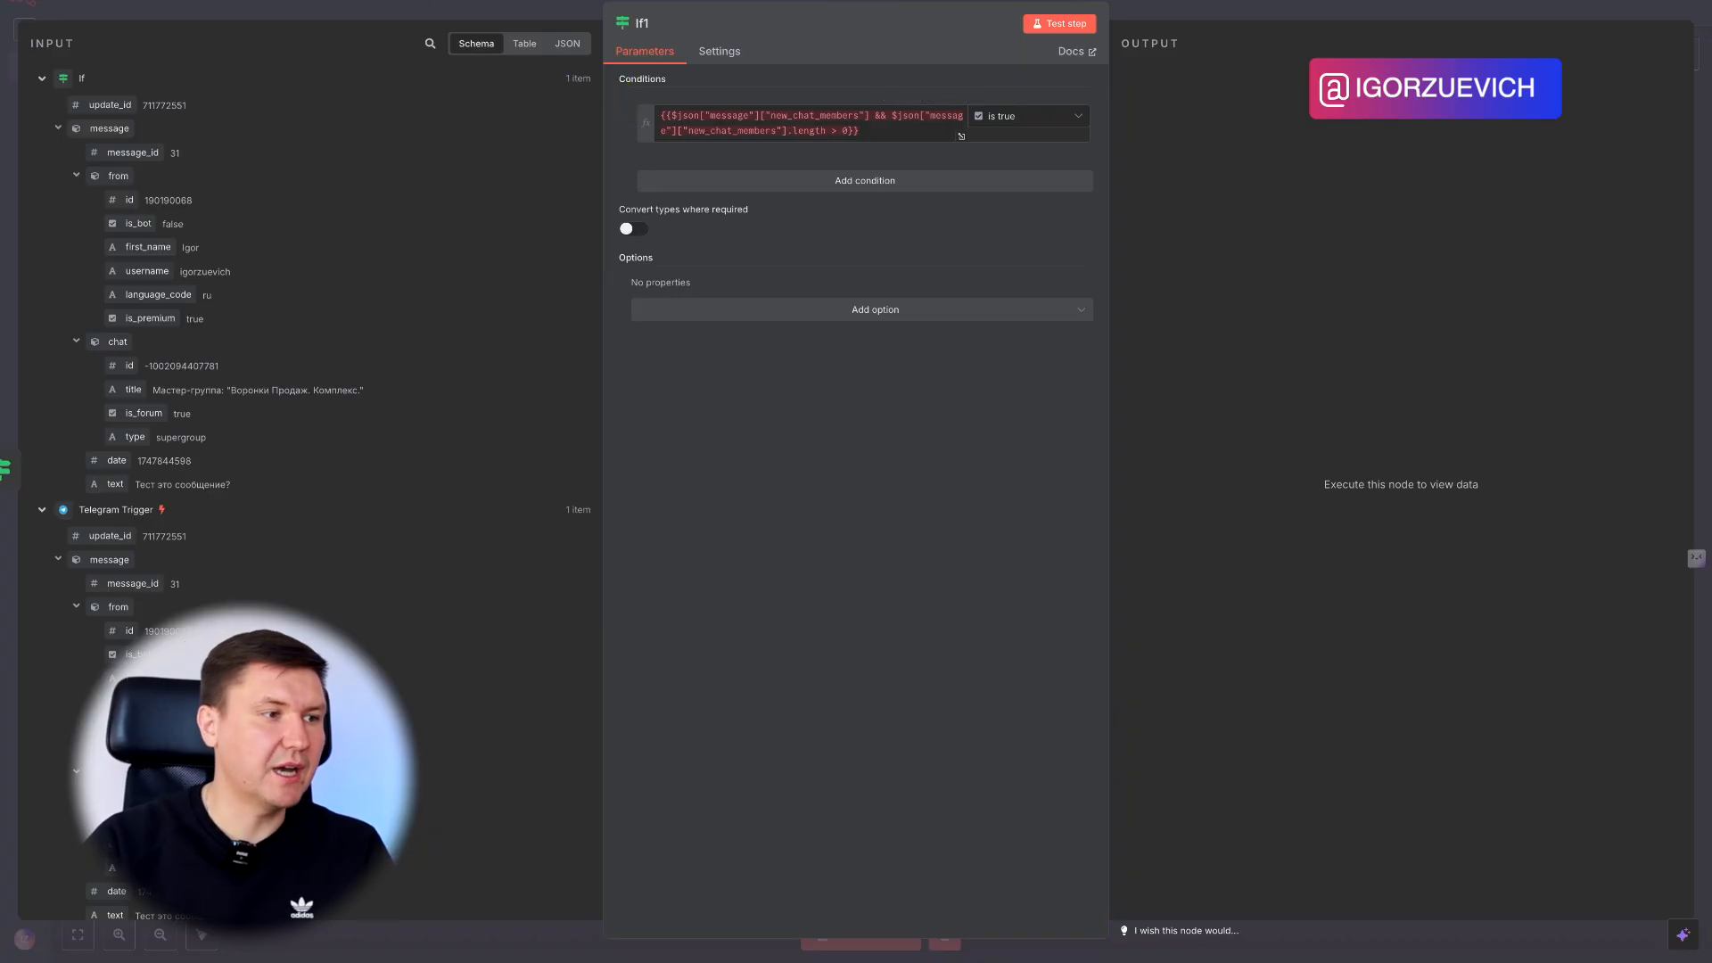
# Test the second If node, view its False branch output and switch to Telegram
pyautogui.click(1047, 27)
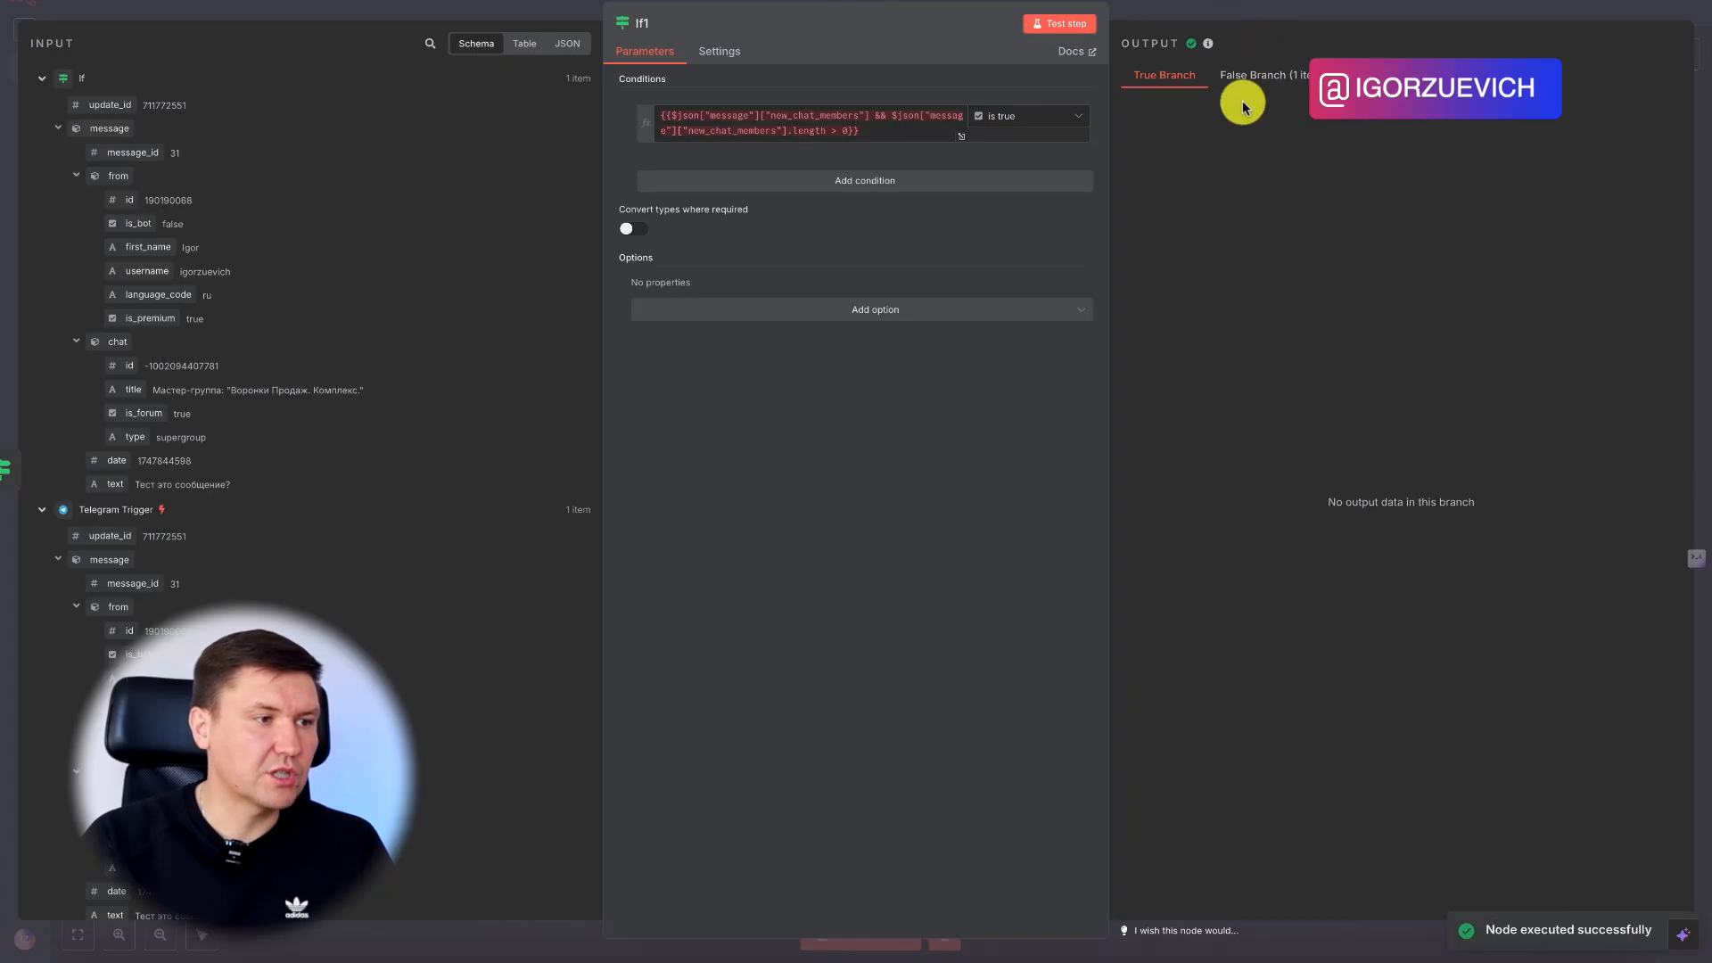
pyautogui.click(1284, 73)
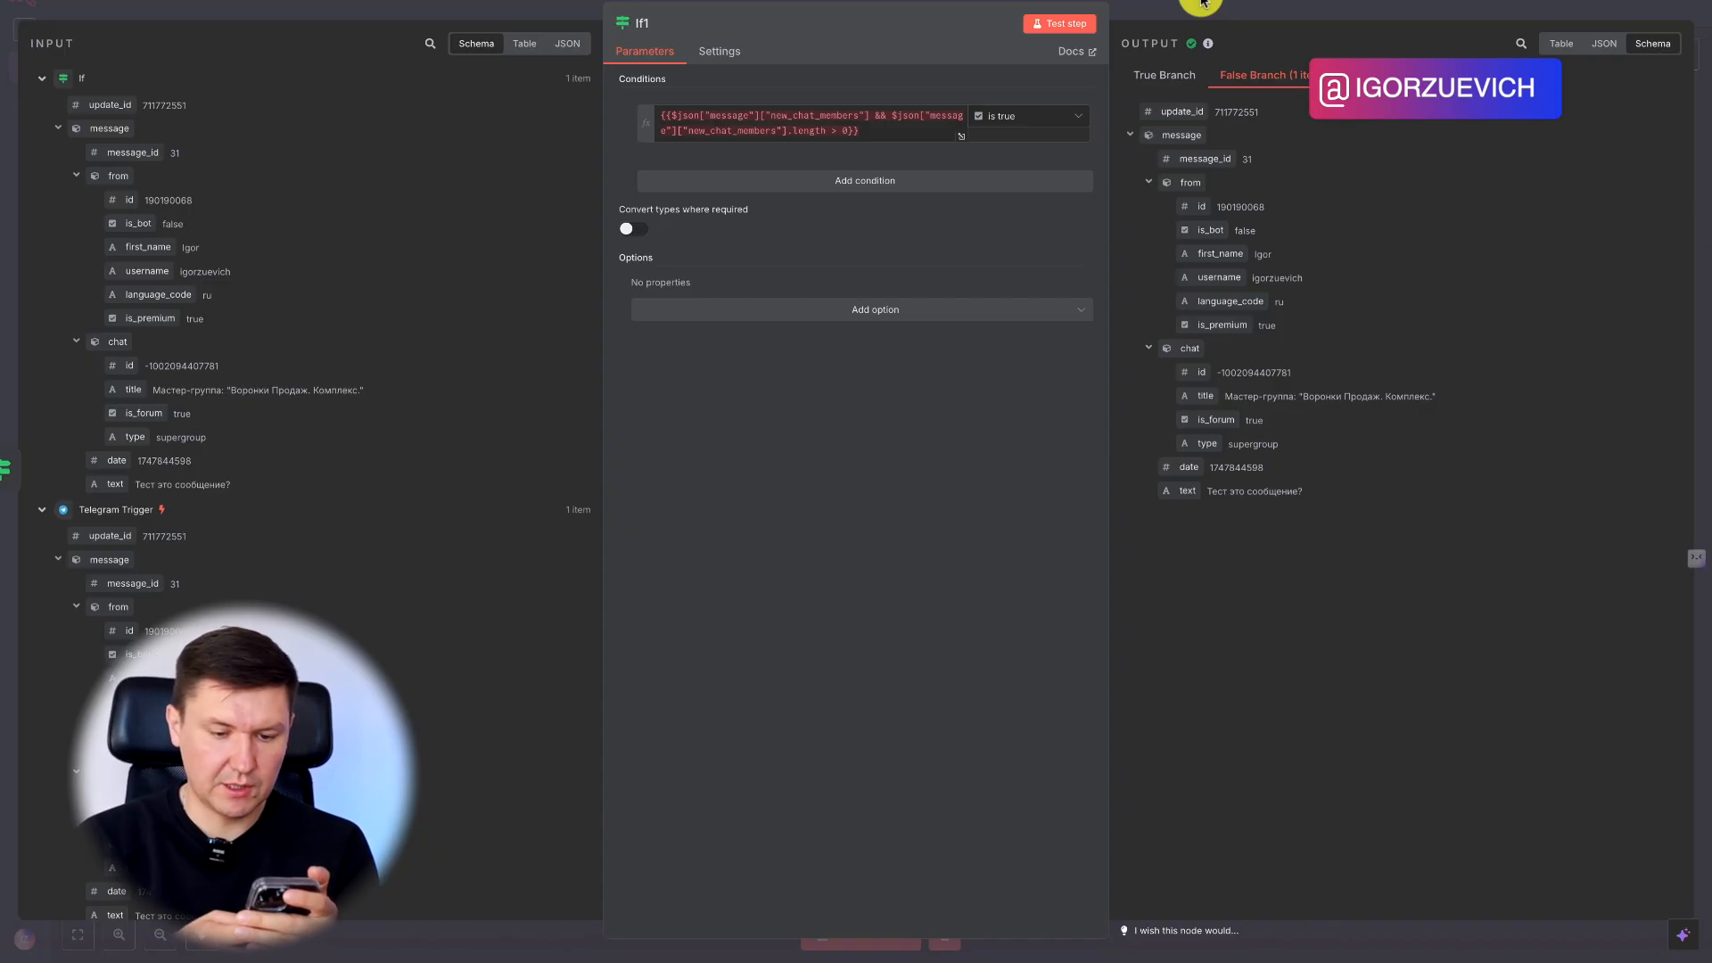
pyautogui.moveTo(1068, 948)
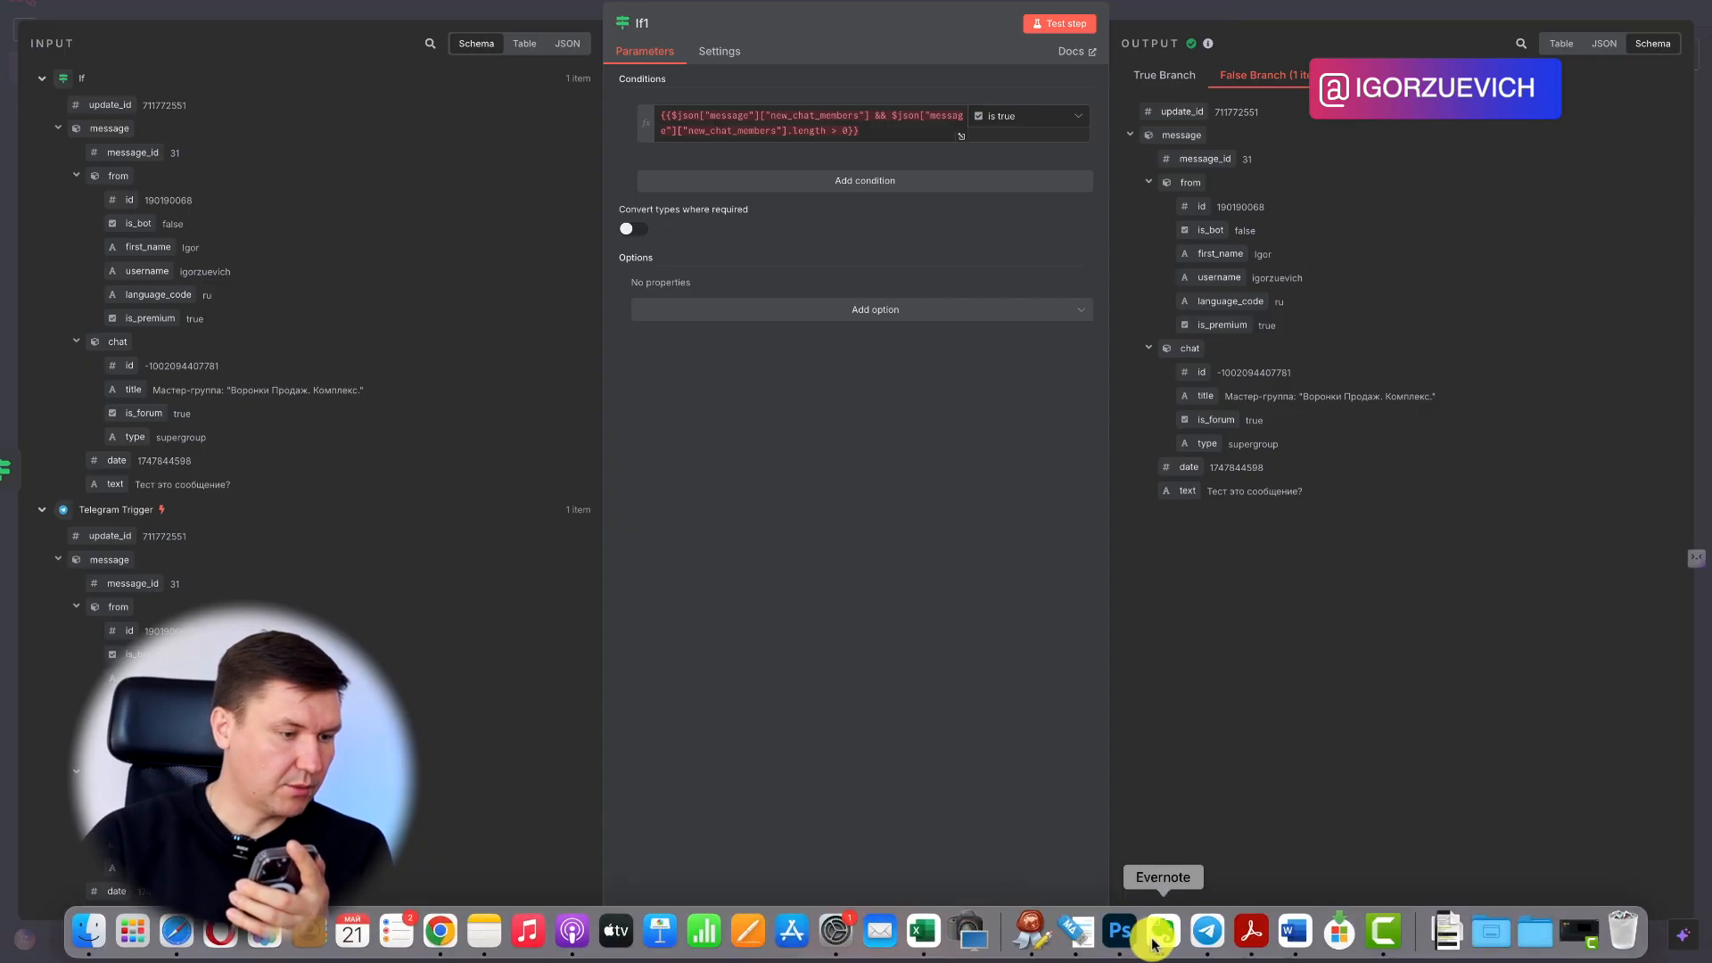
pyautogui.click(1205, 932)
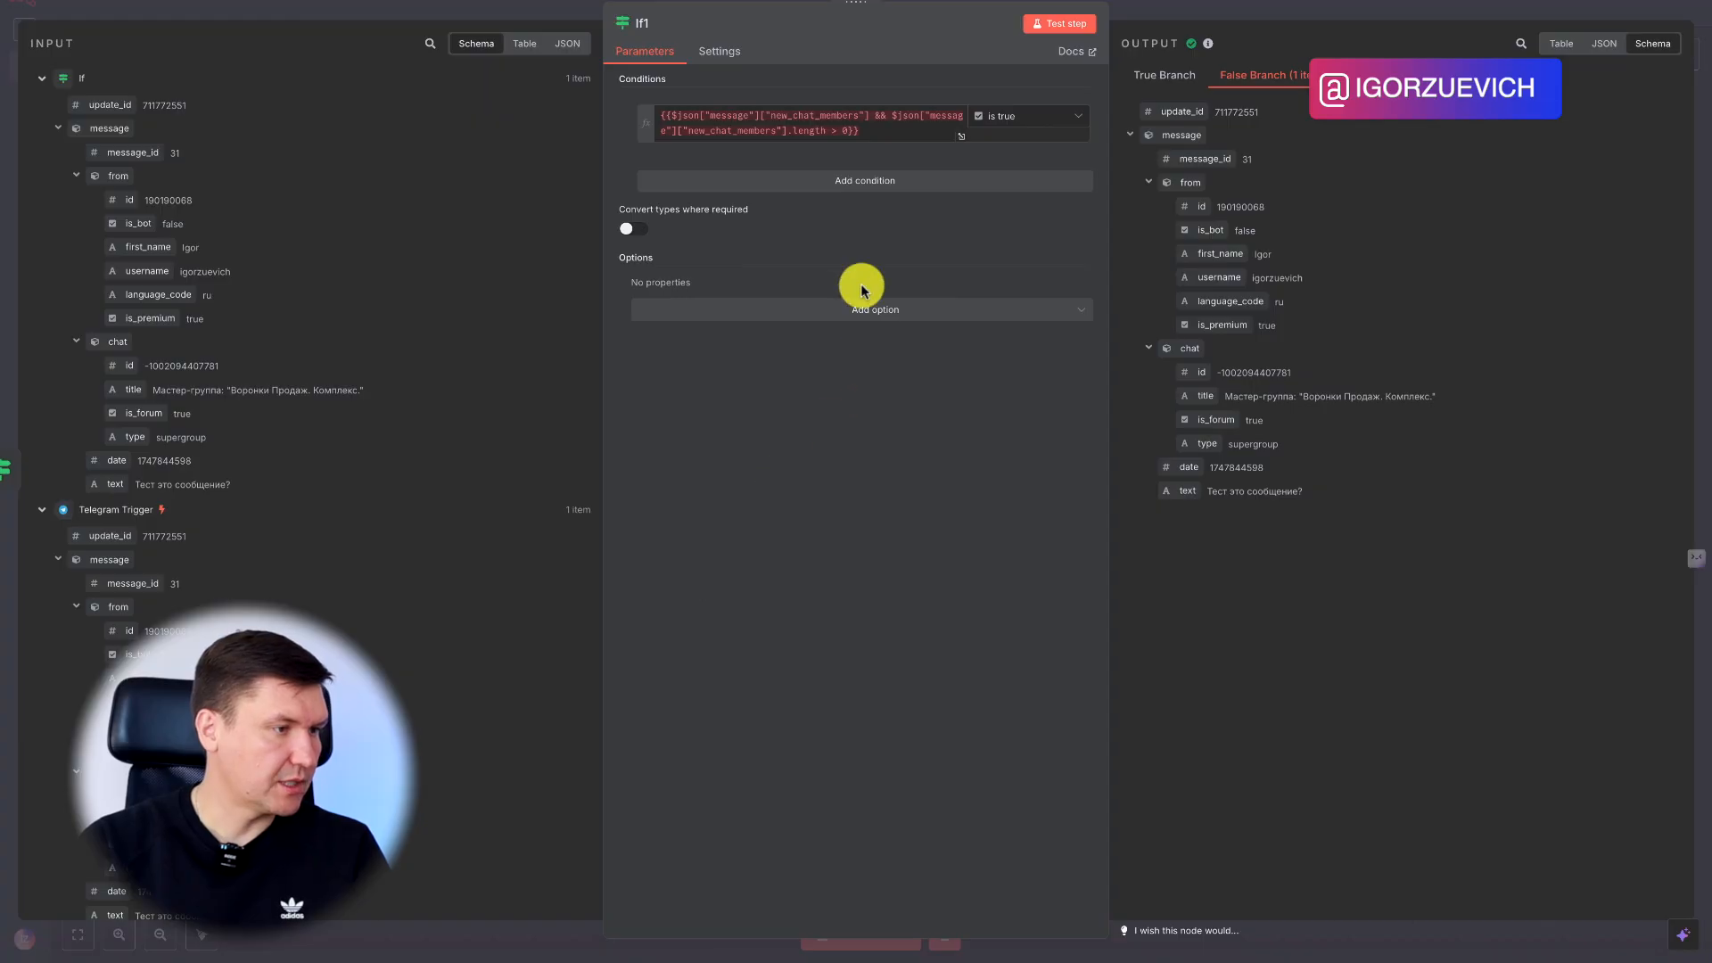
# Start a workflow test run, check the new-member event in the Telegram Trigger and load that execution's data into the n8n editor
pyautogui.click(1220, 12)
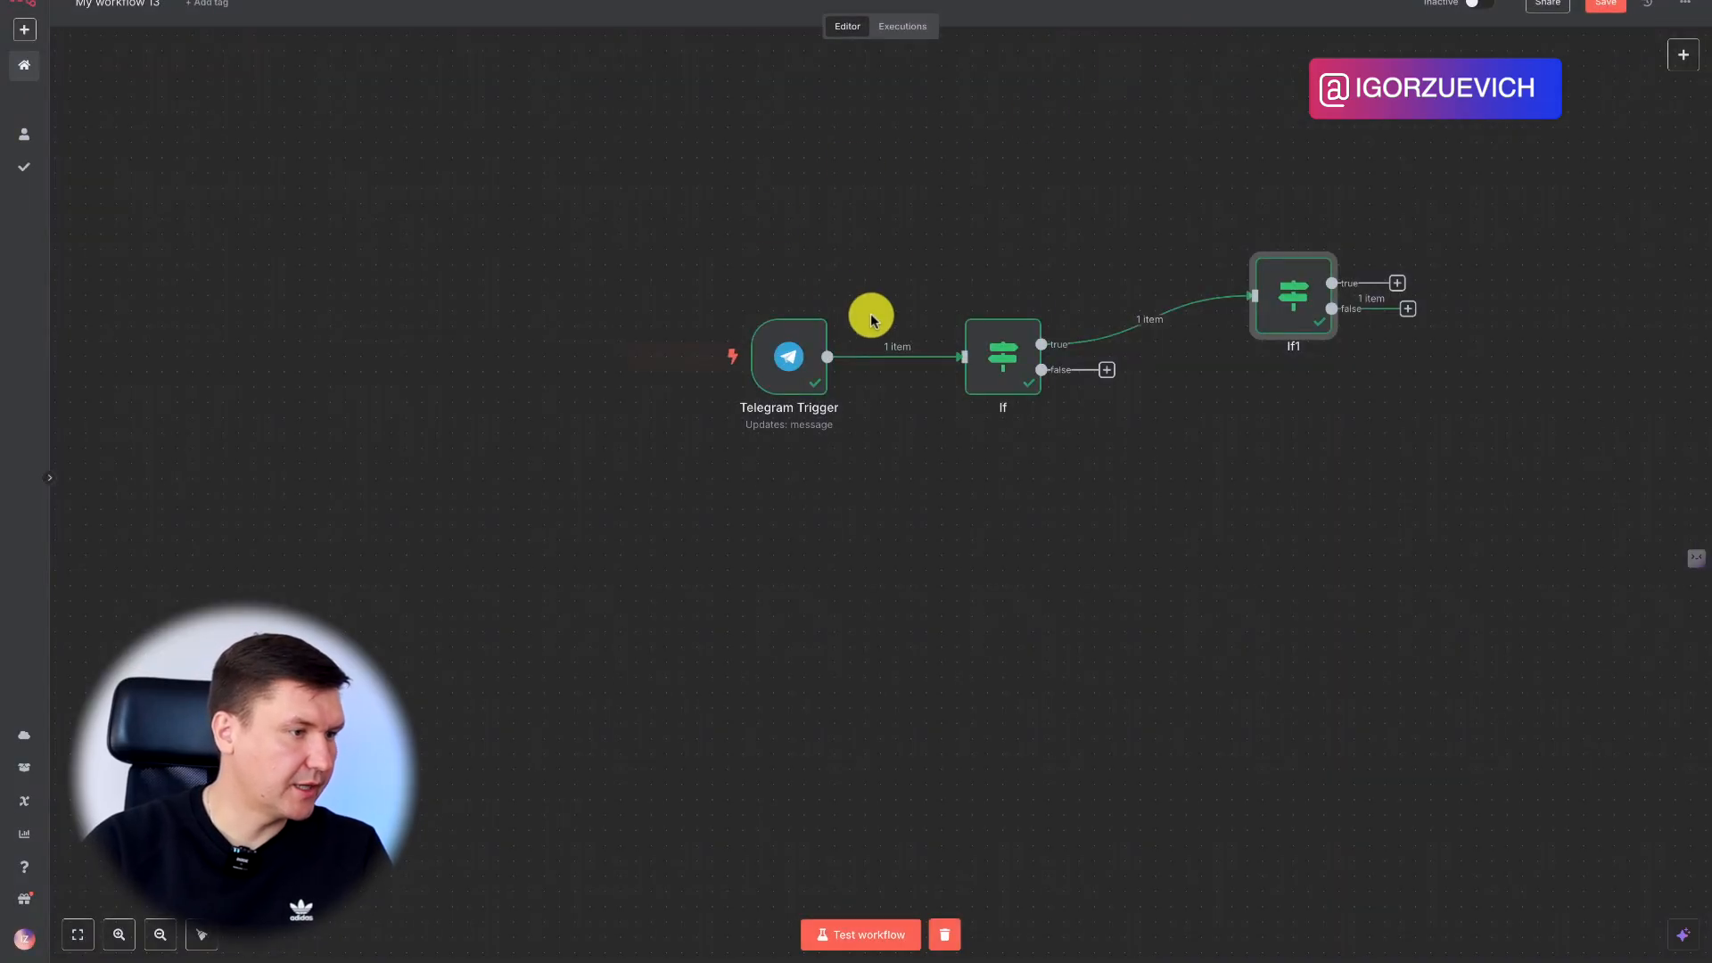
pyautogui.click(853, 935)
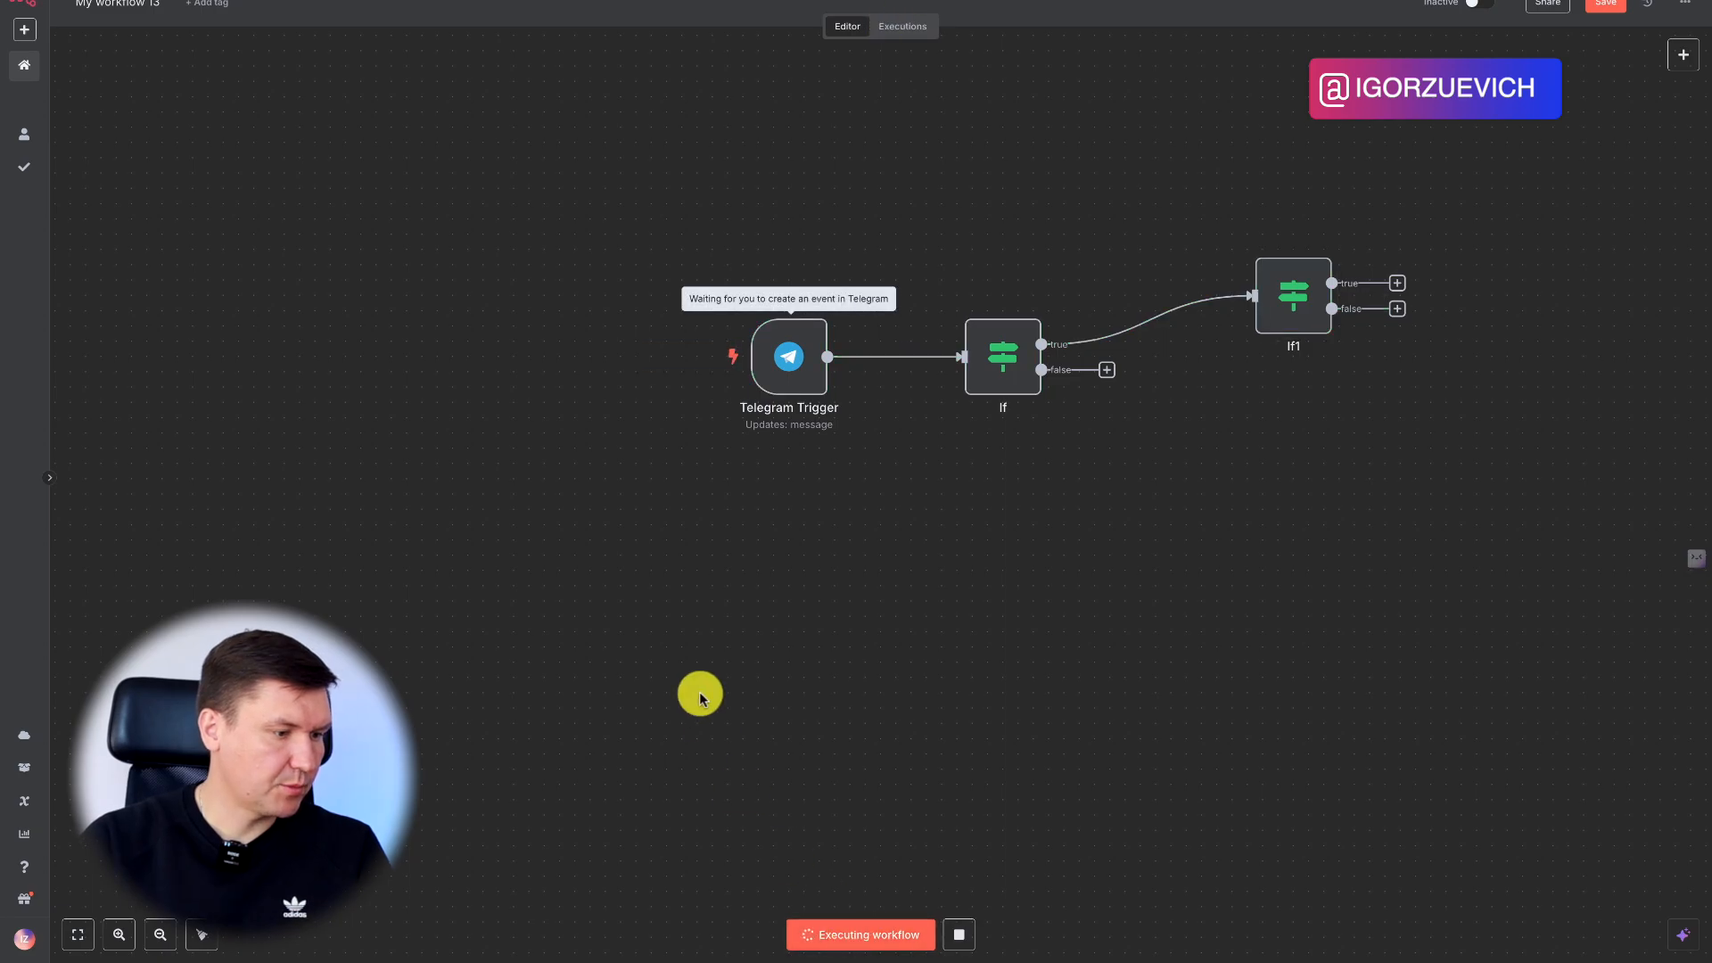
pyautogui.doubleClick(794, 362)
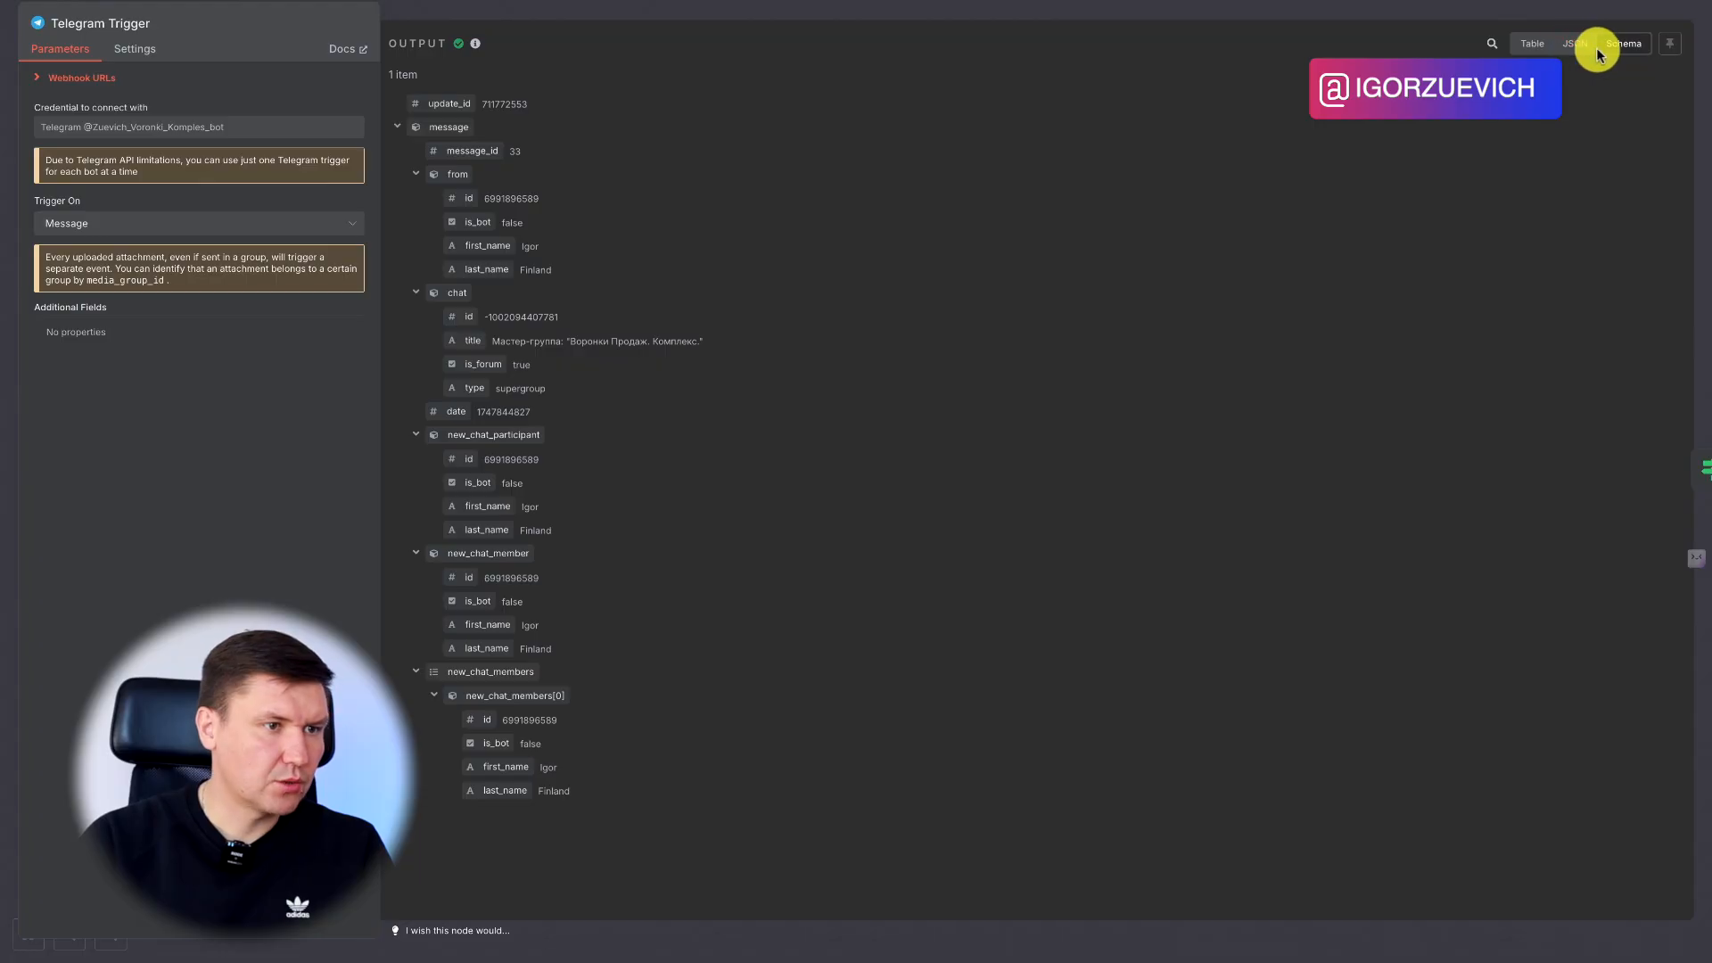
pyautogui.click(898, 12)
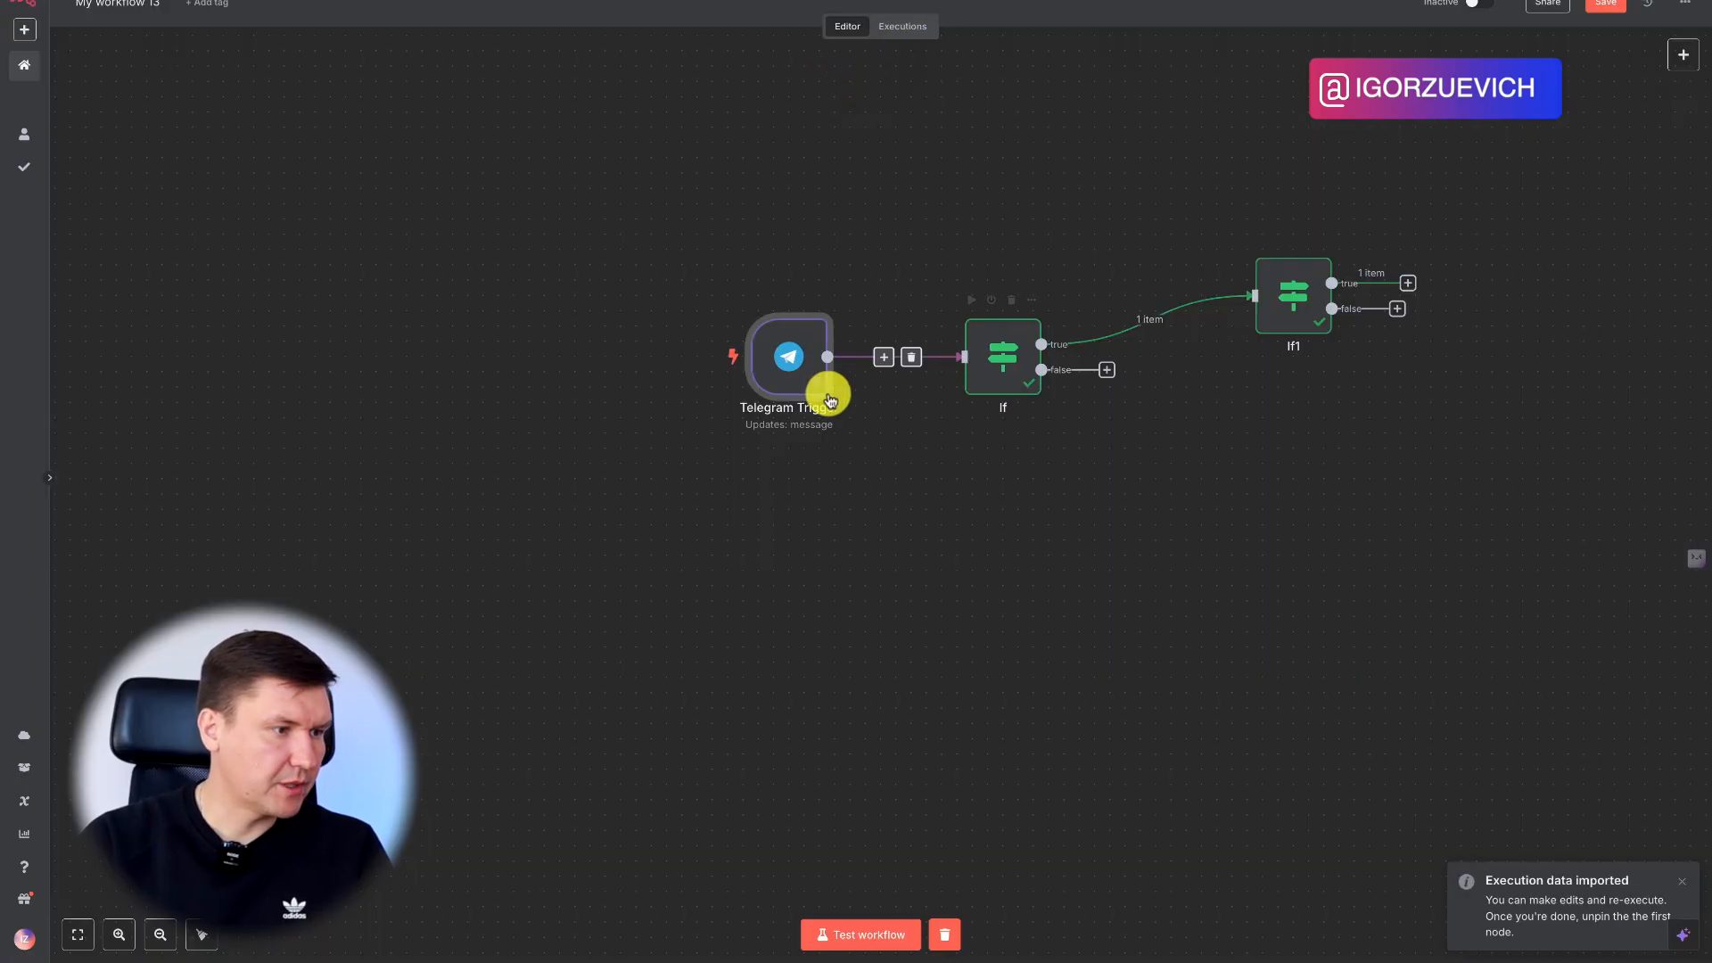
# Examine the Telegram Trigger's pinned new-member data and the second If node's True branch output
pyautogui.doubleClick(803, 363)
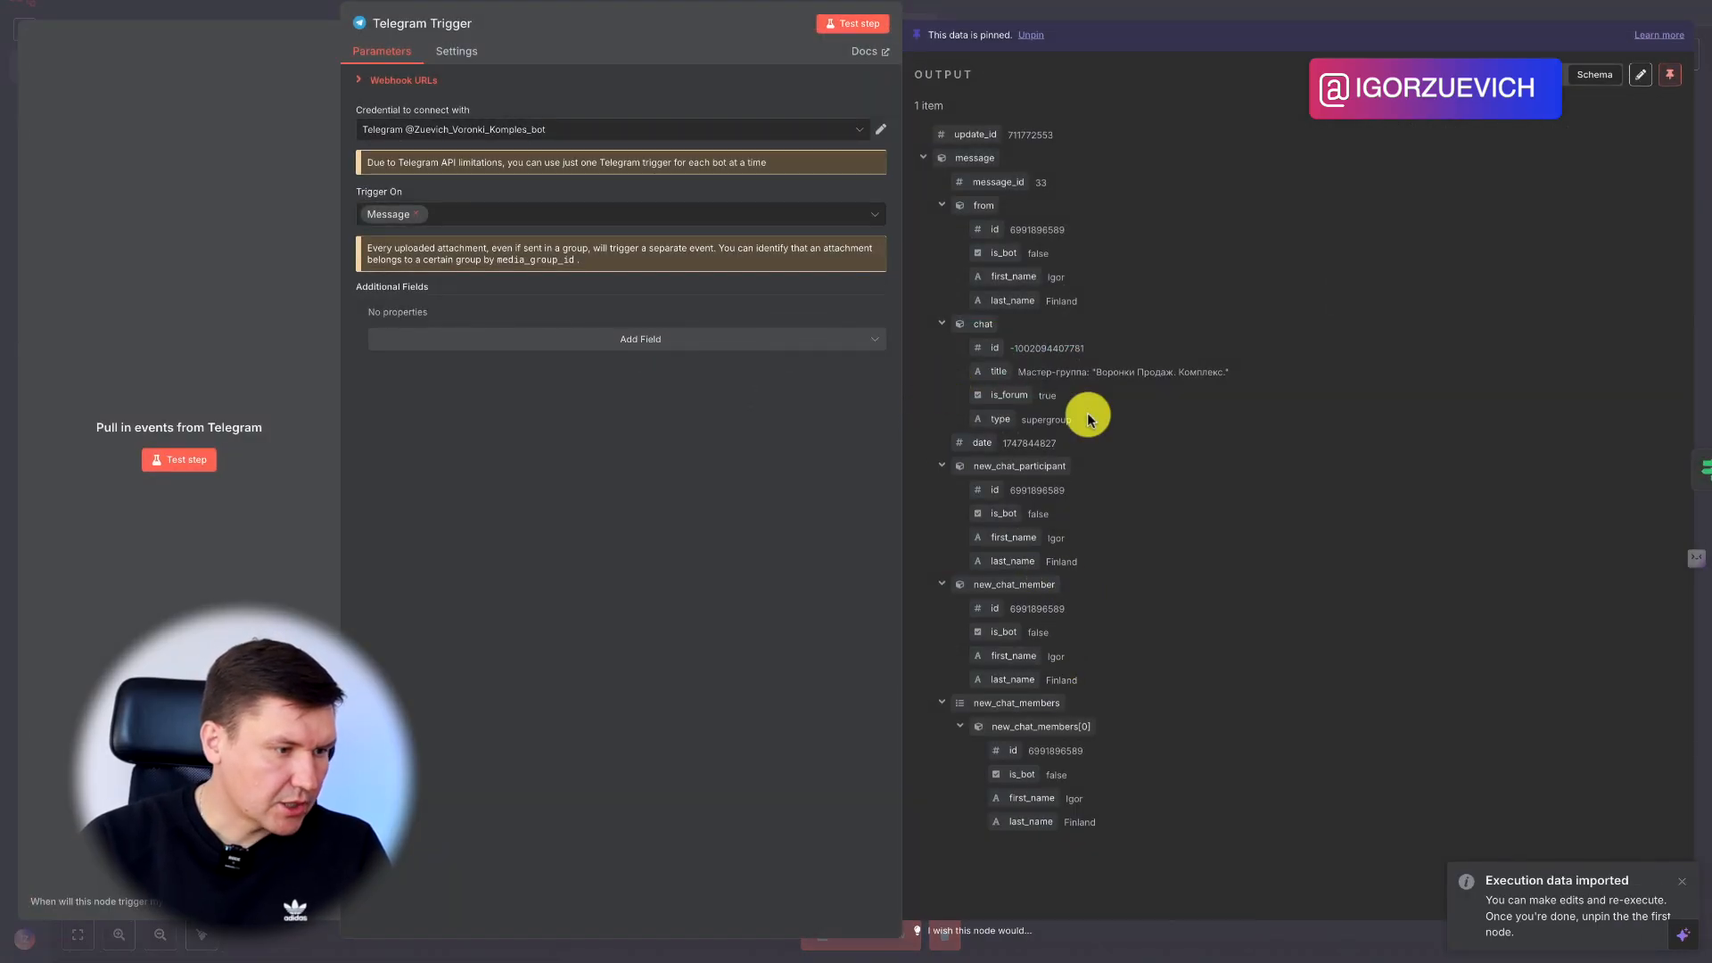
pyautogui.click(1094, 10)
pyautogui.doubleClick(1297, 294)
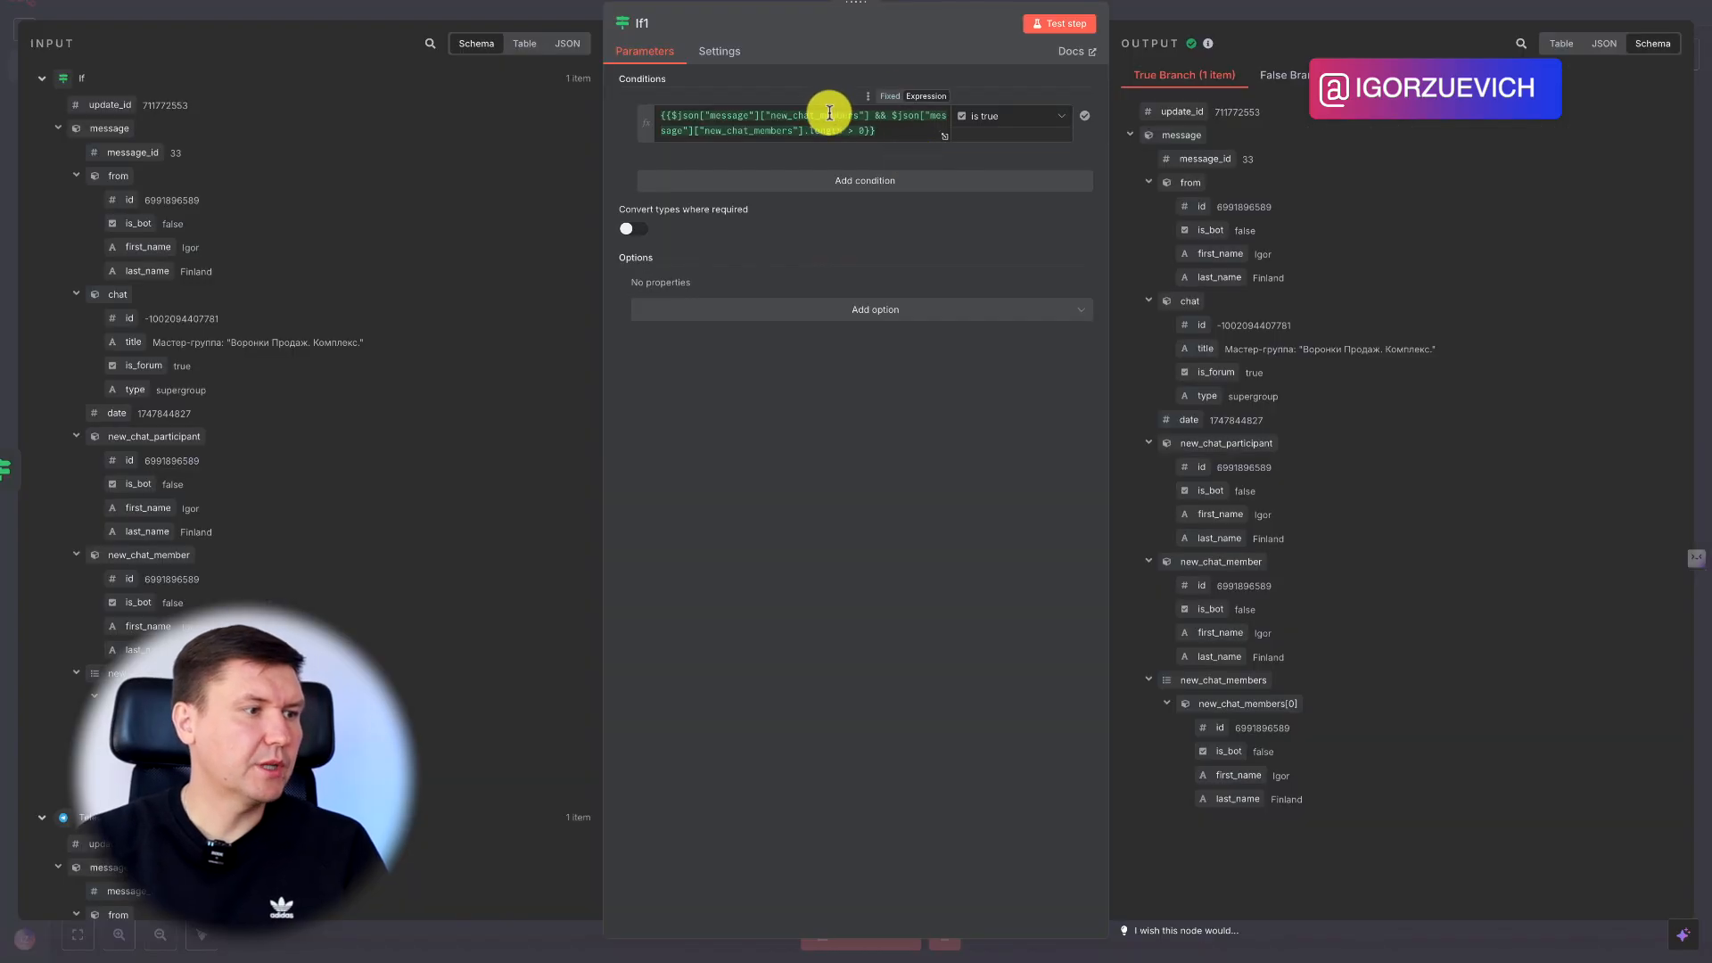
pyautogui.click(1295, 11)
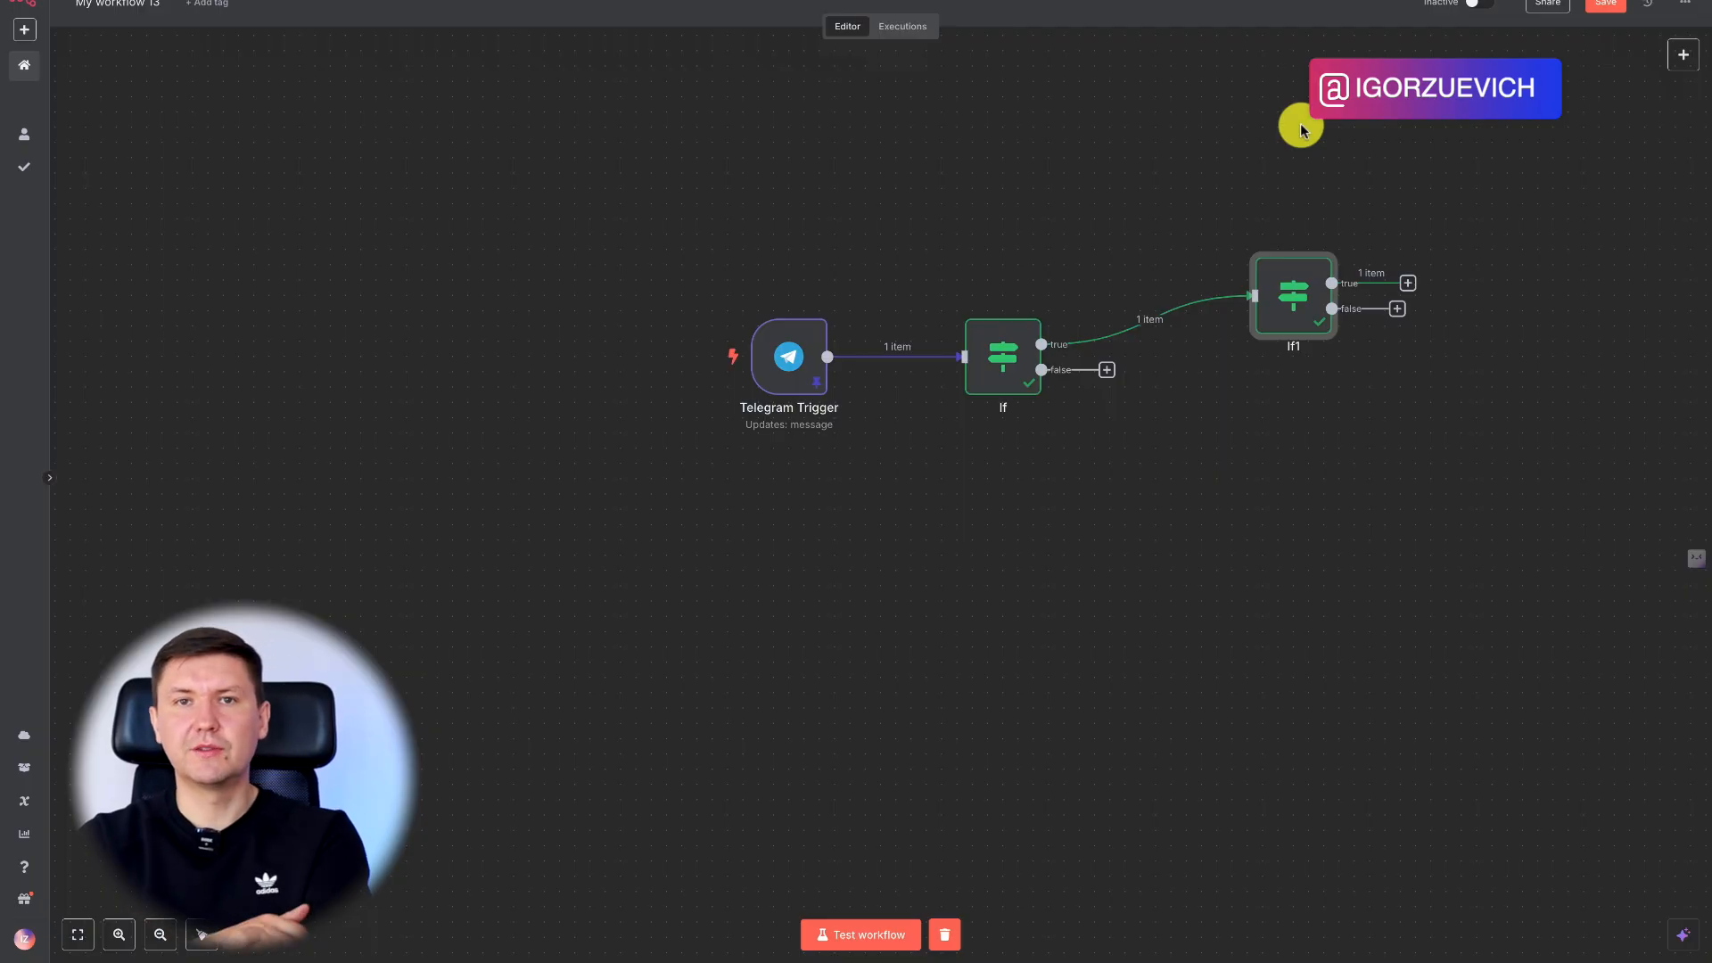
# Add a Telegram "Delete a chat message" node to the second If node's true branch, using the Voronki_Komples bot credential
pyautogui.moveTo(1284, 267); pyautogui.dragTo(1270, 316)
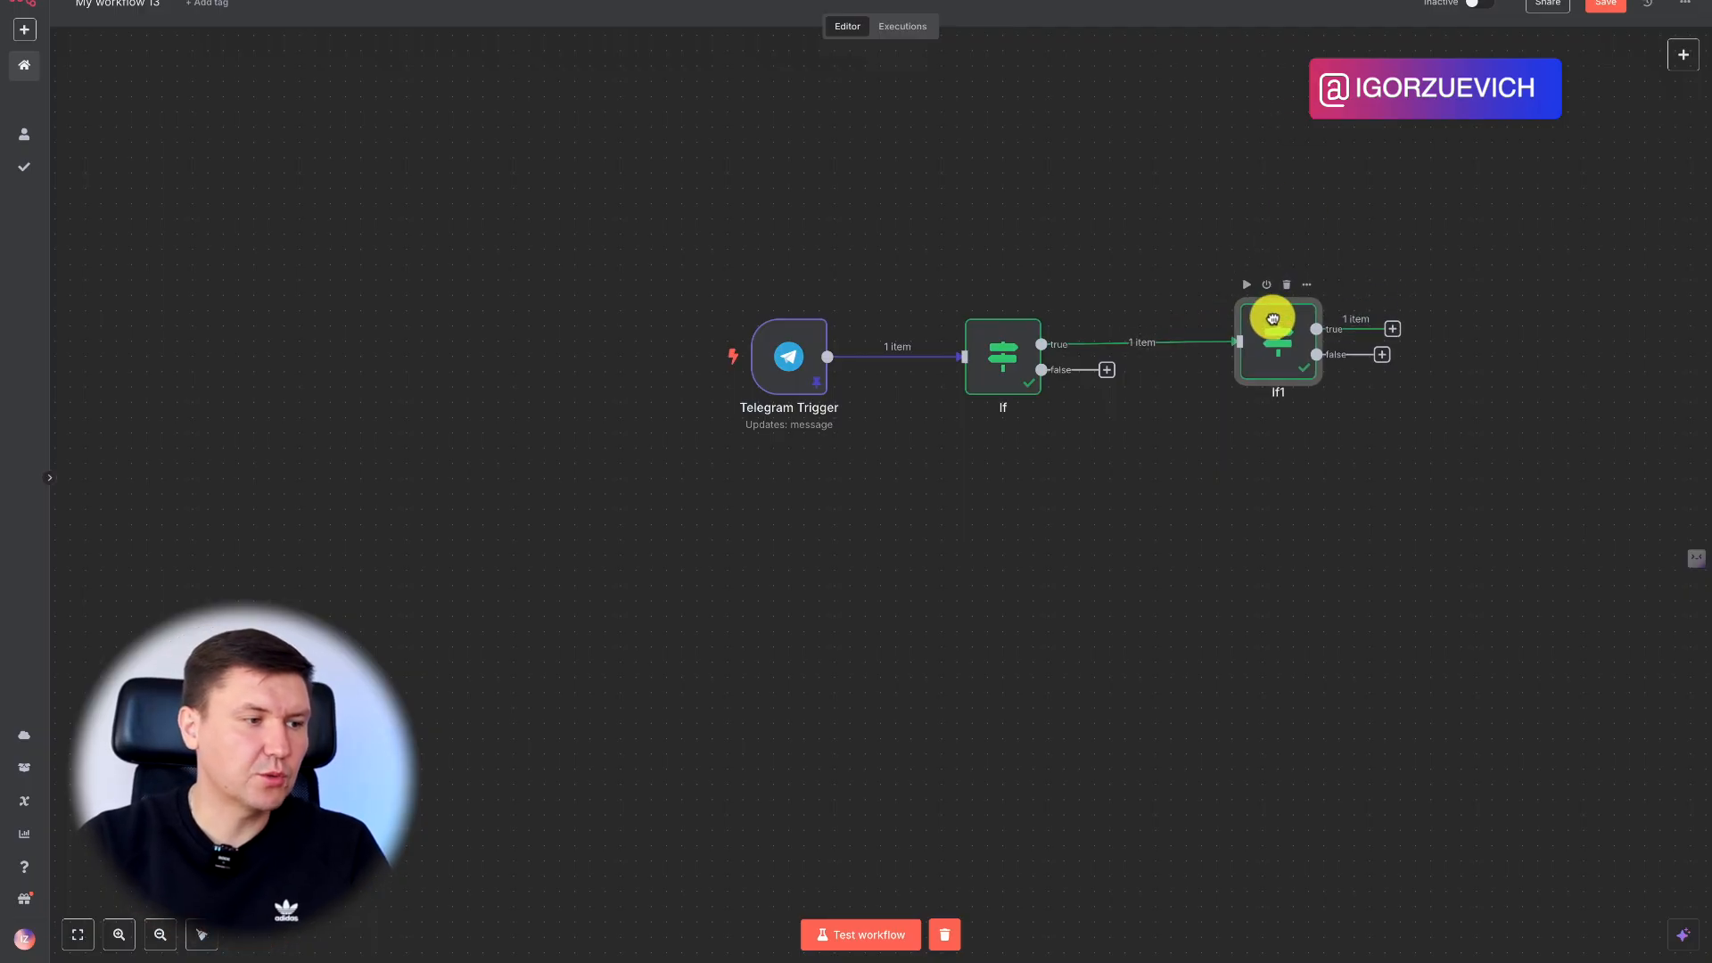
pyautogui.moveTo(1415, 206); pyautogui.dragTo(1422, 145)
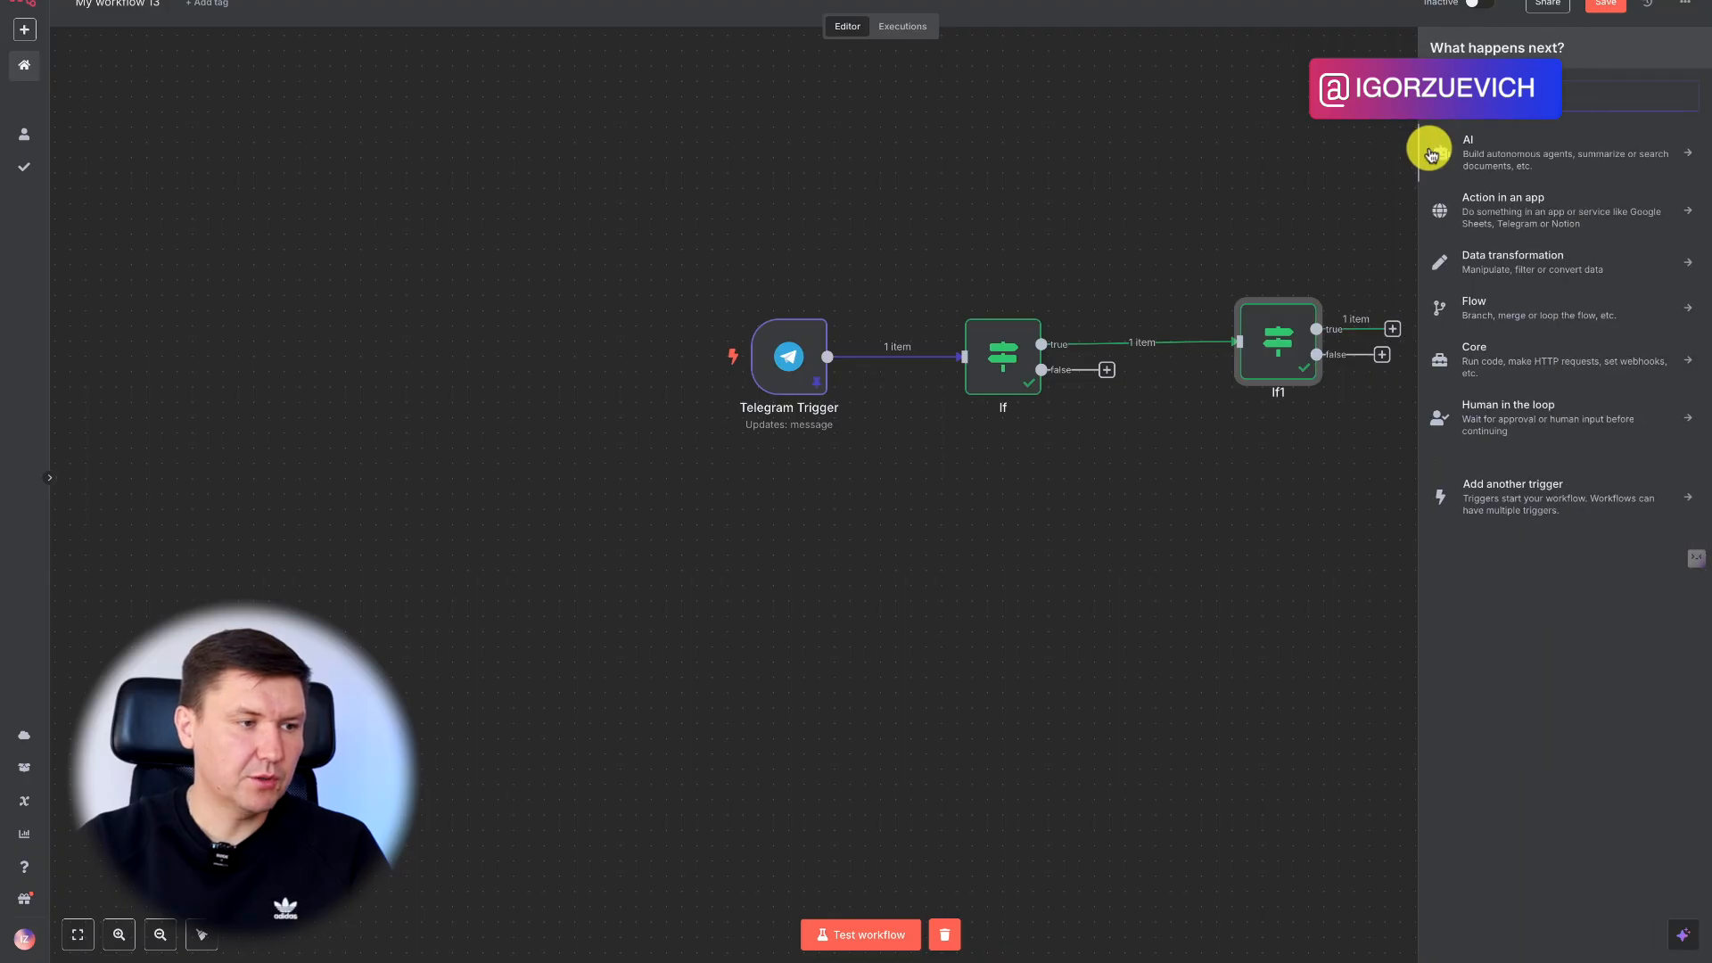
pyautogui.click(1513, 189)
pyautogui.click(1524, 170)
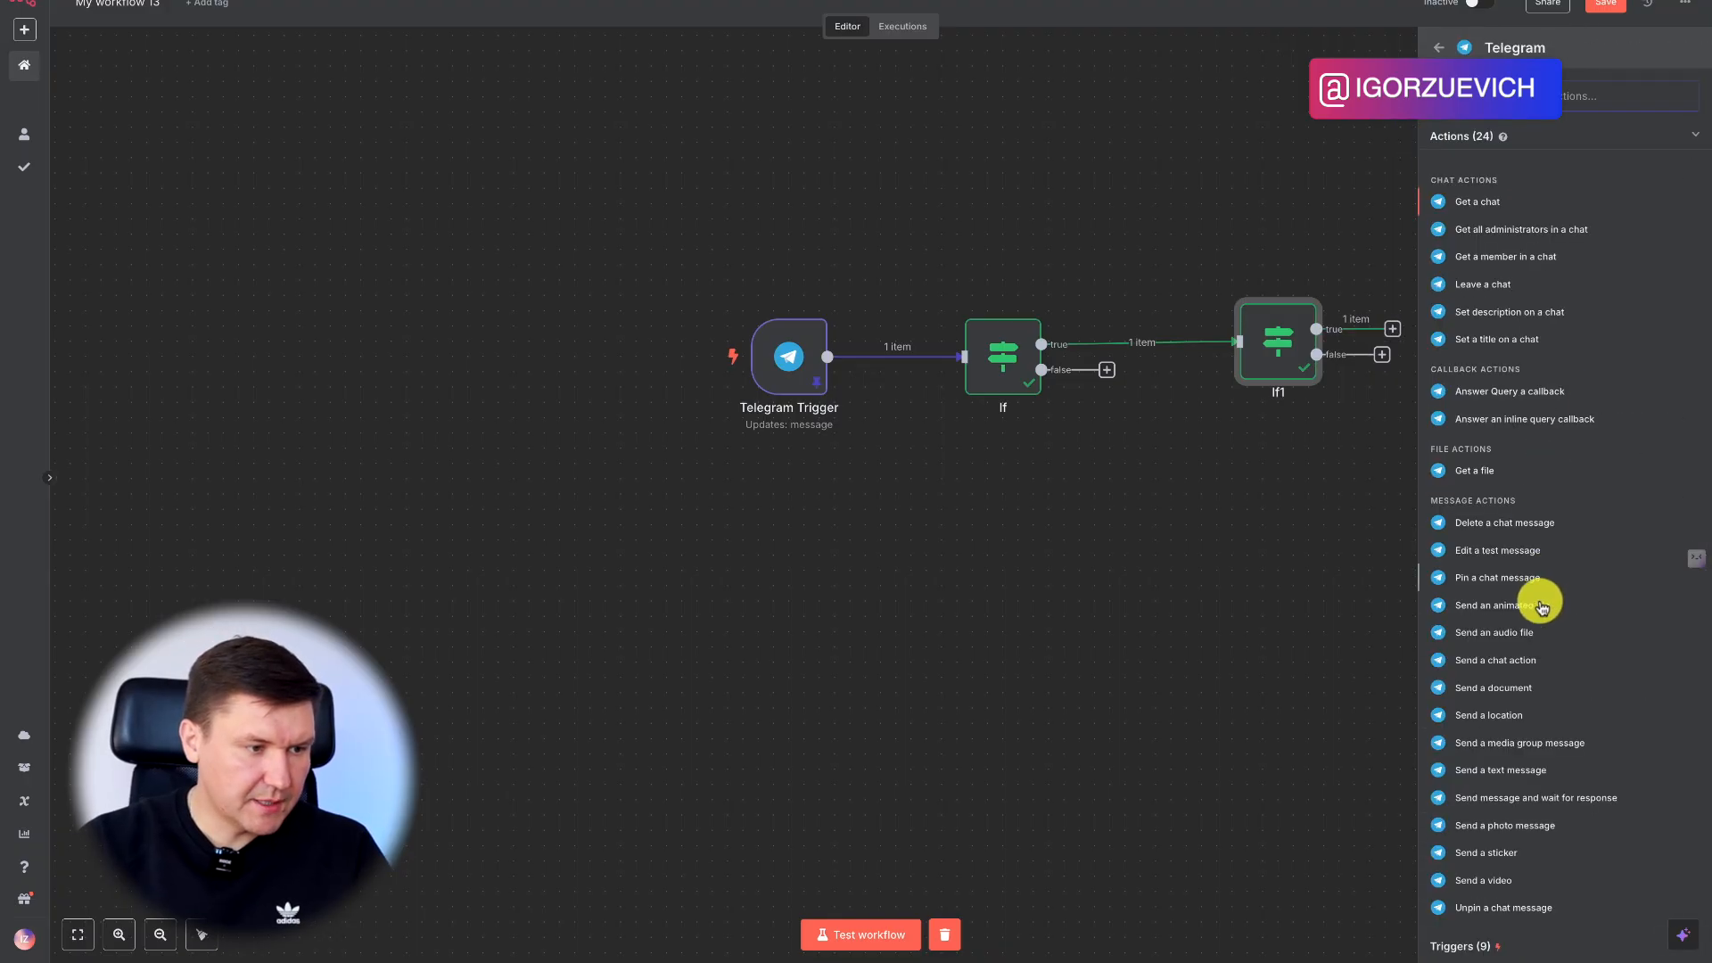
pyautogui.scroll(-1, 1534, 700)
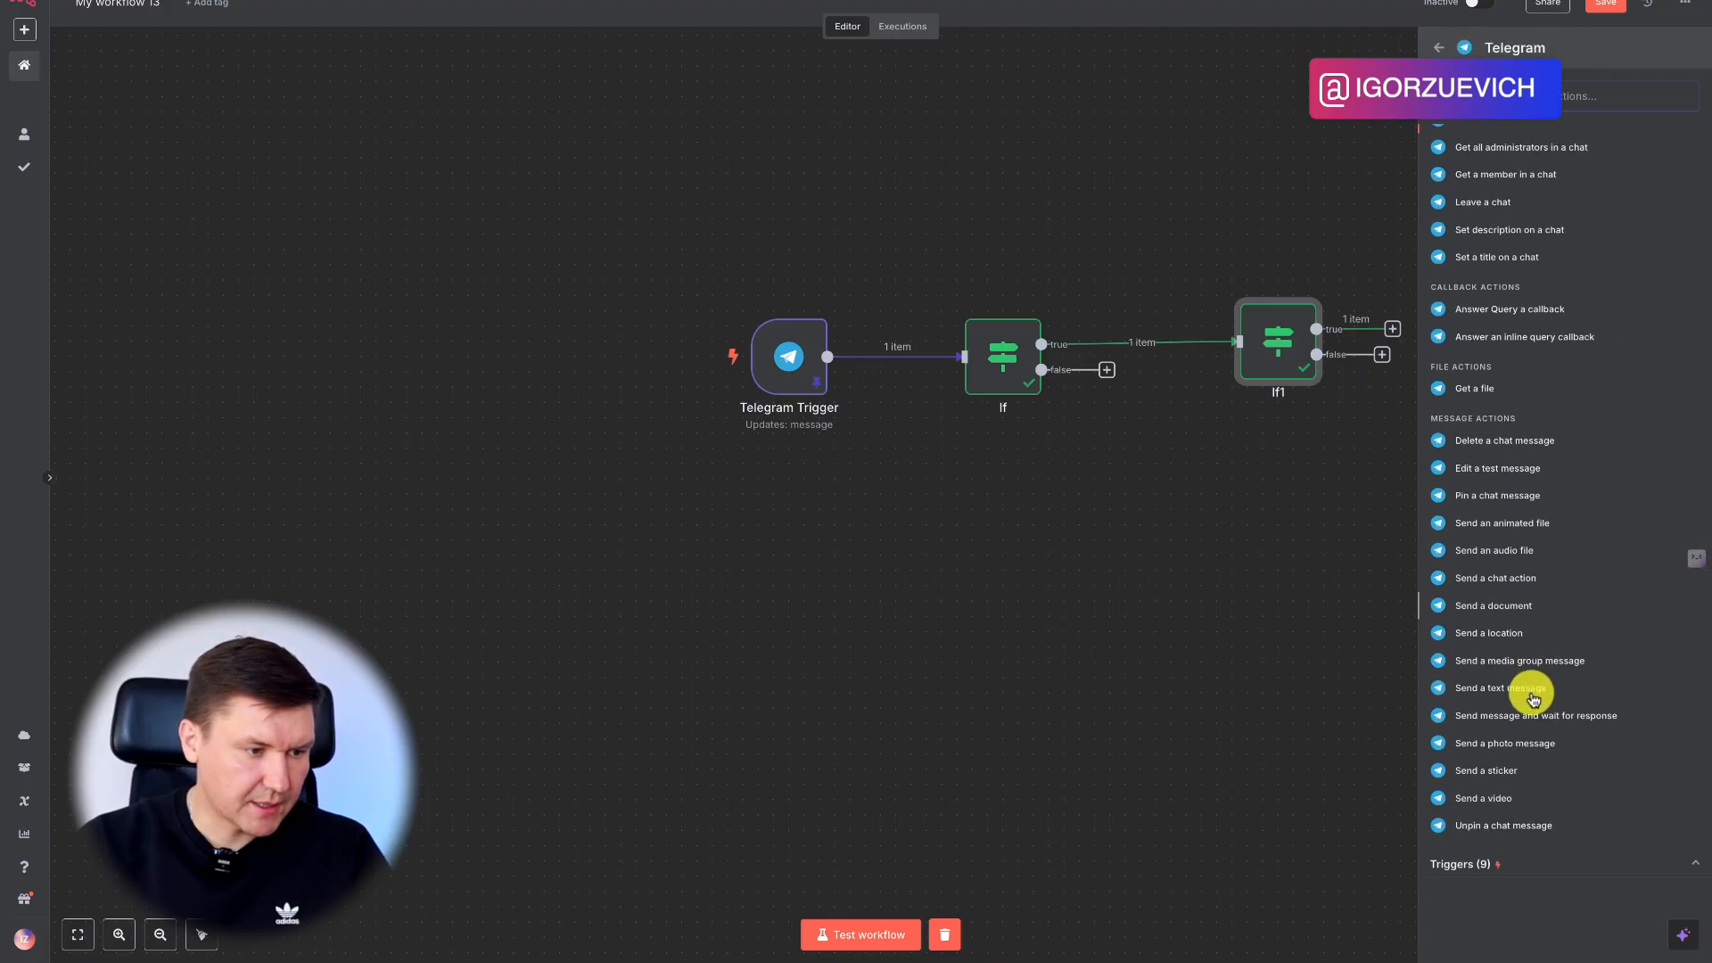
pyautogui.click(1521, 472)
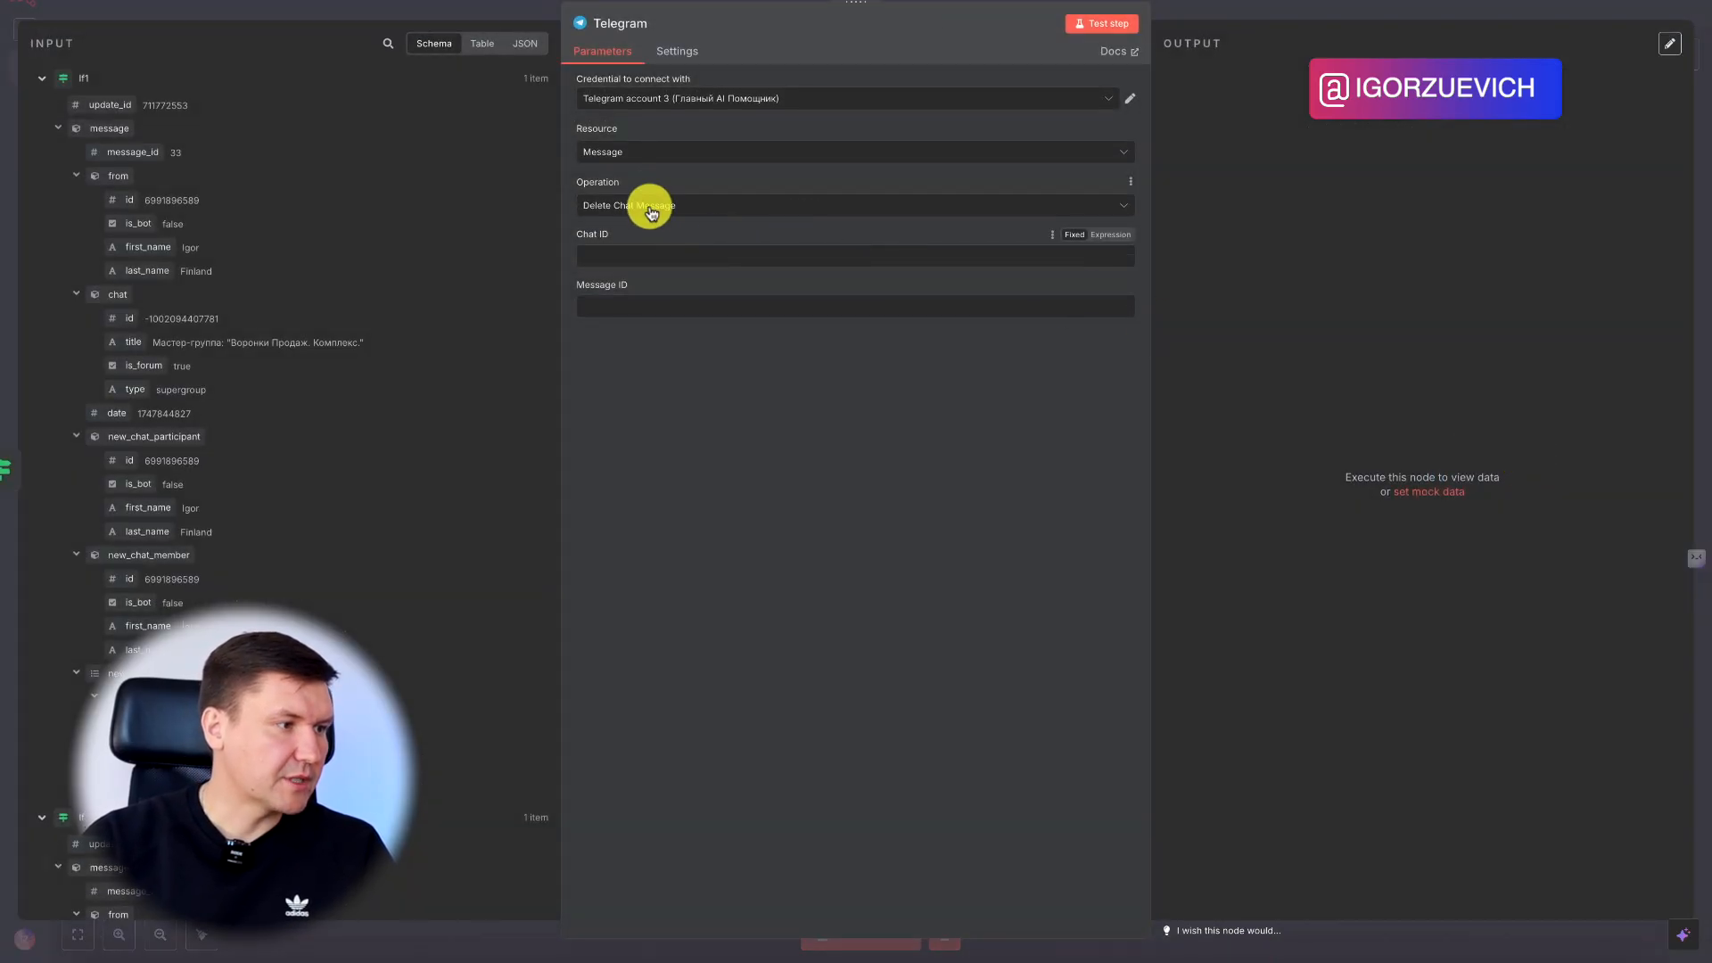
pyautogui.click(745, 98)
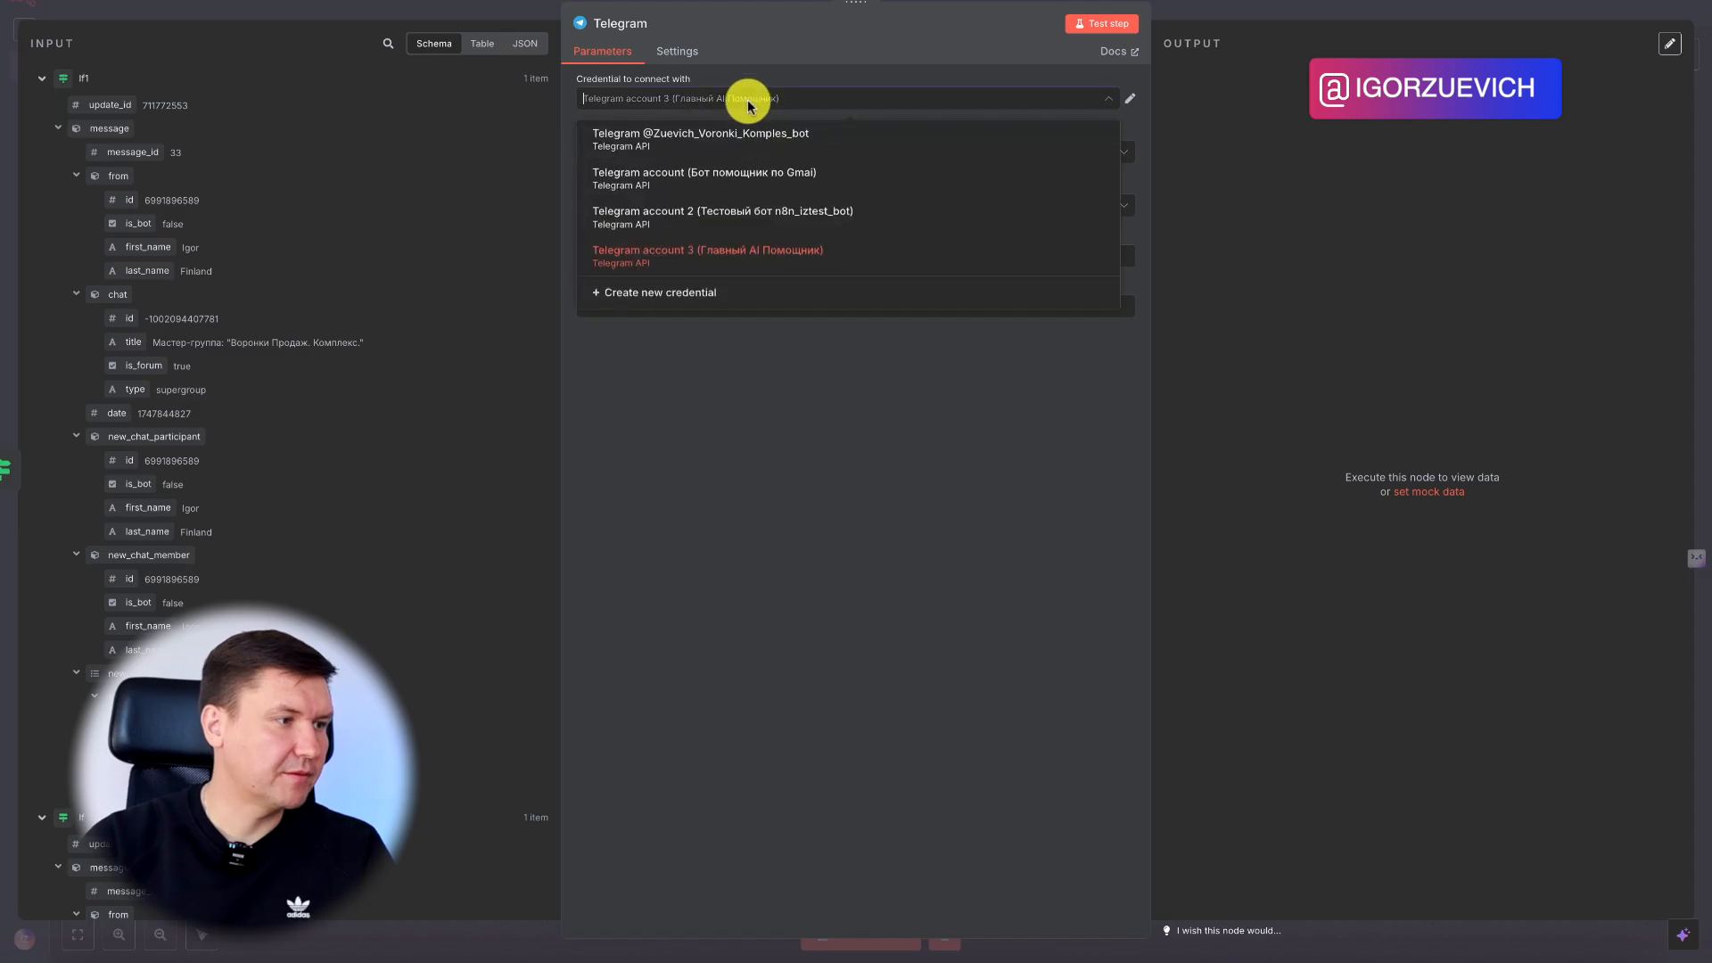
pyautogui.click(874, 141)
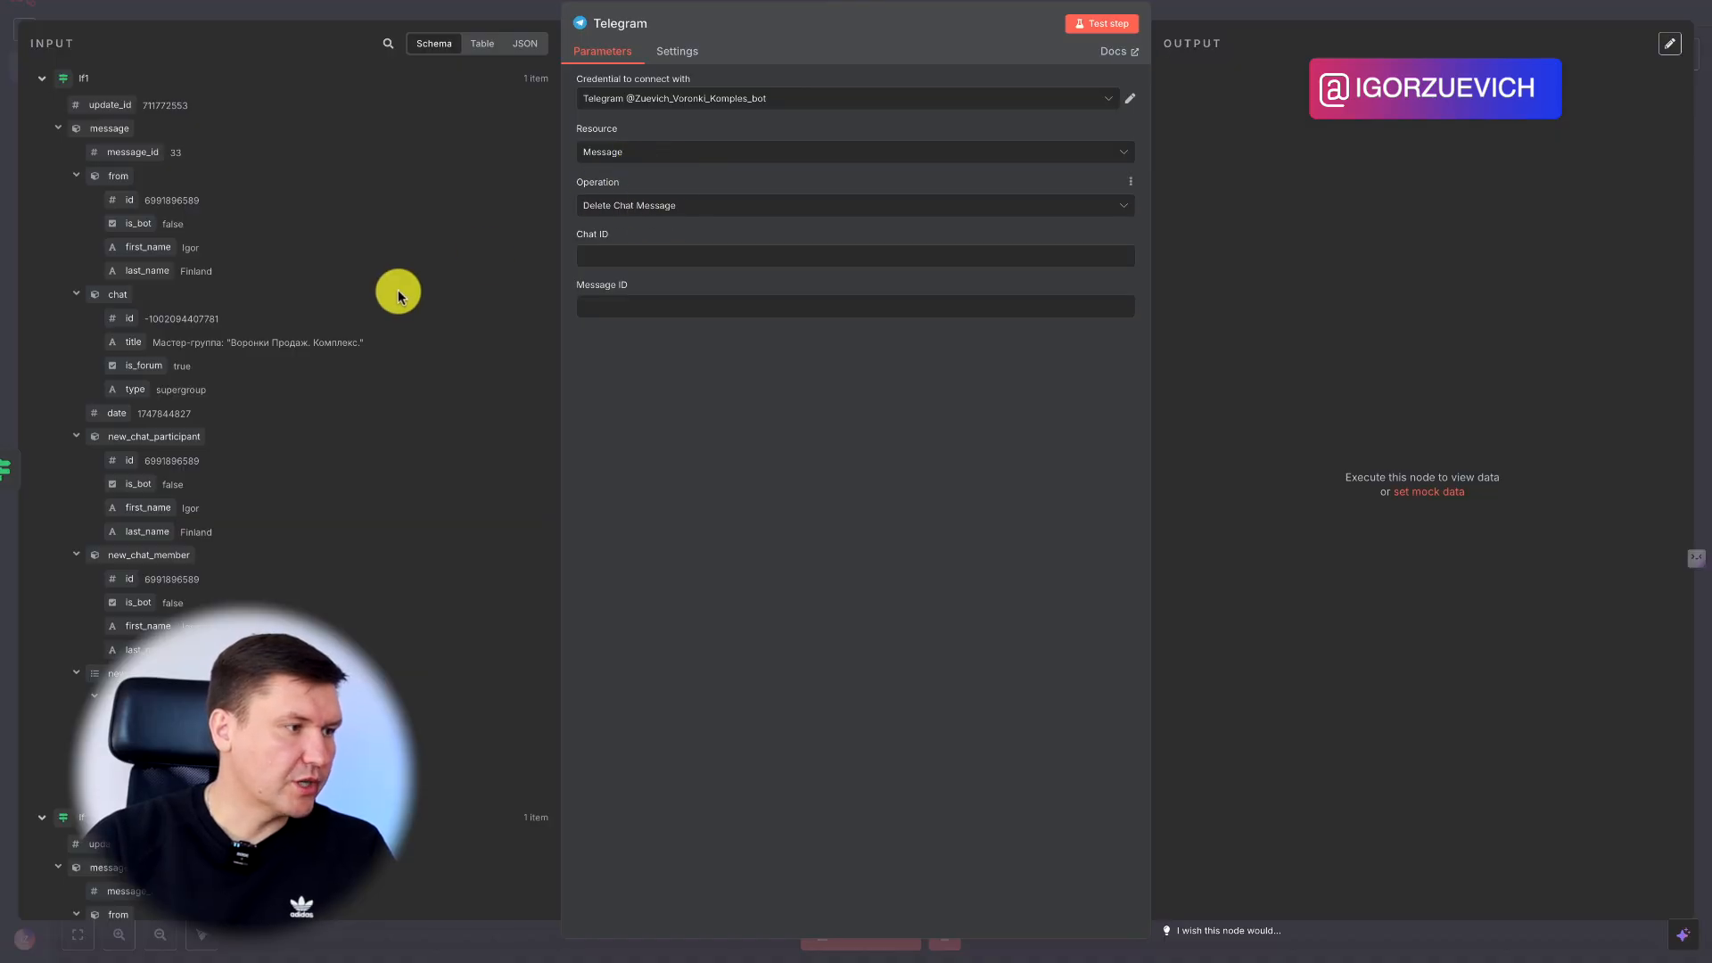
# Set the delete node's Chat ID to the Telegram Trigger's message.chat.id expression
pyautogui.click(612, 256)
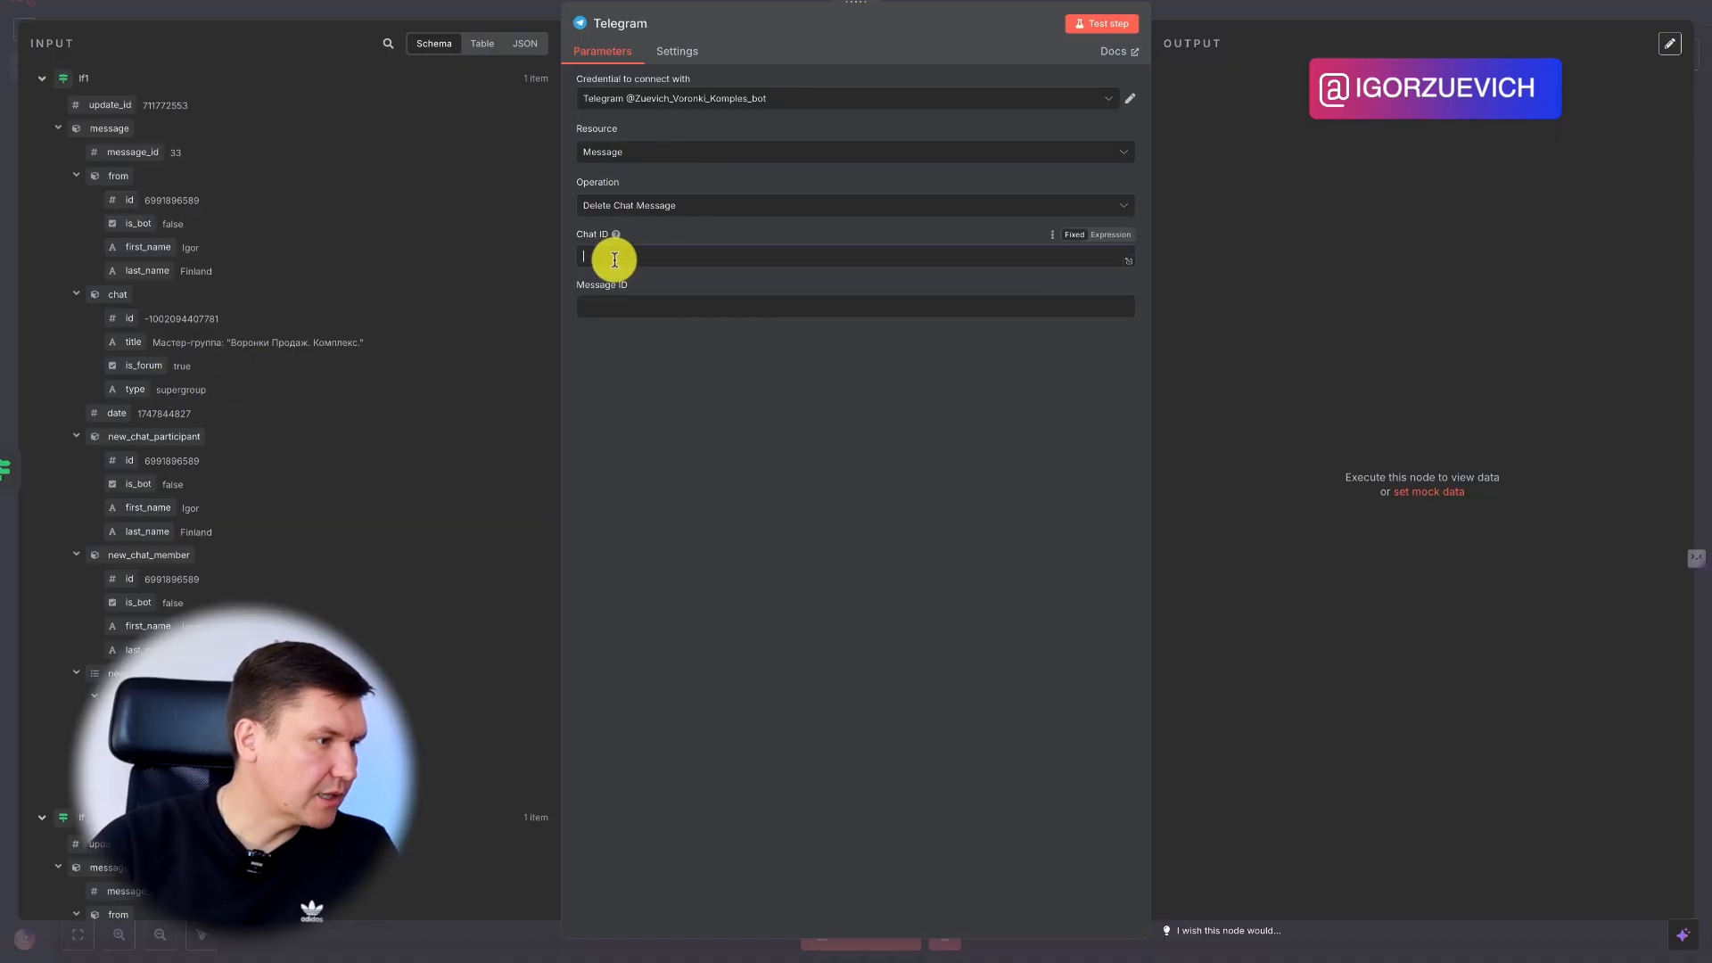
pyautogui.click(619, 307)
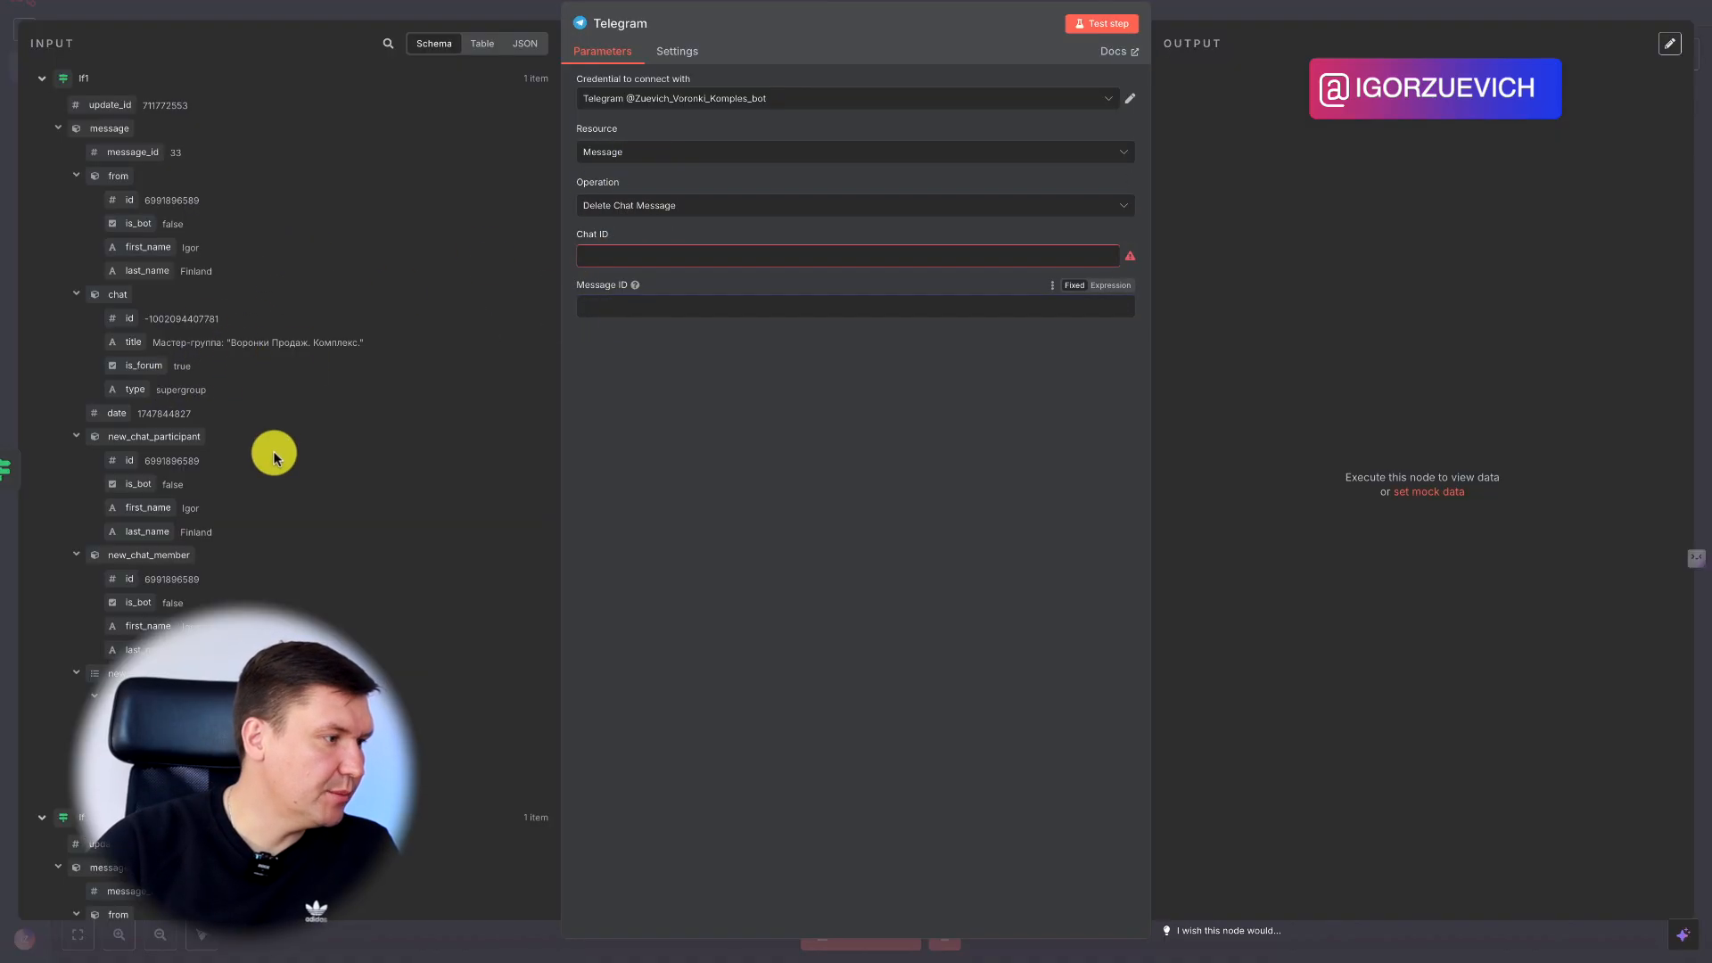
pyautogui.scroll(-4, 274, 454)
pyautogui.scroll(4, 274, 455)
pyautogui.scroll(1, 272, 453)
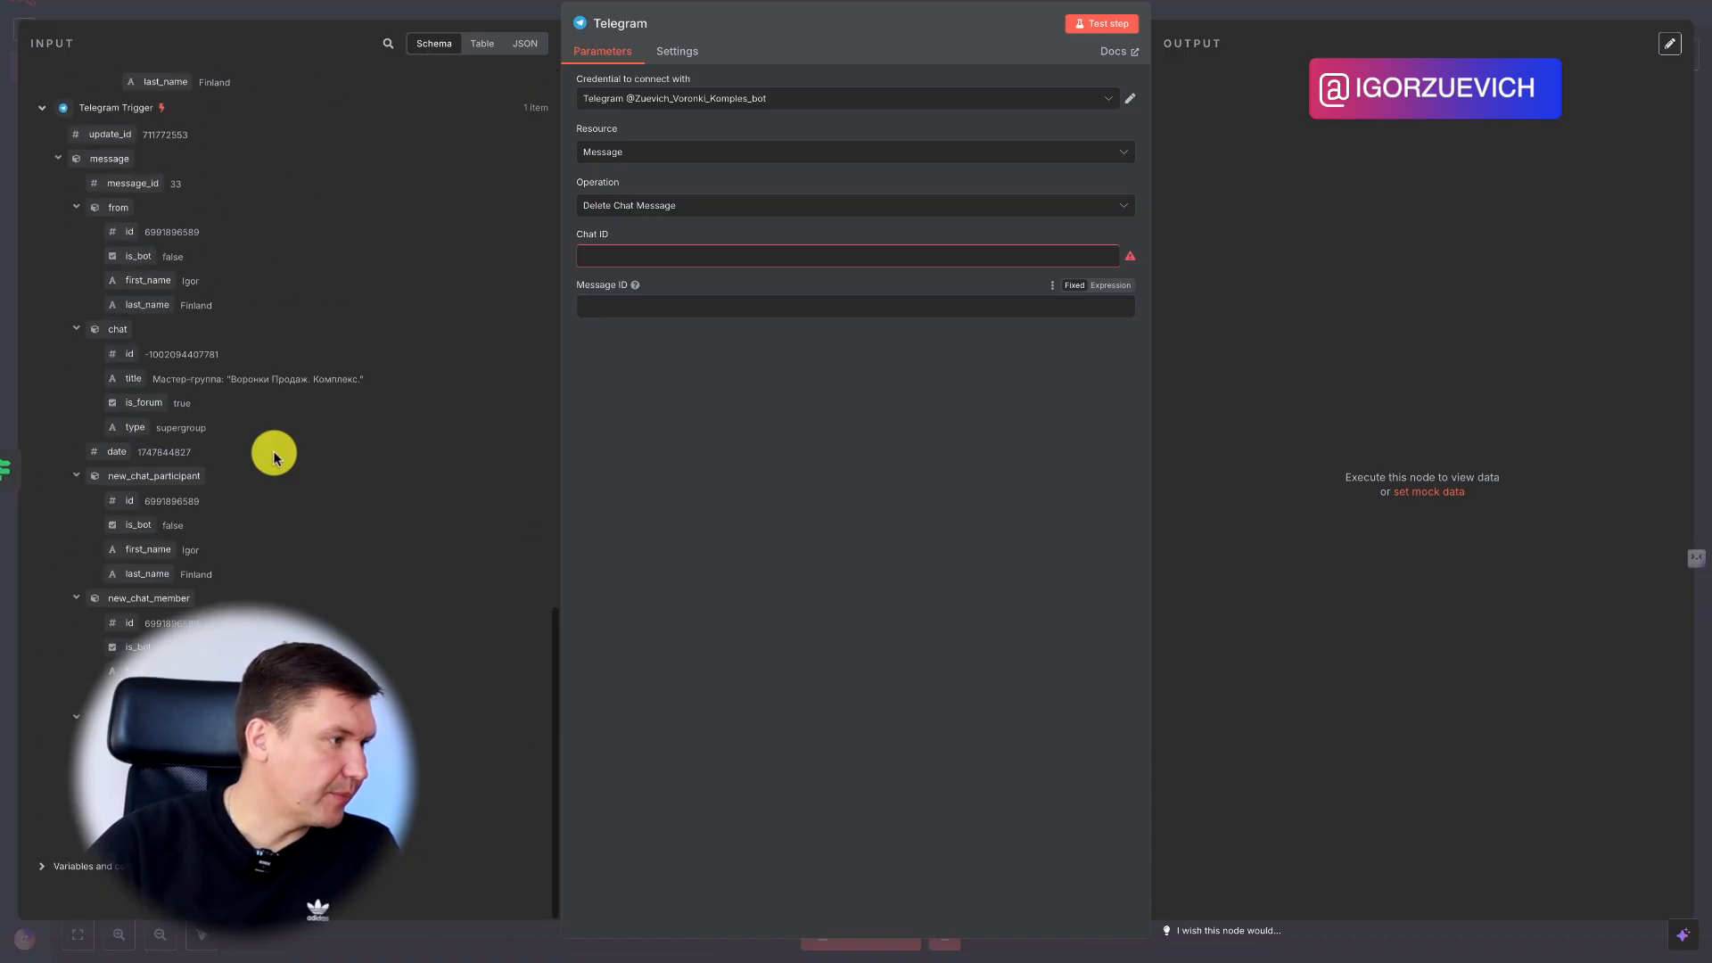
pyautogui.scroll(-3, 162, 593)
pyautogui.scroll(3, 163, 584)
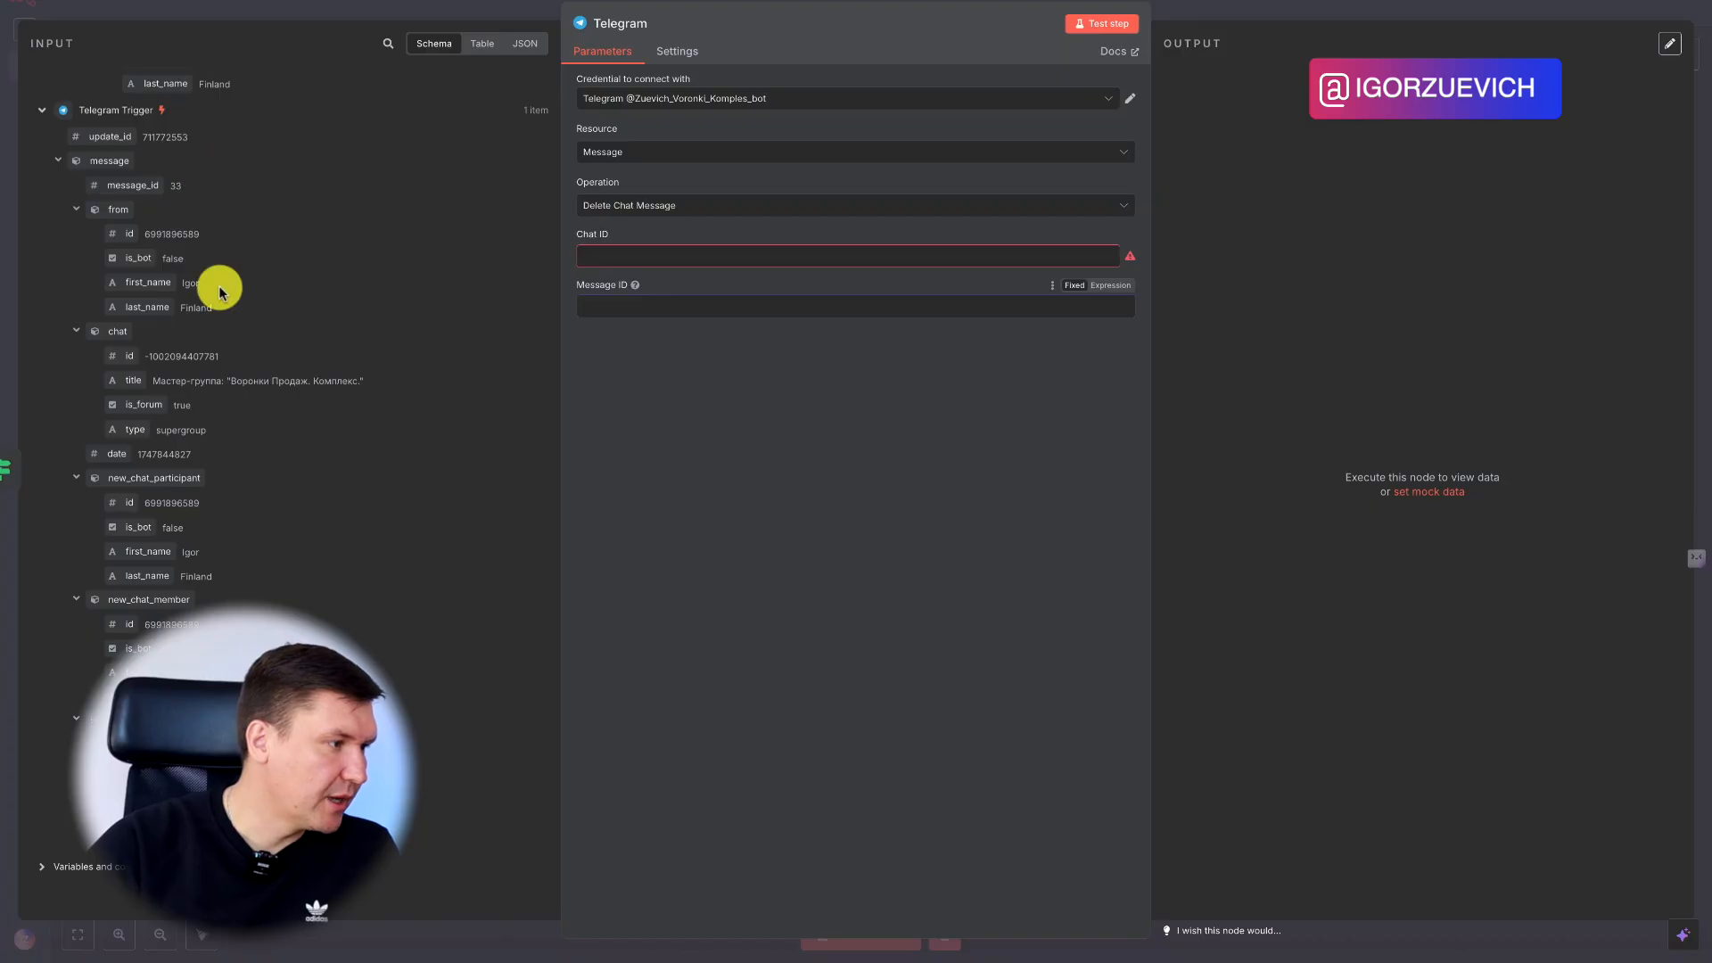
pyautogui.moveTo(121, 358); pyautogui.dragTo(668, 246)
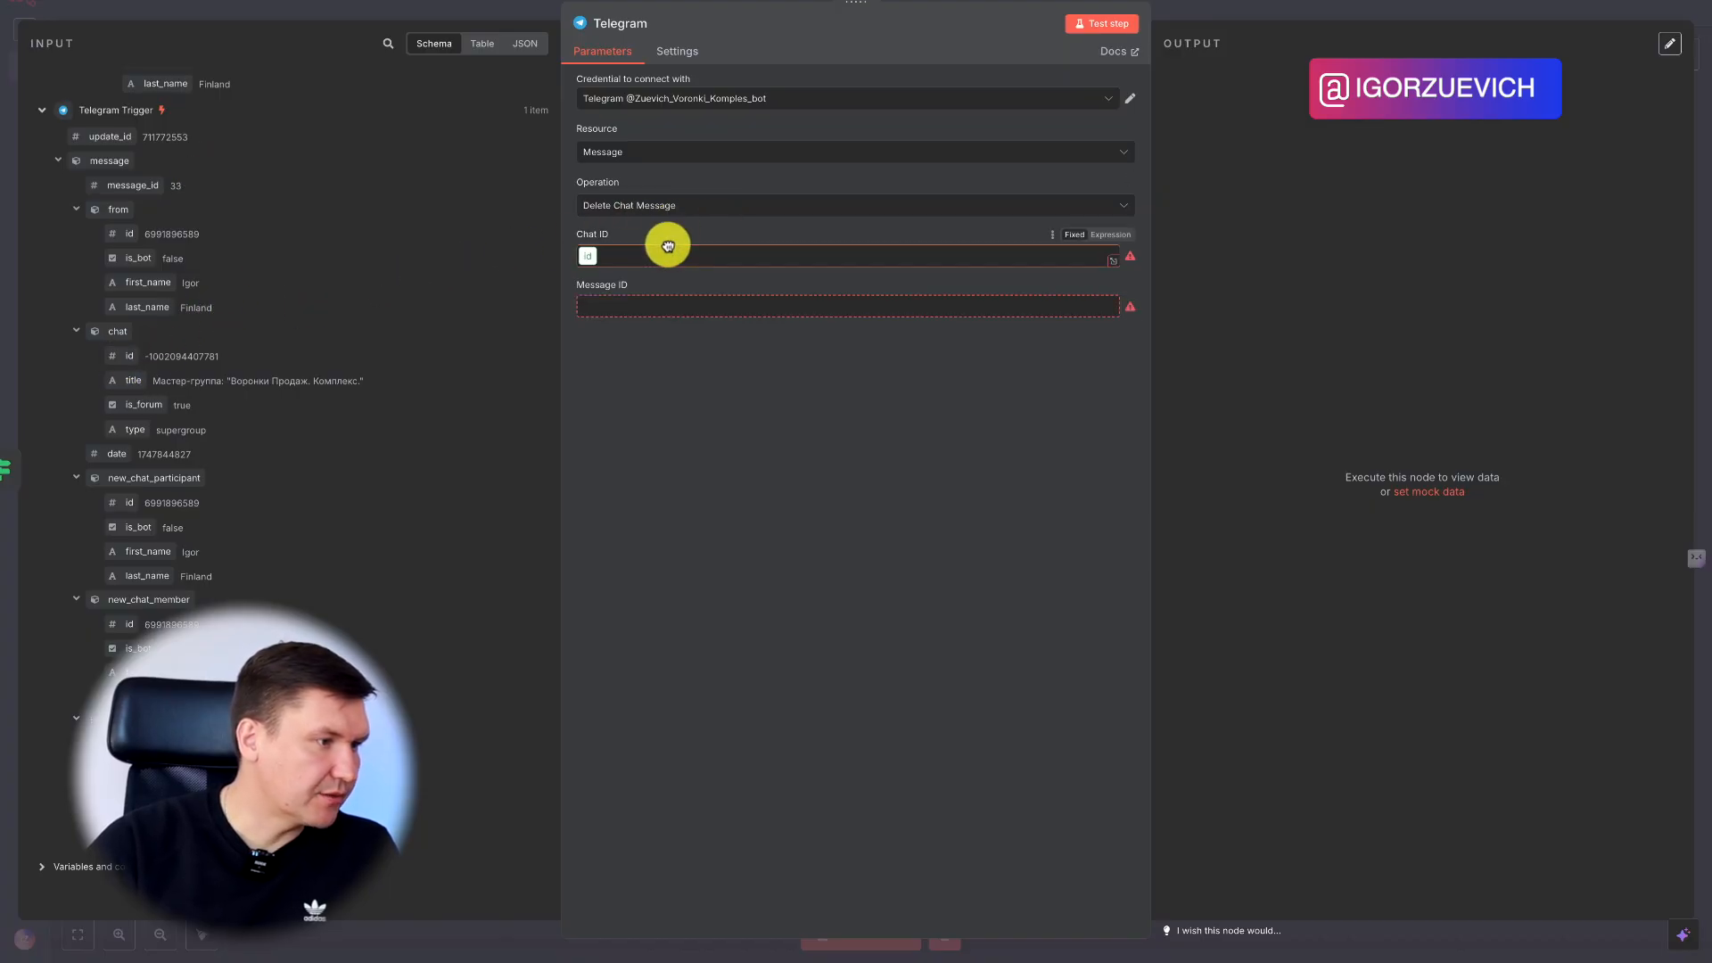
pyautogui.click(785, 455)
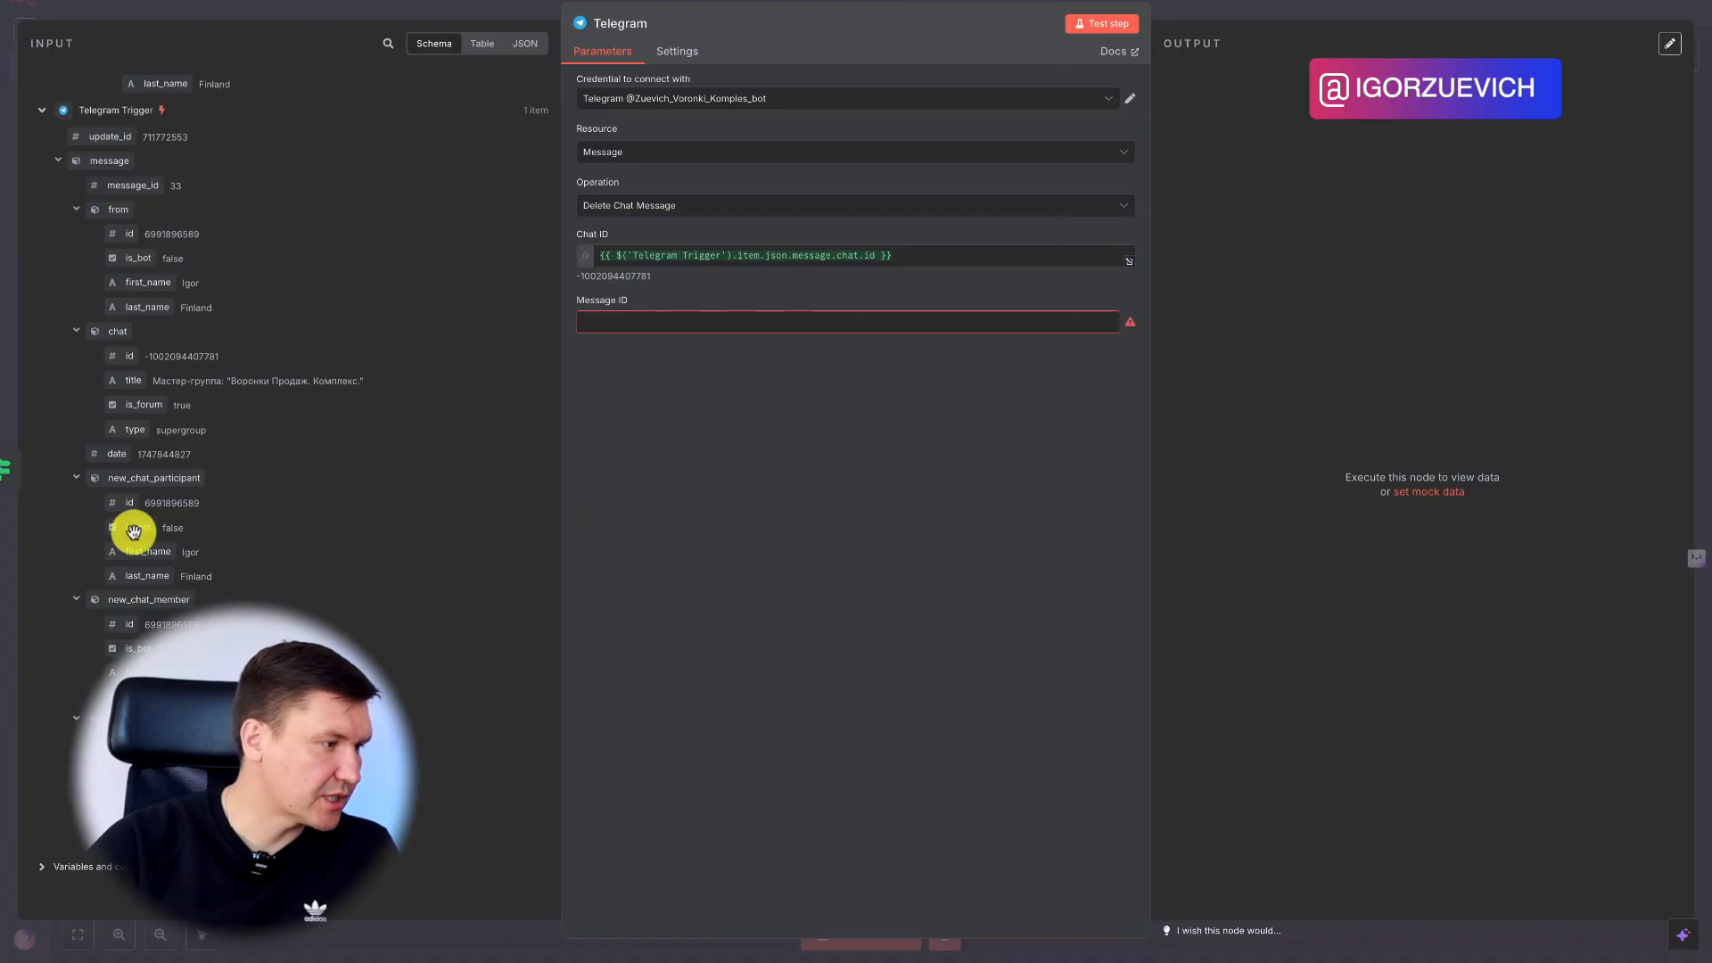
# Set the delete node's Message ID to the Telegram Trigger's message.message_id expression
pyautogui.click(1111, 300)
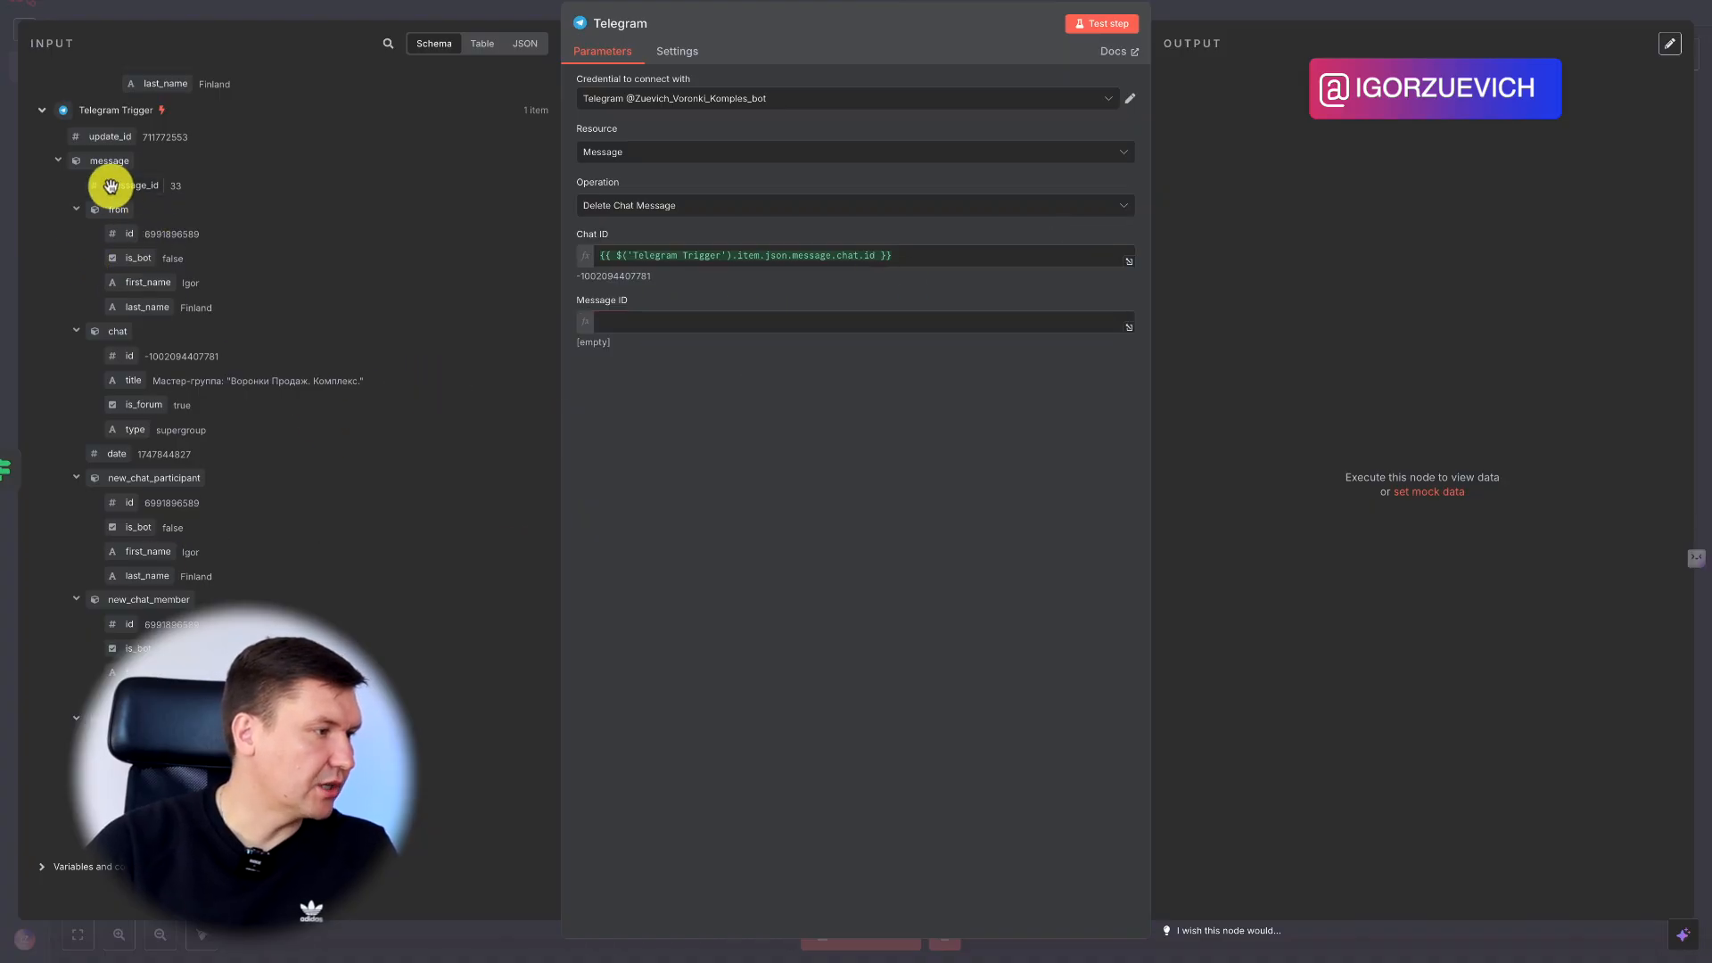
pyautogui.moveTo(118, 187); pyautogui.dragTo(660, 321)
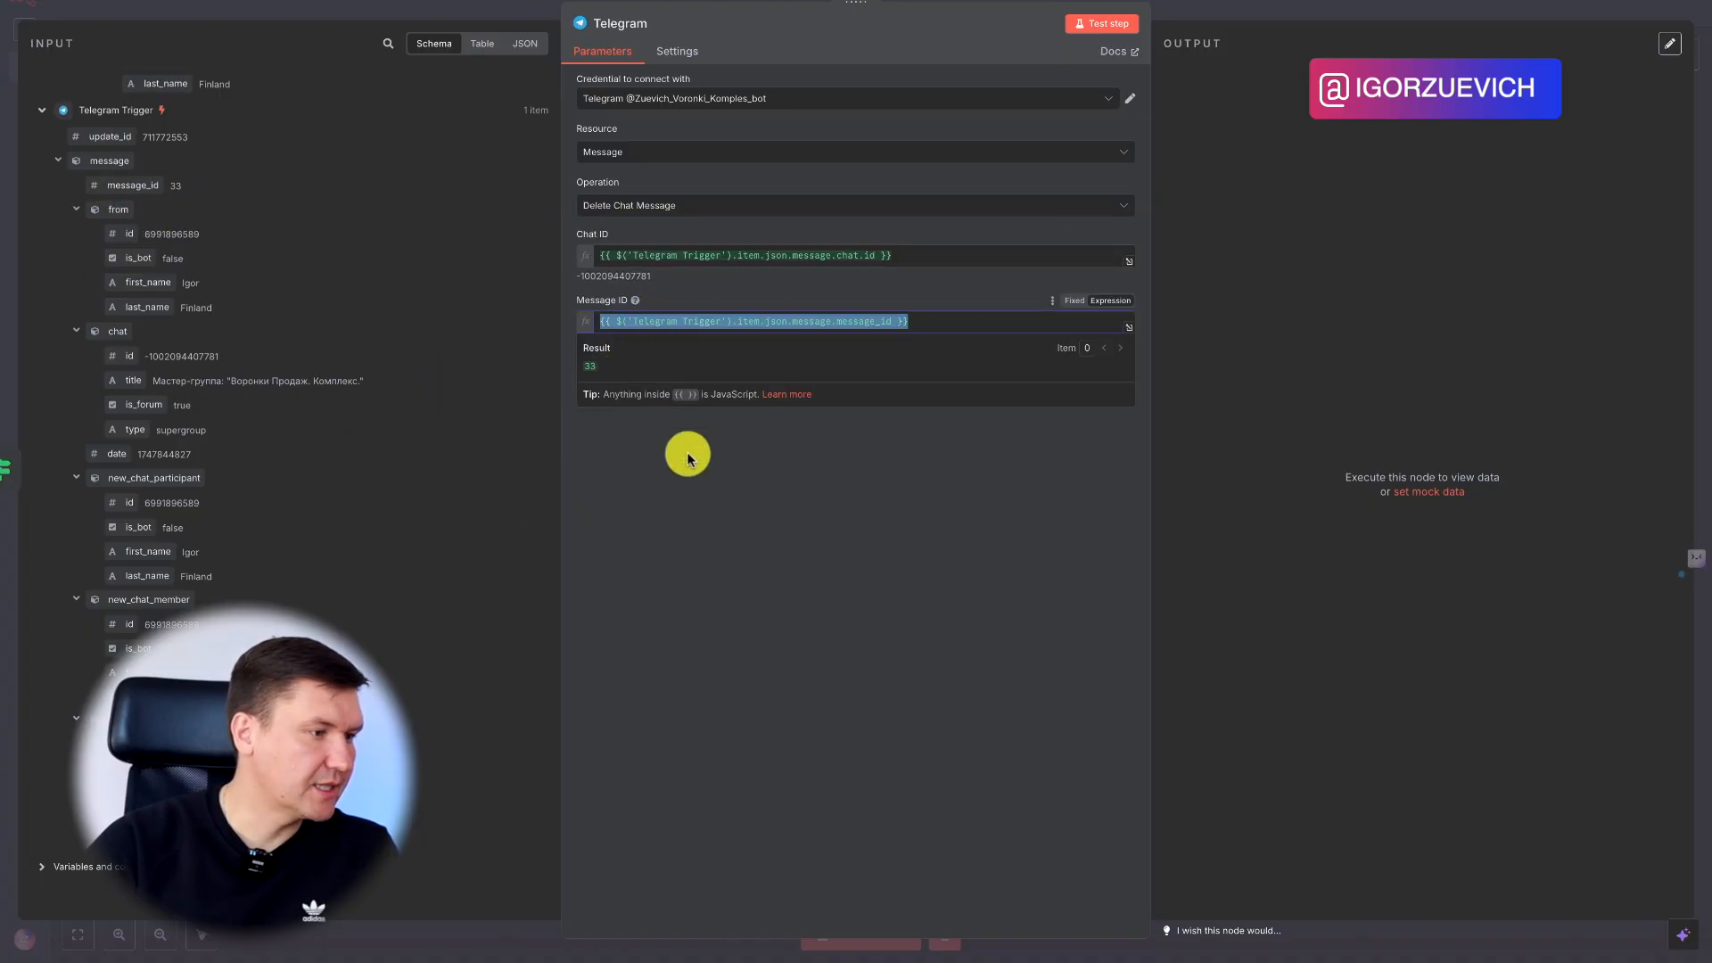
pyautogui.click(751, 510)
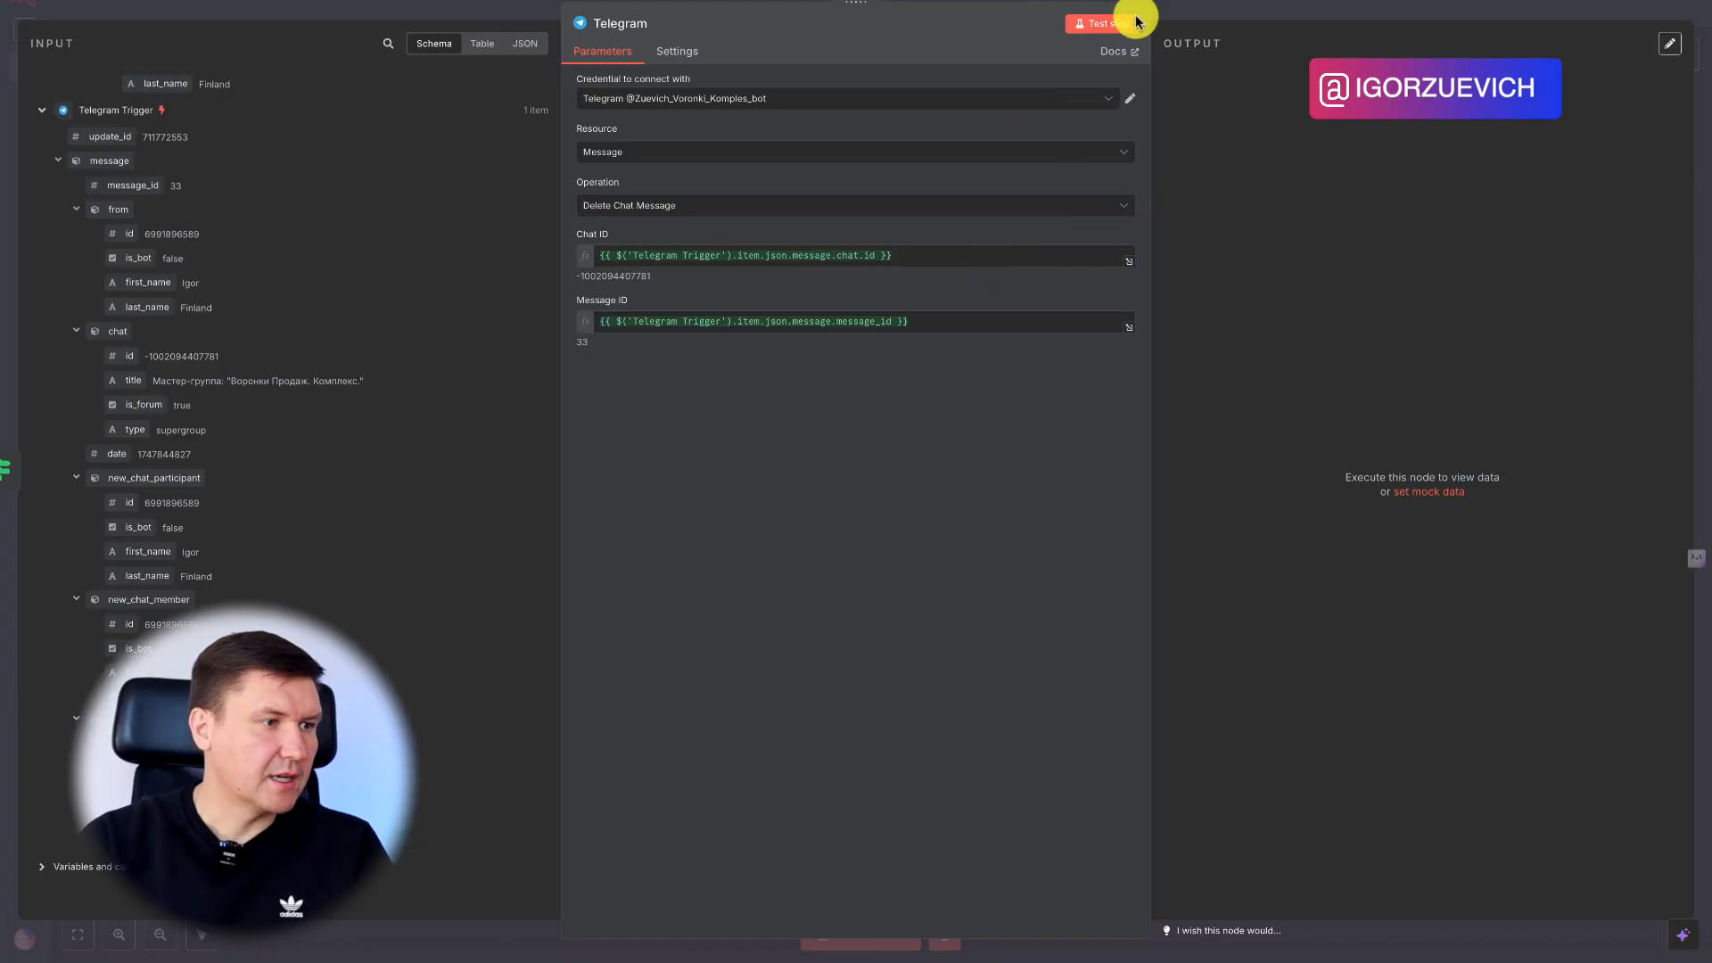
# Test the delete-message node, checking the join notice in the Telegram group before and after, and close the node
pyautogui.moveTo(1297, 950)
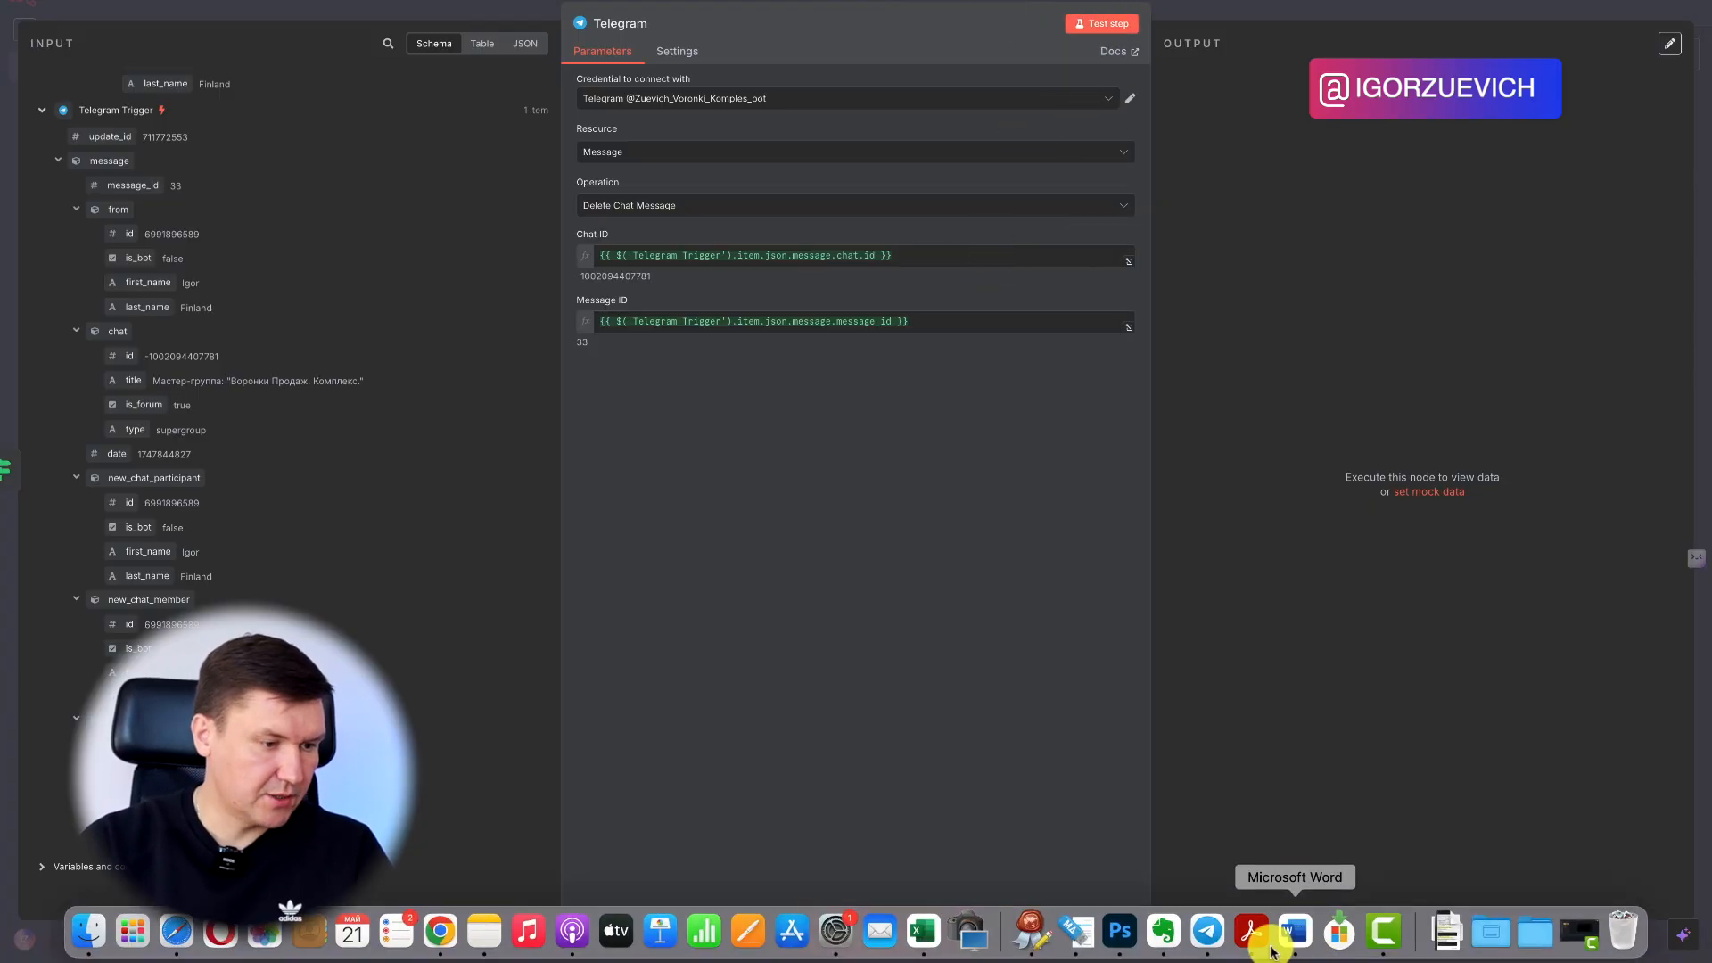
pyautogui.click(1195, 947)
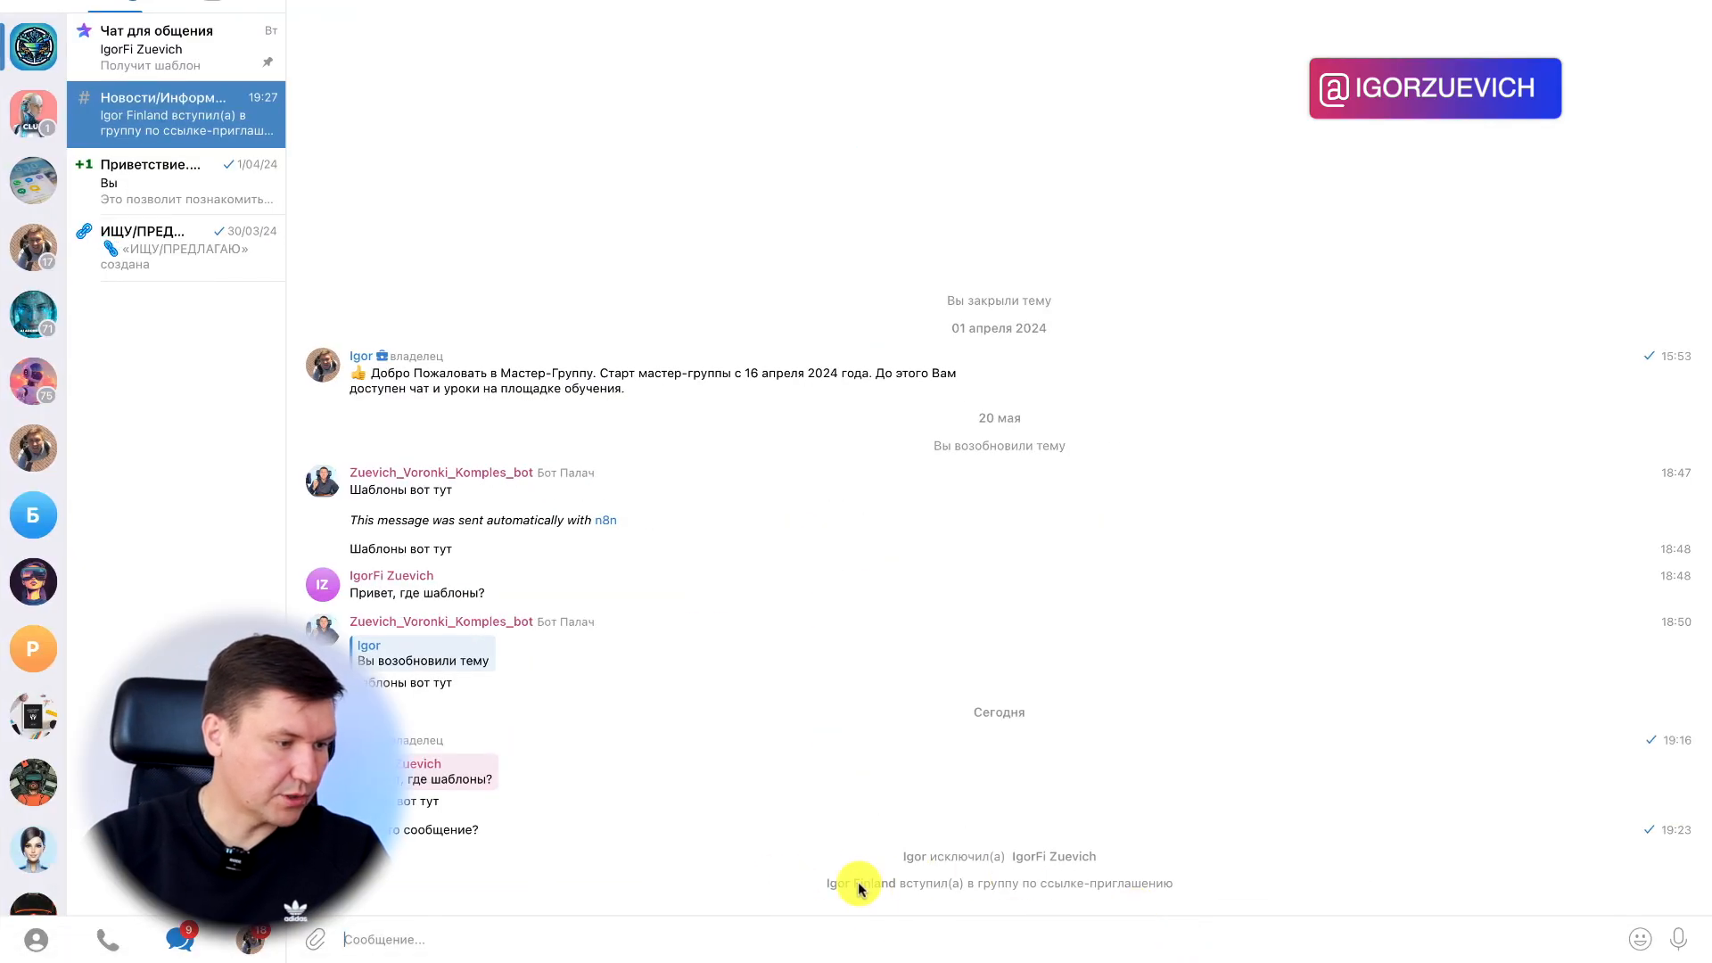
pyautogui.click(440, 953)
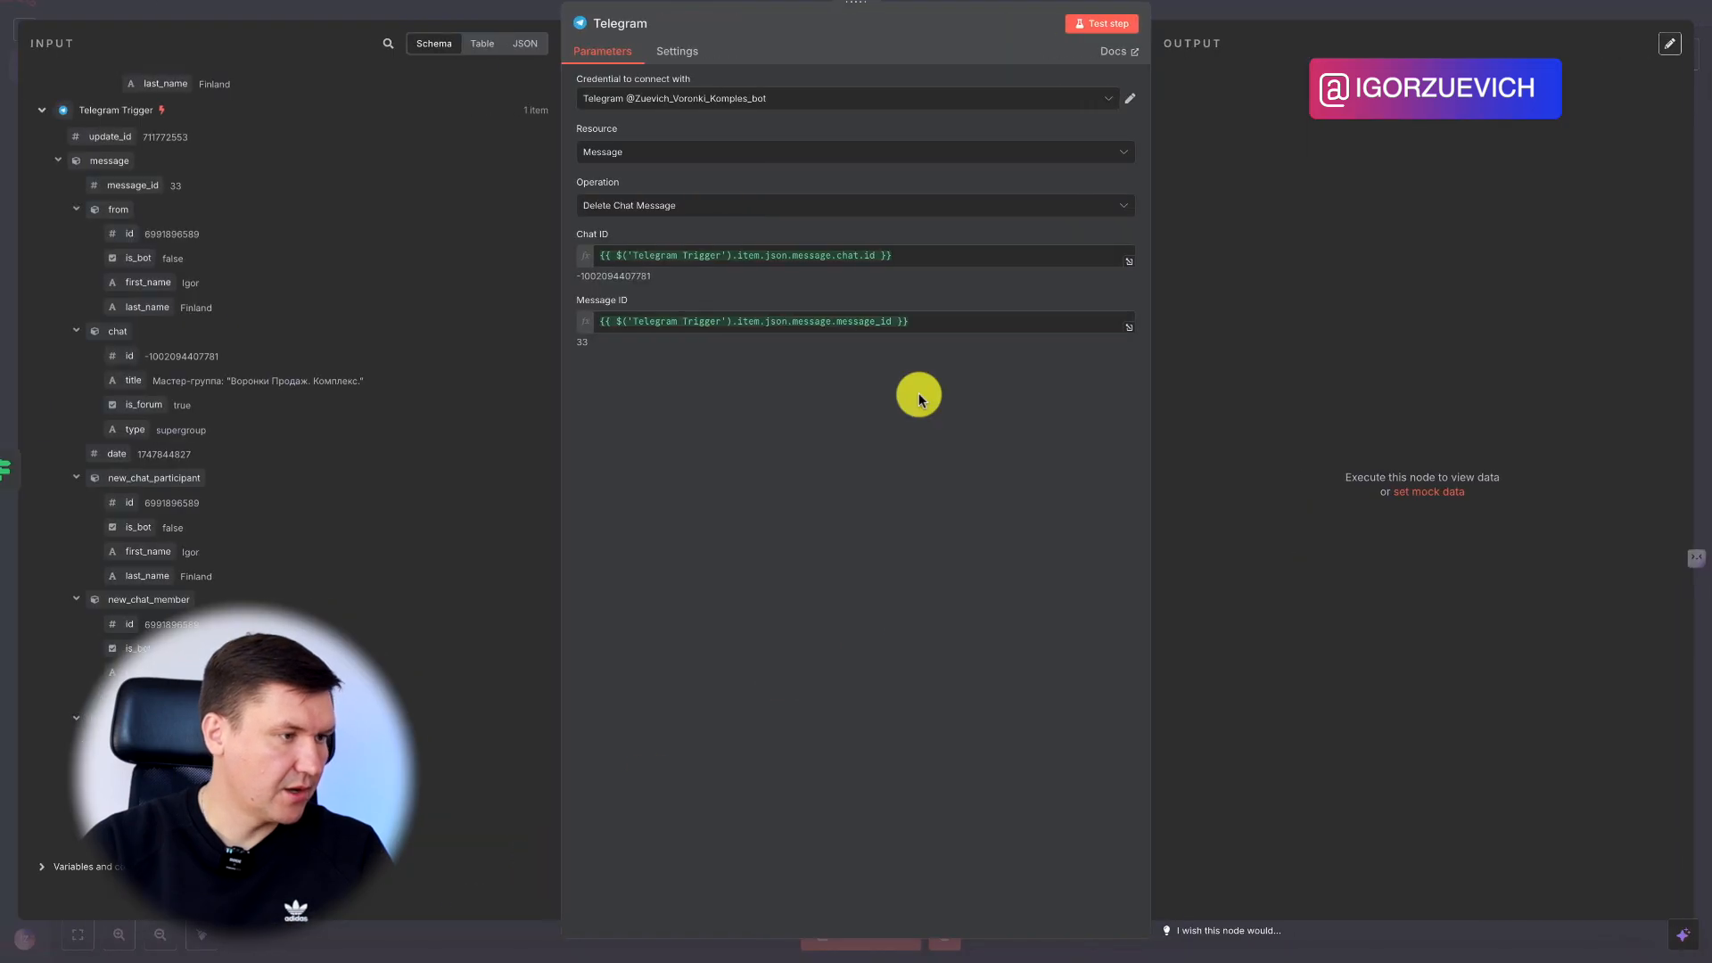
pyautogui.click(1104, 24)
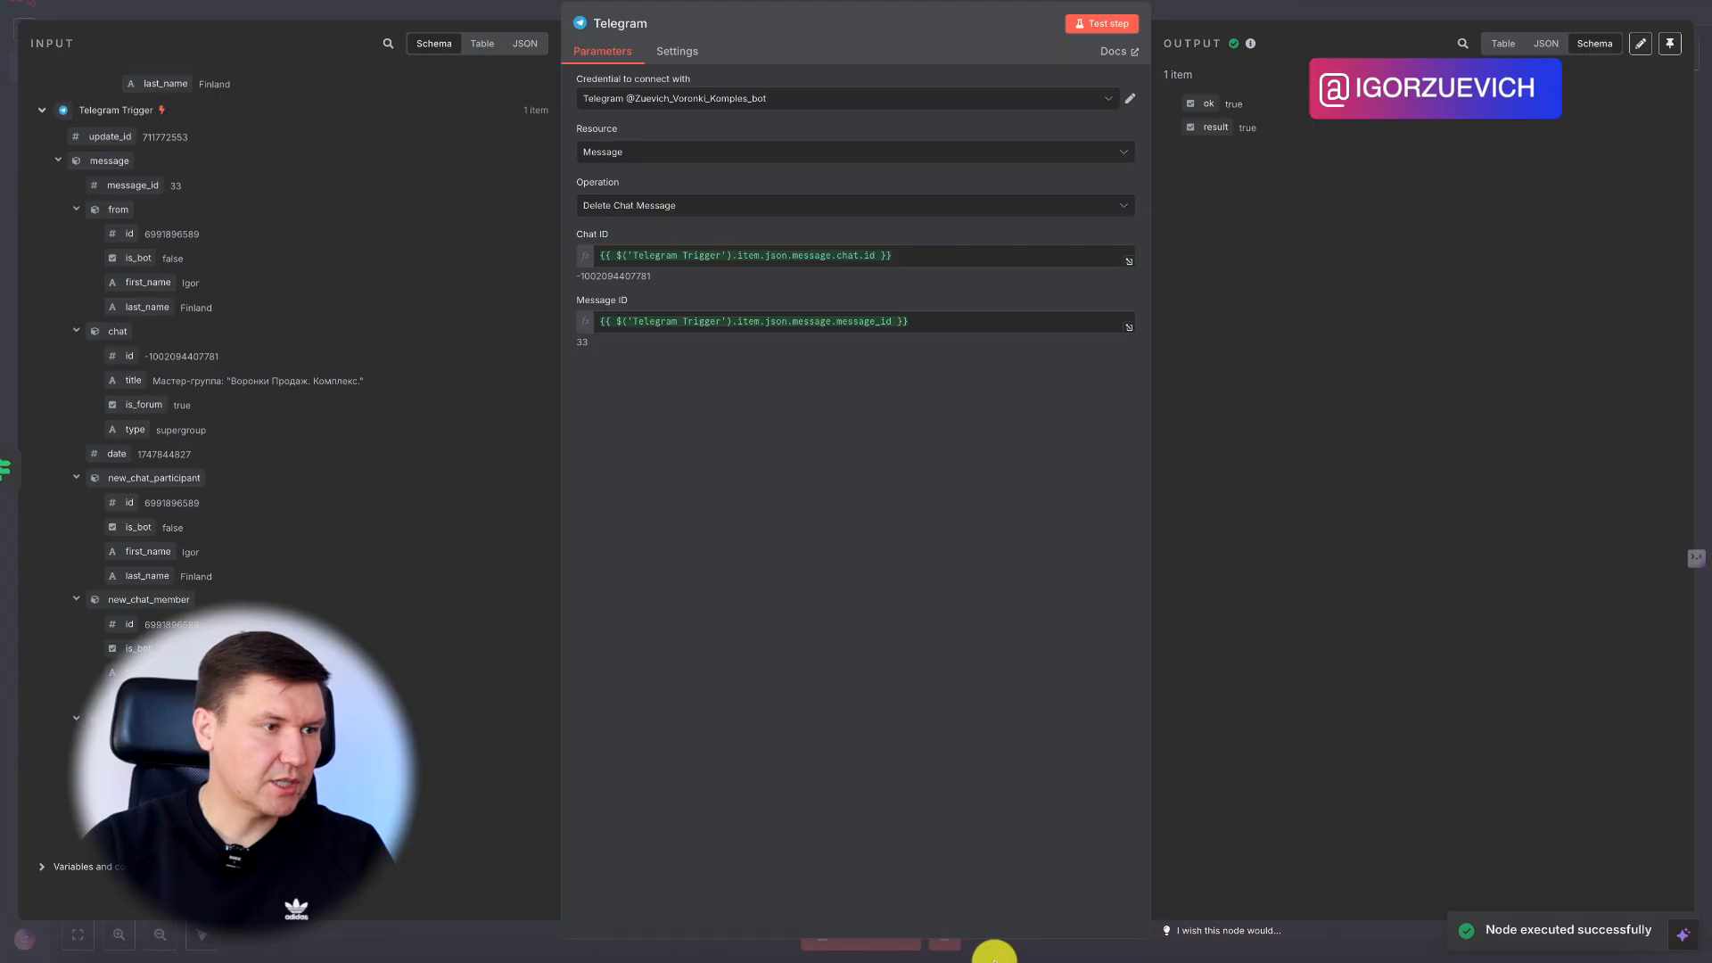
pyautogui.click(1206, 940)
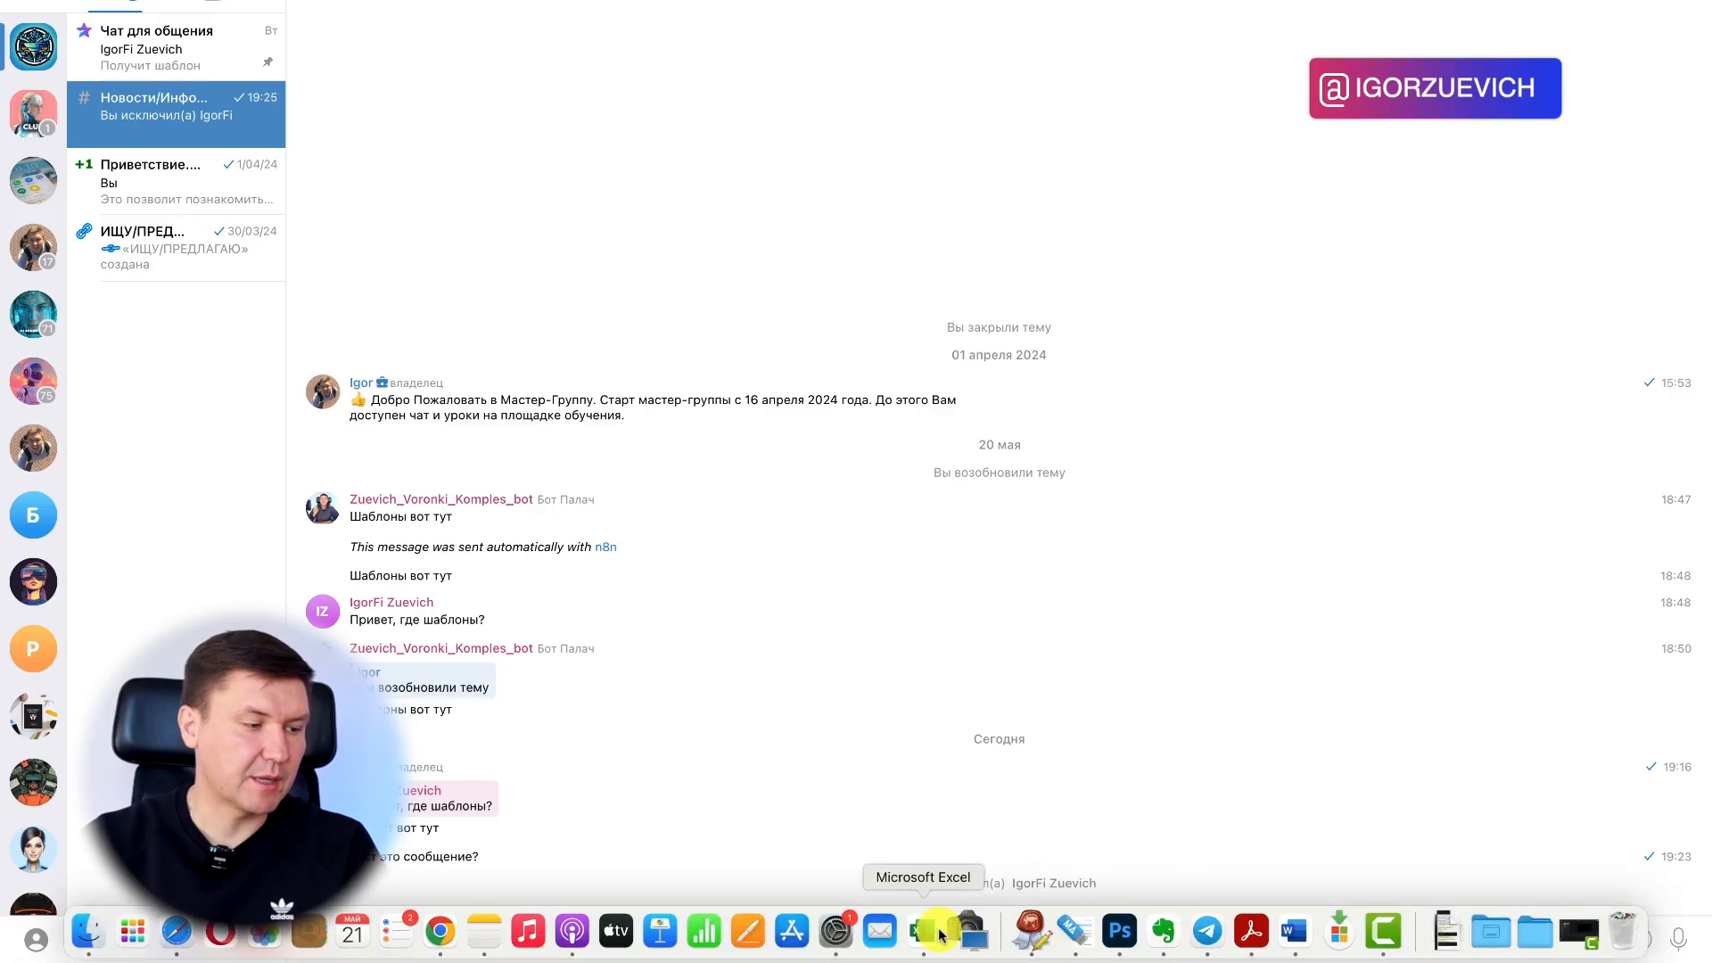
pyautogui.click(440, 931)
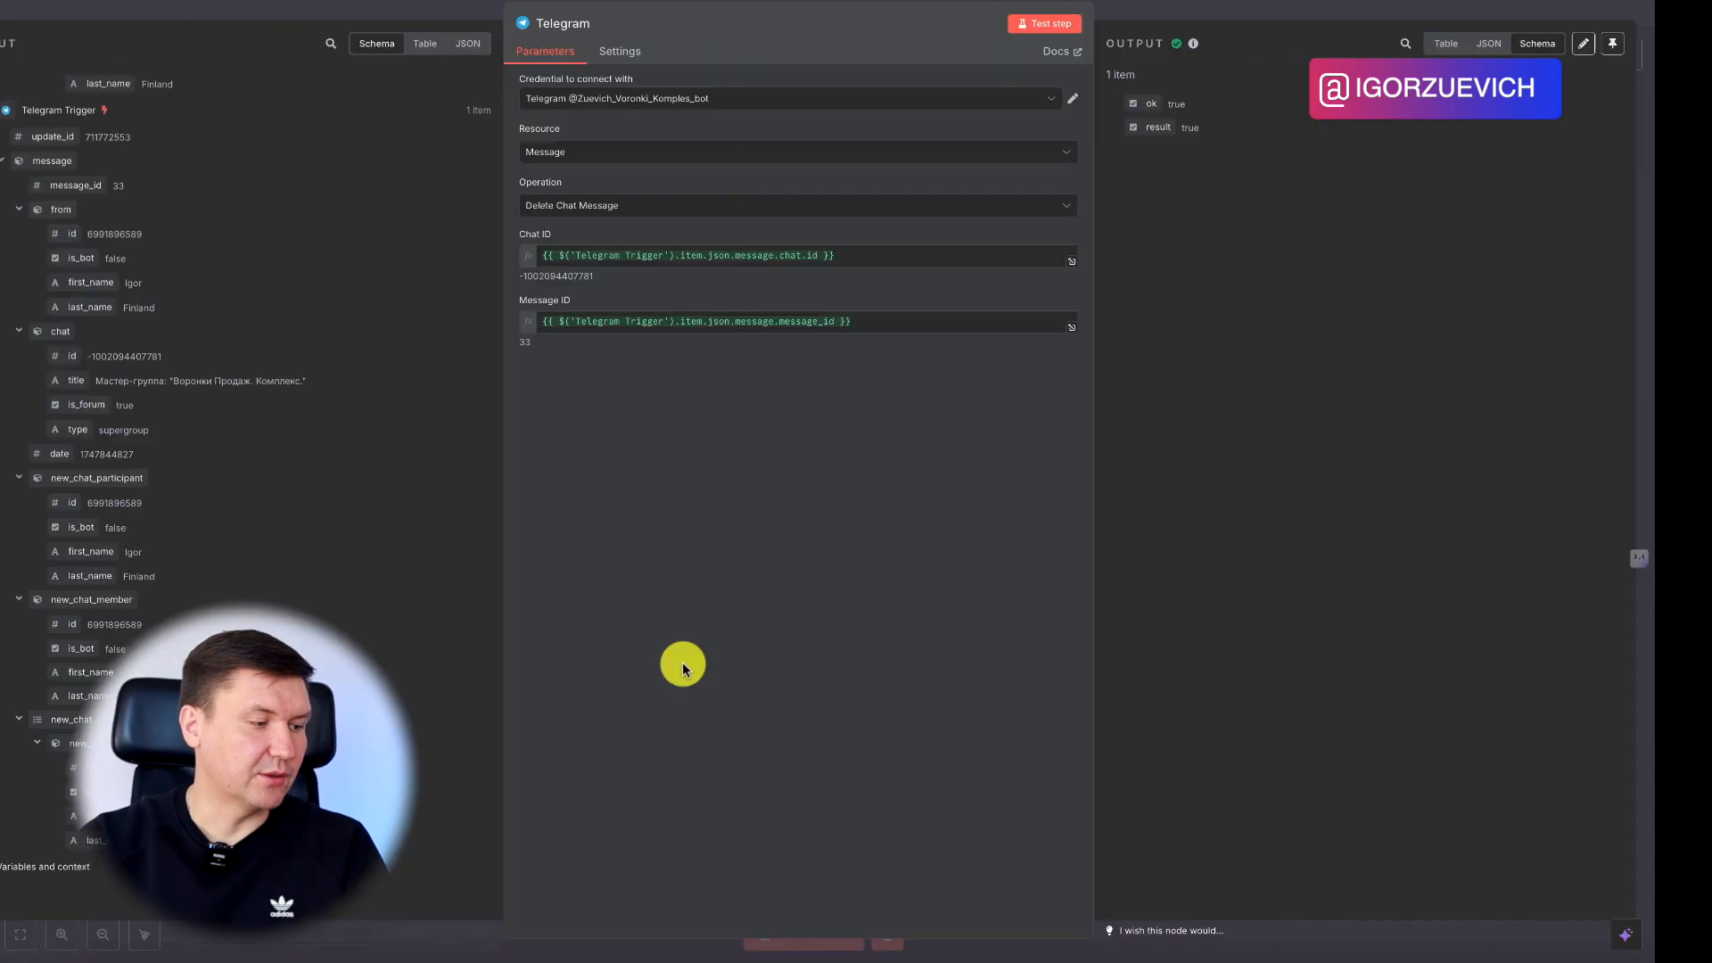
pyautogui.click(1222, 11)
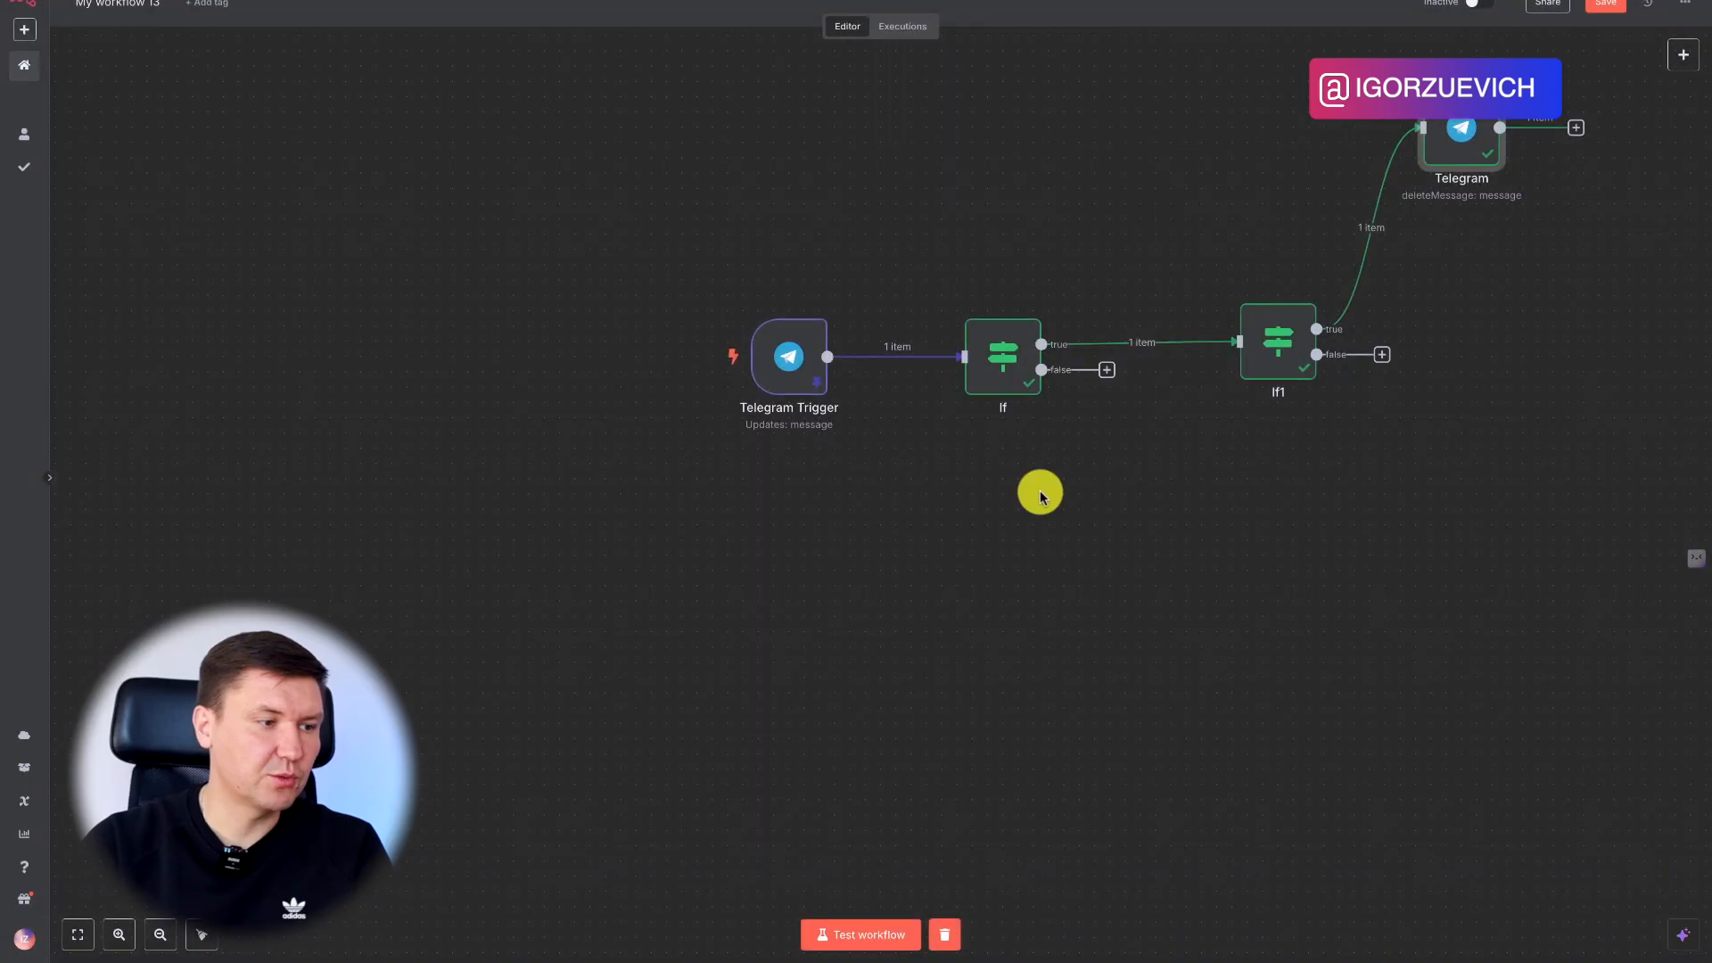
# Try adding a second condition joined by OR to the second If node, and remove it again
pyautogui.doubleClick(1249, 360)
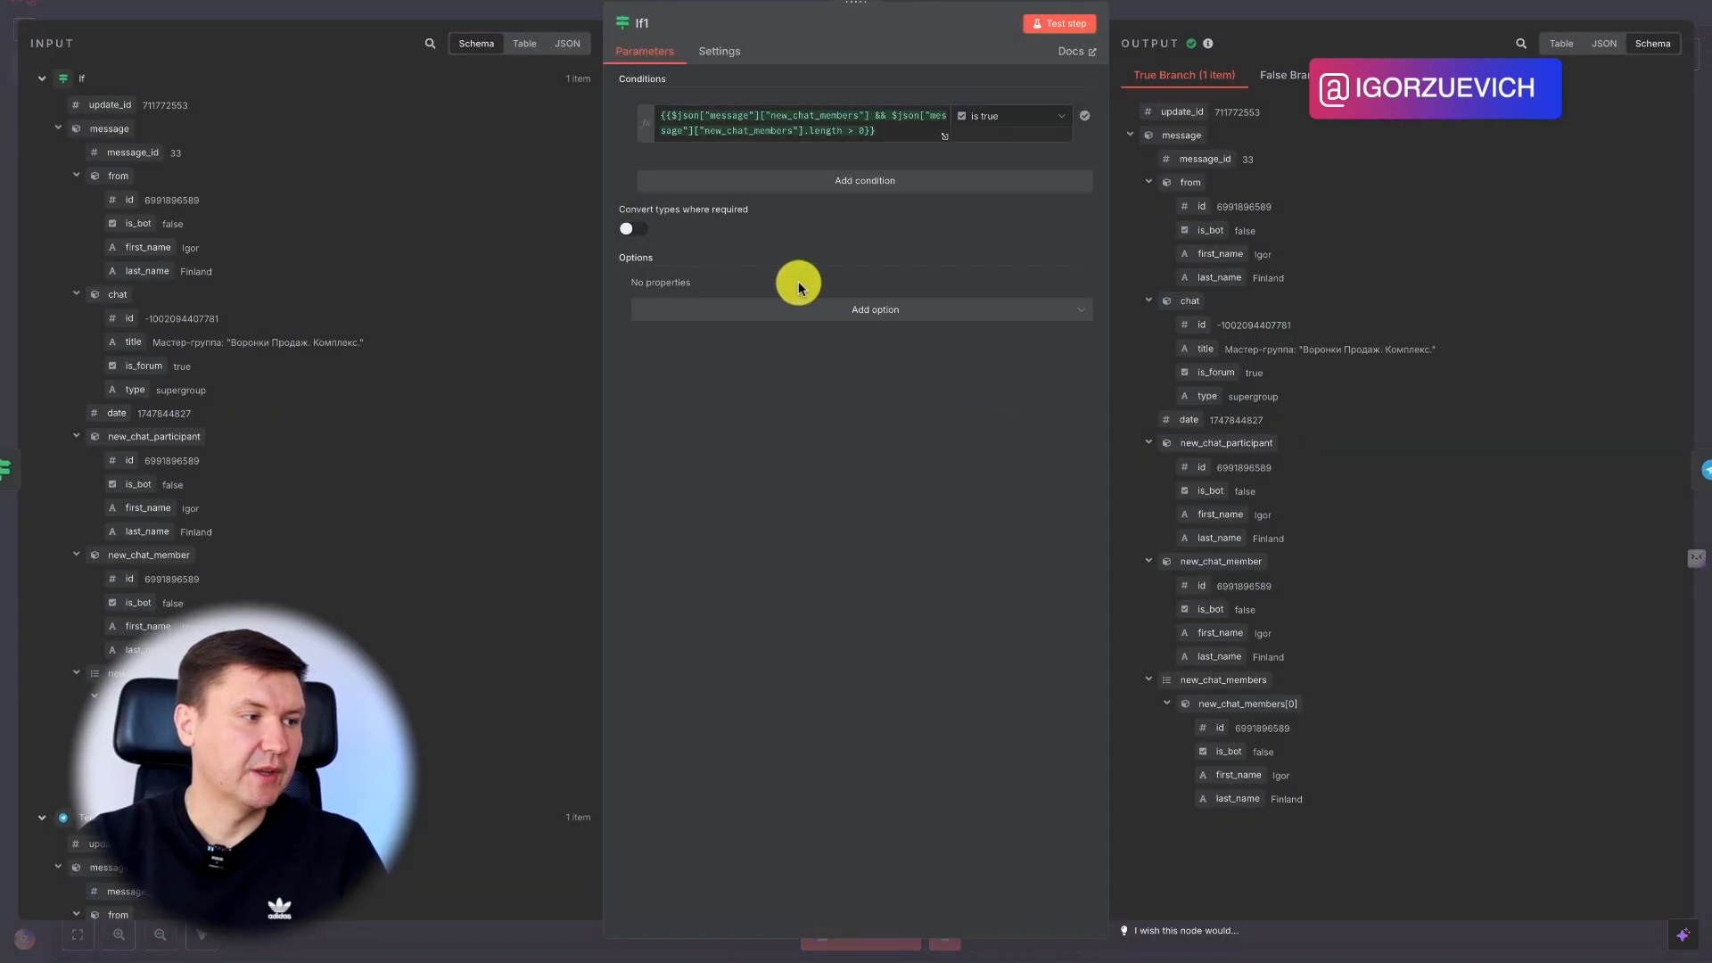
pyautogui.click(842, 181)
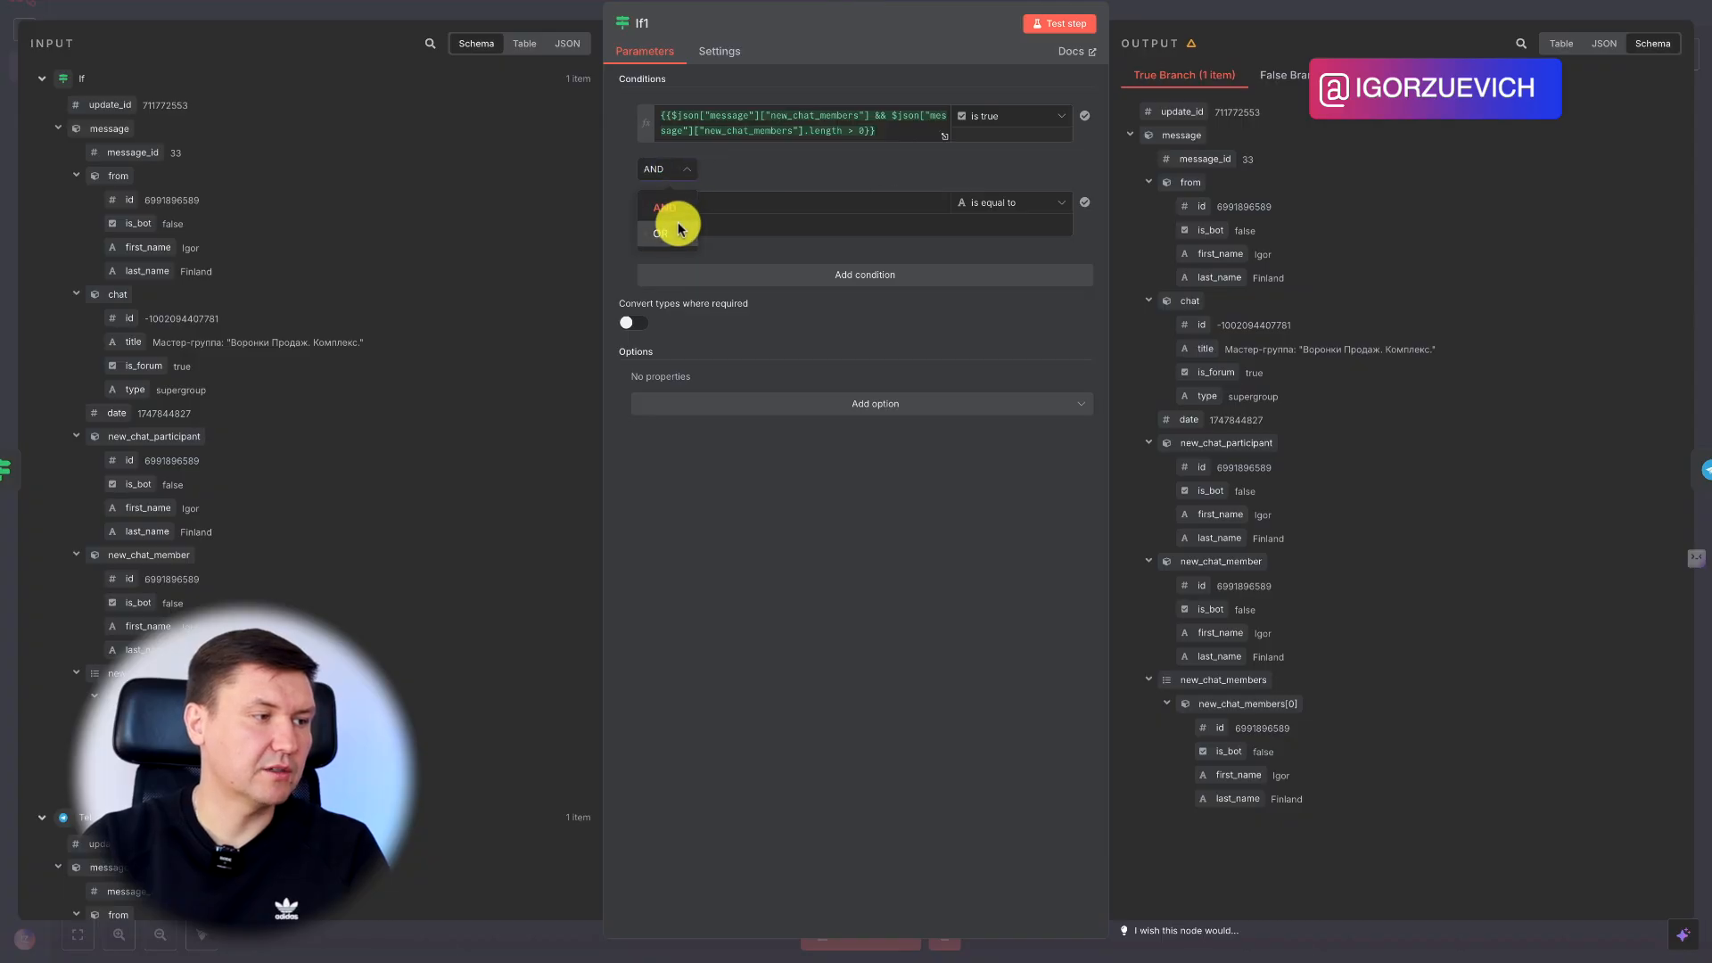
pyautogui.click(660, 225)
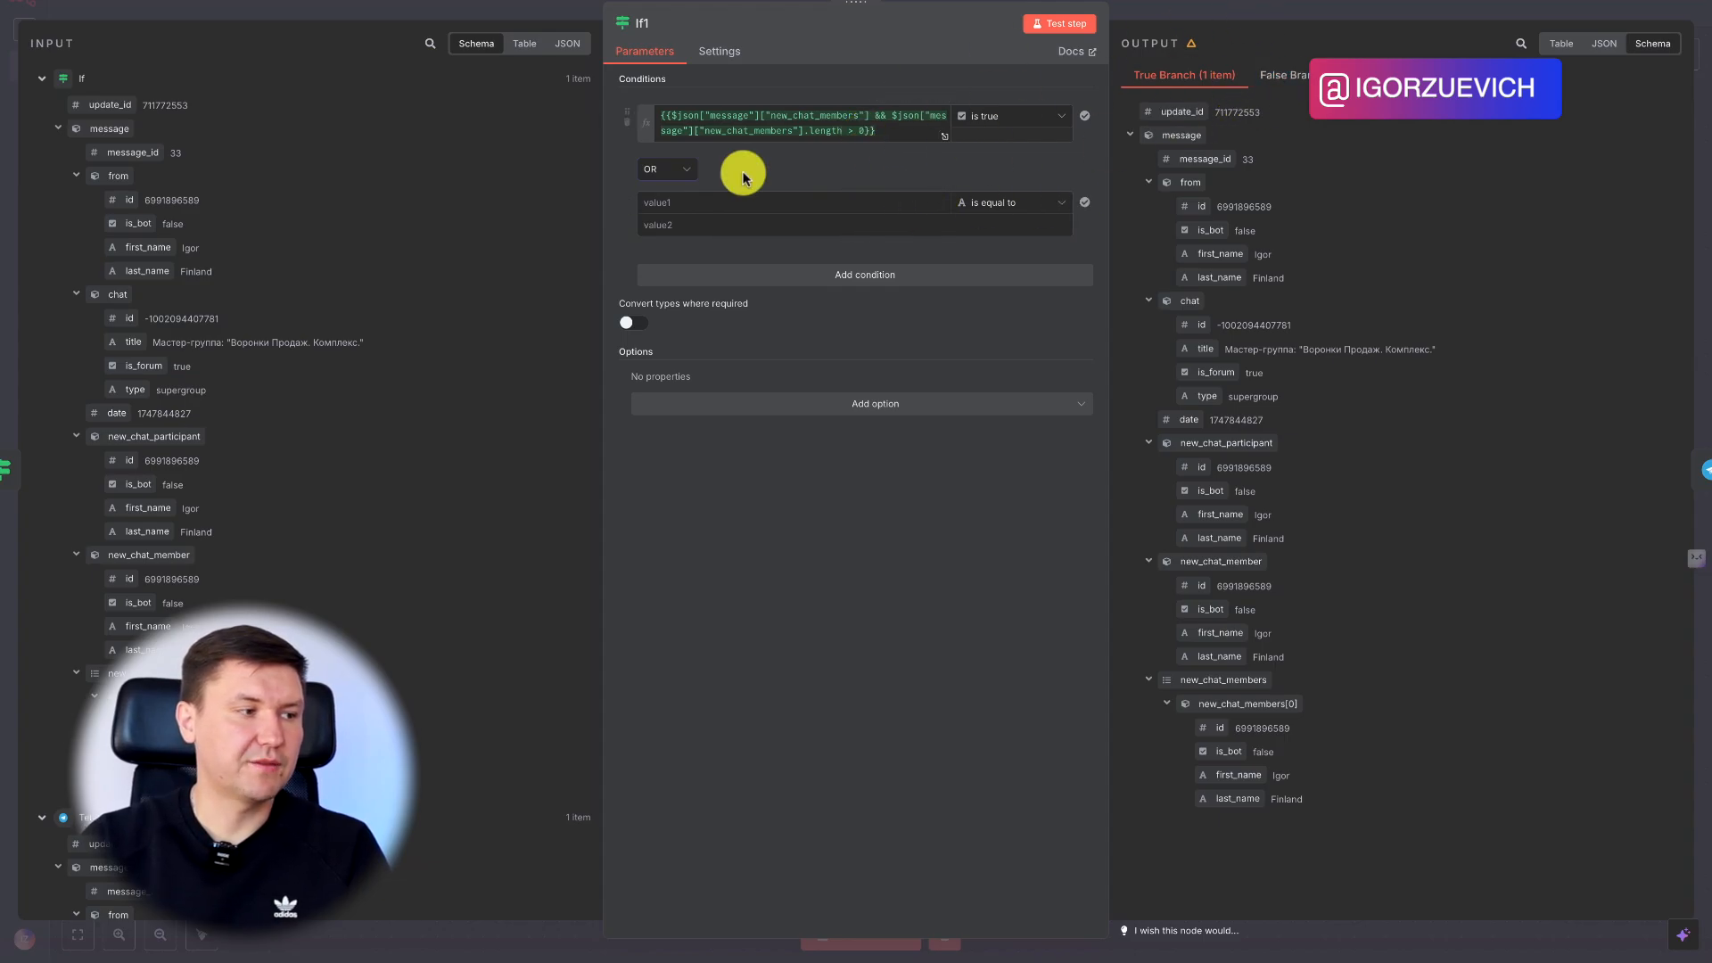
pyautogui.click(627, 213)
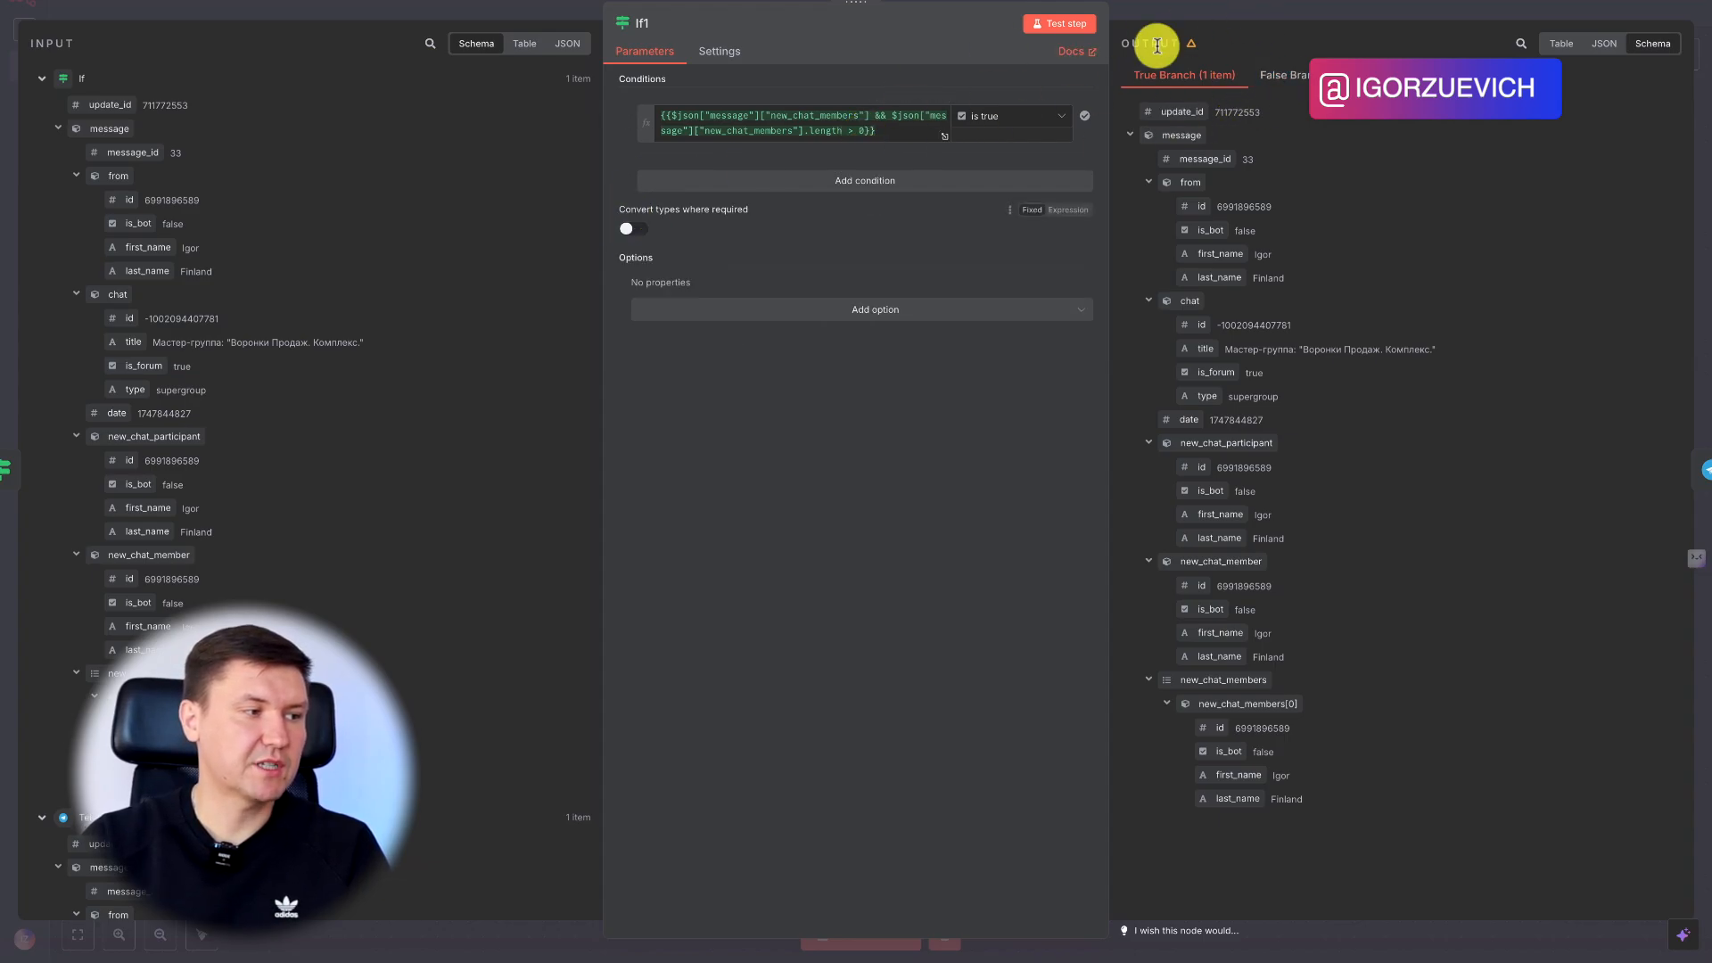
pyautogui.click(1239, 15)
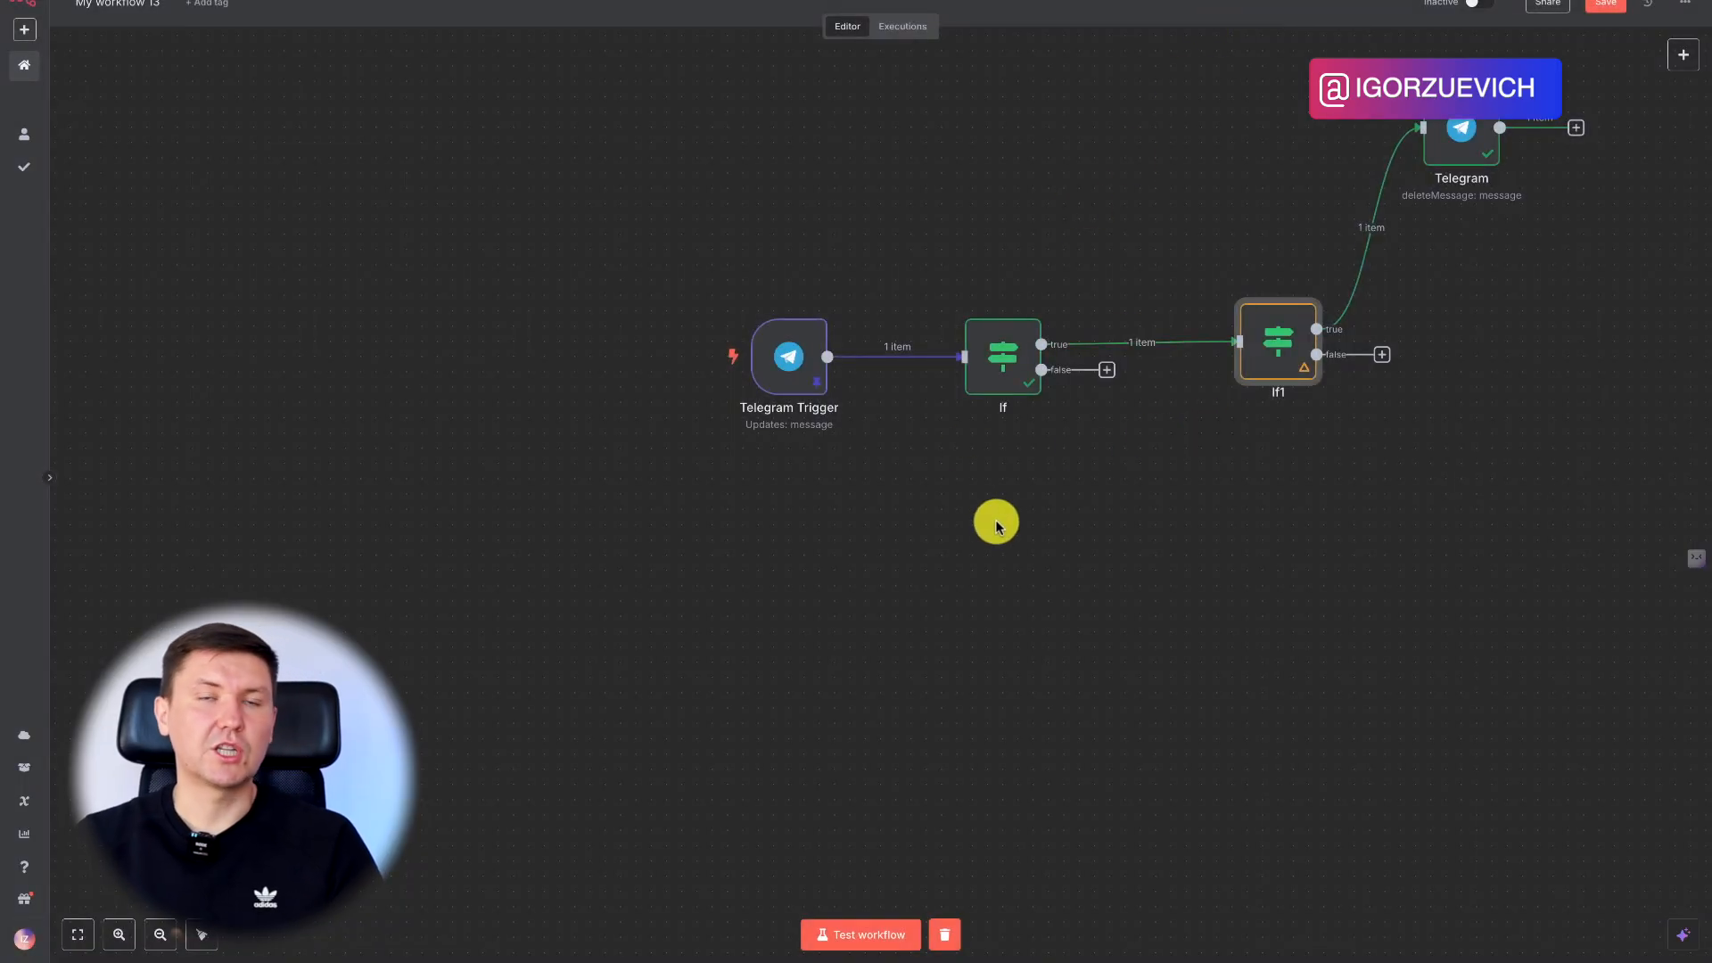
# Move the delete-message node above the second If node and add a third If node to the second one's false branch
pyautogui.hscroll(5, 996, 527)
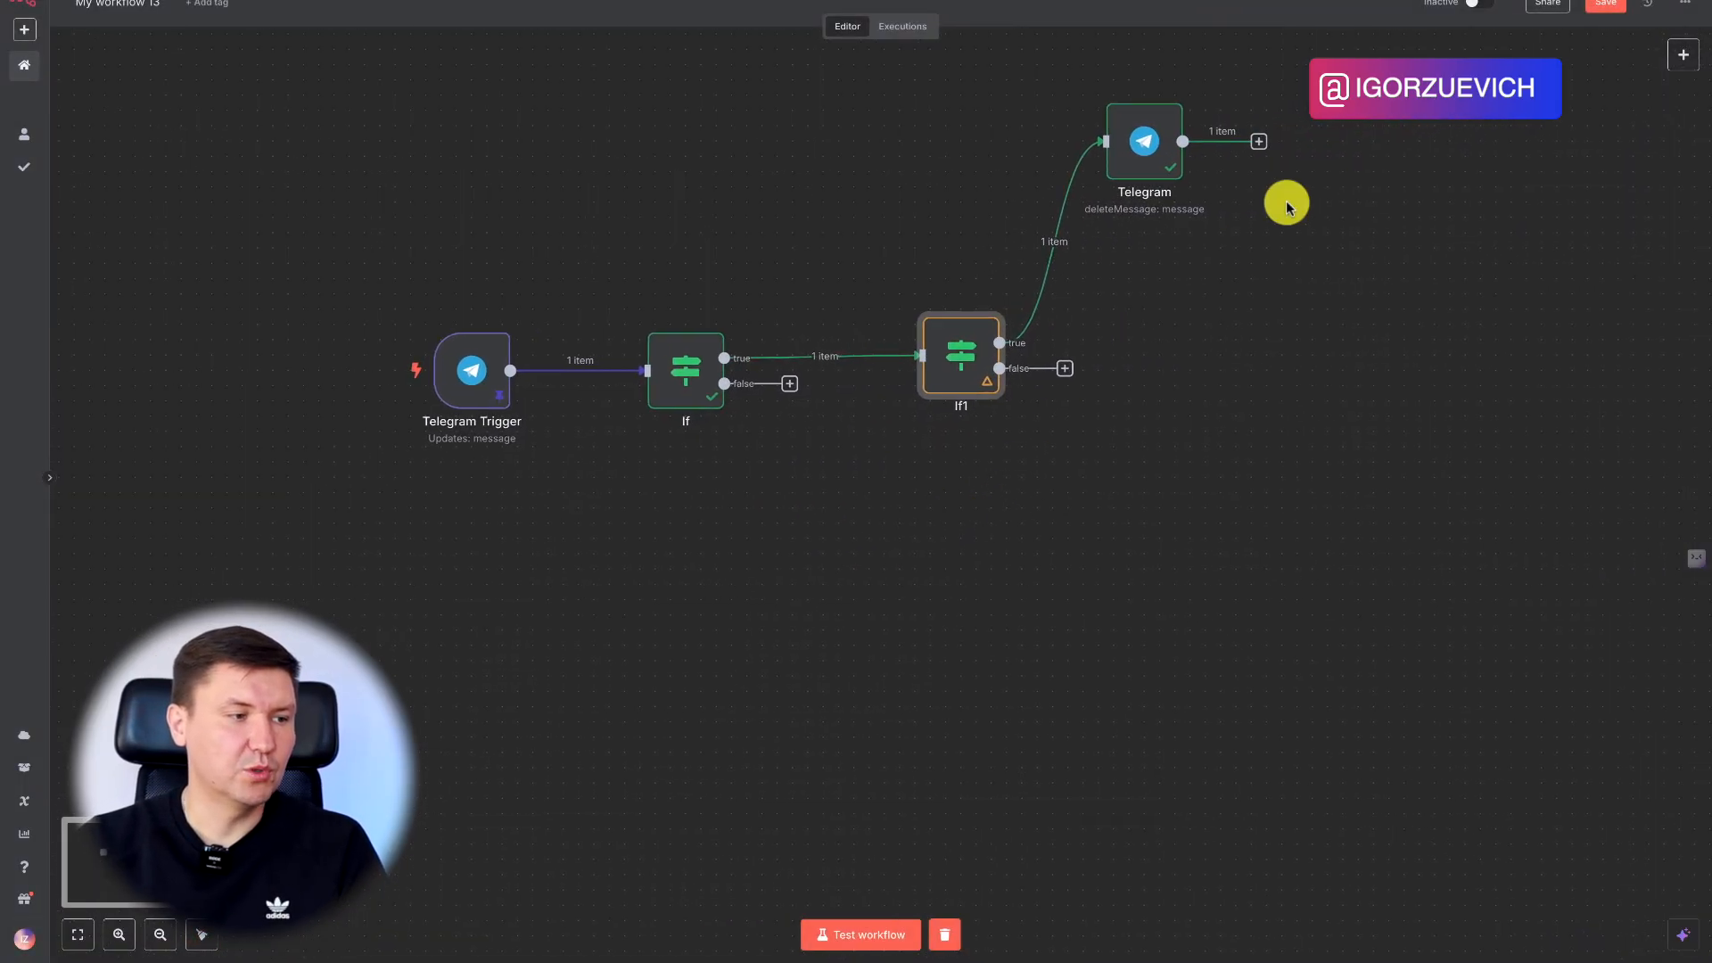
pyautogui.moveTo(1080, 135); pyautogui.dragTo(1035, 134)
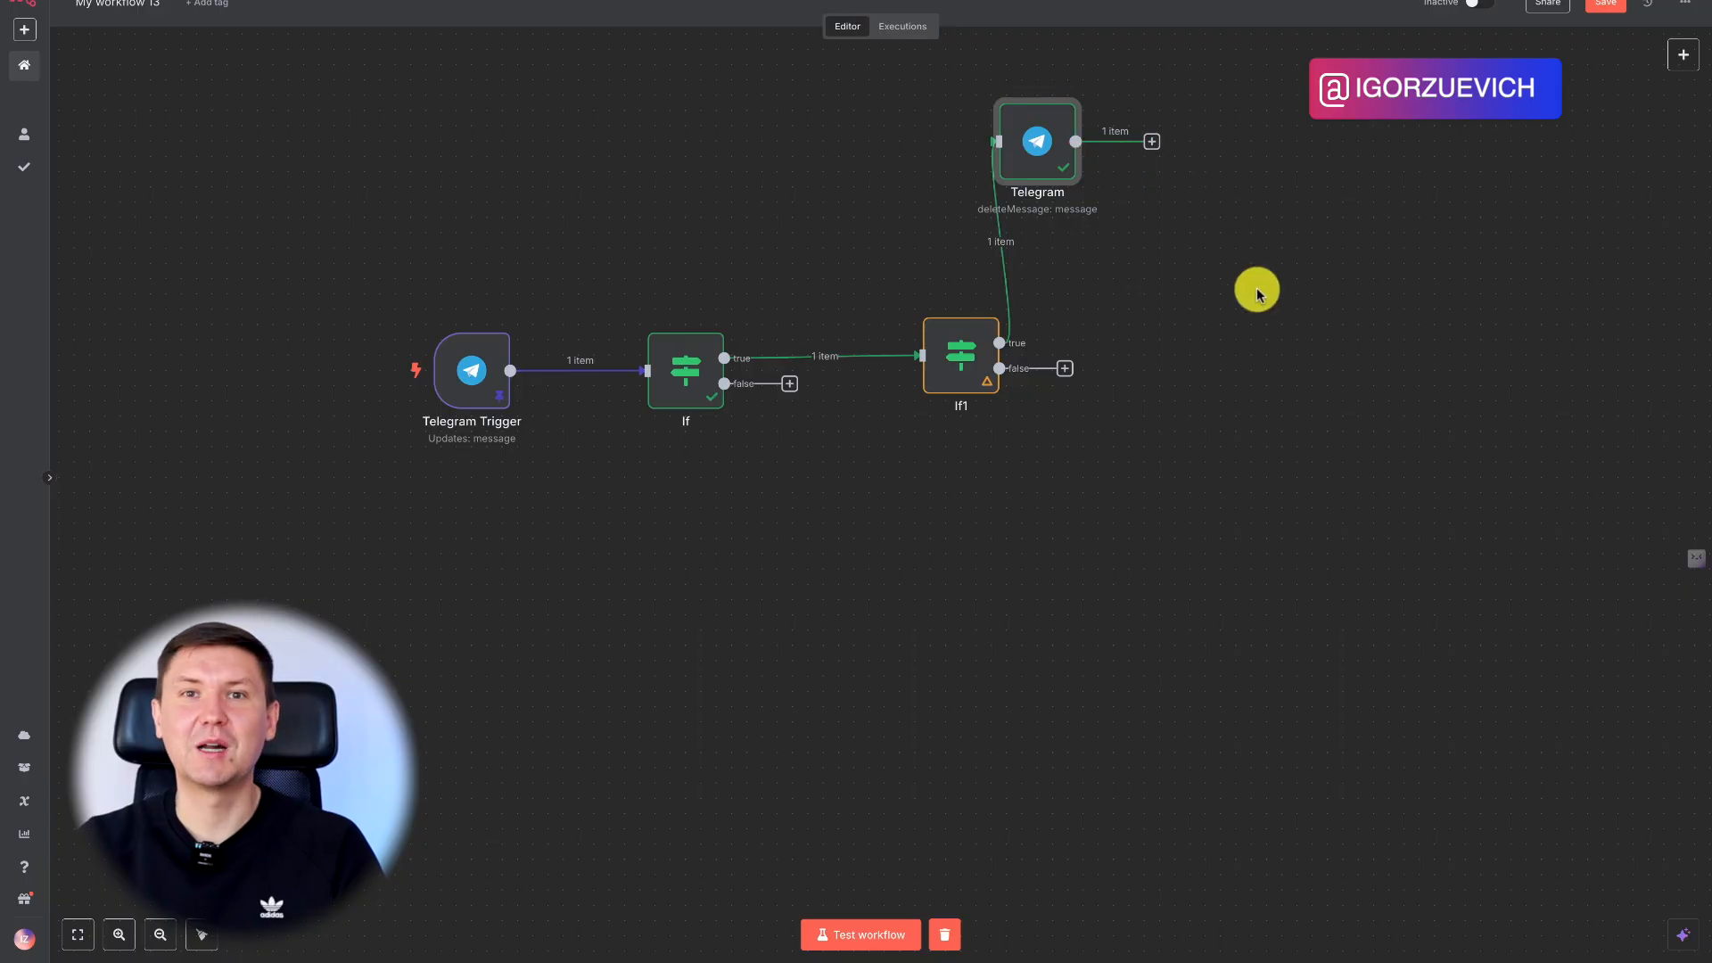
pyautogui.click(1062, 378)
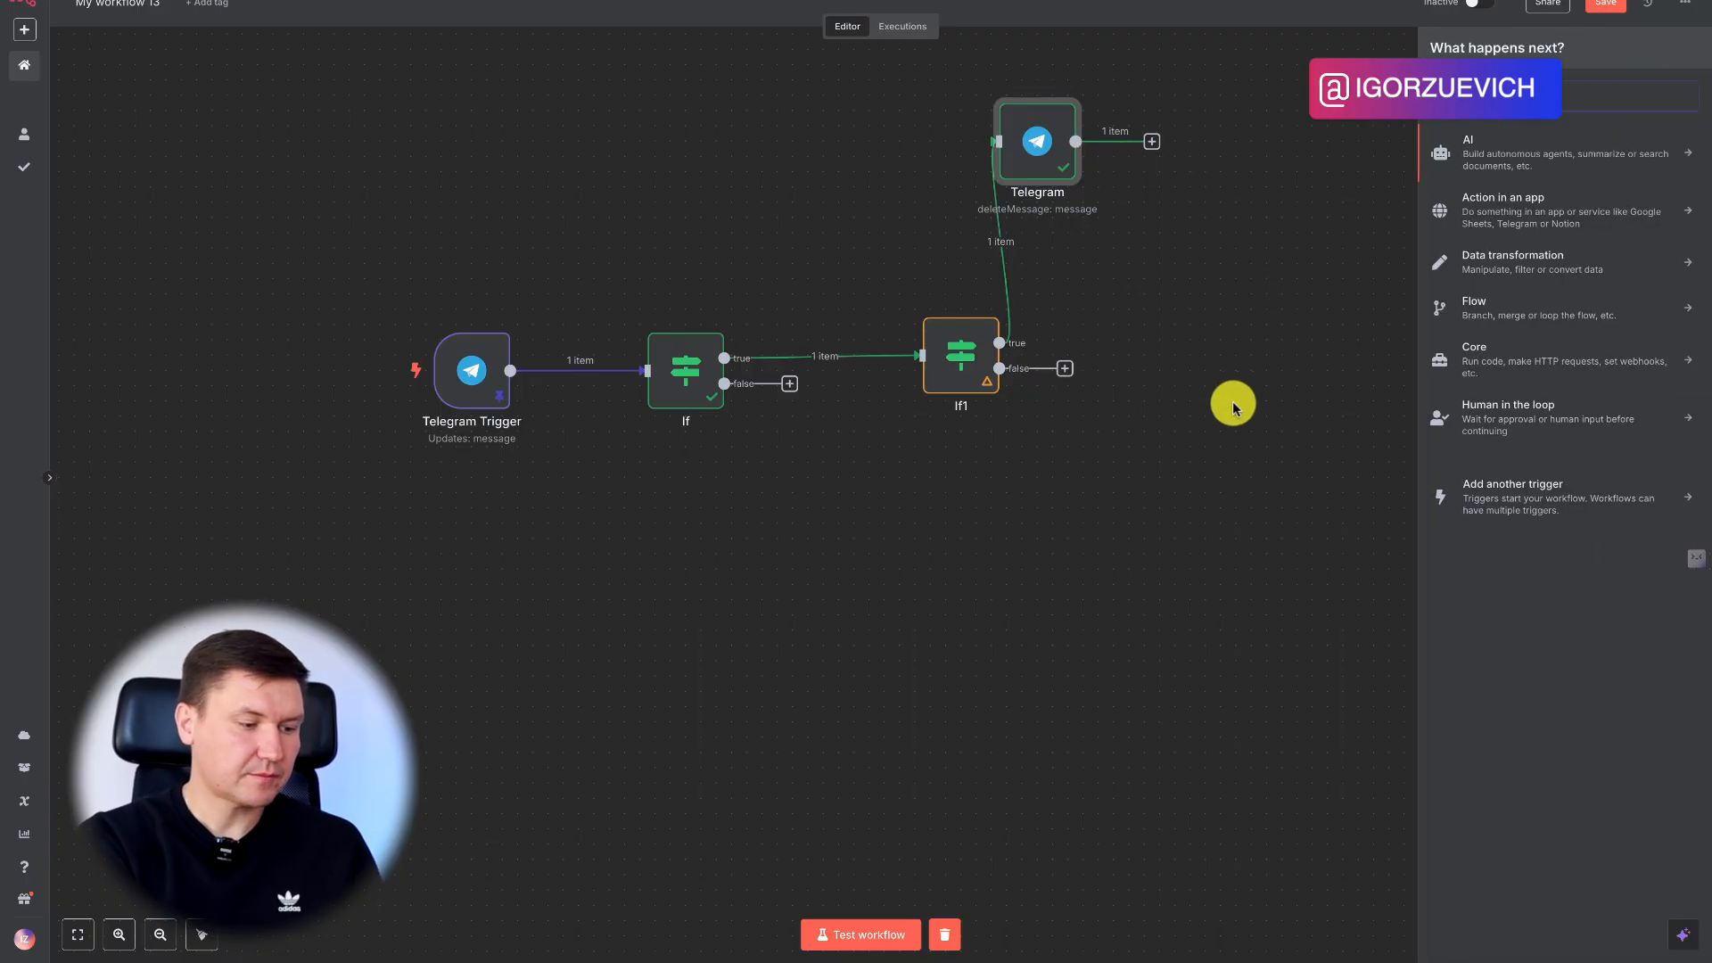
pyautogui.write('if')
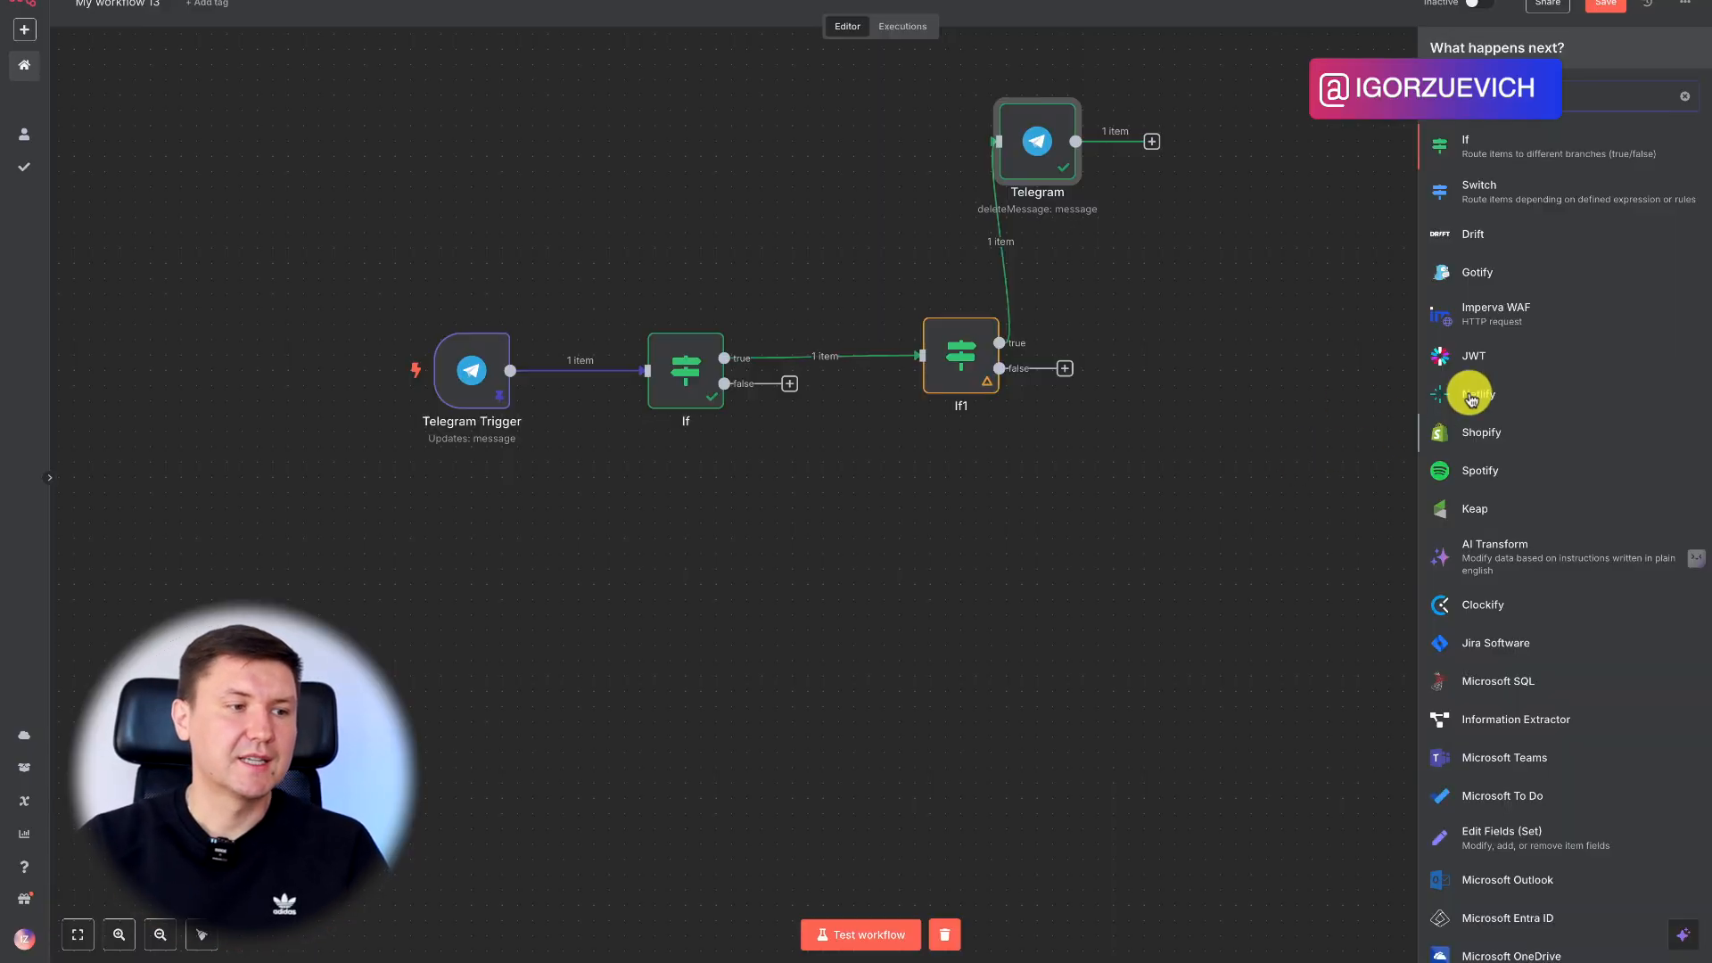
pyautogui.click(1550, 148)
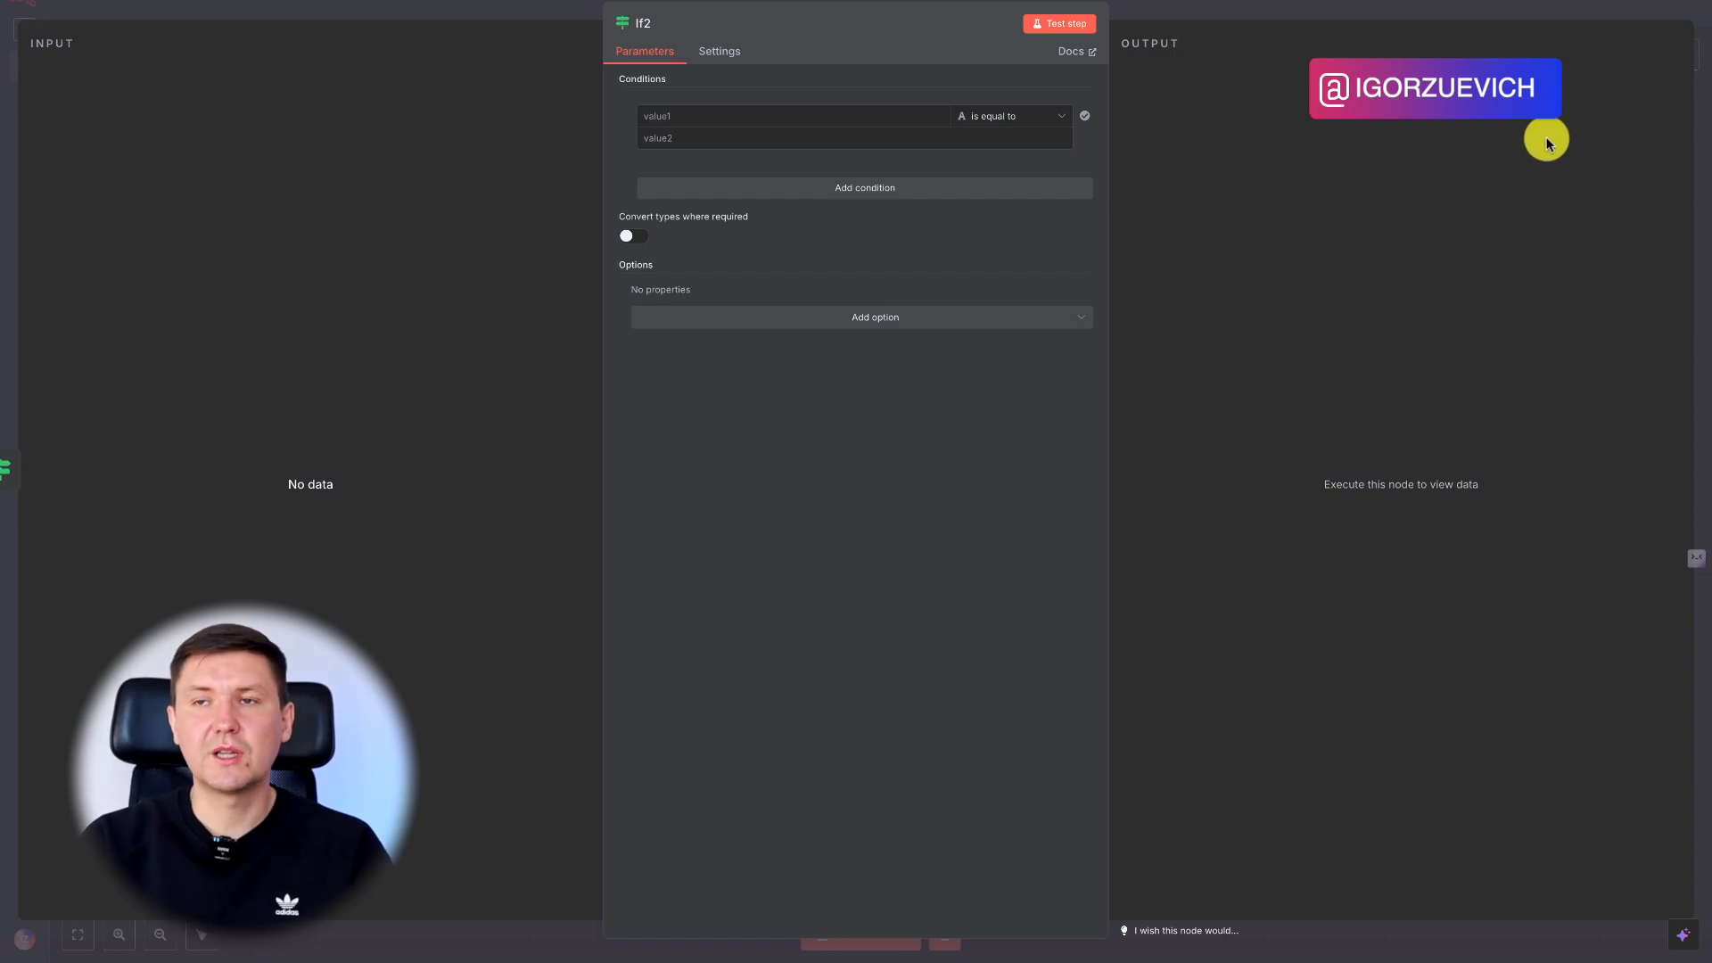
pyautogui.click(1215, 13)
# Unpin the Telegram Trigger's data and test the workflow with a new text message in the Telegram group
pyautogui.click(883, 932)
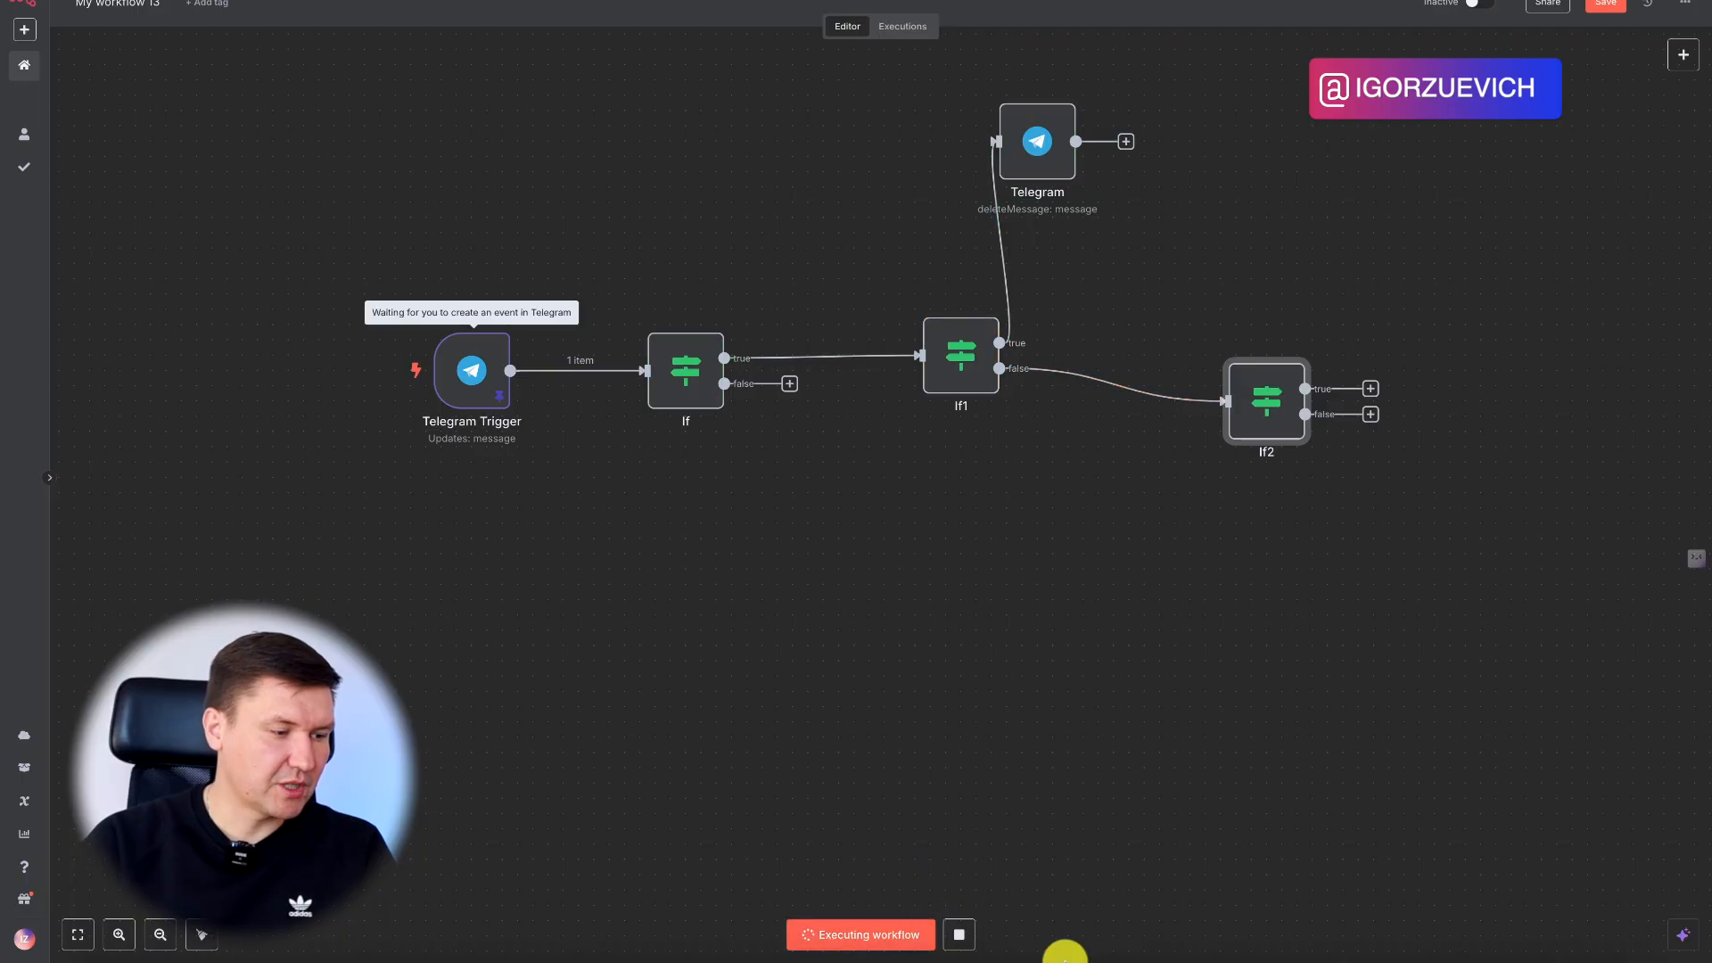
pyautogui.rightClick(479, 389)
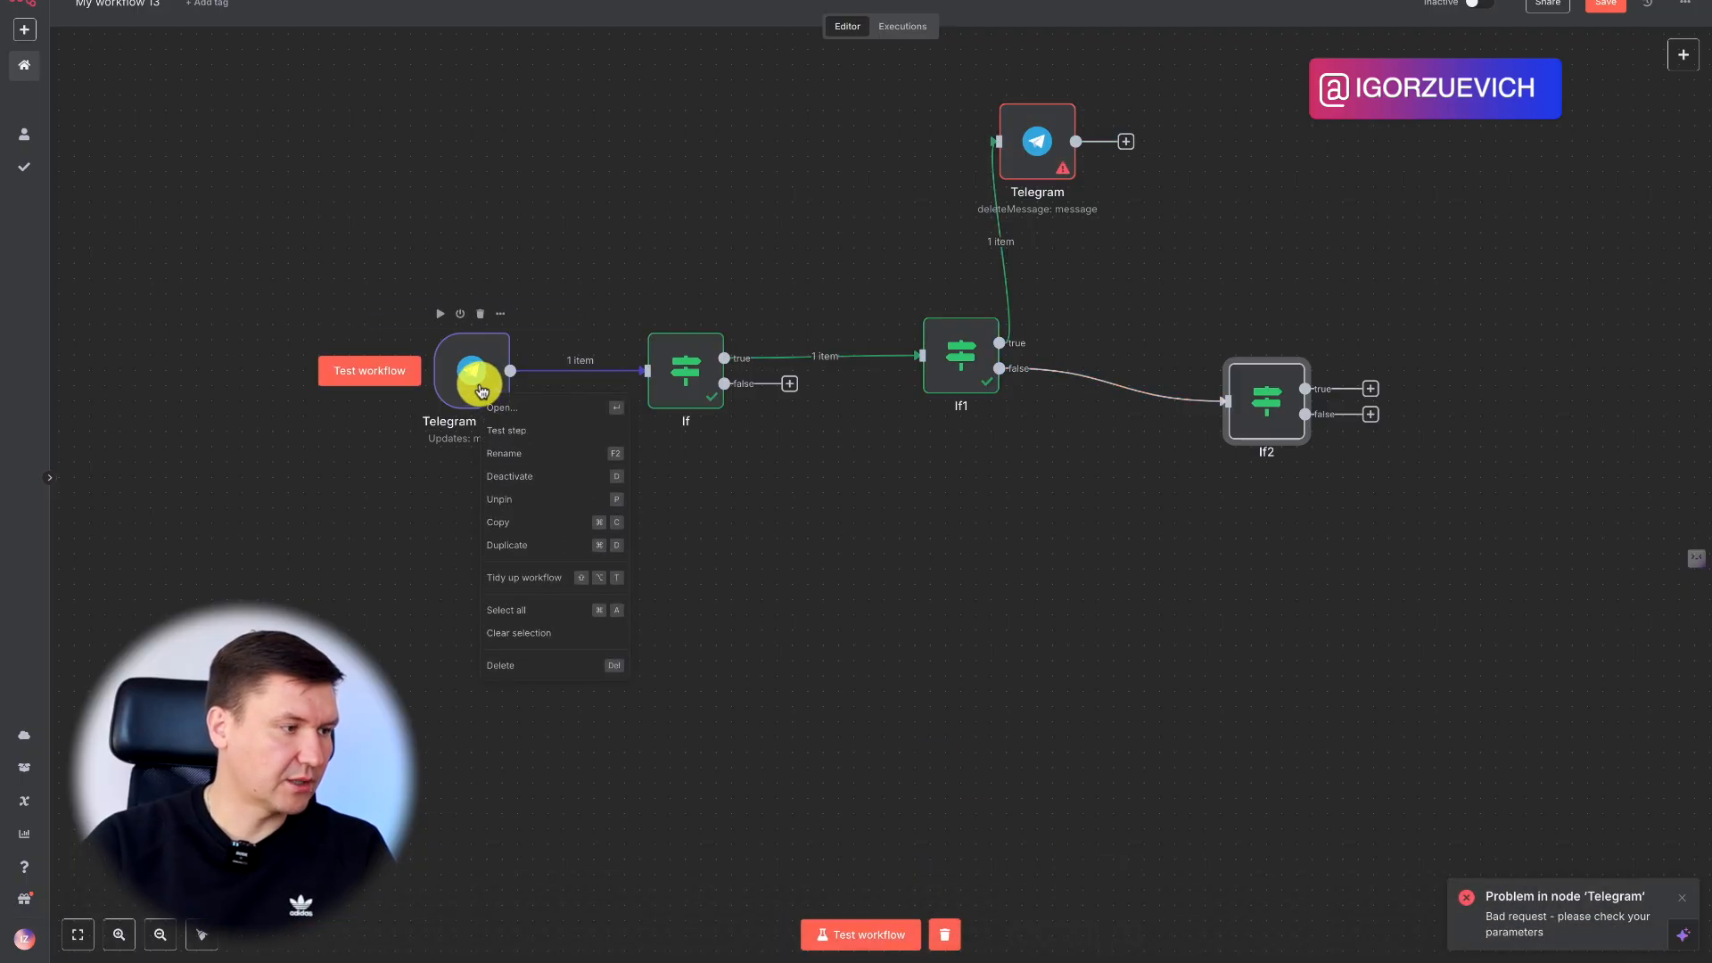
pyautogui.click(535, 499)
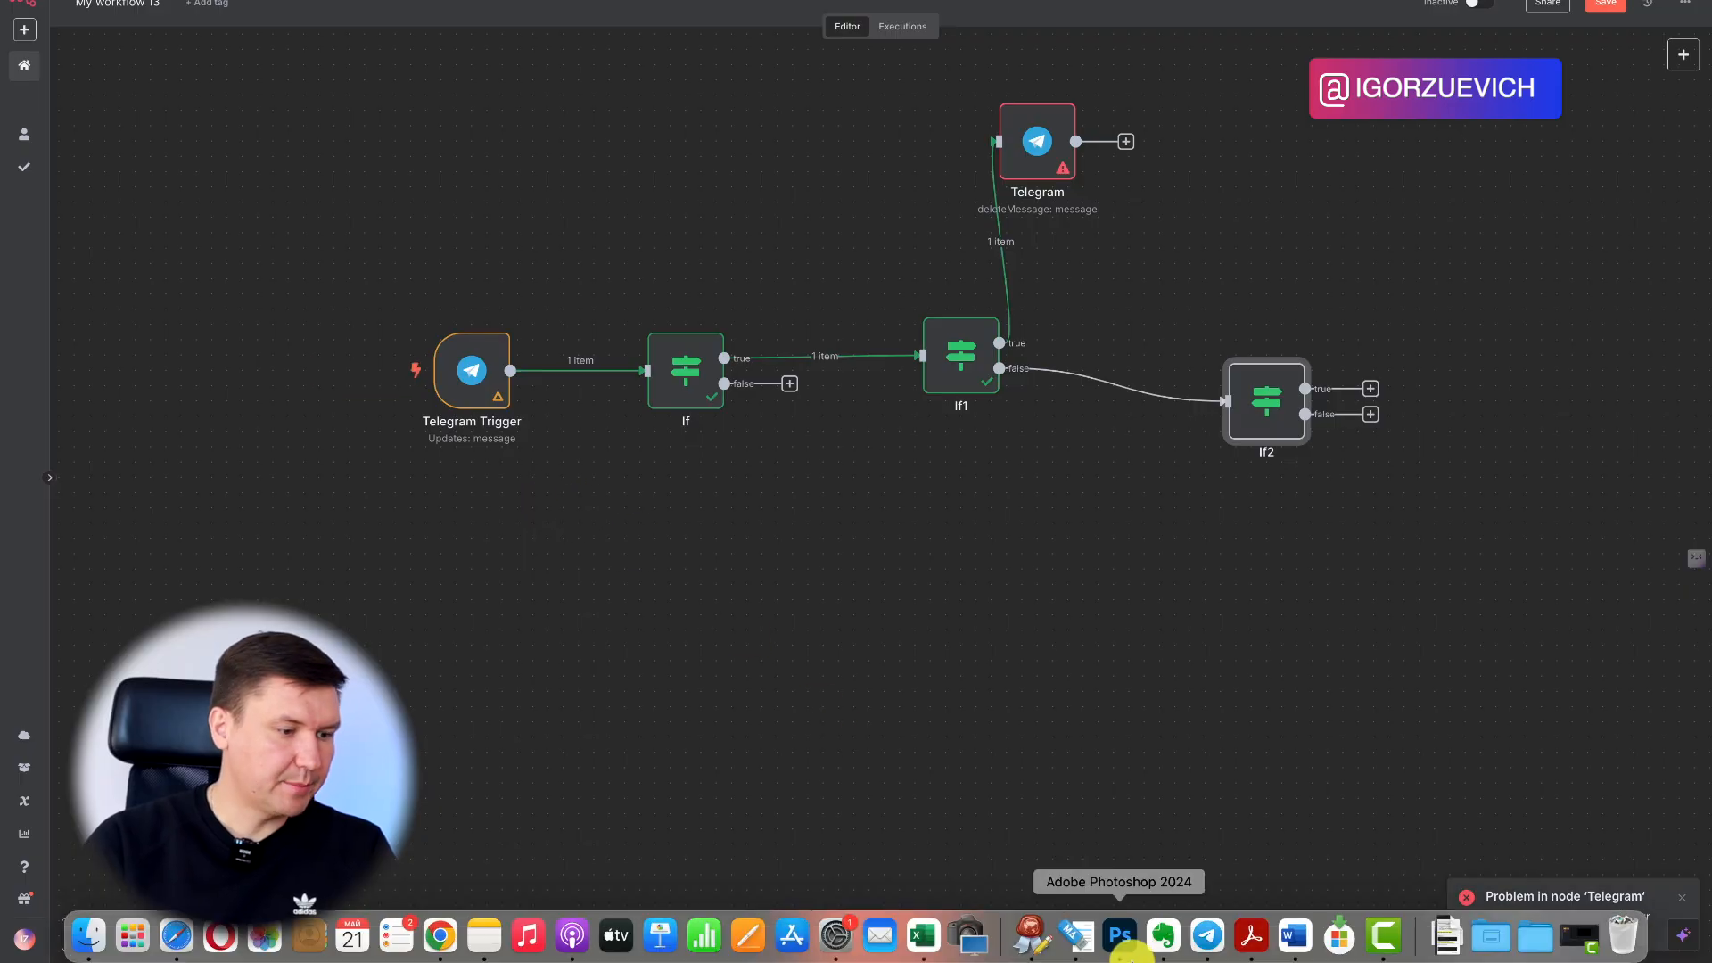
pyautogui.click(1208, 936)
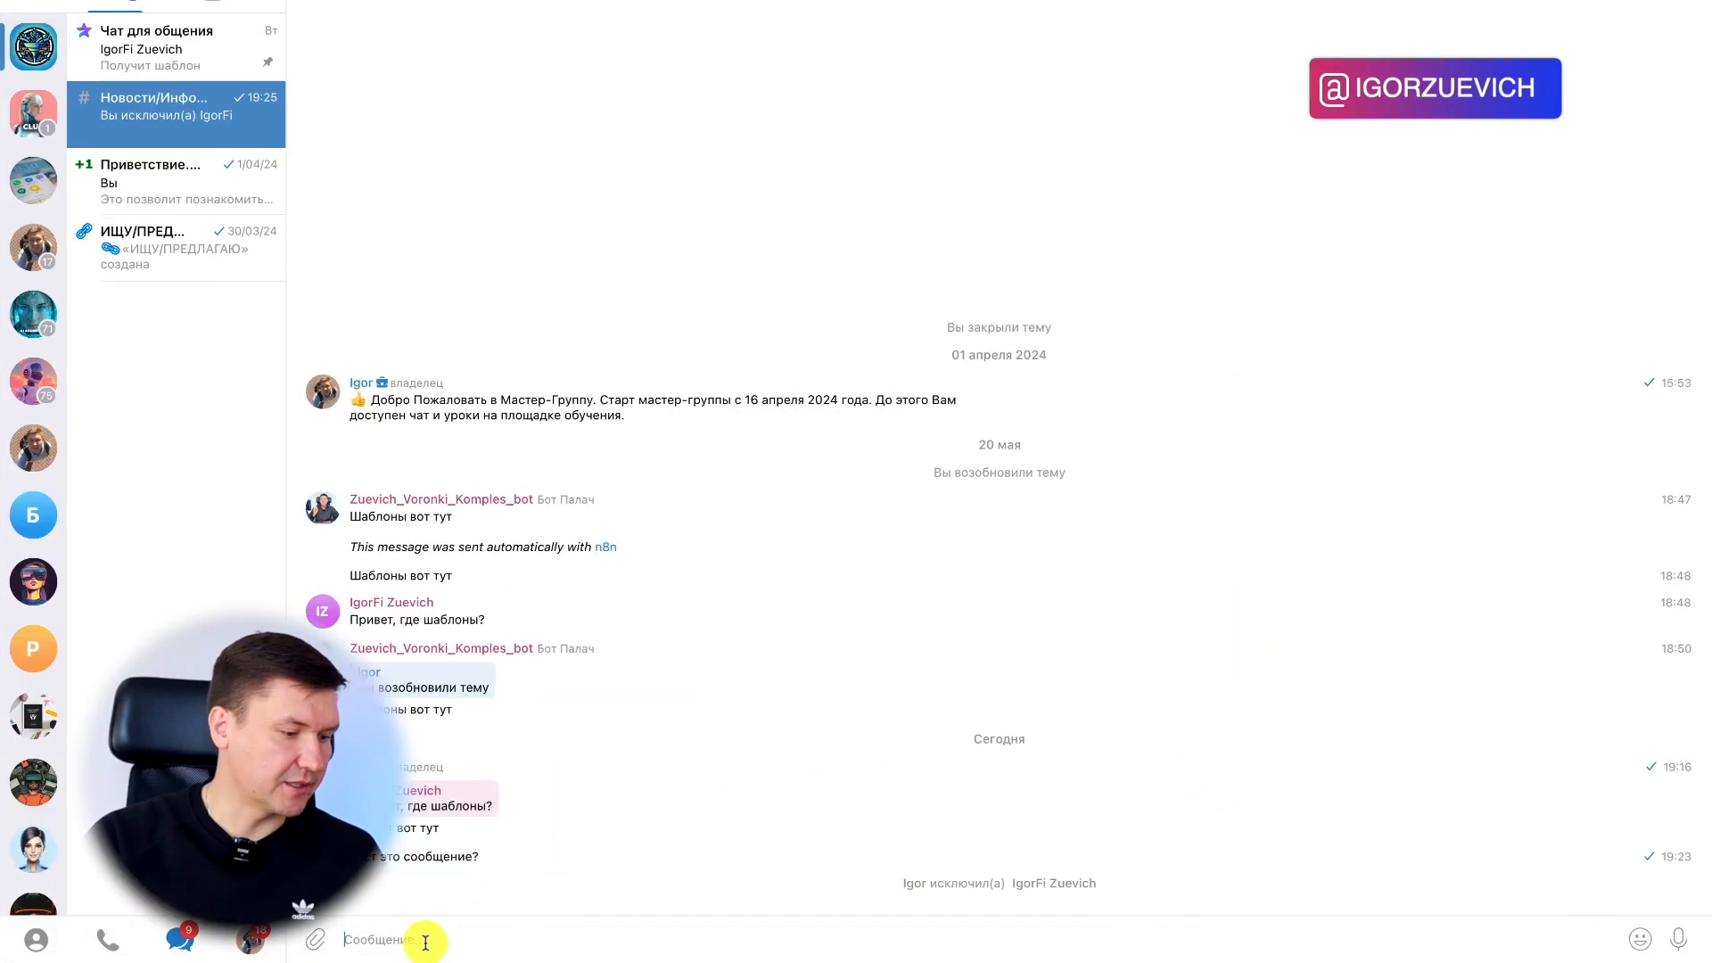
pyautogui.click(860, 934)
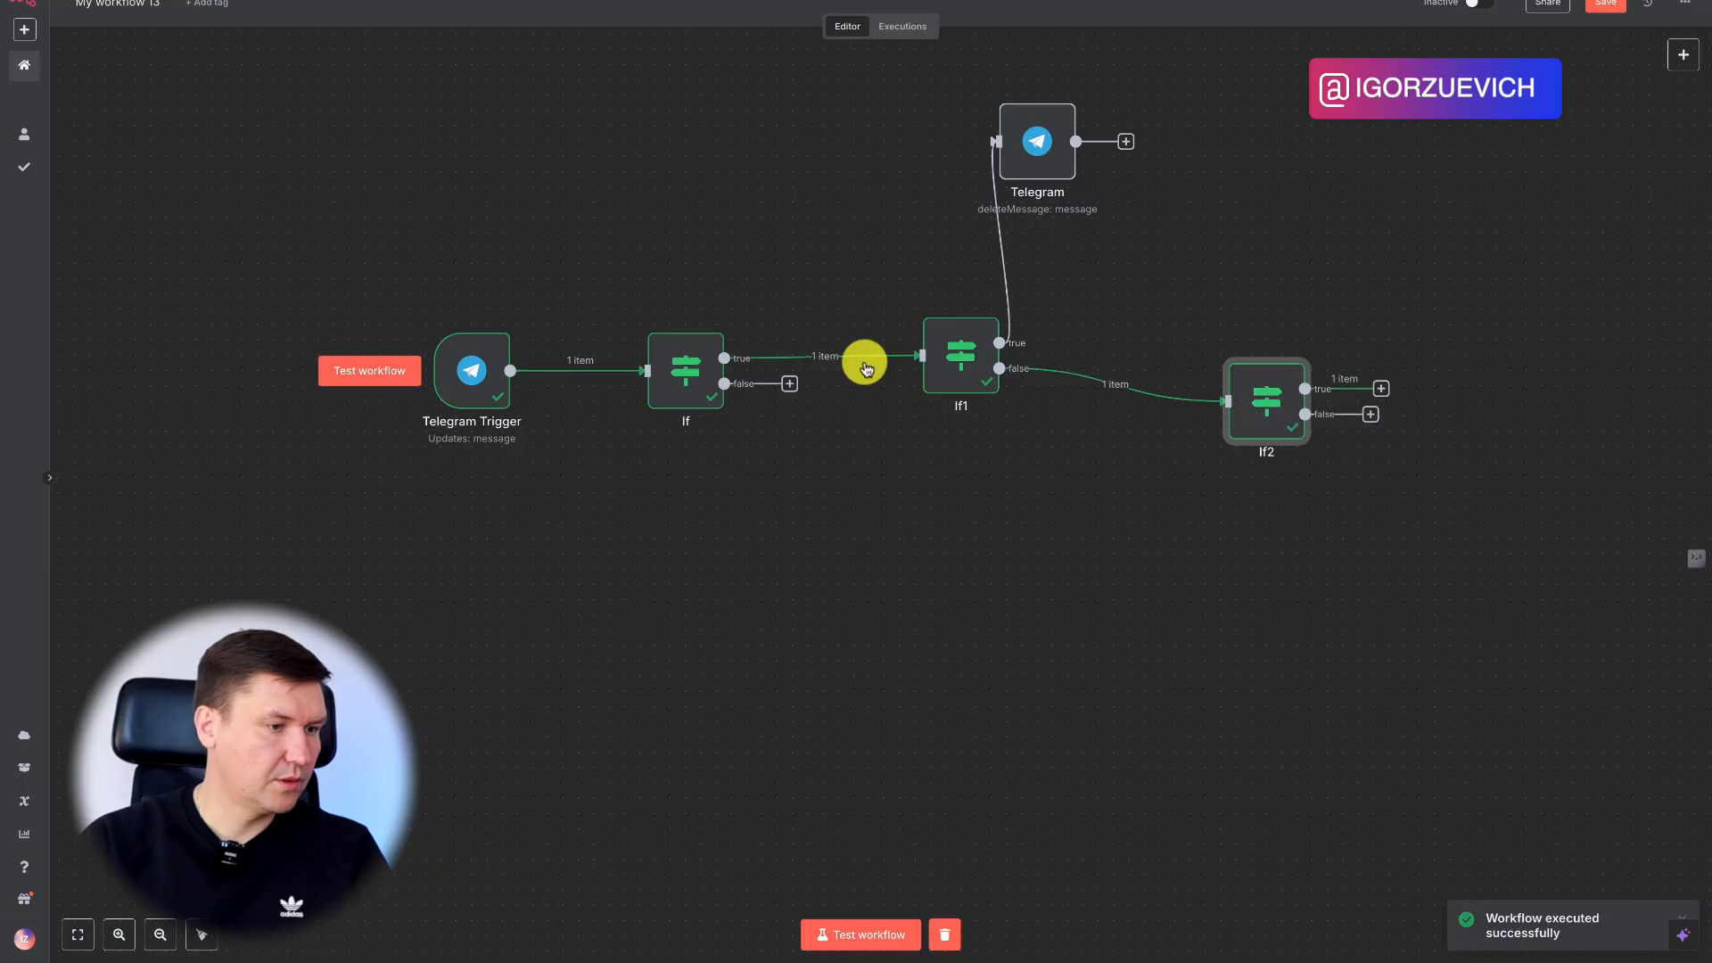
# Align the third If node with the second and set its condition to the Telegram Trigger's message.from.is_bot with the Boolean operator "is true"
pyautogui.hscroll(3, 1151, 446)
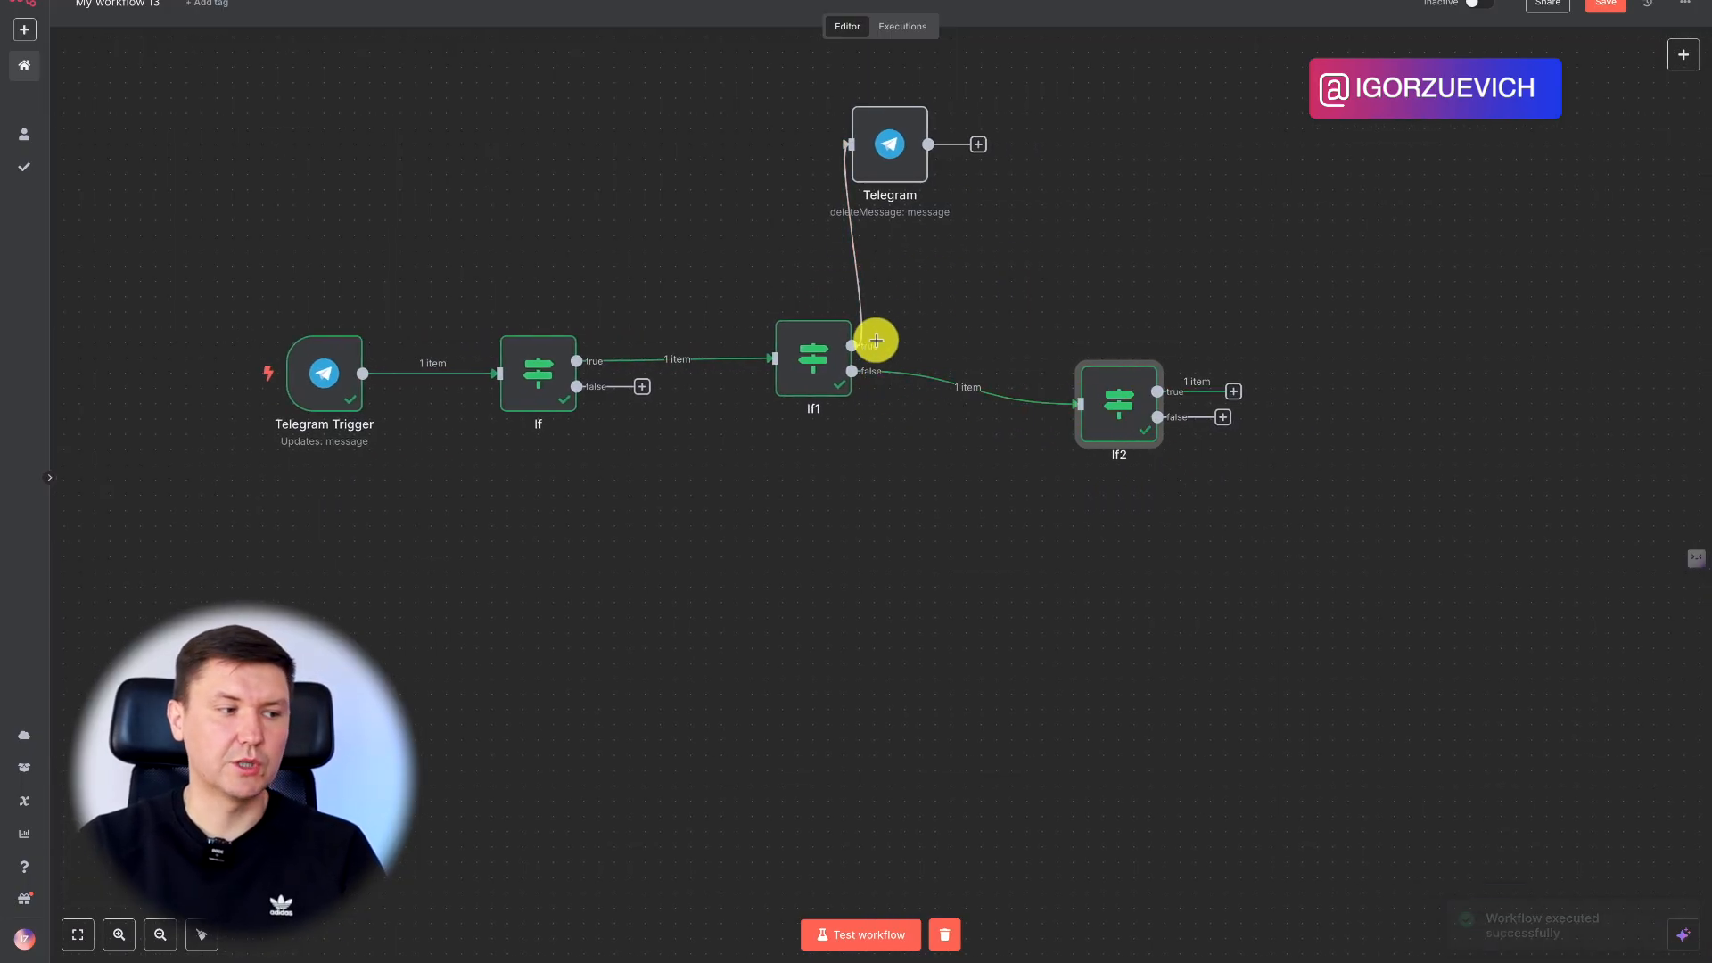
pyautogui.moveTo(1108, 403); pyautogui.dragTo(1061, 358)
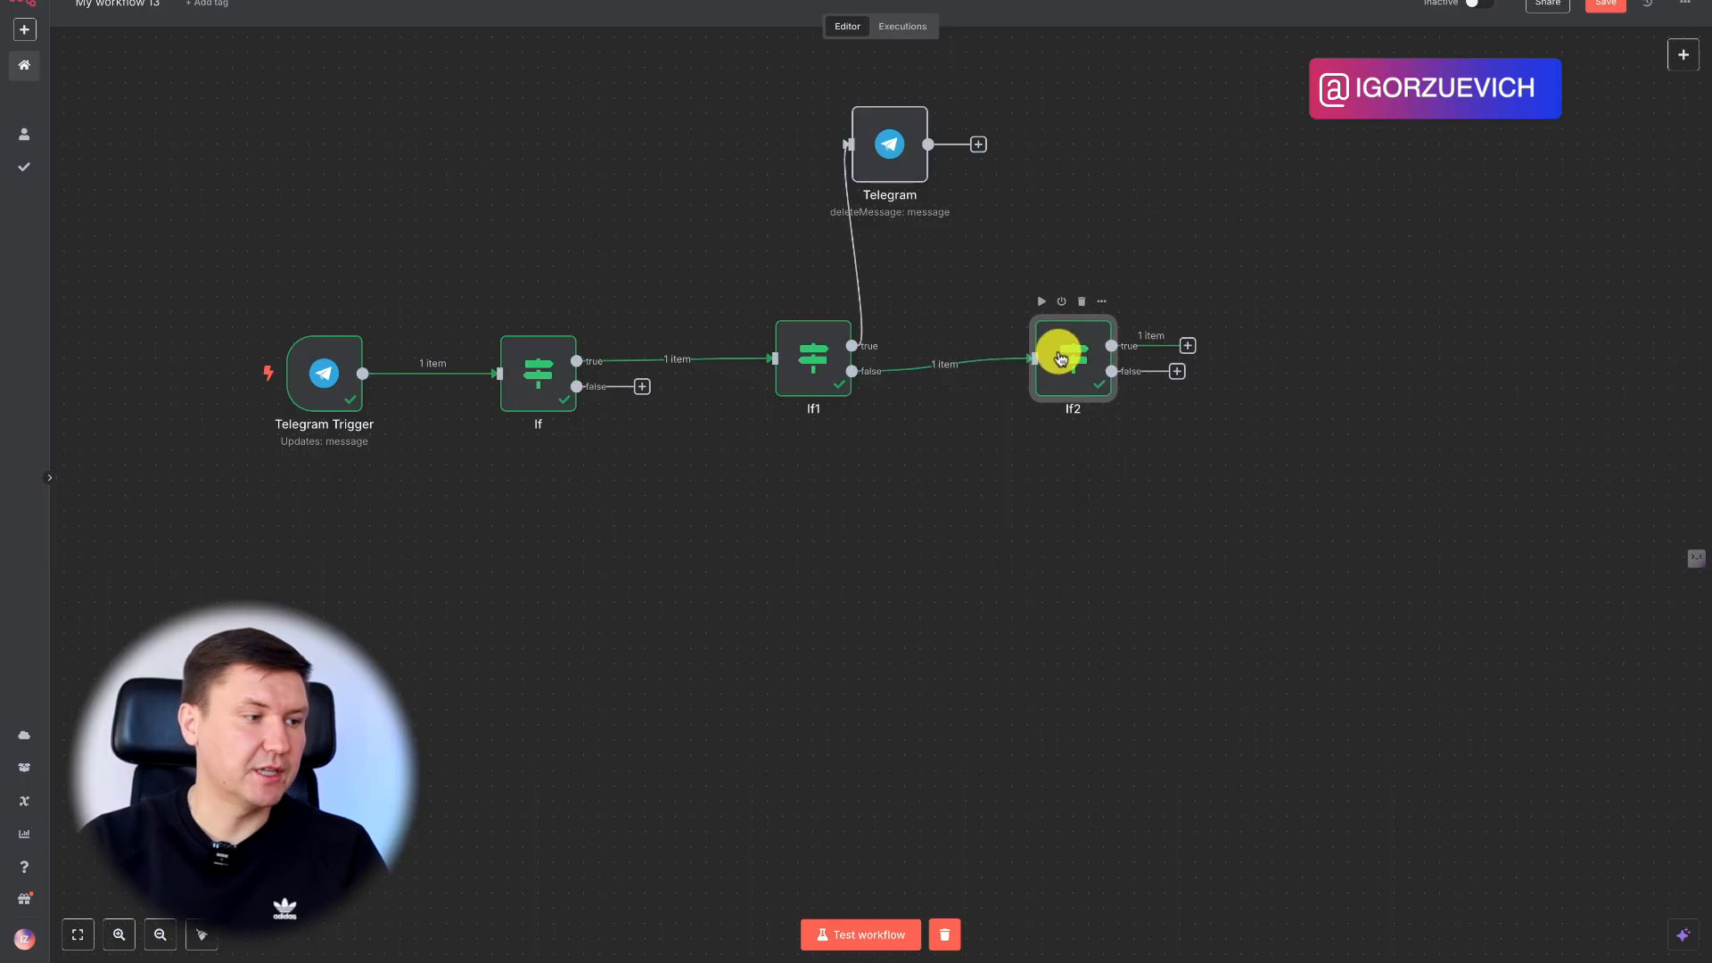
pyautogui.doubleClick(1059, 357)
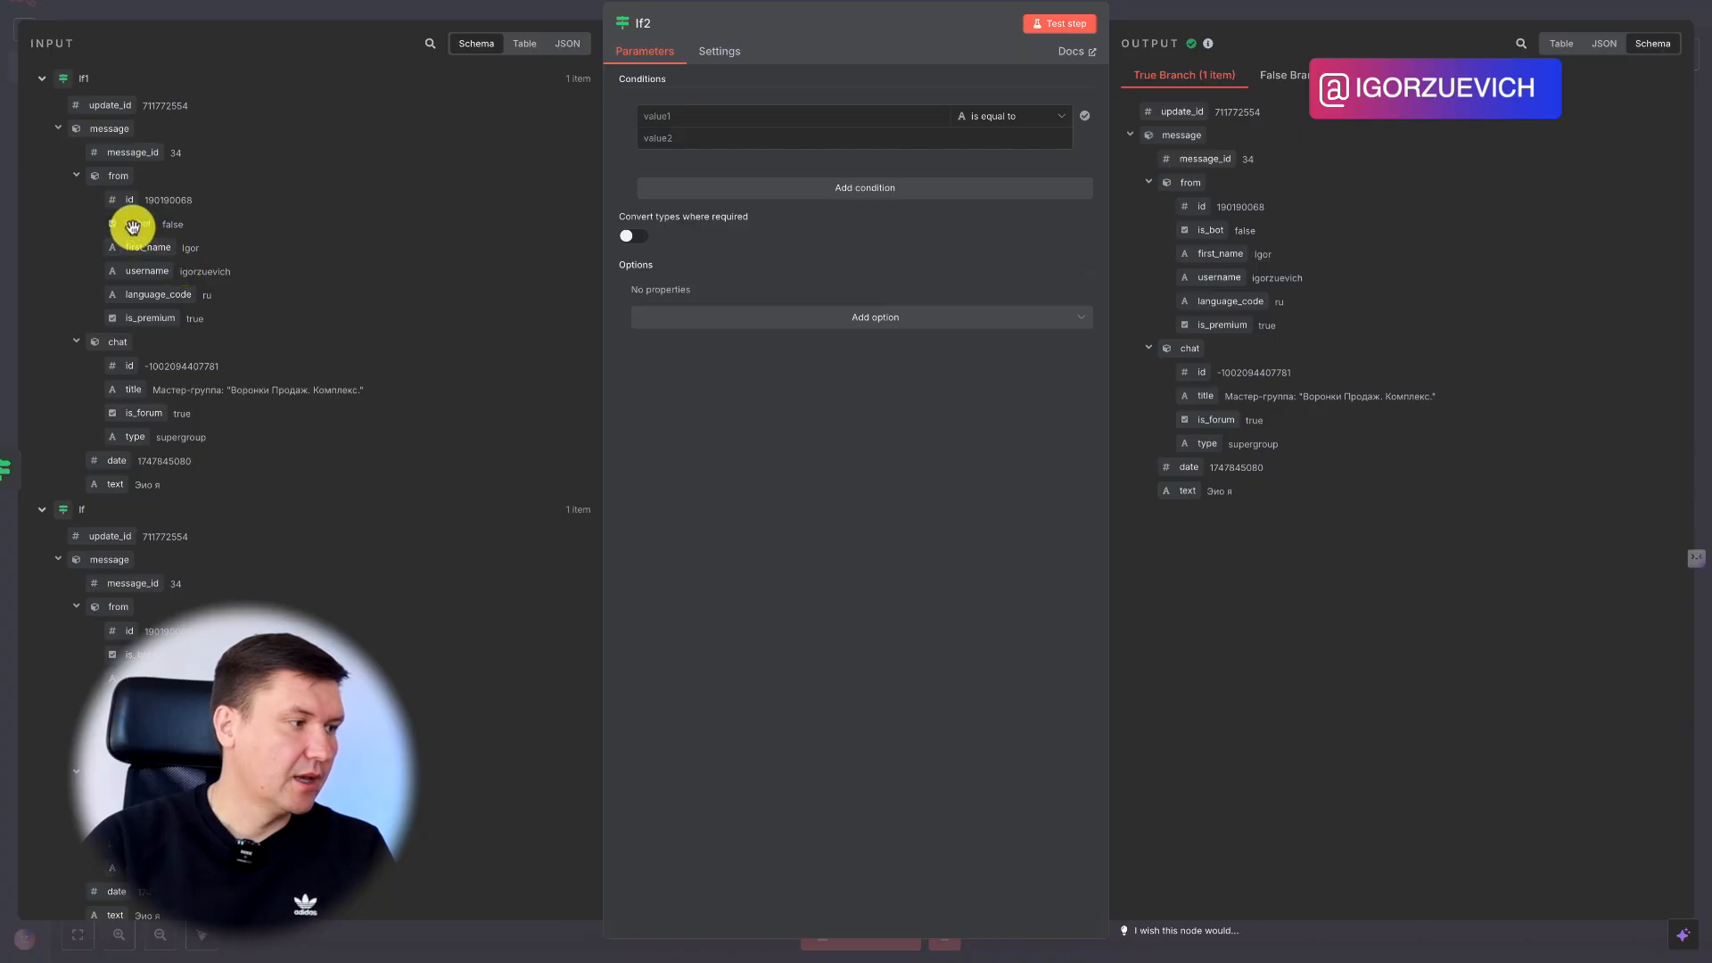
pyautogui.moveTo(133, 226); pyautogui.dragTo(704, 117)
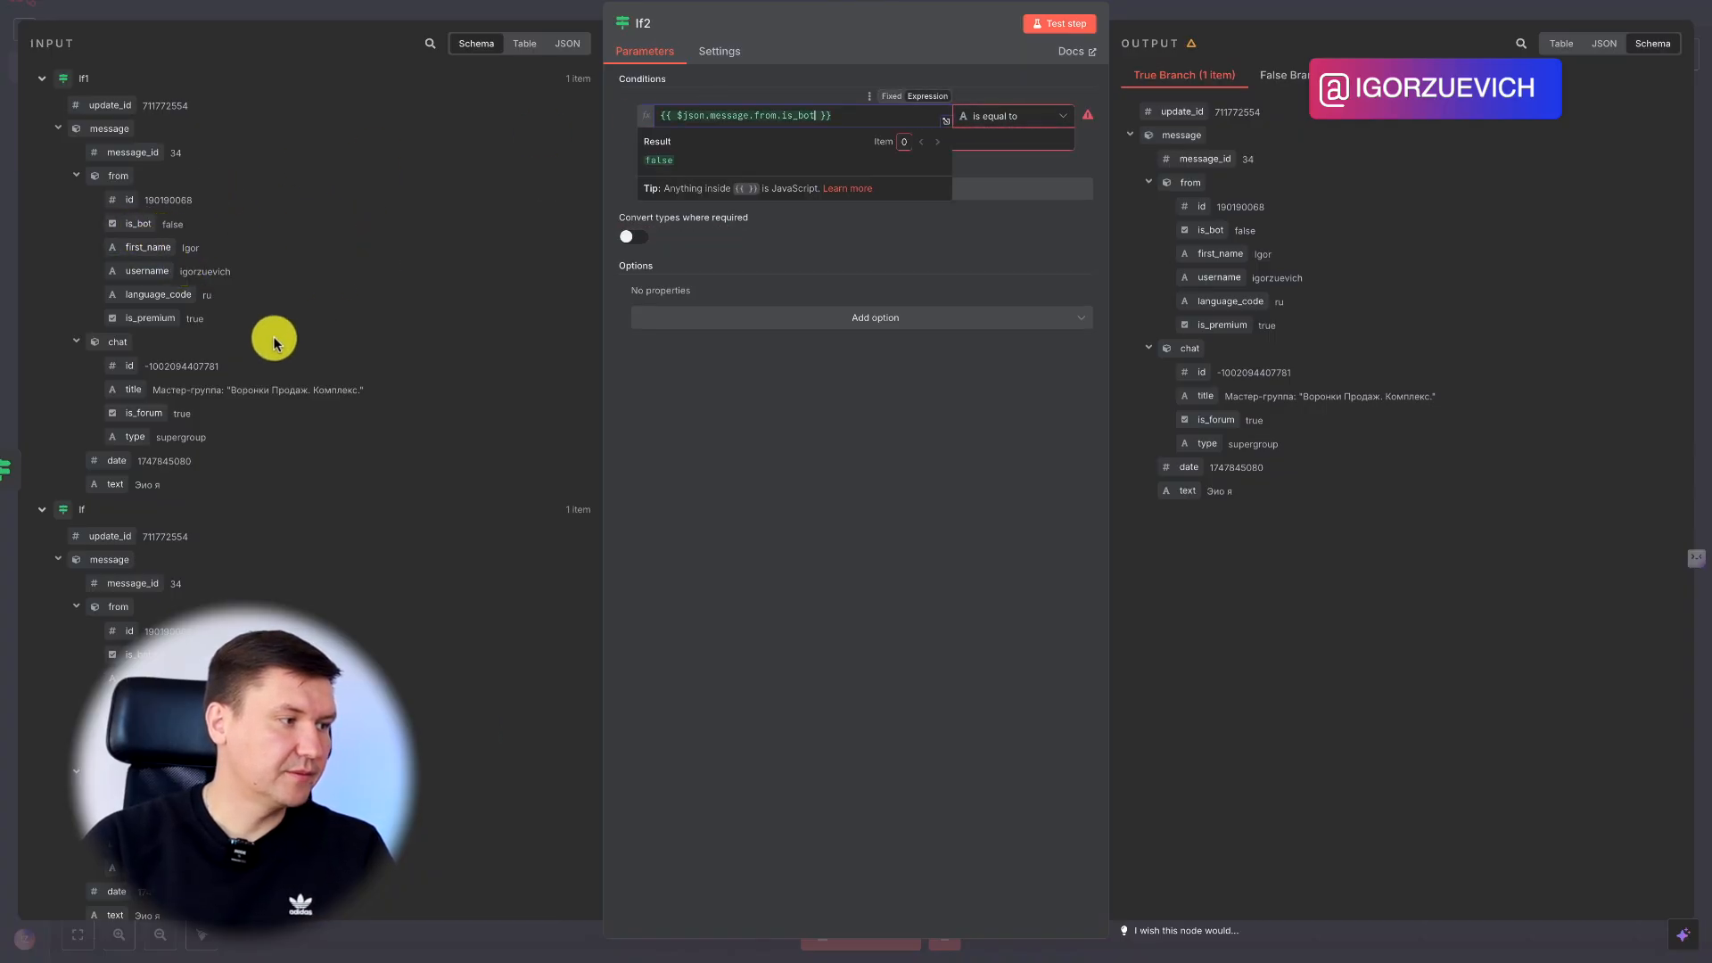
pyautogui.scroll(-5, 256, 339)
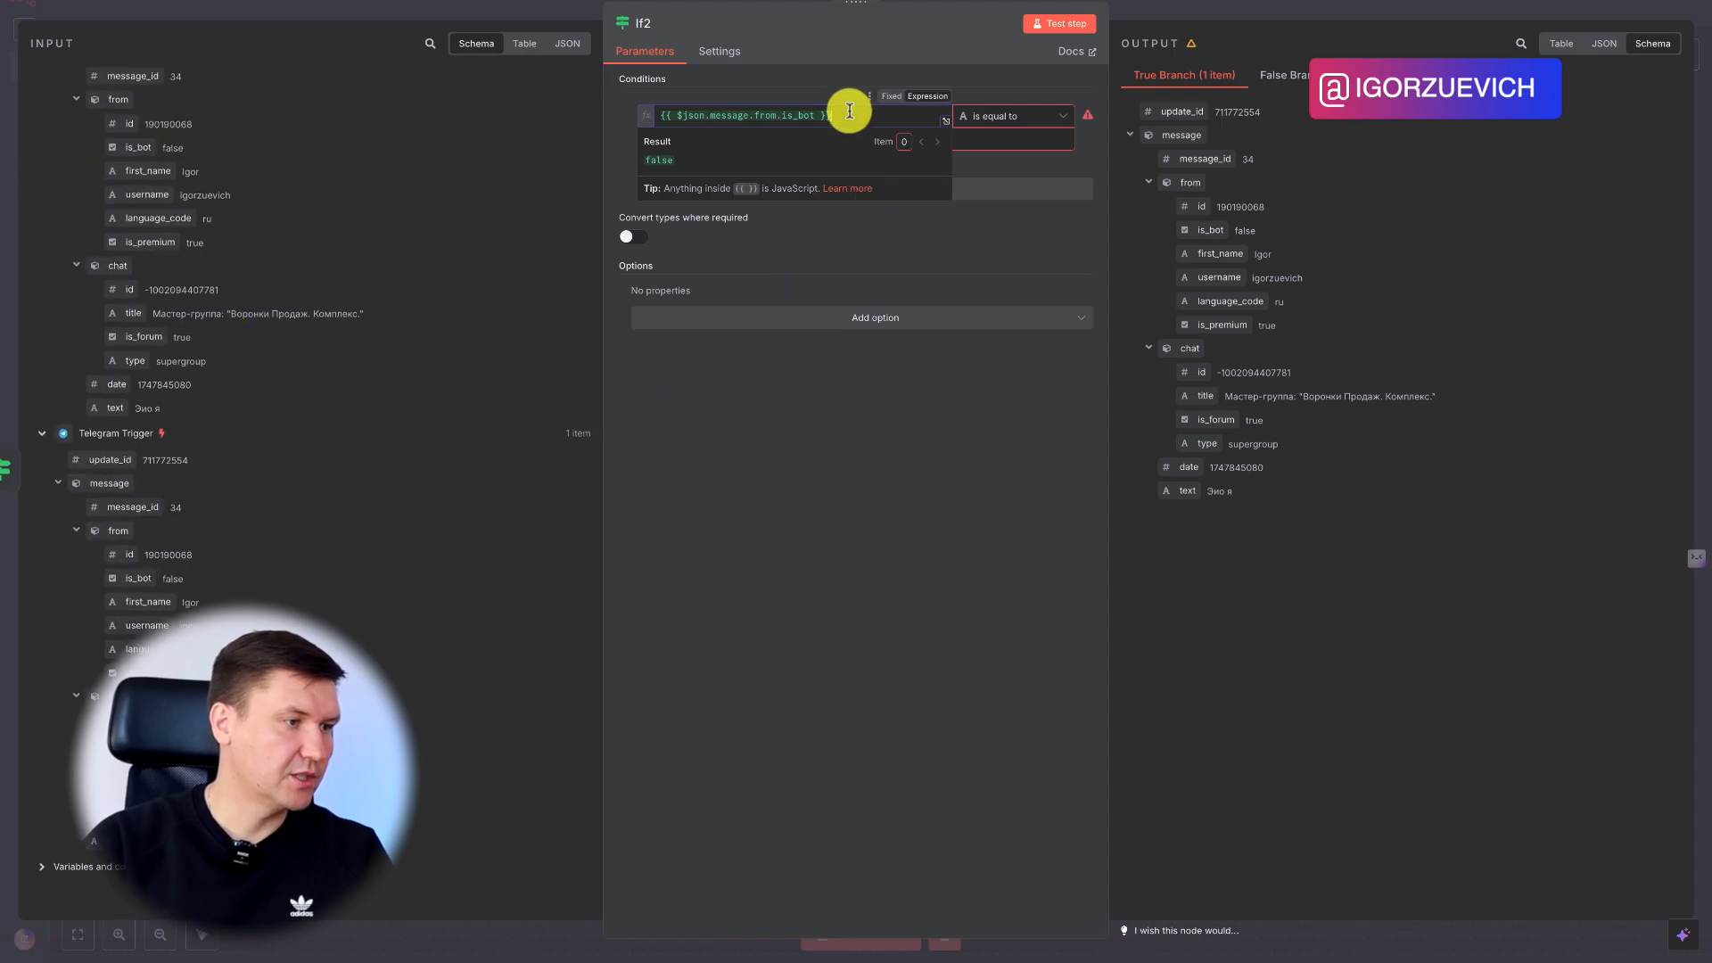
pyautogui.hotkey('ctrl', 'a')
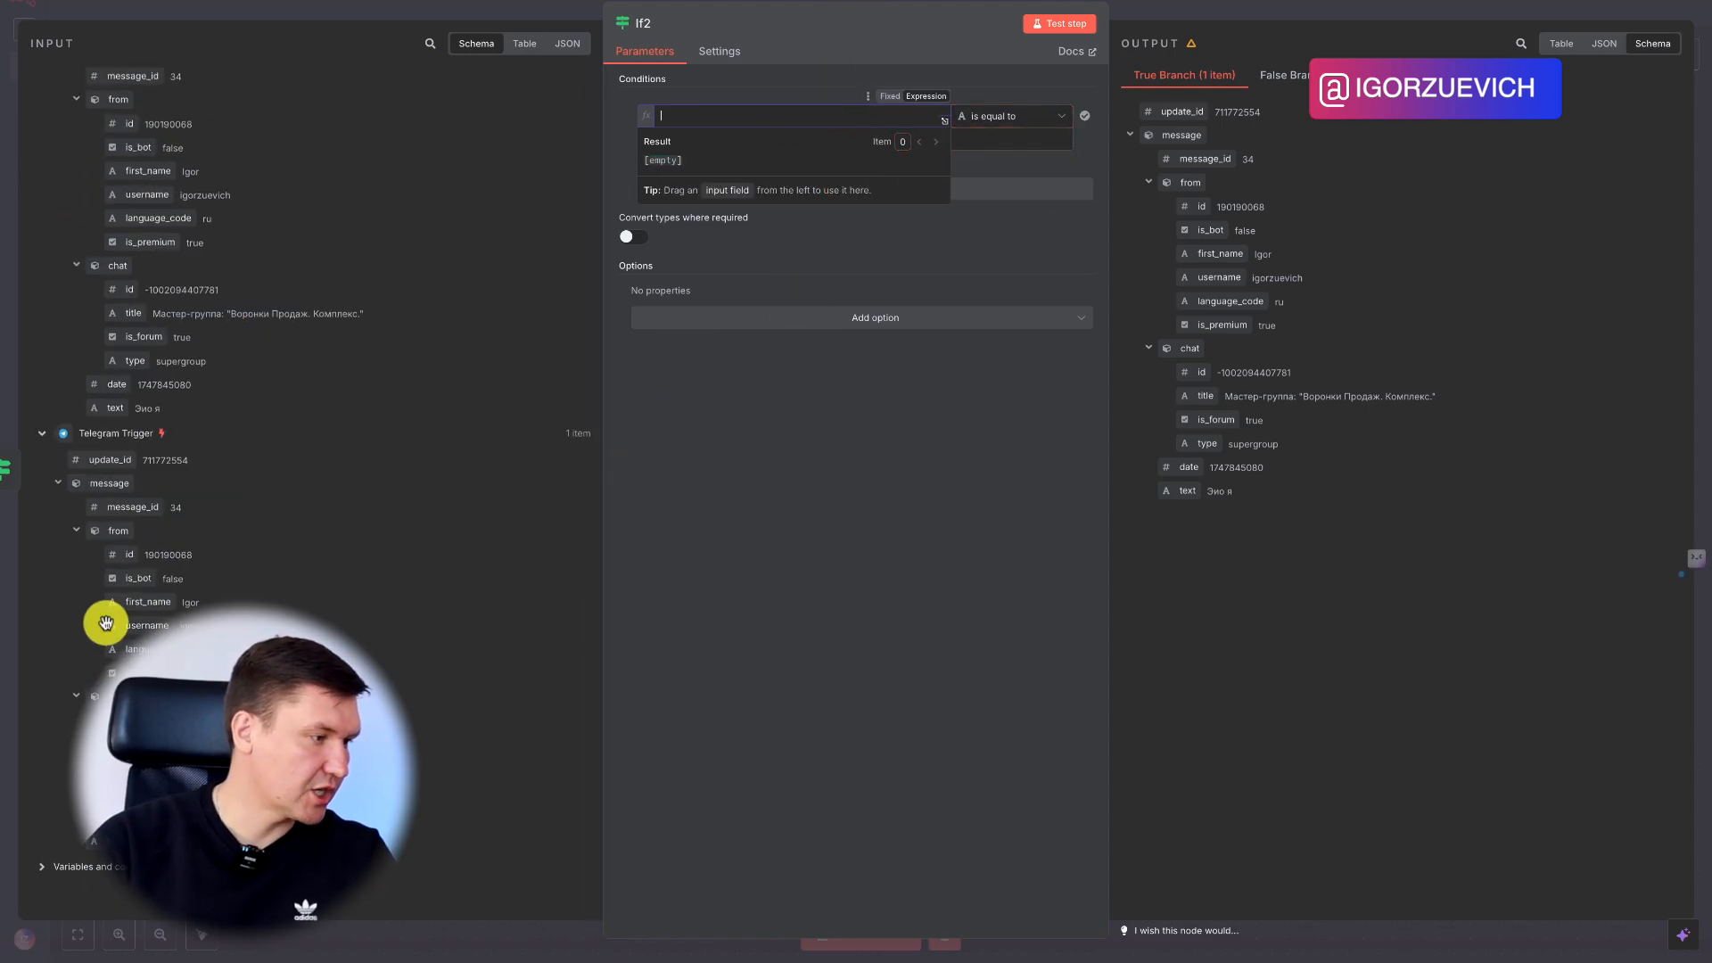
pyautogui.moveTo(134, 578); pyautogui.dragTo(847, 118)
pyautogui.click(1017, 116)
pyautogui.moveTo(1026, 230)
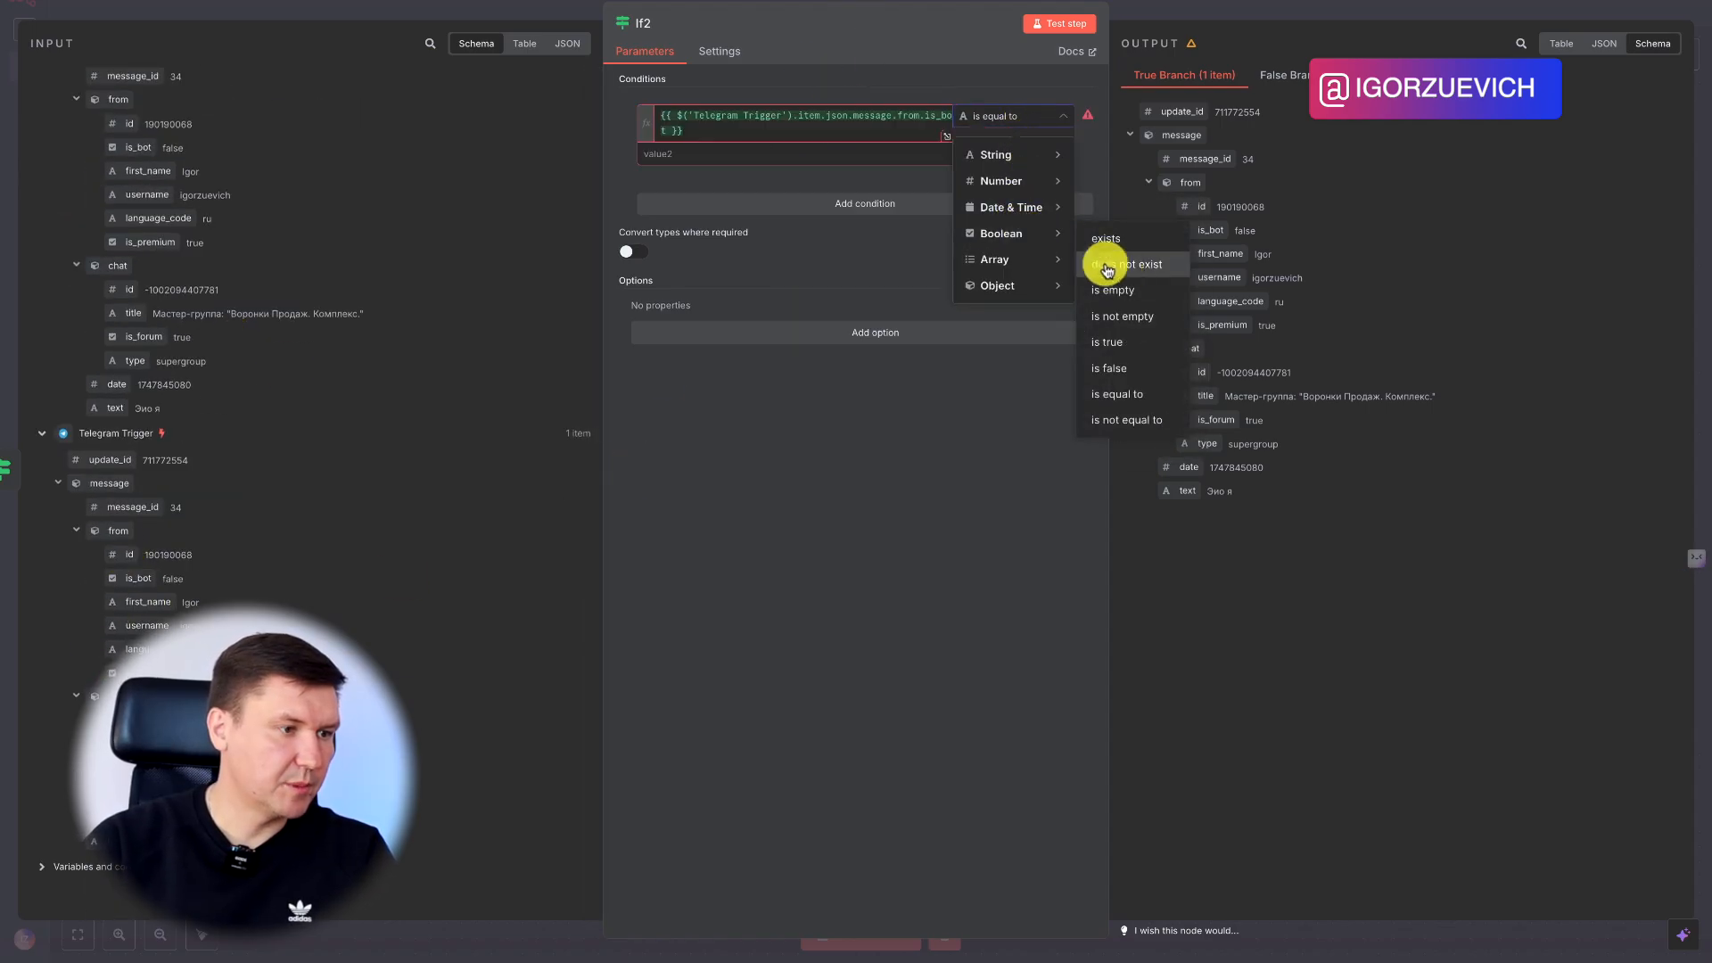
pyautogui.click(1131, 342)
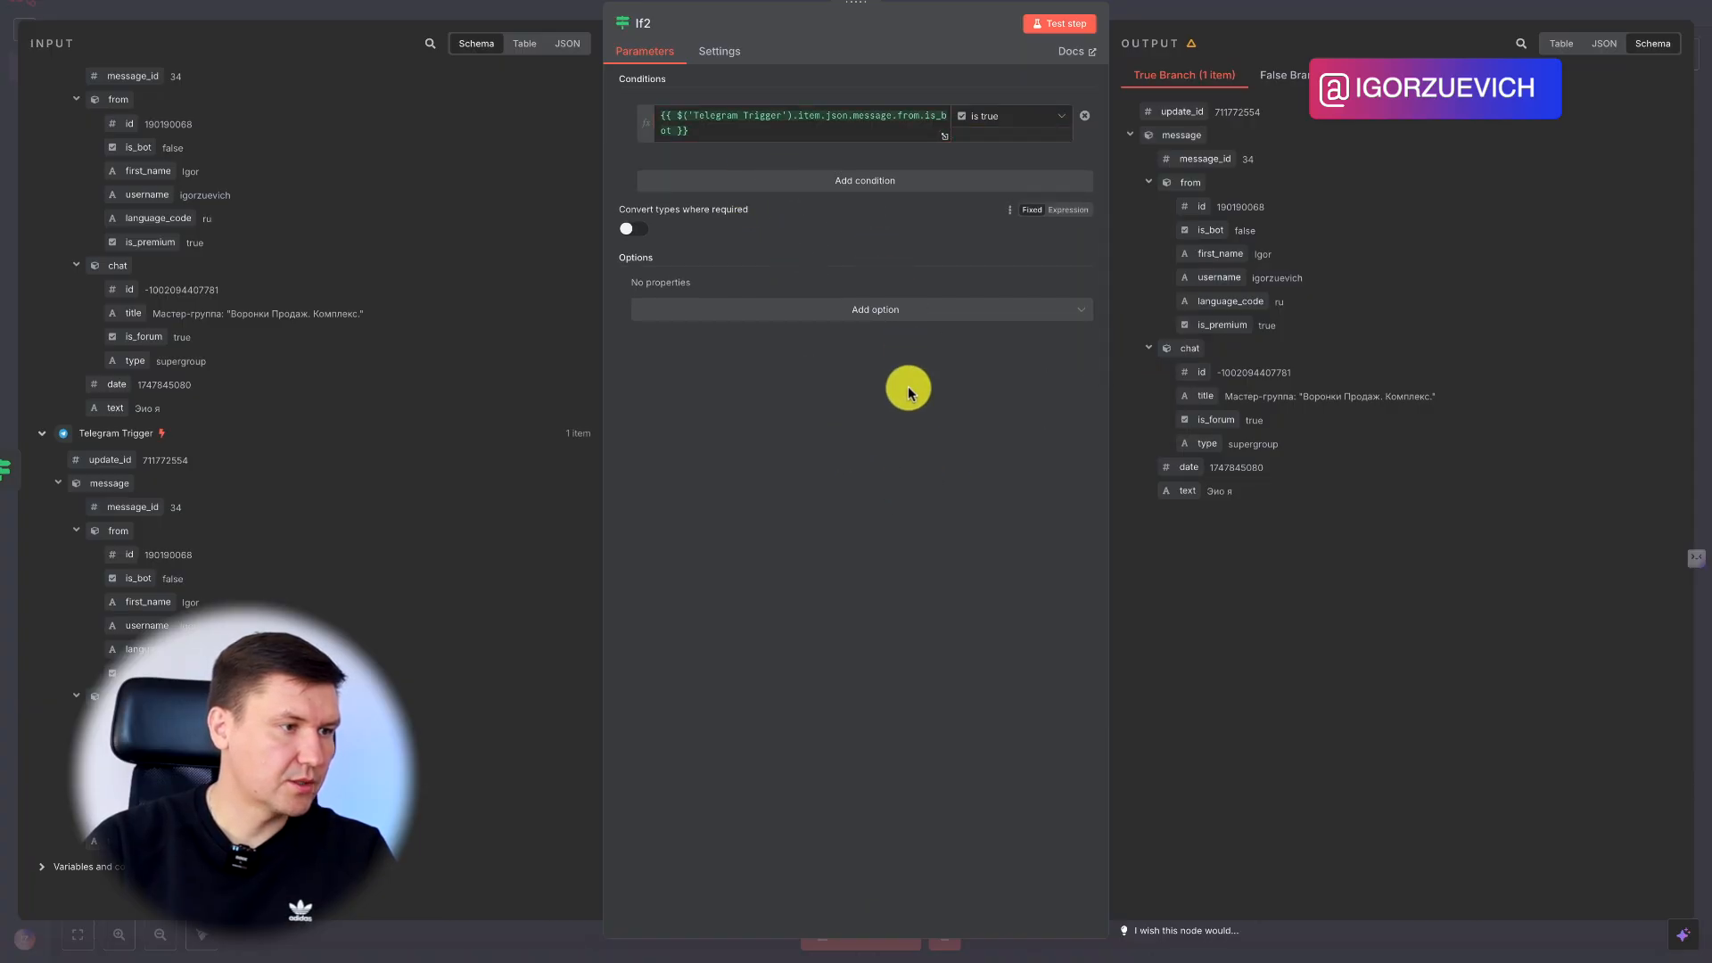
# Test the third If node, check its false-branch output, and close the node
pyautogui.click(1070, 24)
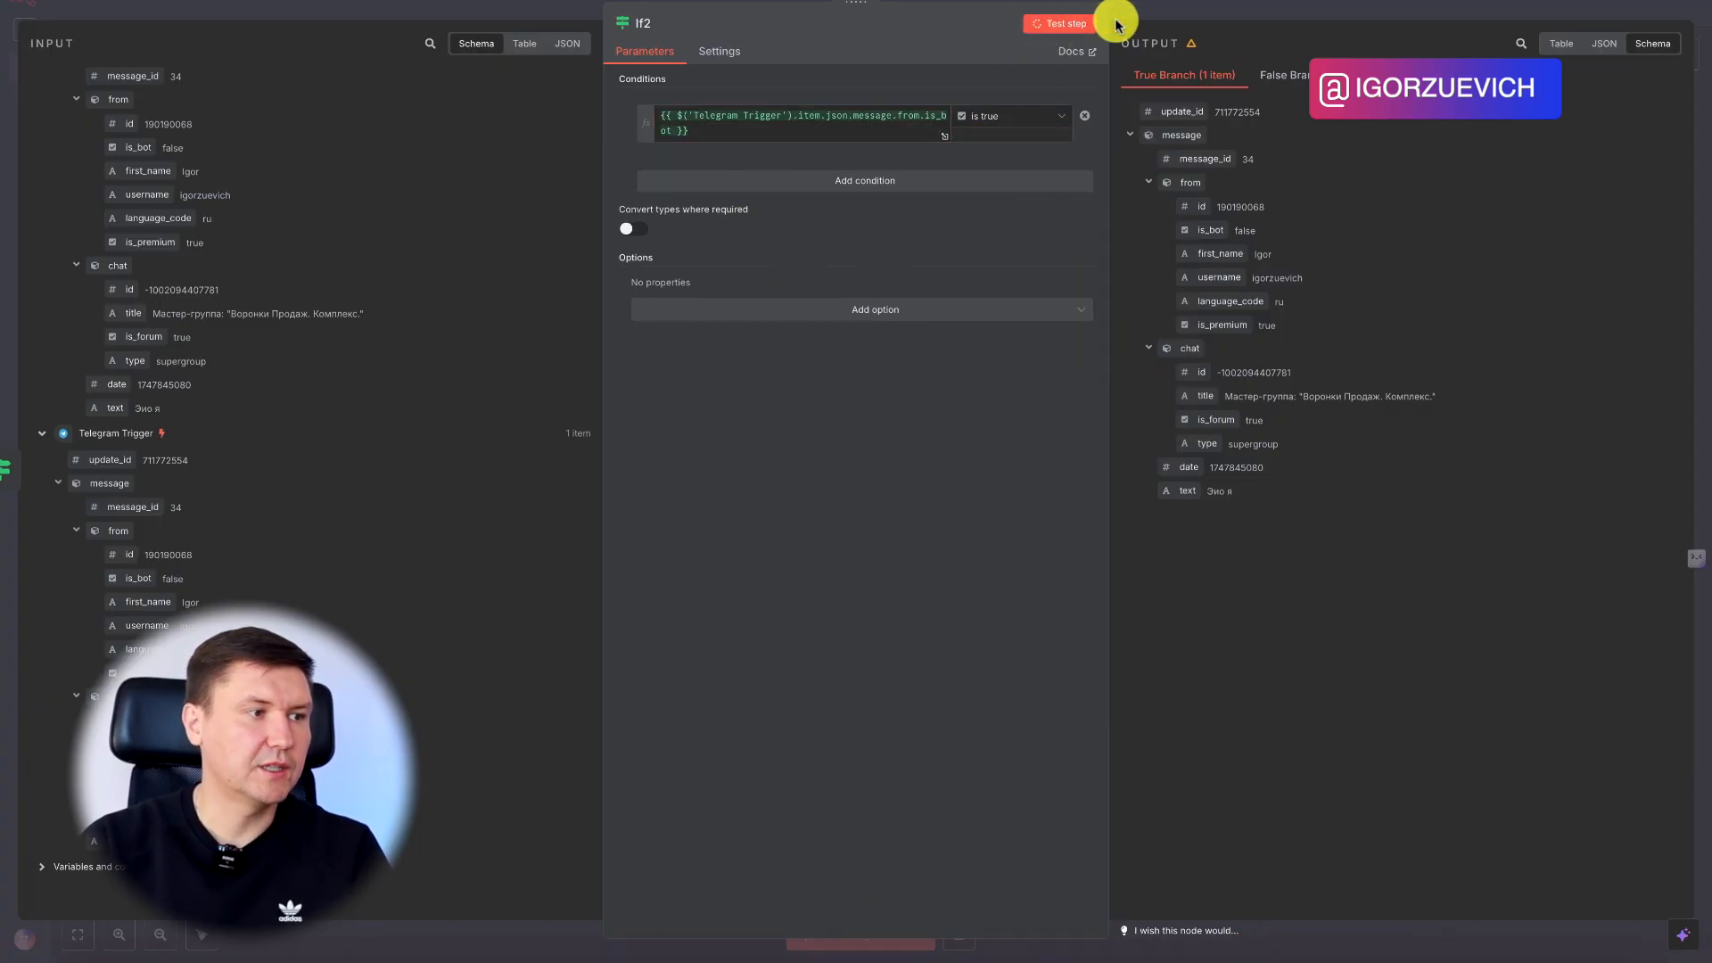
pyautogui.click(1299, 79)
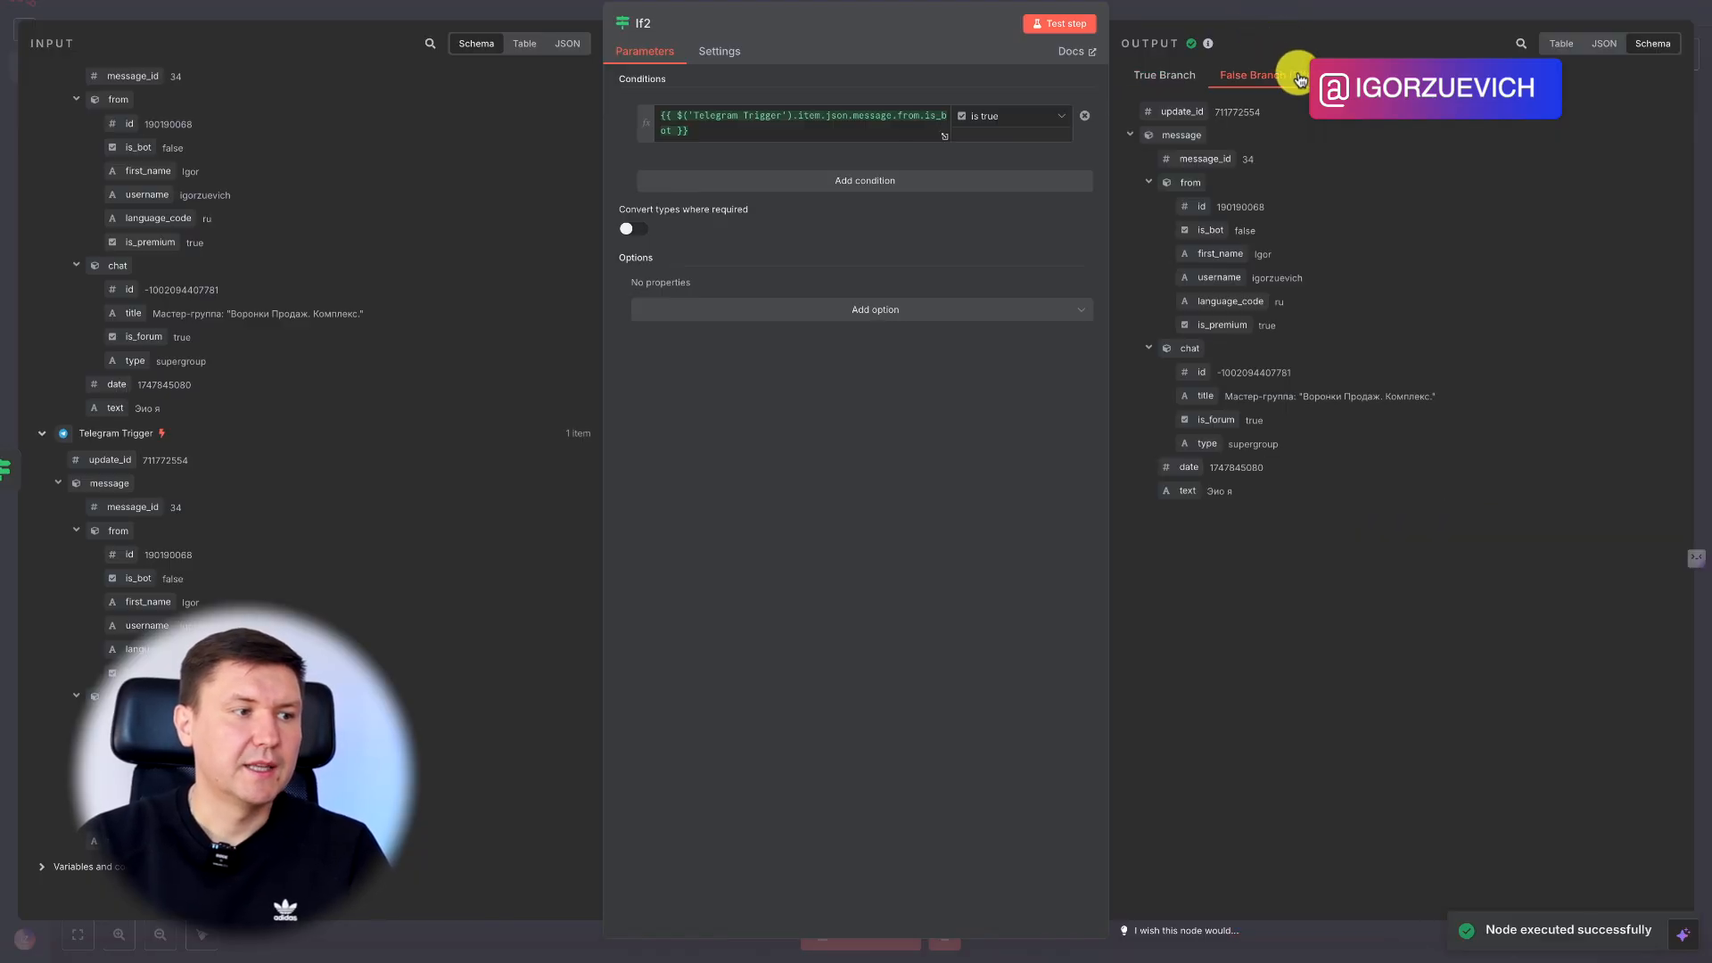
pyautogui.click(1279, 11)
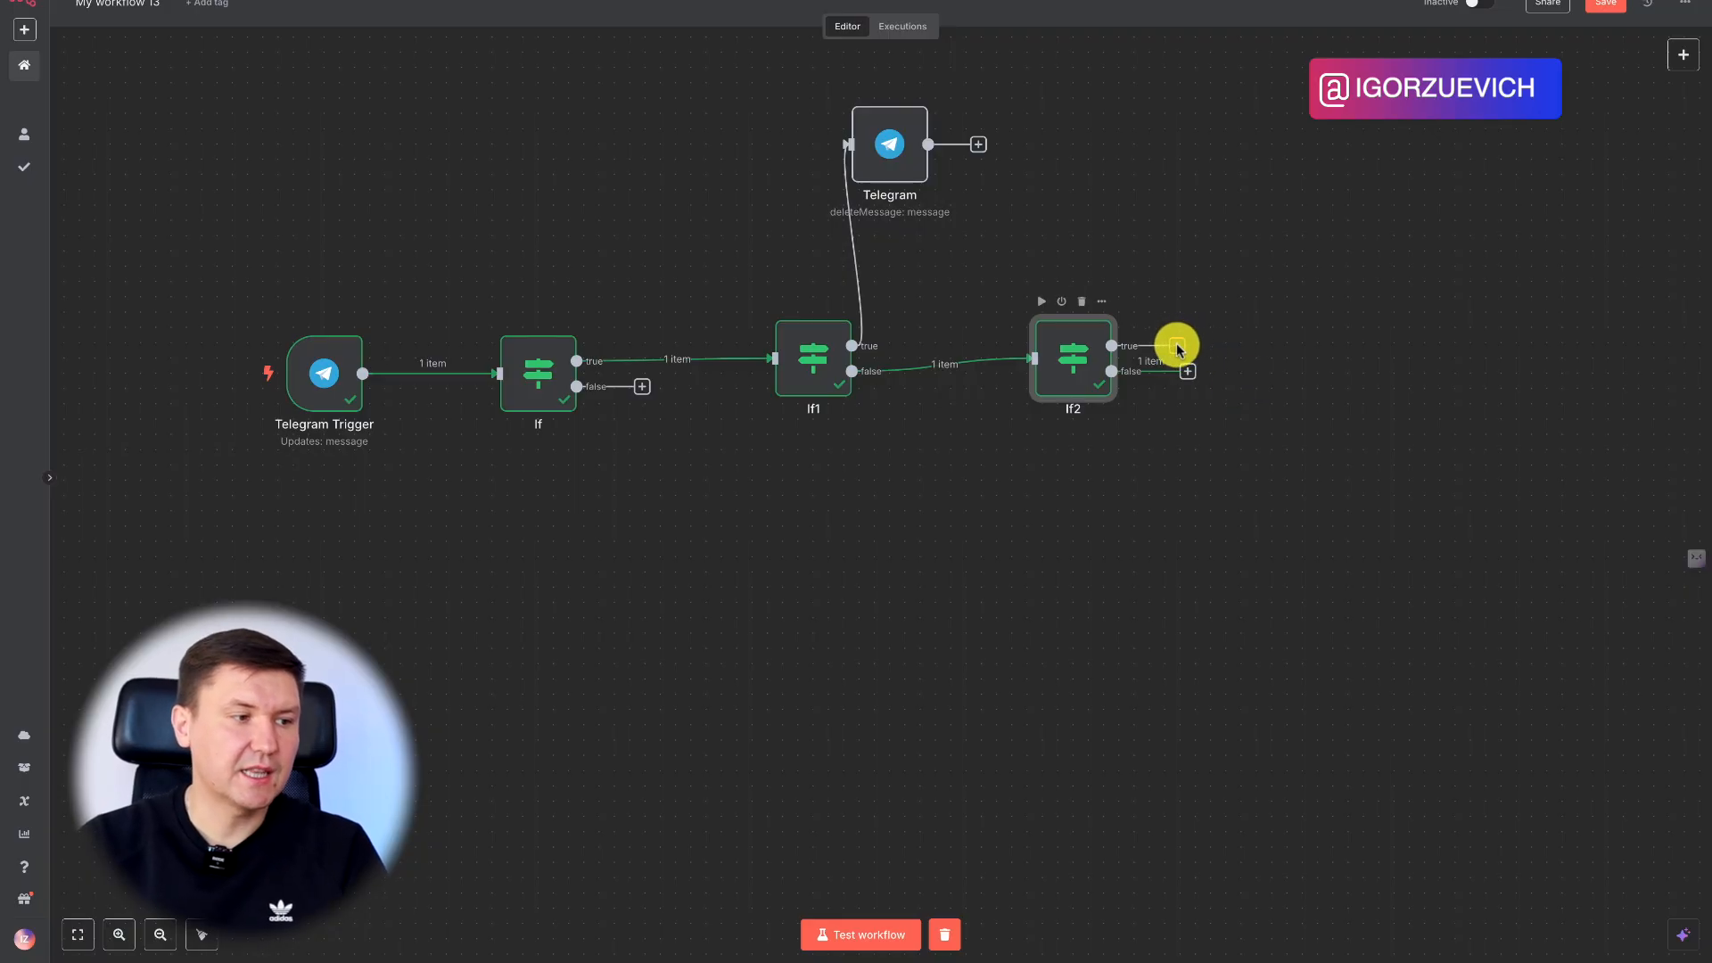
# Shift the third If node closer to the second one and attach a Text Classifier node to its false branch
pyautogui.moveTo(1178, 348); pyautogui.dragTo(1273, 167)
pyautogui.click(1274, 167)
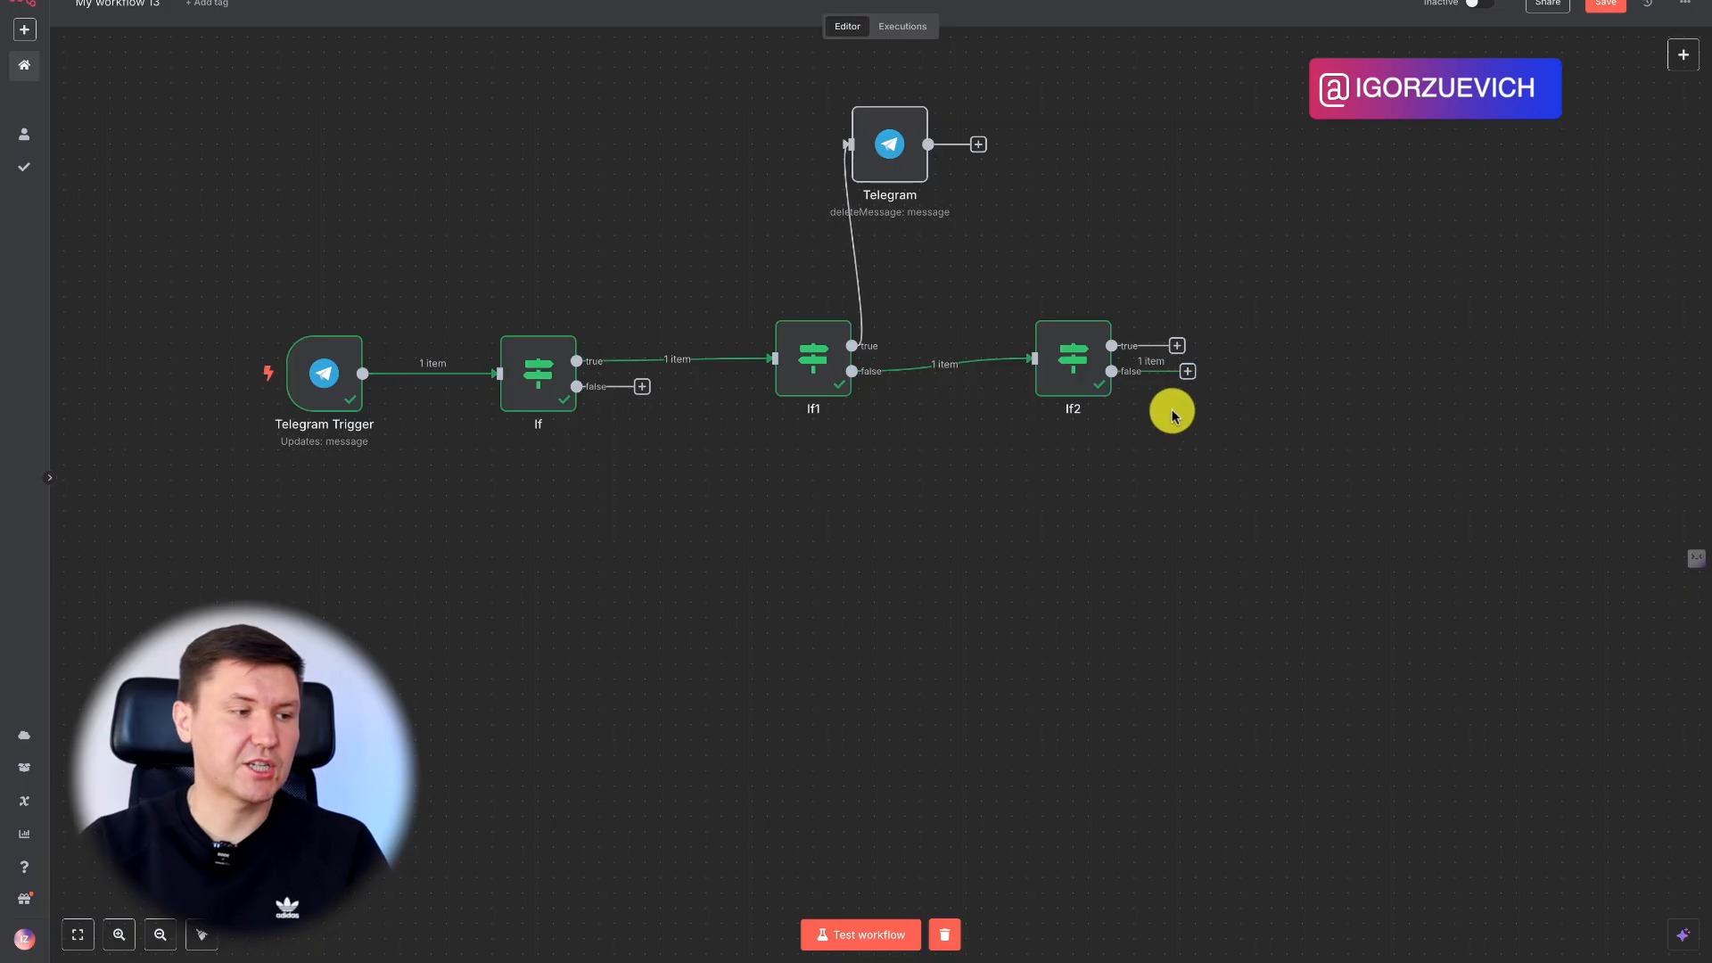
pyautogui.moveTo(1078, 383); pyautogui.dragTo(1026, 399)
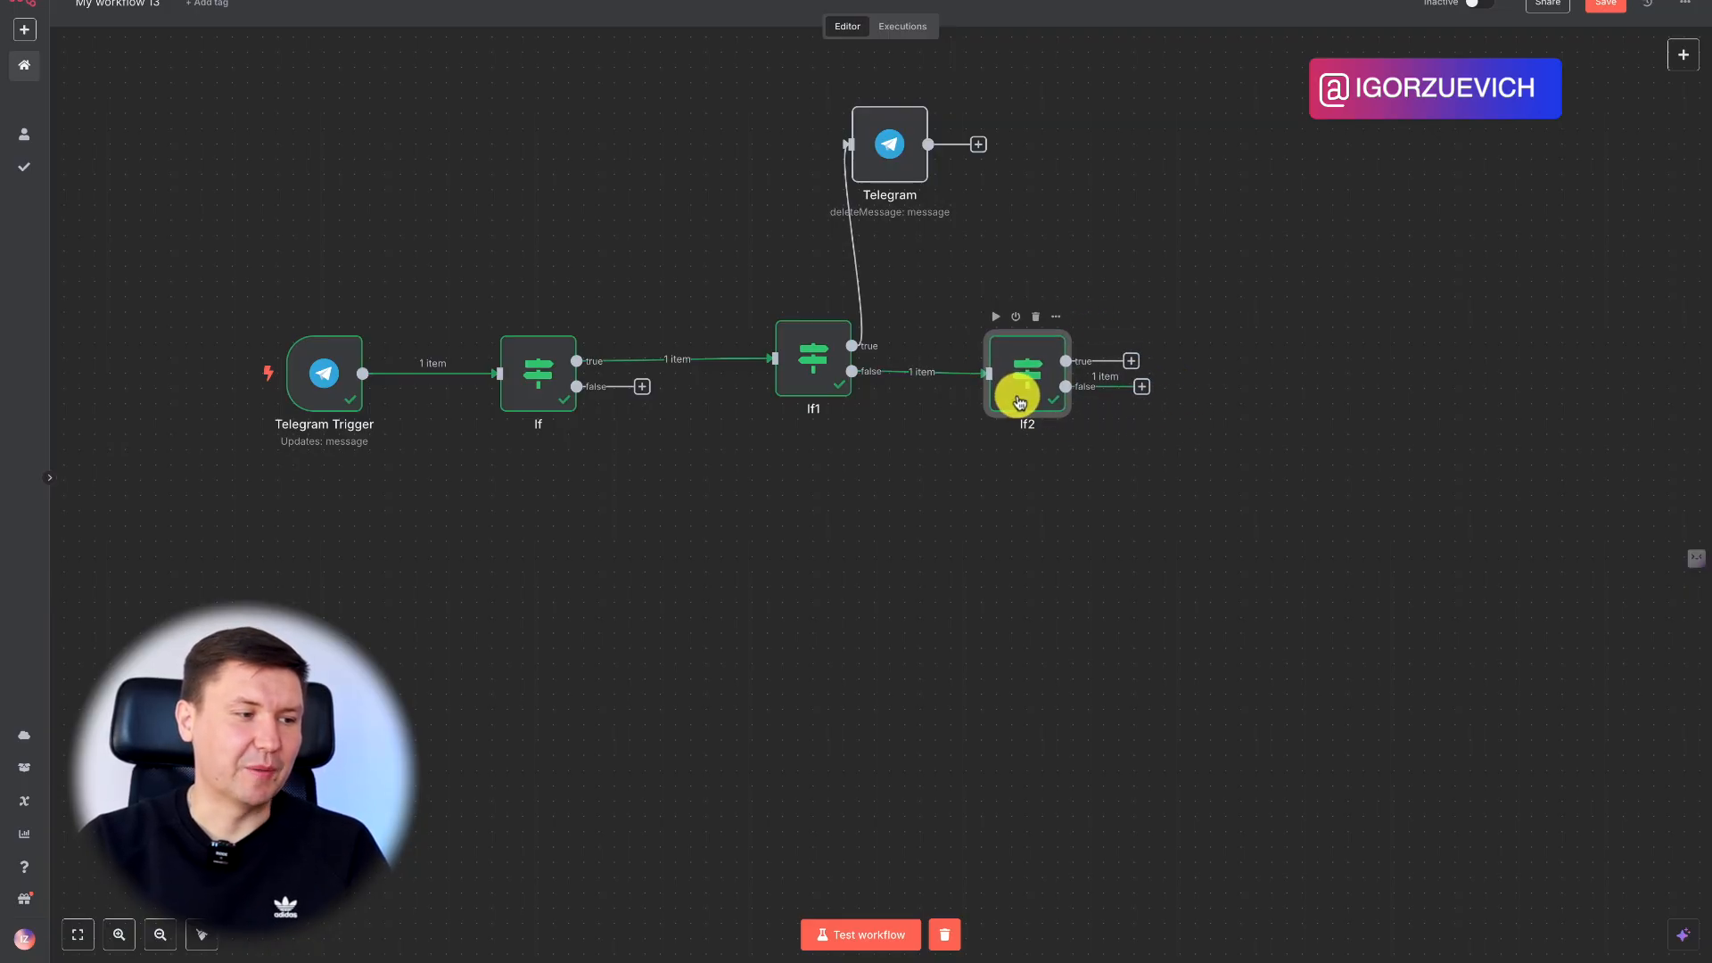
pyautogui.click(1150, 387)
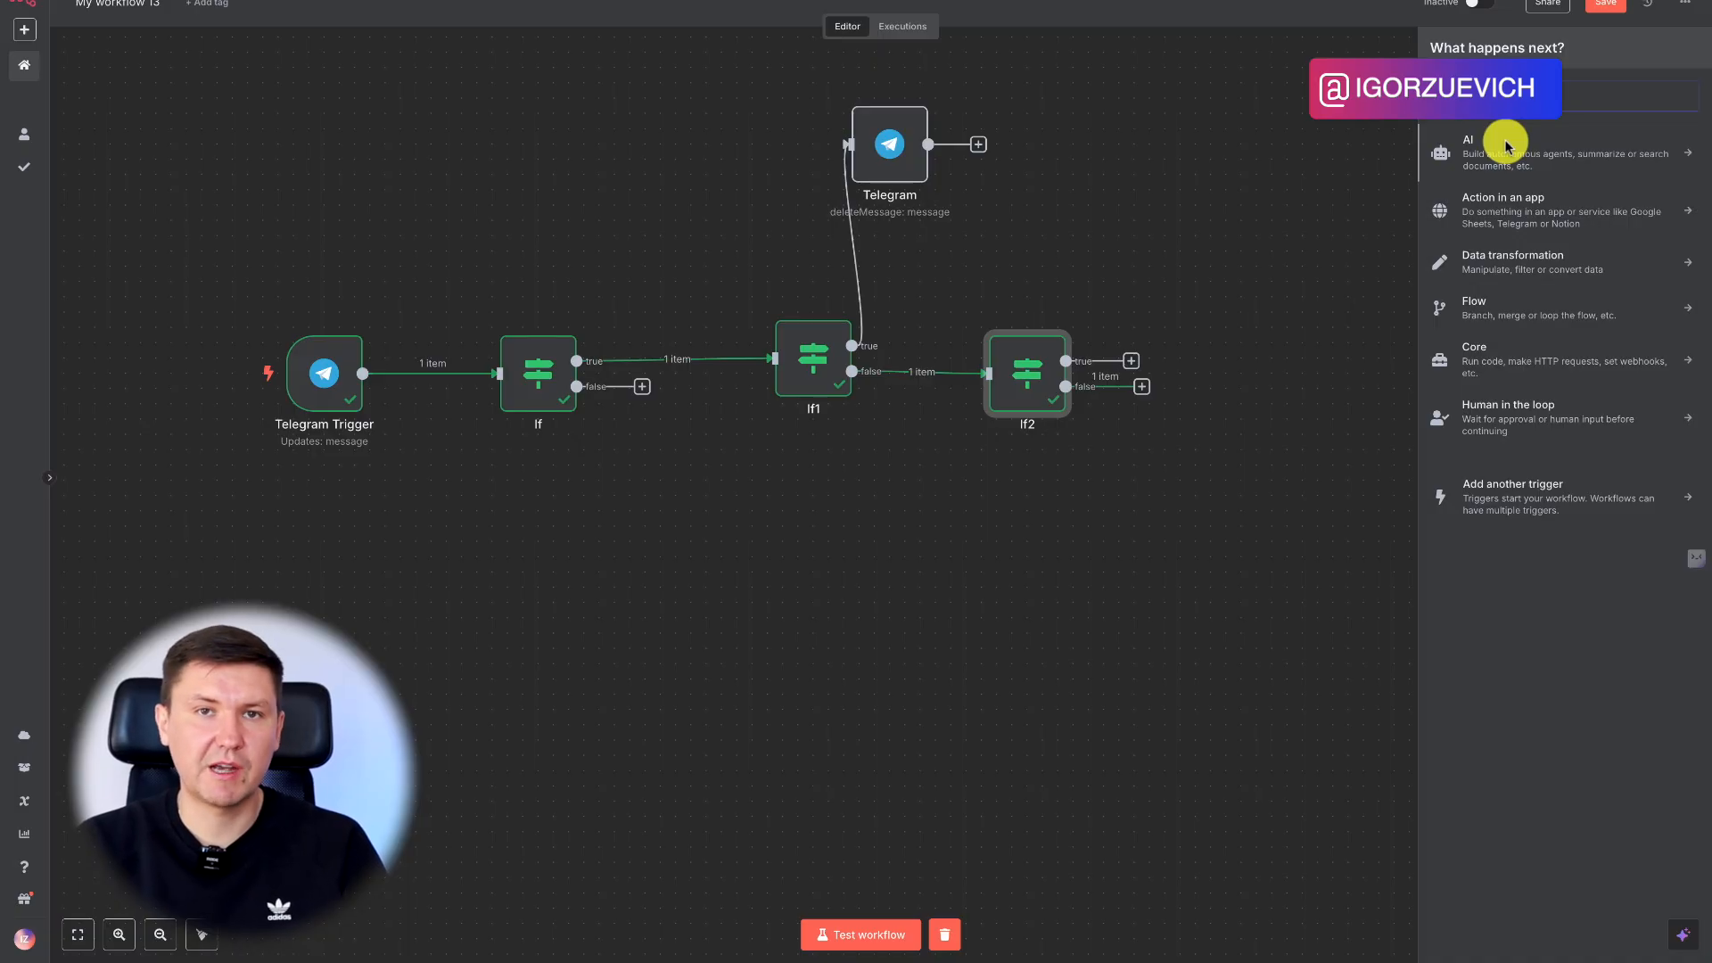
pyautogui.write('ща')
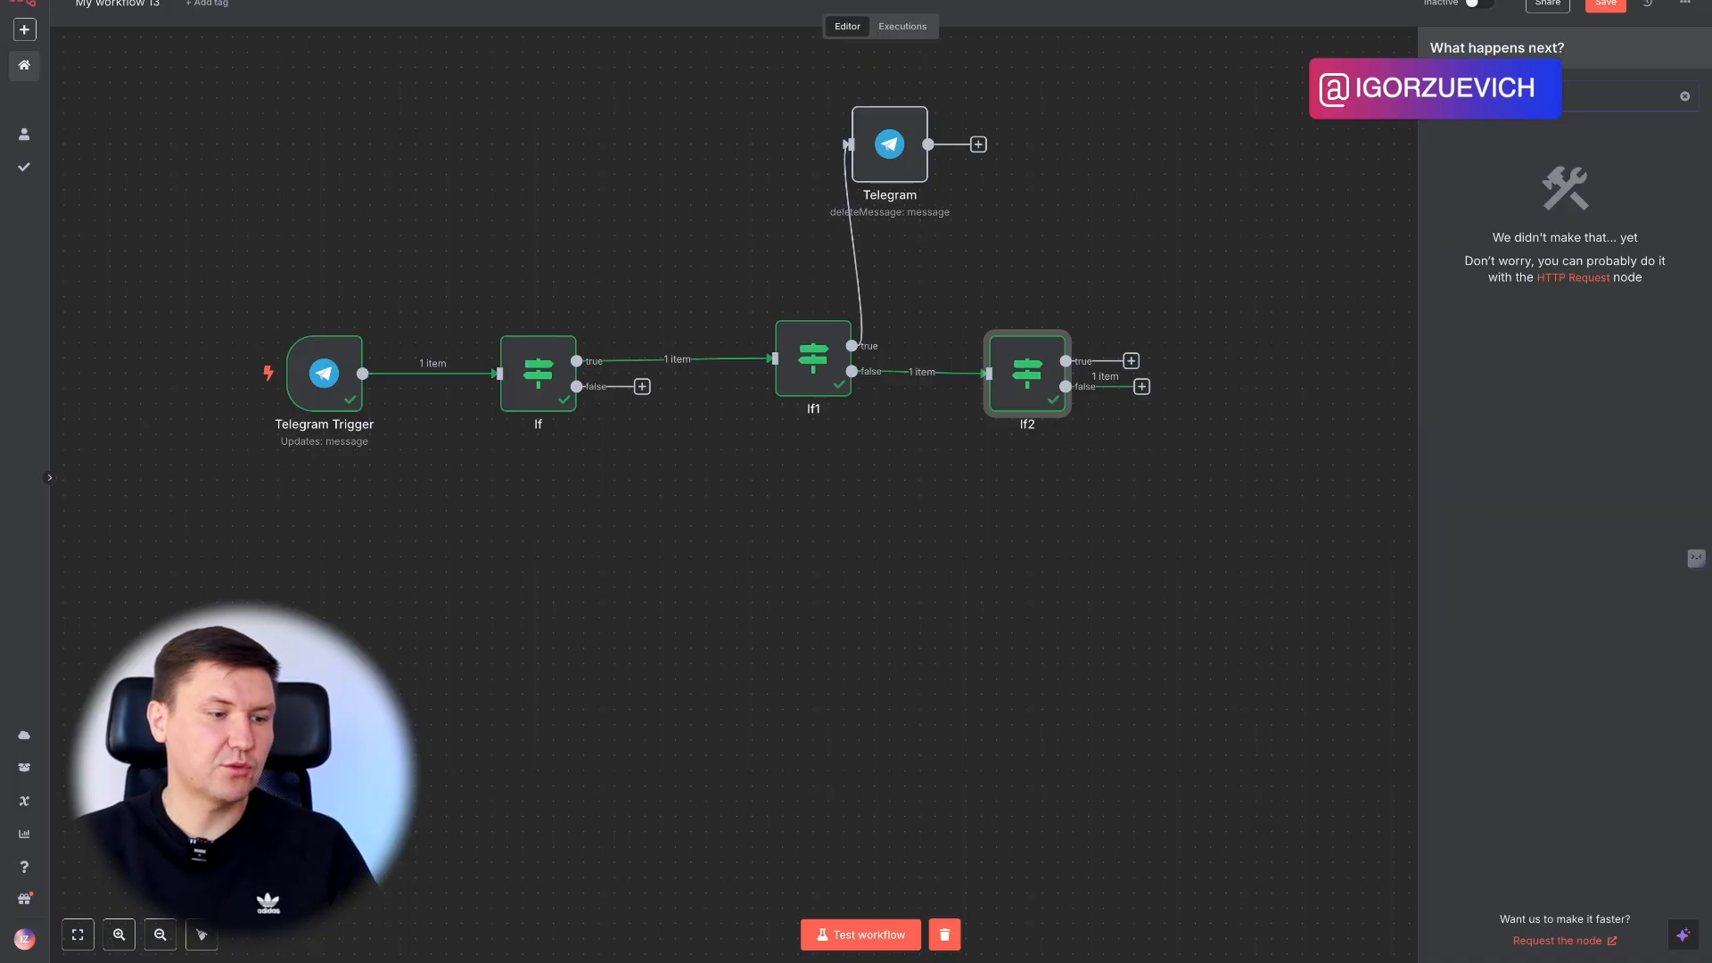
pyautogui.press('BackSpace')
pyautogui.press('BackSpace')
pyautogui.write('tr')
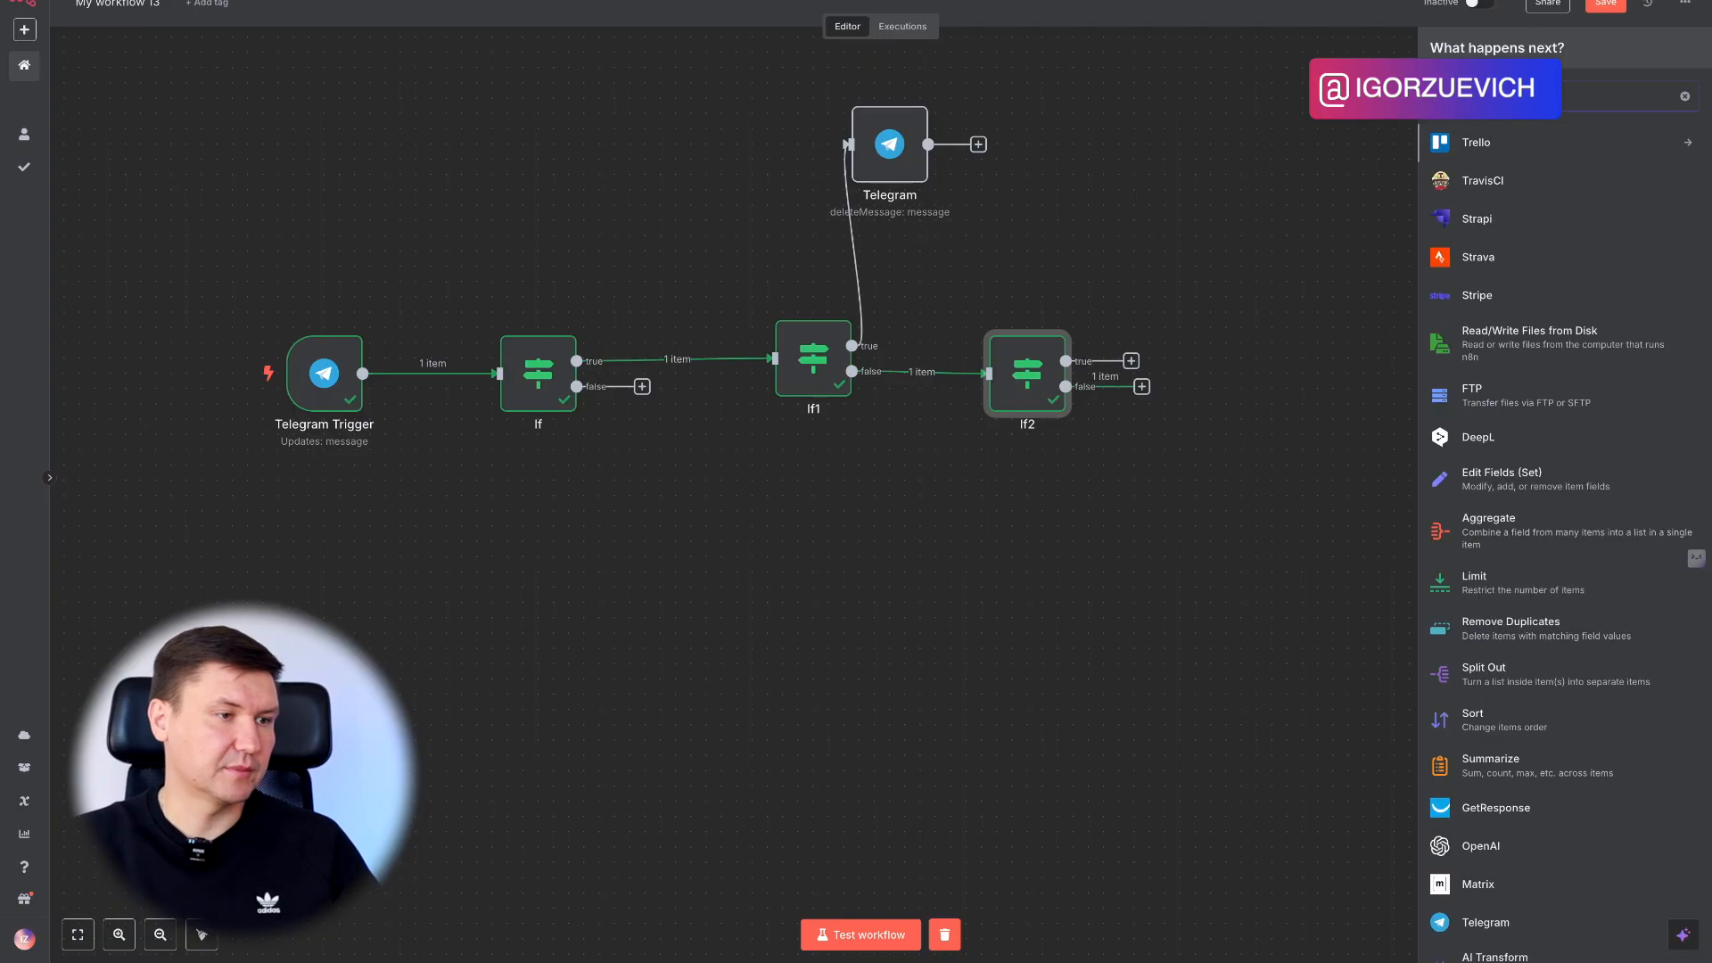
pyautogui.press('BackSpace')
pyautogui.press('BackSpace')
pyautogui.write('clas')
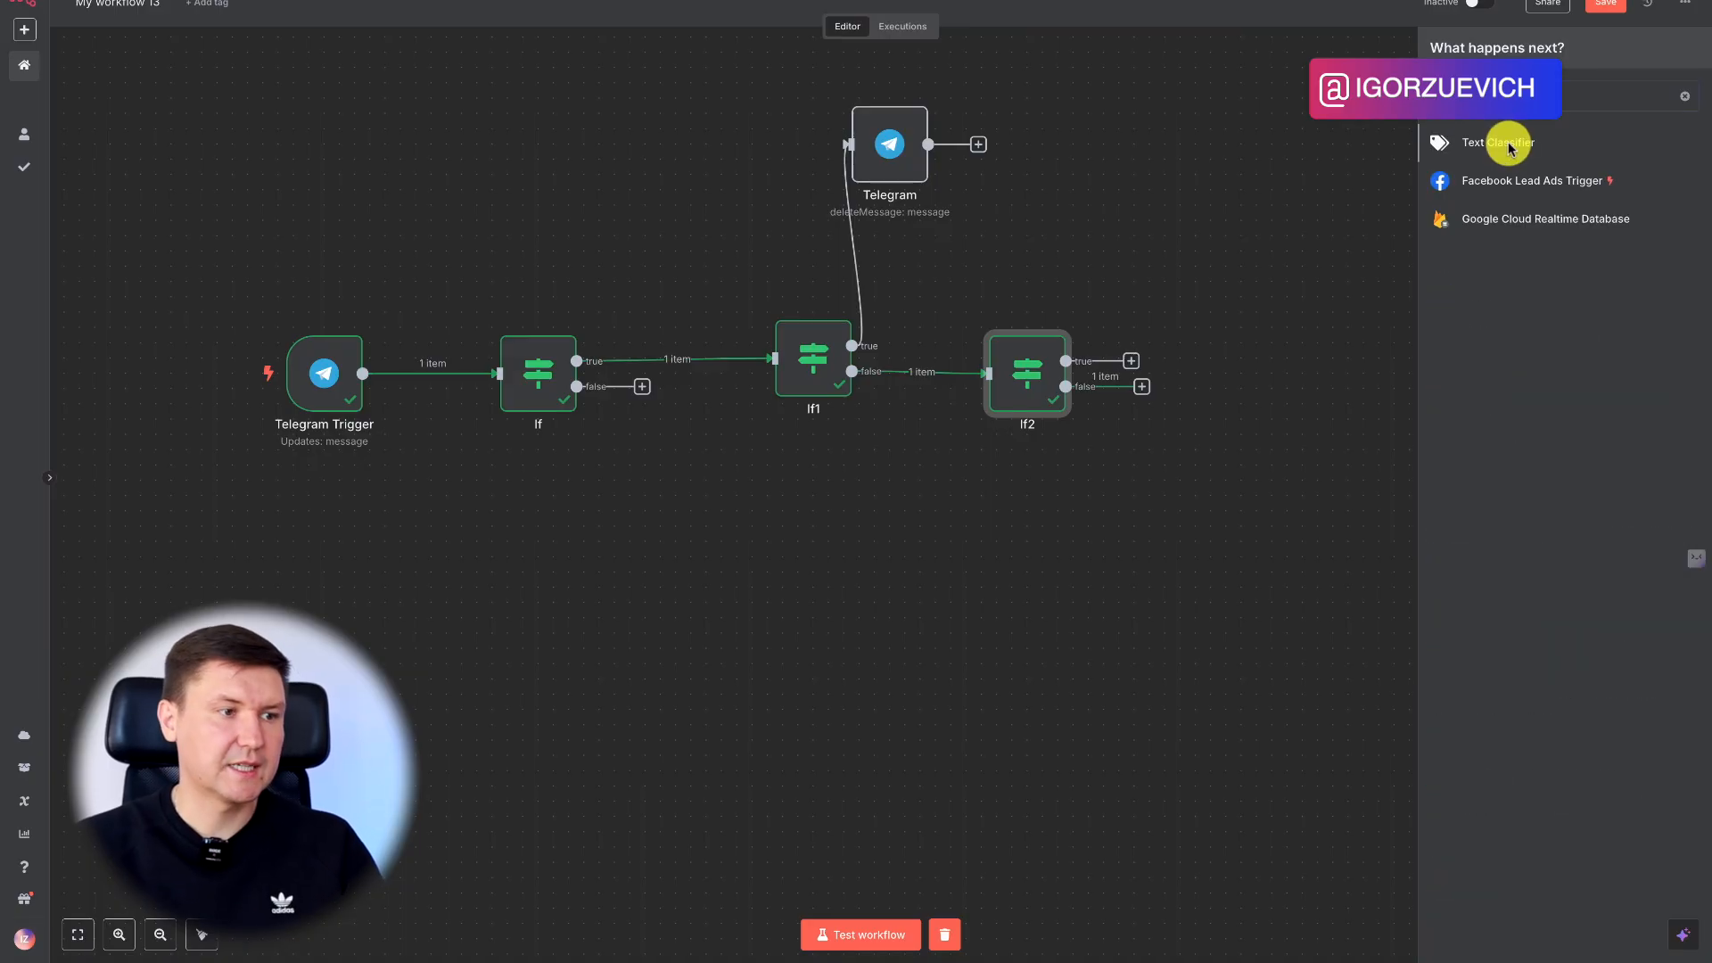
pyautogui.click(1509, 144)
pyautogui.click(1285, 2)
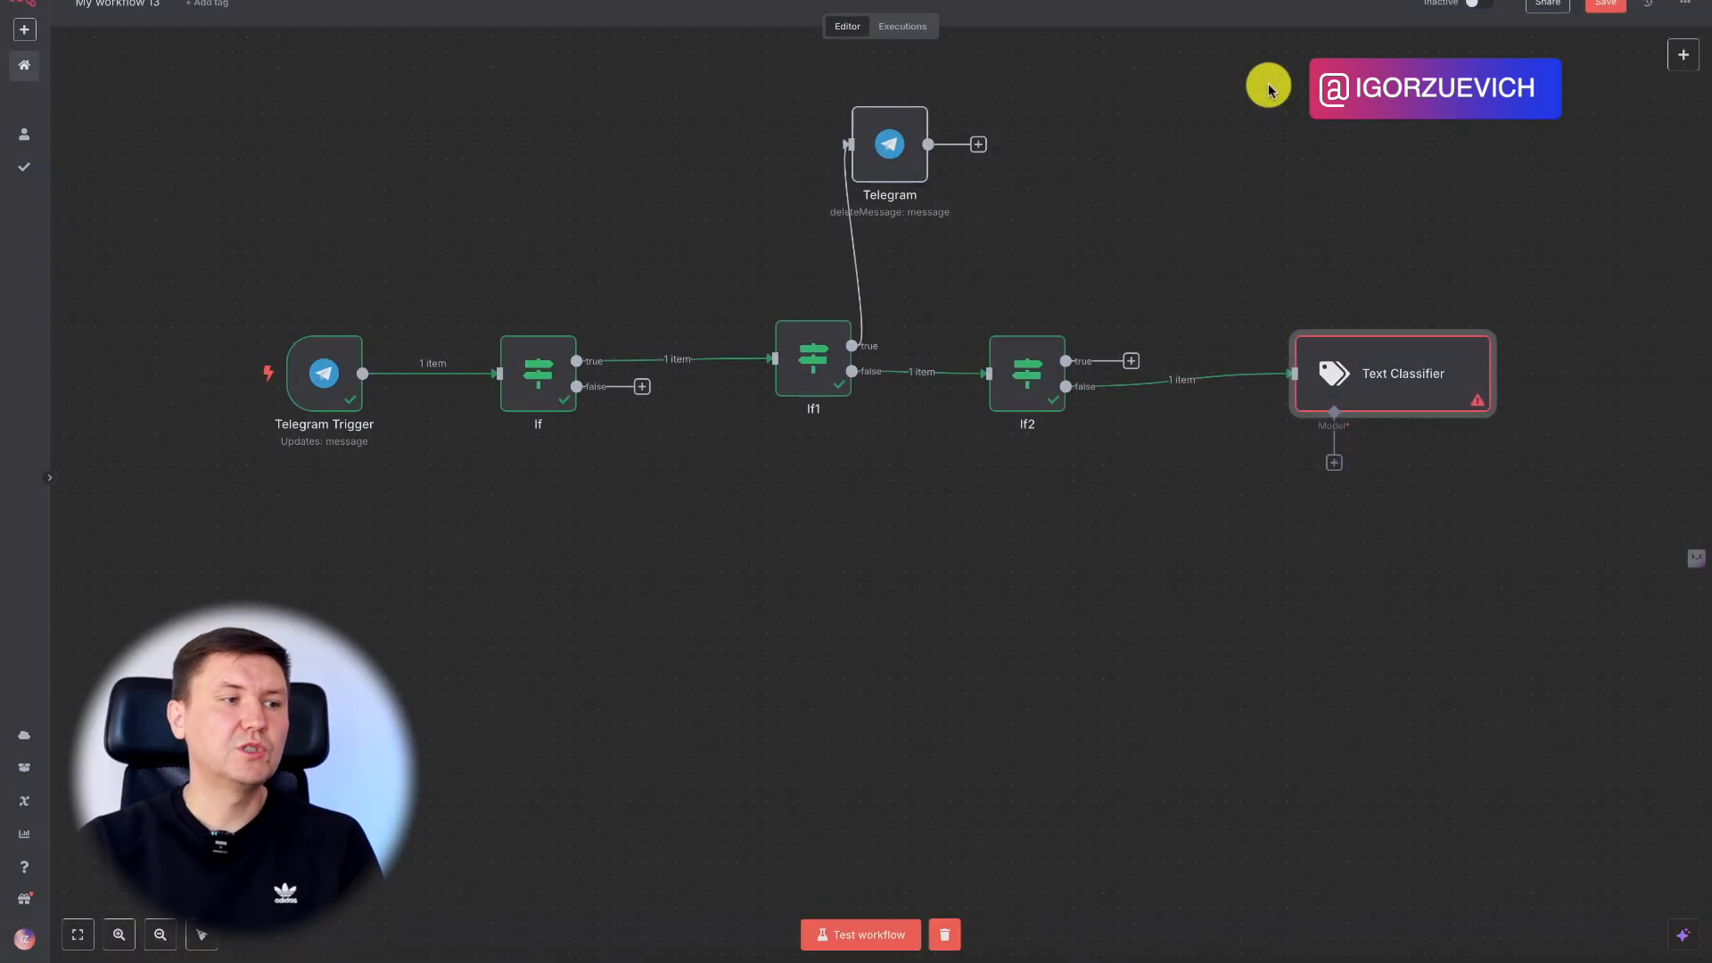
pyautogui.moveTo(1360, 352); pyautogui.dragTo(1269, 383)
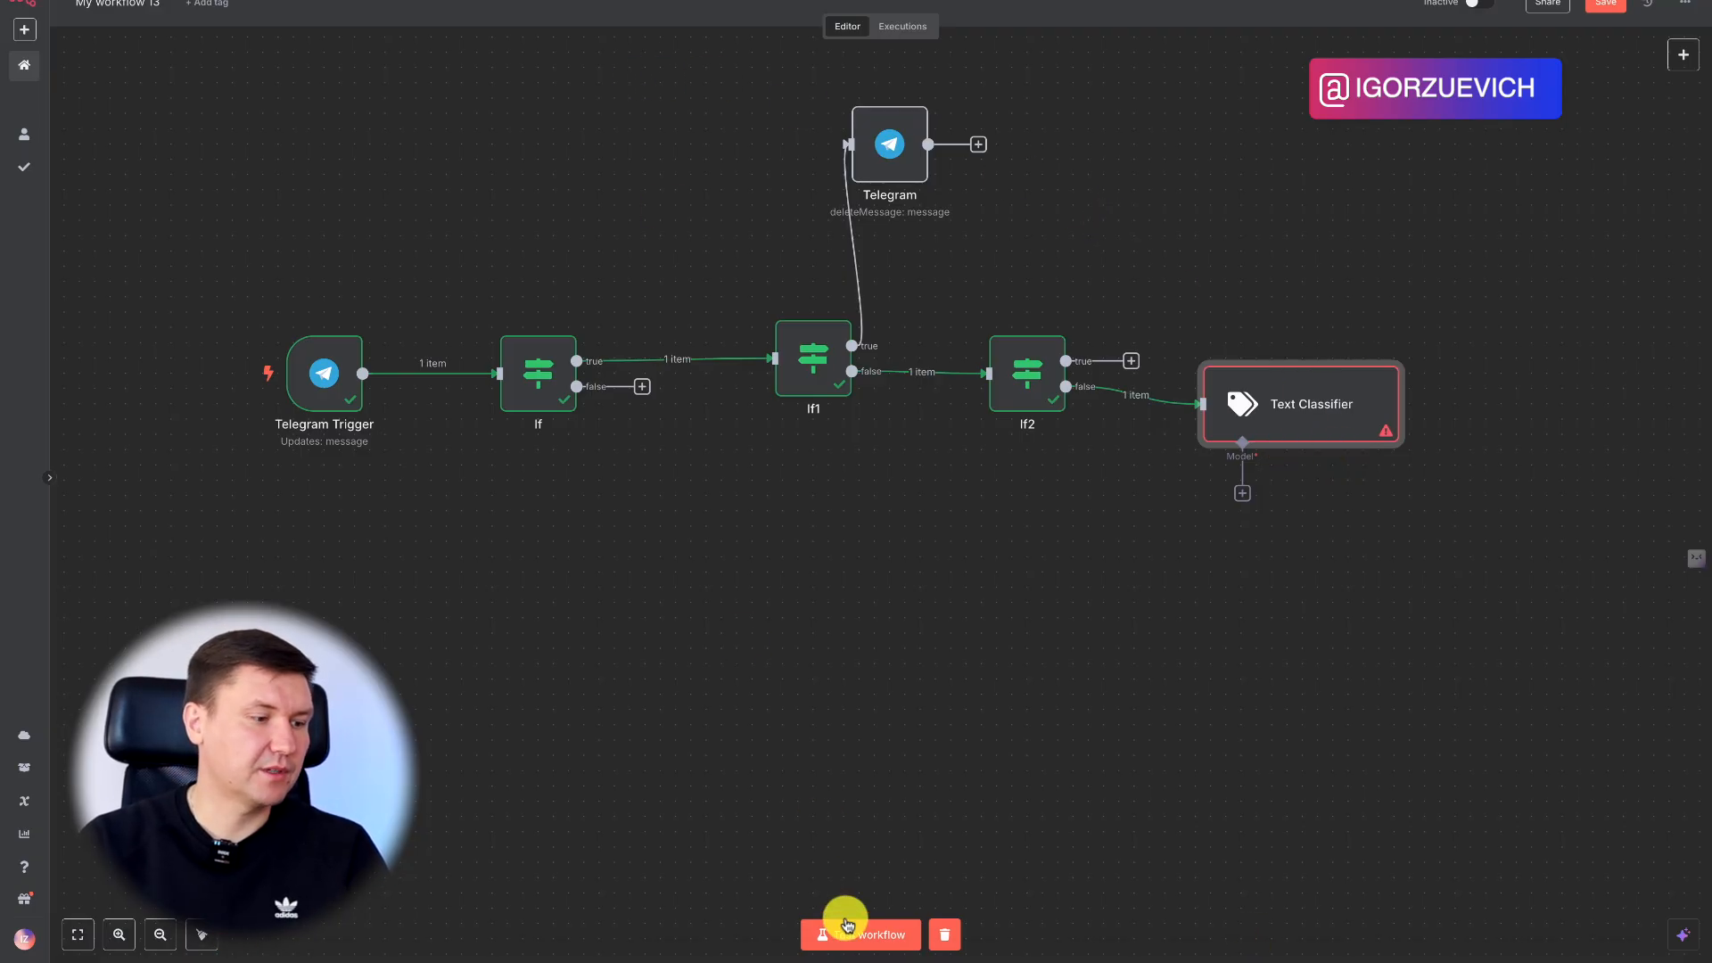
# Review the messages in the Telegram group, return to the n8n workflow, and move the Text Classifier node below the row of If nodes
pyautogui.moveTo(947, 962)
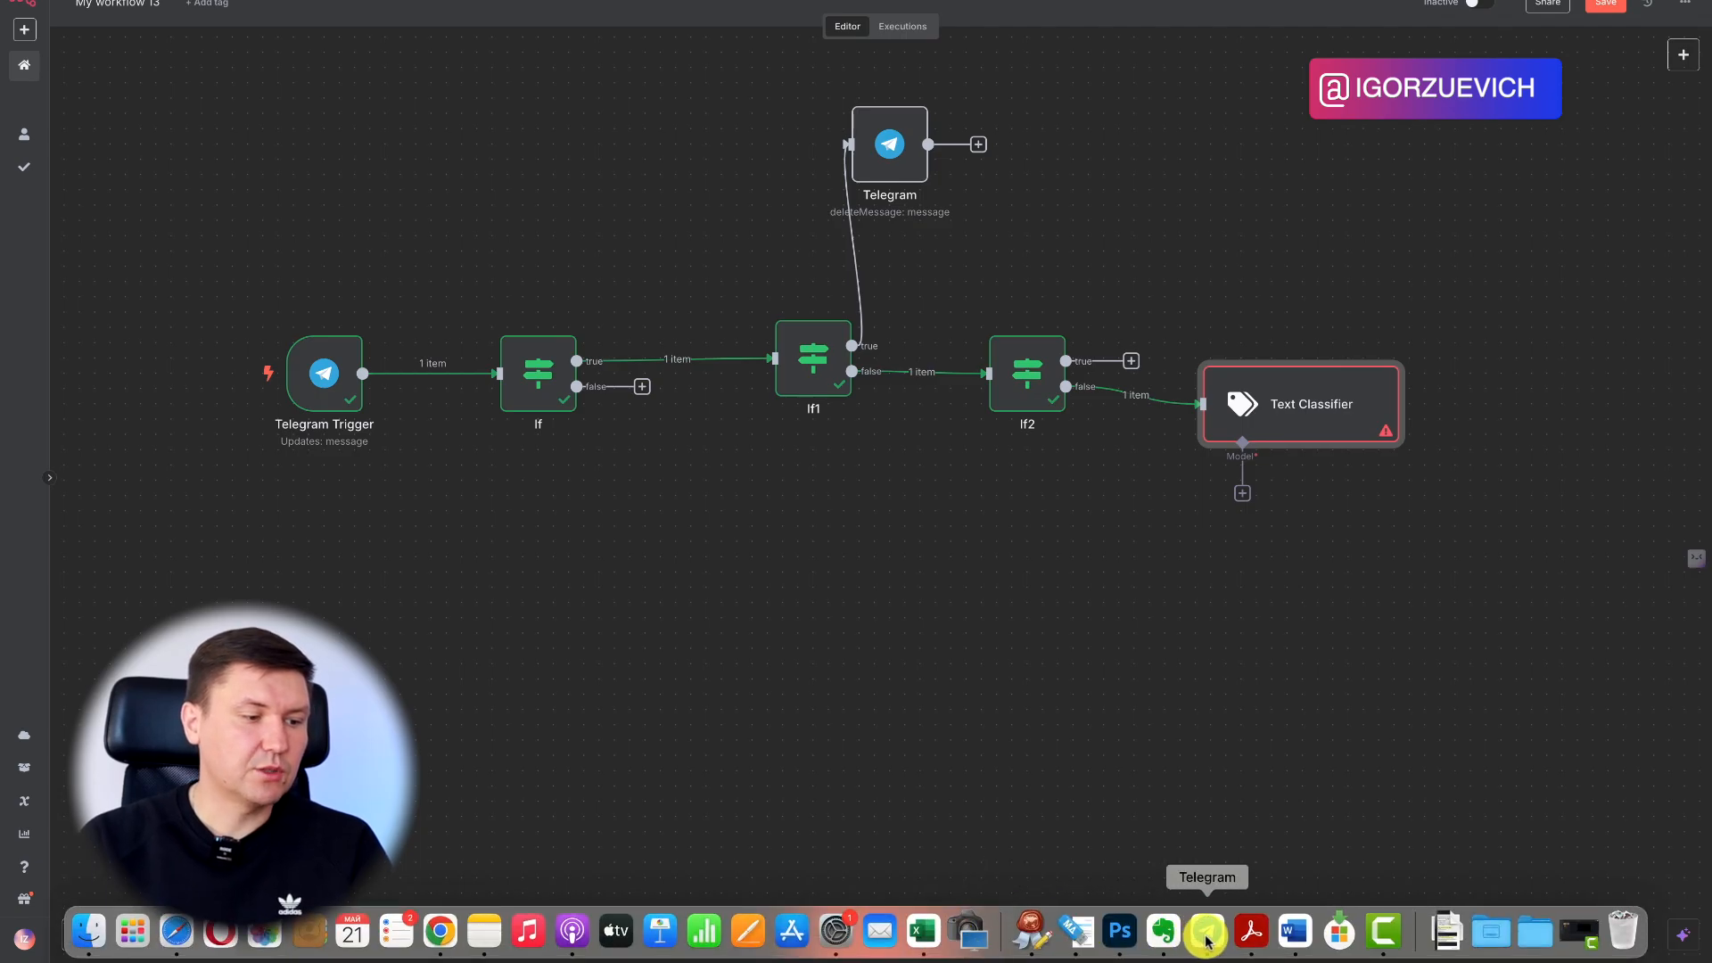
pyautogui.click(1206, 941)
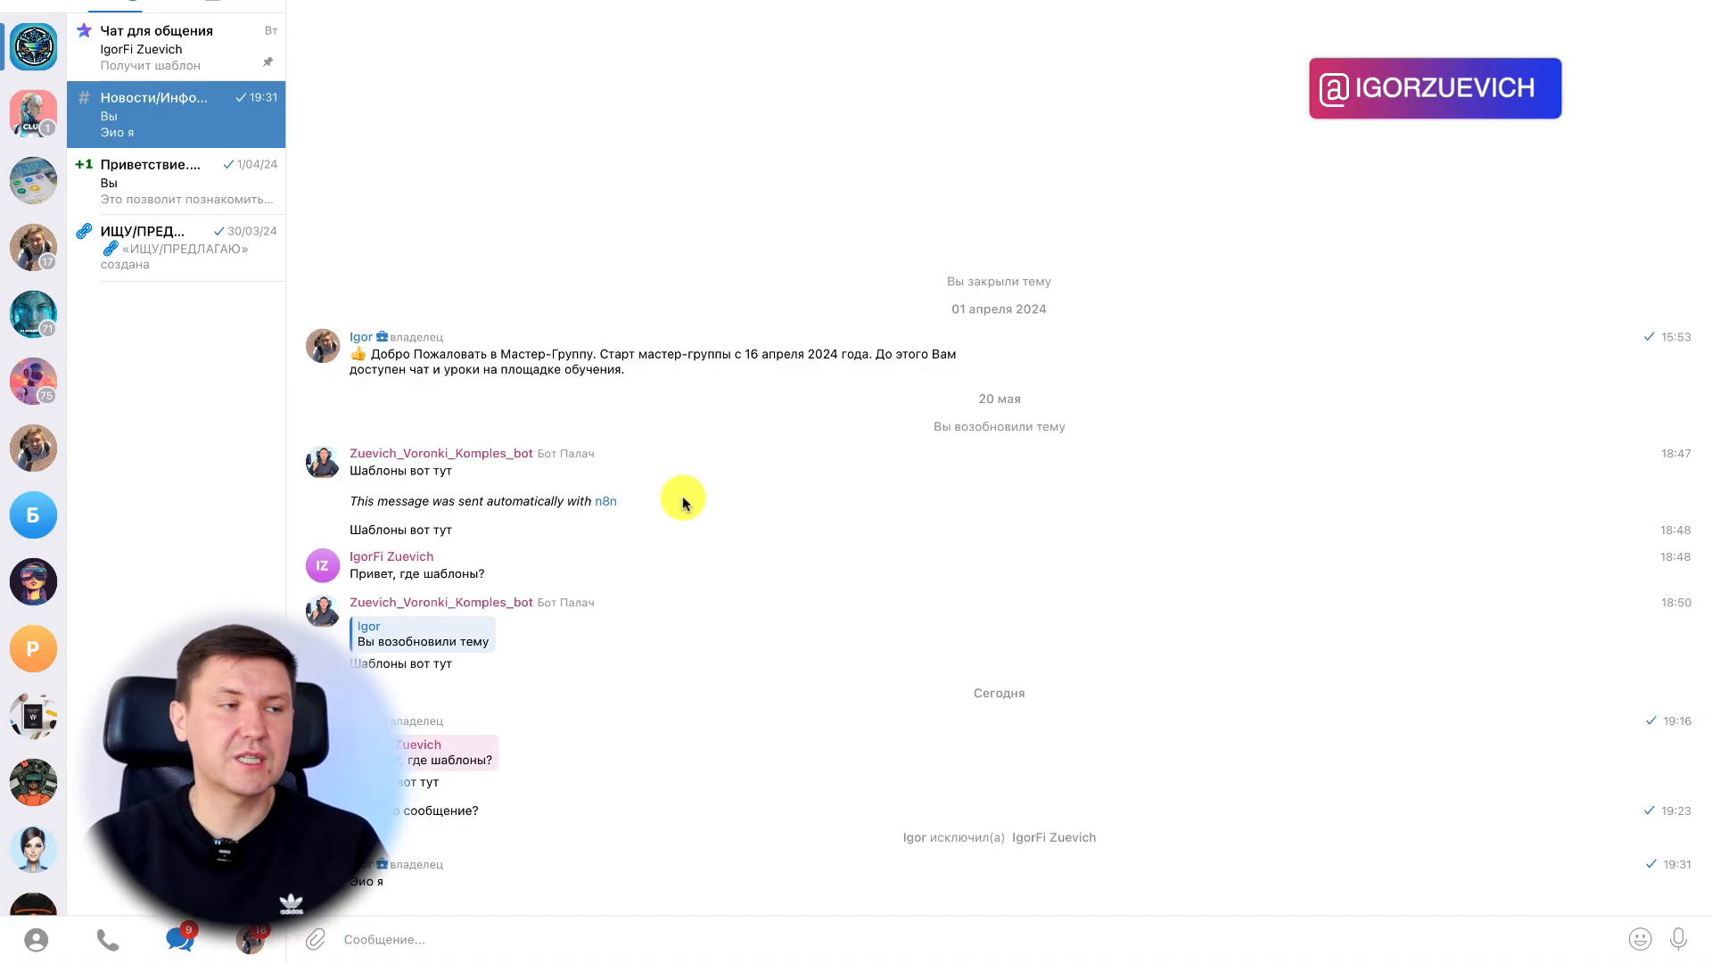
pyautogui.moveTo(407, 961)
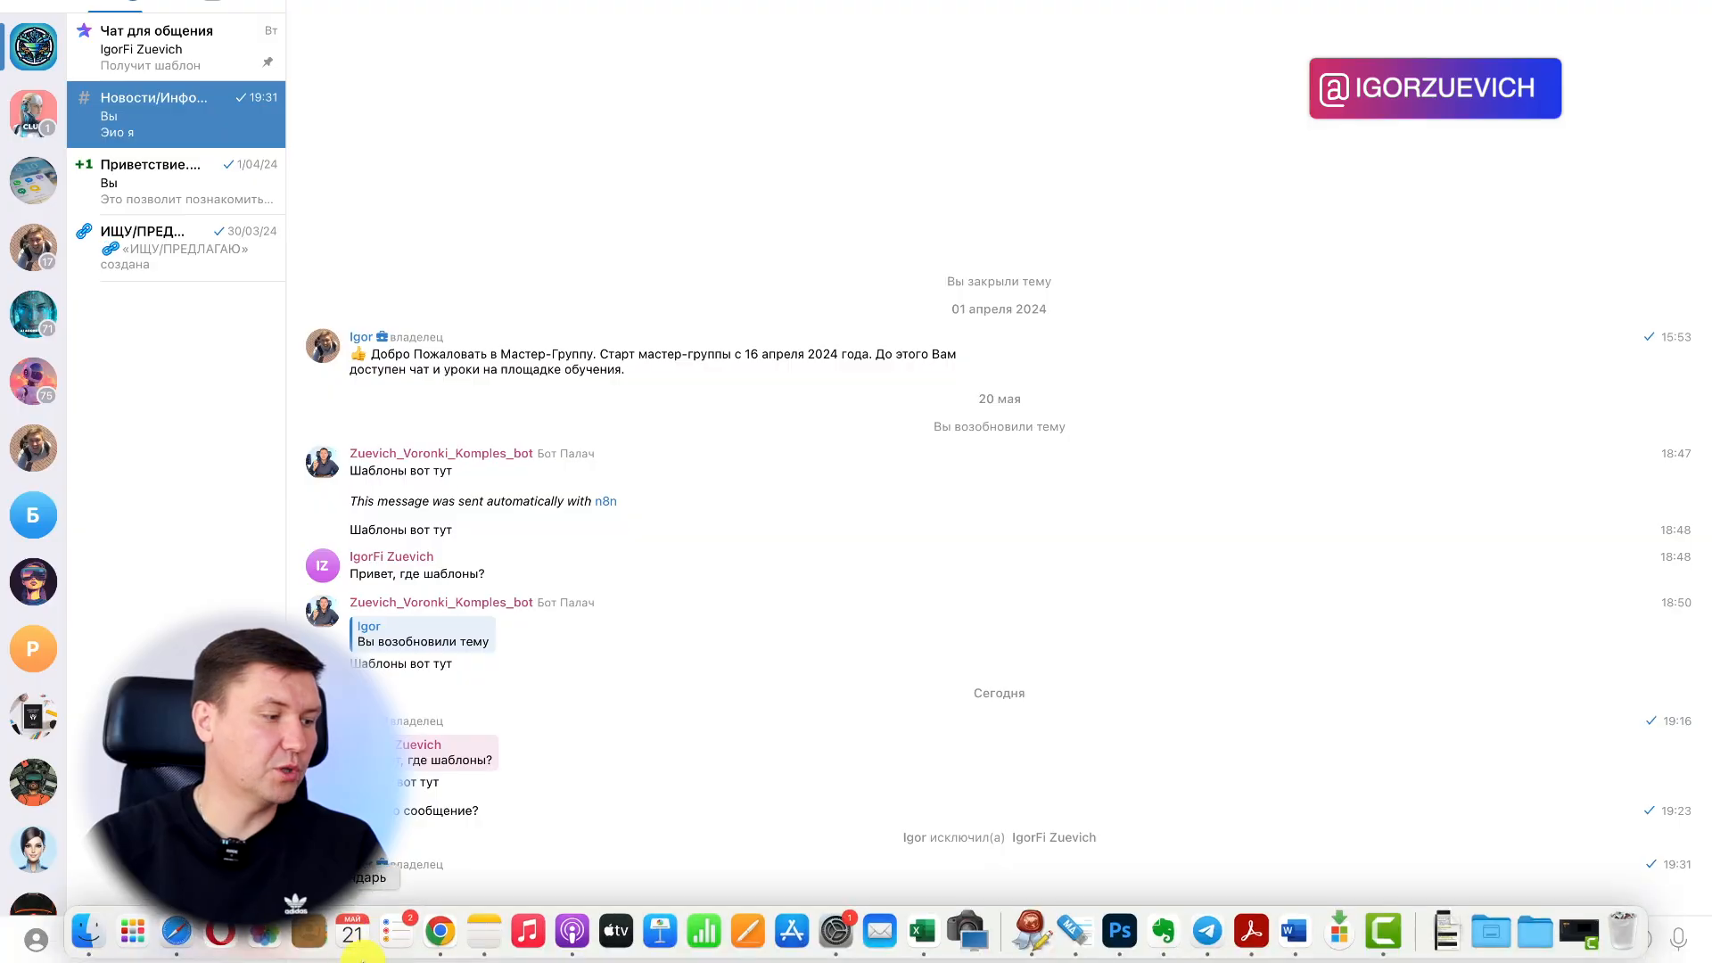
pyautogui.click(453, 933)
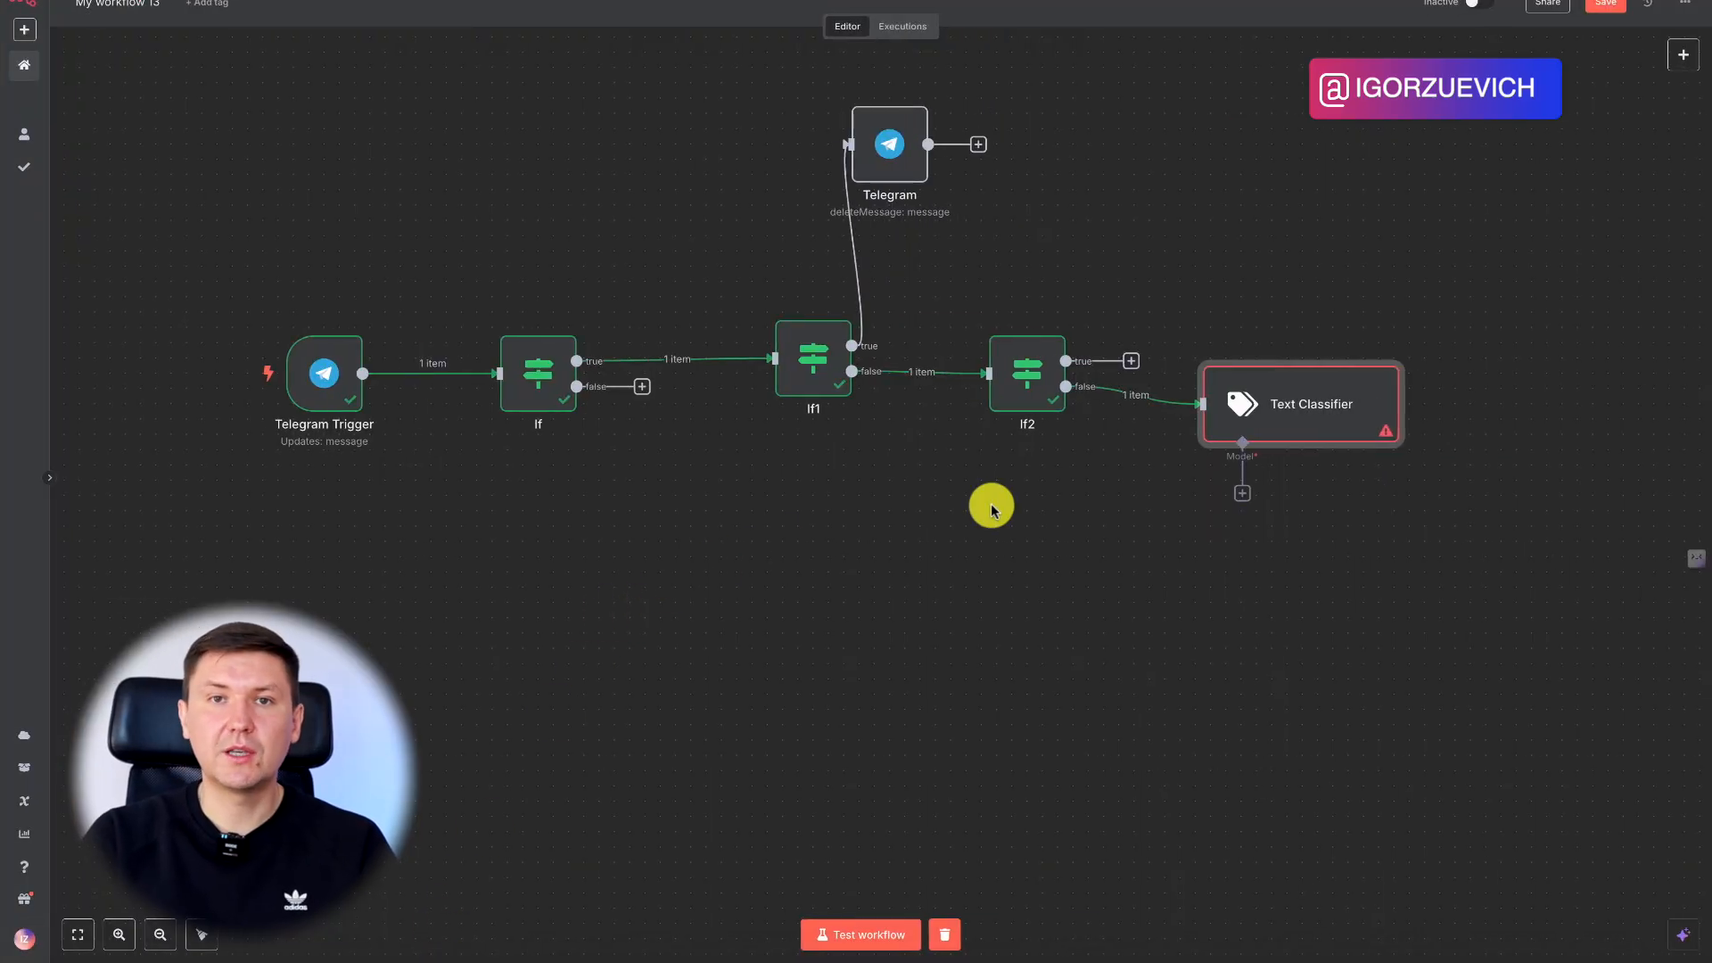
pyautogui.moveTo(1300, 412); pyautogui.dragTo(1408, 504)
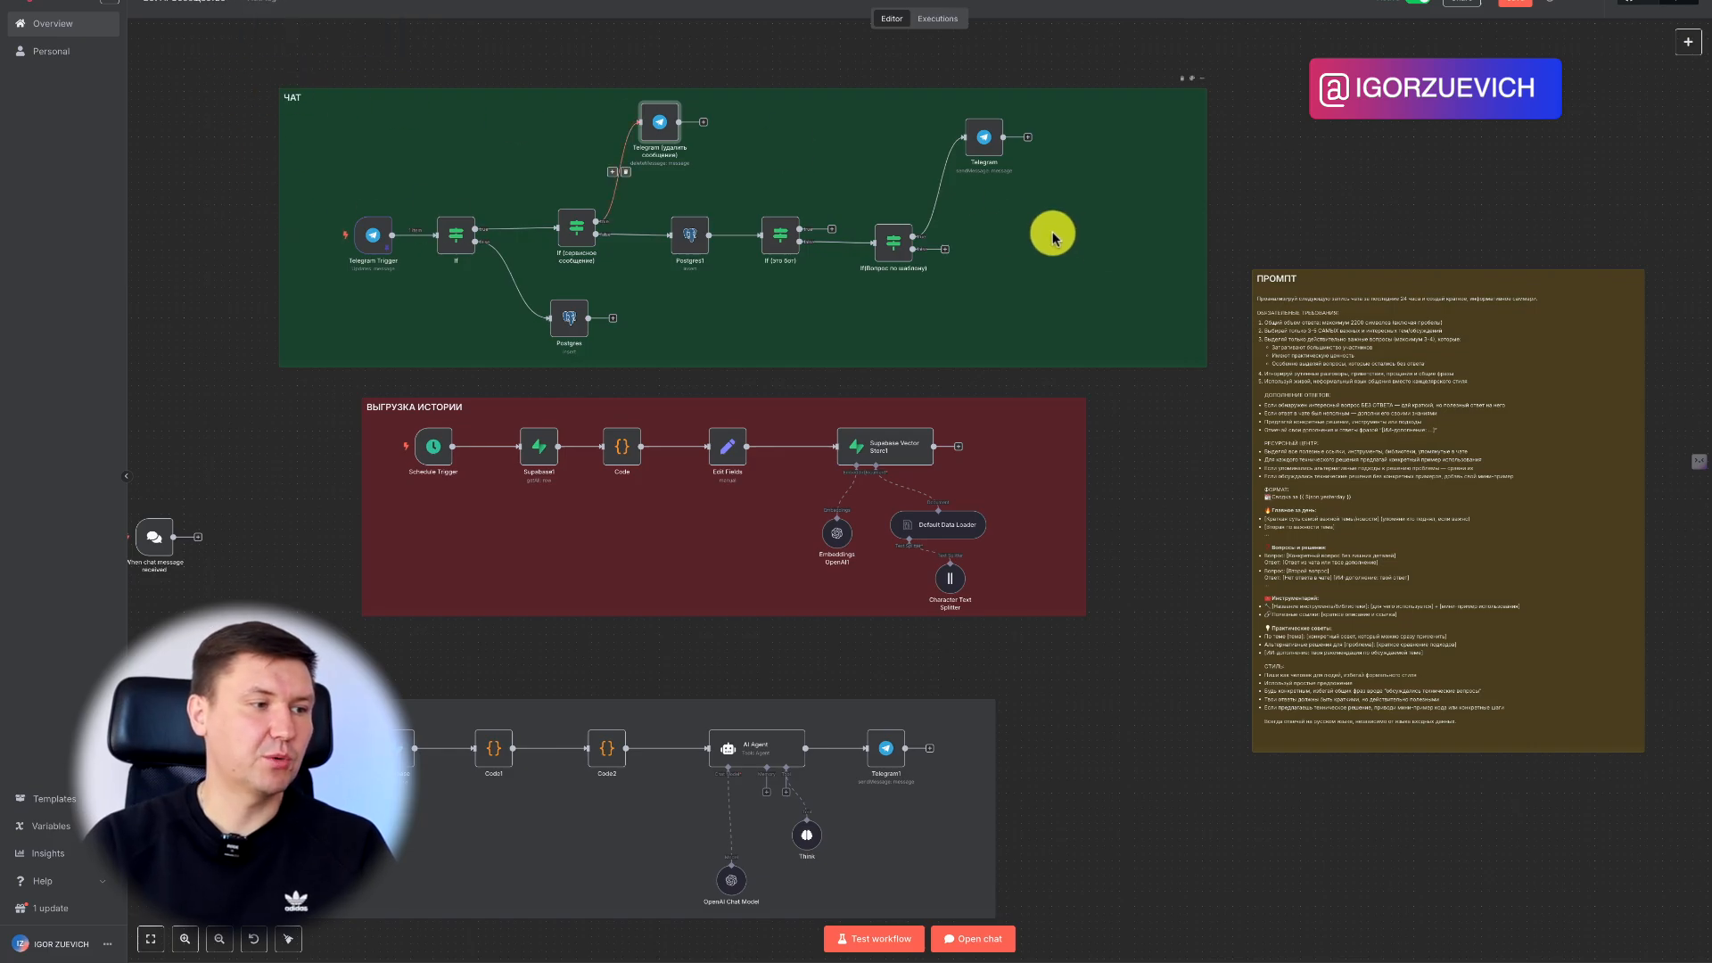
# In the finished reference workflow, examine the keyword expression of the "If(Вопрос по шаблону)" node in full and close the node
pyautogui.doubleClick(892, 245)
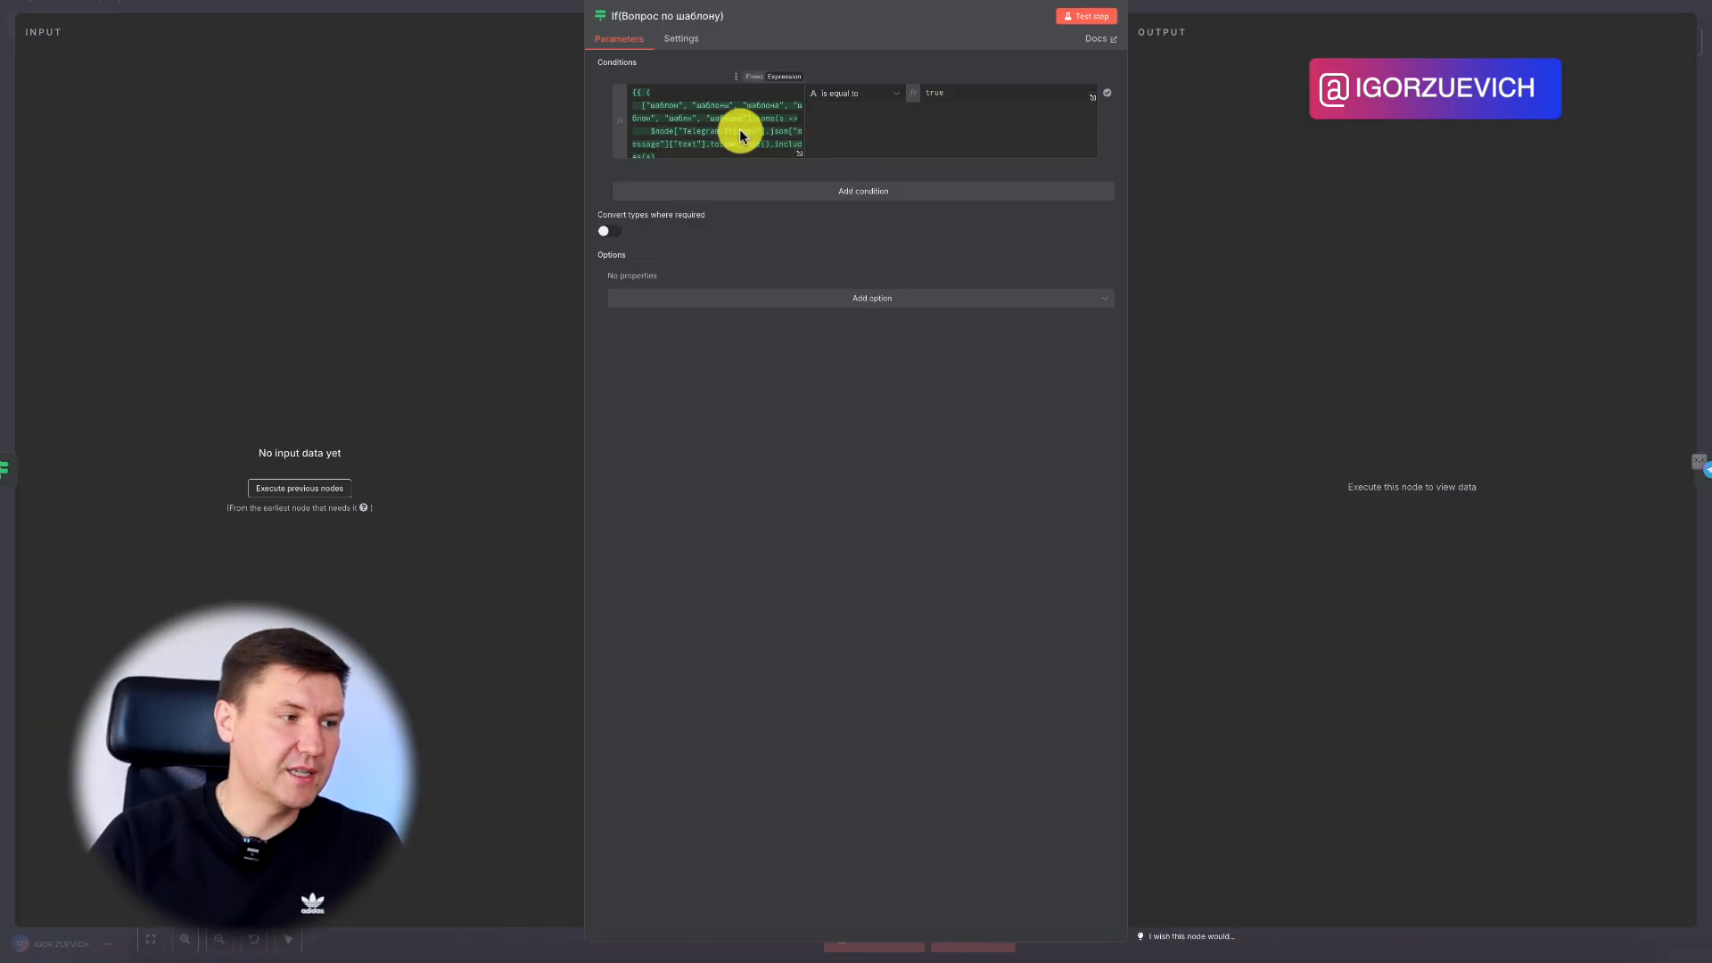
pyautogui.scroll(-1, 733, 125)
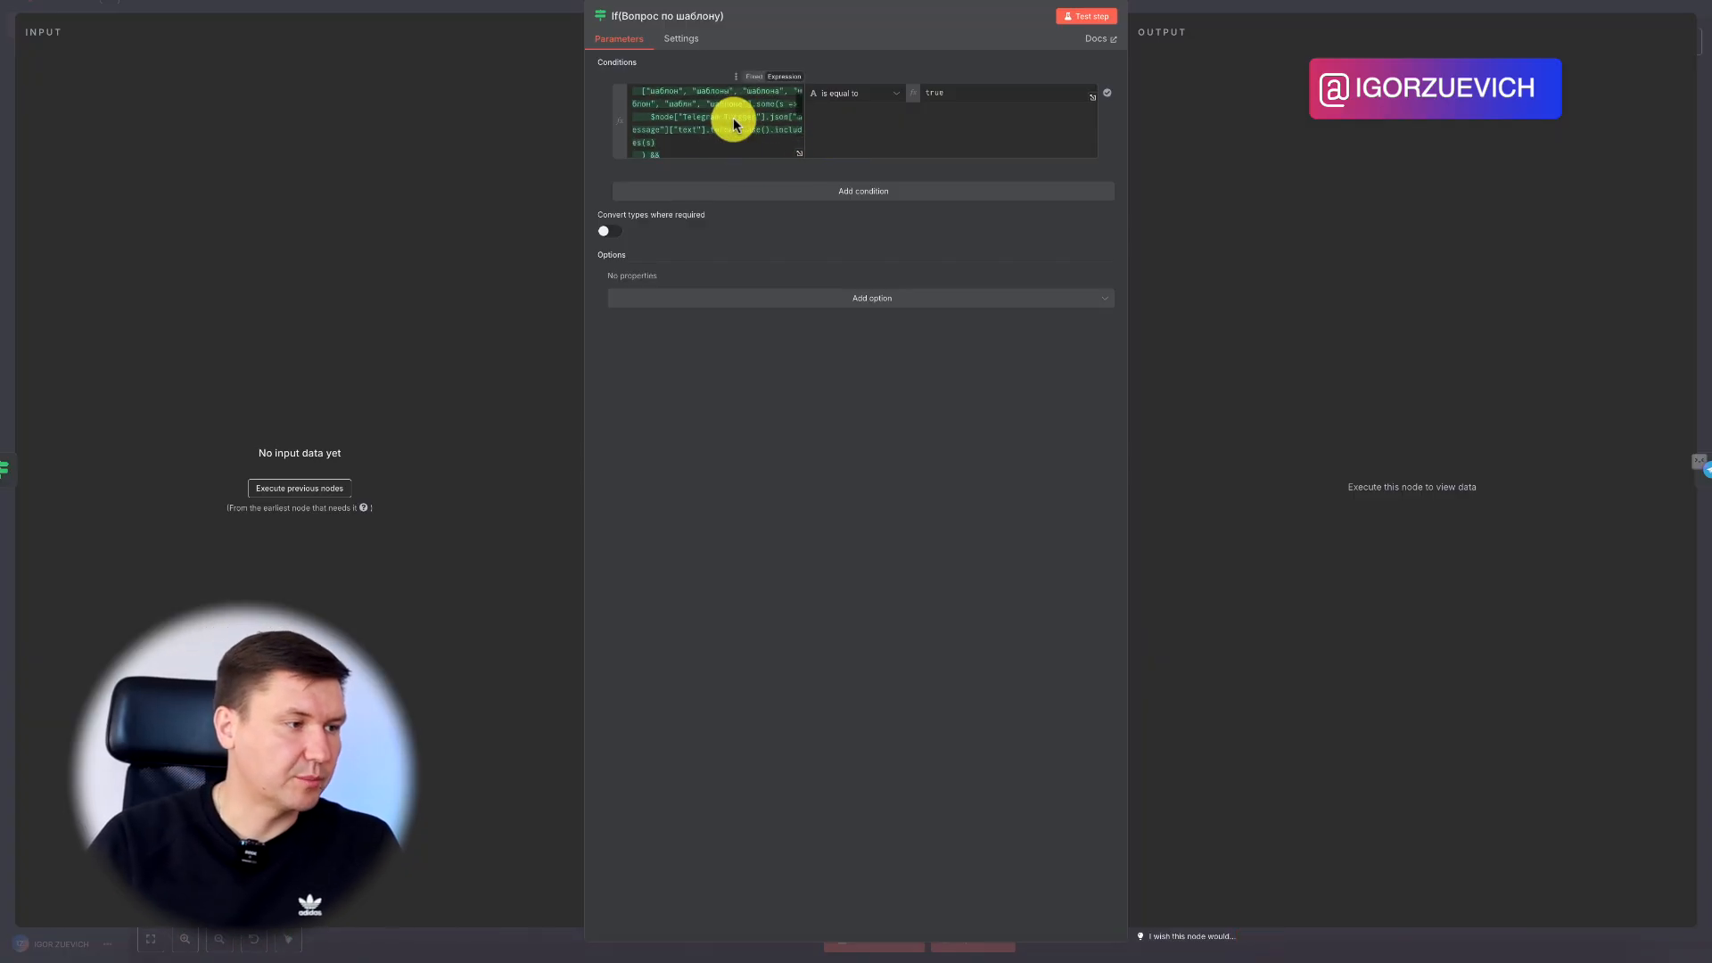
pyautogui.click(799, 153)
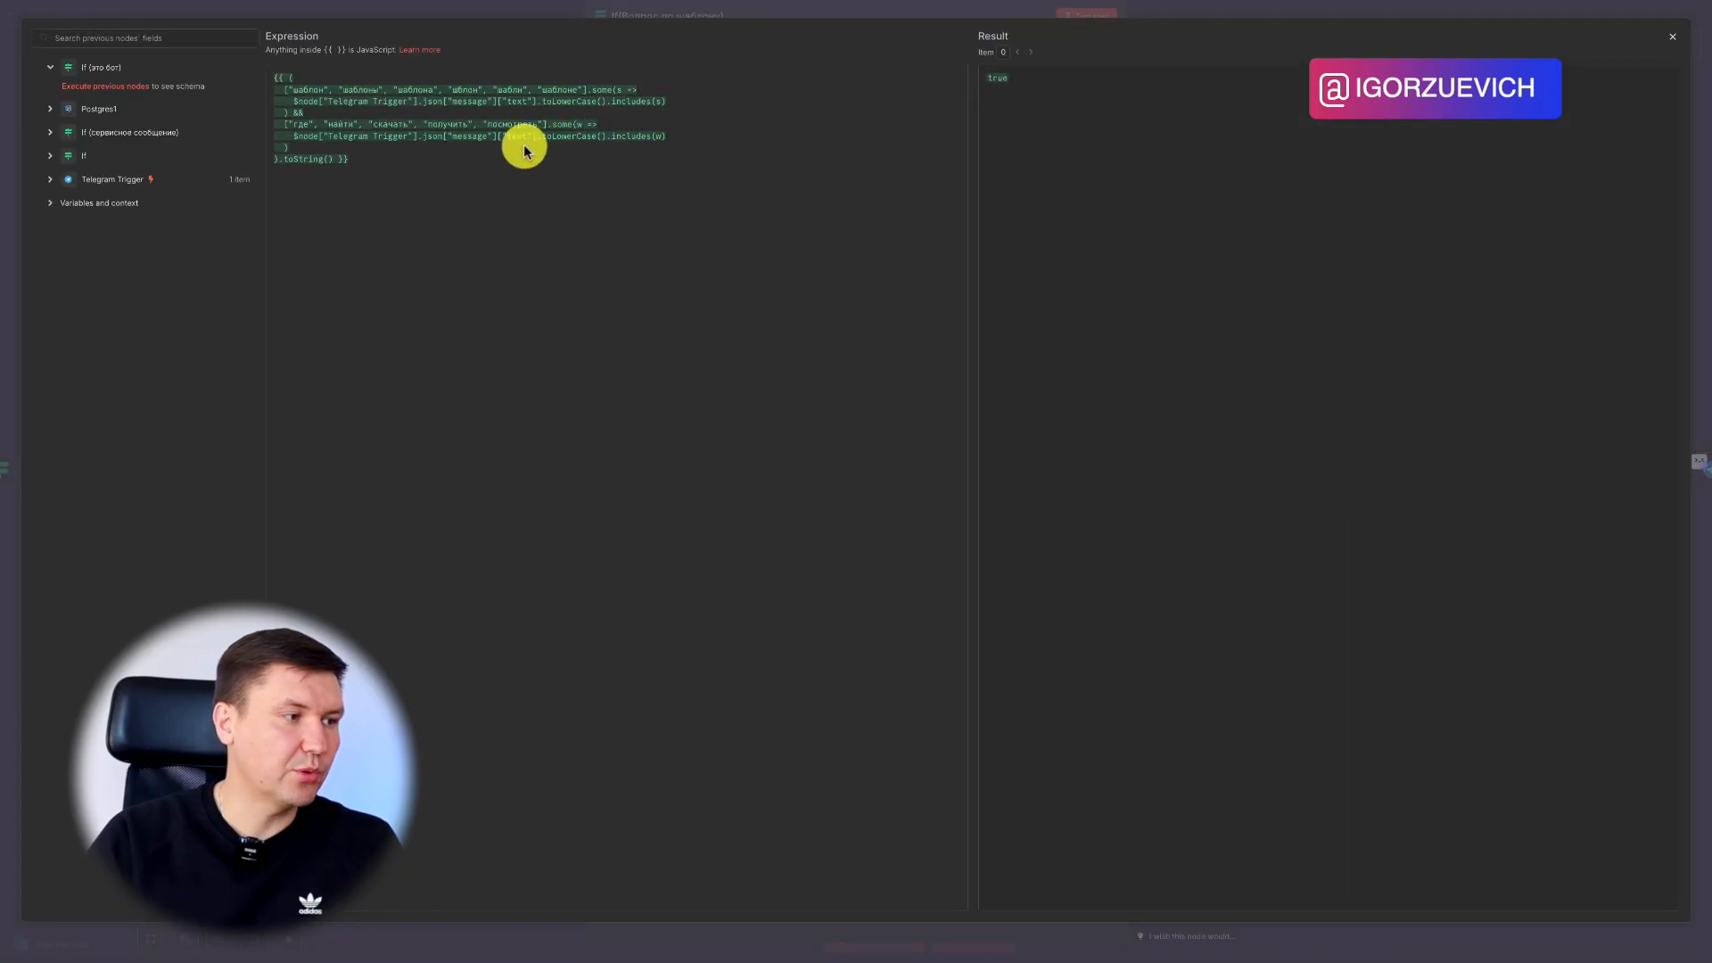
pyautogui.click(775, 5)
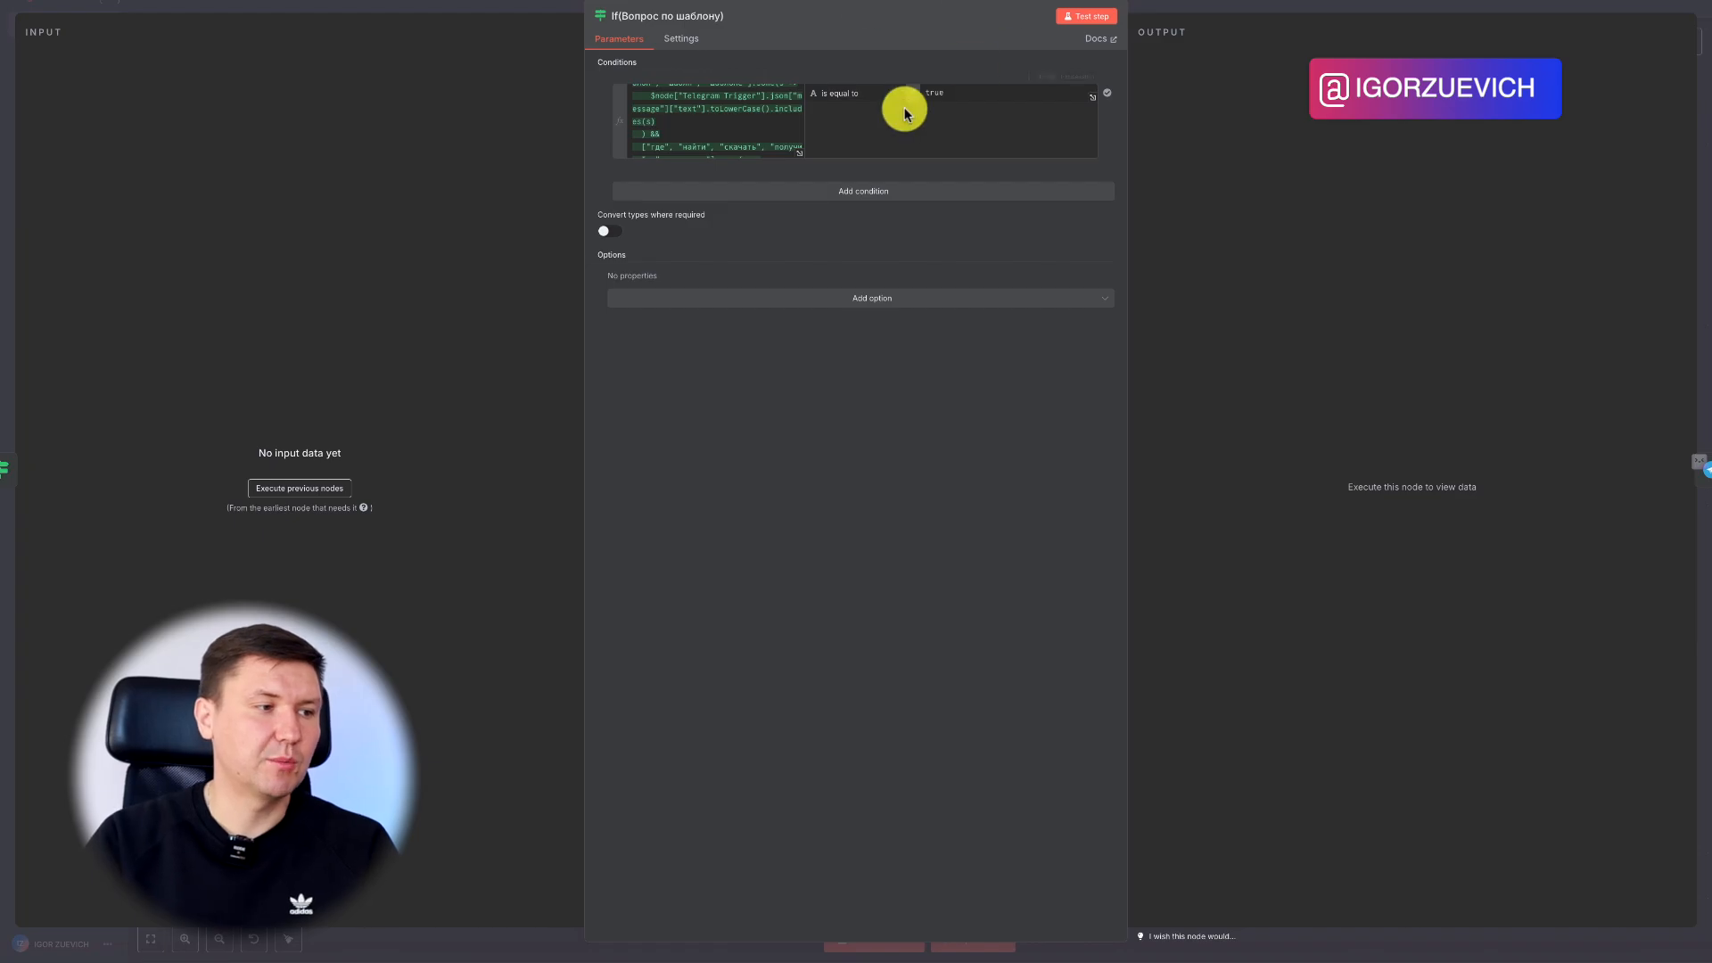
pyautogui.click(1173, 5)
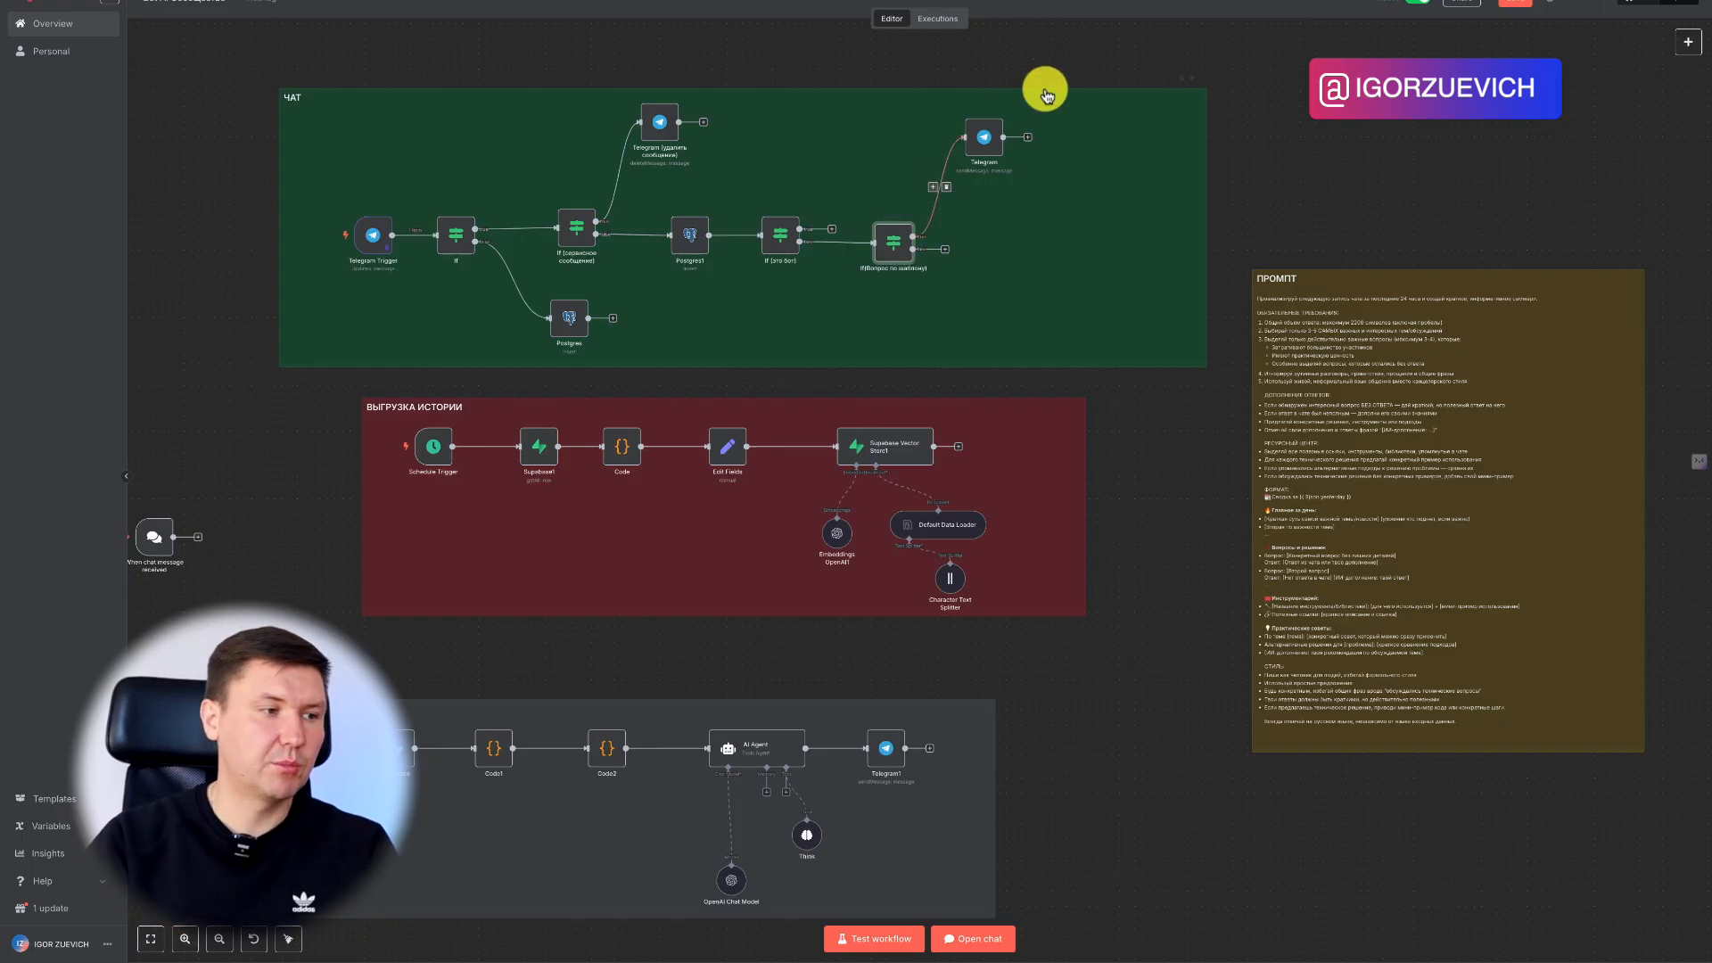
# Examine the reference workflow's send-message Telegram node, including its Chat ID, Text and Reply To Message ID settings
pyautogui.doubleClick(989, 144)
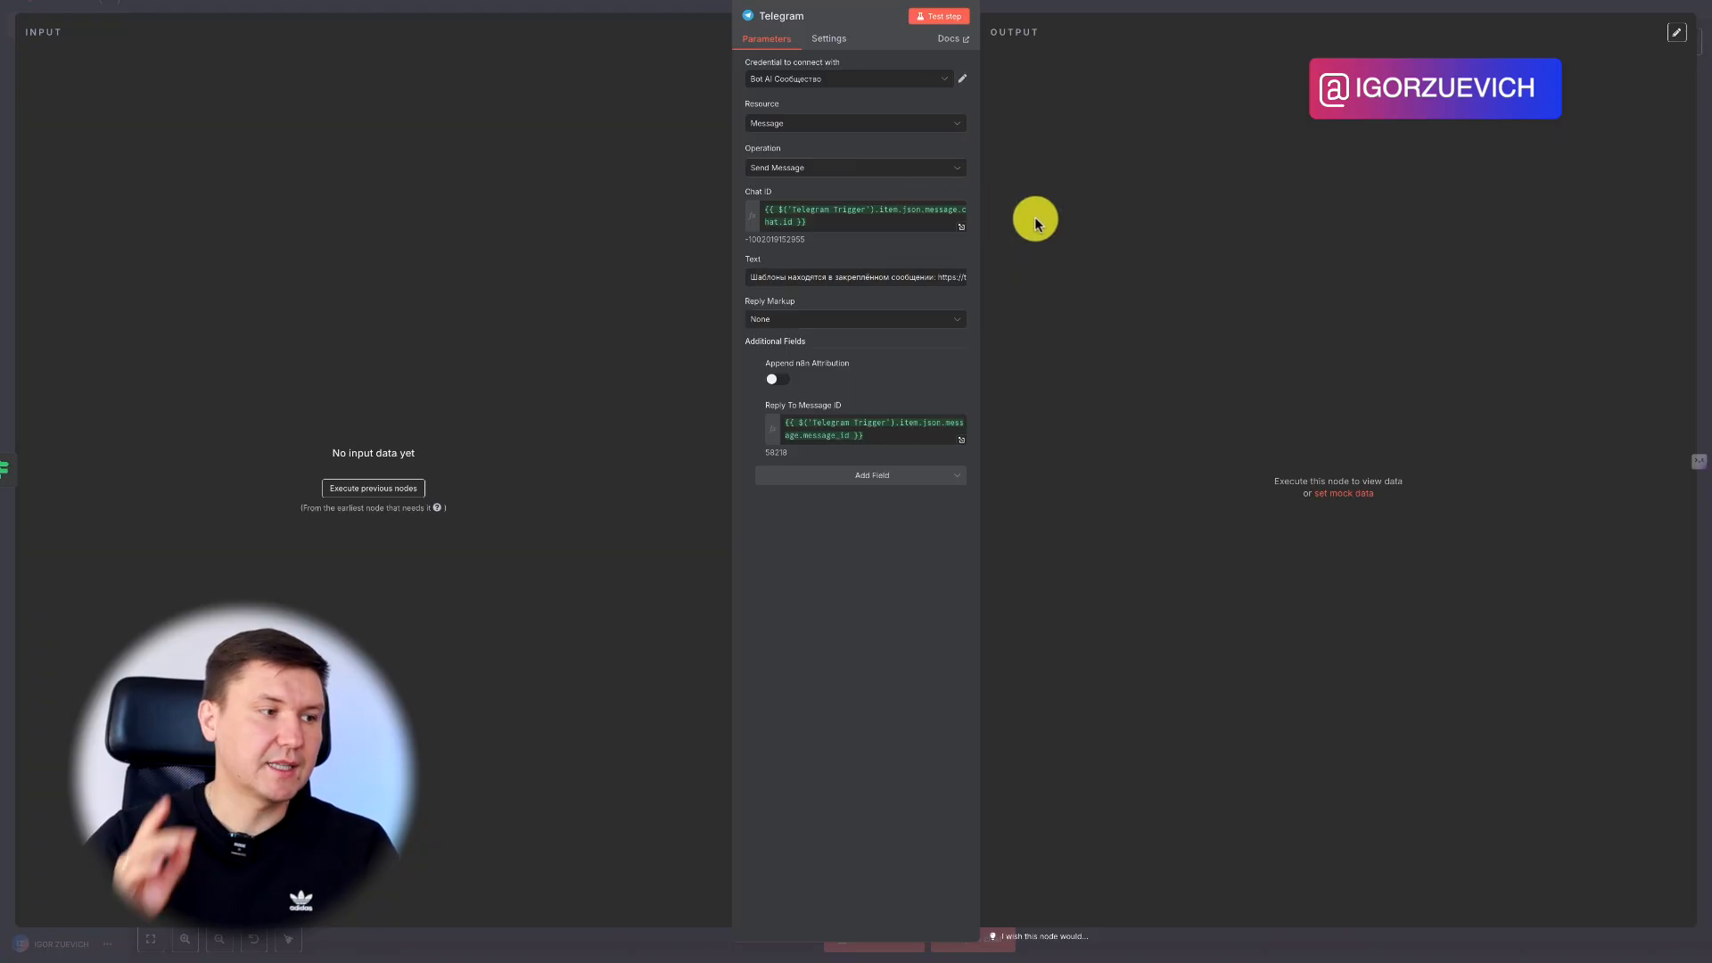
pyautogui.press('super+plus')
pyautogui.press('super+plus')
pyautogui.press('super+plus')
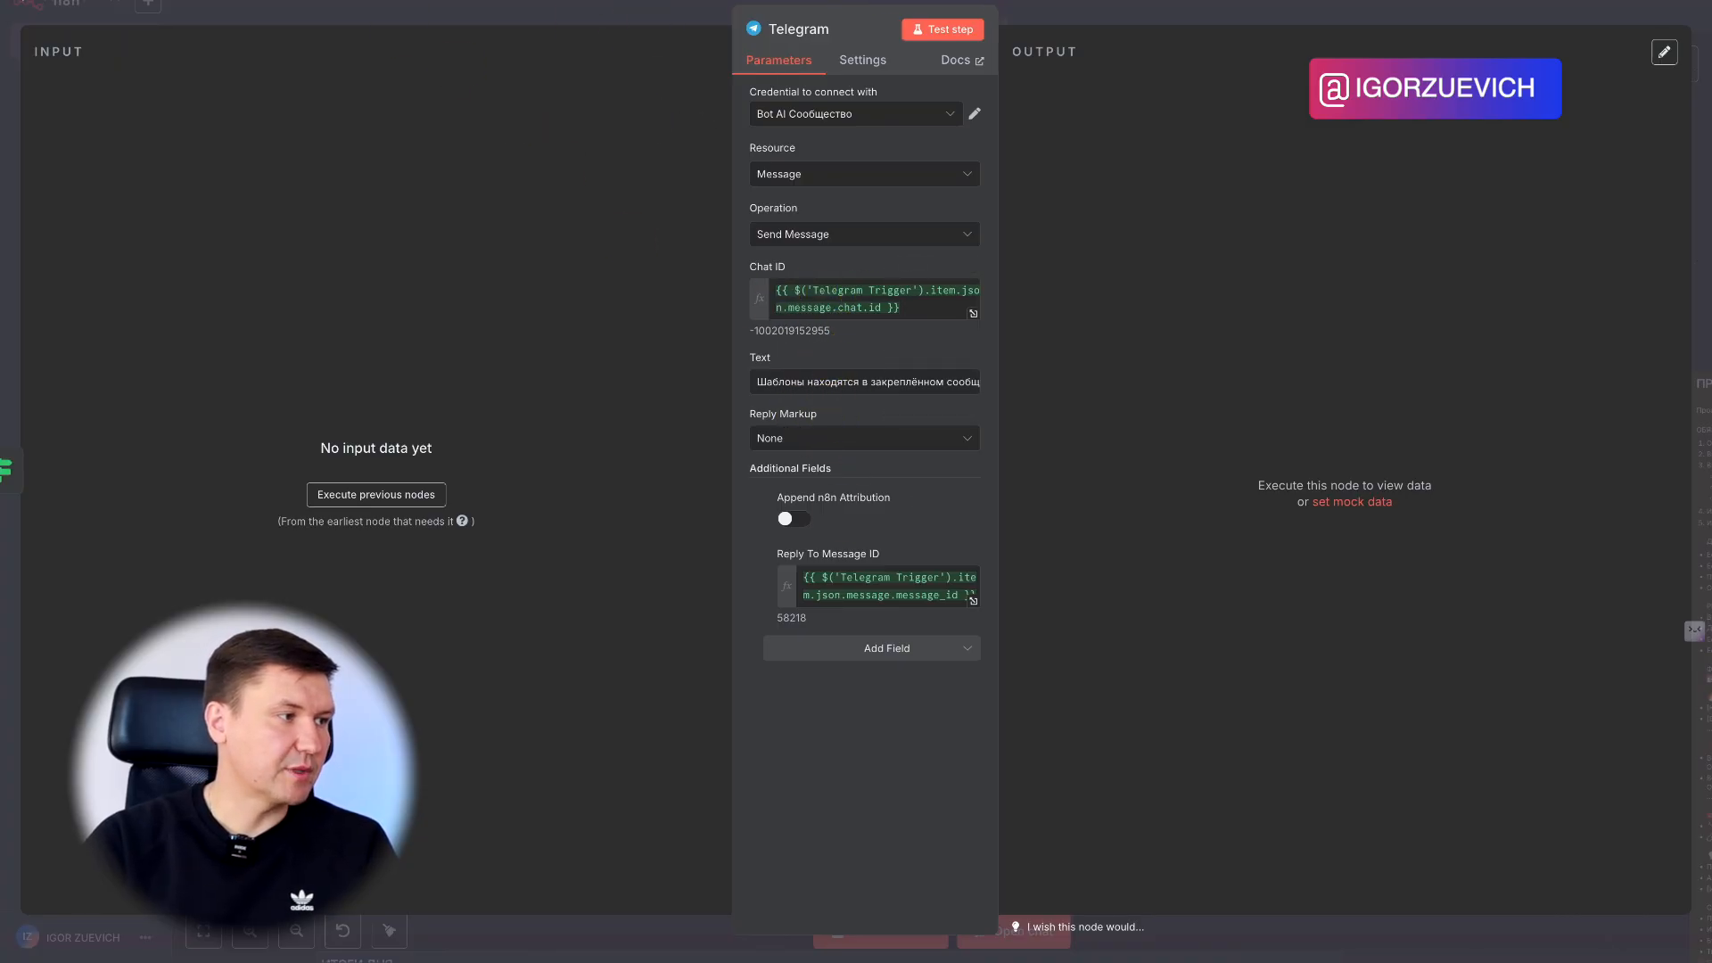
pyautogui.press('Escape')
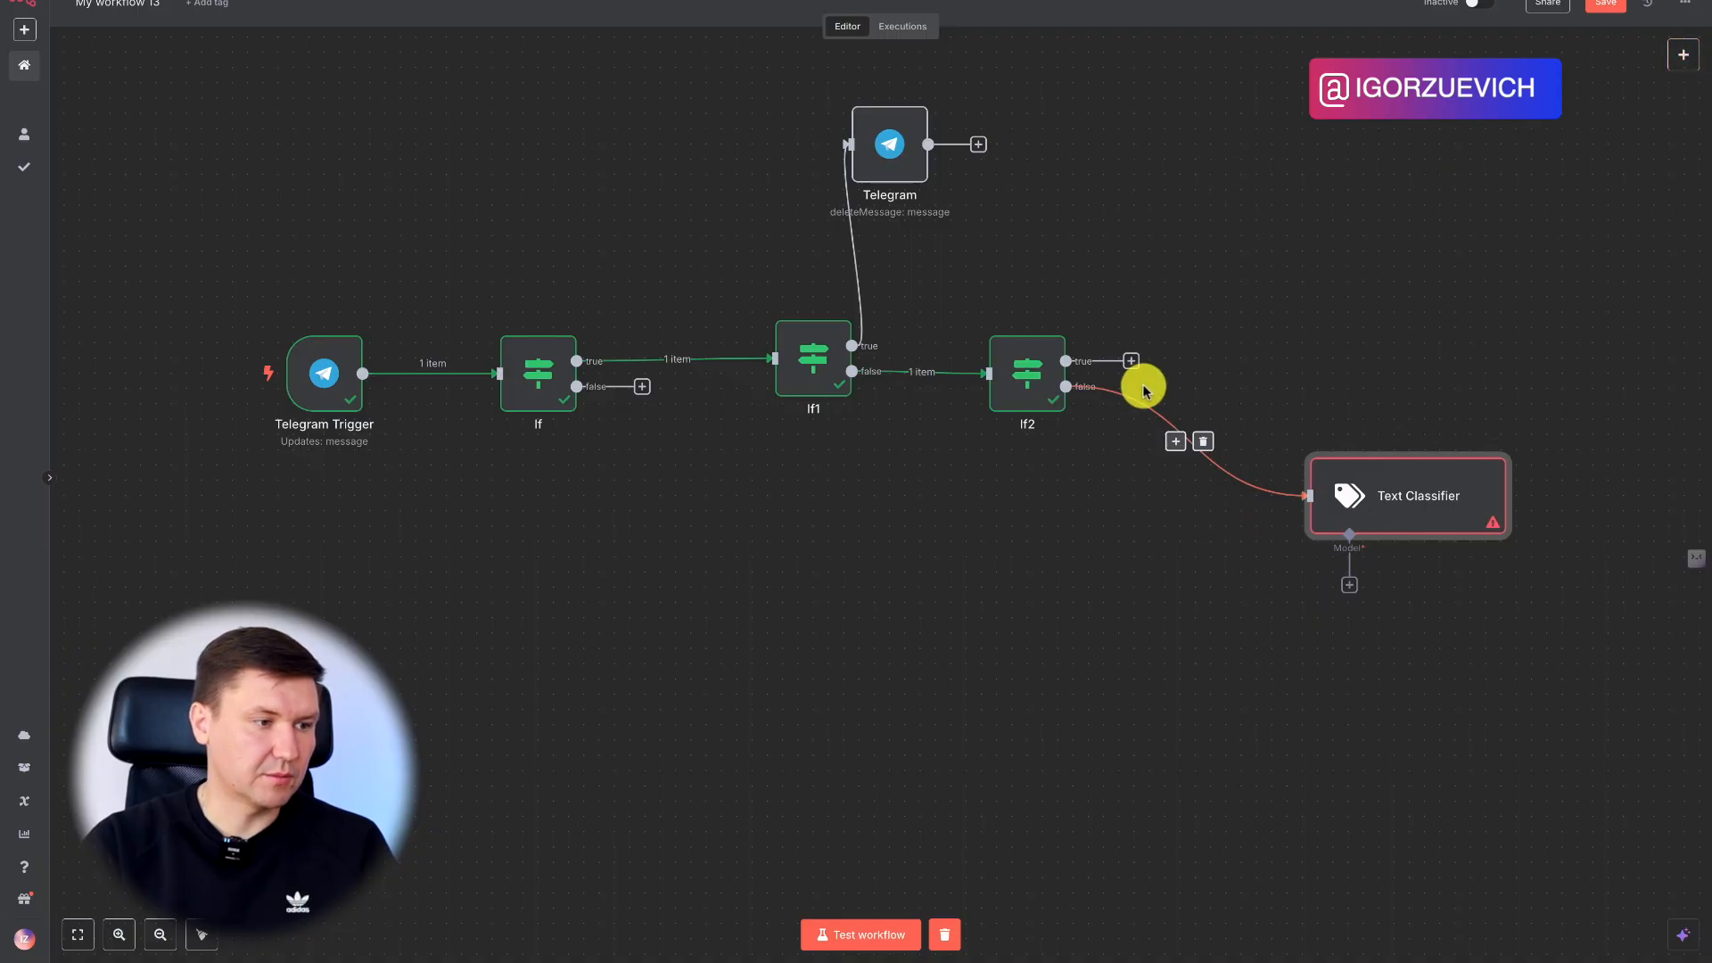
pyautogui.moveTo(1135, 368); pyautogui.dragTo(1202, 139)
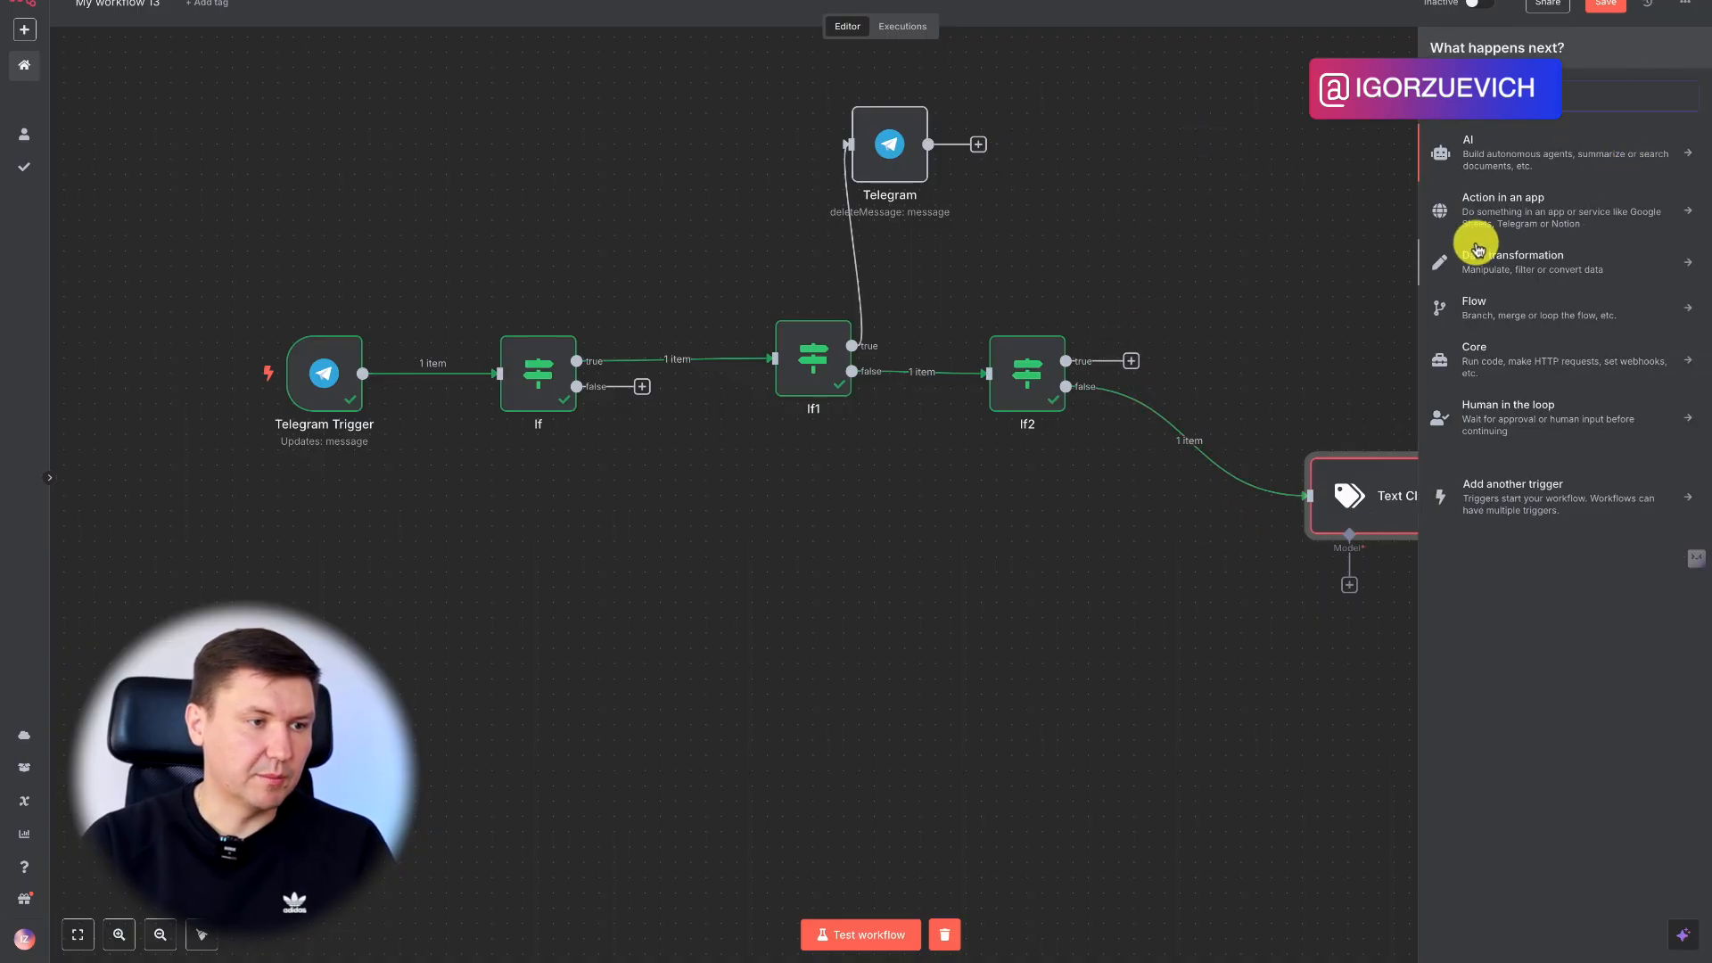
pyautogui.click(1514, 215)
pyautogui.scroll(-5, 1624, 210)
pyautogui.click(1532, 141)
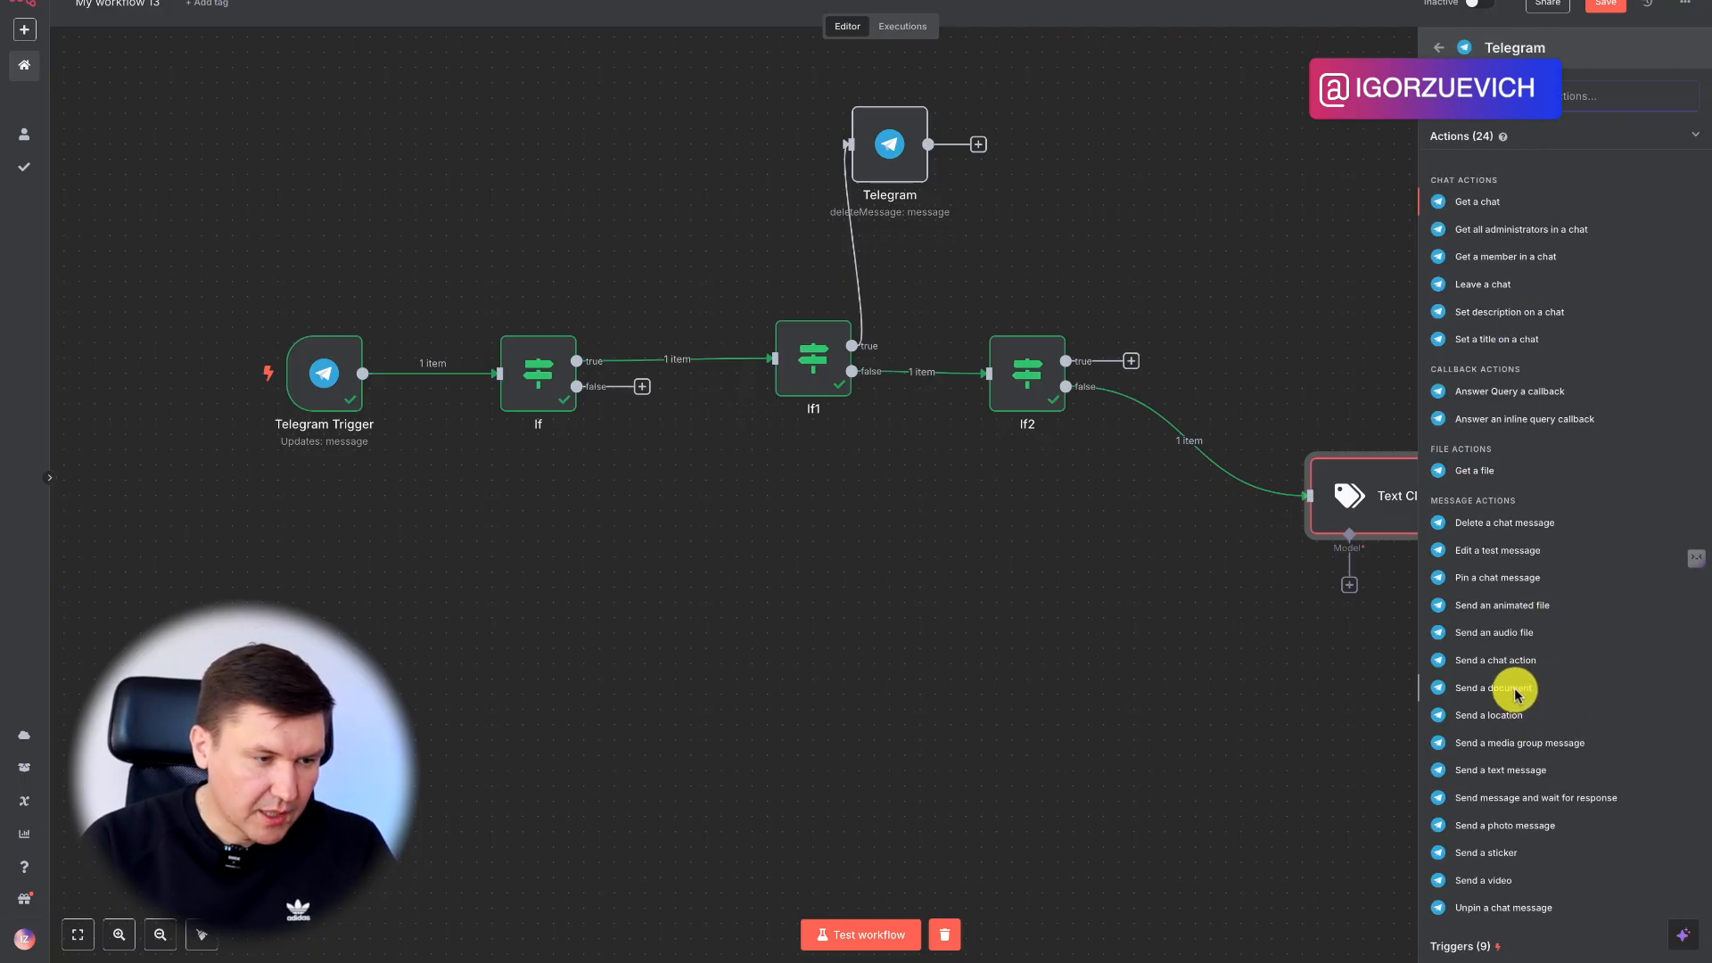
pyautogui.click(1174, 593)
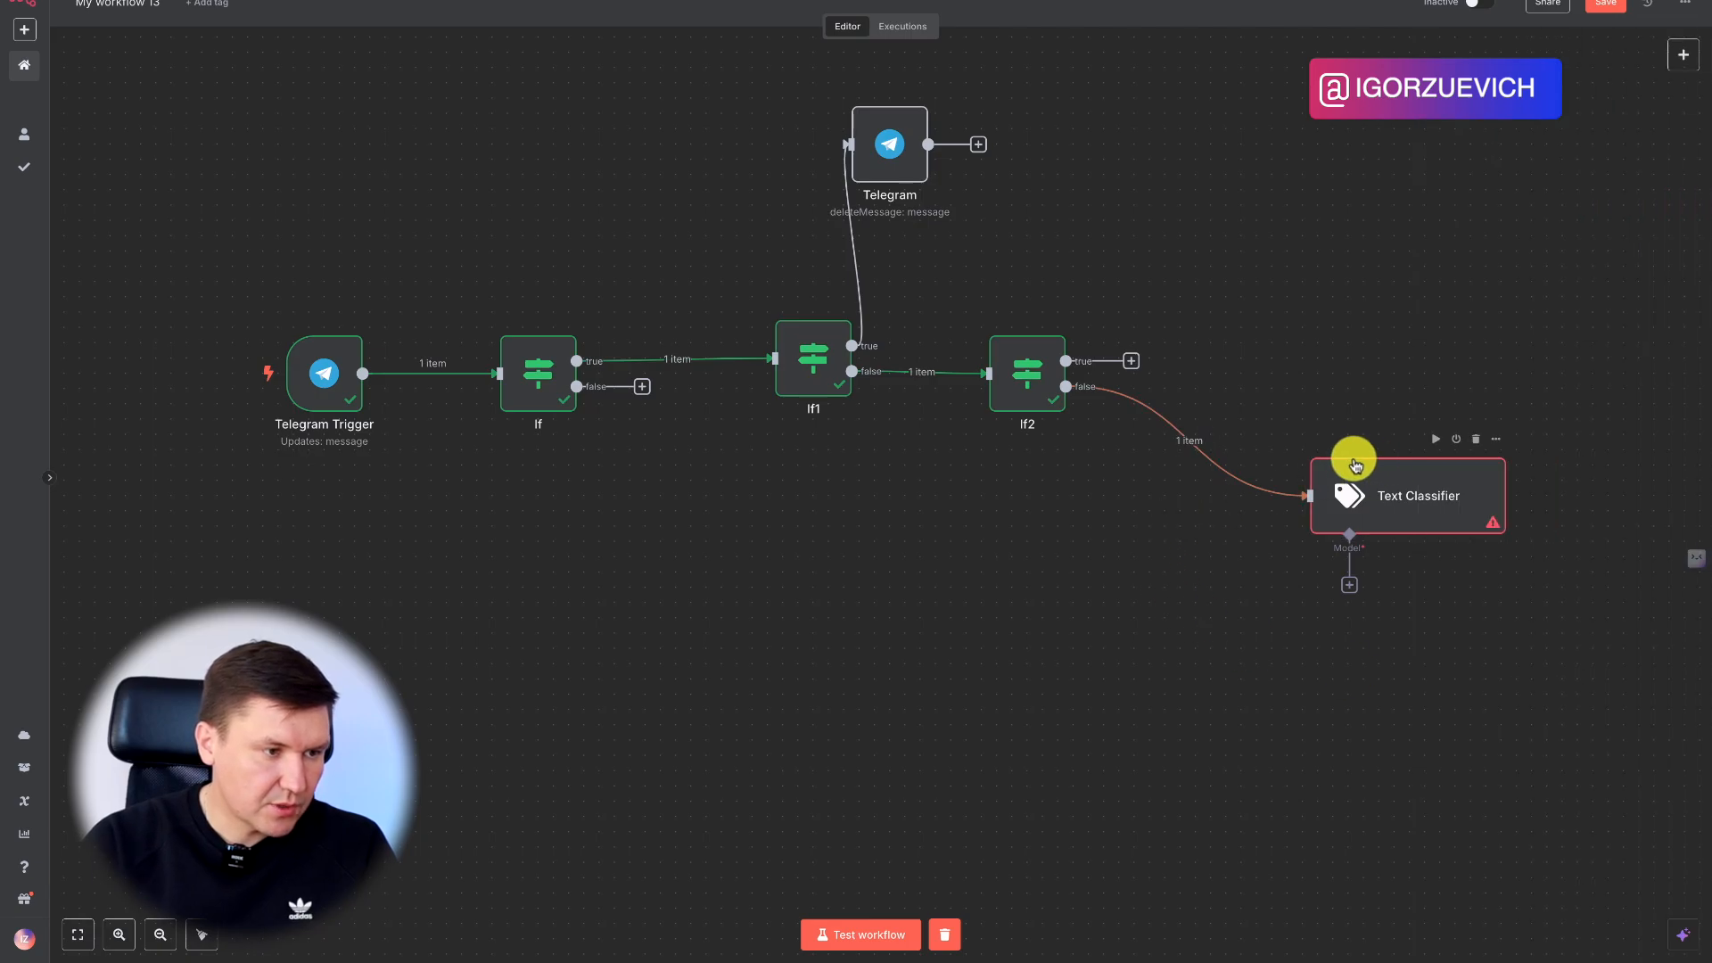
# Delete the Text Classifier node, add a Telegram "Send a location" node to the third If node's false branch, and open its settings
pyautogui.click(1476, 436)
pyautogui.click(1142, 387)
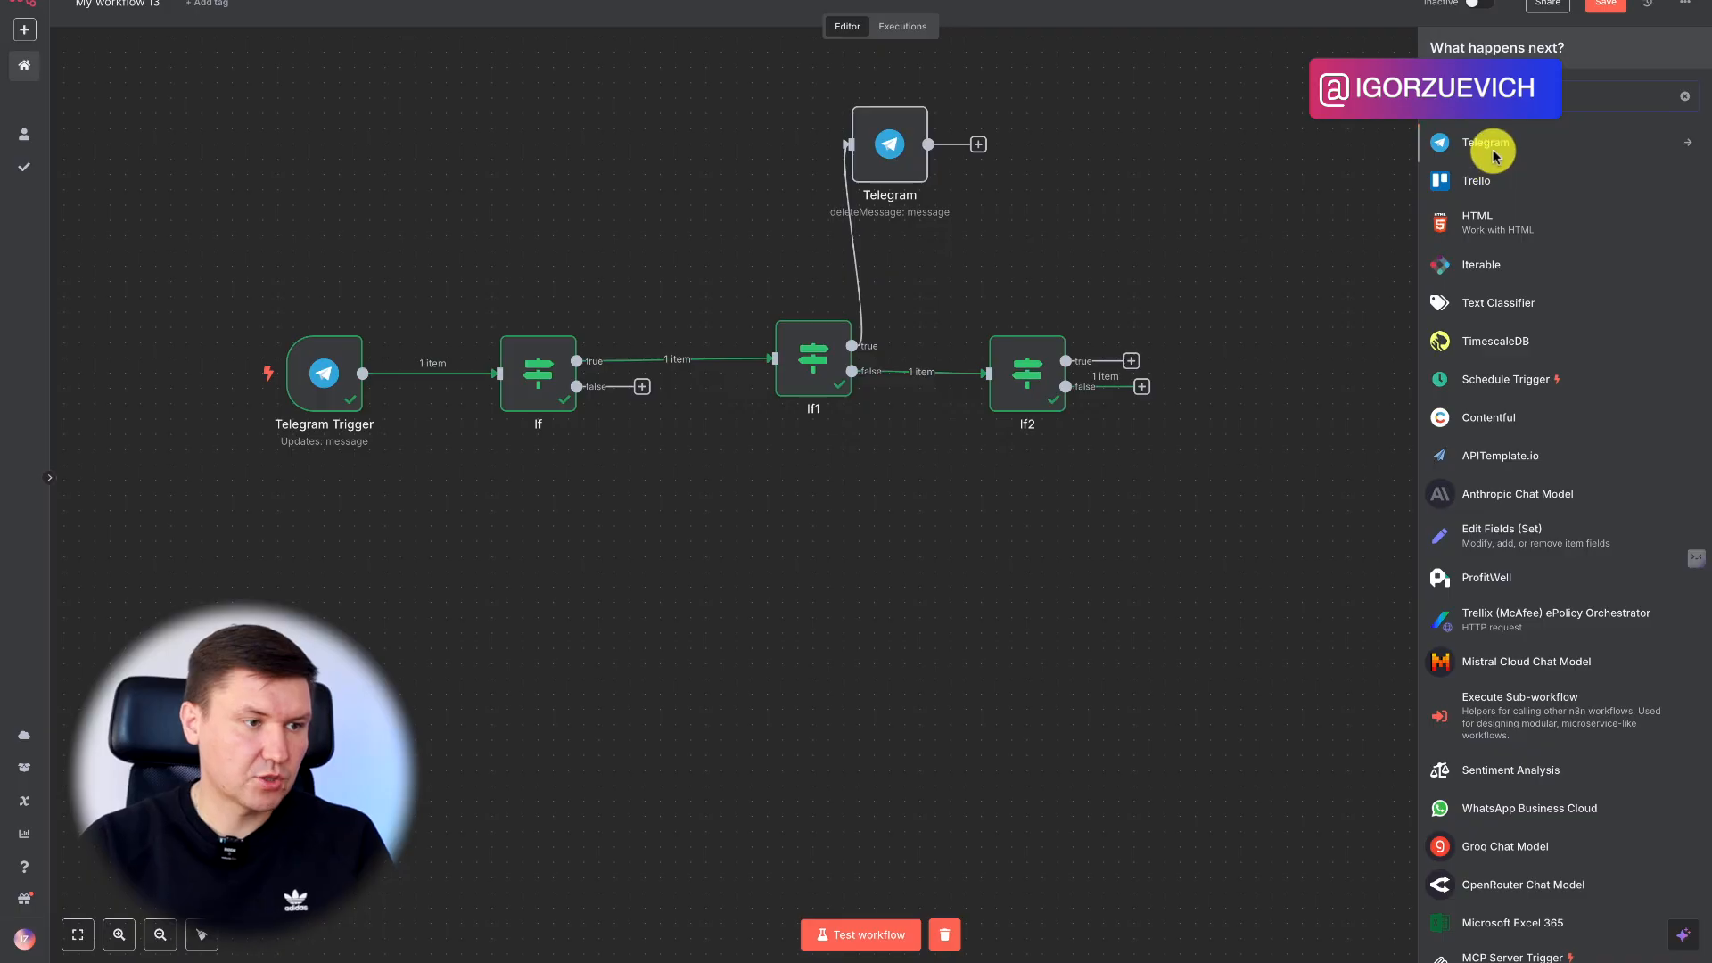
pyautogui.click(1491, 152)
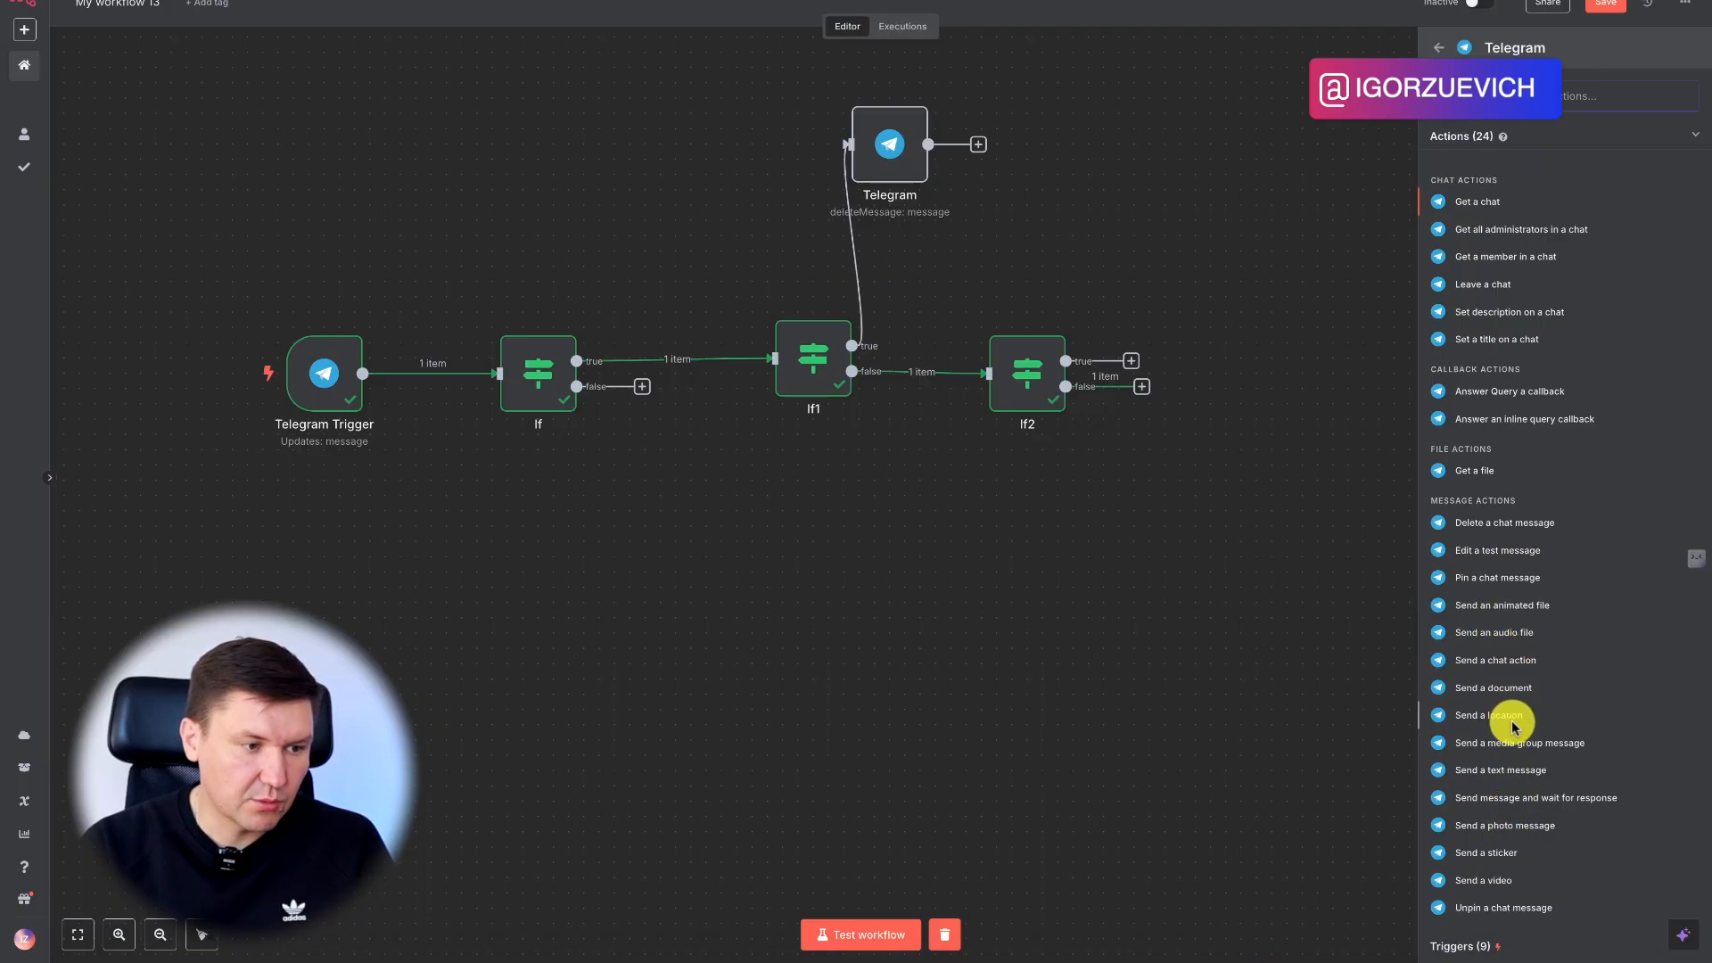
pyautogui.scroll(-2, 1513, 727)
pyautogui.scroll(2, 1516, 789)
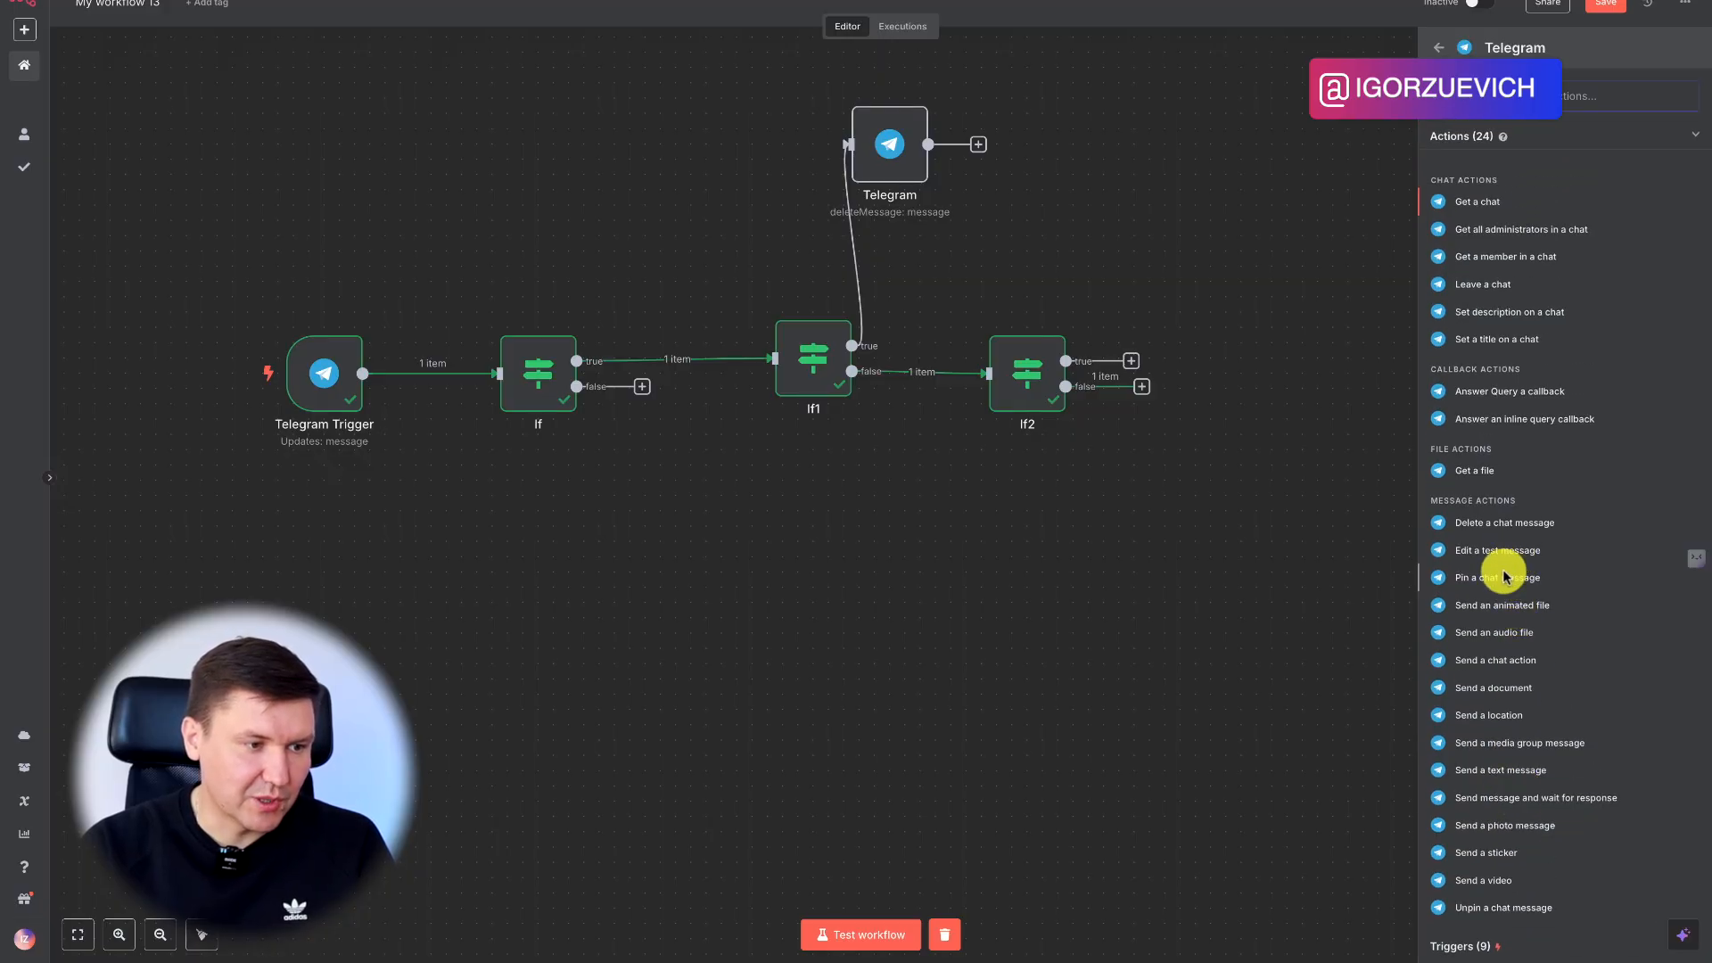
pyautogui.click(1510, 724)
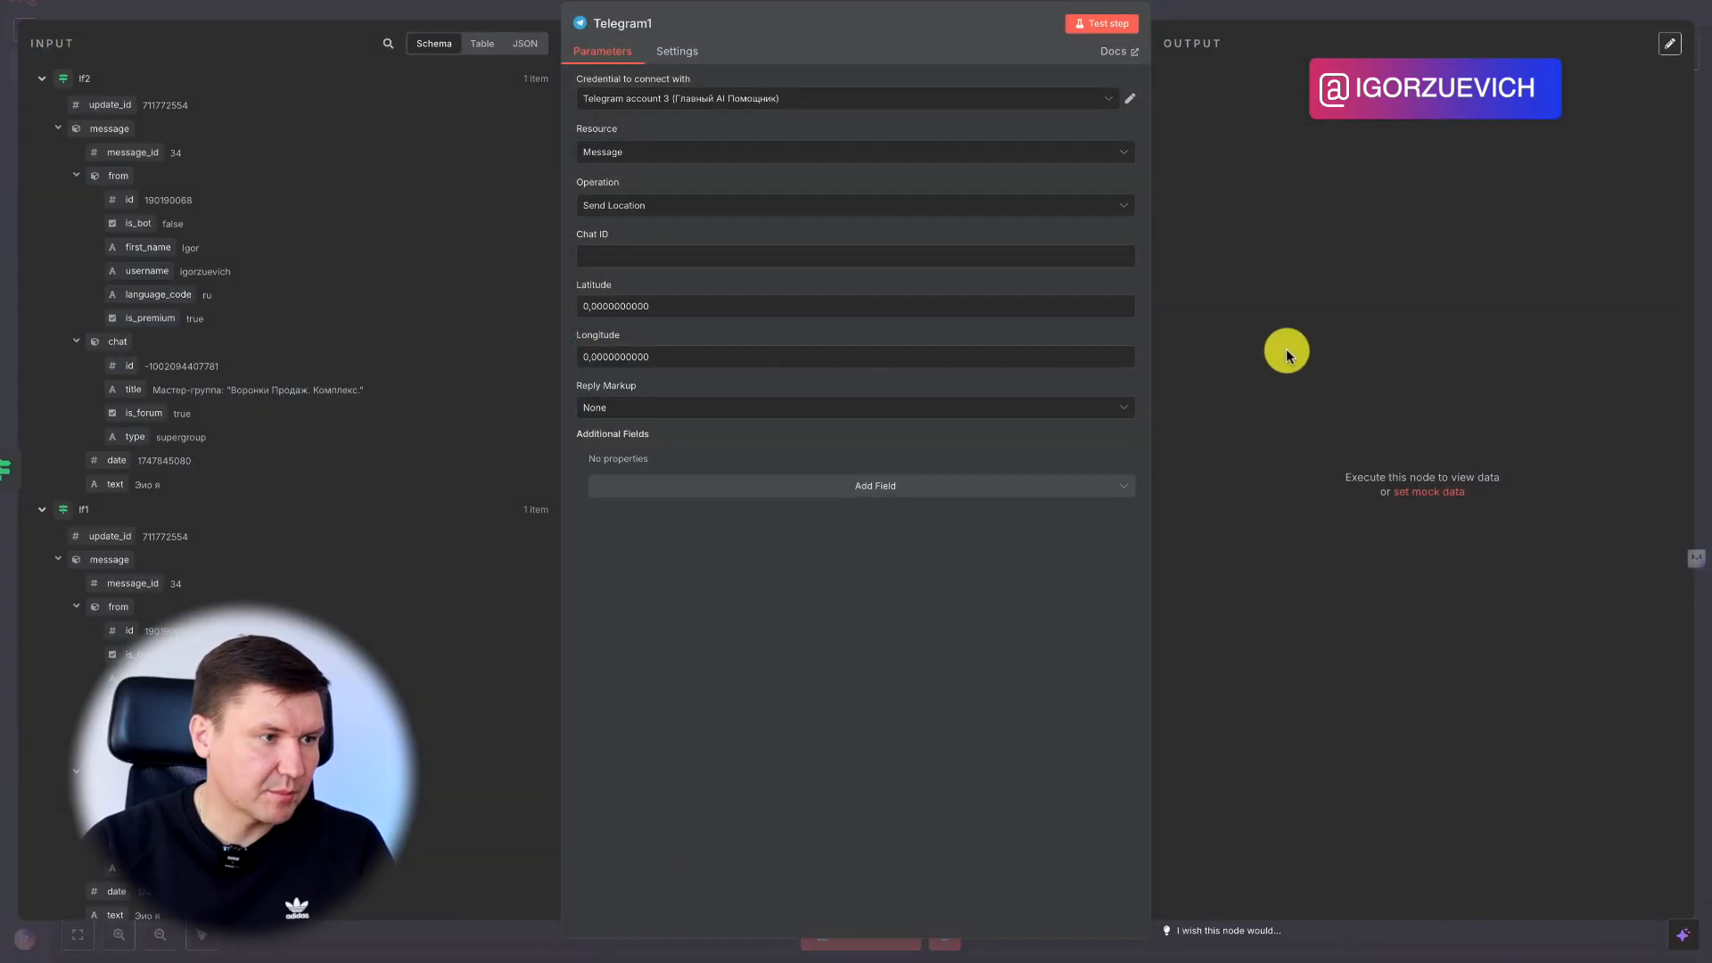
pyautogui.click(1226, 10)
pyautogui.doubleClick(1234, 138)
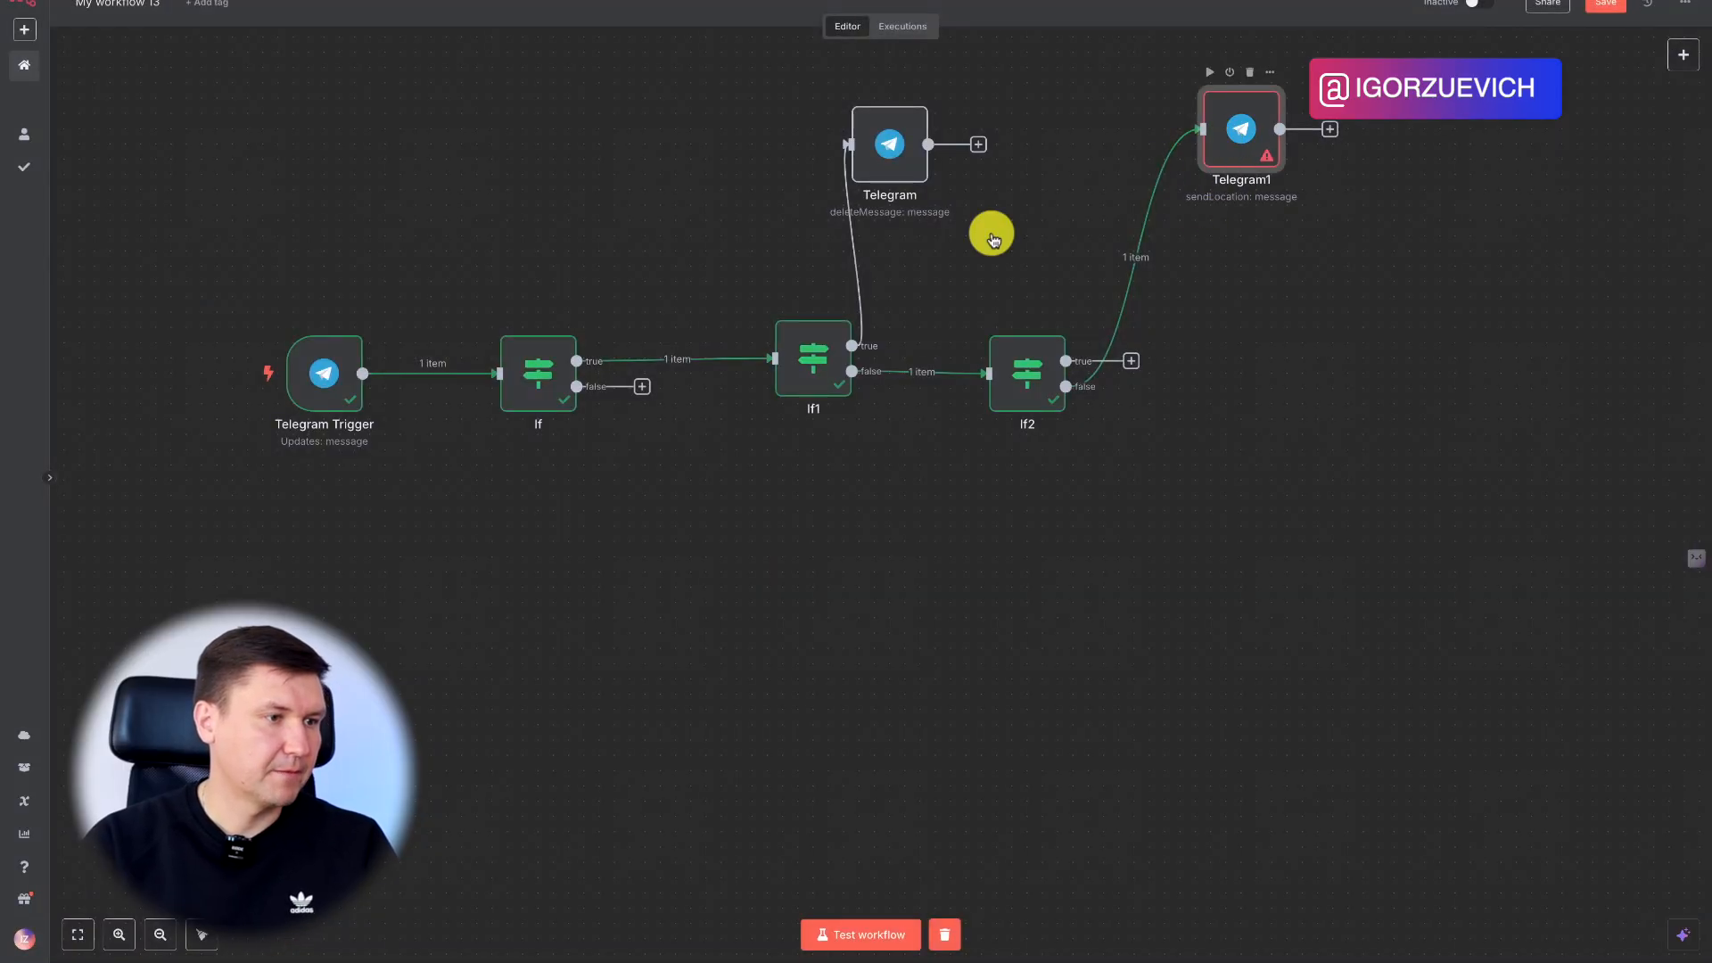
# Set the new Telegram node's operation to Send Message and map its Chat ID to the Telegram Trigger's message.chat.id
pyautogui.click(716, 201)
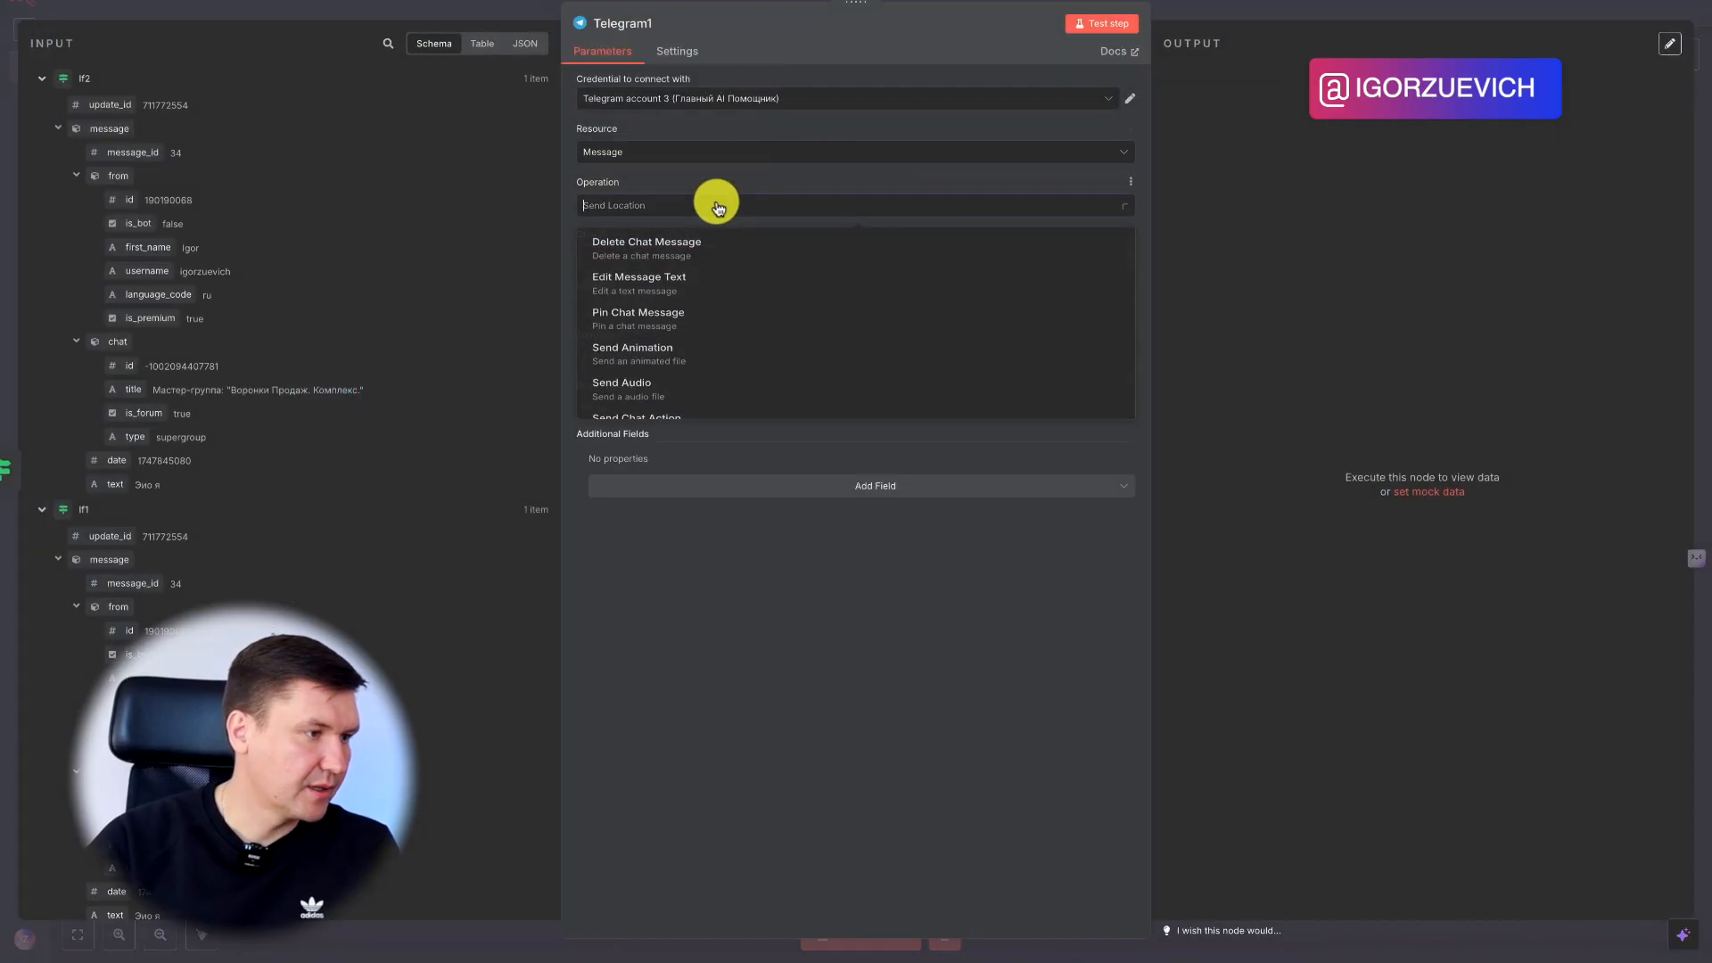
pyautogui.scroll(-3, 715, 287)
pyautogui.scroll(3, 715, 267)
pyautogui.scroll(-4, 685, 265)
pyautogui.click(671, 259)
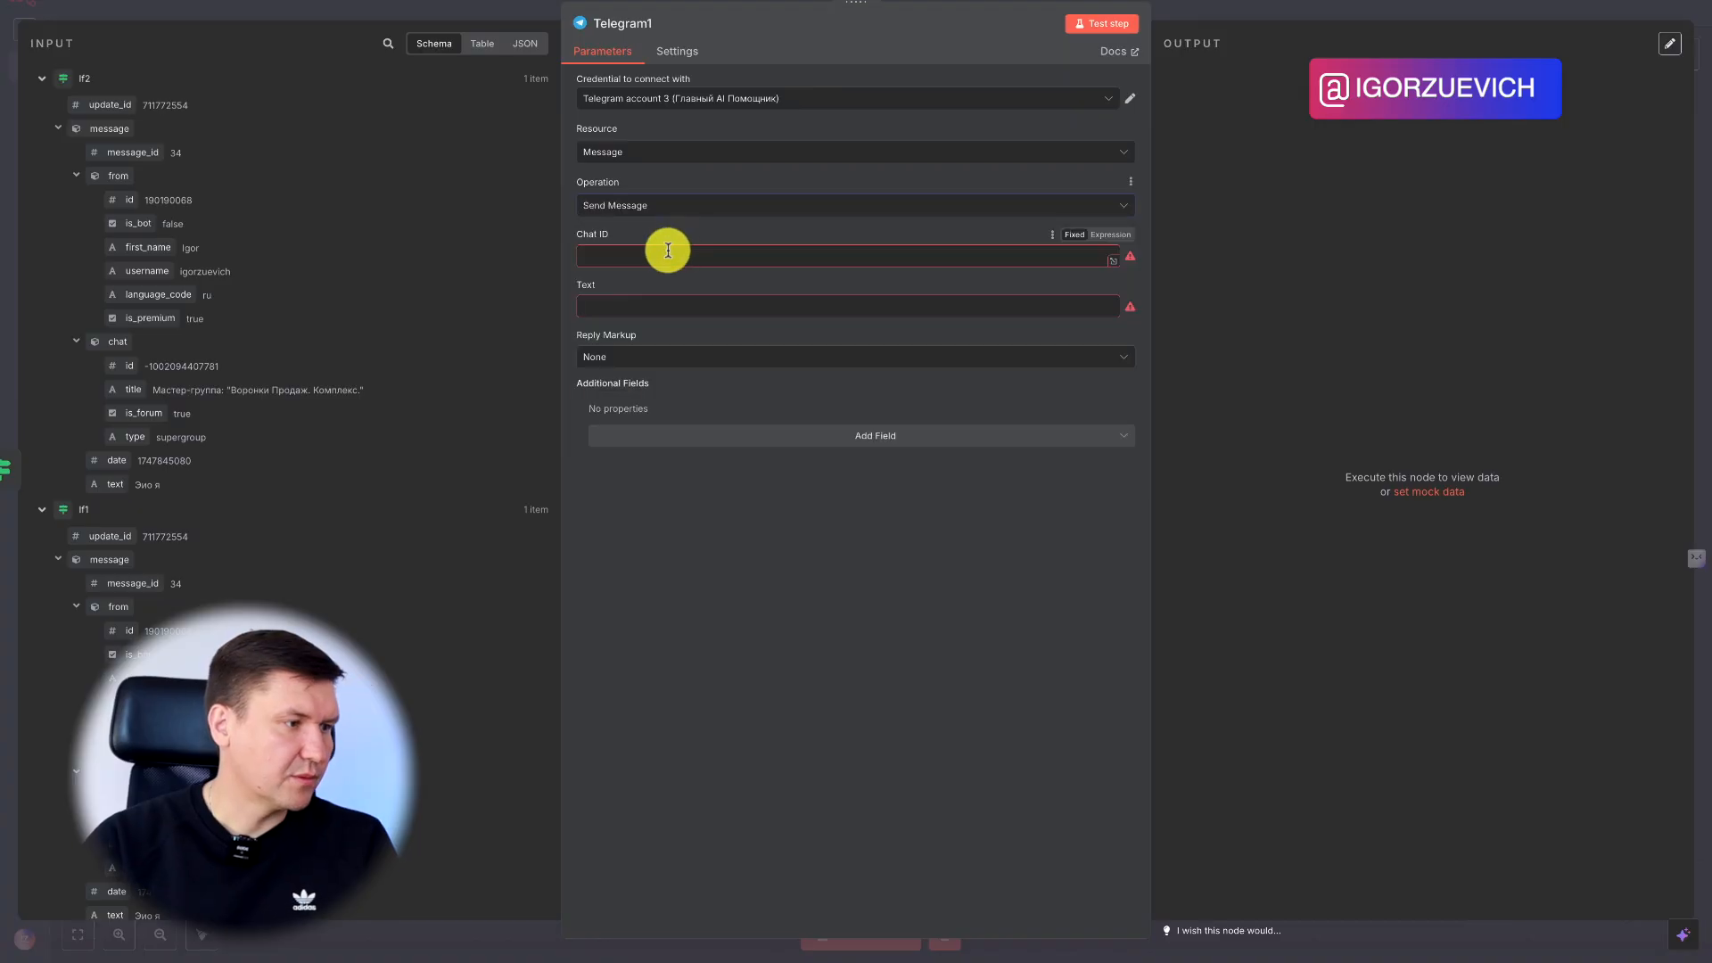
pyautogui.click(668, 259)
pyautogui.scroll(-6, 210, 594)
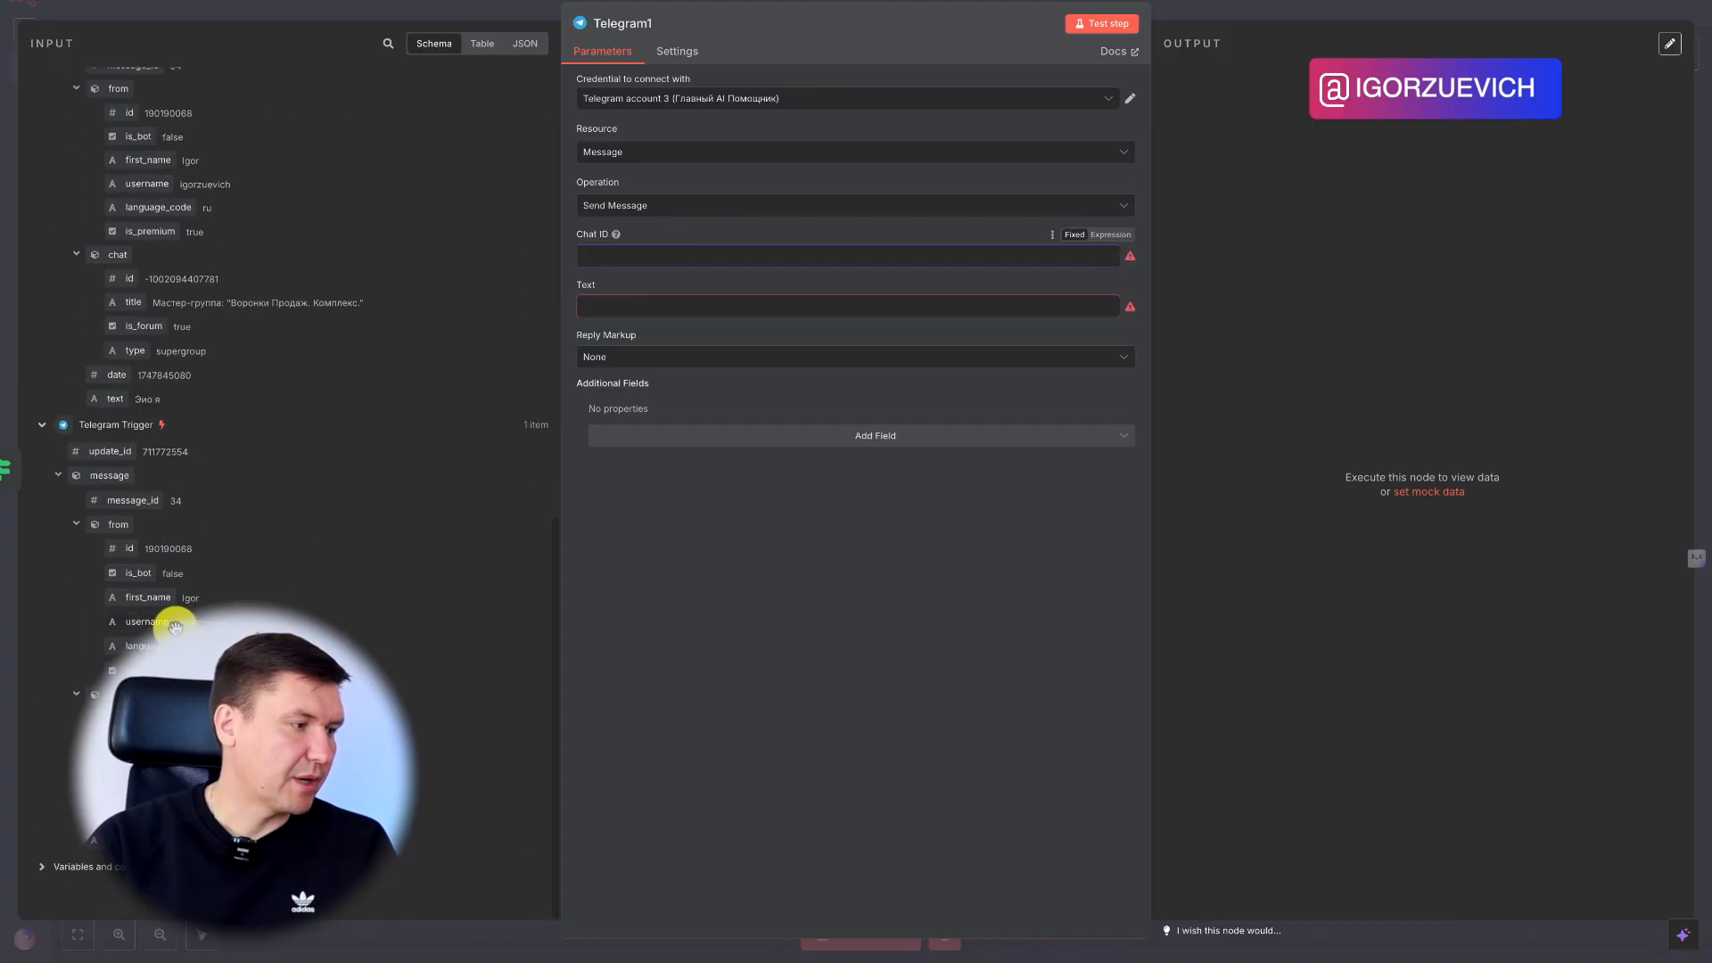
pyautogui.moveTo(297, 559); pyautogui.dragTo(612, 246)
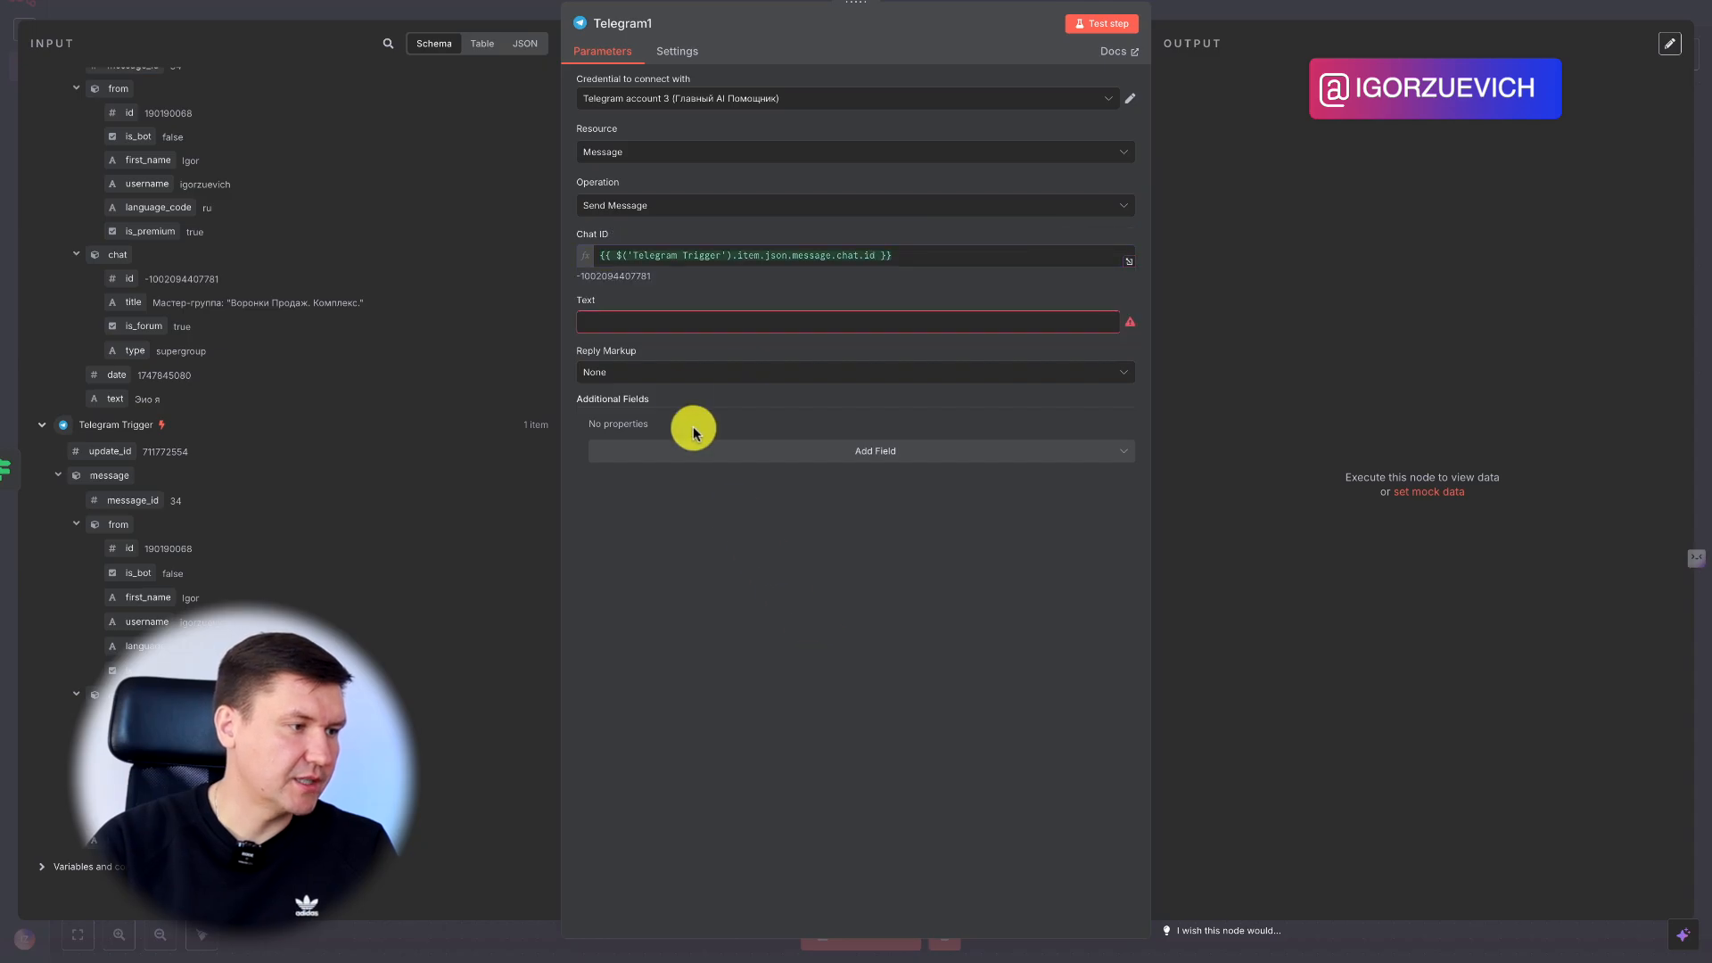
# Fill the message text with the placeholder "hjasjgdkahshahfkf" and add the Append n8n Attribution option, switched off
pyautogui.click(626, 321)
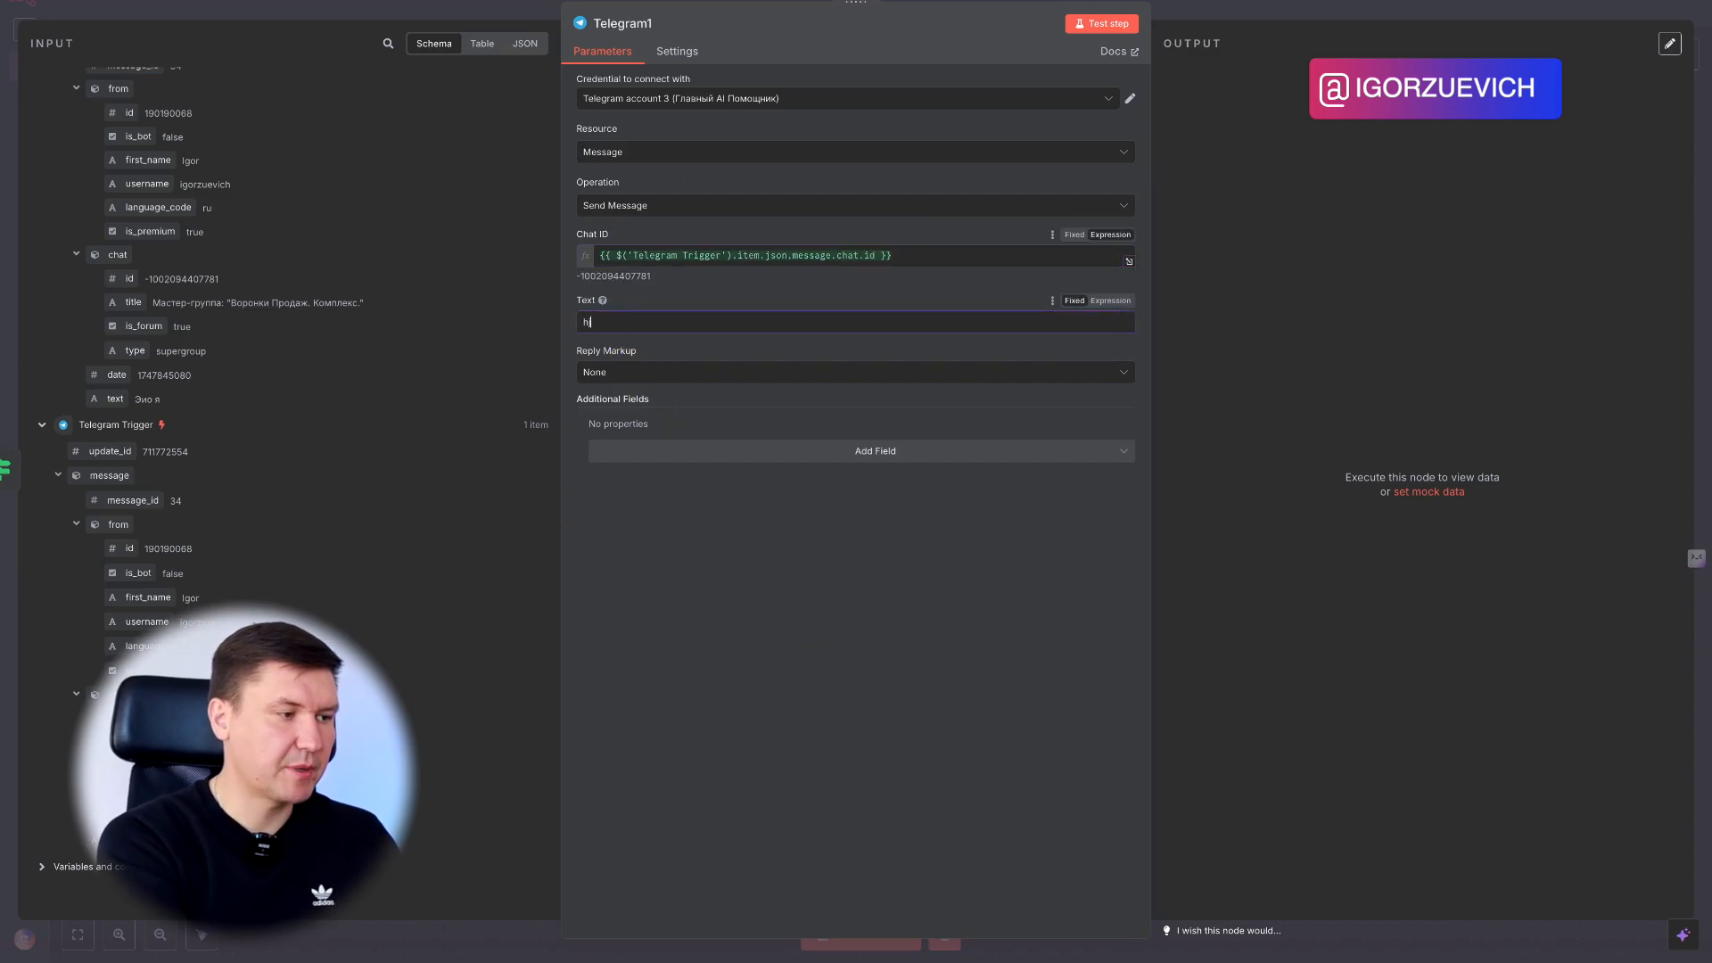
pyautogui.click(901, 646)
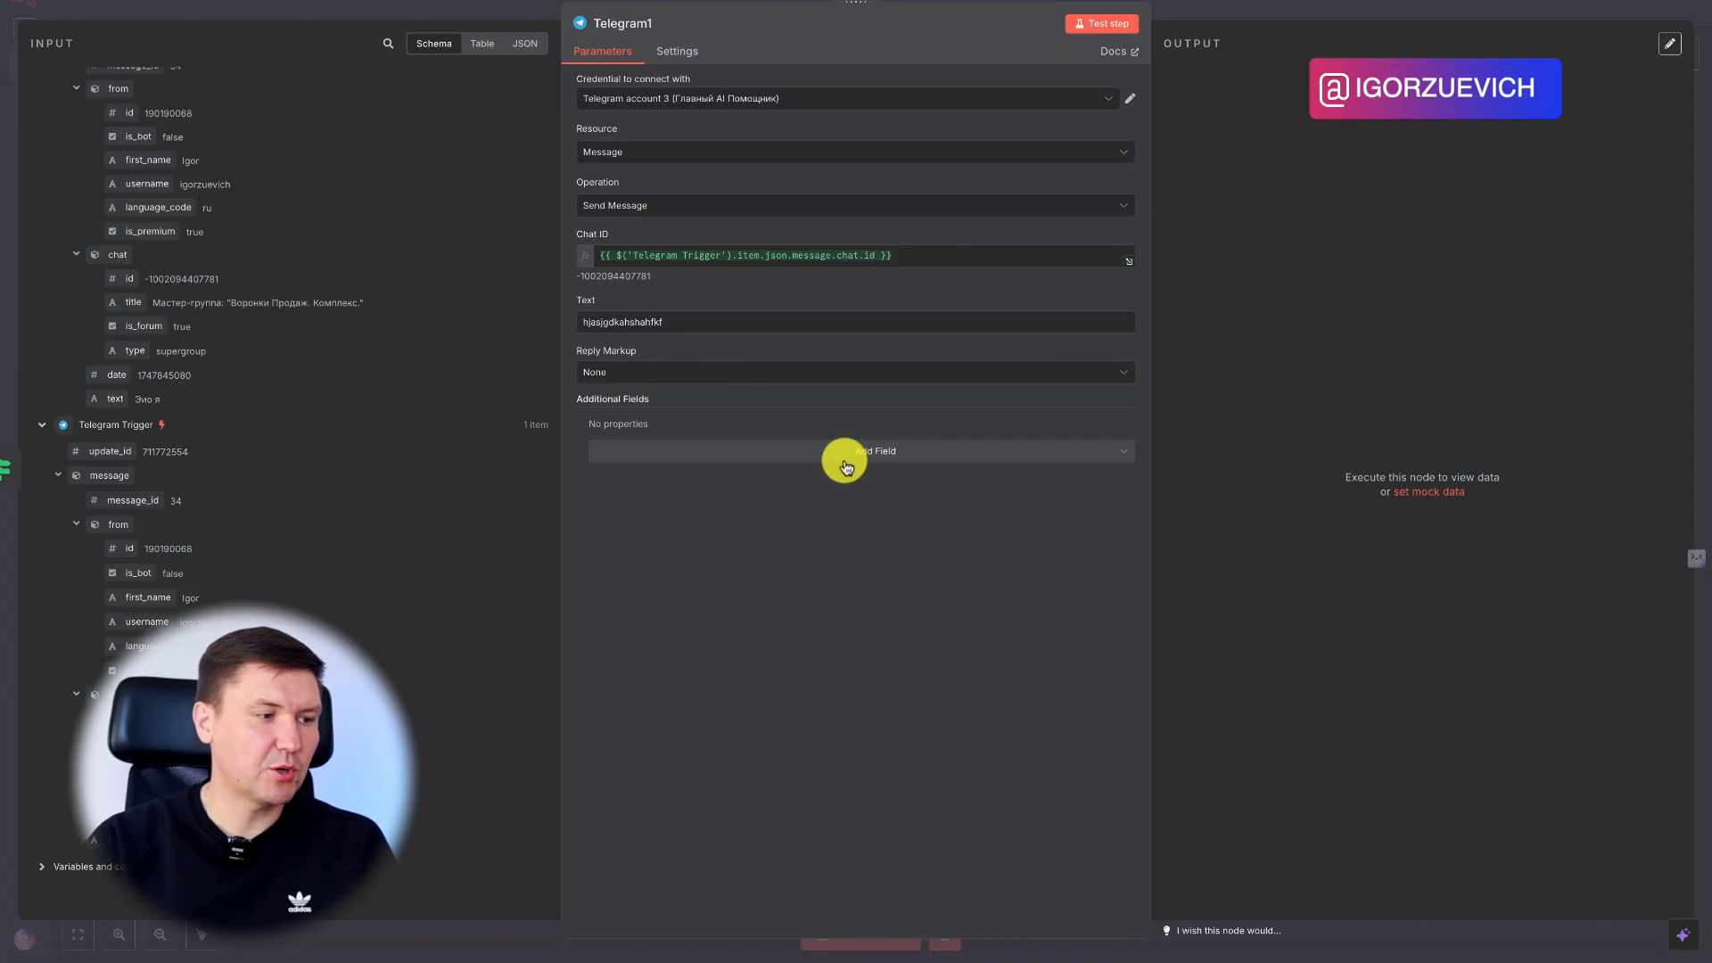
pyautogui.click(888, 452)
pyautogui.click(662, 499)
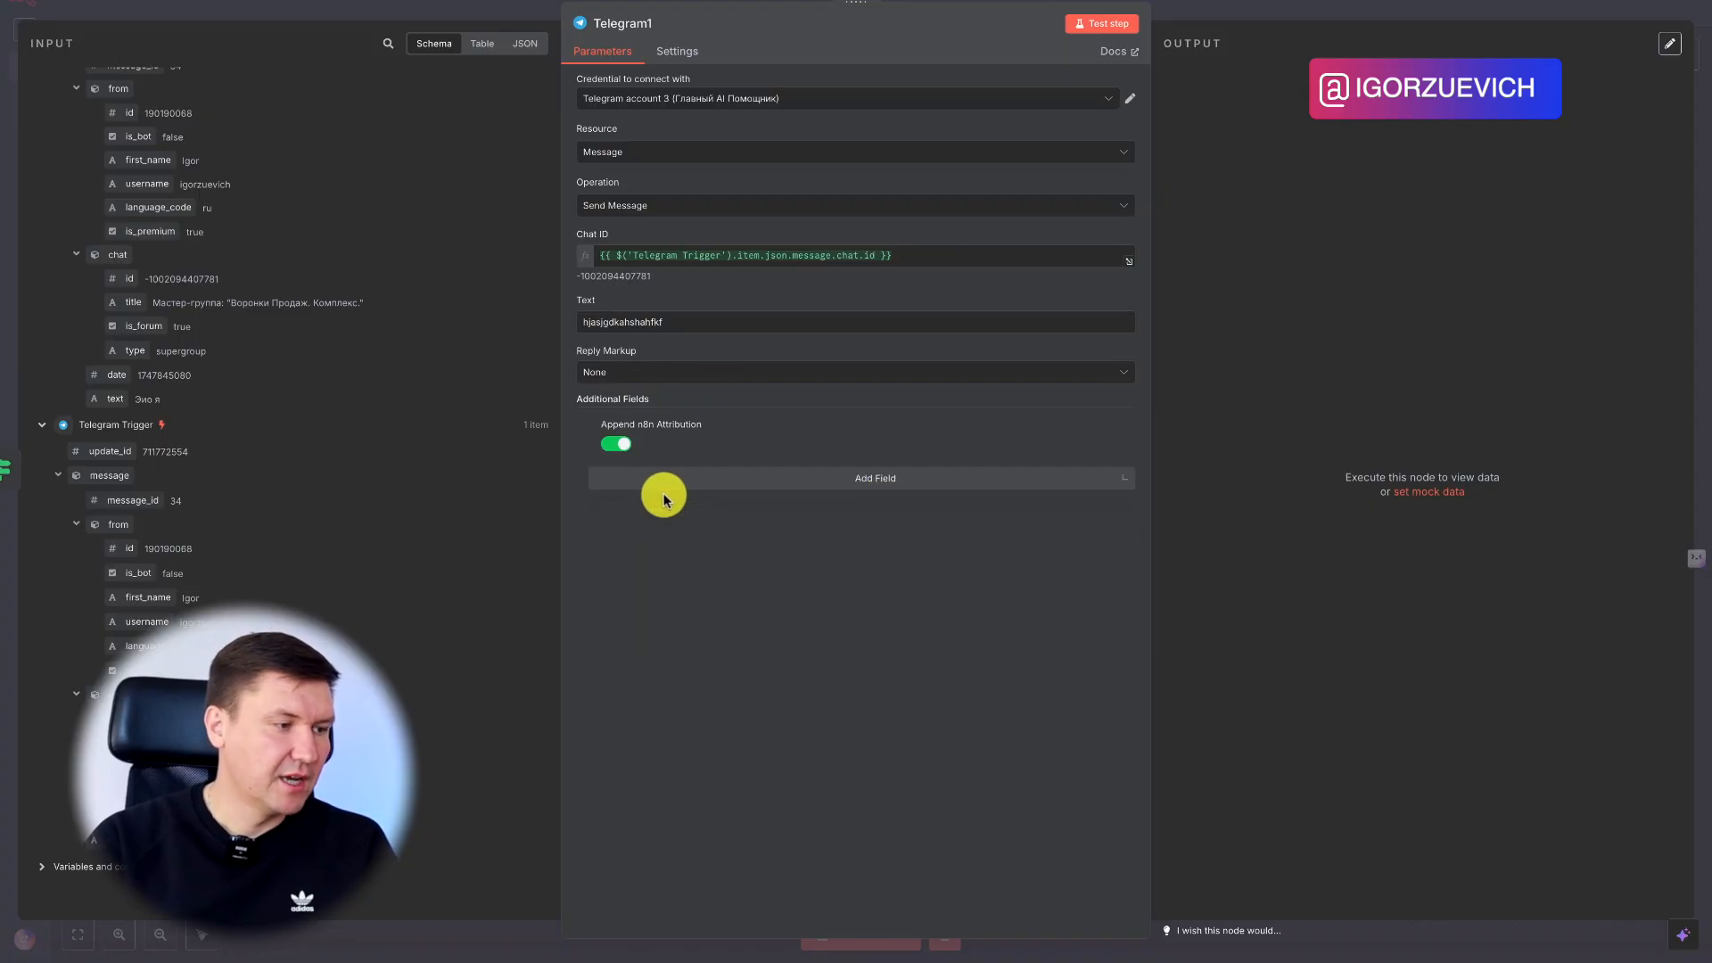
pyautogui.click(614, 443)
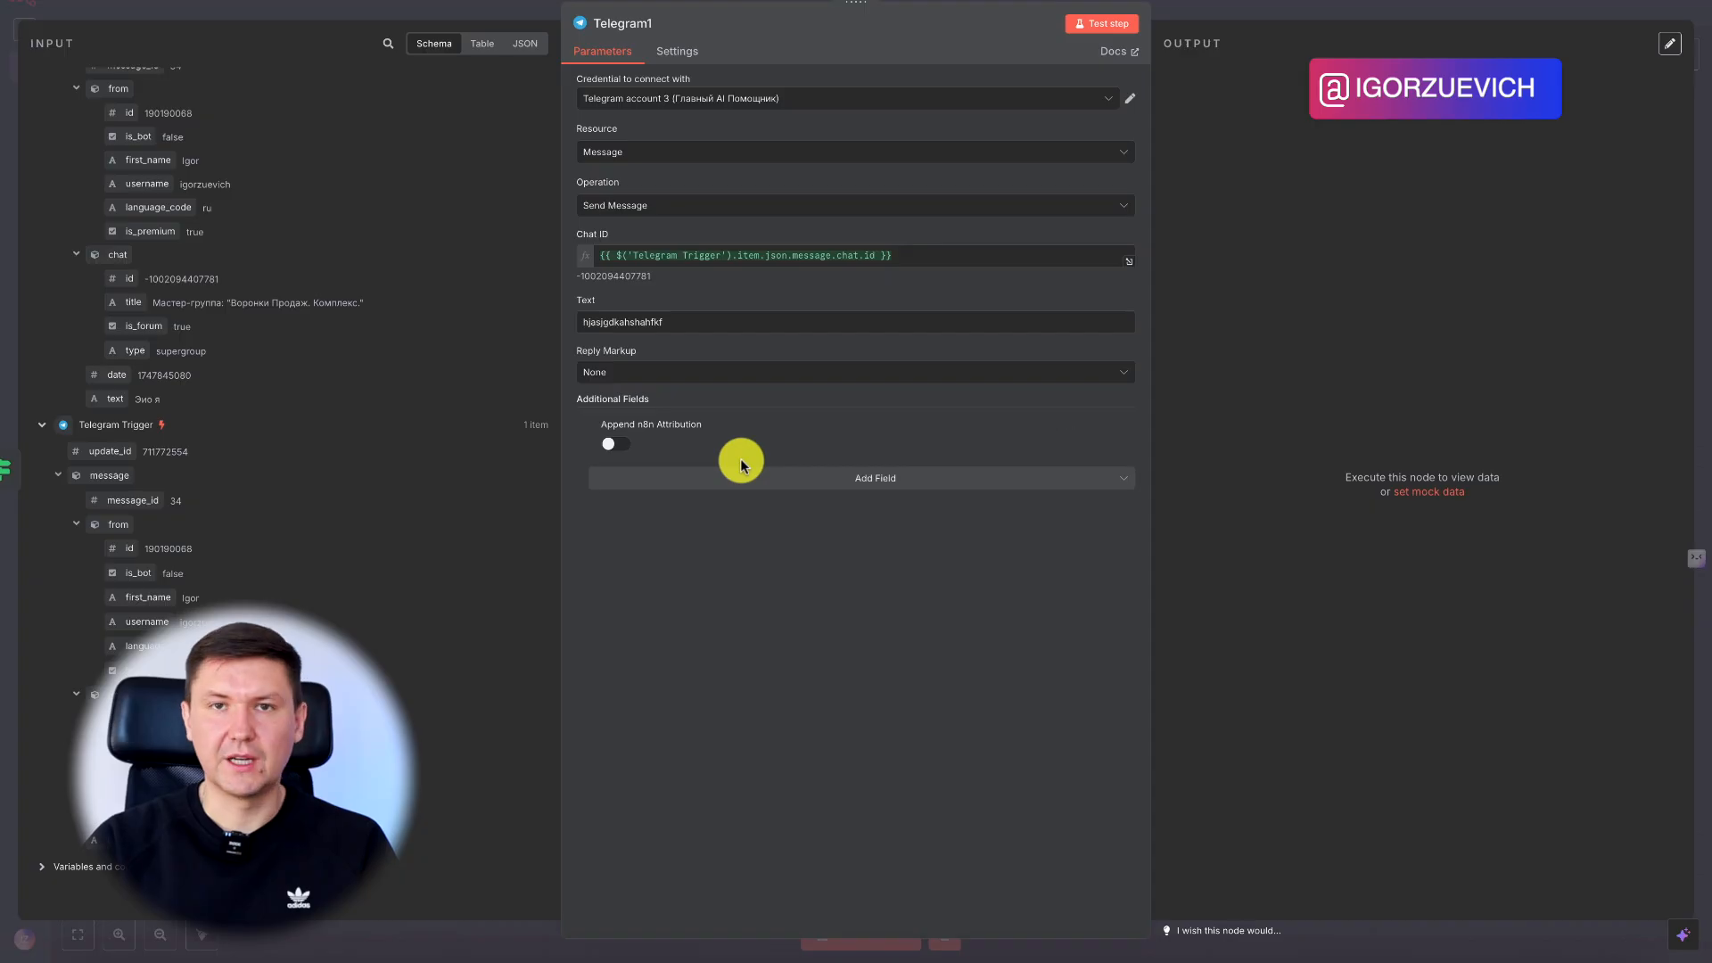
# Add the Reply To Message ID field and map it to the Telegram Trigger's message.message_id
pyautogui.click(881, 477)
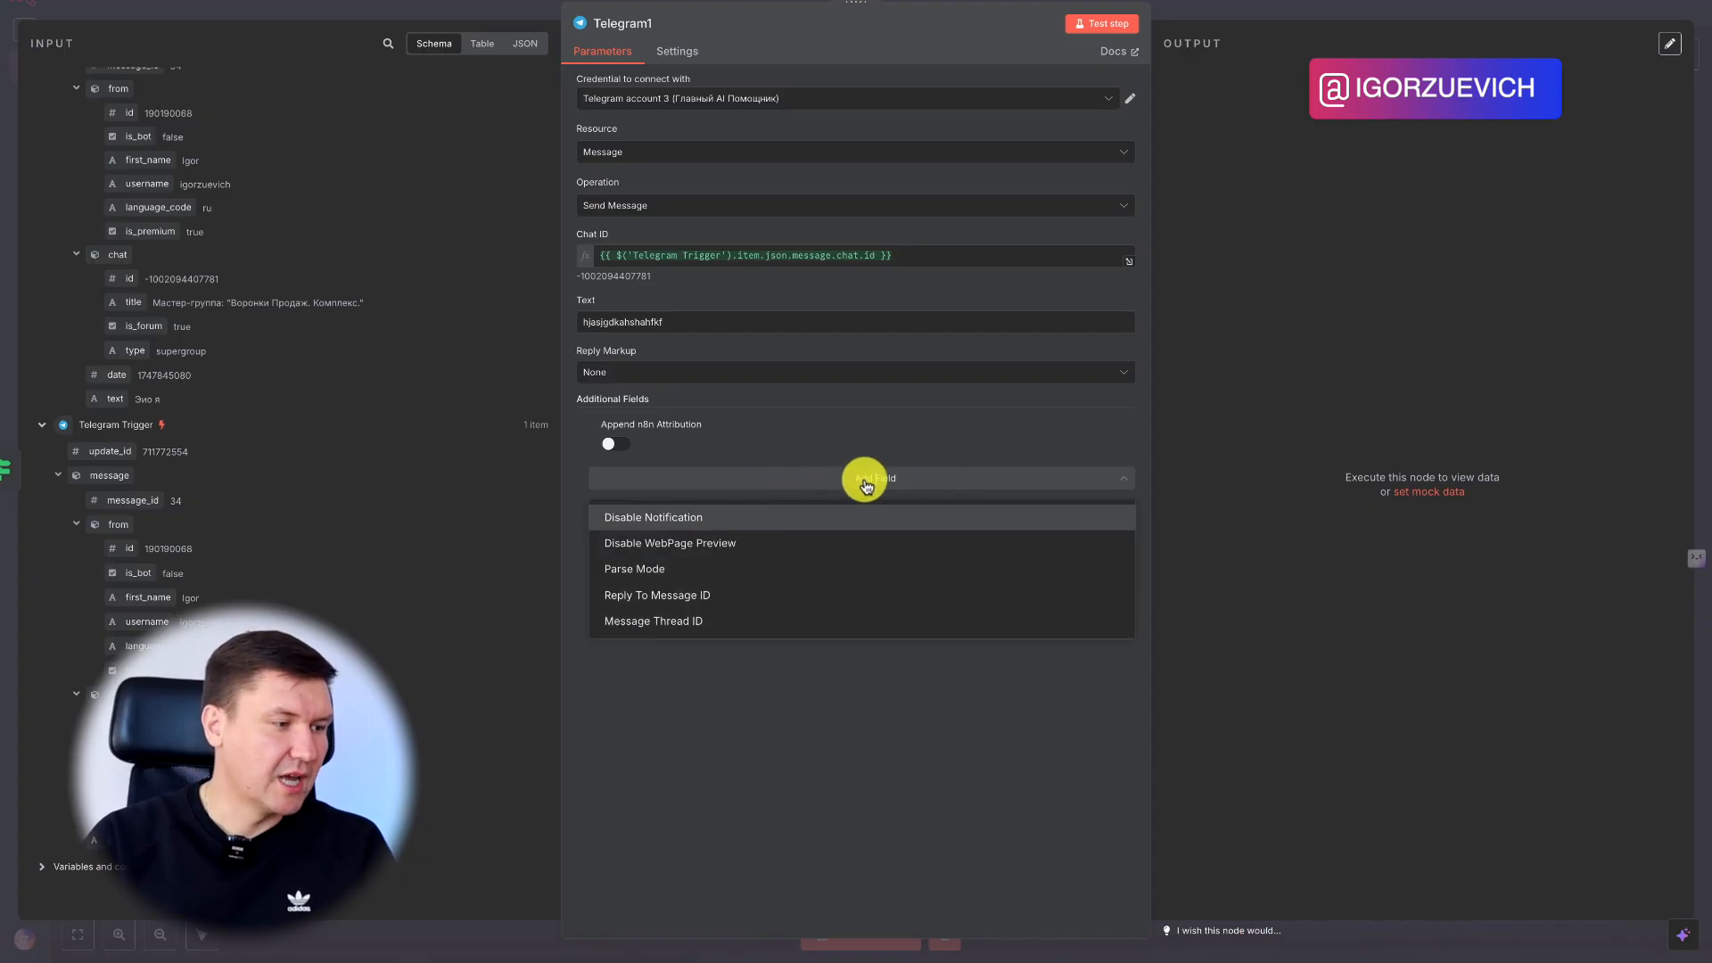
pyautogui.click(753, 596)
pyautogui.doubleClick(687, 496)
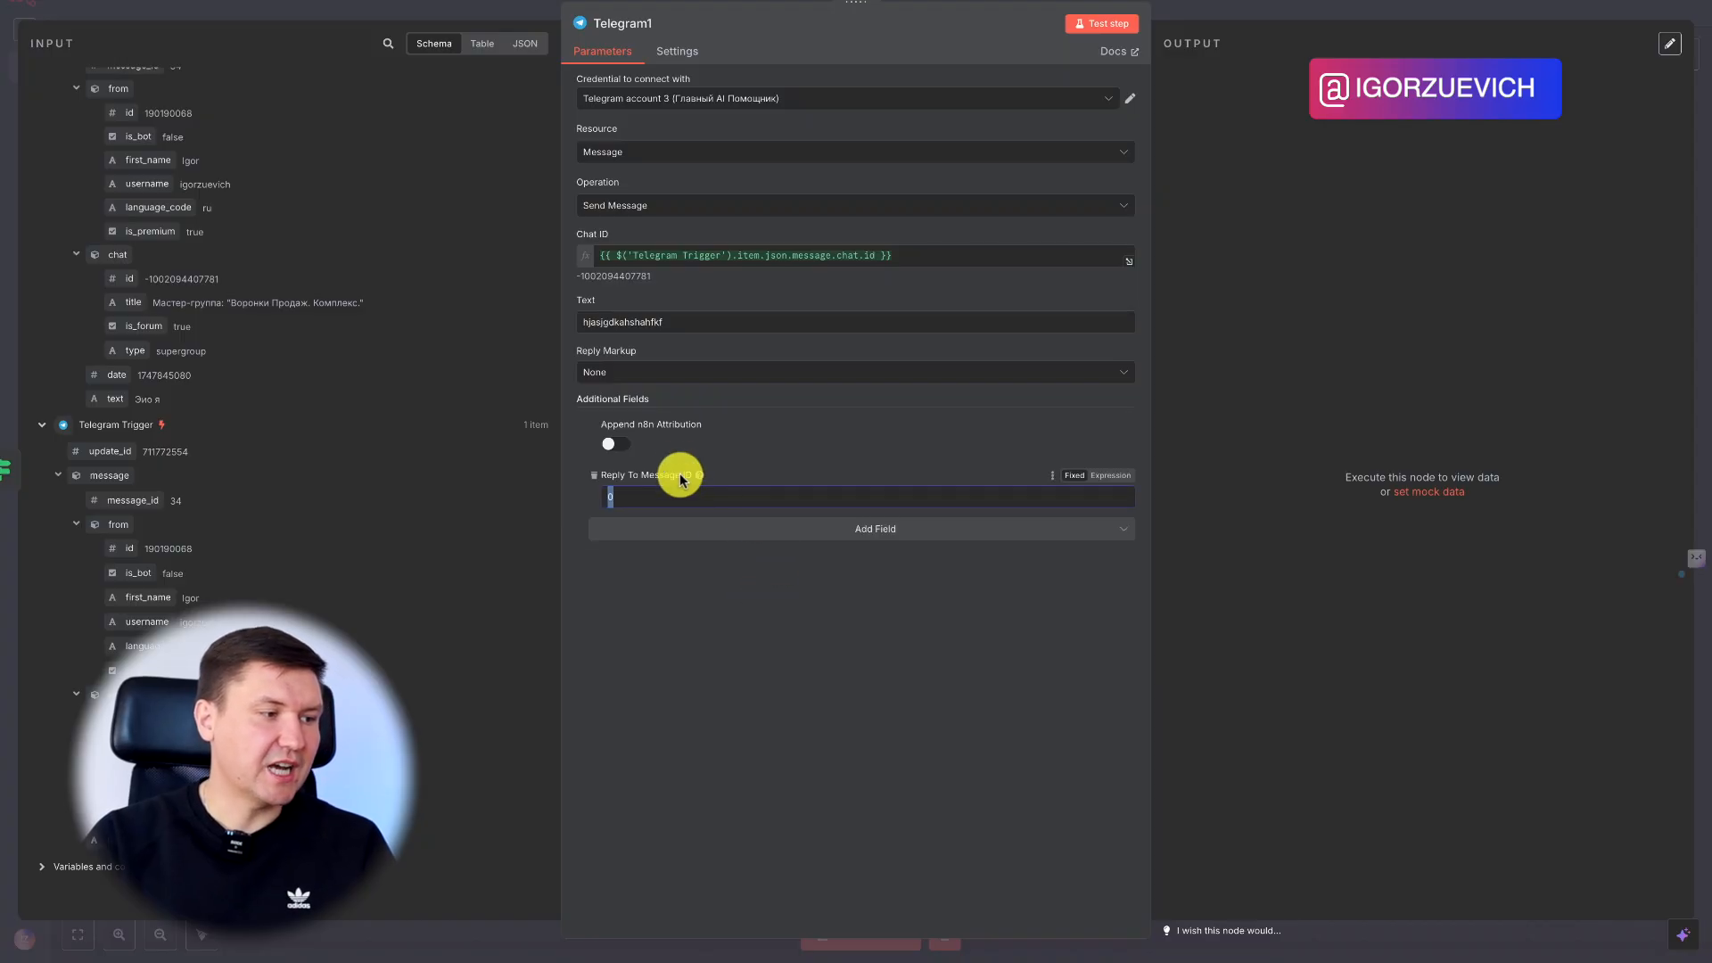
pyautogui.press('BackSpace')
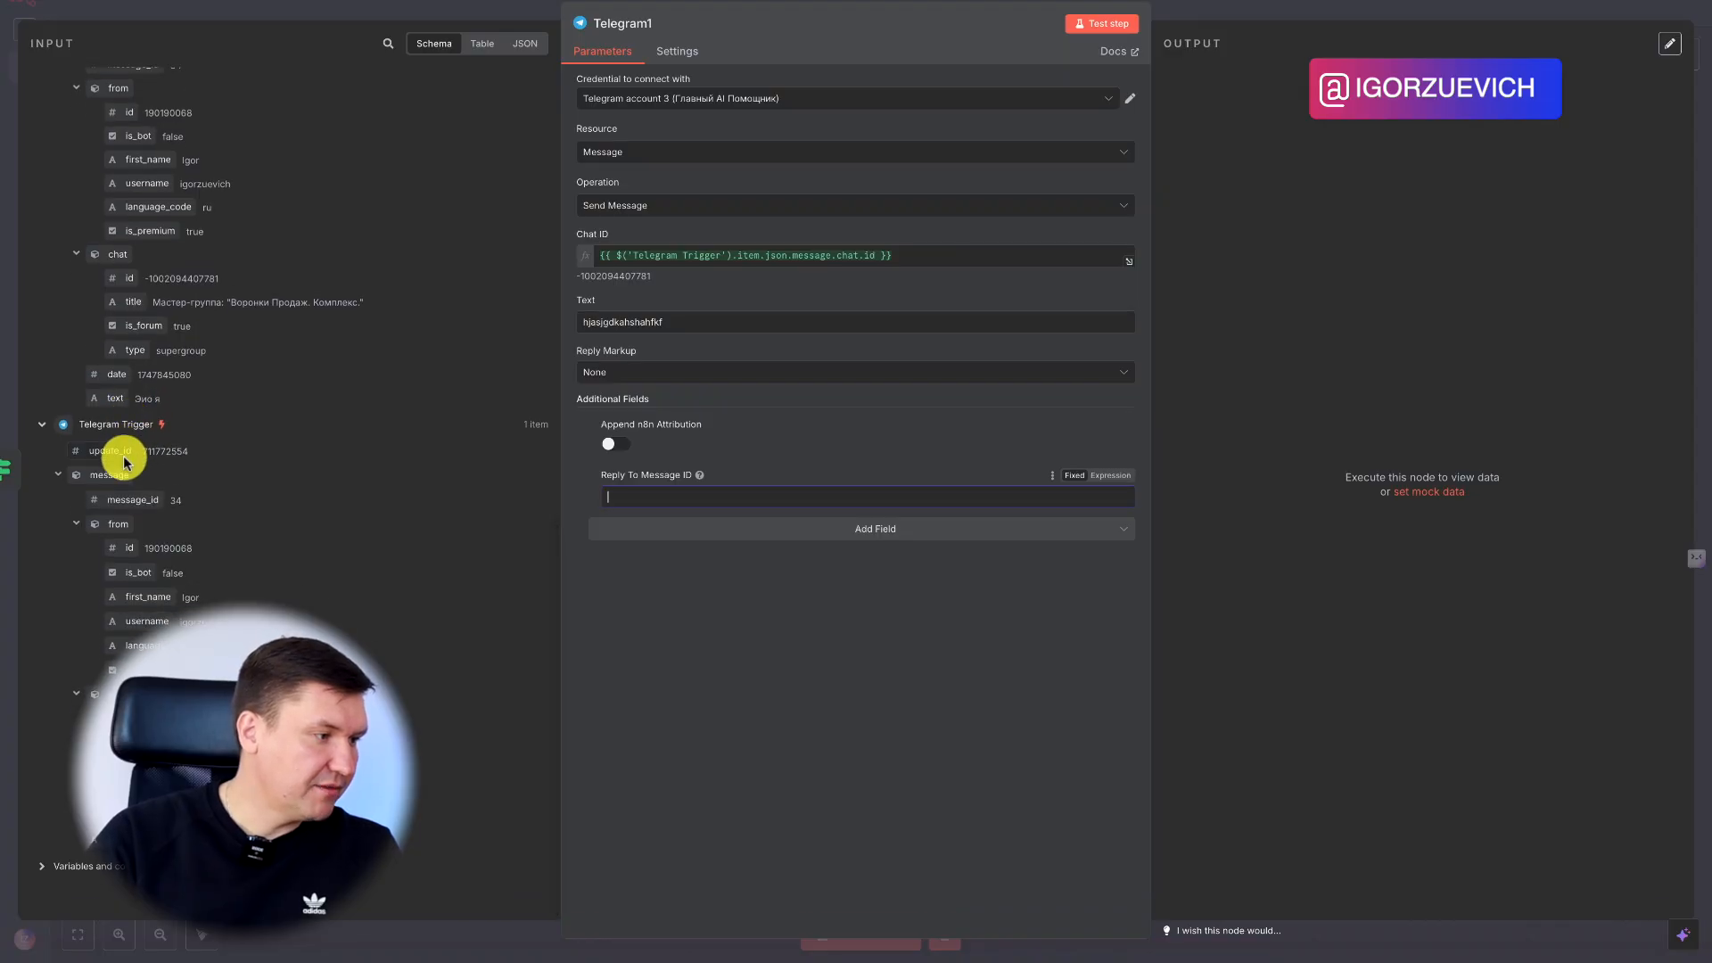
pyautogui.moveTo(134, 501); pyautogui.dragTo(682, 496)
pyautogui.click(859, 649)
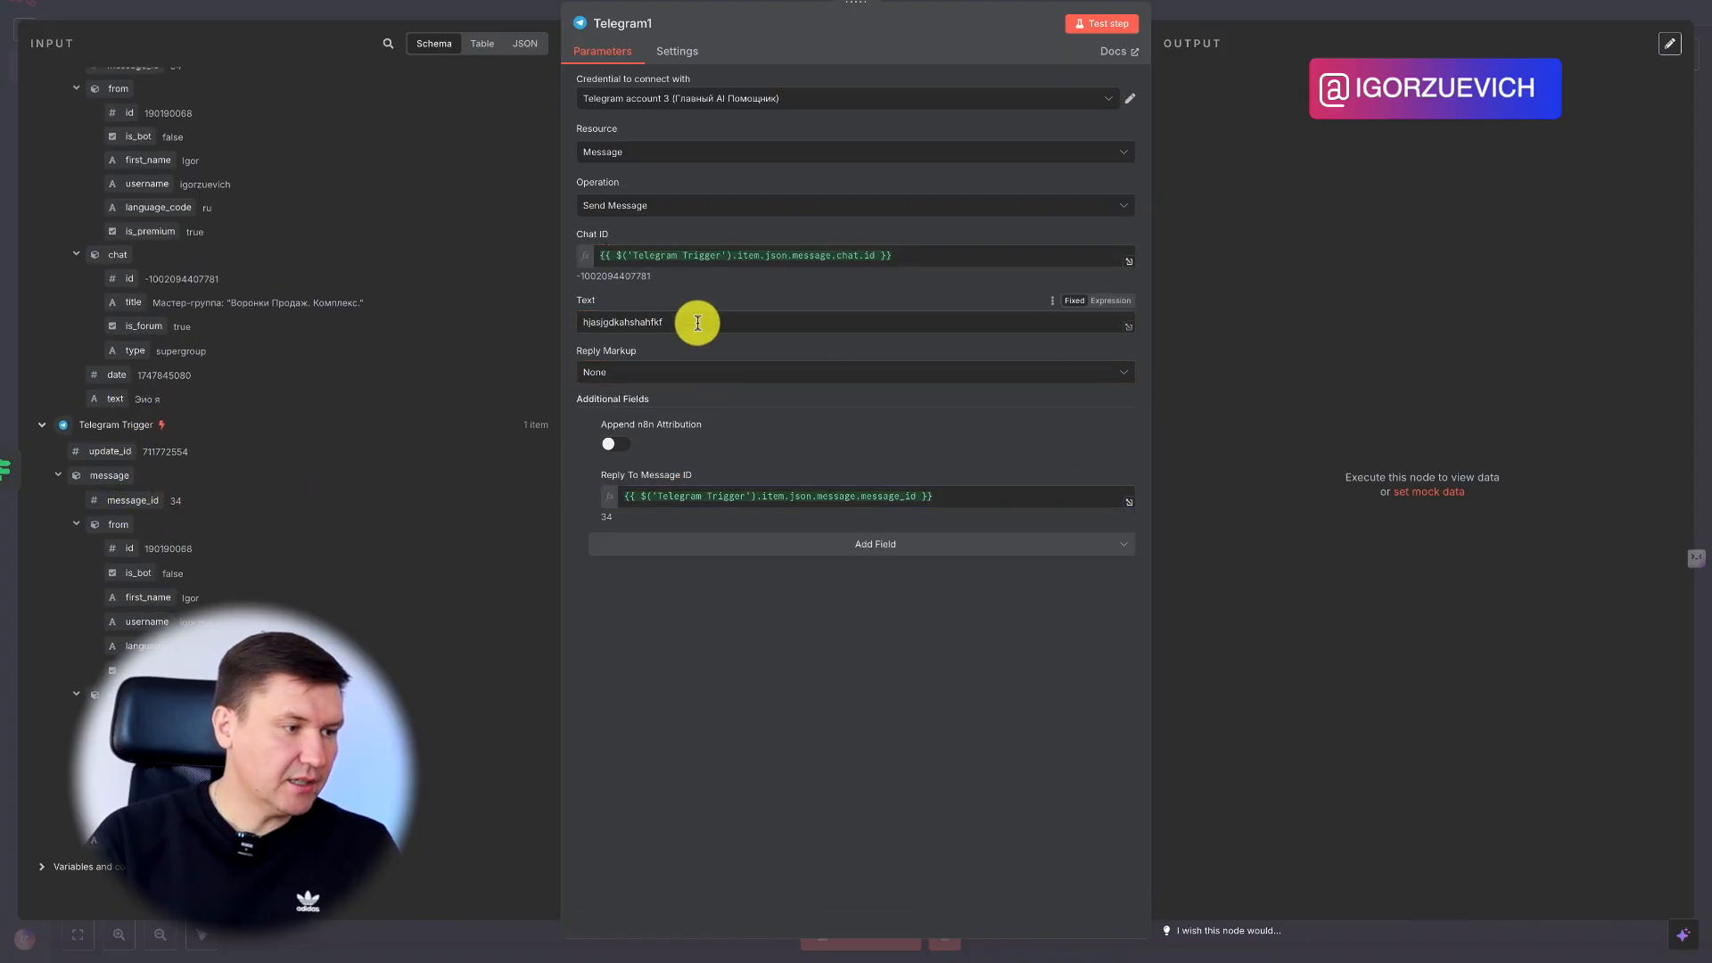
# Replace the message text with "Привет это ответ на сообщение" and test the Telegram step
pyautogui.click(1107, 26)
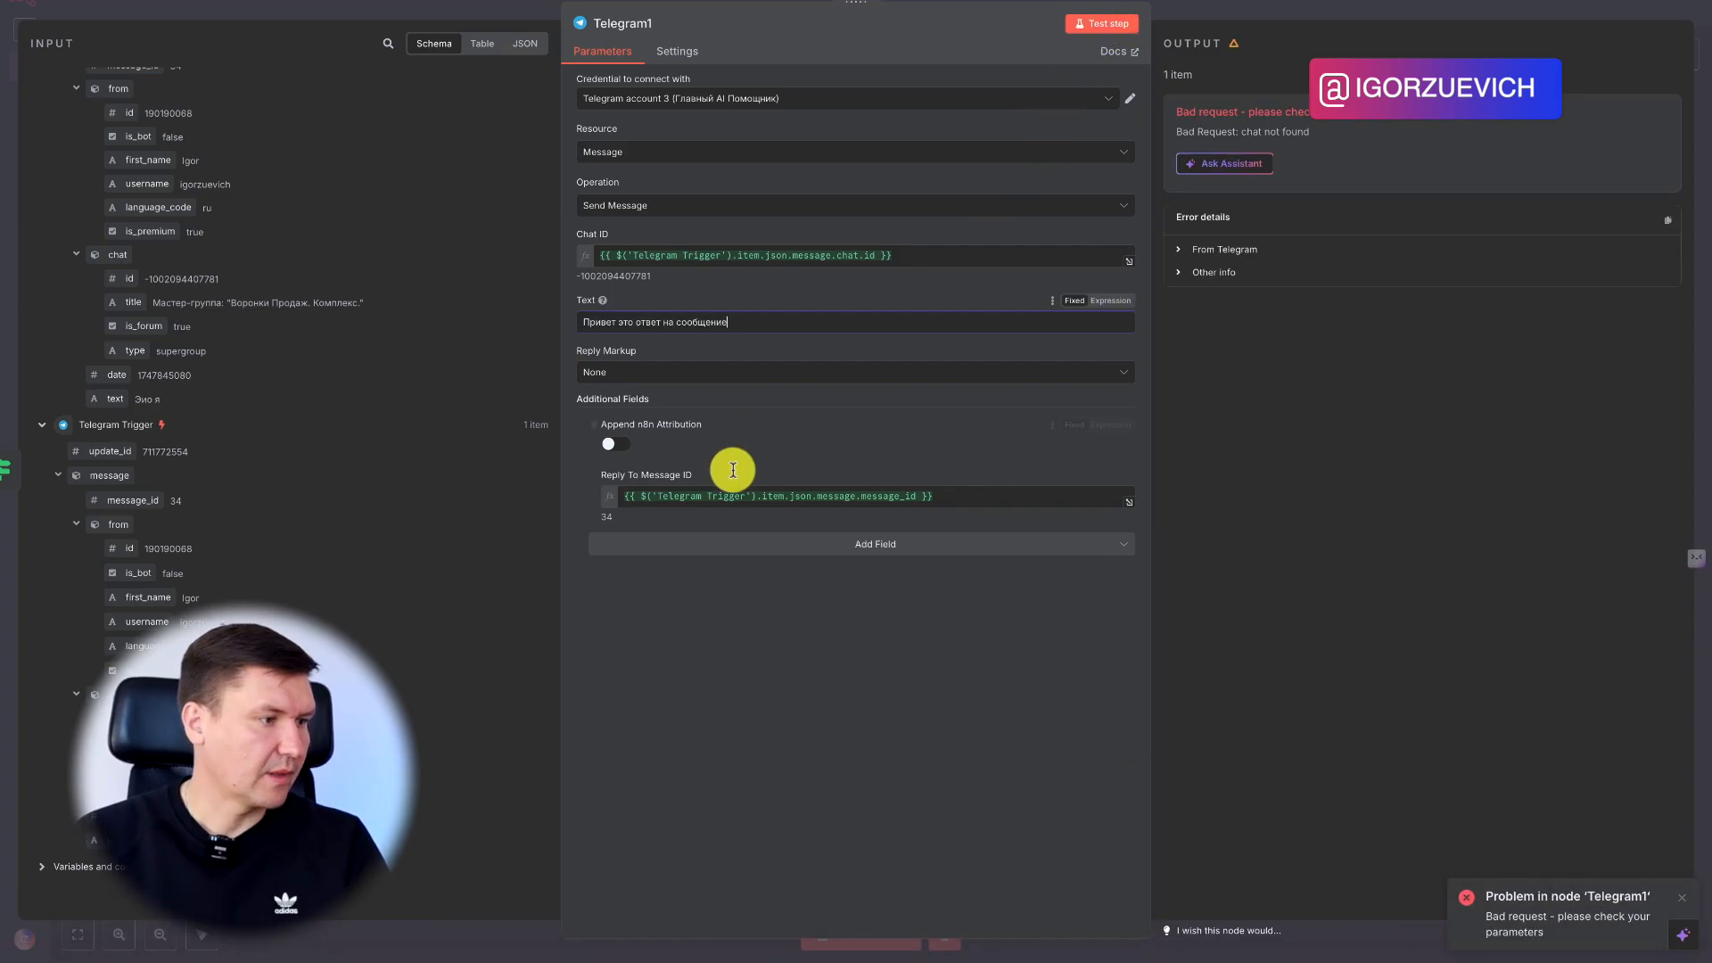
pyautogui.click(683, 663)
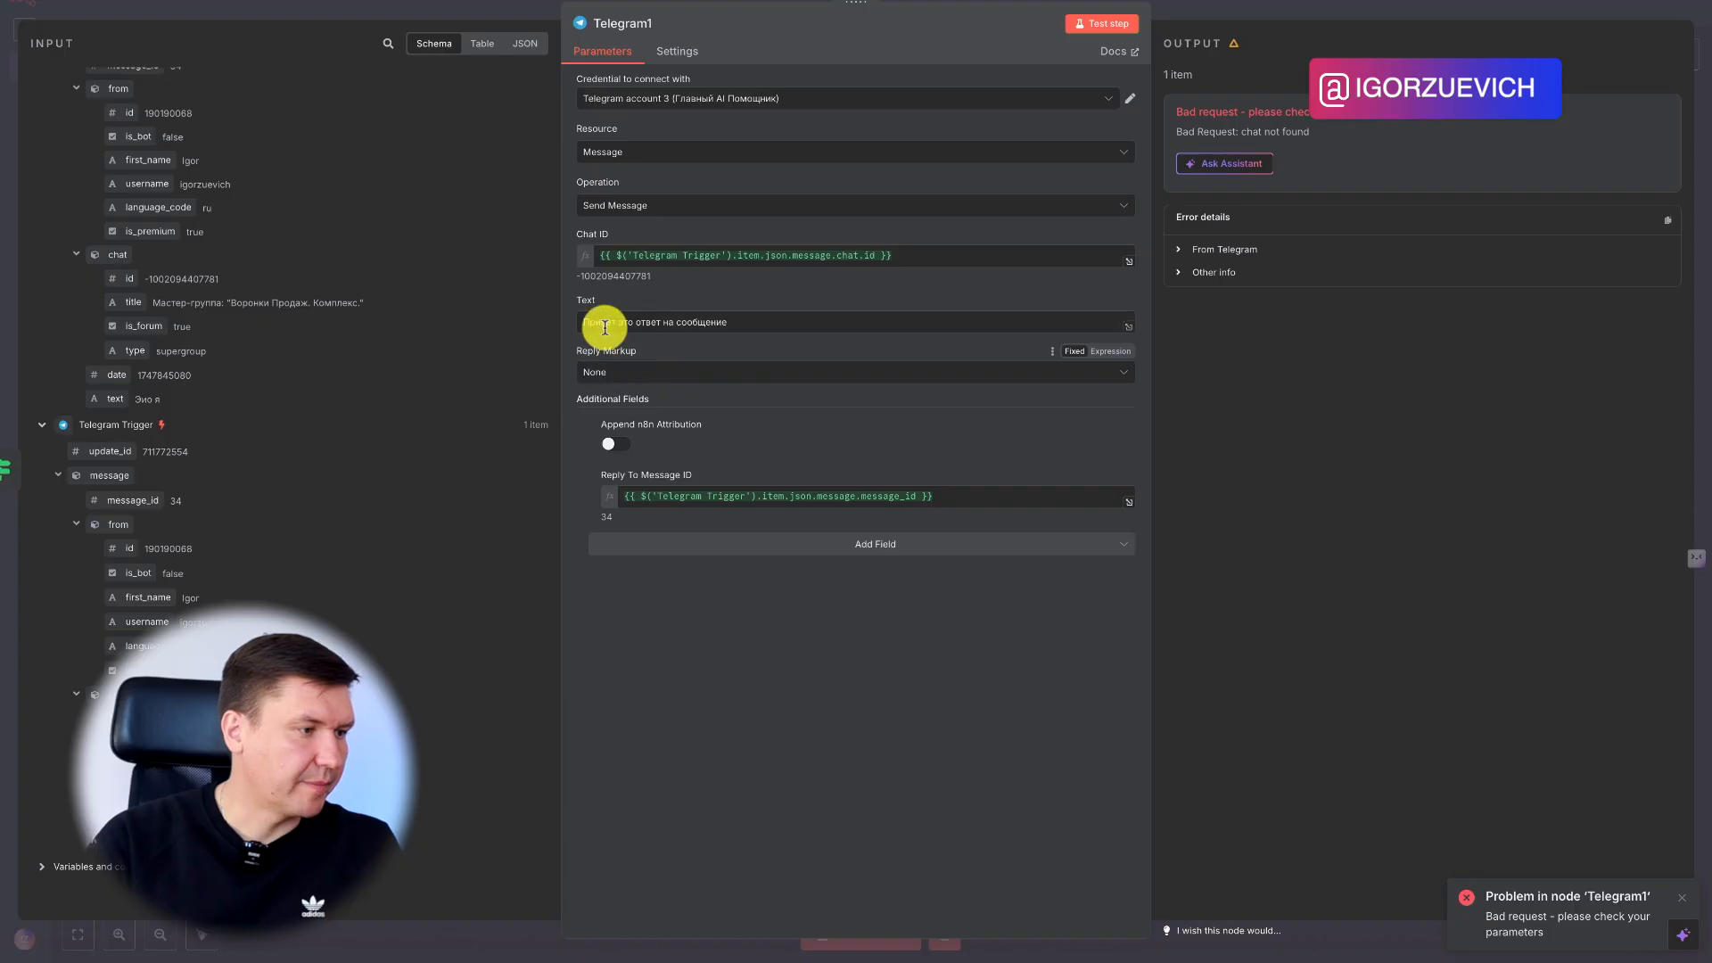
pyautogui.click(1104, 25)
# Switch the send-message node to the Voronki_Komples_bot Telegram credential and test the step again
pyautogui.click(757, 103)
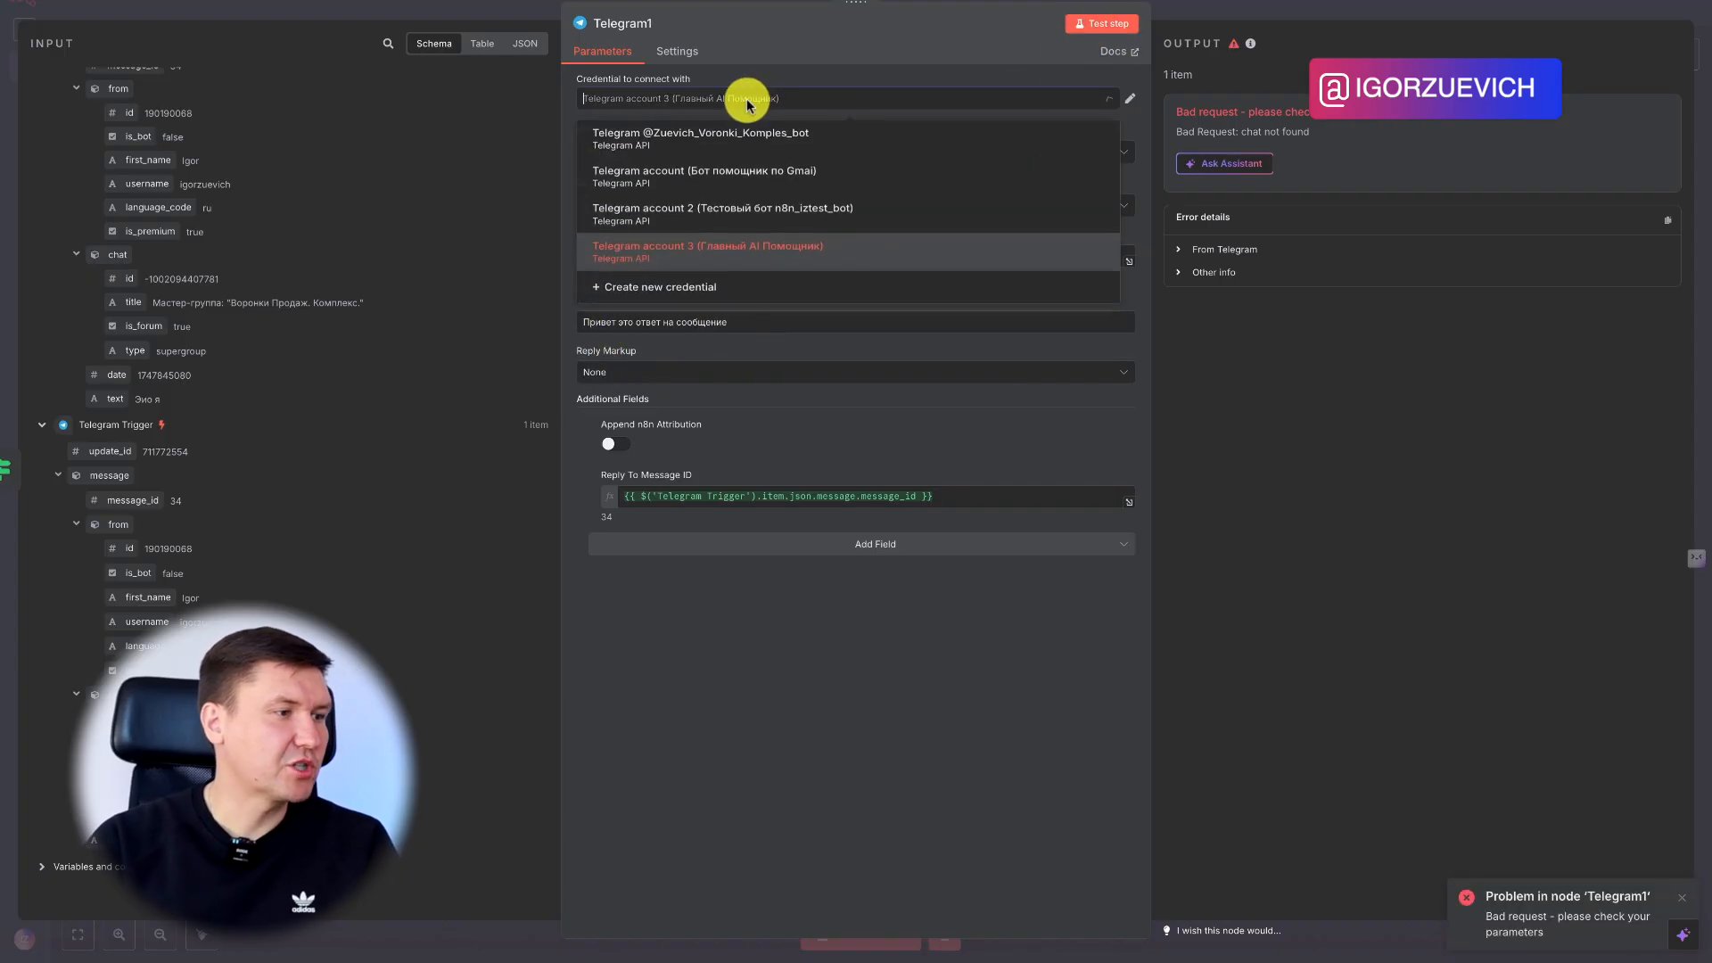
pyautogui.click(711, 143)
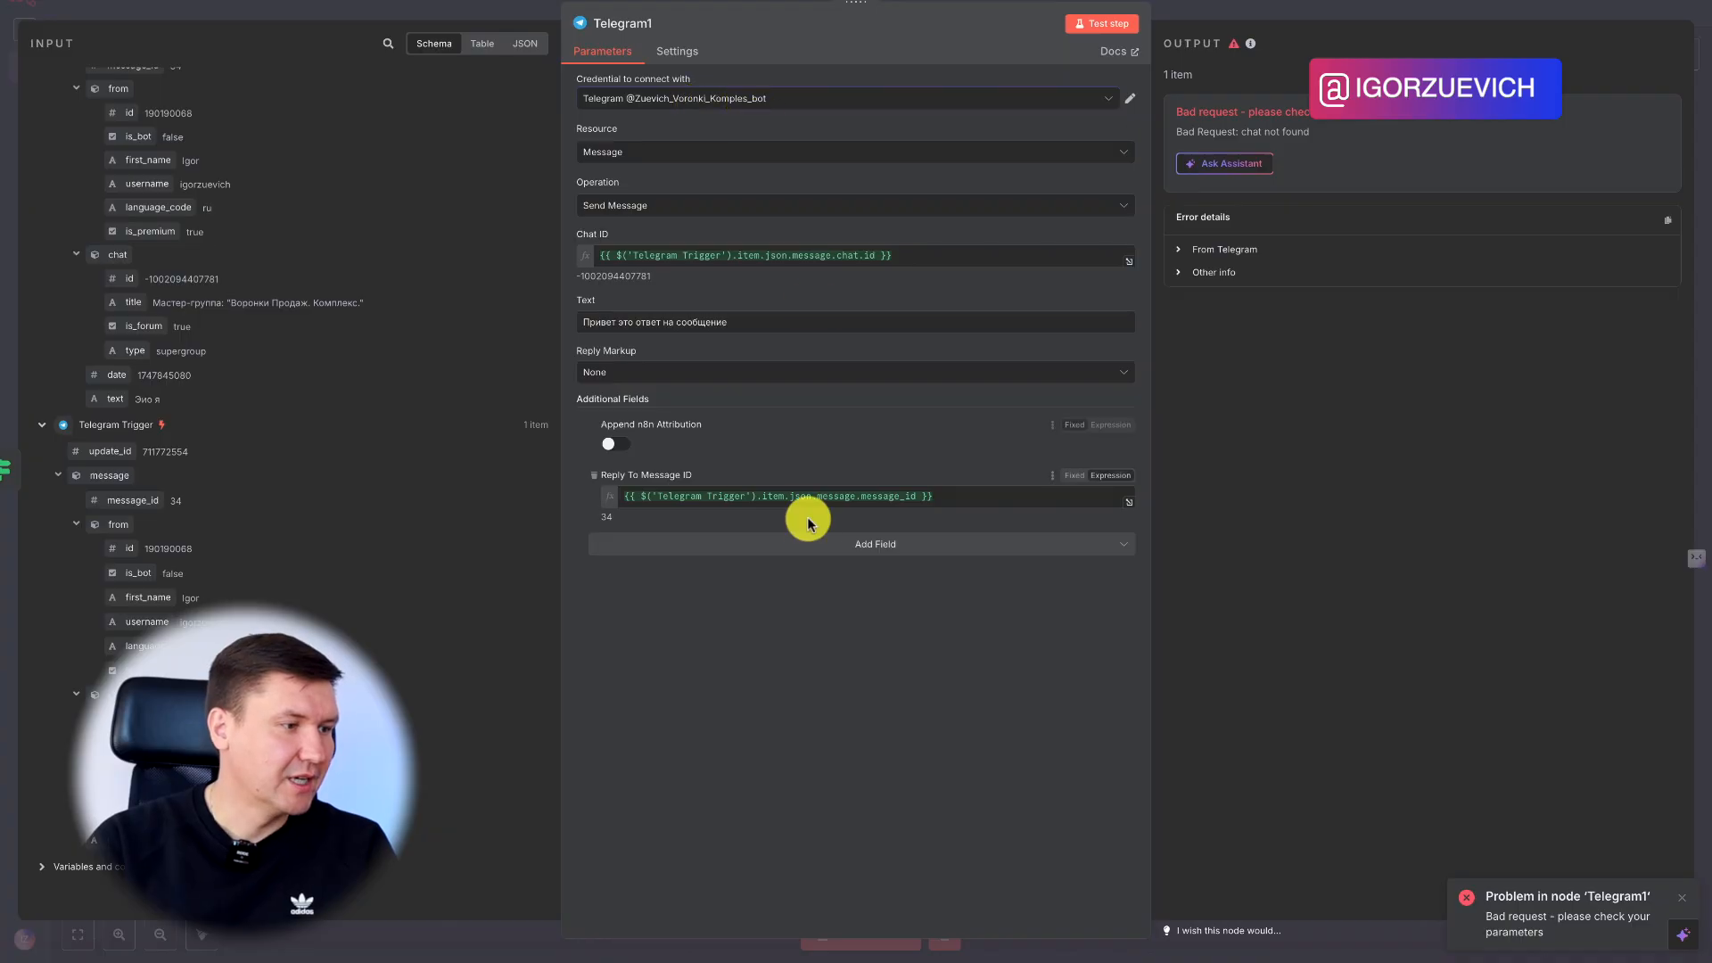
pyautogui.click(1090, 26)
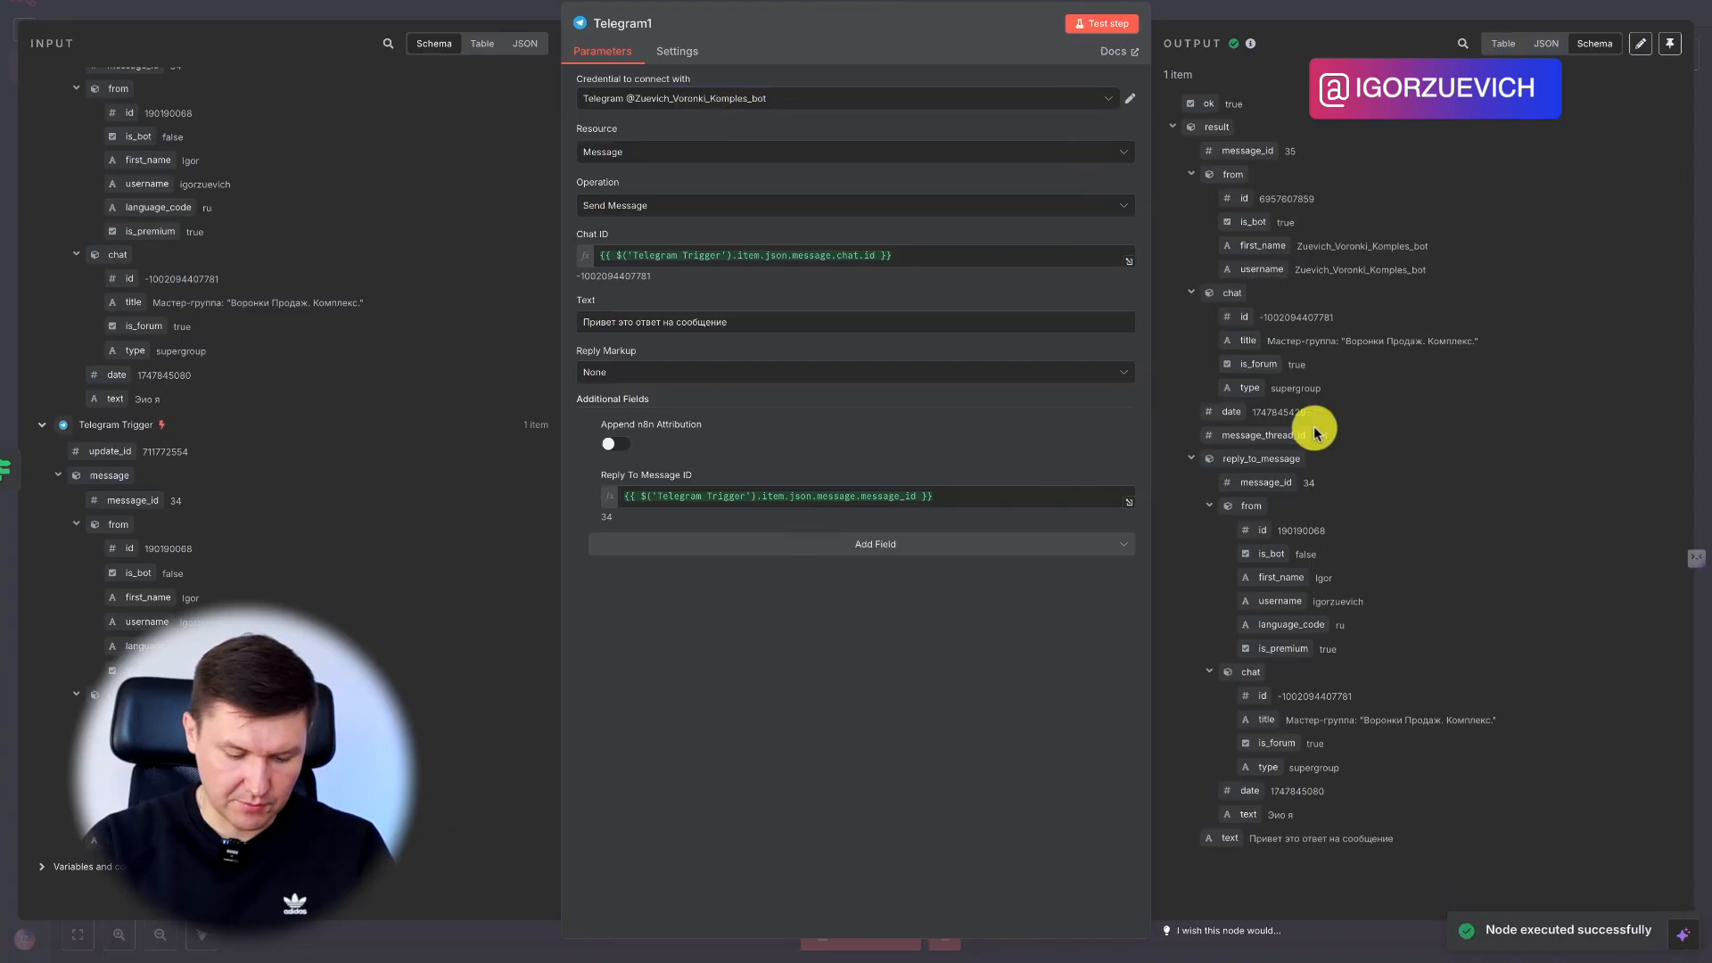
# Check the bot's reply in the Telegram group, return to n8n and close the send-message node
pyautogui.click(1200, 932)
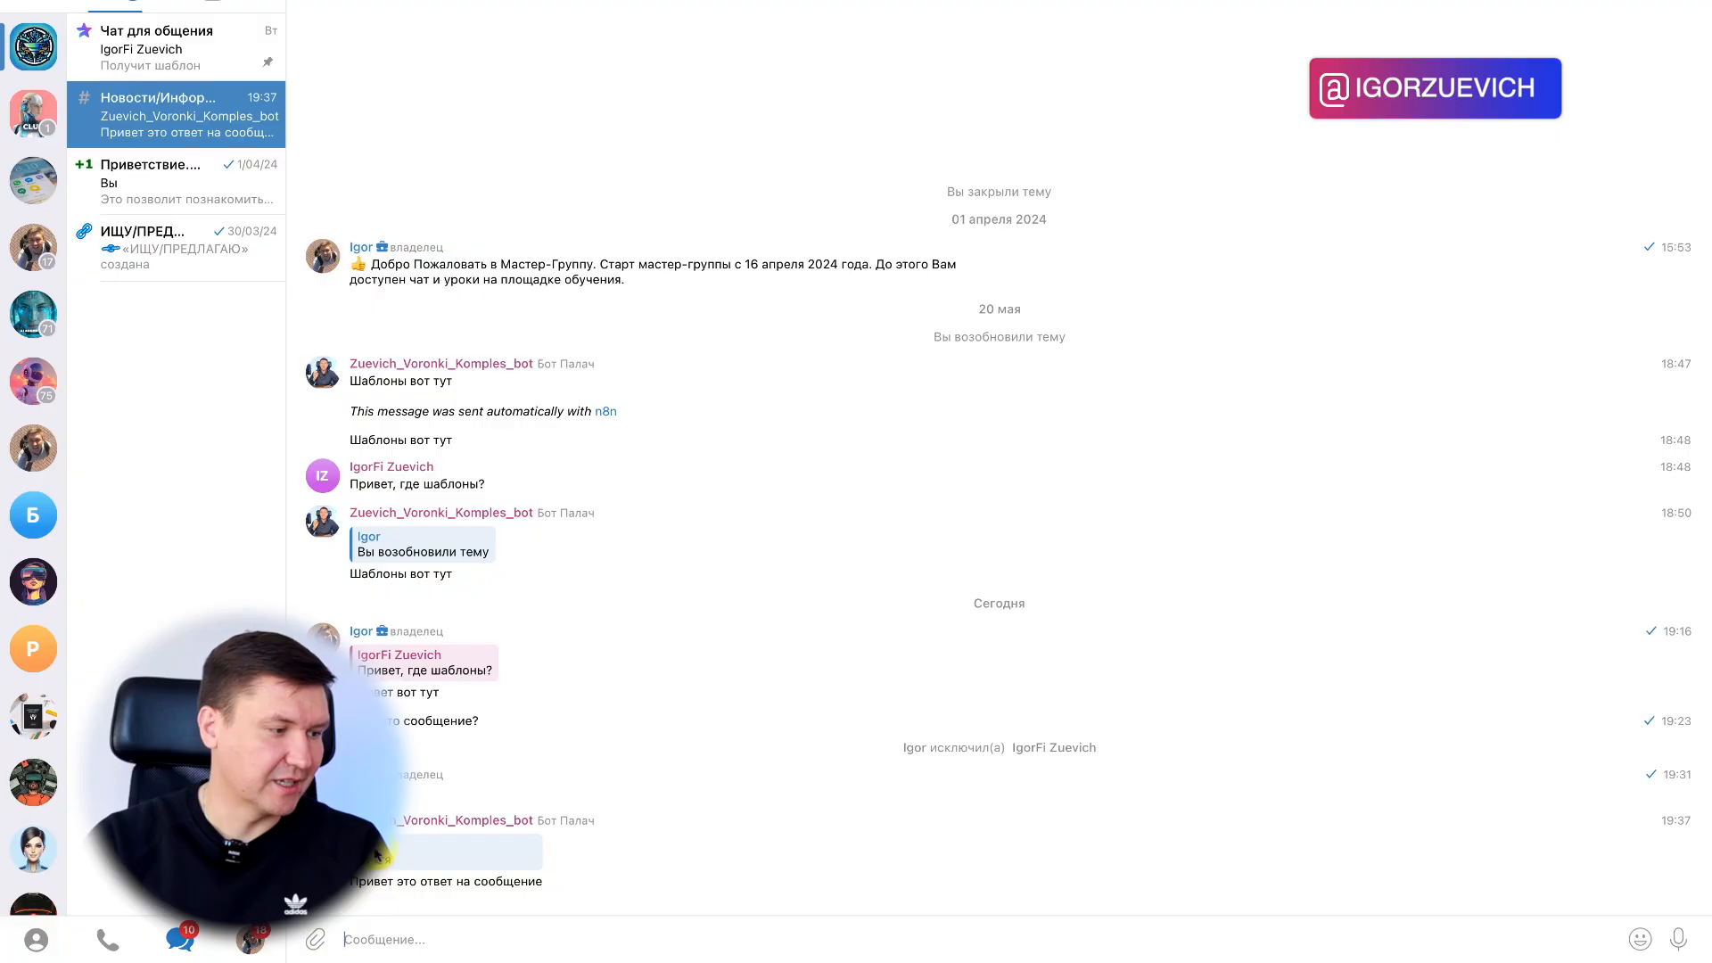
pyautogui.moveTo(615, 959)
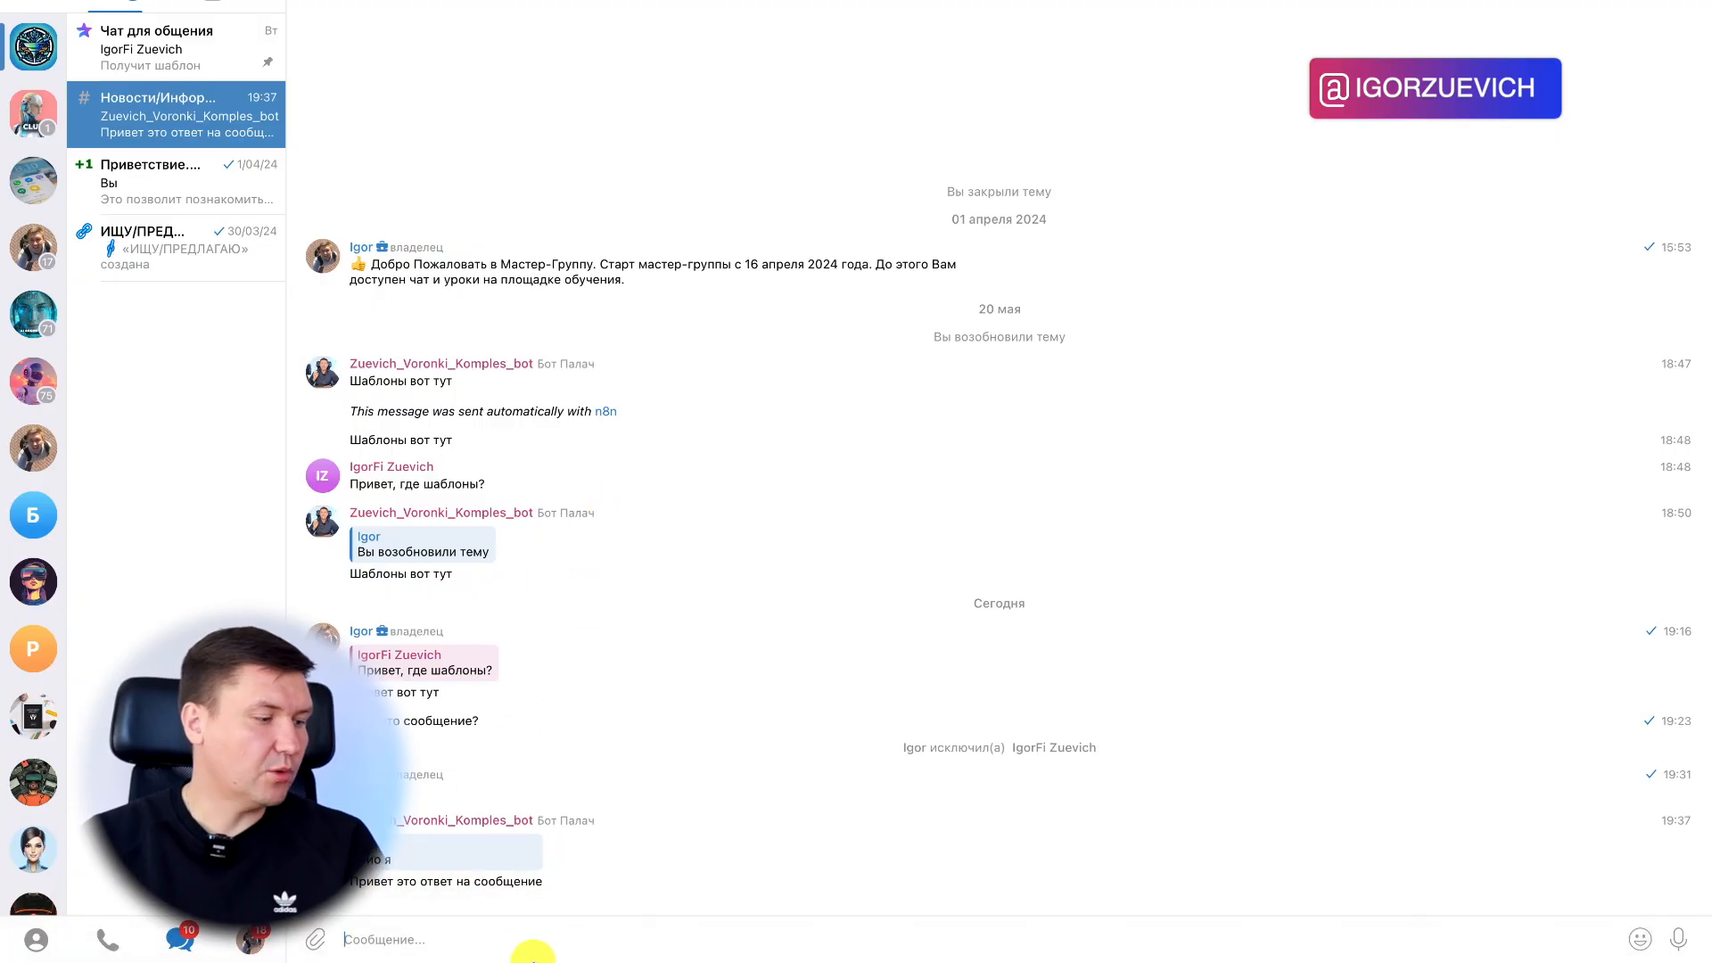
pyautogui.moveTo(532, 959)
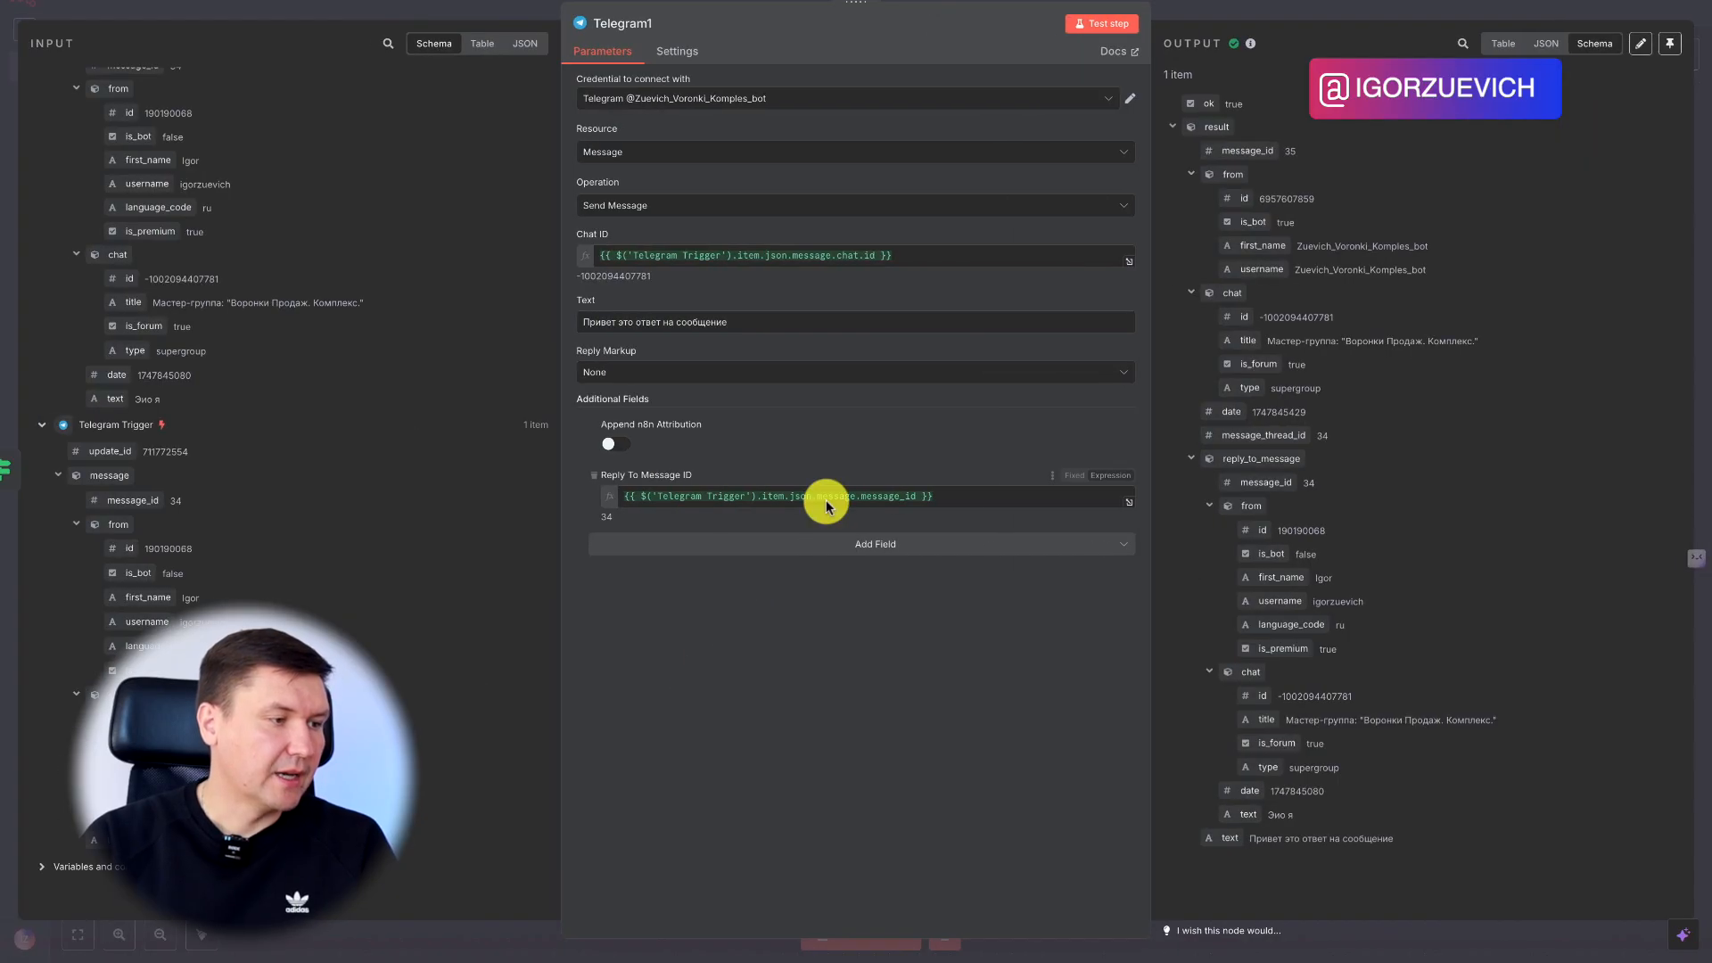
pyautogui.click(1233, 4)
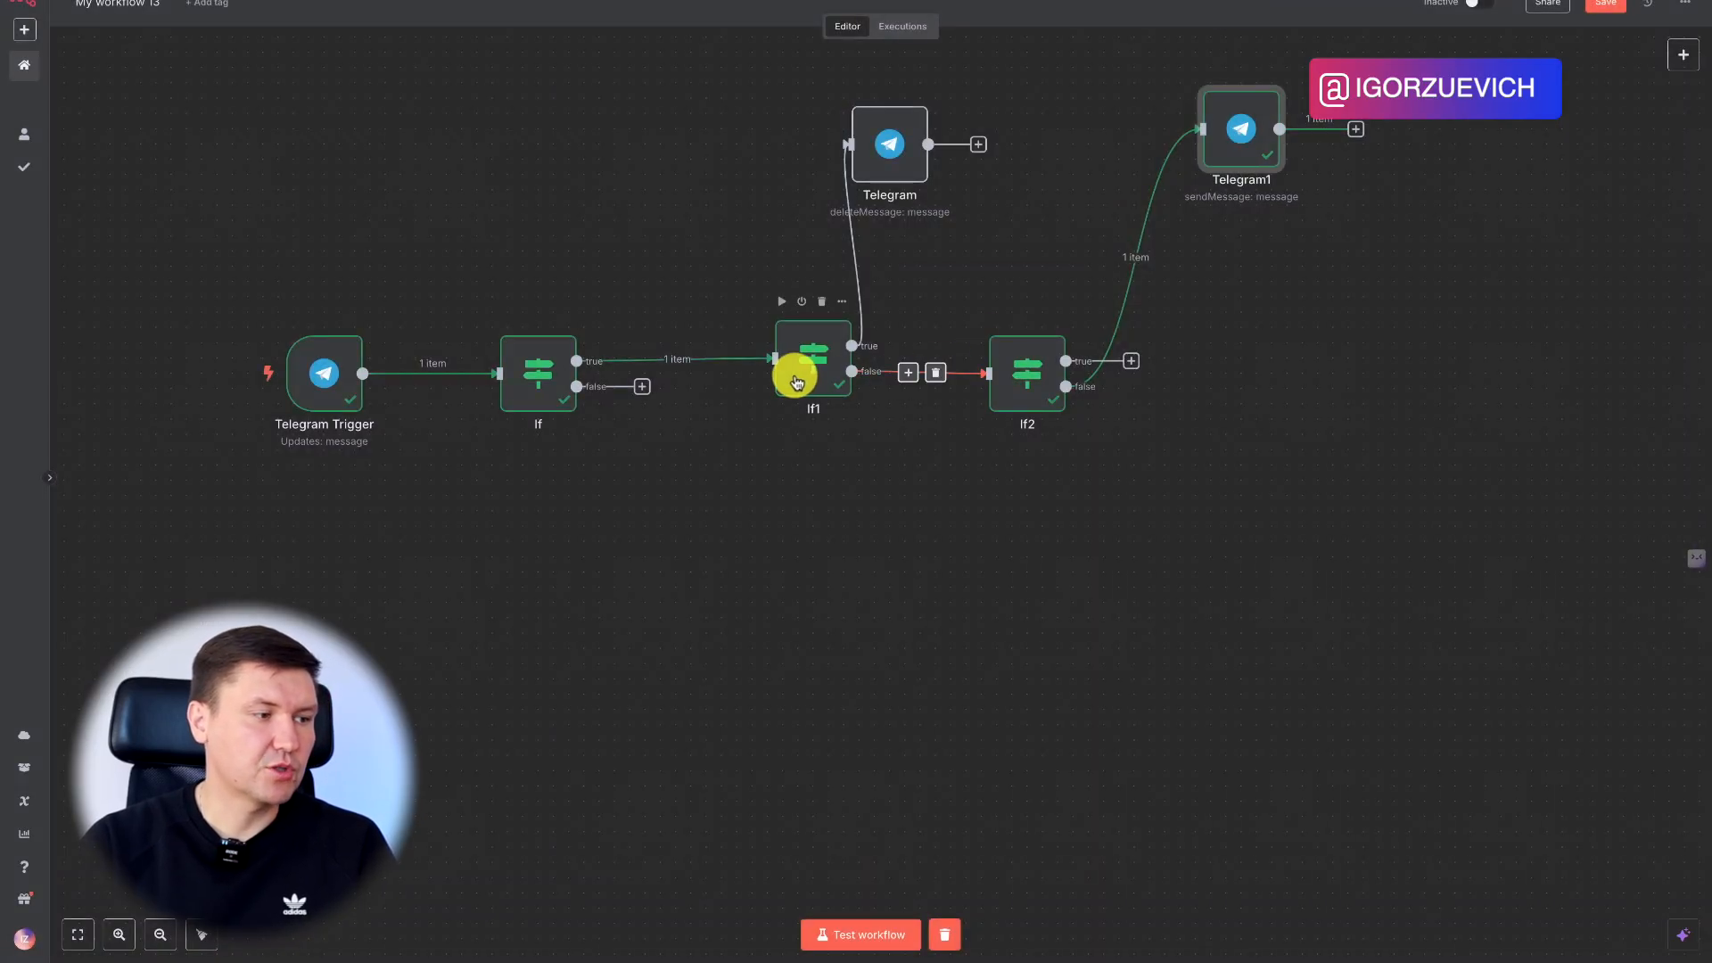
# Shift the second If node away from the third and insert a Postgres "Insert rows in a table" node on the connection between them
pyautogui.moveTo(792, 370); pyautogui.dragTo(749, 381)
pyautogui.moveTo(888, 375)
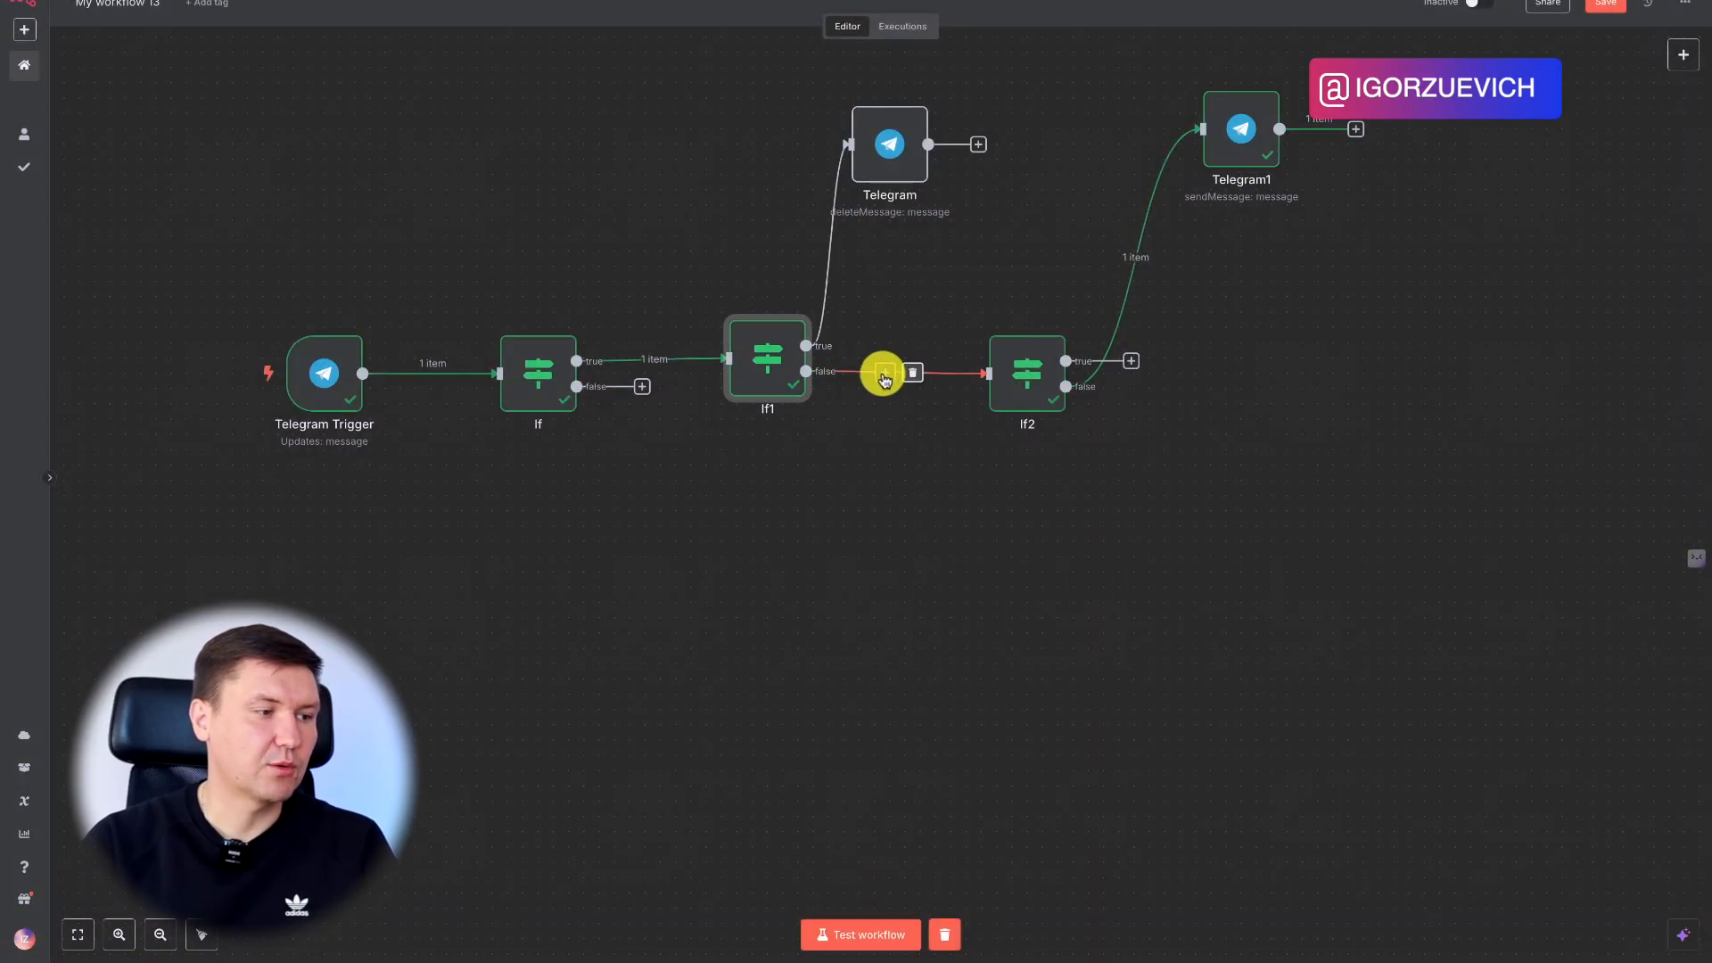
pyautogui.click(884, 373)
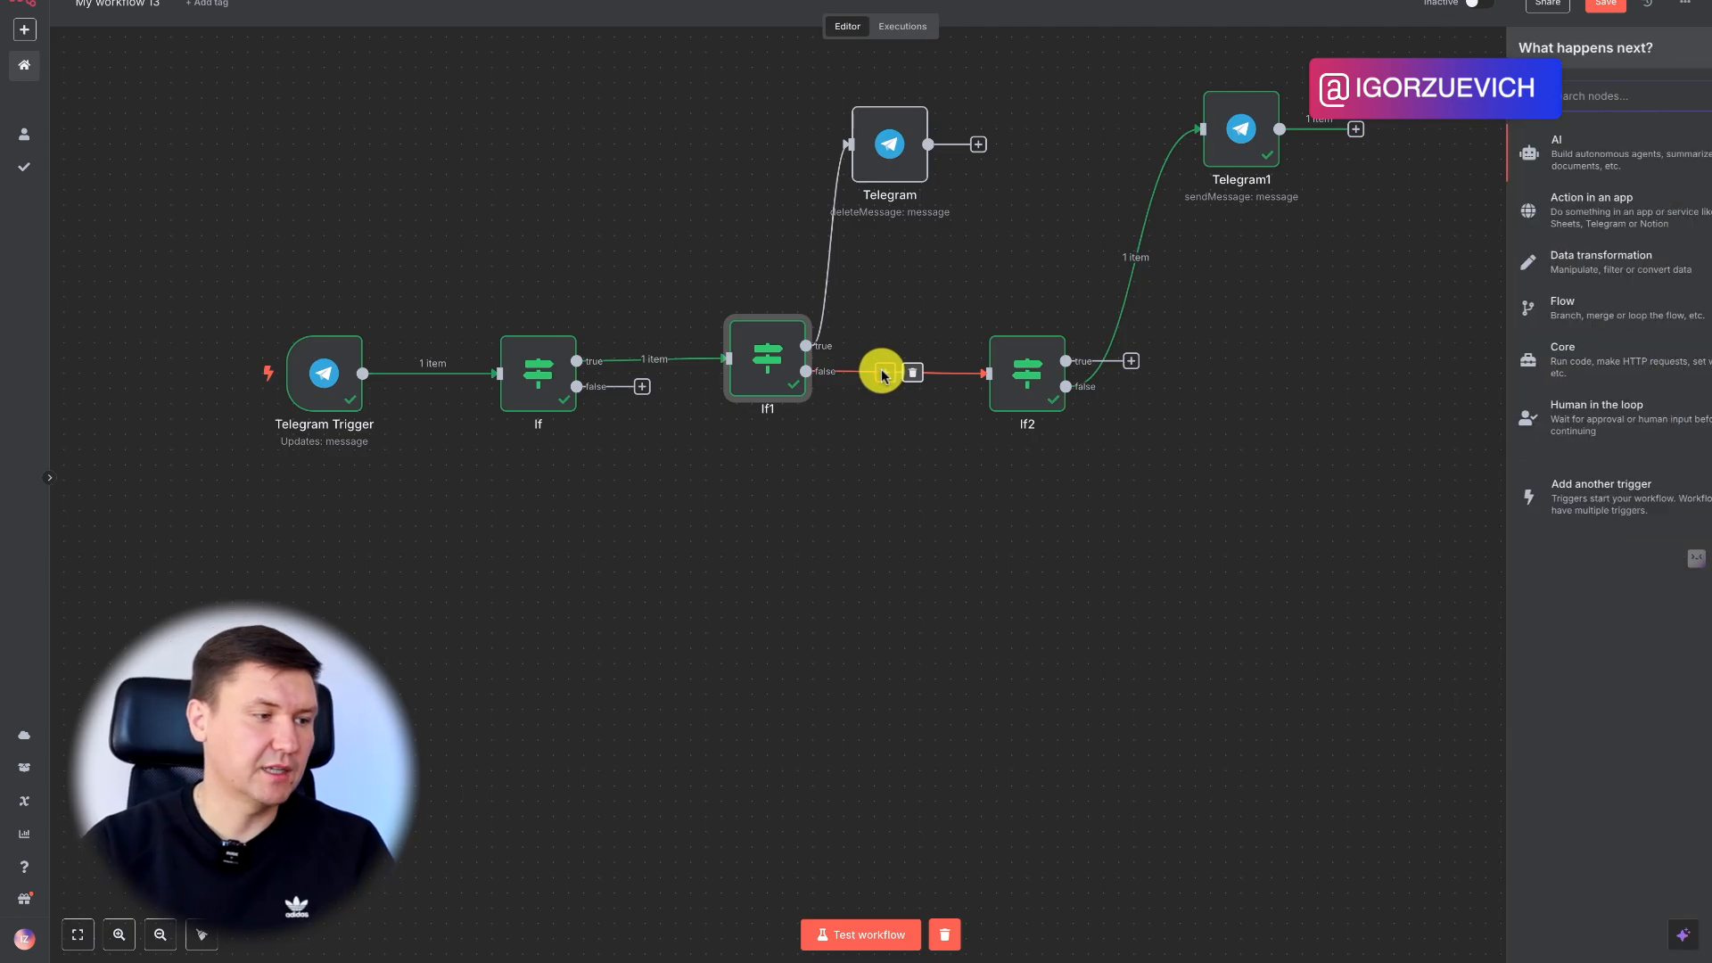
pyautogui.write('ш')
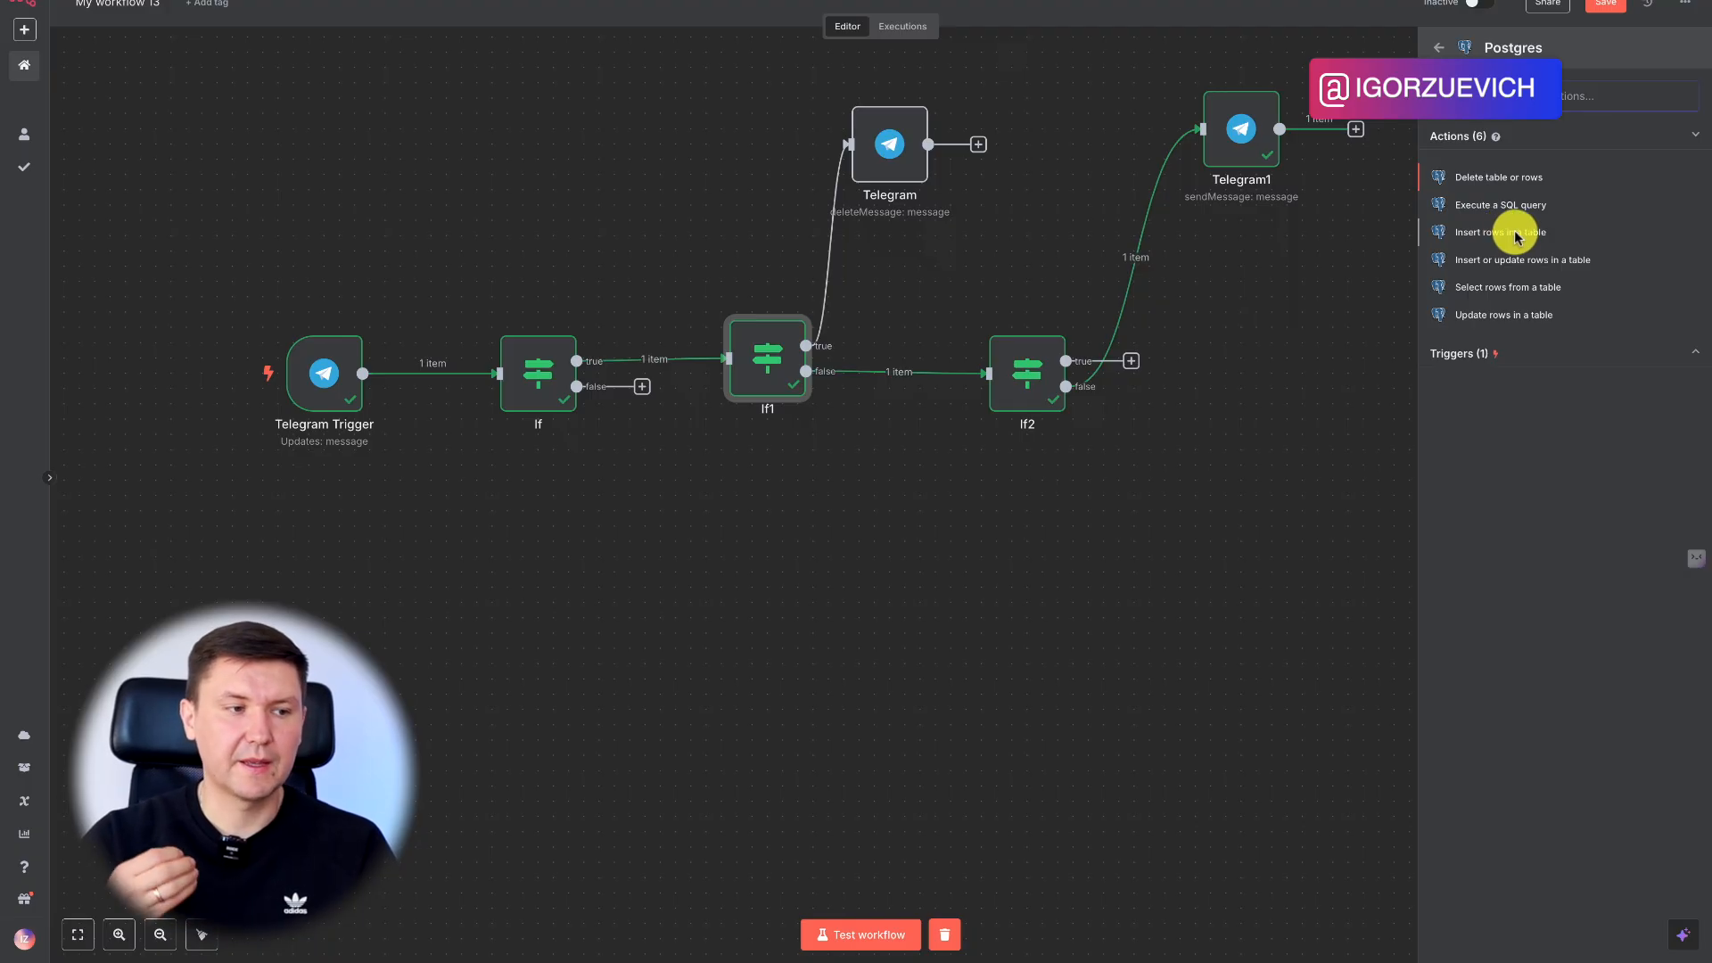
pyautogui.click(1516, 234)
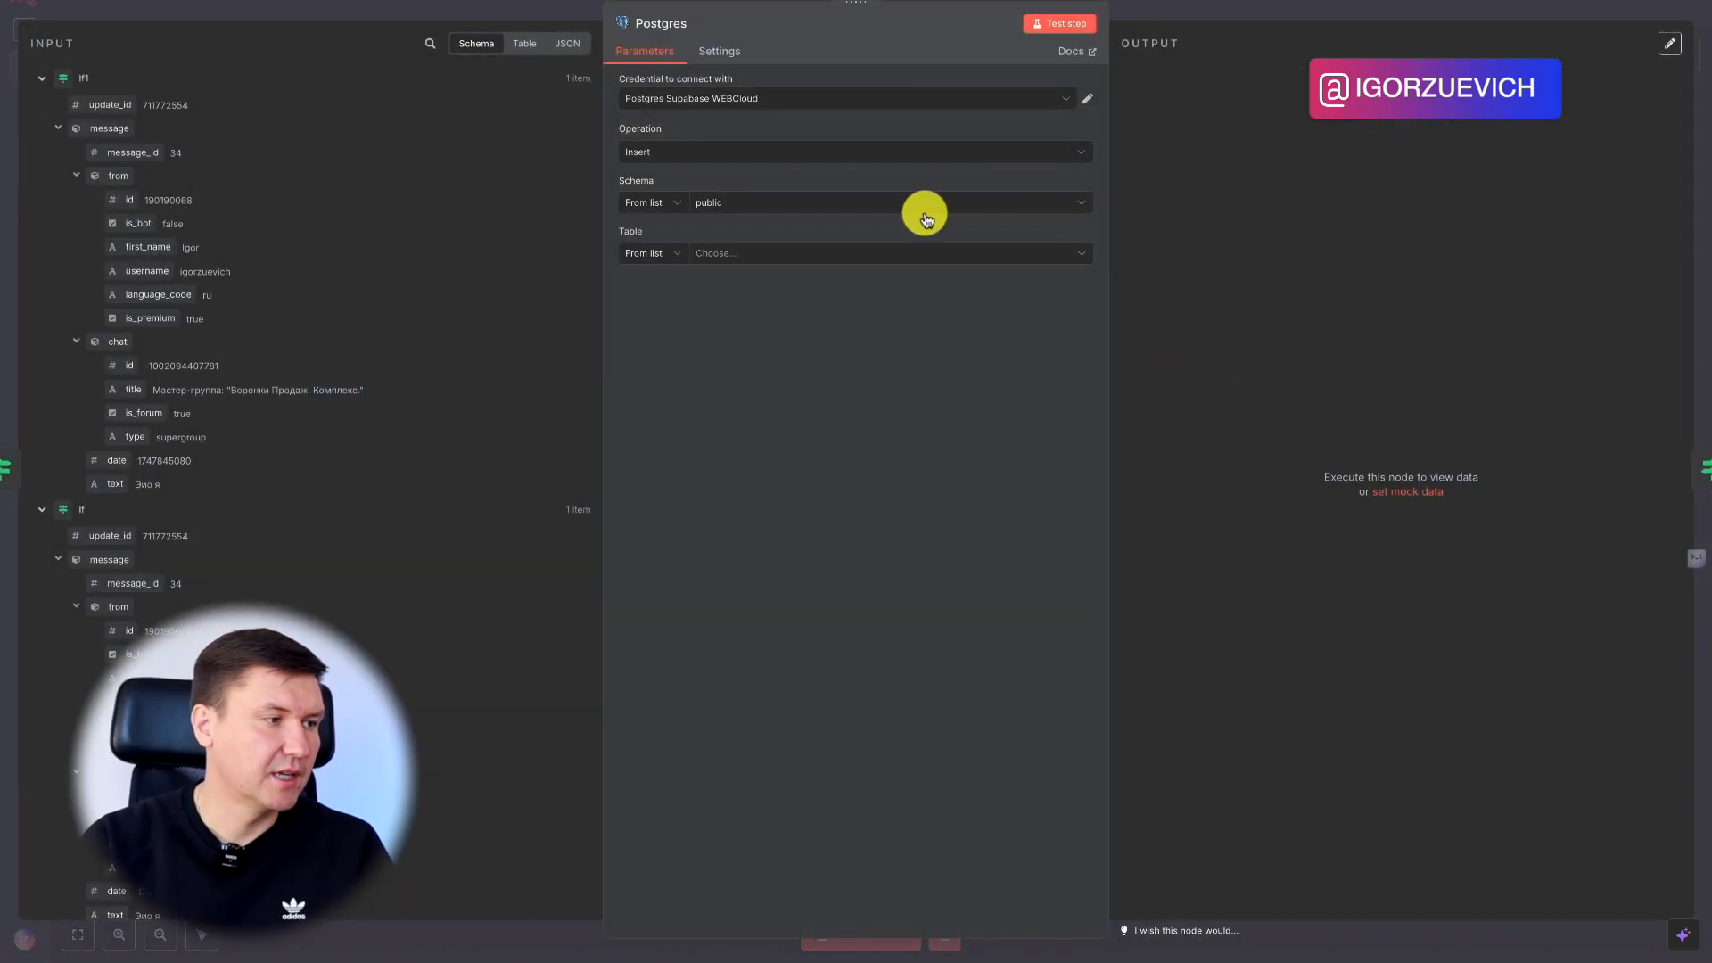
# View the Postgres node's available credentials, close the node and align it on the line between the second and third If nodes
pyautogui.click(753, 100)
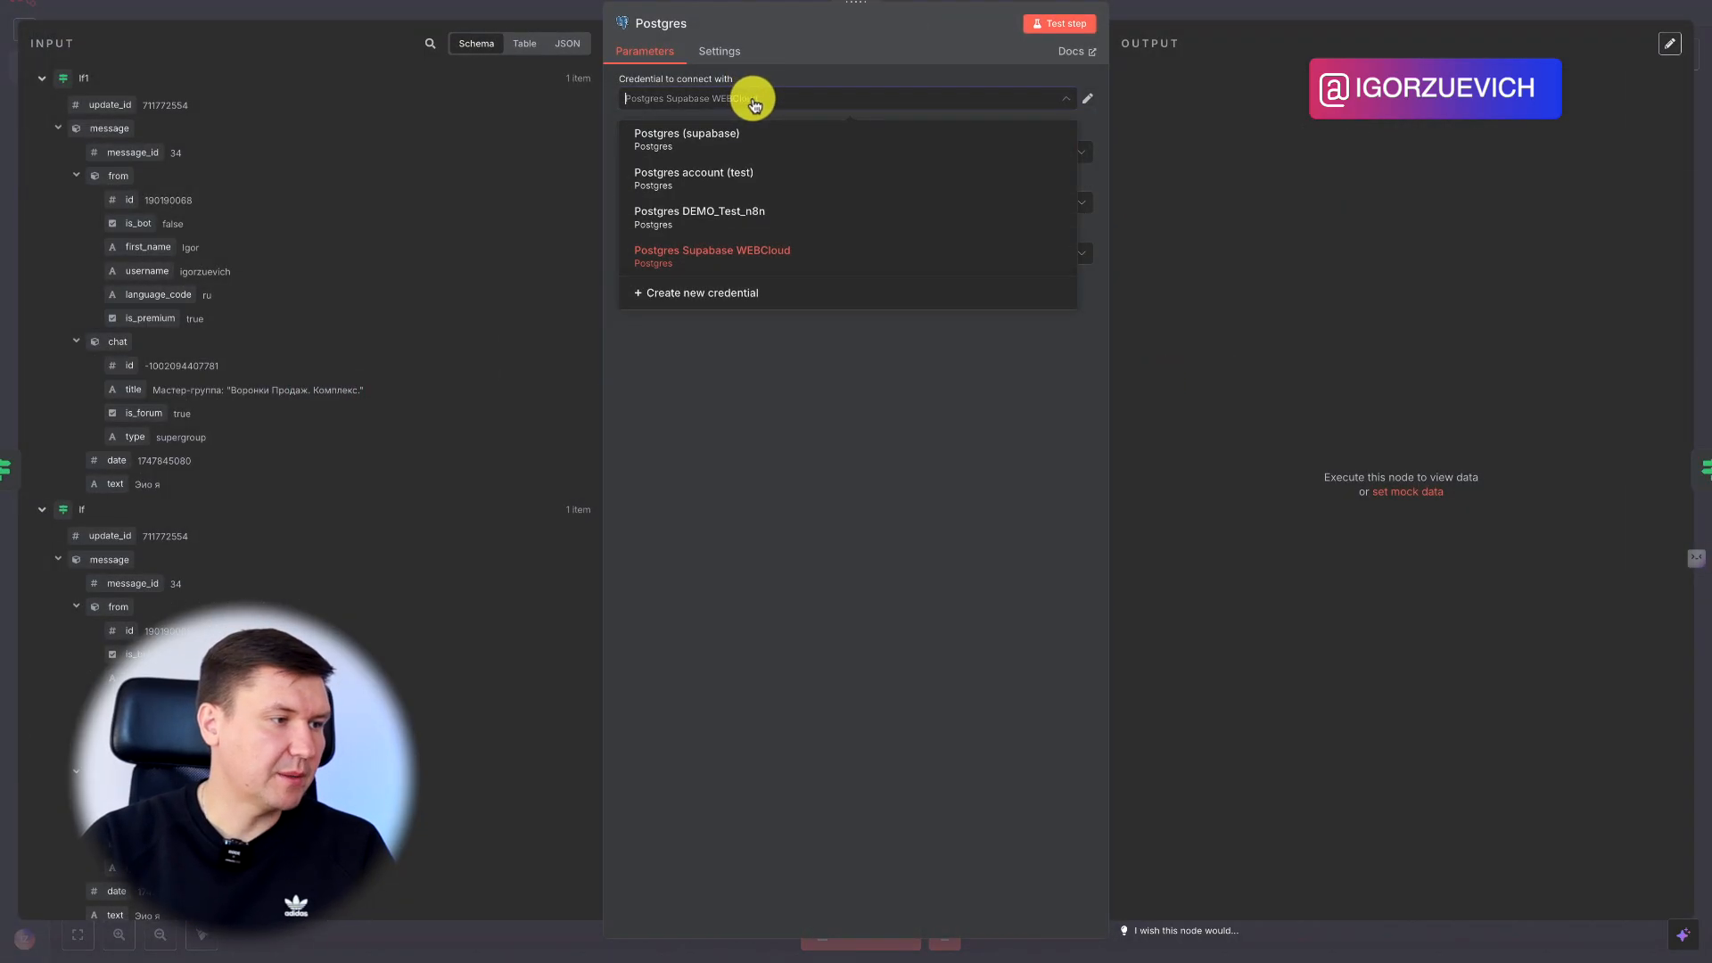
pyautogui.click(1198, 7)
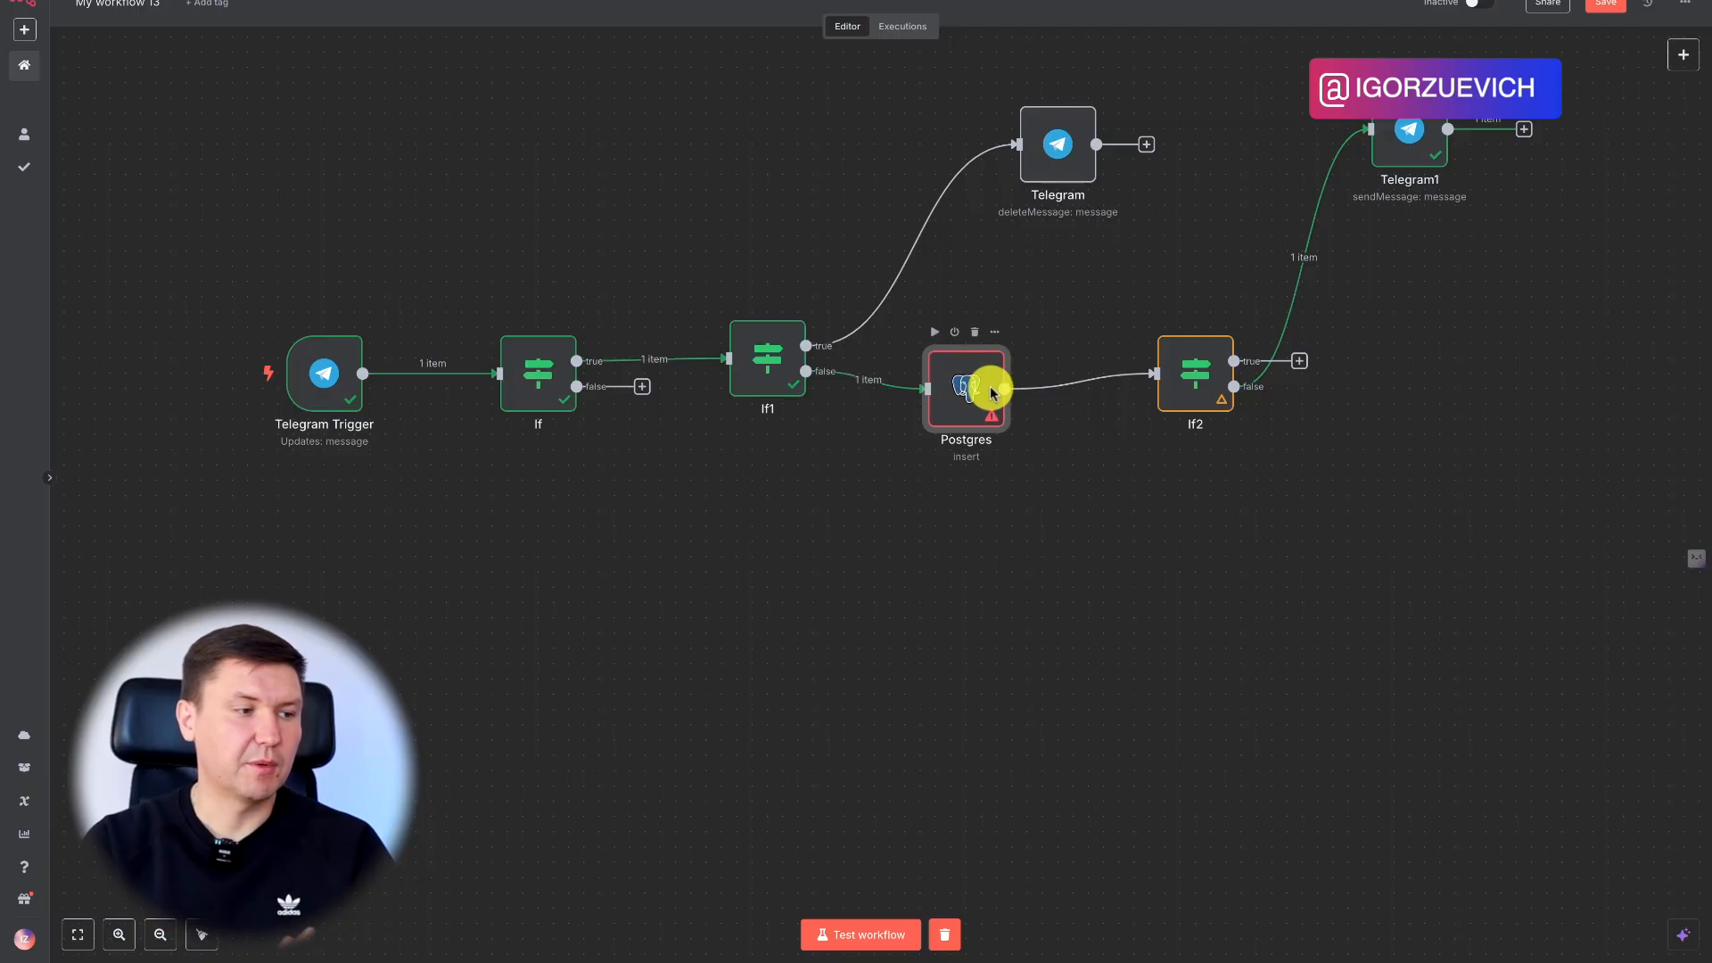
pyautogui.moveTo(966, 393); pyautogui.dragTo(997, 378)
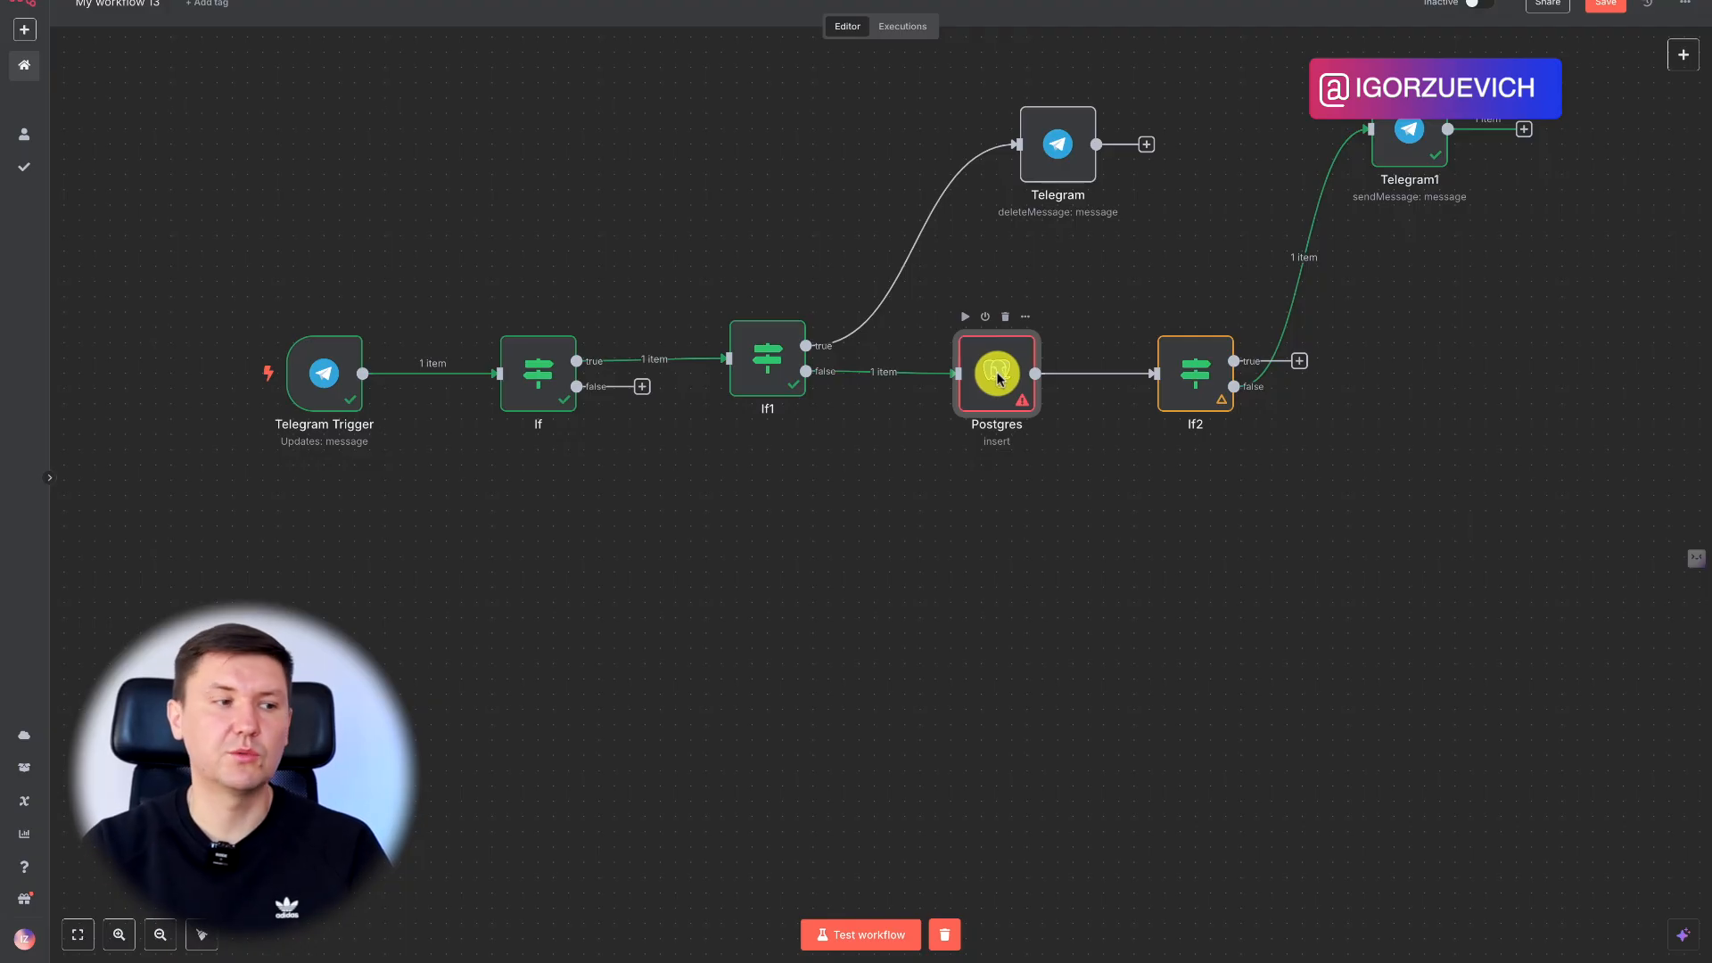
# View the credentials available to the Postgres node between the second and third If nodes, keep the selected one and close the node
pyautogui.doubleClick(1016, 382)
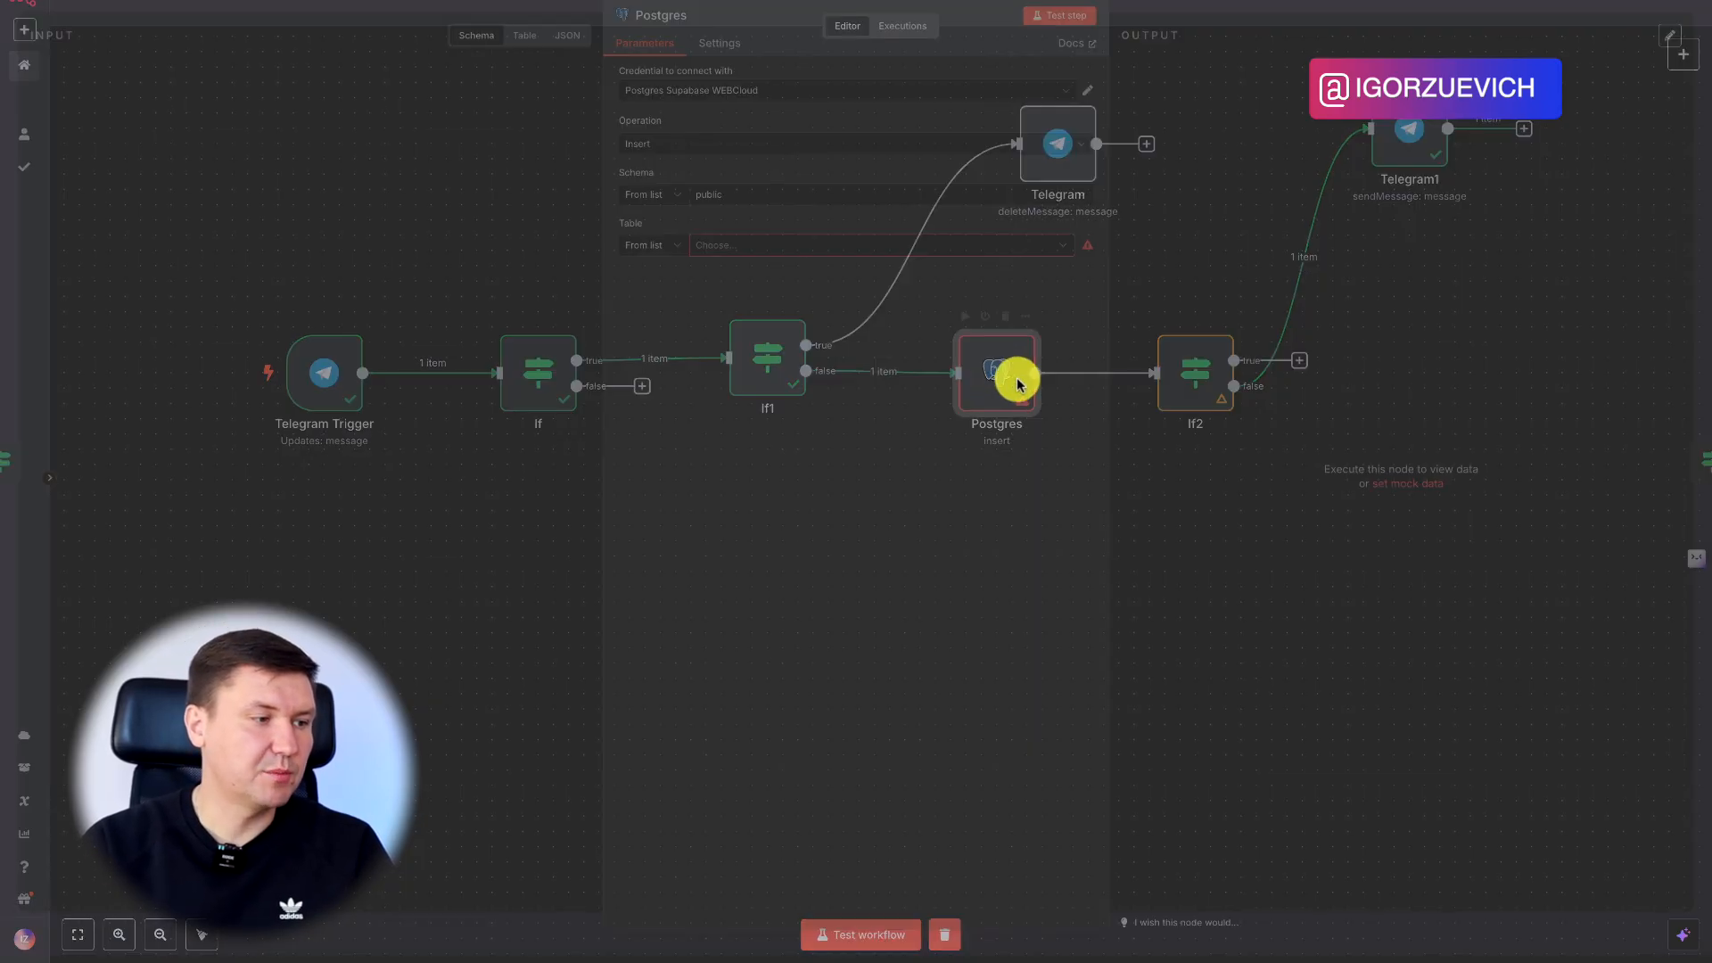
pyautogui.click(752, 96)
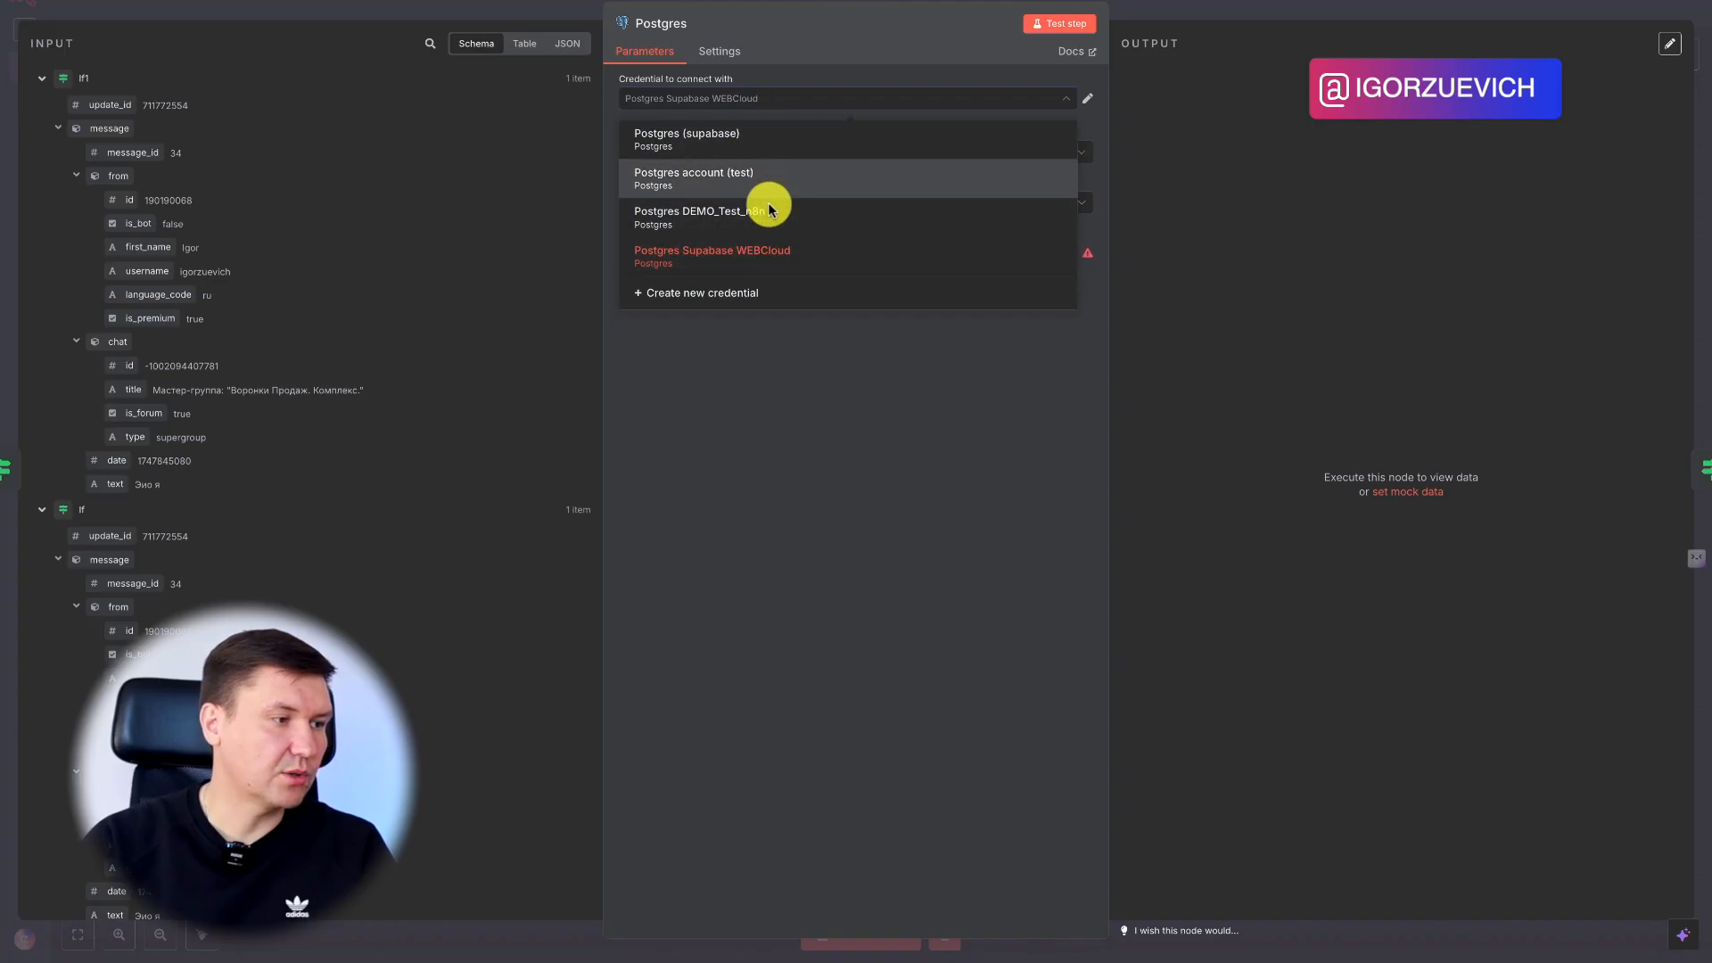
pyautogui.click(906, 444)
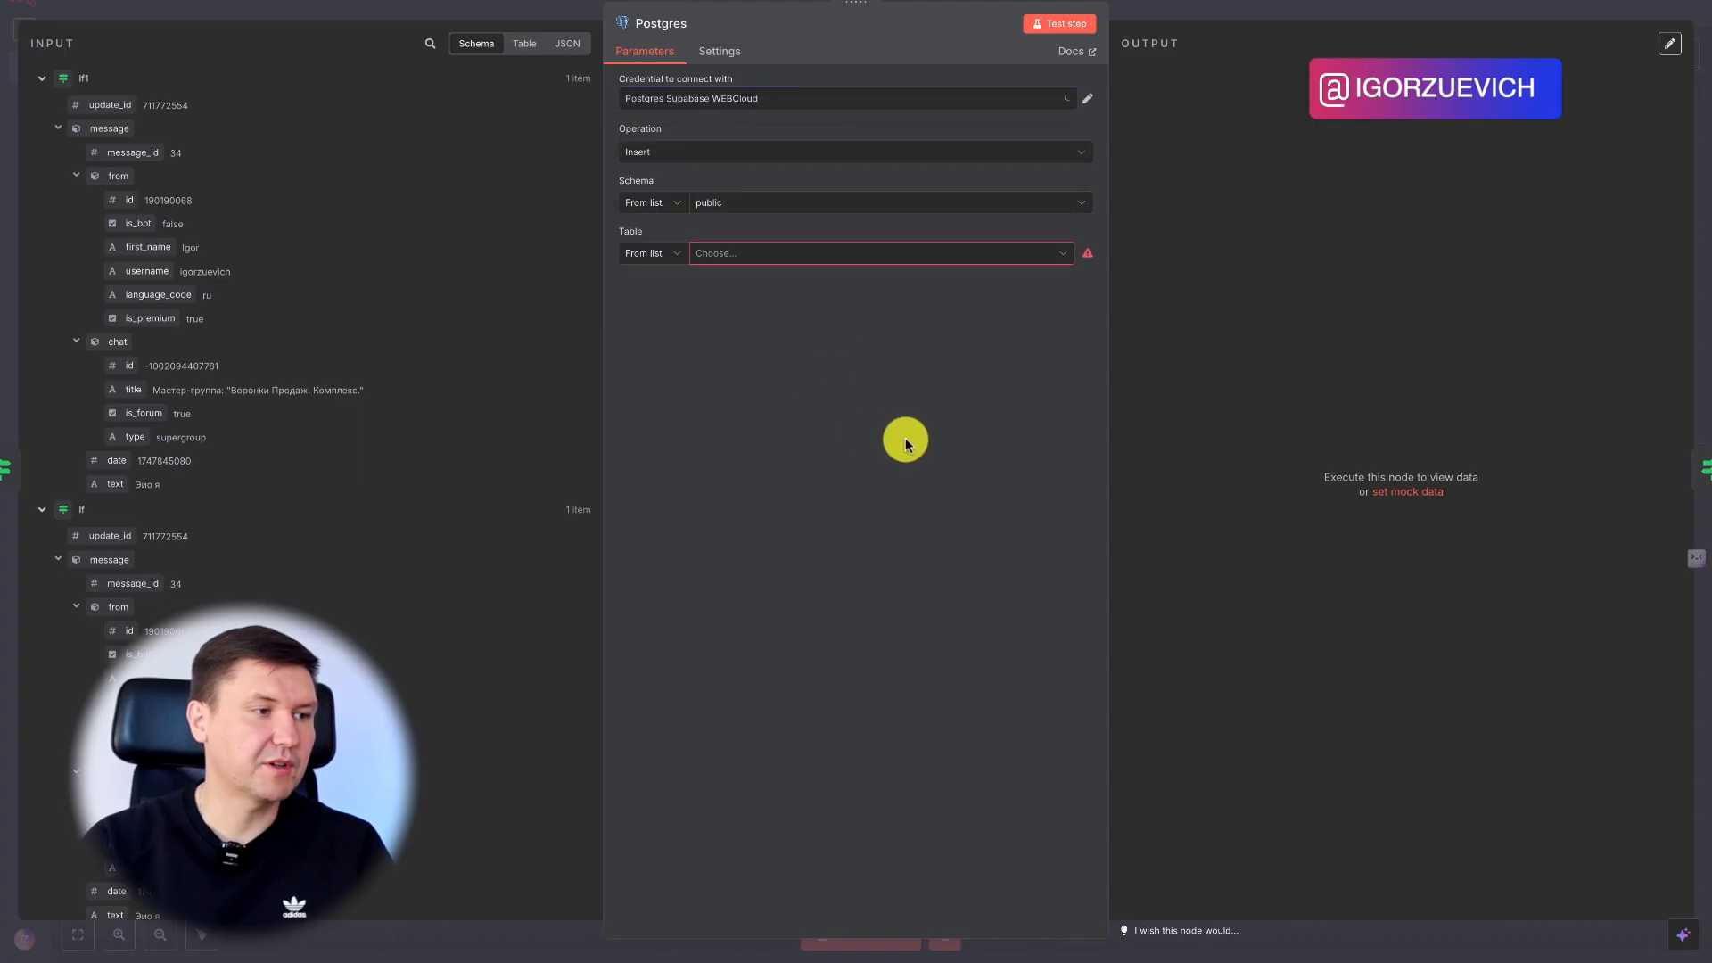
pyautogui.click(1189, 18)
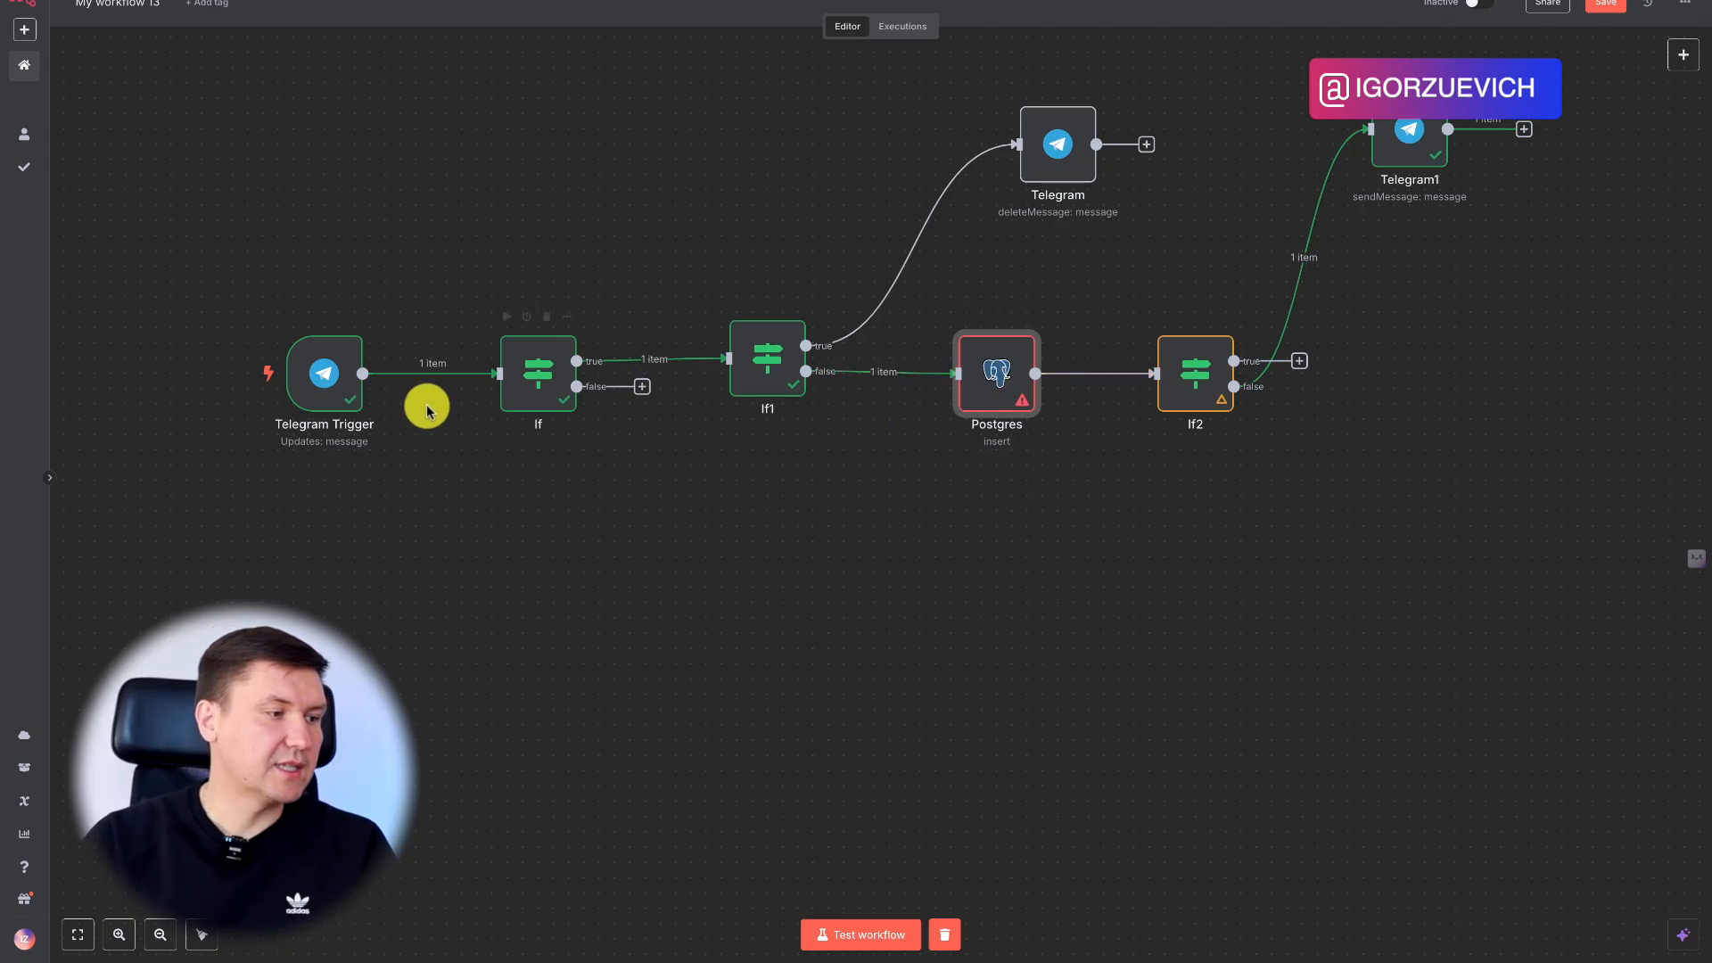
# Add a Postgres "Insert rows in a table" node below the first If node, connected to its false output, and close its settings
pyautogui.moveTo(644, 388); pyautogui.dragTo(702, 586)
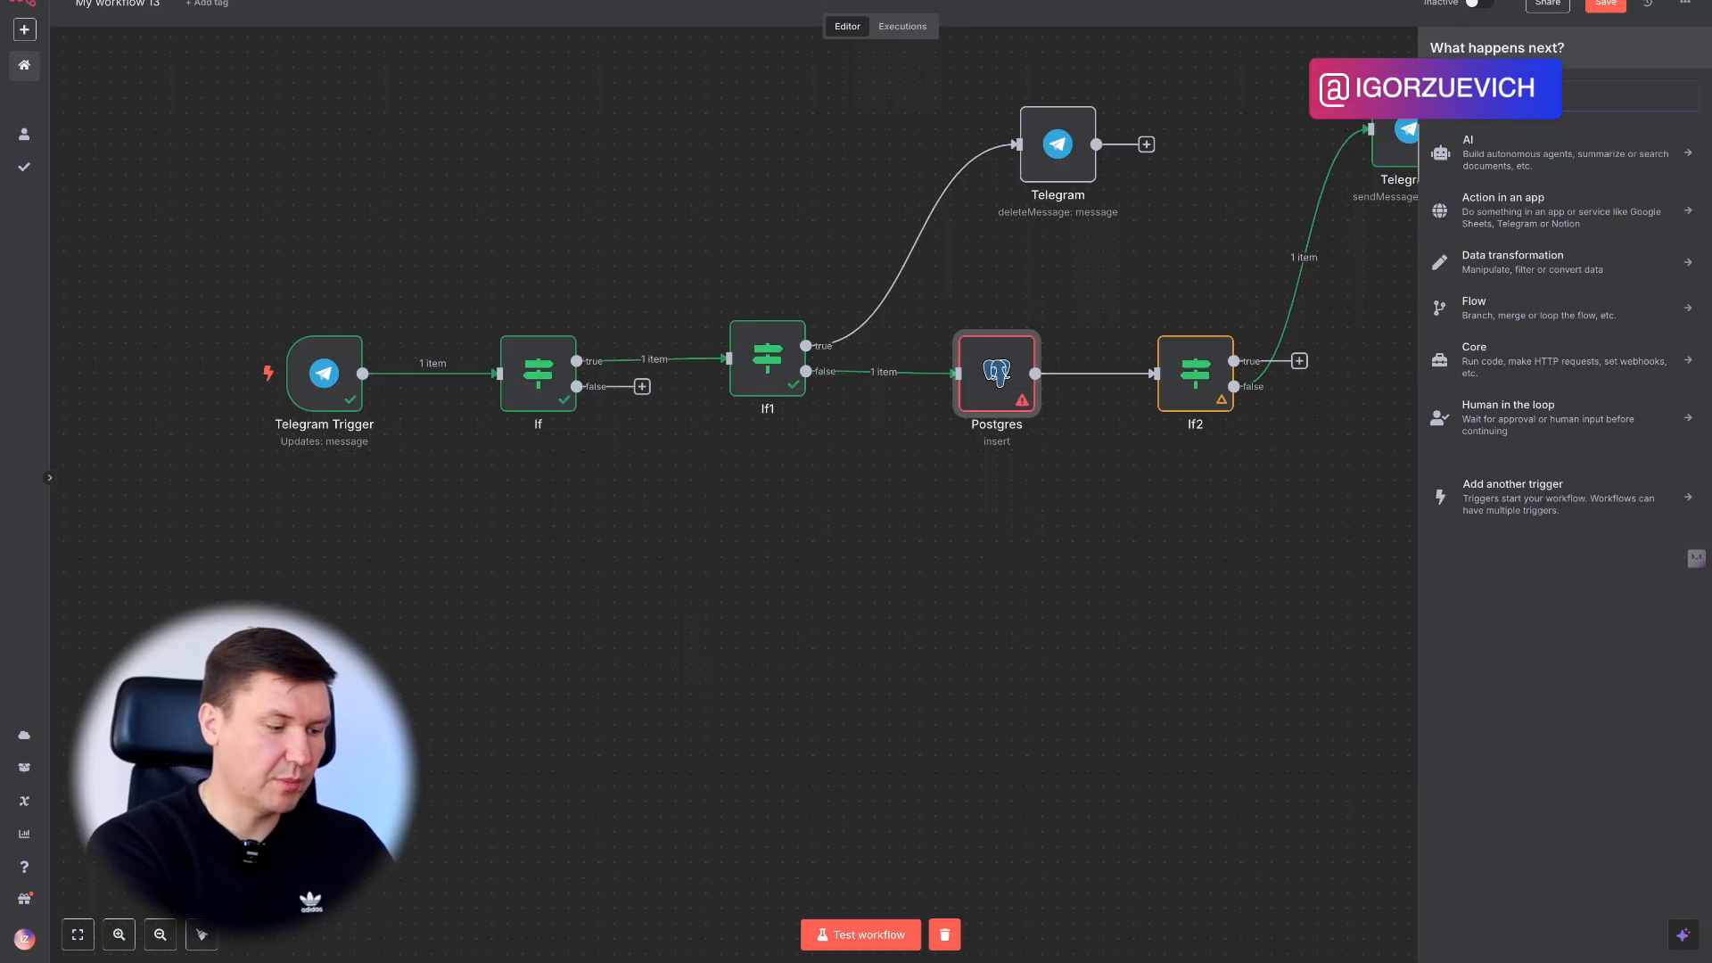
pyautogui.write('post')
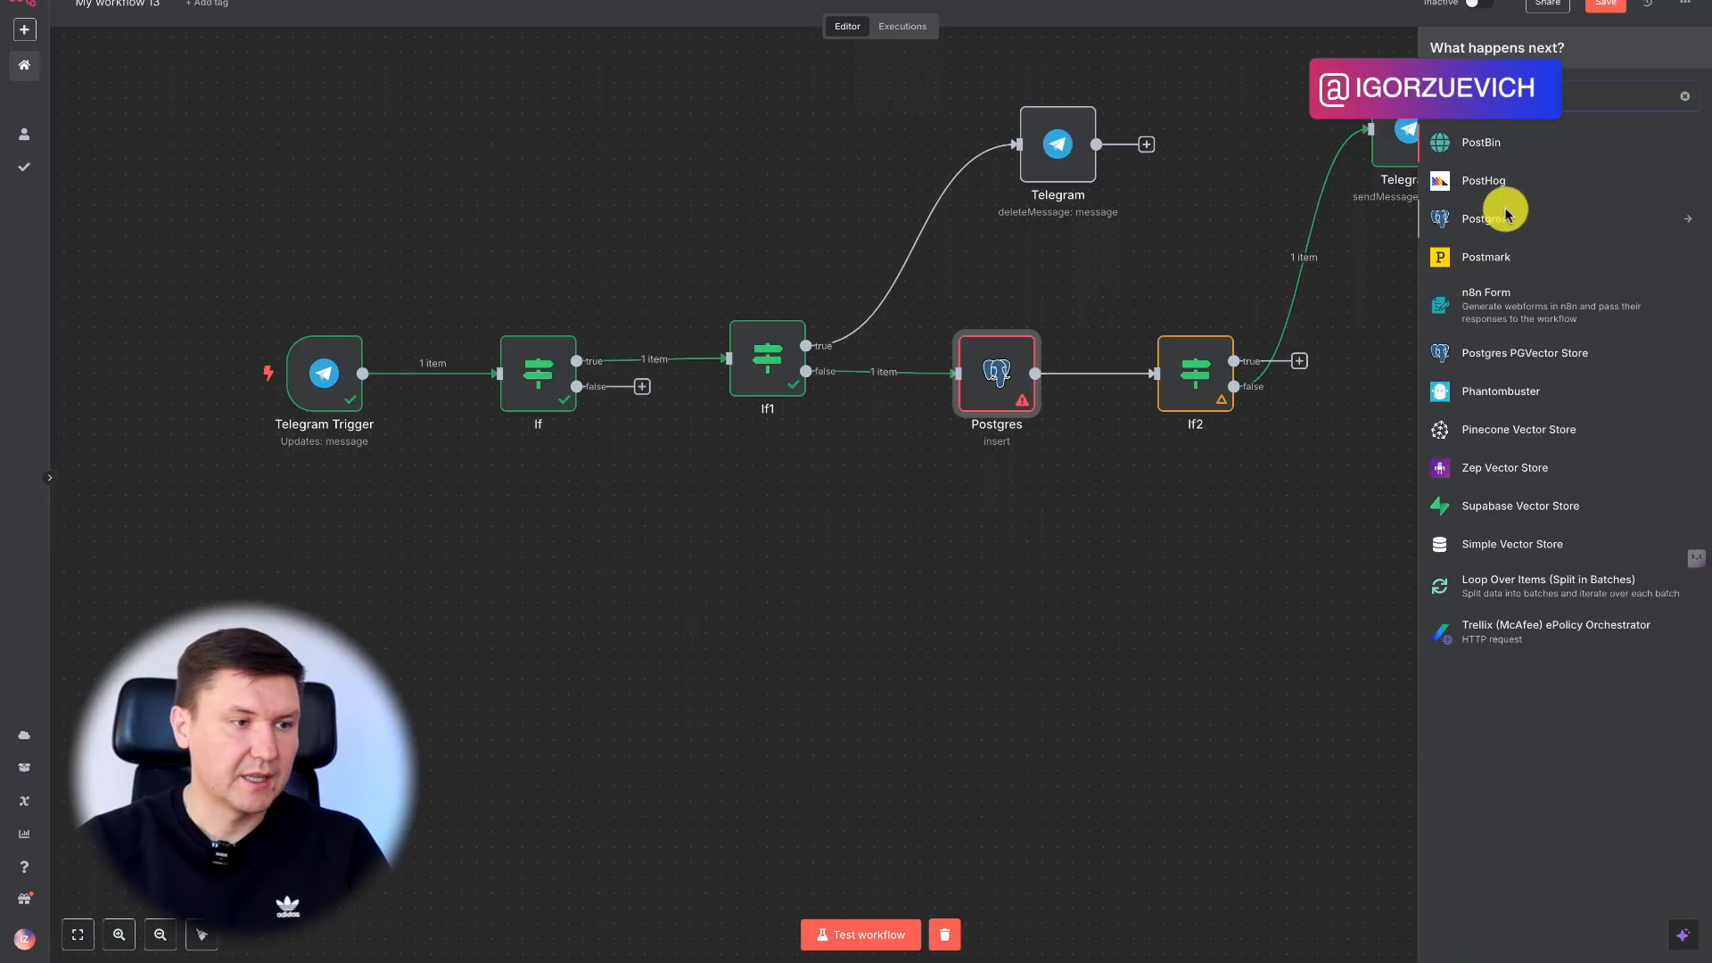
pyautogui.click(1507, 216)
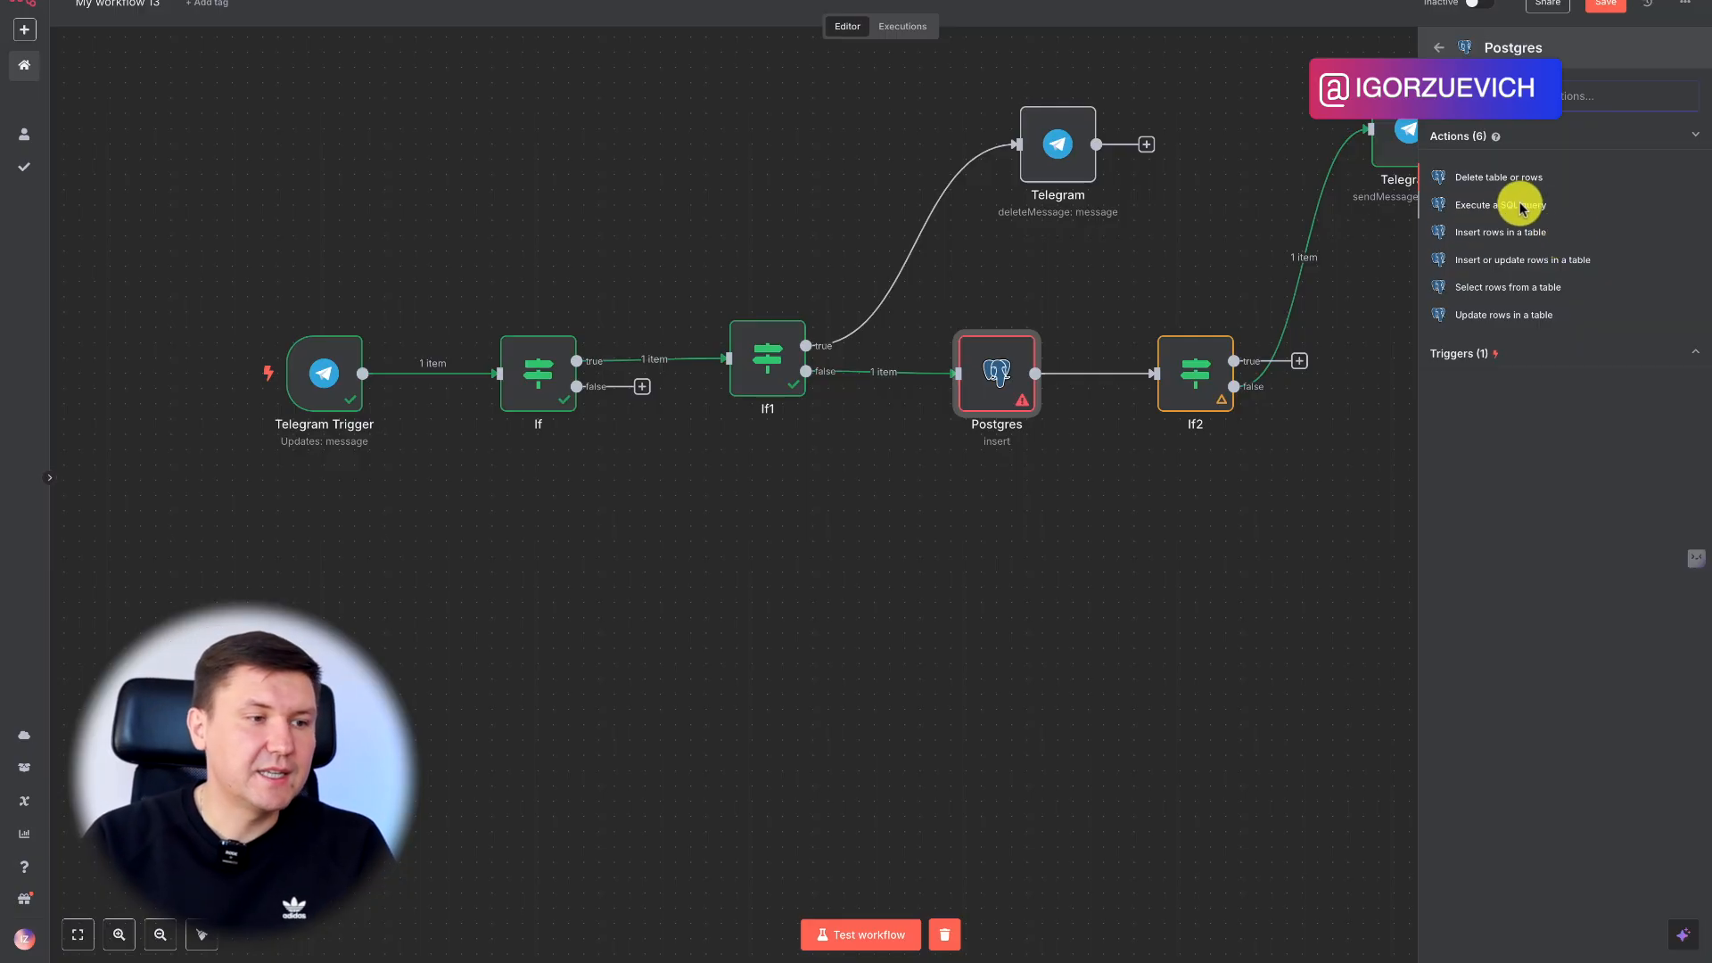
pyautogui.click(1474, 234)
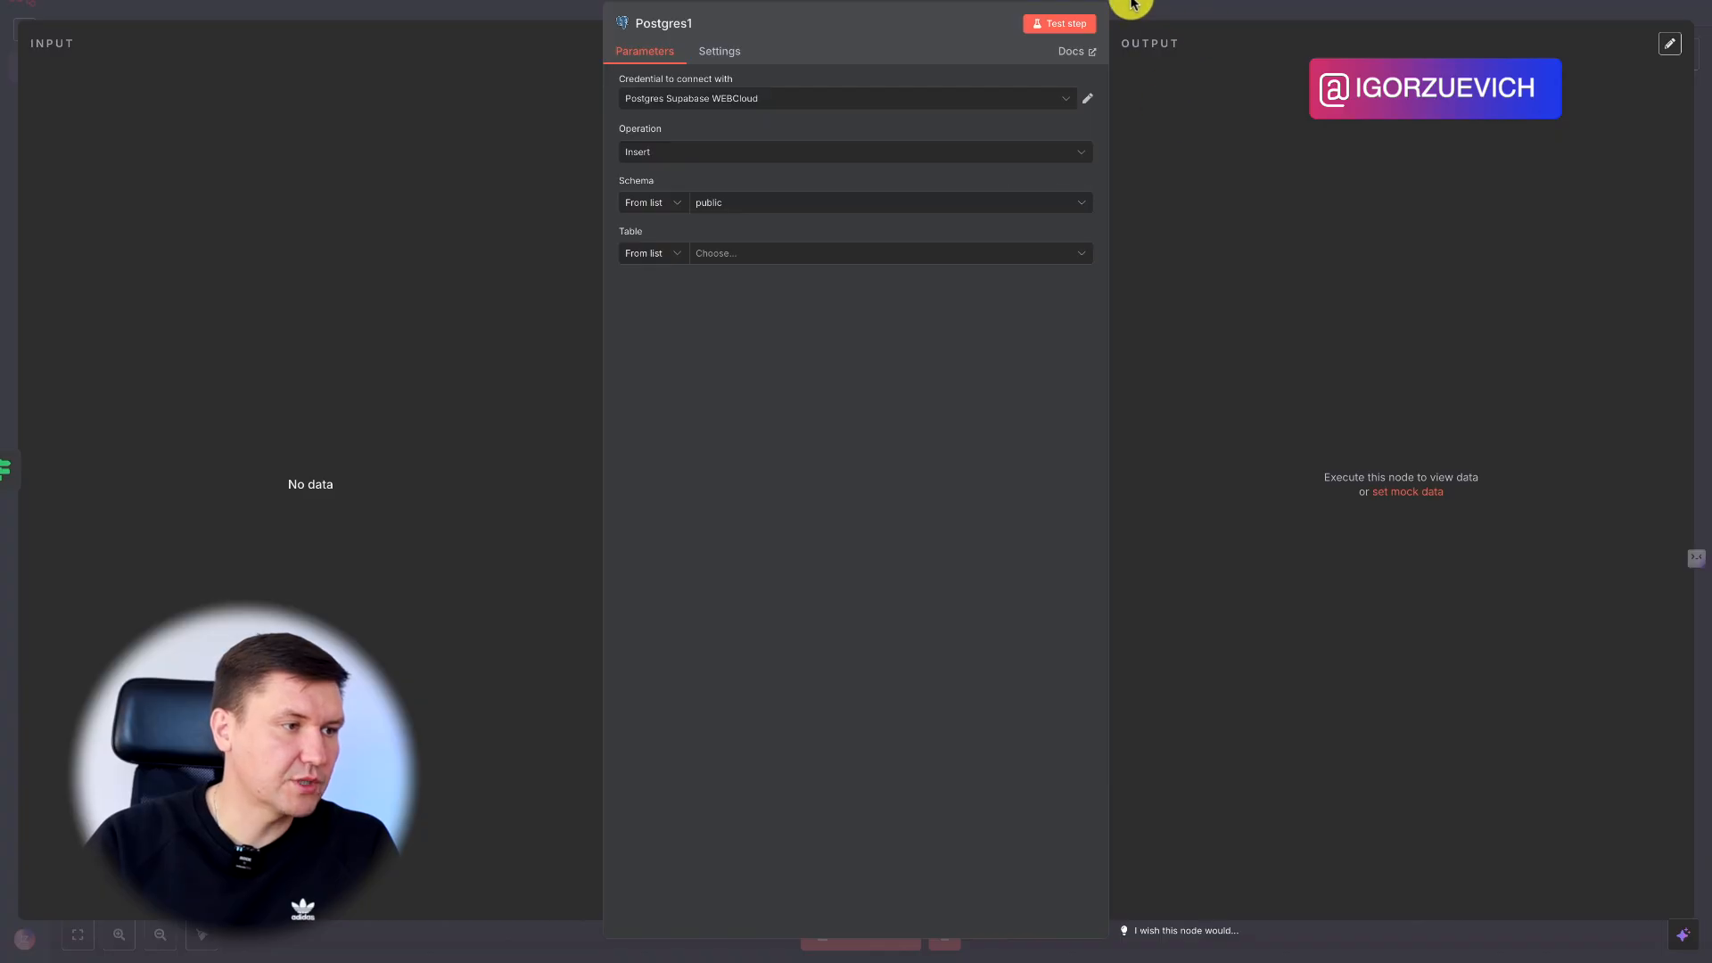
pyautogui.click(1179, 10)
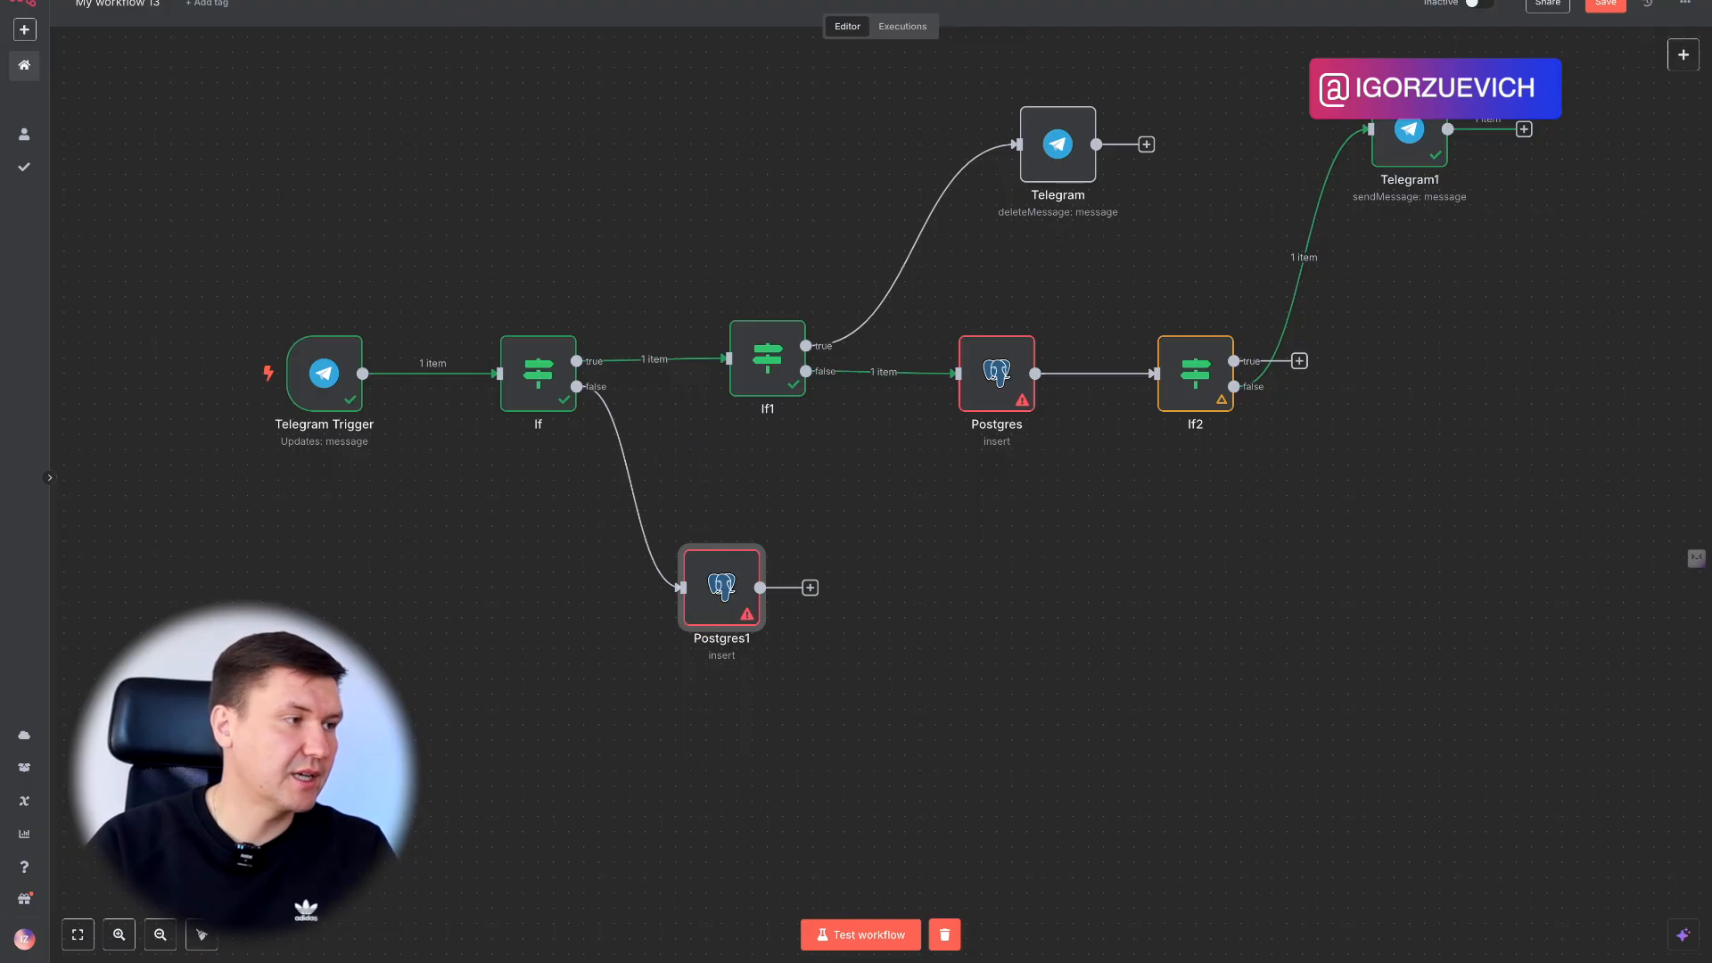
# Switch to Supabase, open the existing project and go to its Table Editor
pyautogui.click(428, 1)
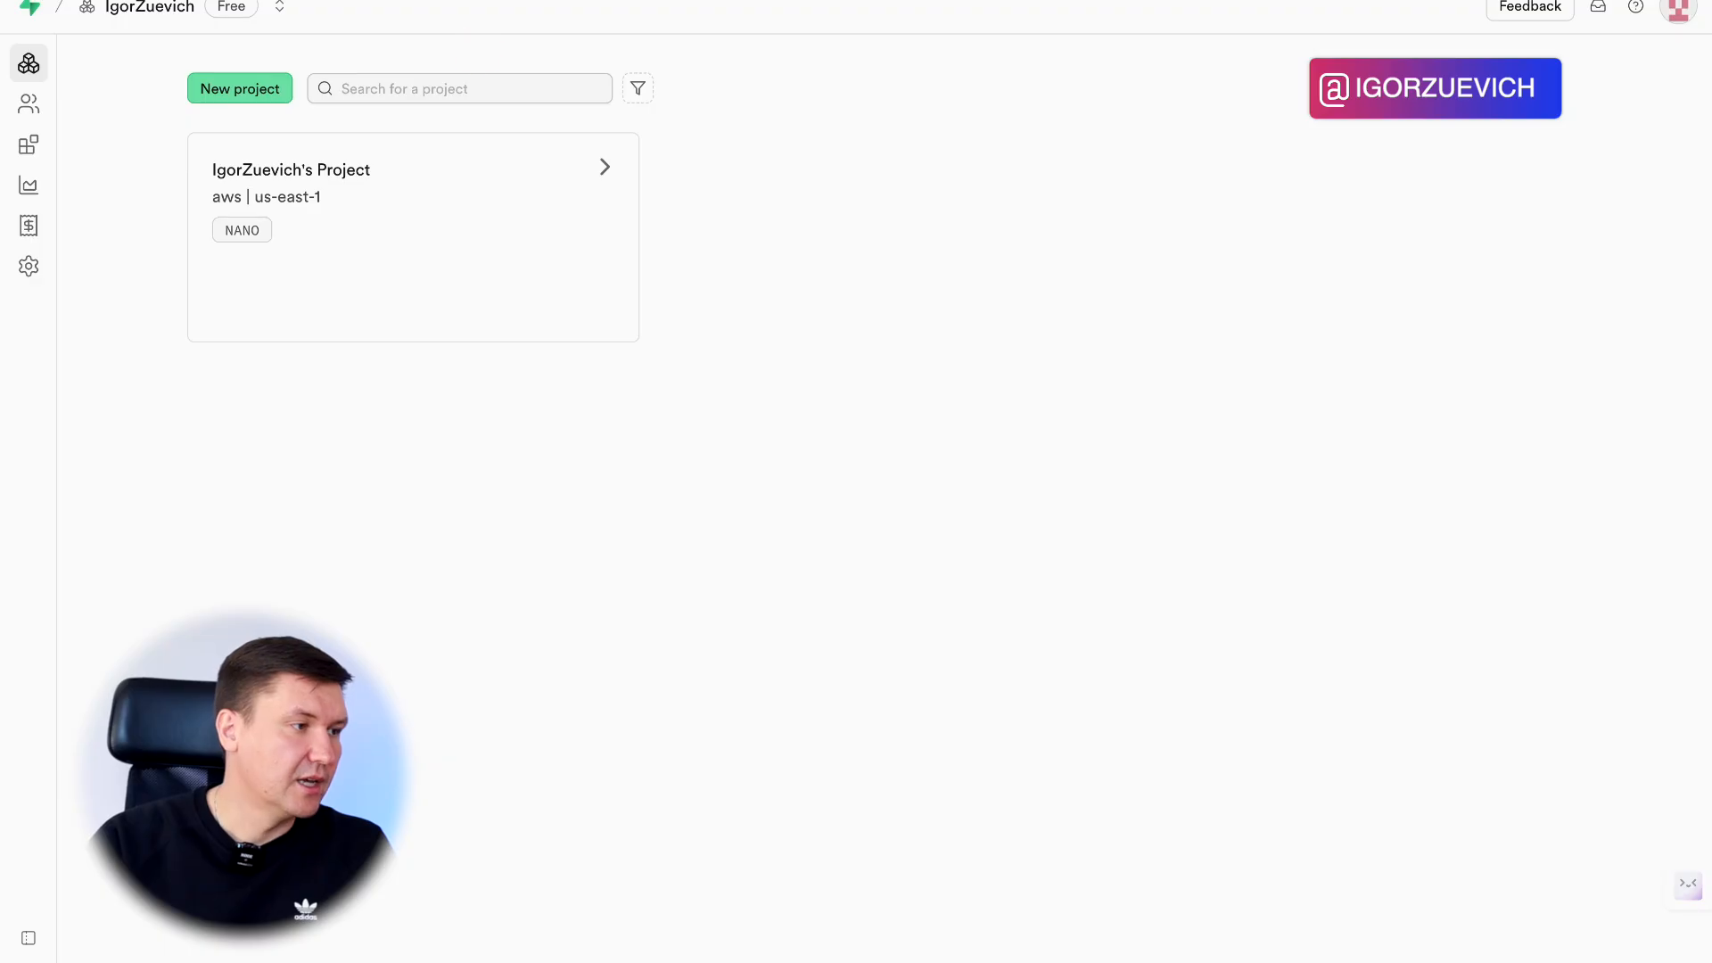
pyautogui.click(467, 258)
pyautogui.moveTo(50, 169)
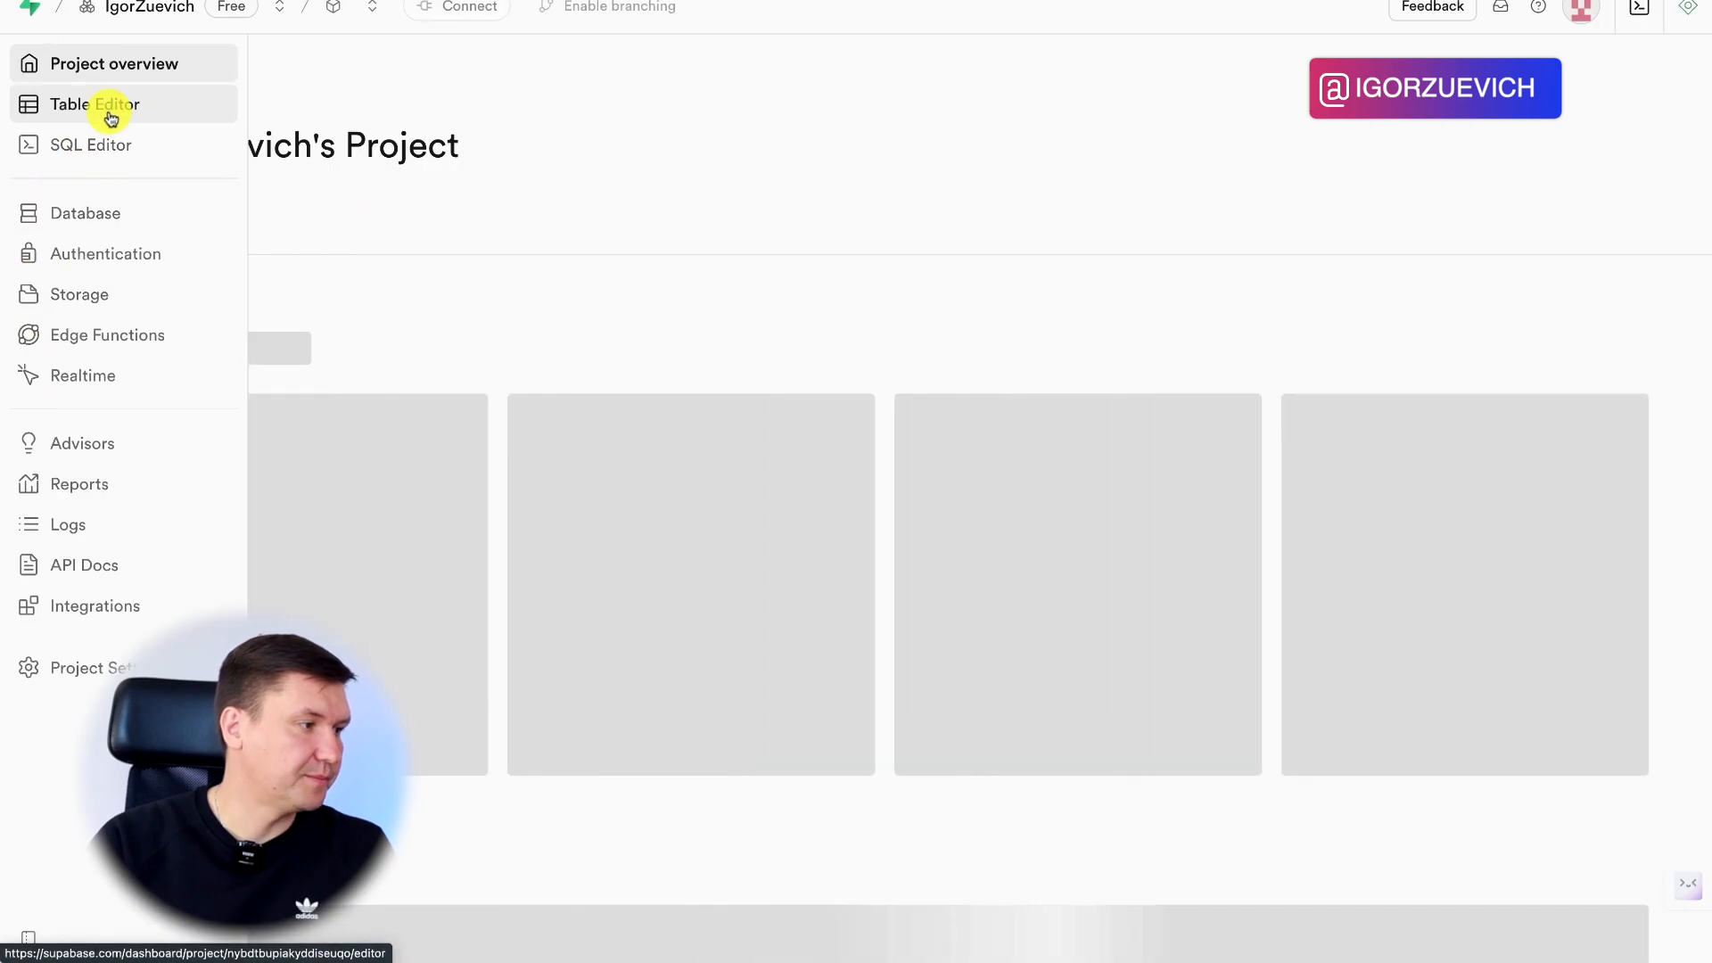
pyautogui.click(111, 118)
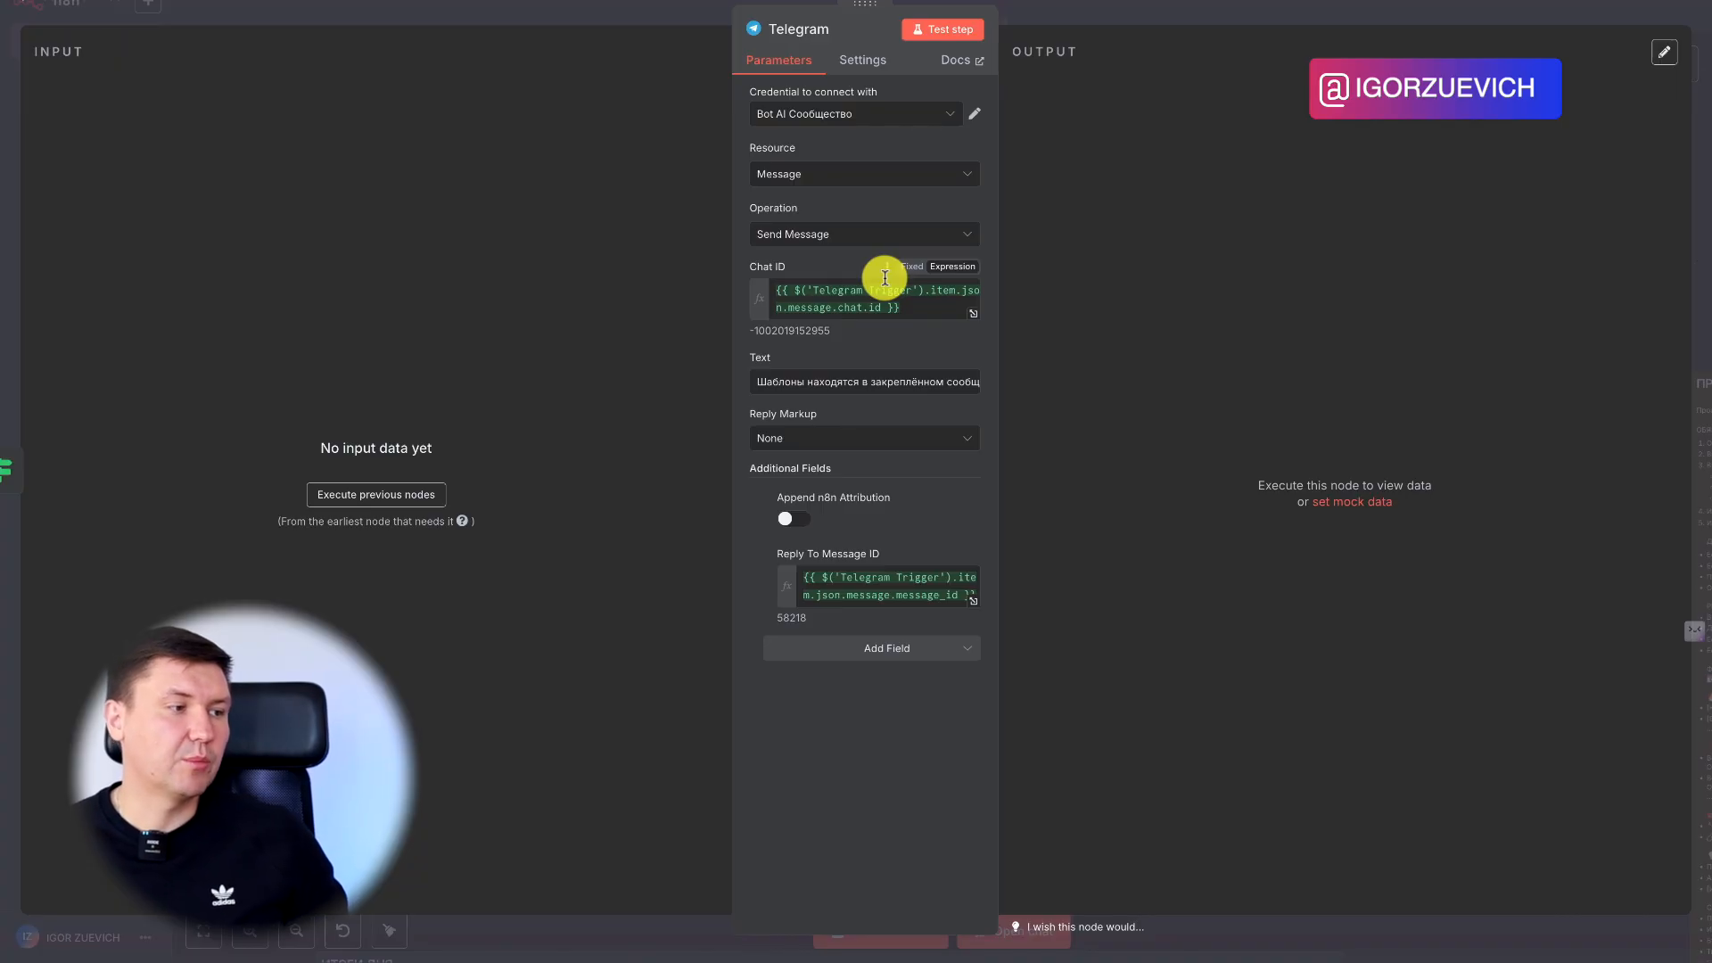
# View the table choices of the first Postgres node in My workflow 13, and look at Supabase's new-table form for the public schema
pyautogui.click(1108, 8)
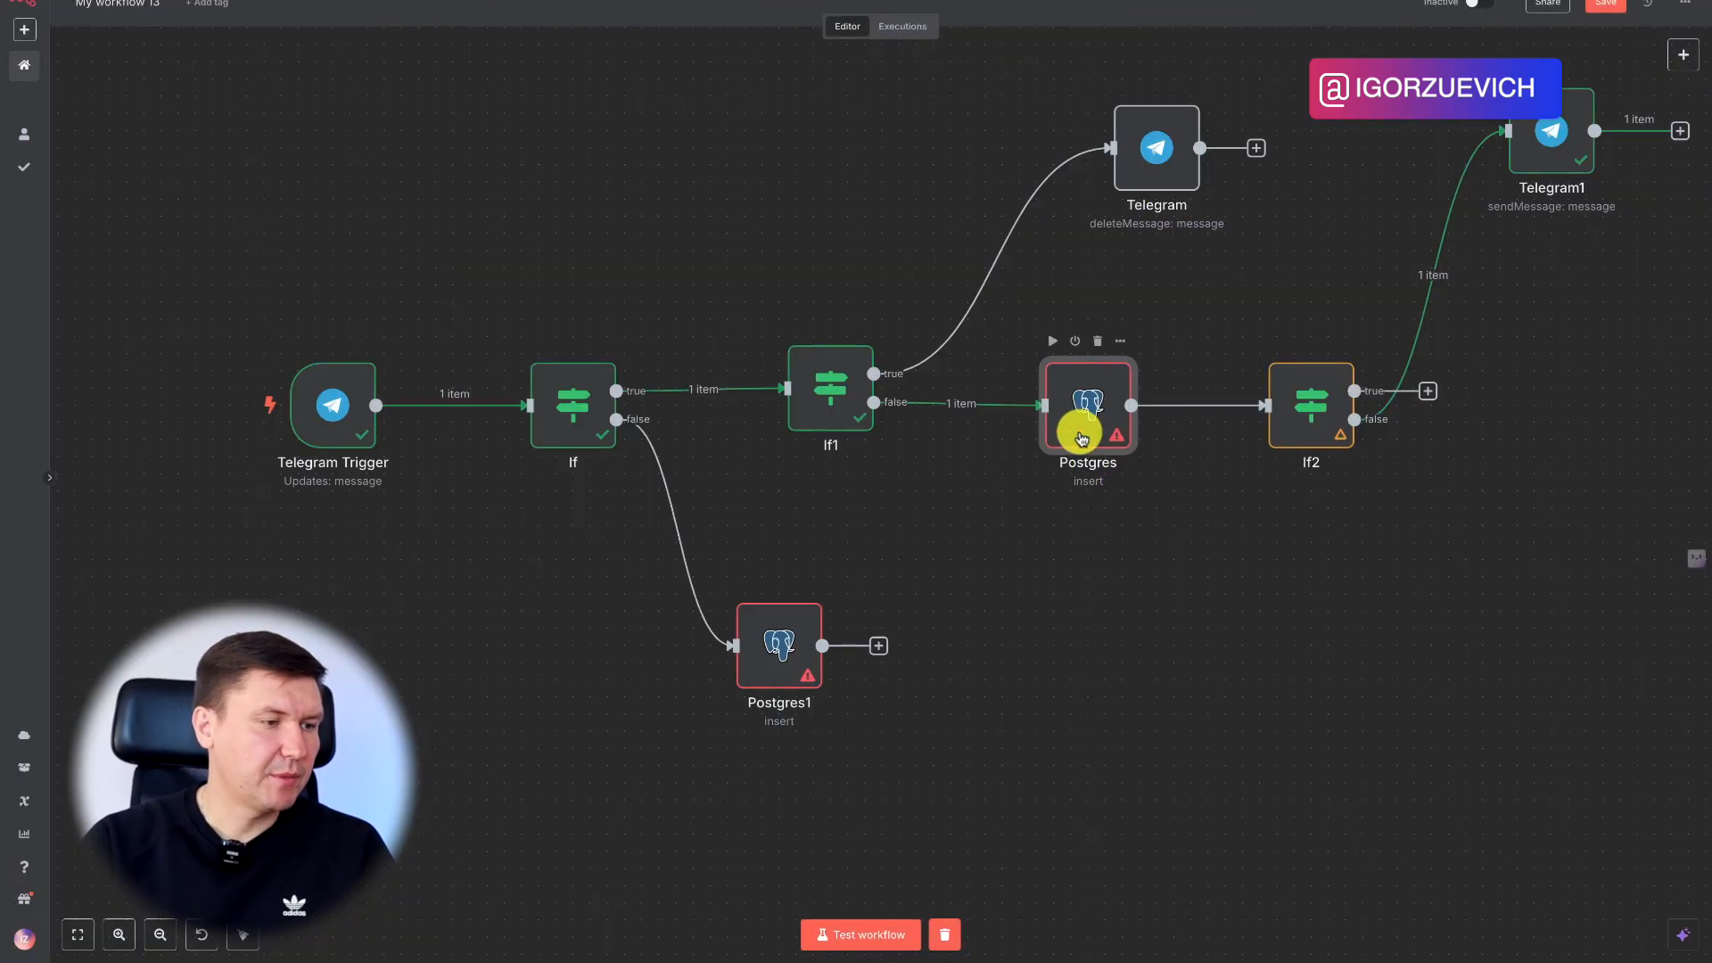
pyautogui.doubleClick(1082, 437)
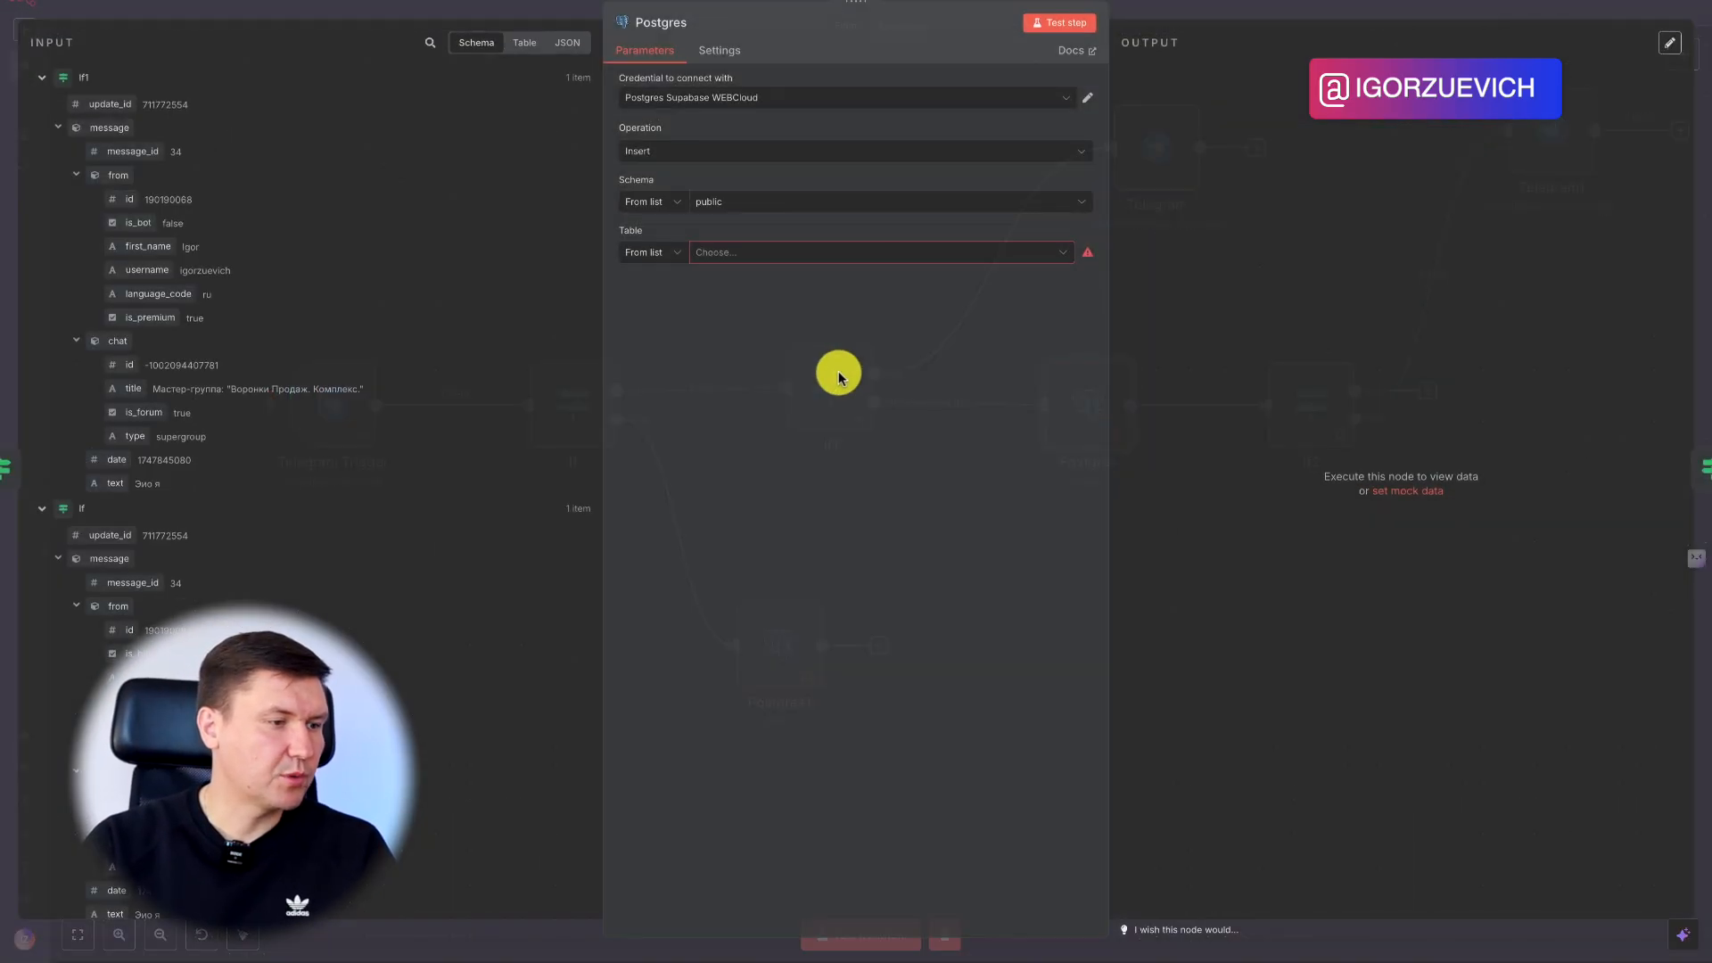
pyautogui.click(752, 256)
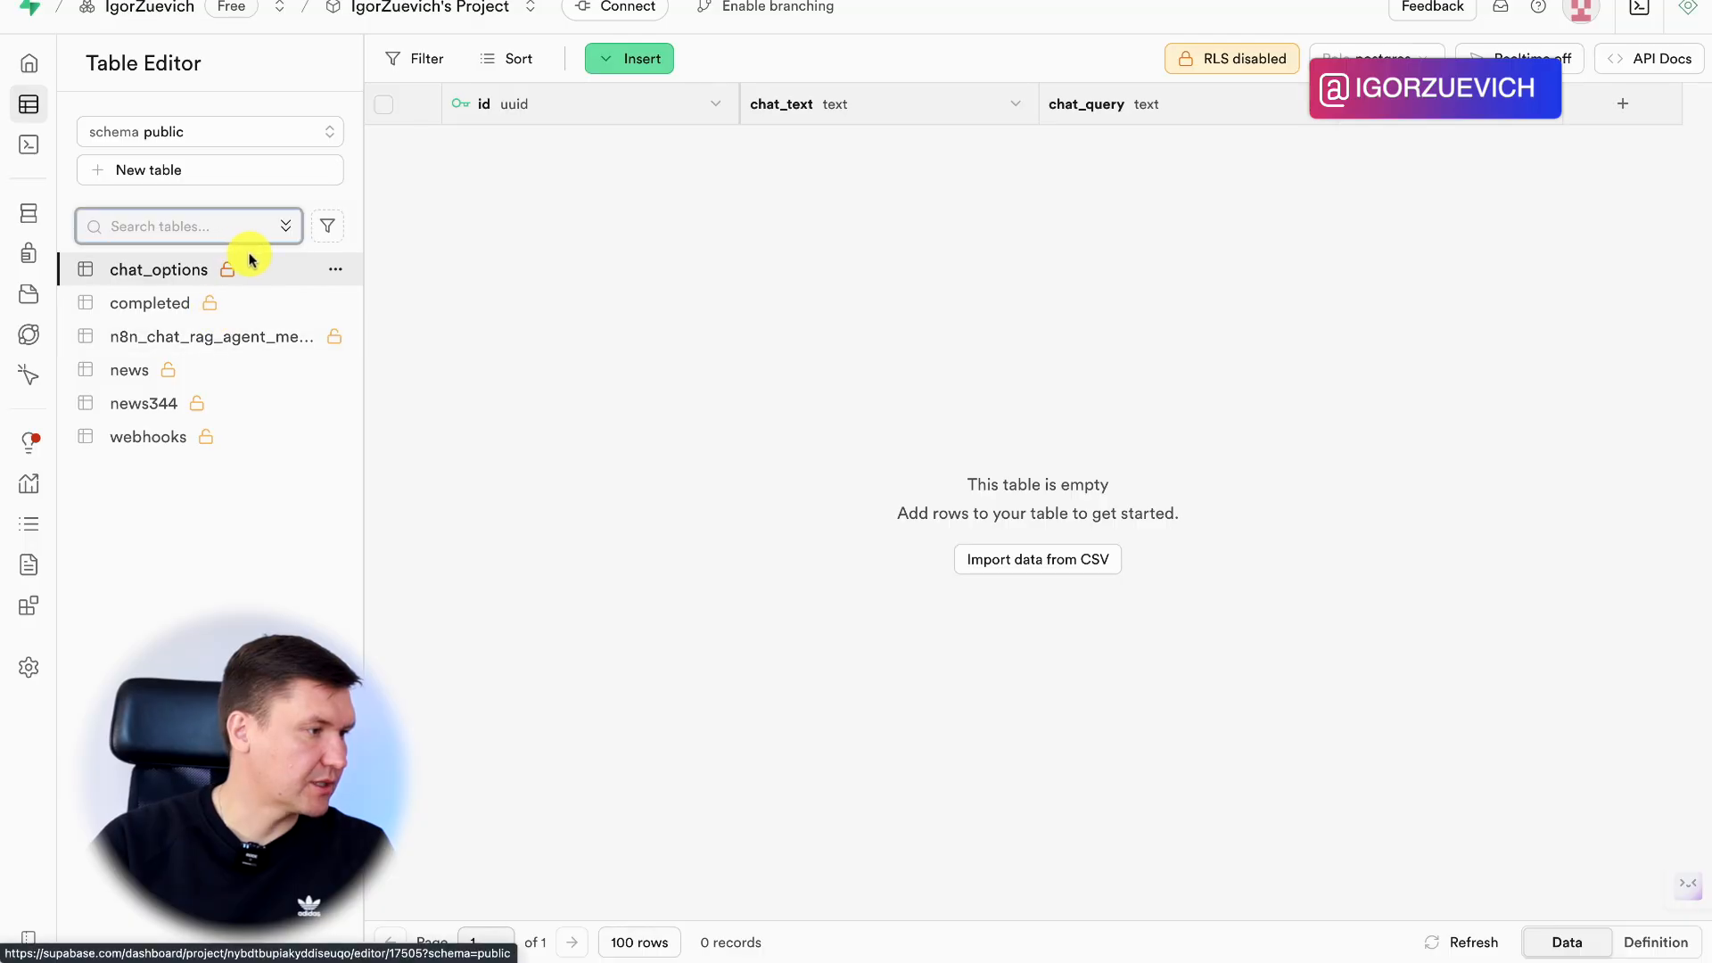
pyautogui.click(168, 169)
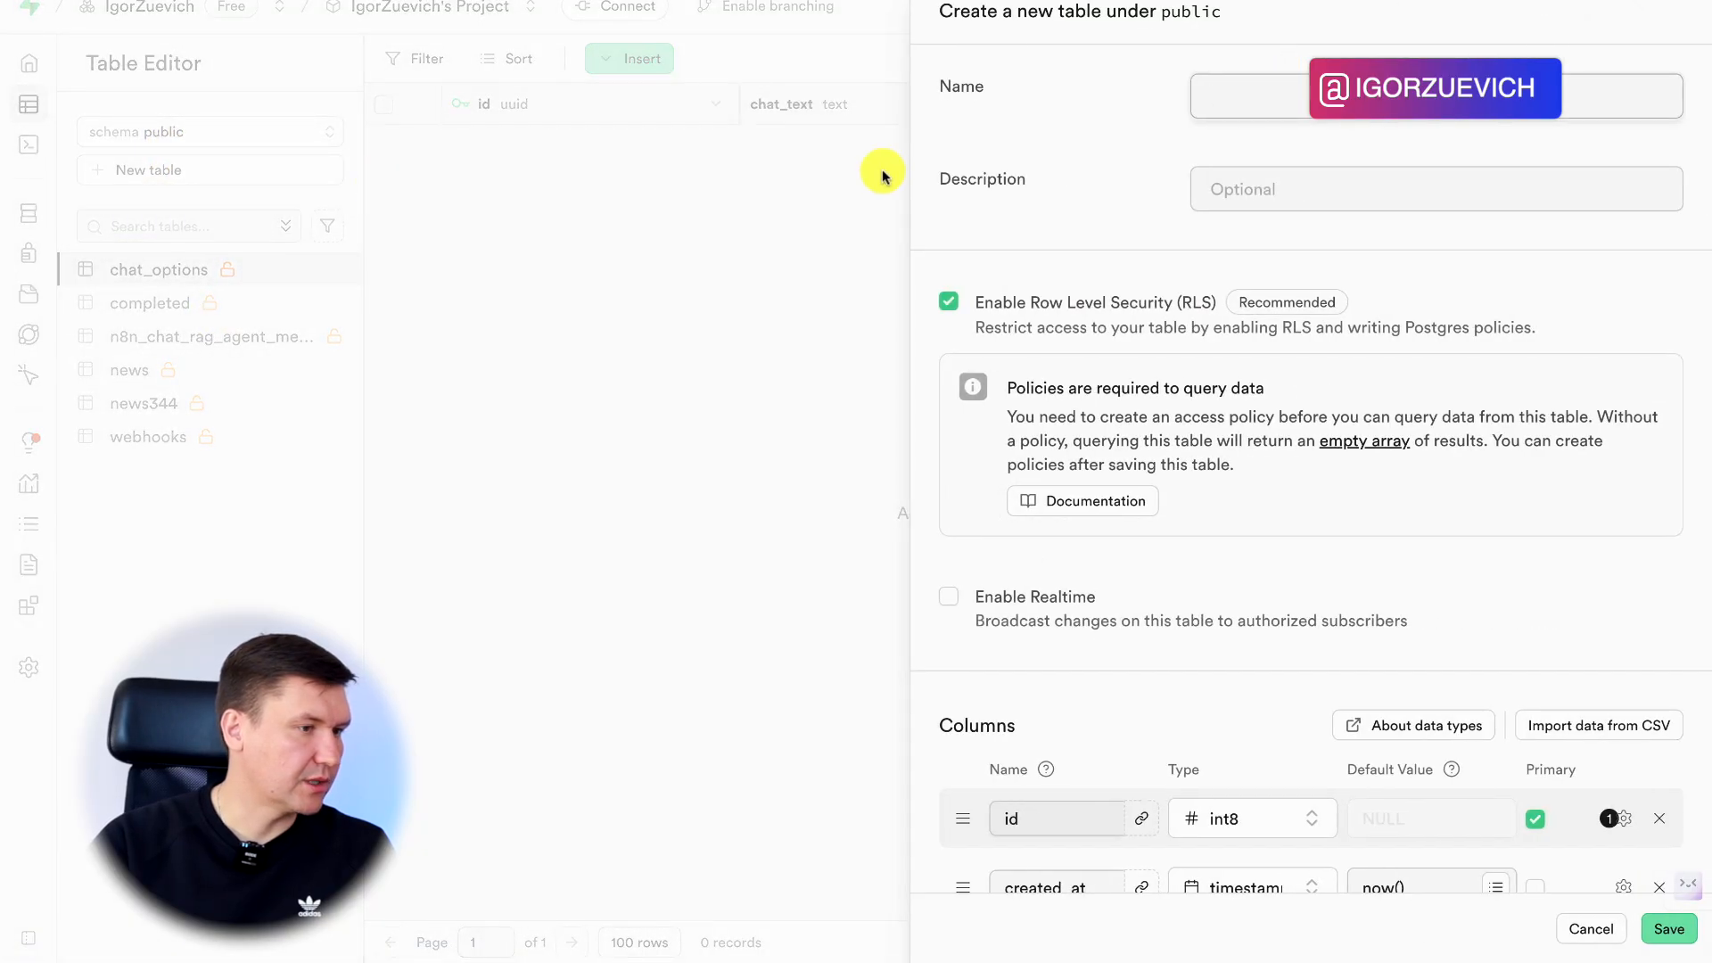
pyautogui.click(493, 264)
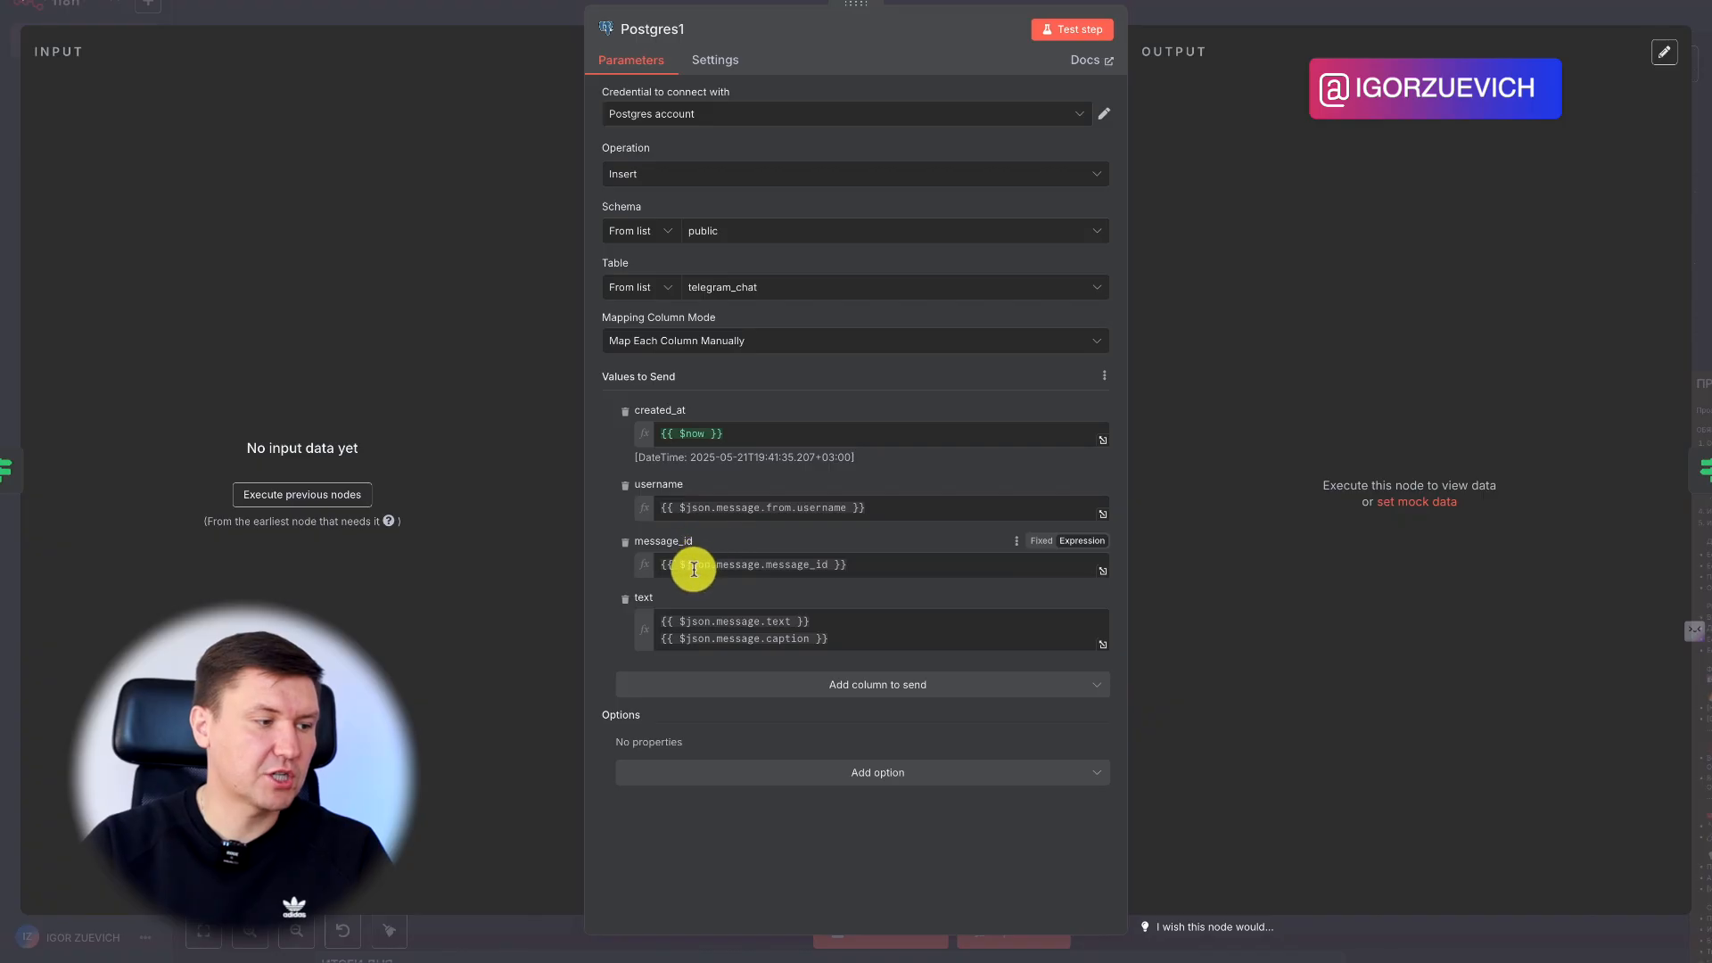
# Examine the telegram_chat column mappings of both Postgres nodes in the Bot AI Сообщество workflow, and close the open Postgres node in My workflow 13
pyautogui.moveTo(687, 568)
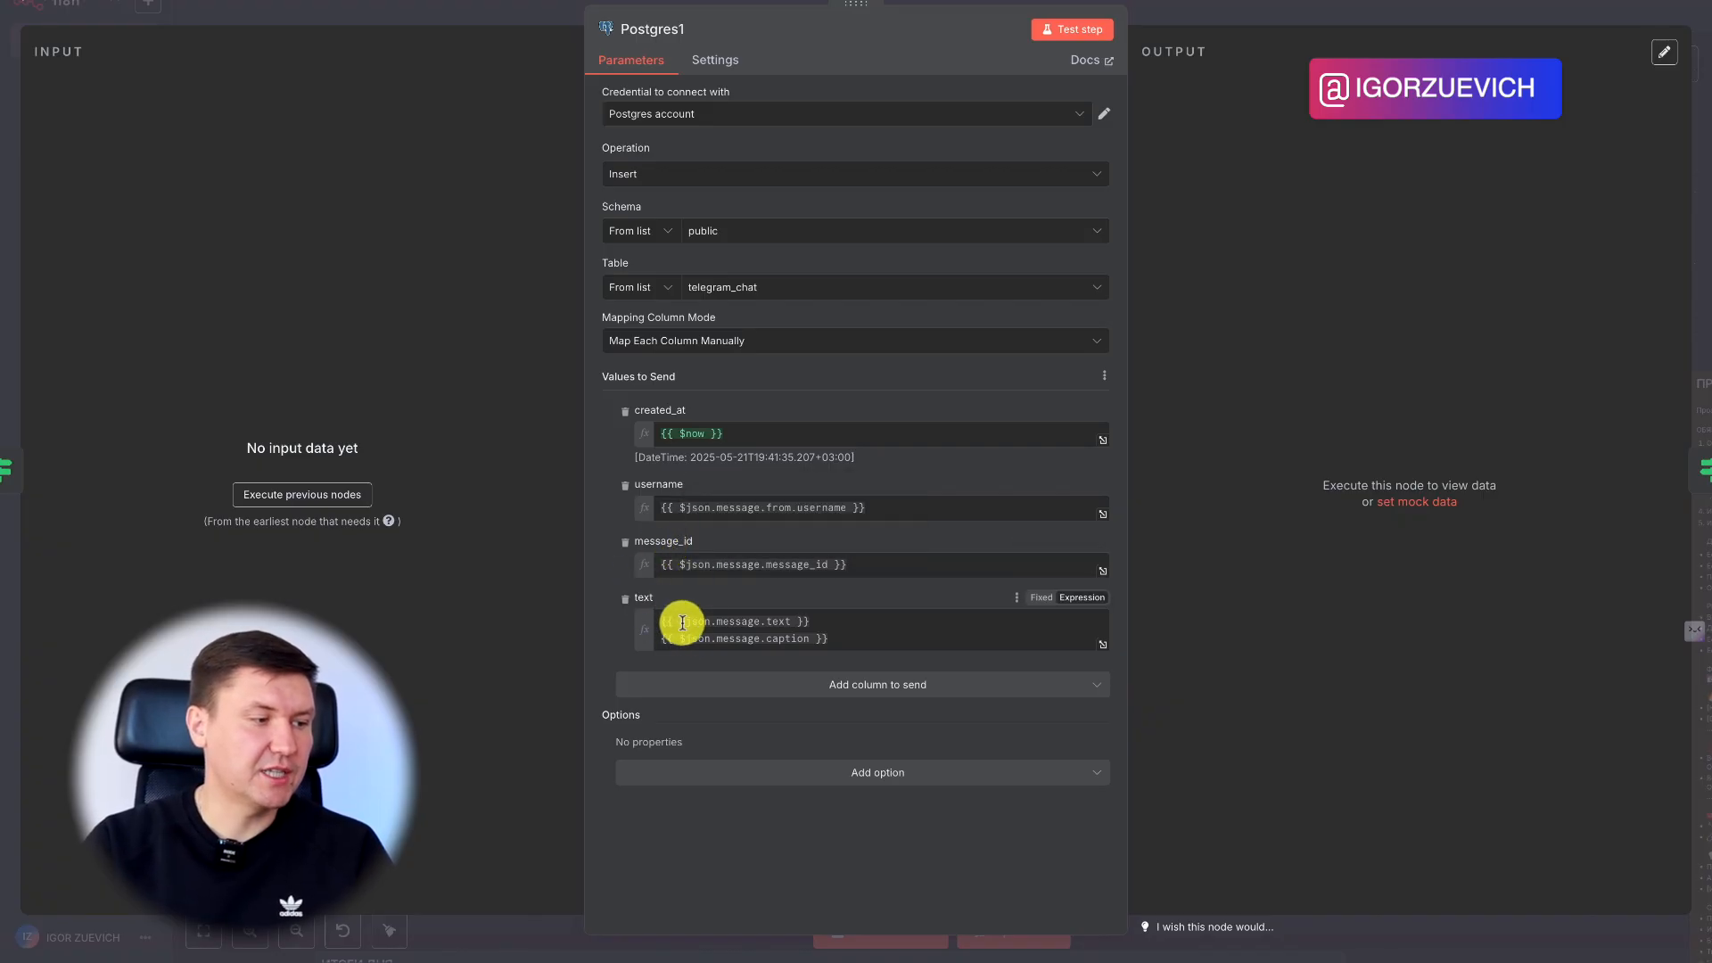
pyautogui.click(1204, 14)
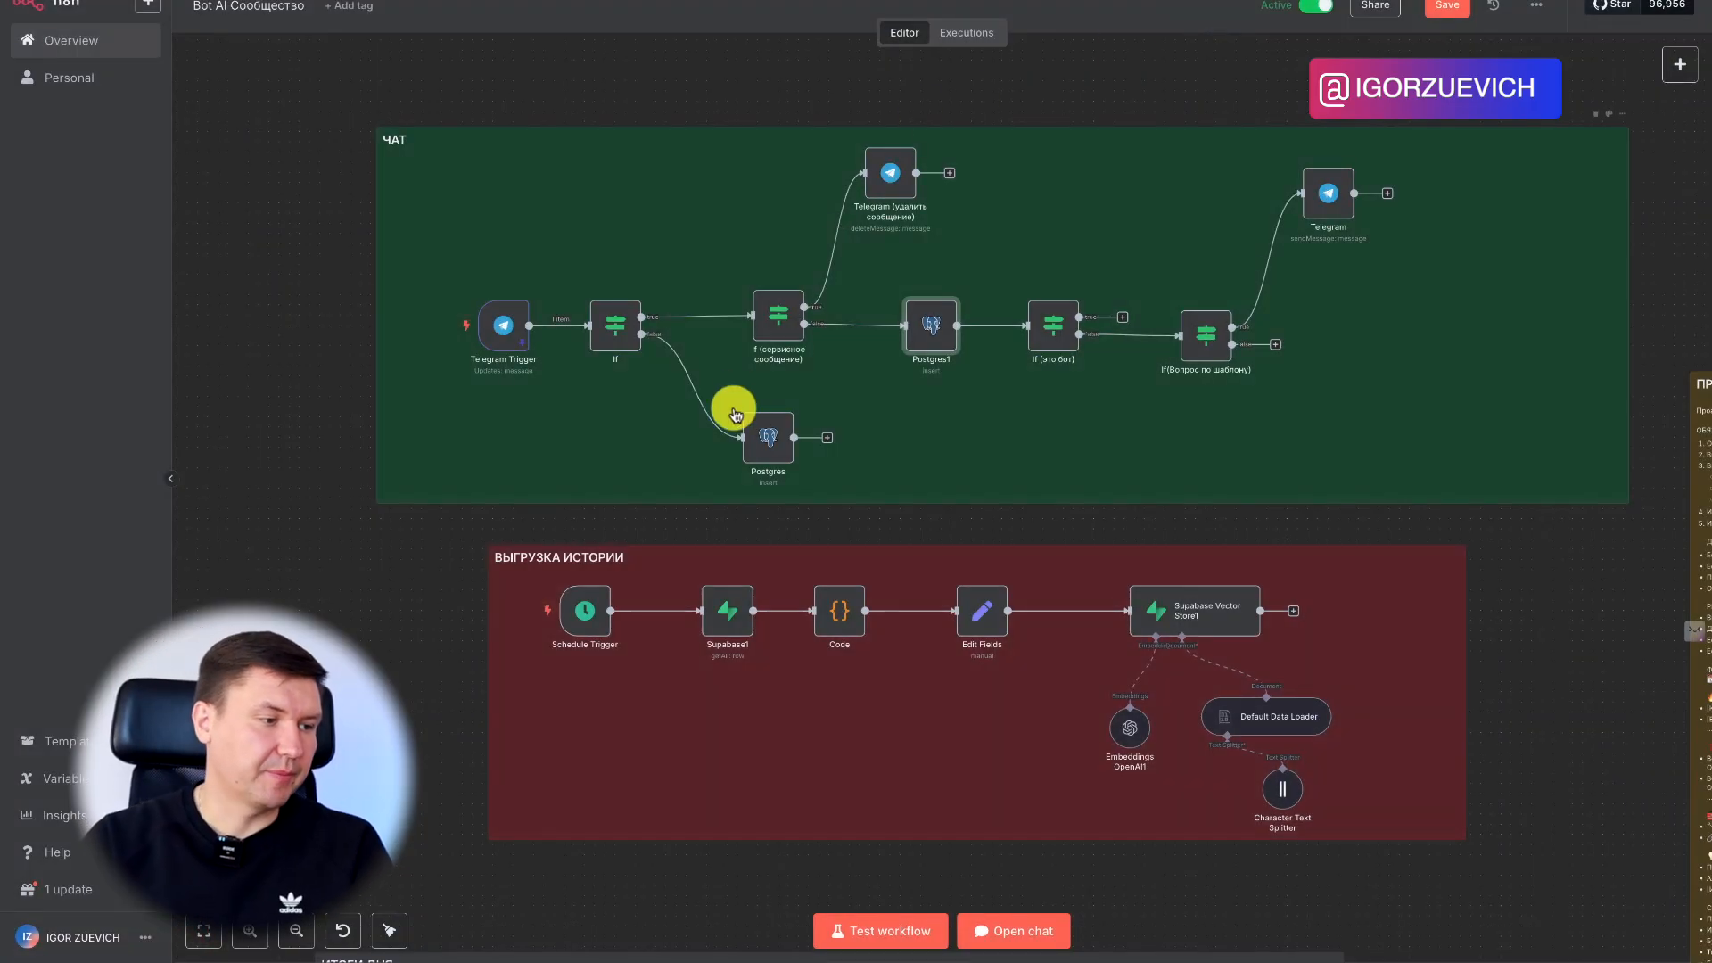
pyautogui.click(769, 439)
pyautogui.doubleClick(759, 474)
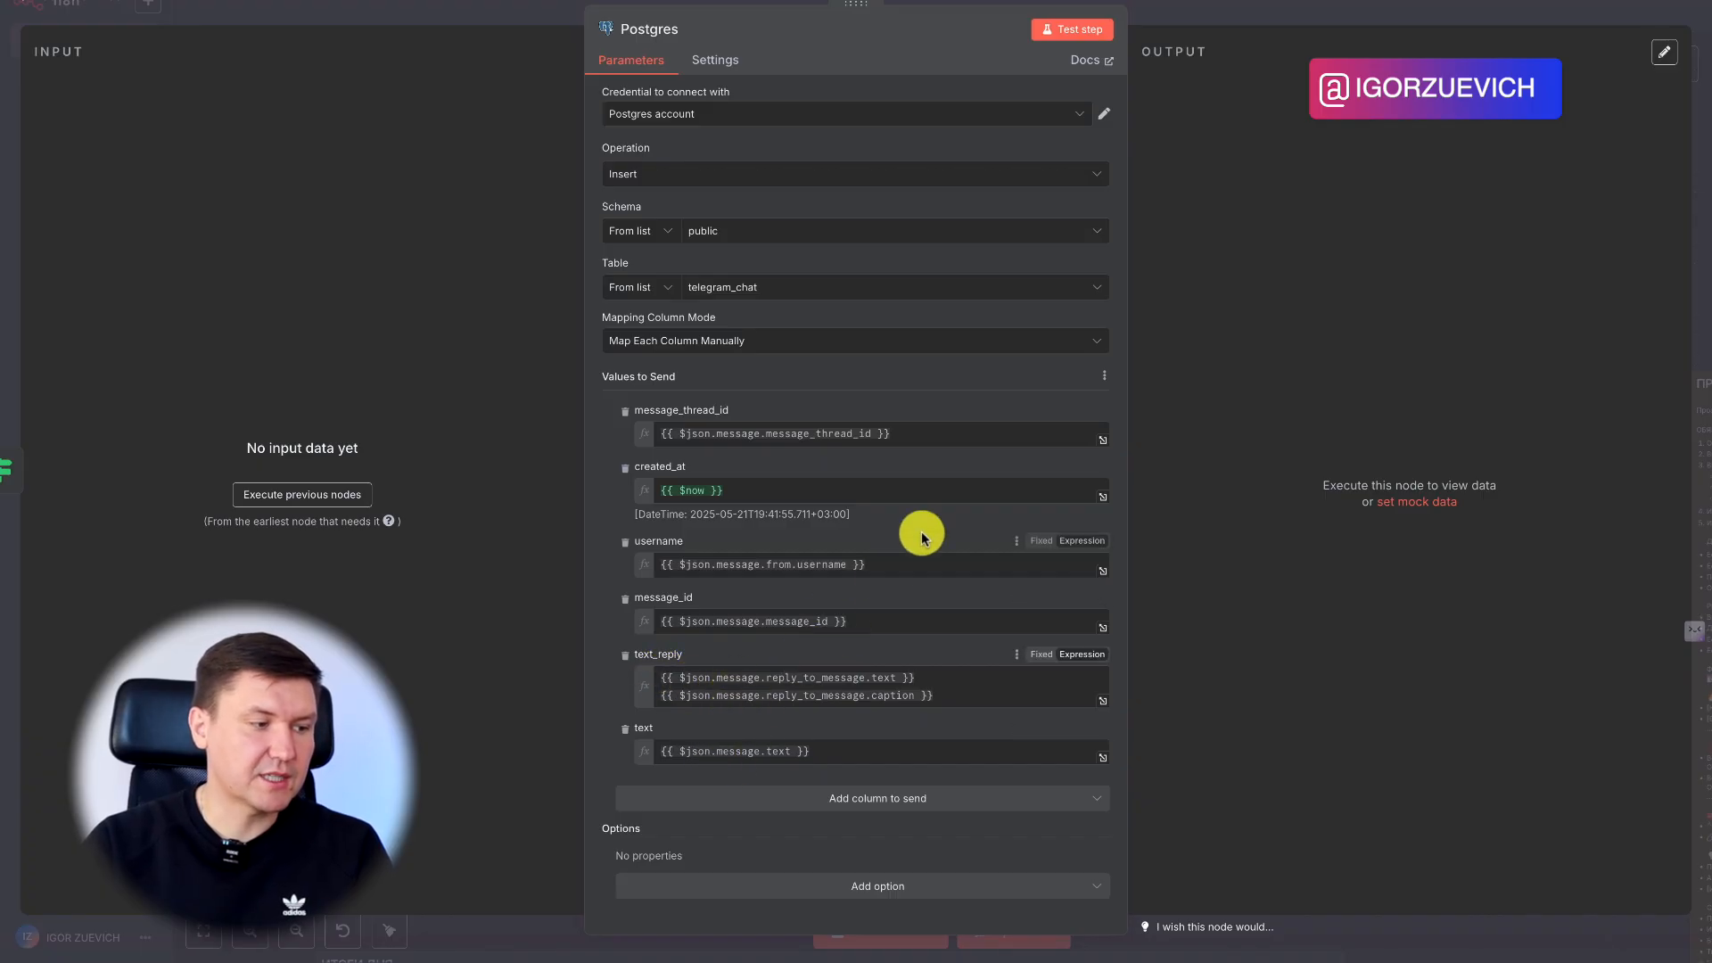
pyautogui.click(1217, 14)
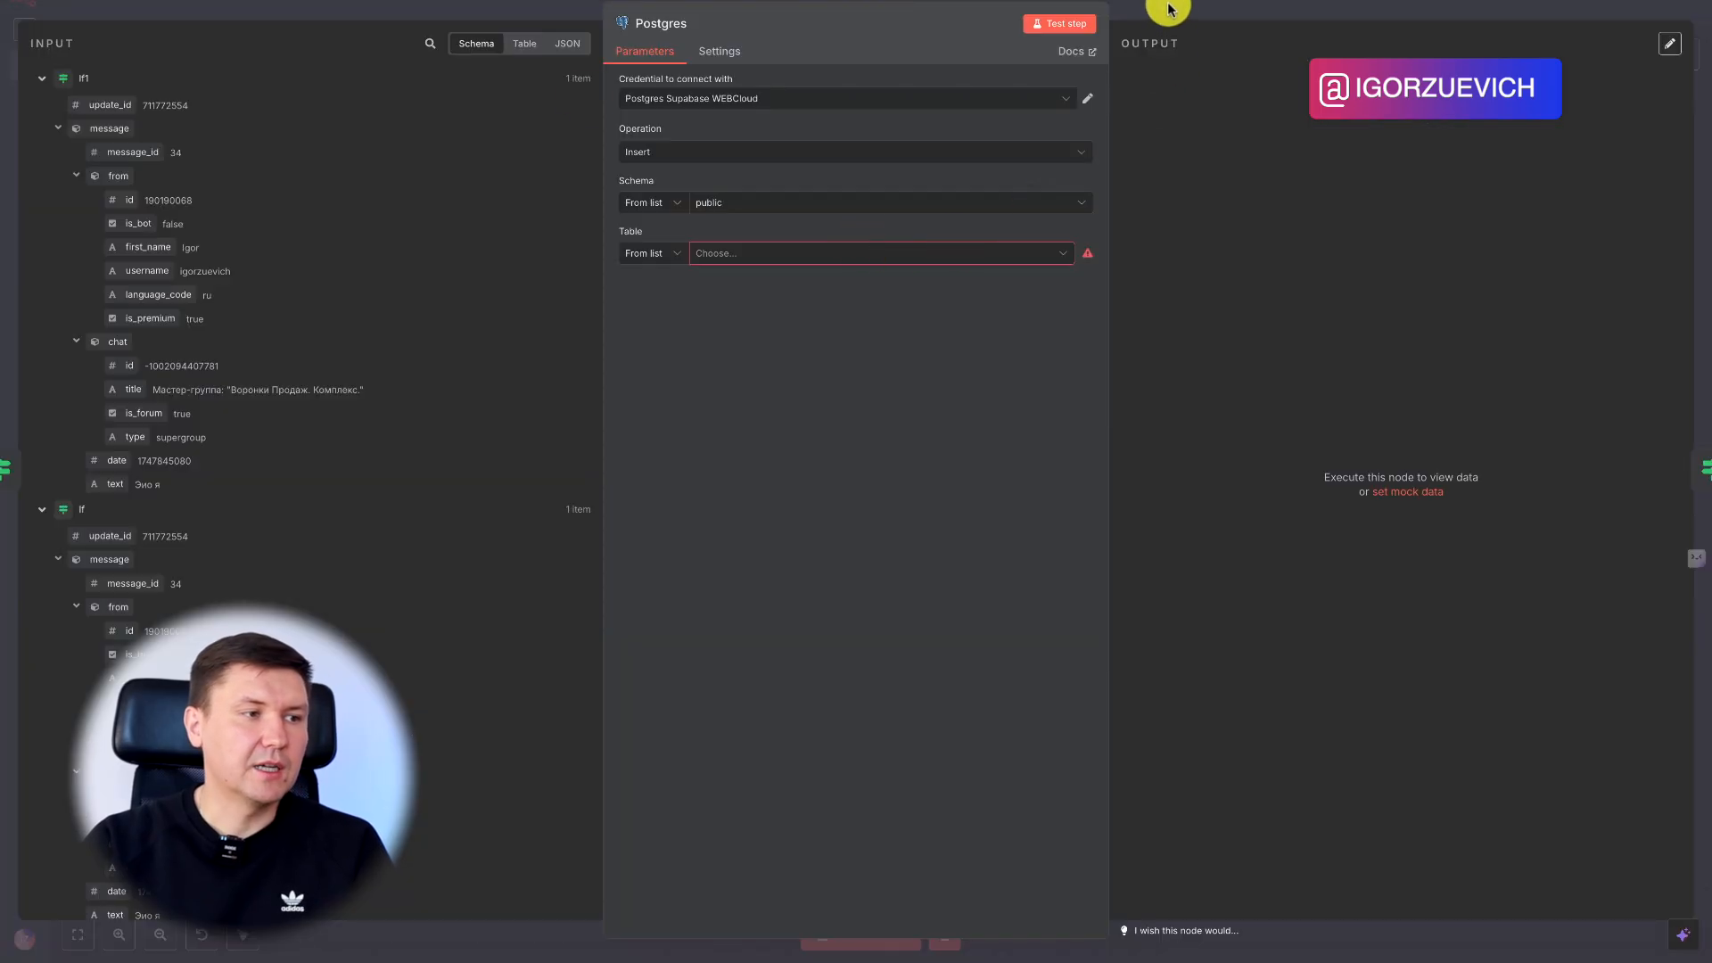
pyautogui.click(1166, 8)
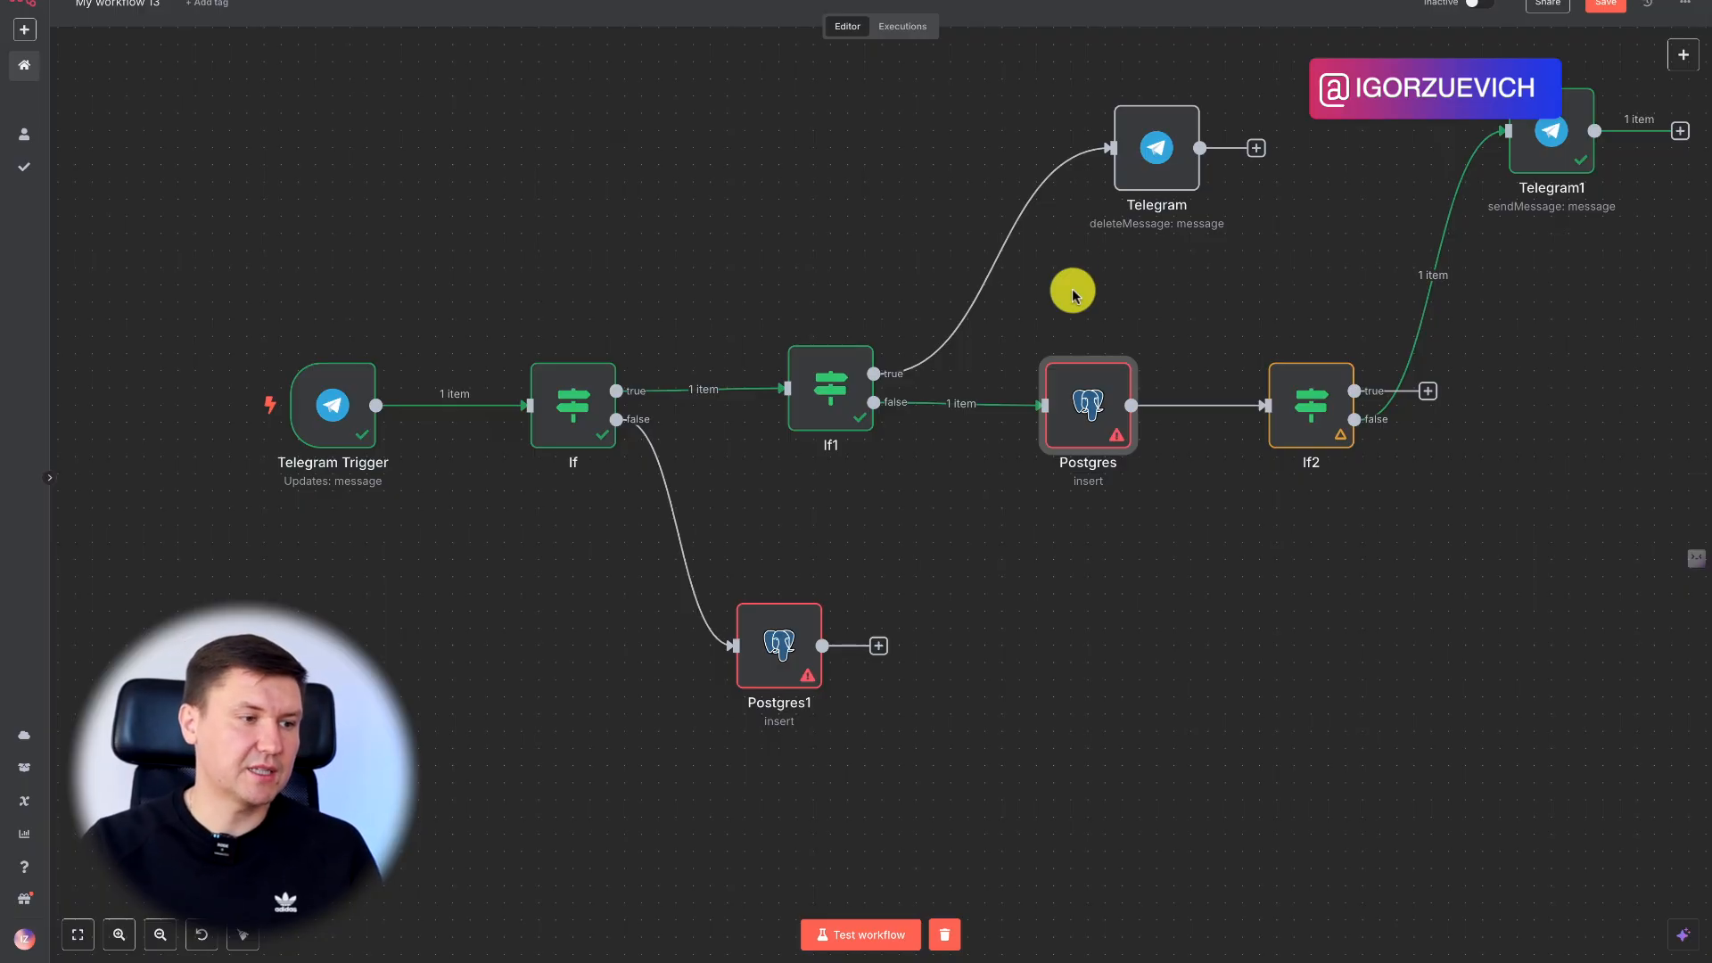
# Switch to Telegram, review the bot's administrator rights in the master group's settings, and return to the group chat
pyautogui.moveTo(346, 400)
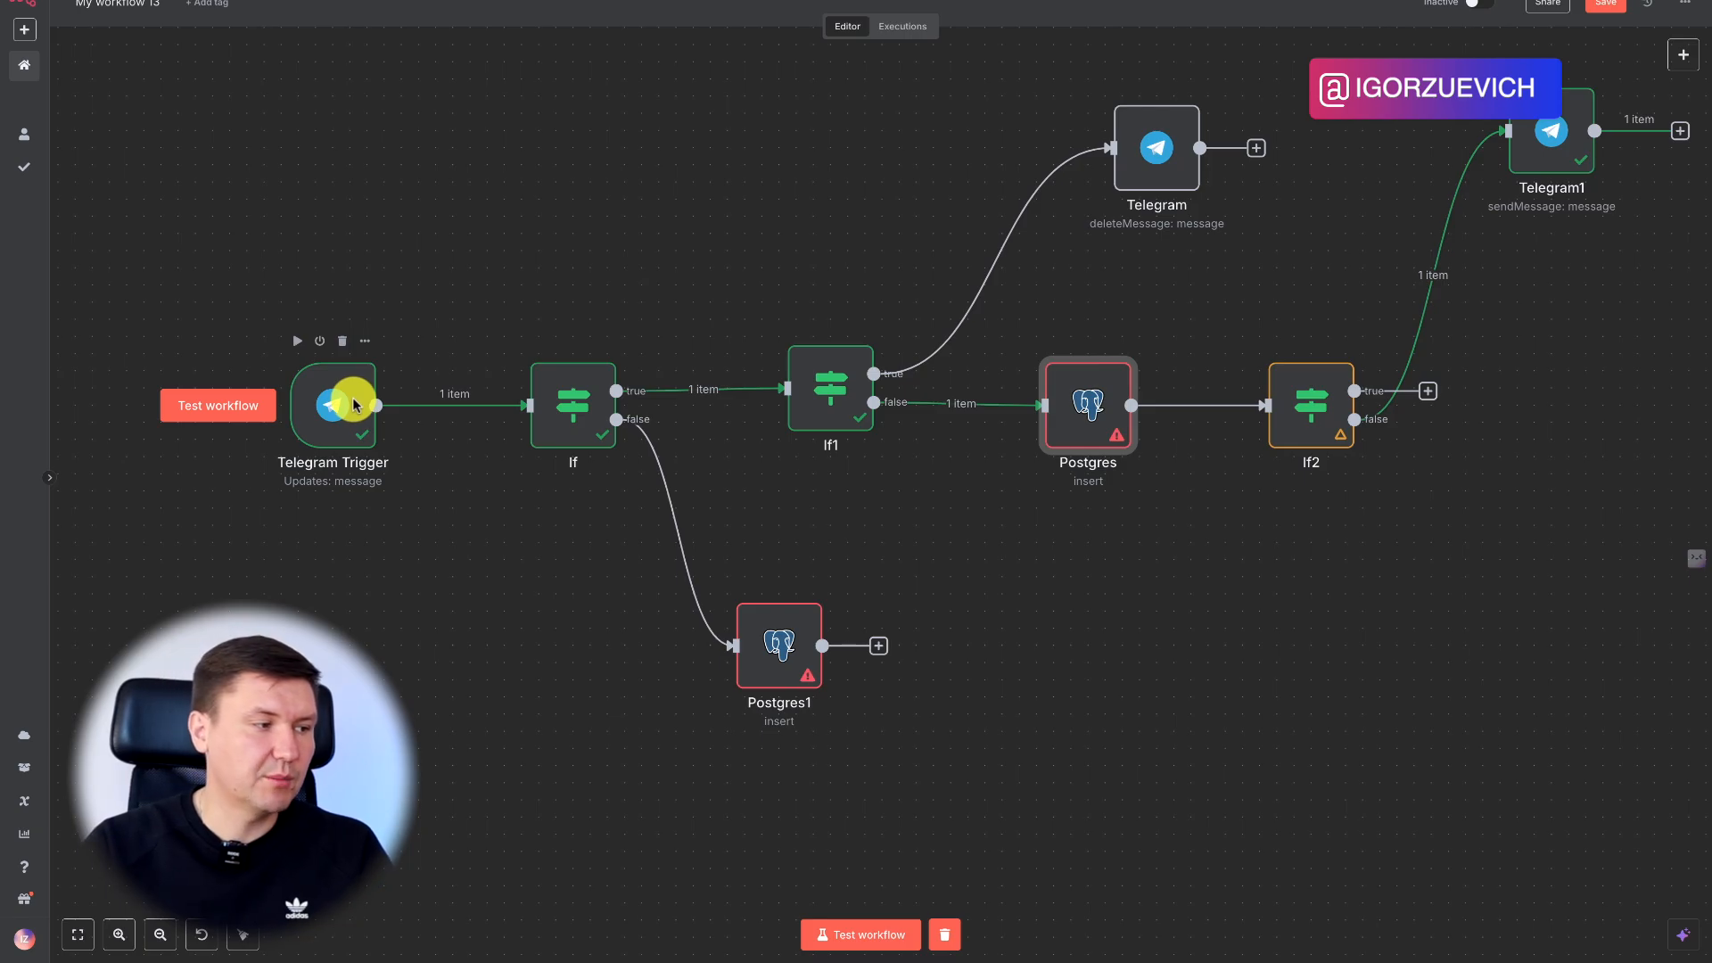
pyautogui.moveTo(886, 957)
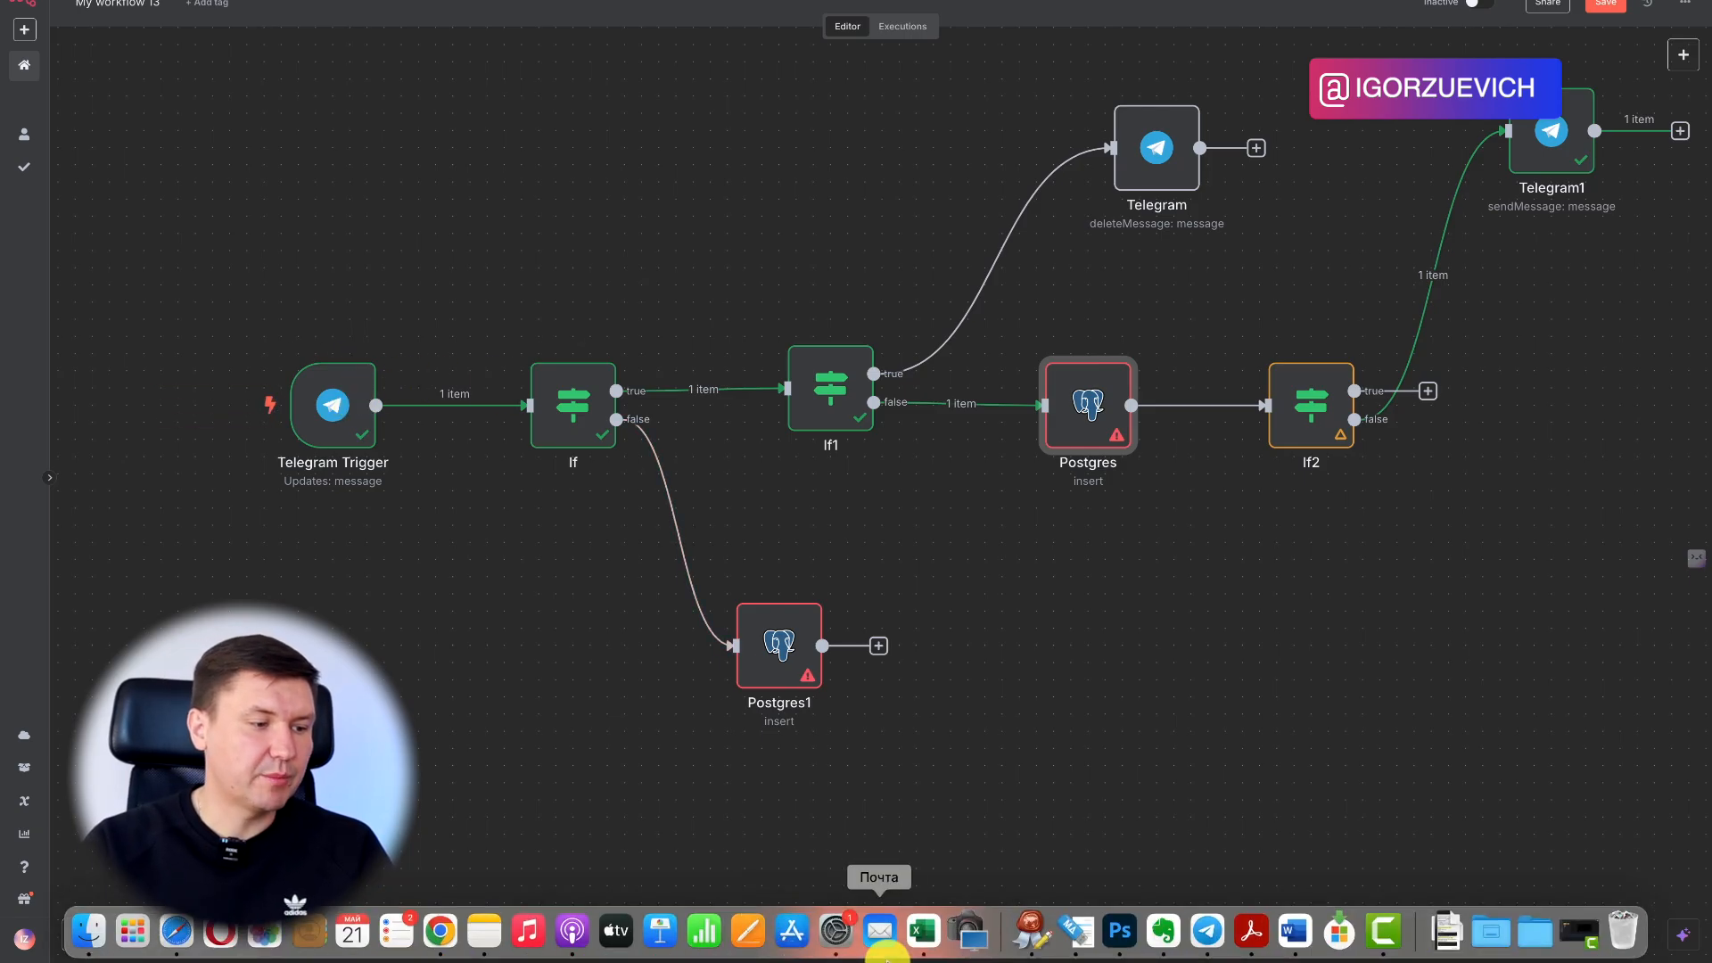
pyautogui.click(1207, 931)
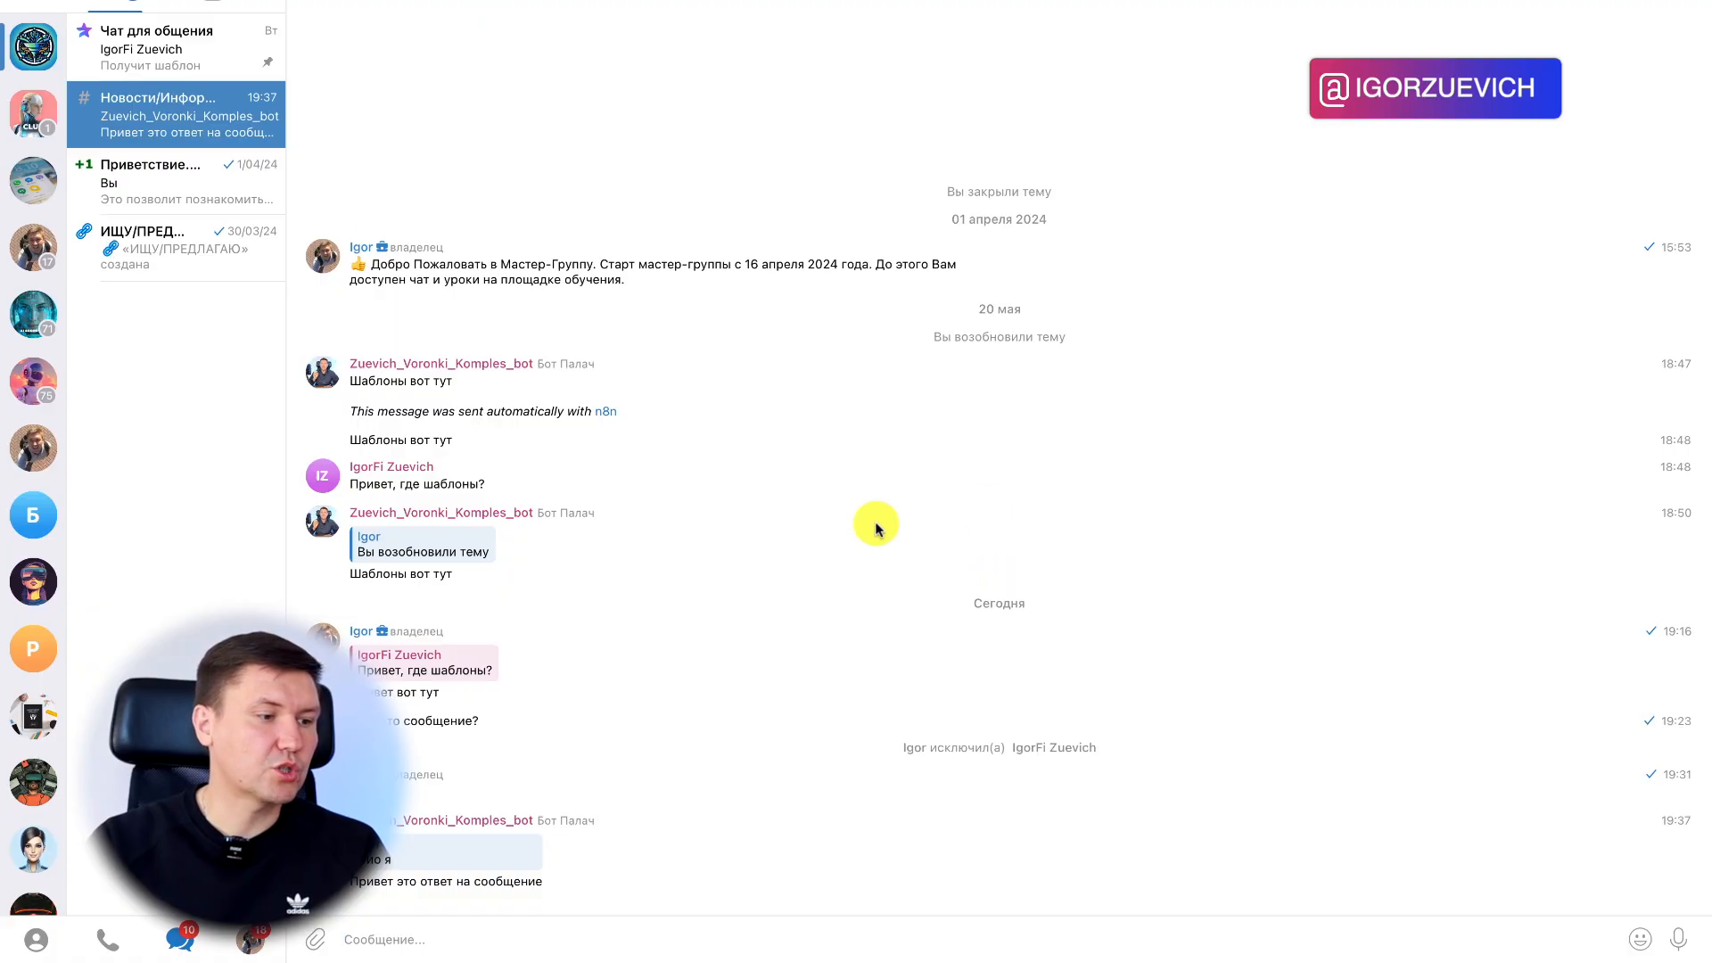
pyautogui.click(535, 2)
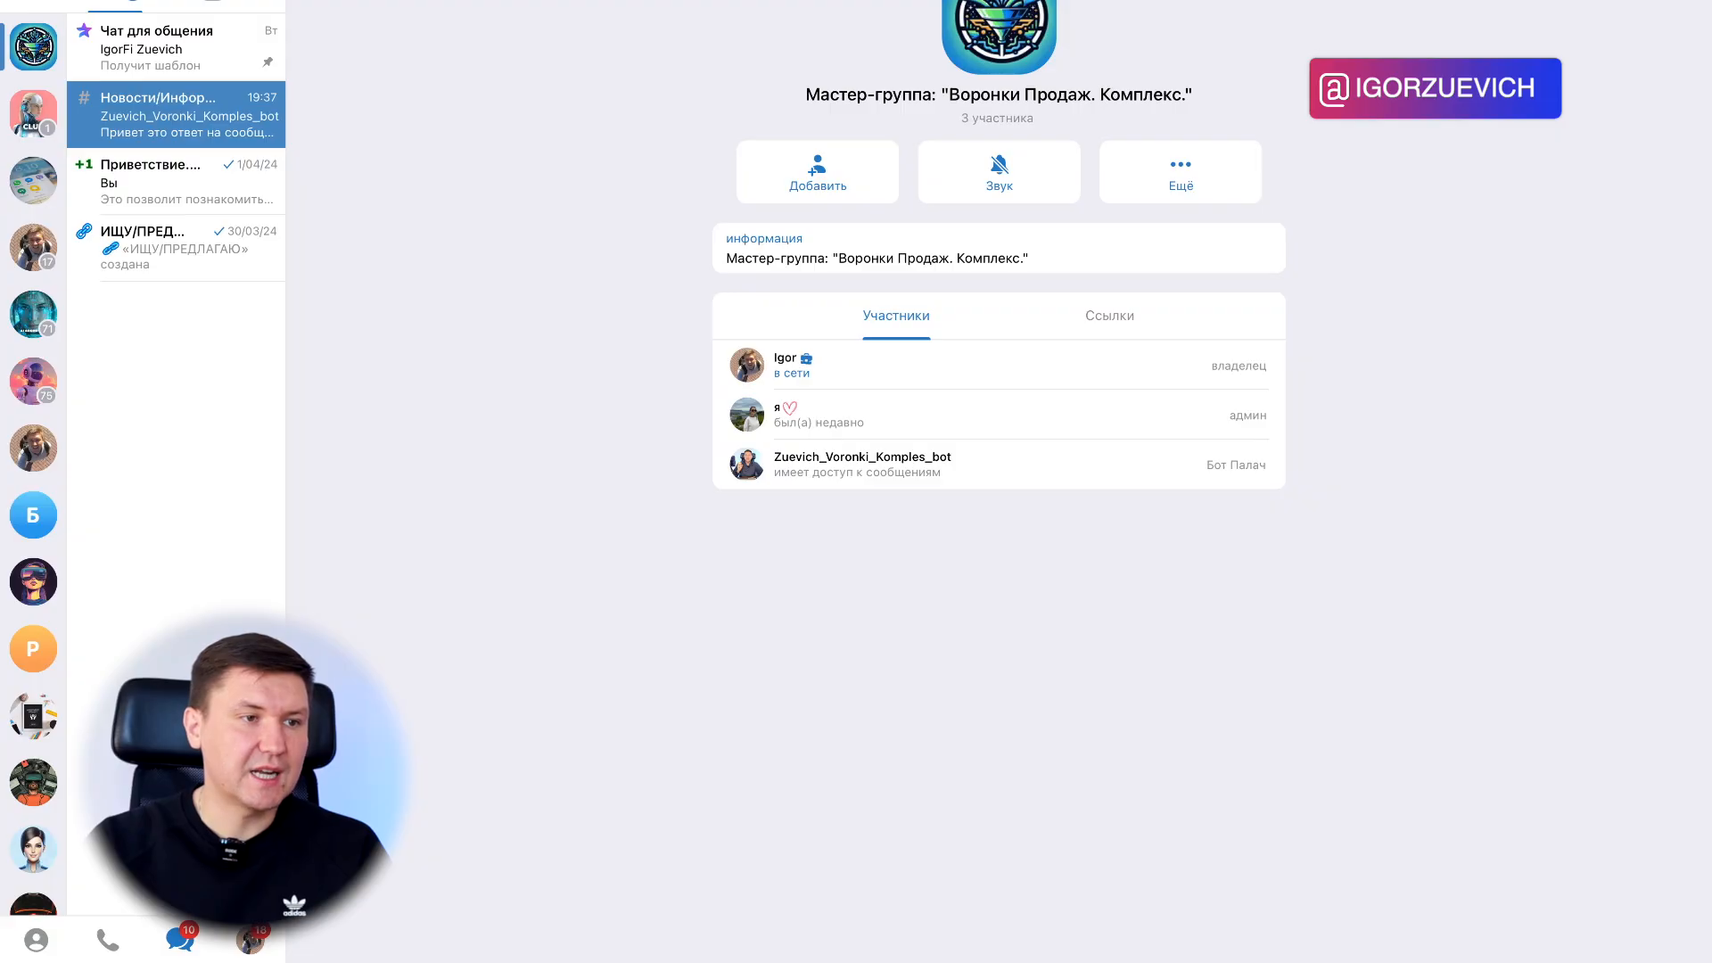
pyautogui.click(1676, 2)
pyautogui.click(875, 540)
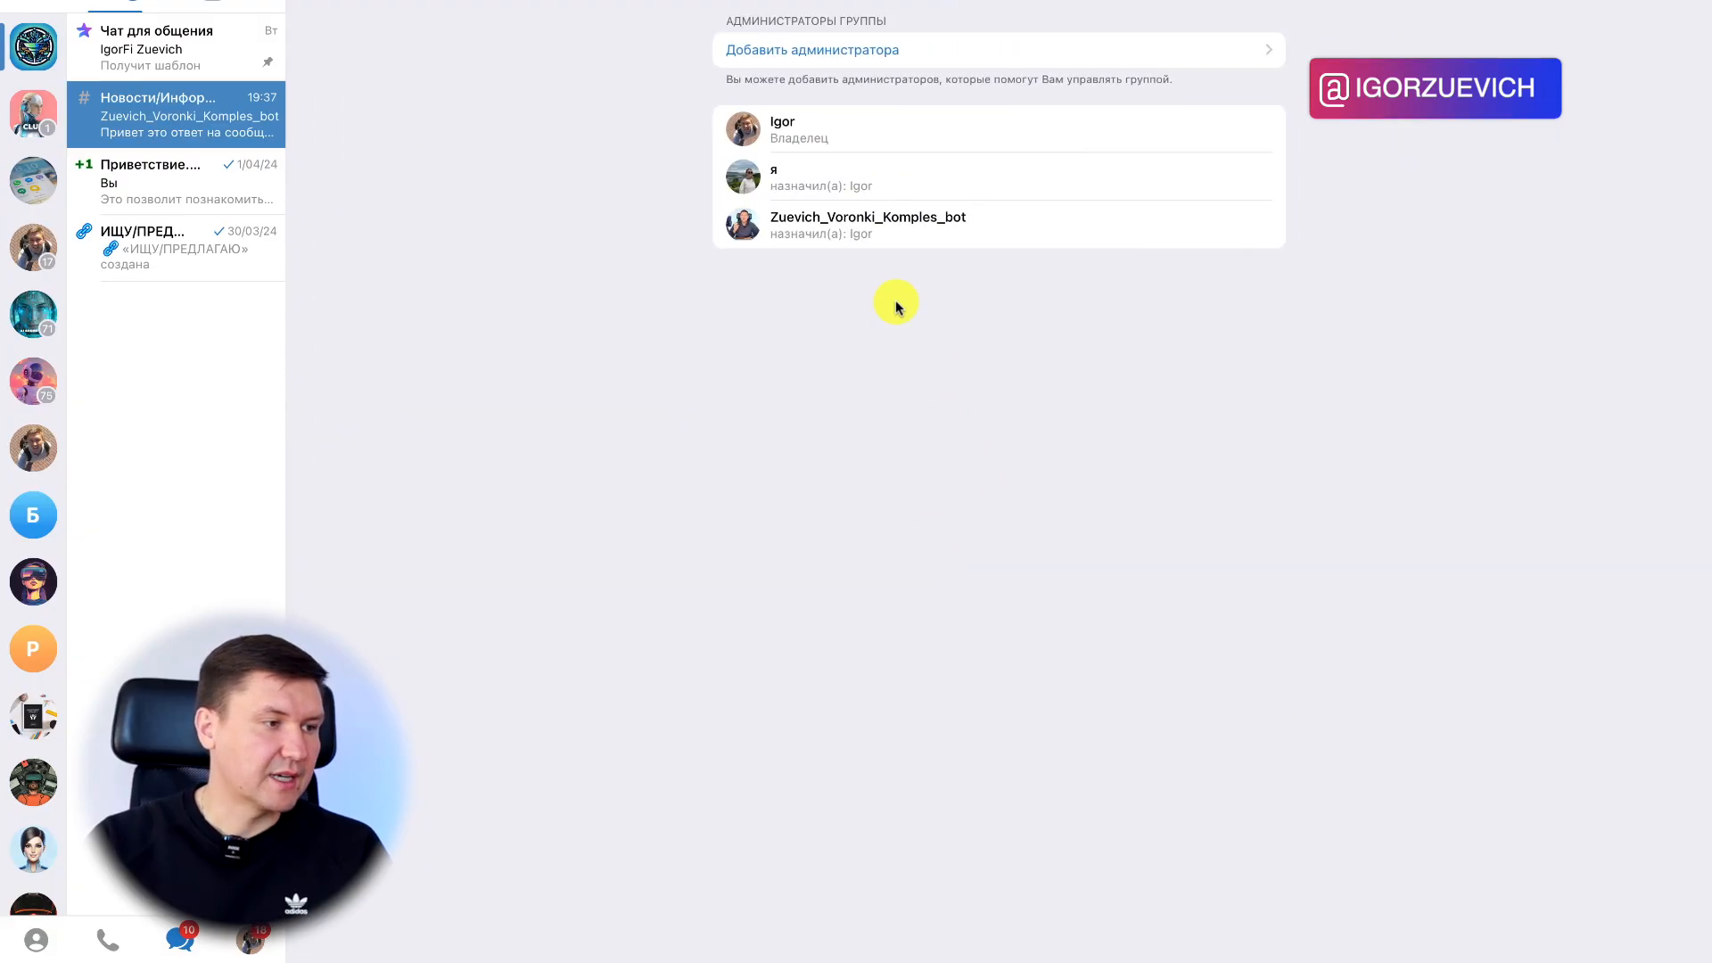
pyautogui.click(816, 230)
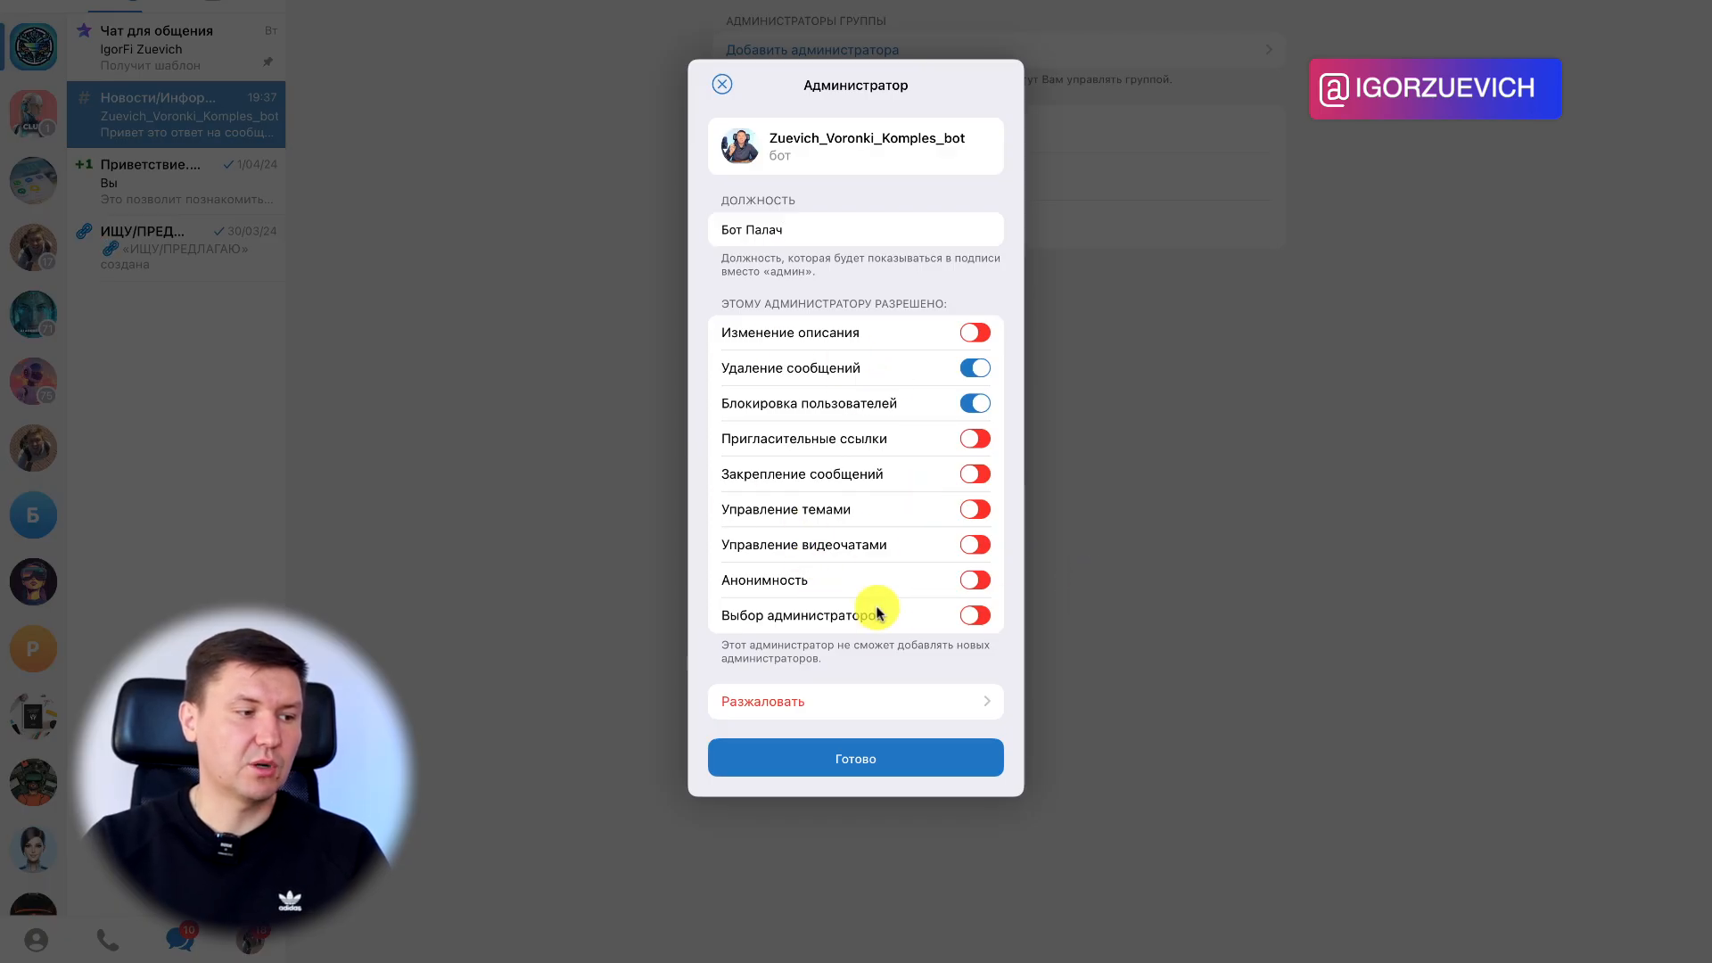
pyautogui.press('Return')
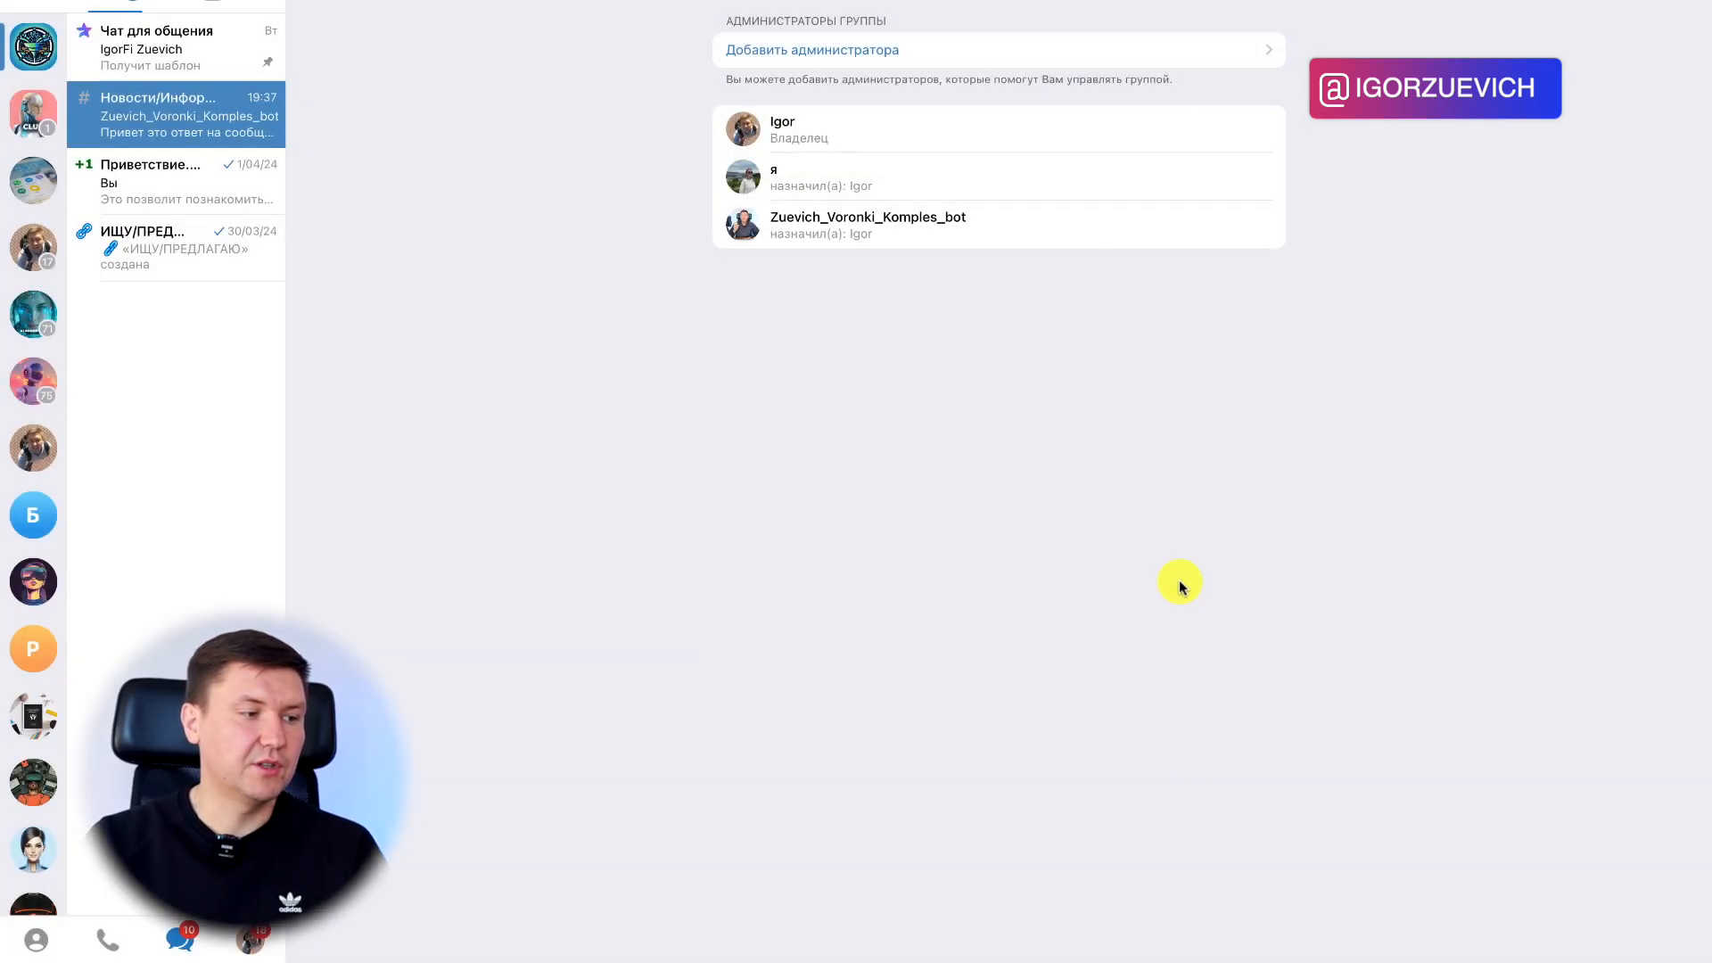
pyautogui.press('Escape')
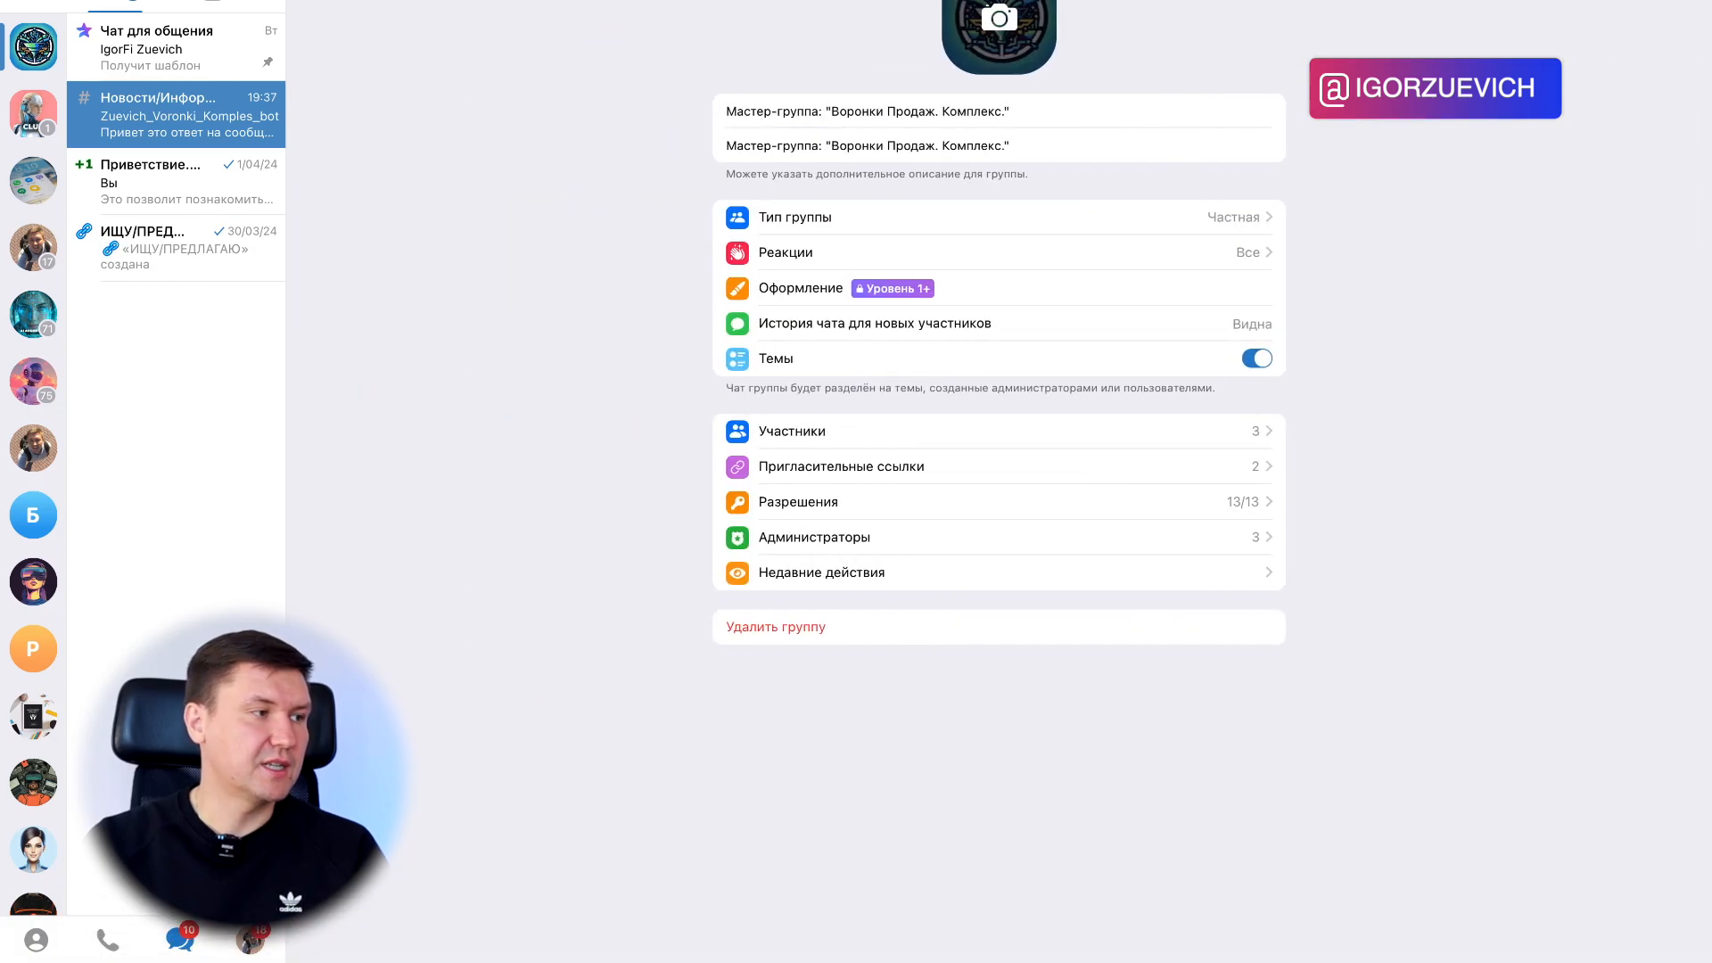
pyautogui.press('Escape')
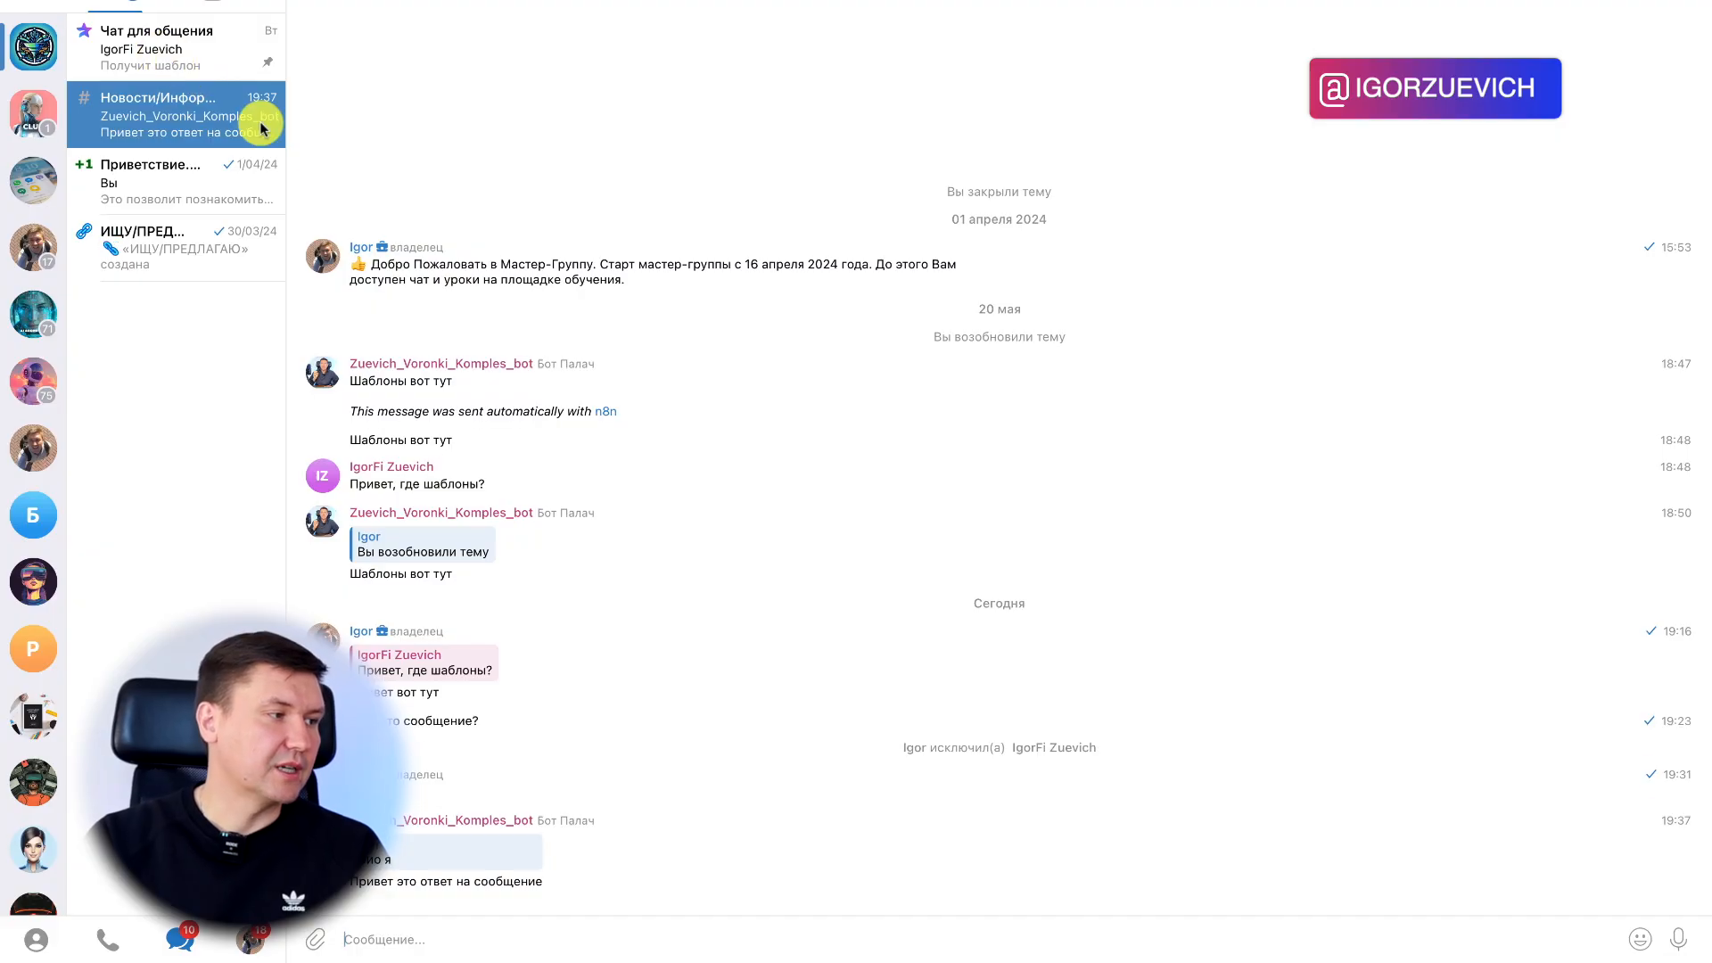
# Send the message "765457646" in the "Чат для общения" topic and return to the n8n workflow
pyautogui.click(252, 64)
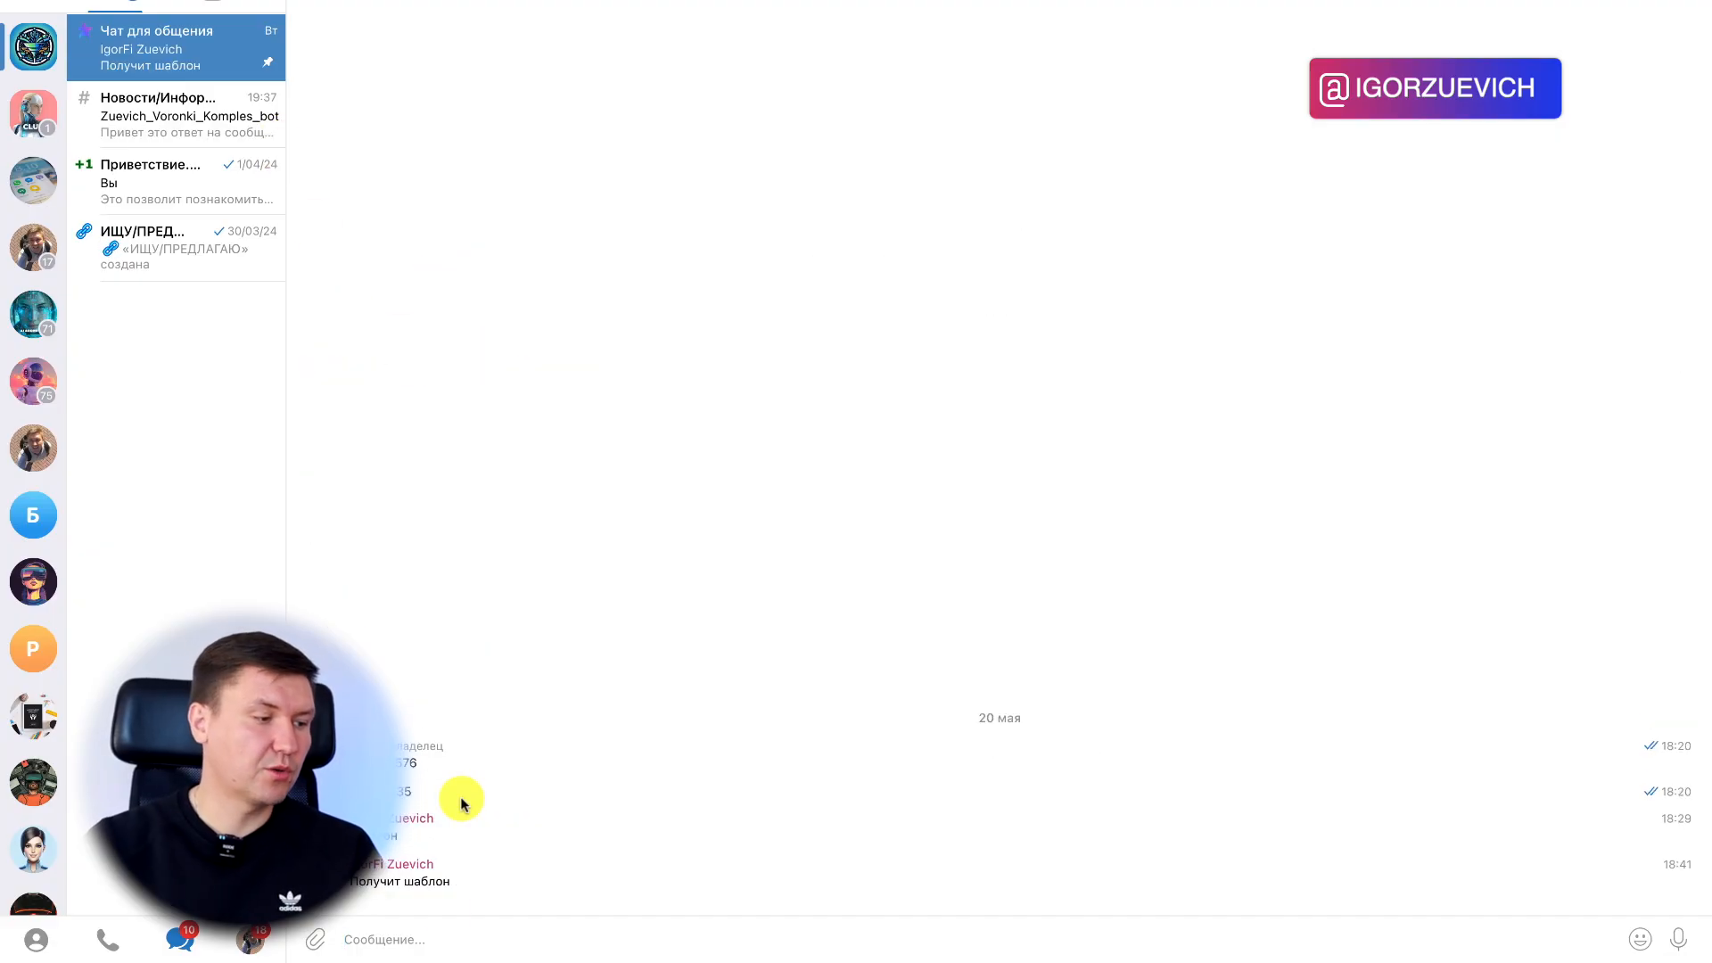
pyautogui.write('765457646')
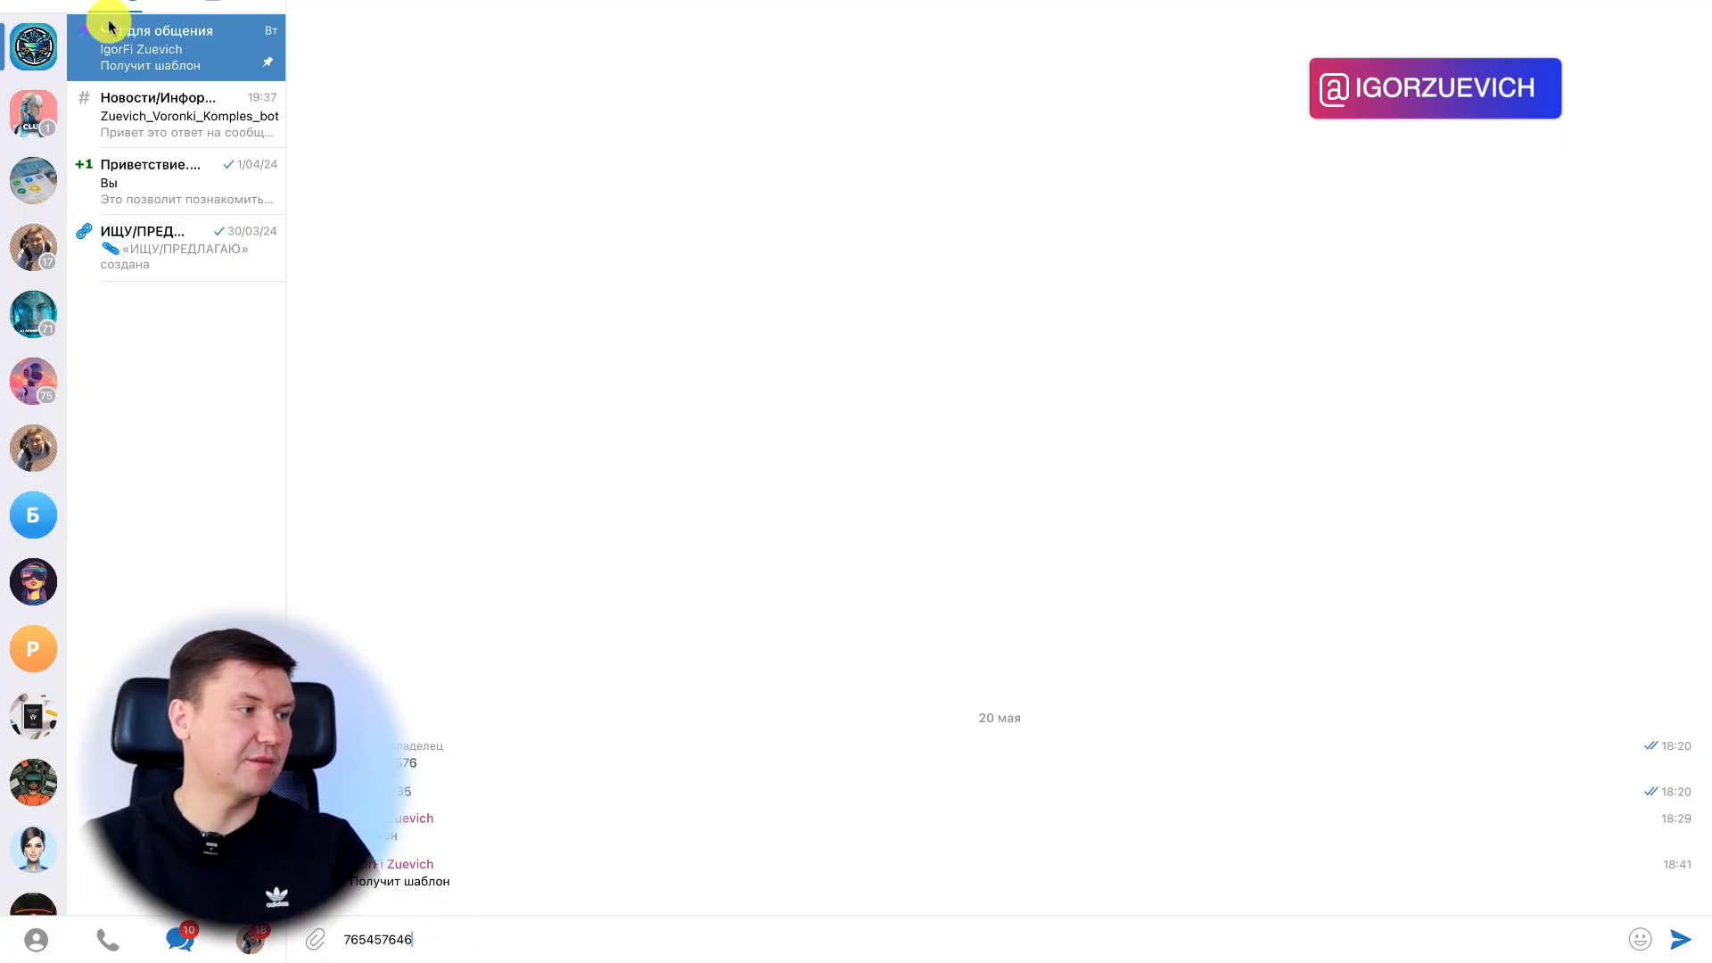
pyautogui.press('Return')
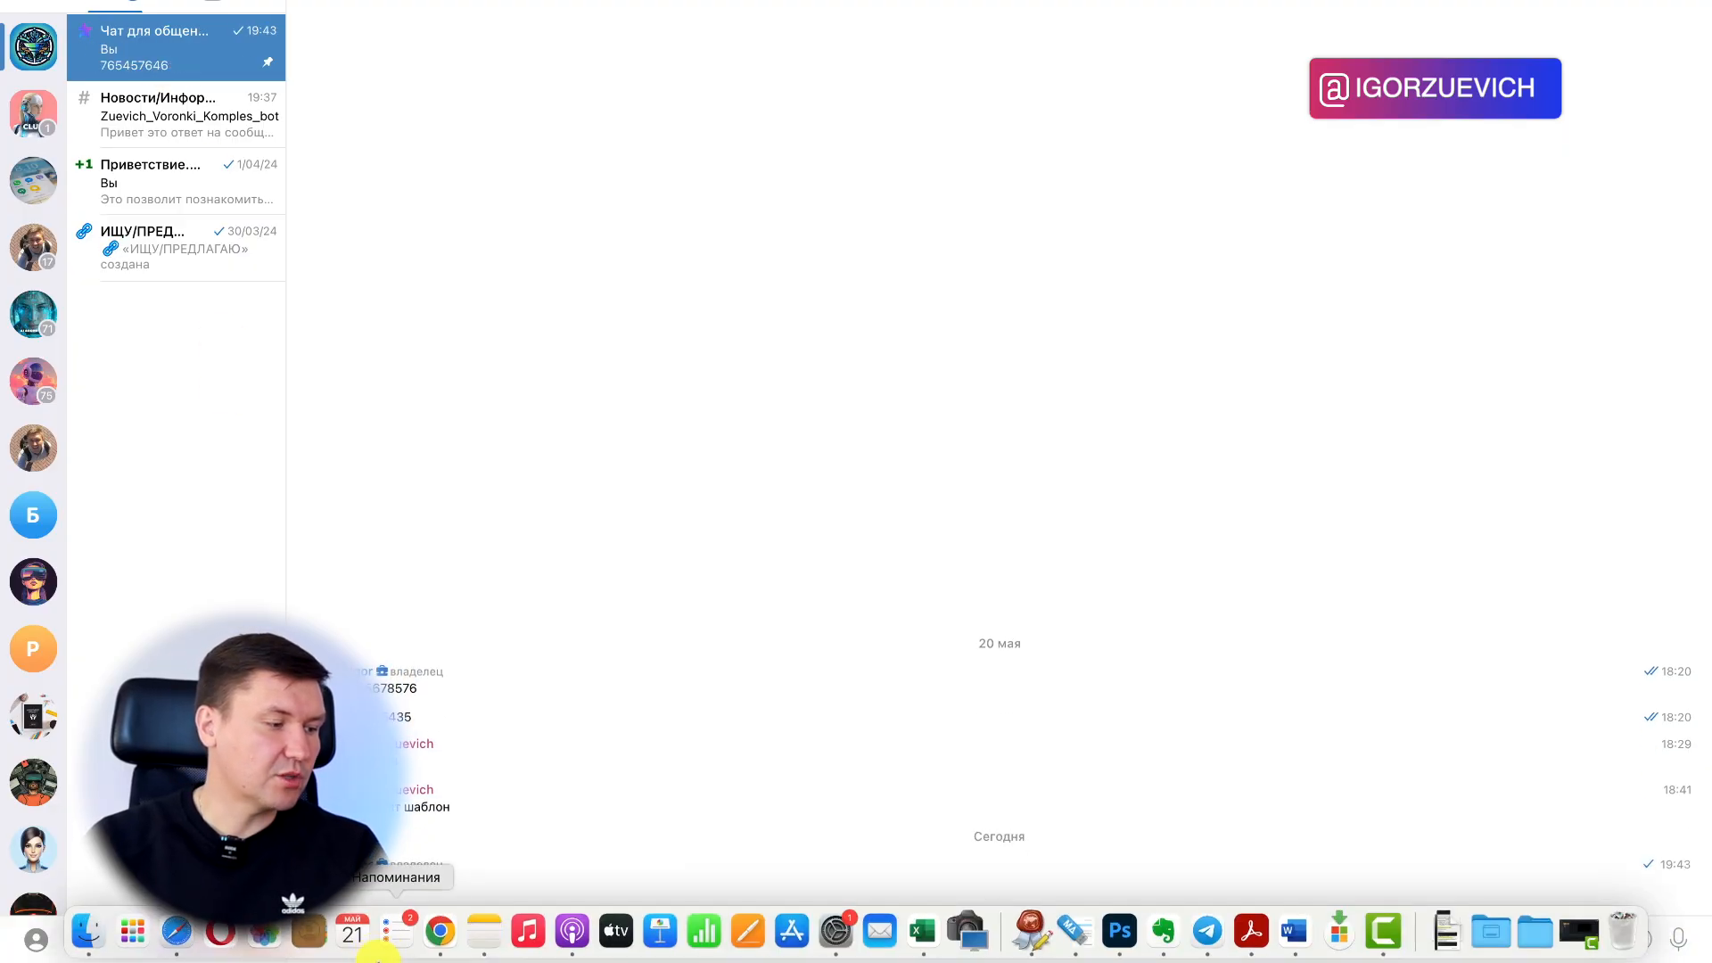
pyautogui.click(446, 937)
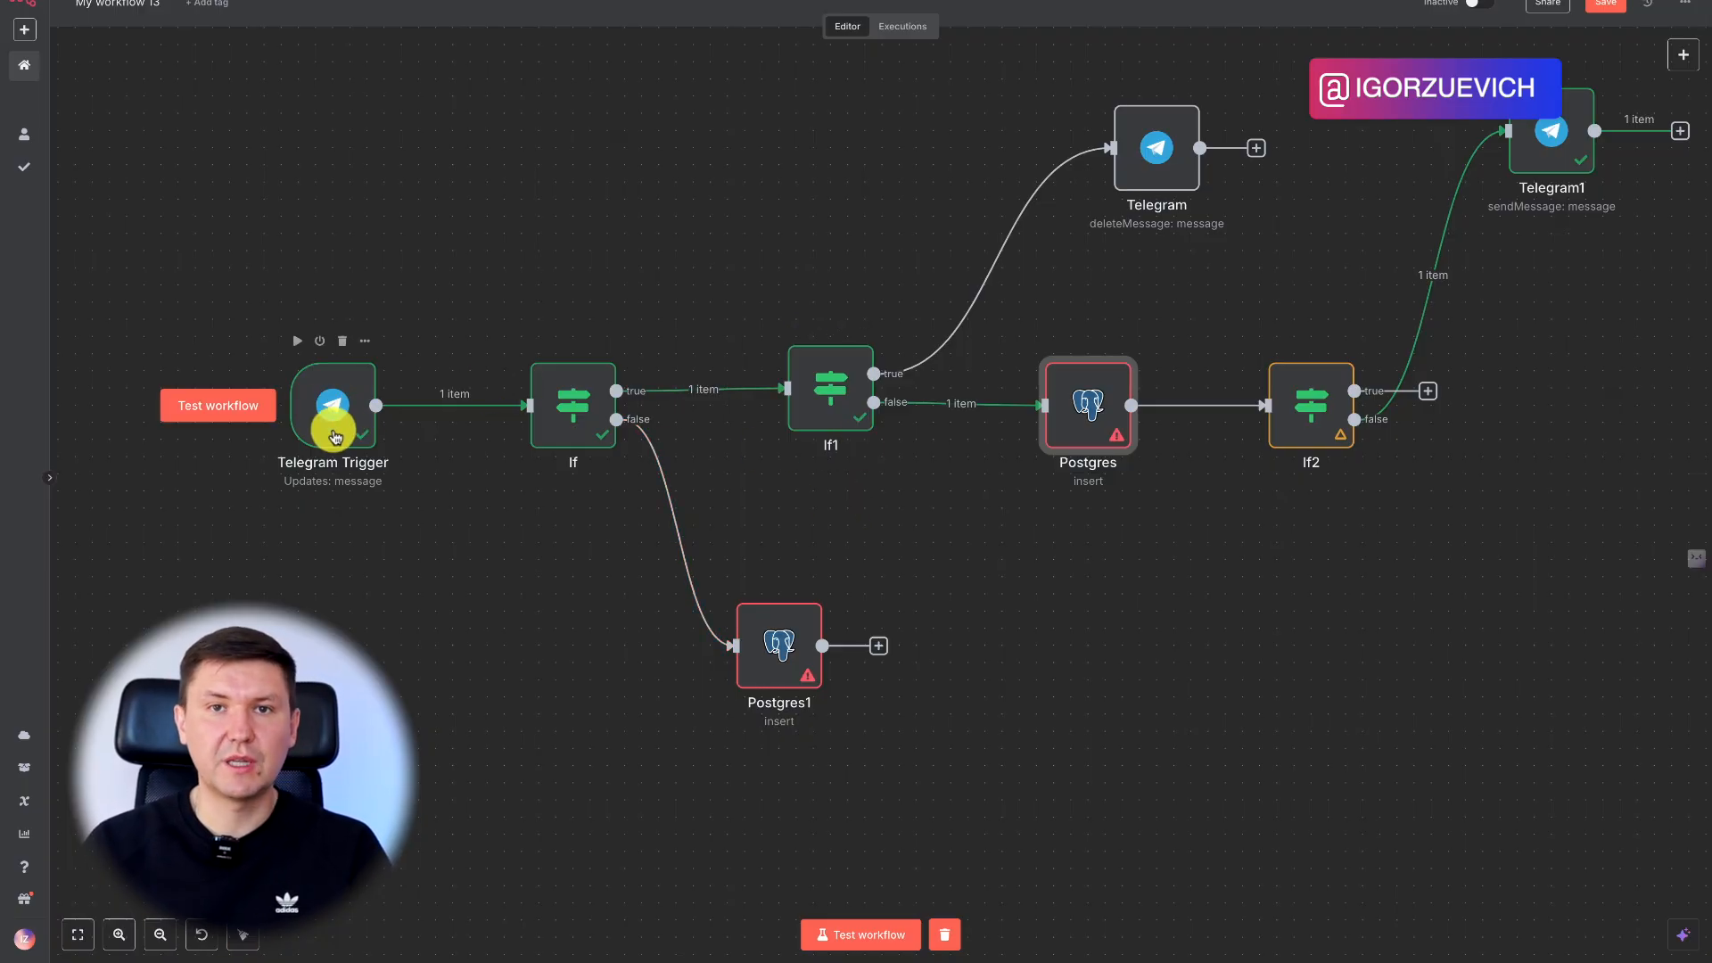
# Review the "ВЫГРУЗКА ИСТОРИИ" and "ИТОГИ ДНЯ" sections of the Bot AI Сообщество workflow, and return to My workflow 13
pyautogui.moveTo(811, 388)
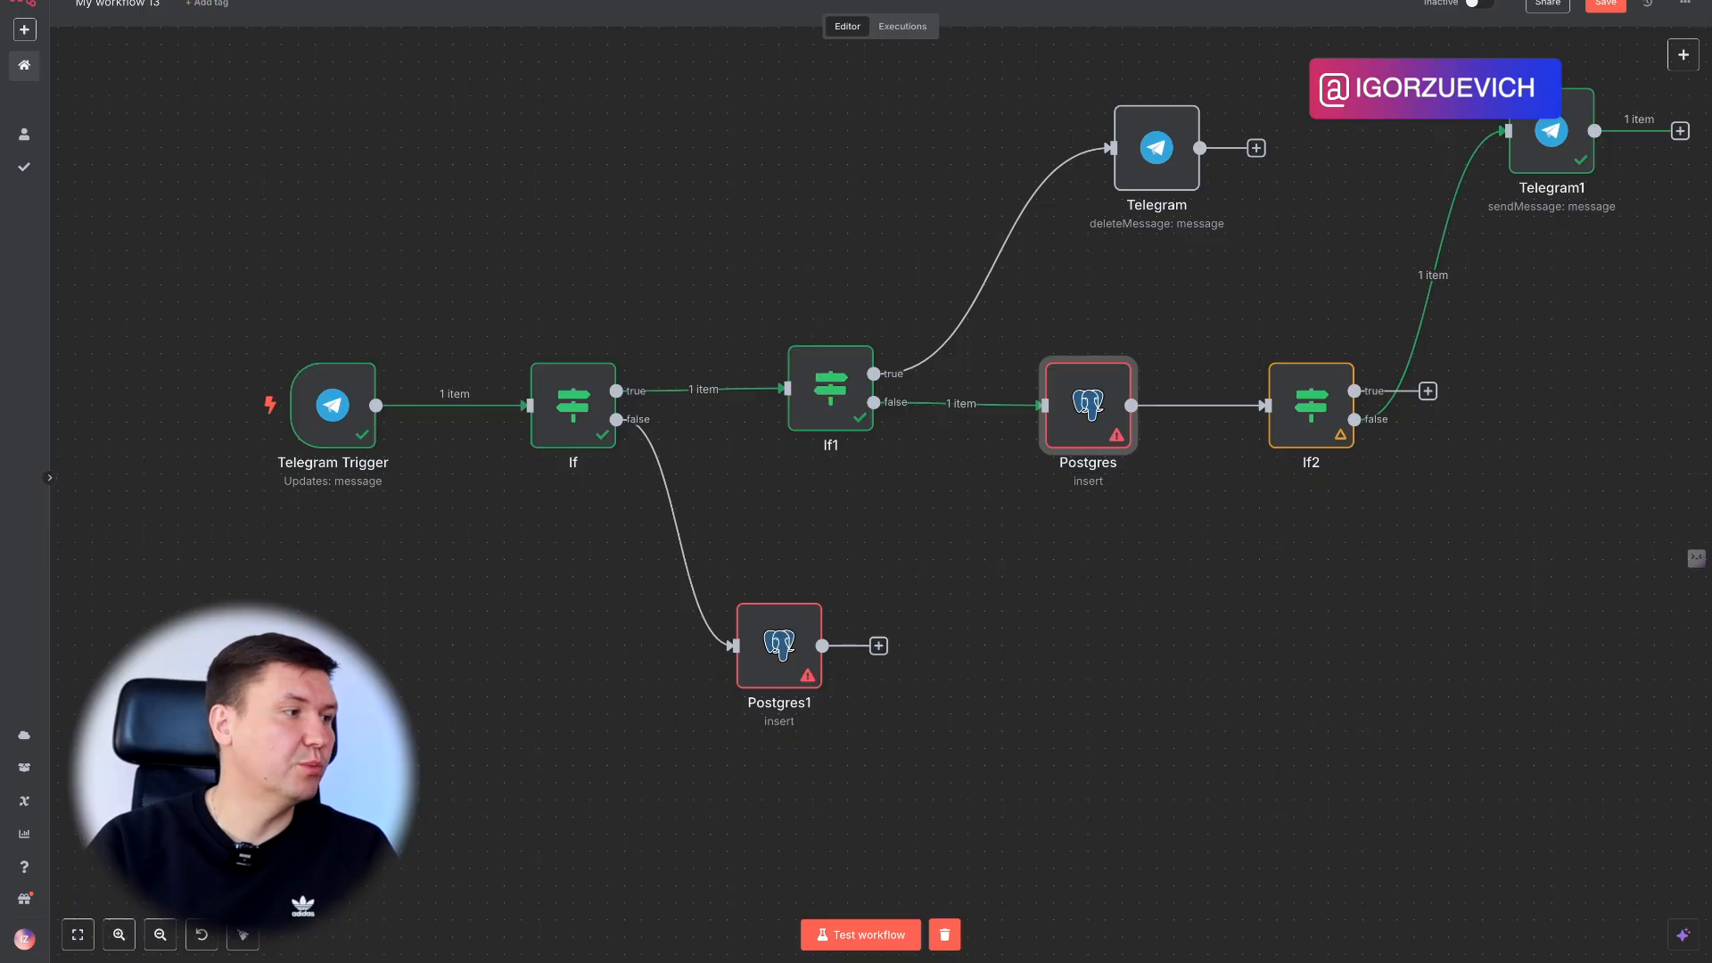
pyautogui.click(153, 0)
pyautogui.hotkey('ctrl', 'Tab')
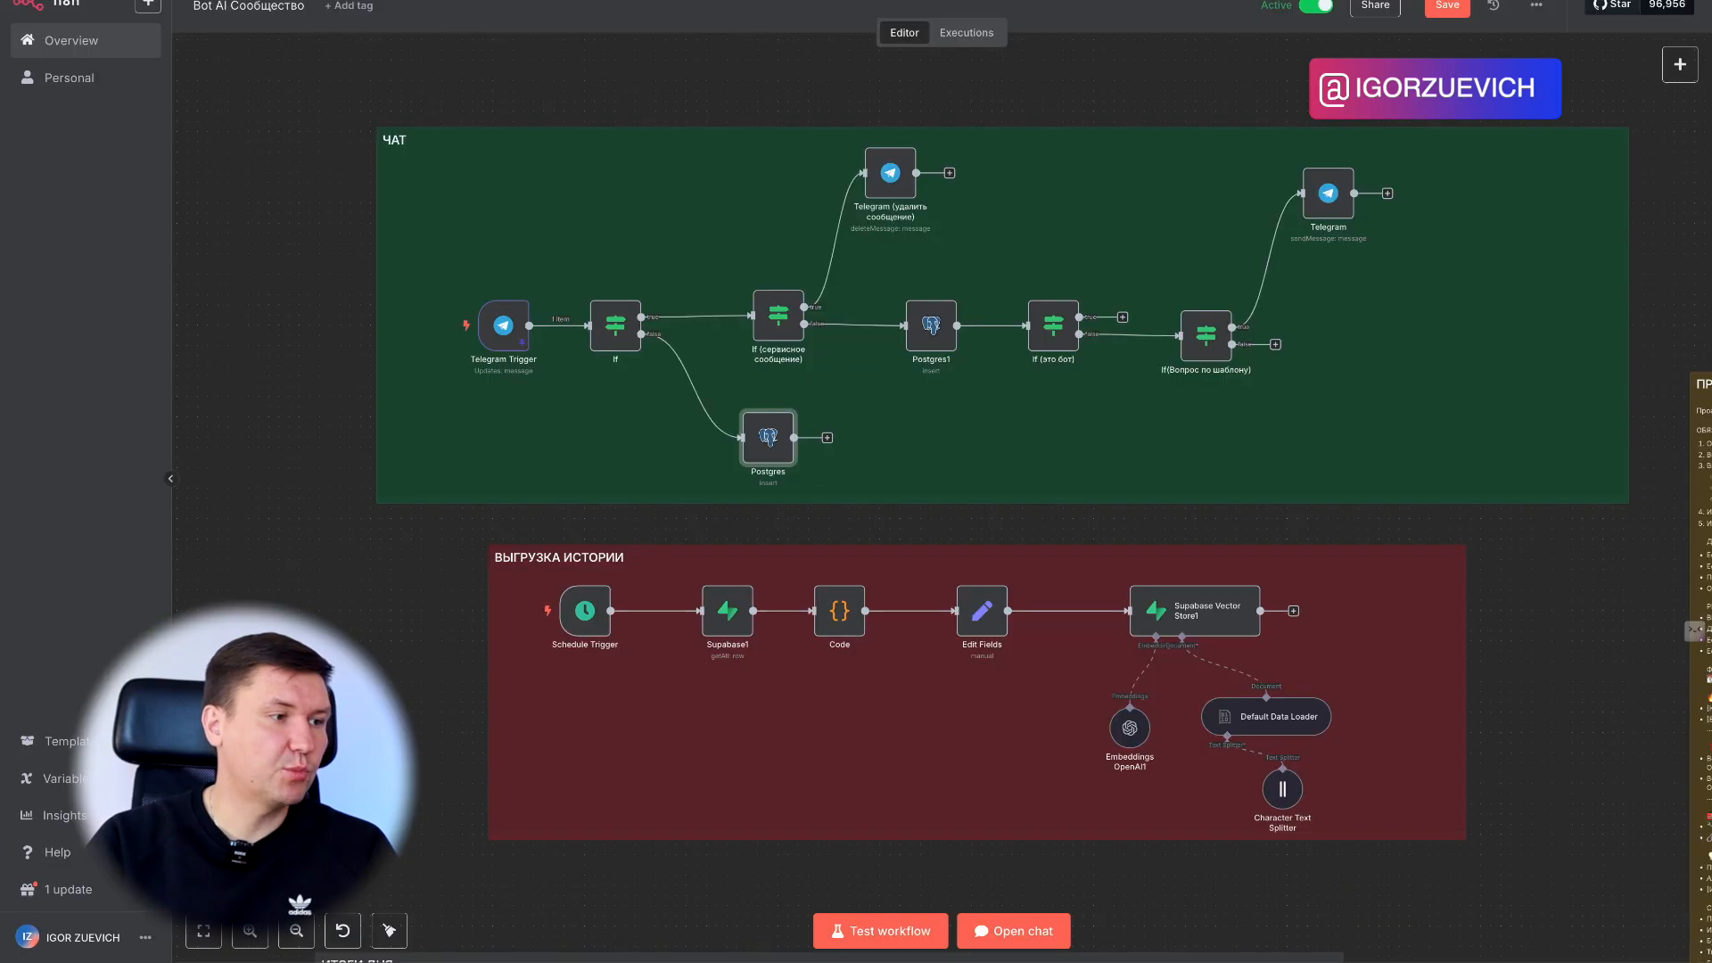
pyautogui.scroll(-5, 1086, 577)
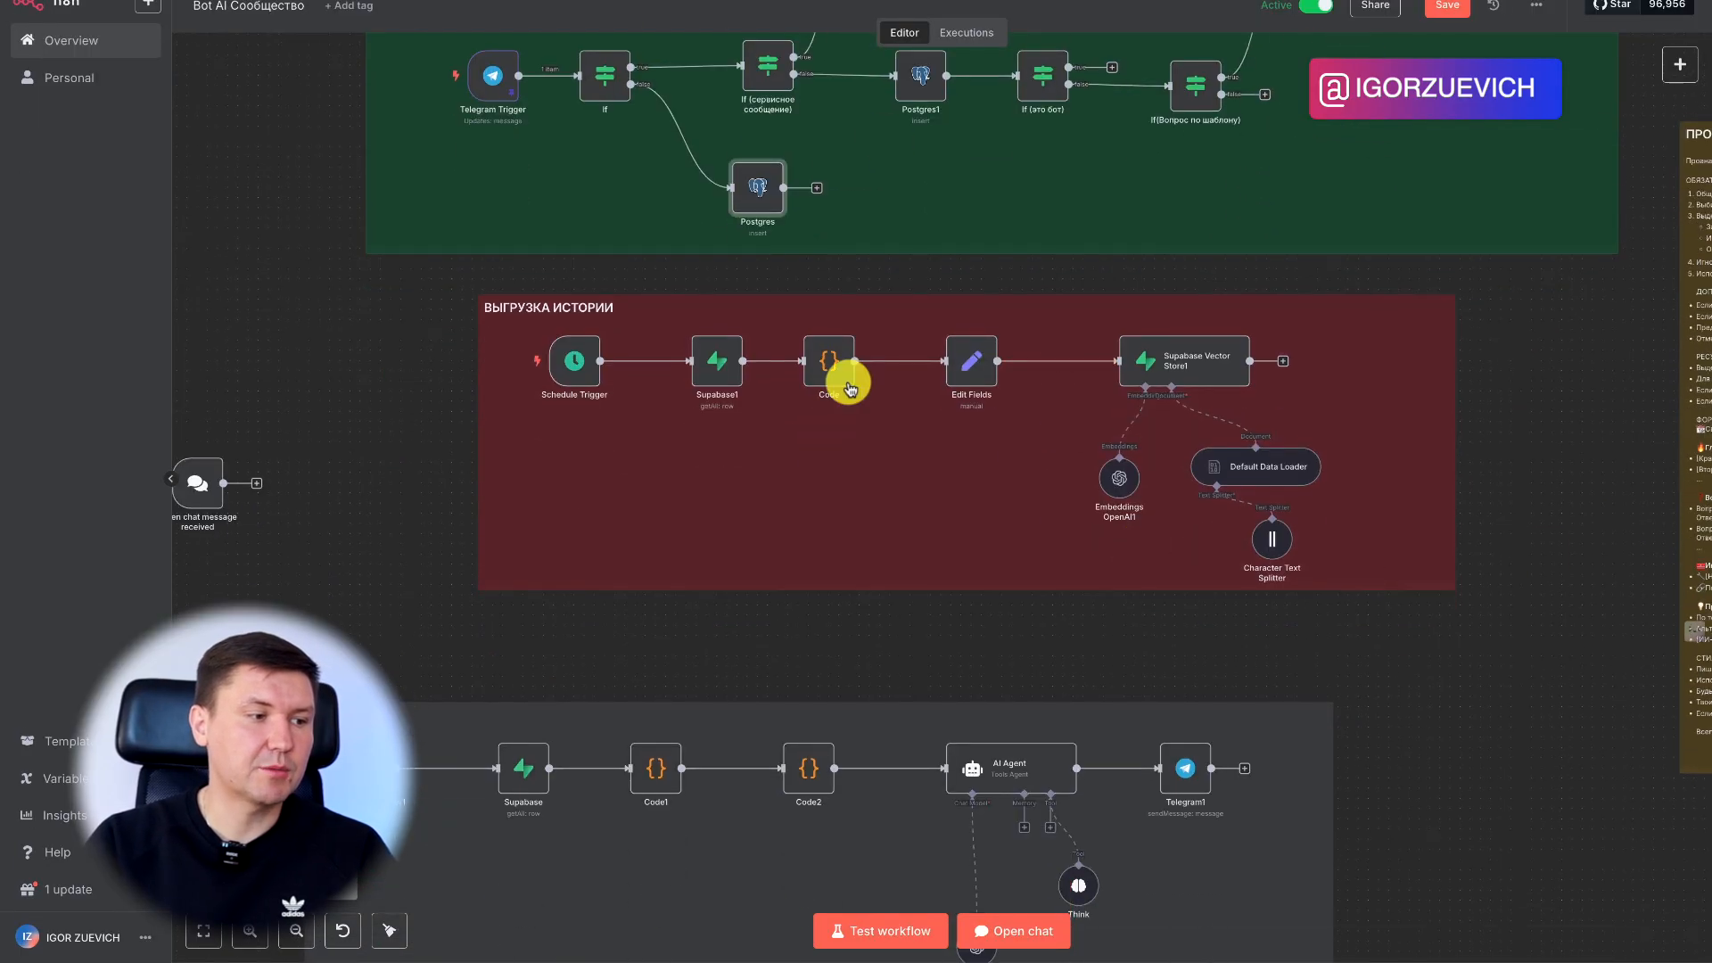
pyautogui.scroll(-3, 1032, 818)
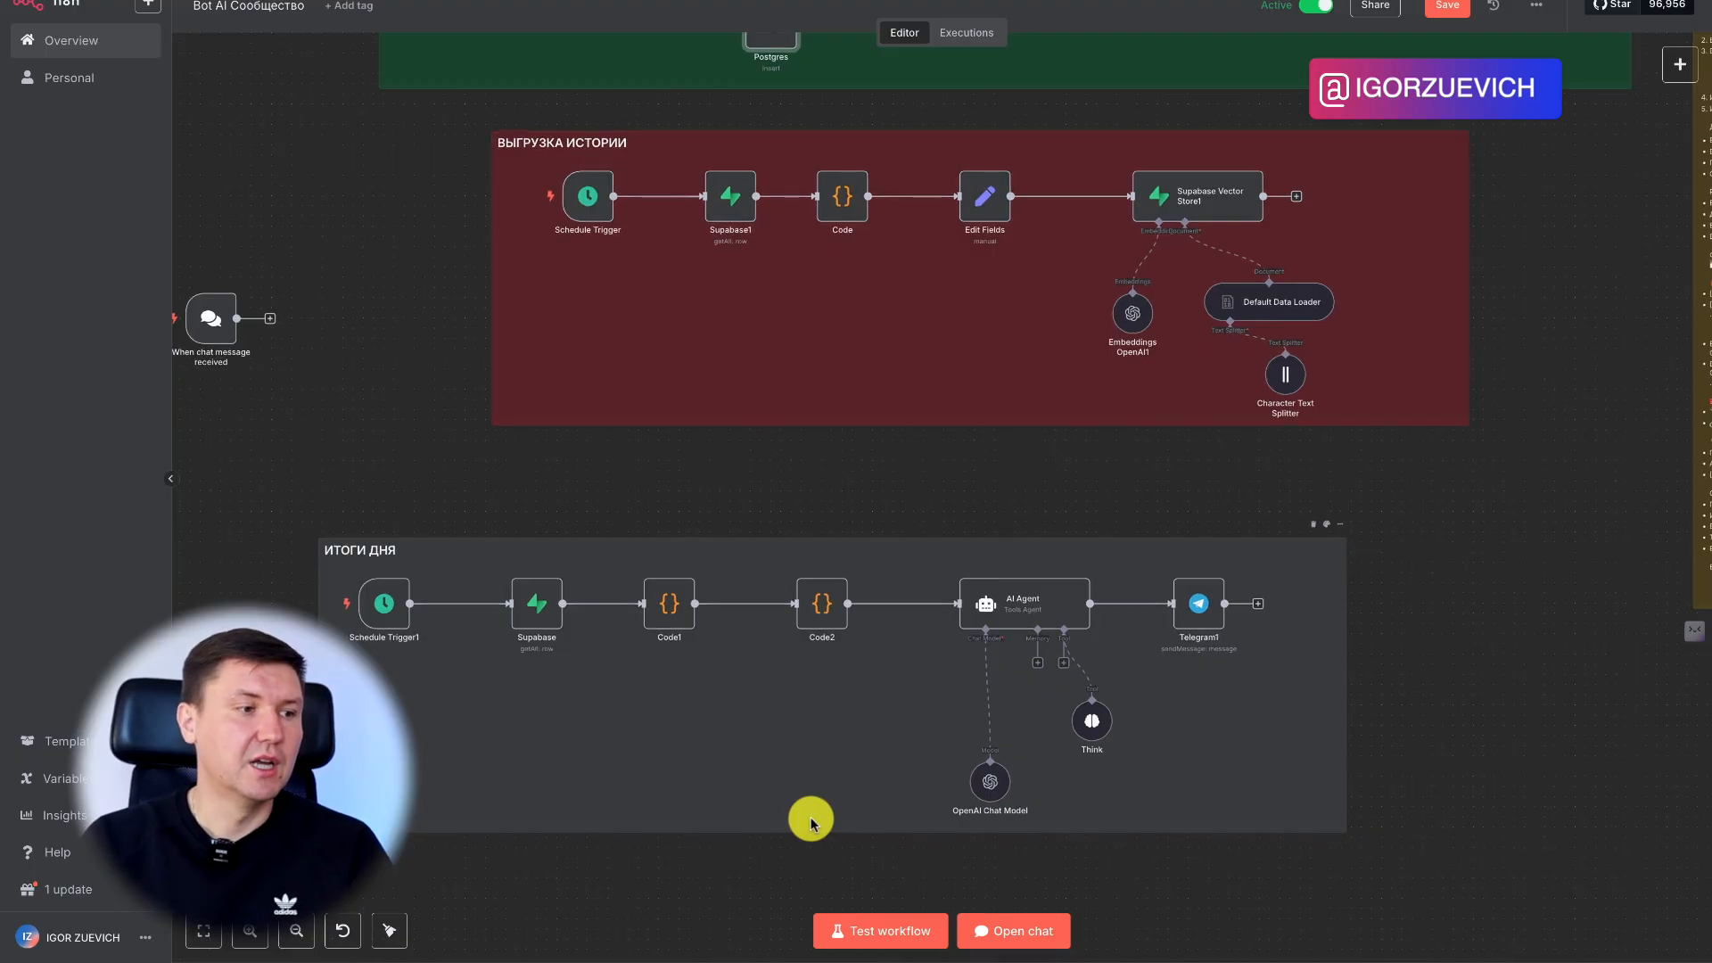
pyautogui.scroll(5, 811, 817)
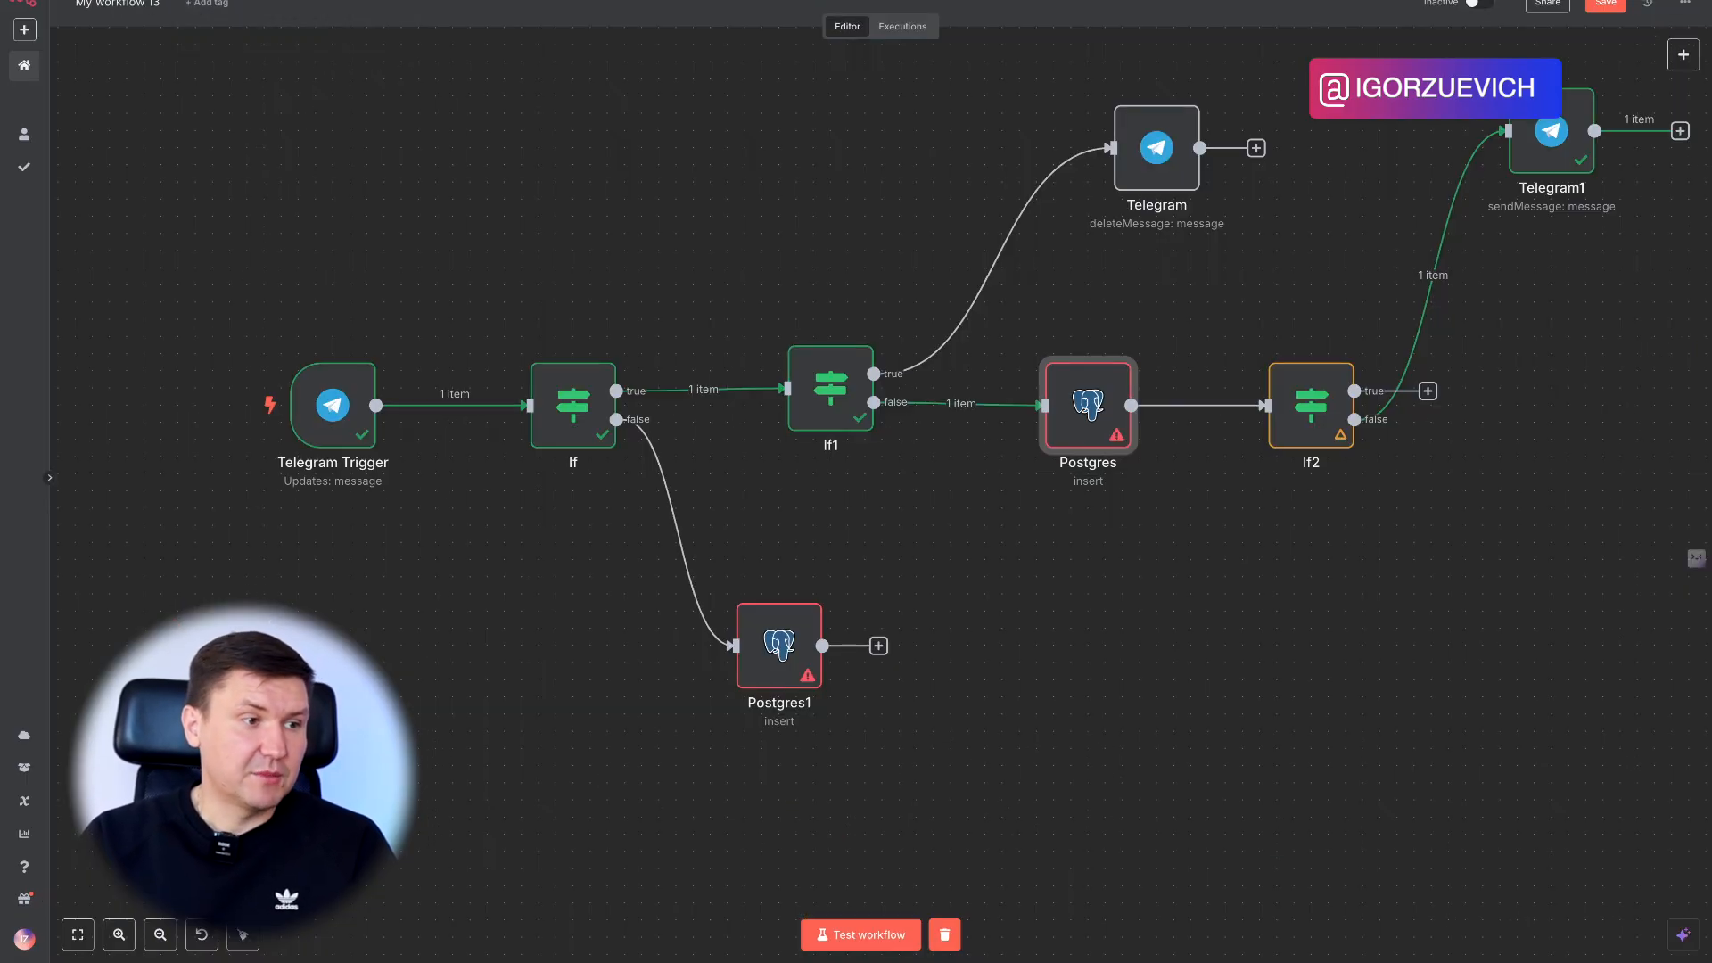
pyautogui.scroll(-3, 785, 303)
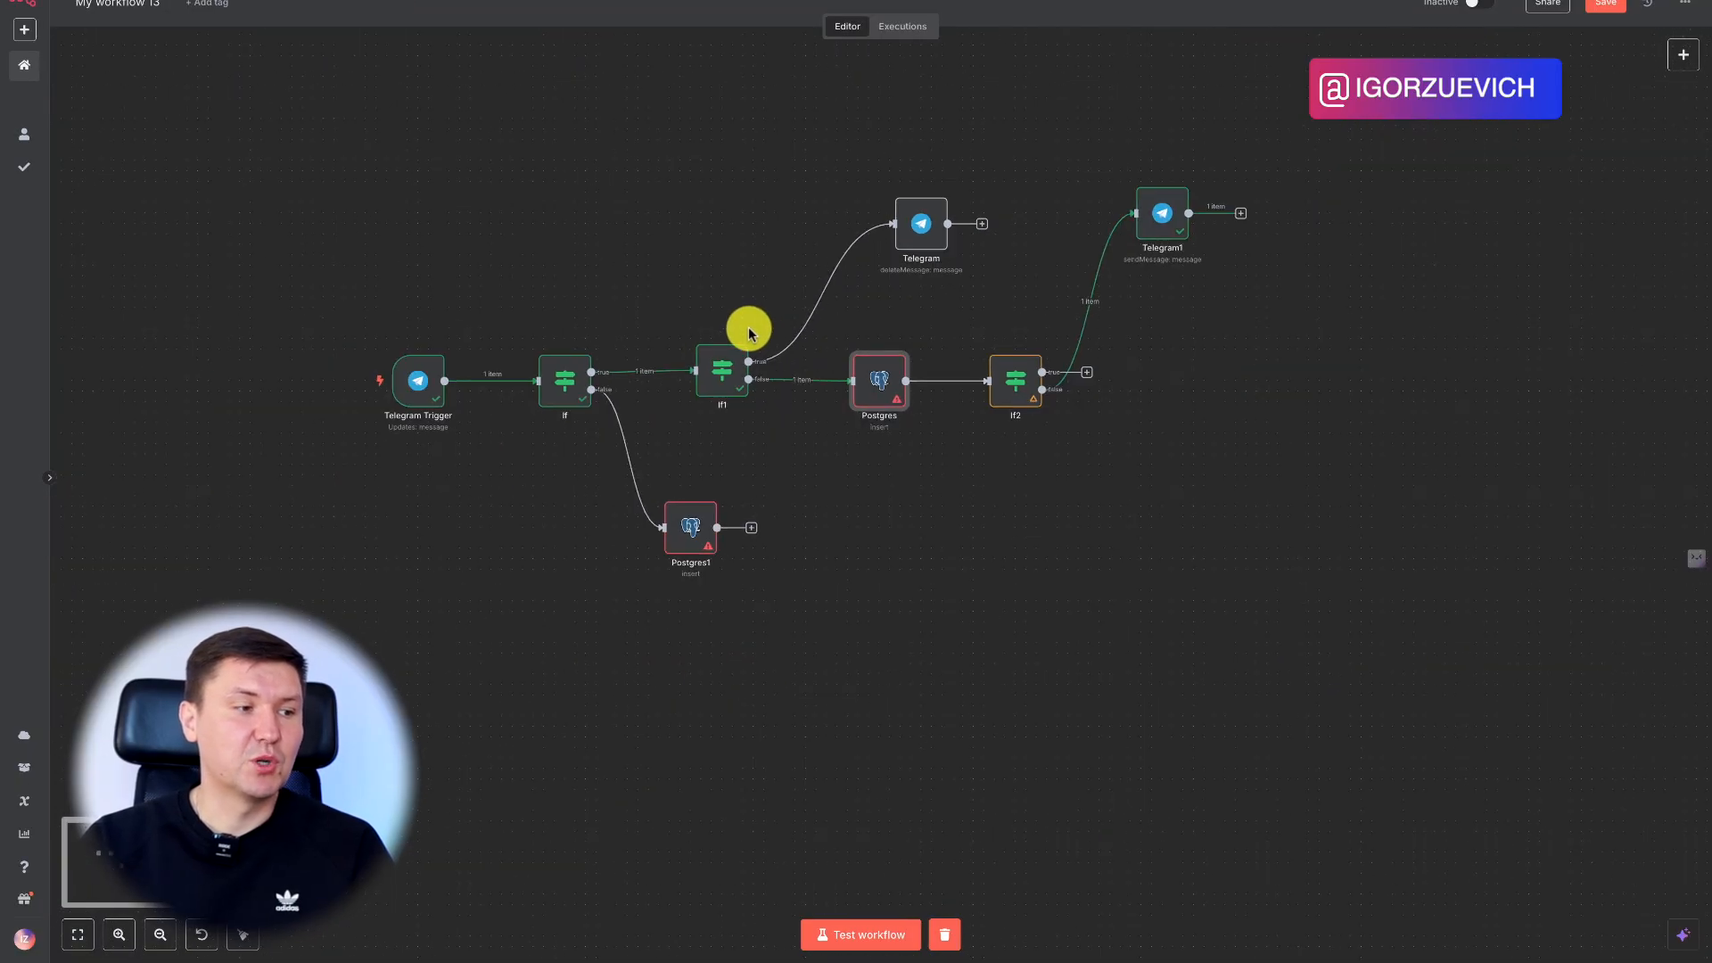